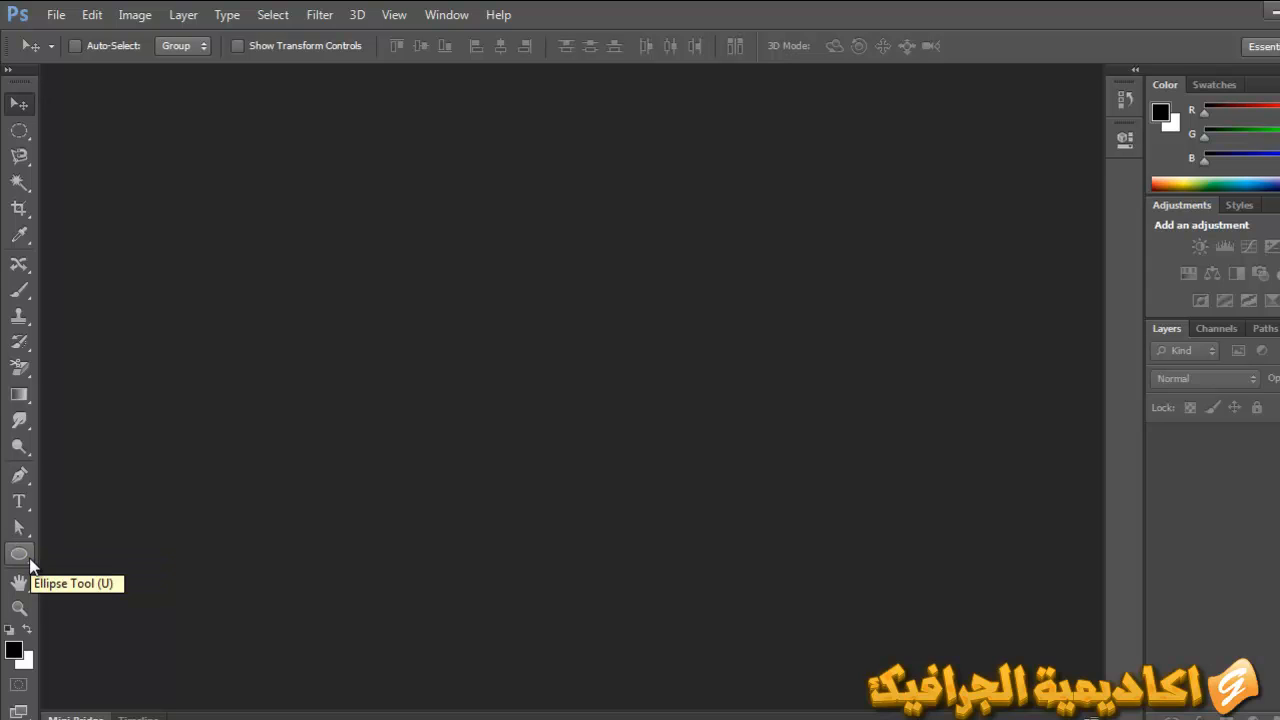
# Create a new blank document 30 cm wide and 20 cm high at 72 pixels/inch with a white background
pyautogui.moveTo(27, 551); pyautogui.dragTo(66, 550)
pyautogui.click(19, 103)
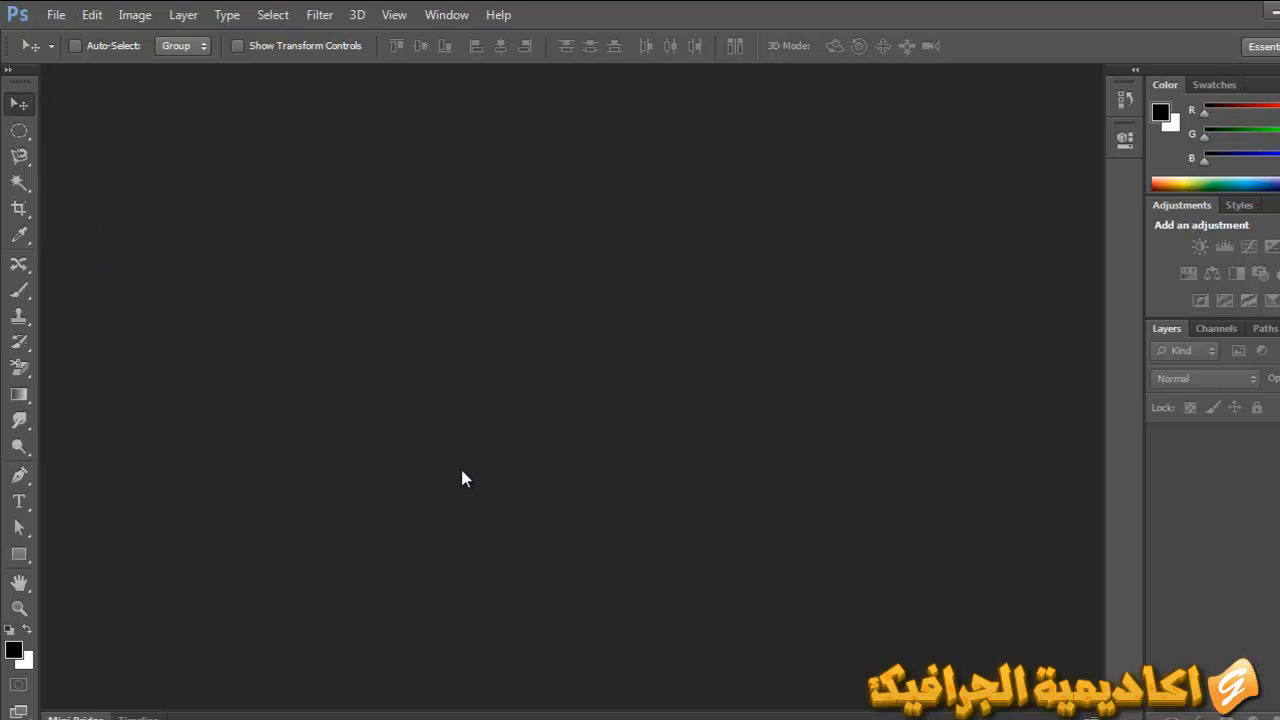
pyautogui.hotkey('ctrl', 'n')
pyautogui.moveTo(545, 301); pyautogui.dragTo(501, 300)
pyautogui.write('30')
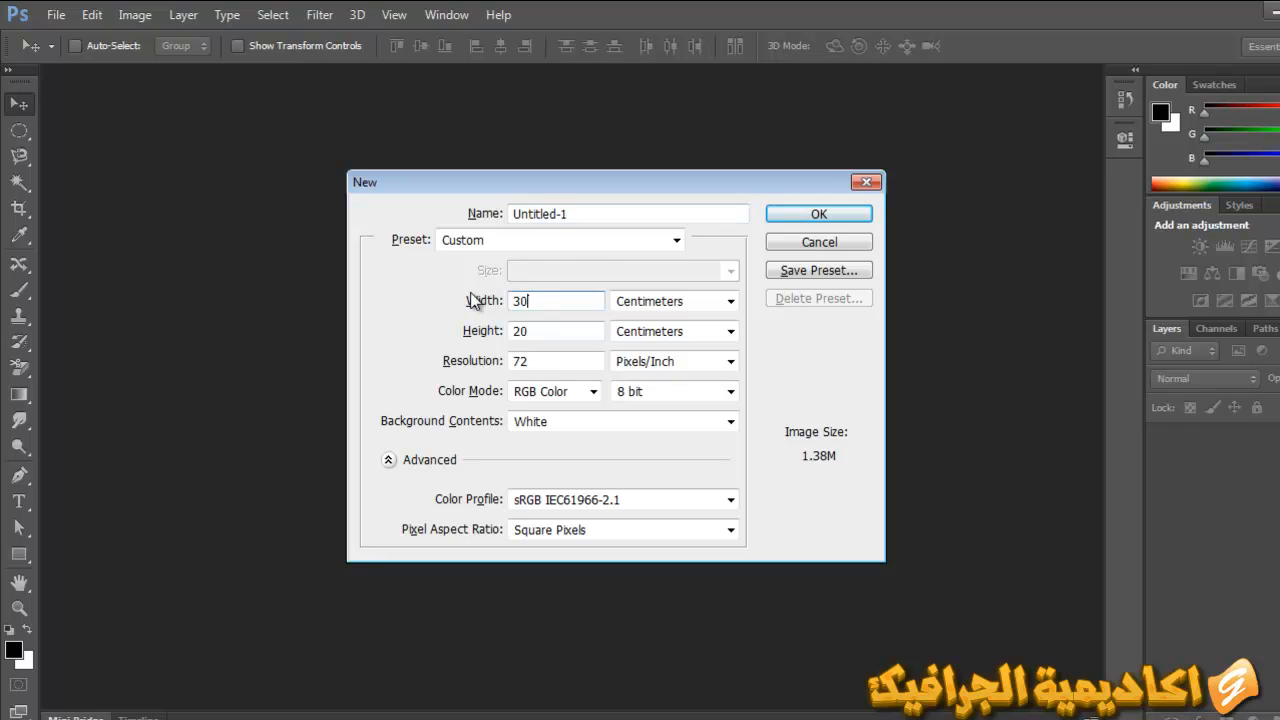
pyautogui.press('Return')
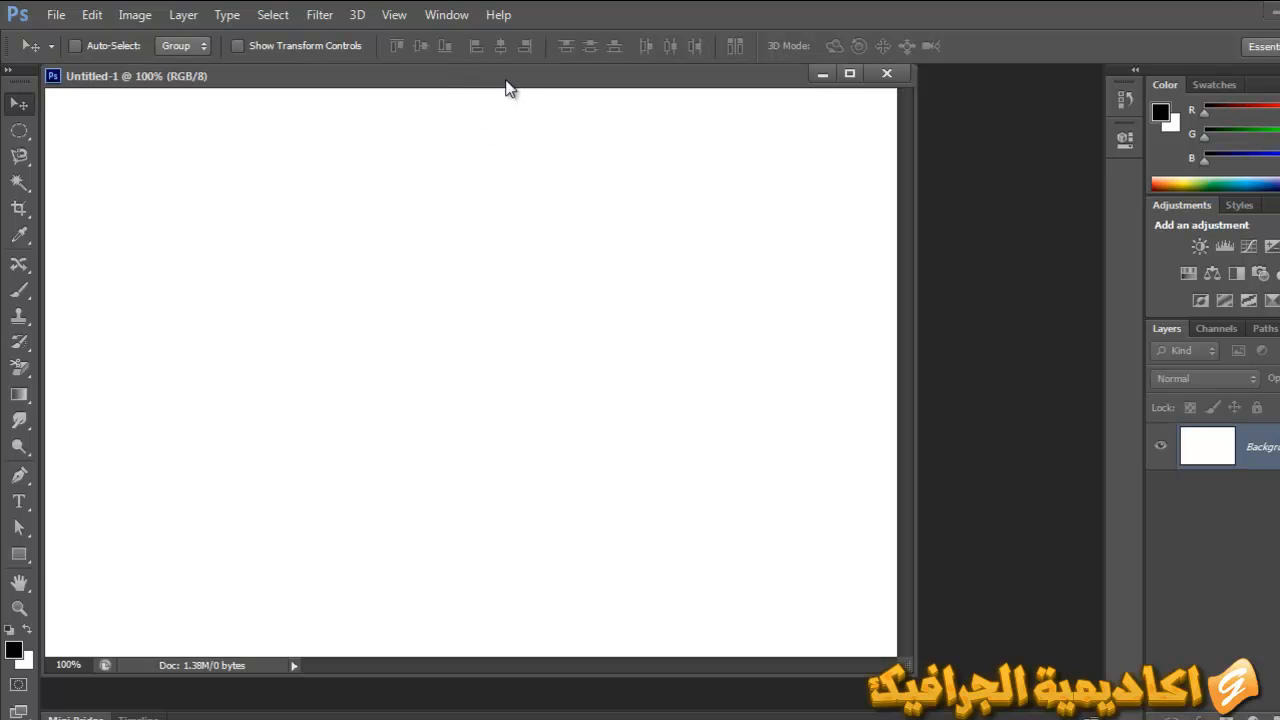
pyautogui.hotkey('ctrl', 'w')
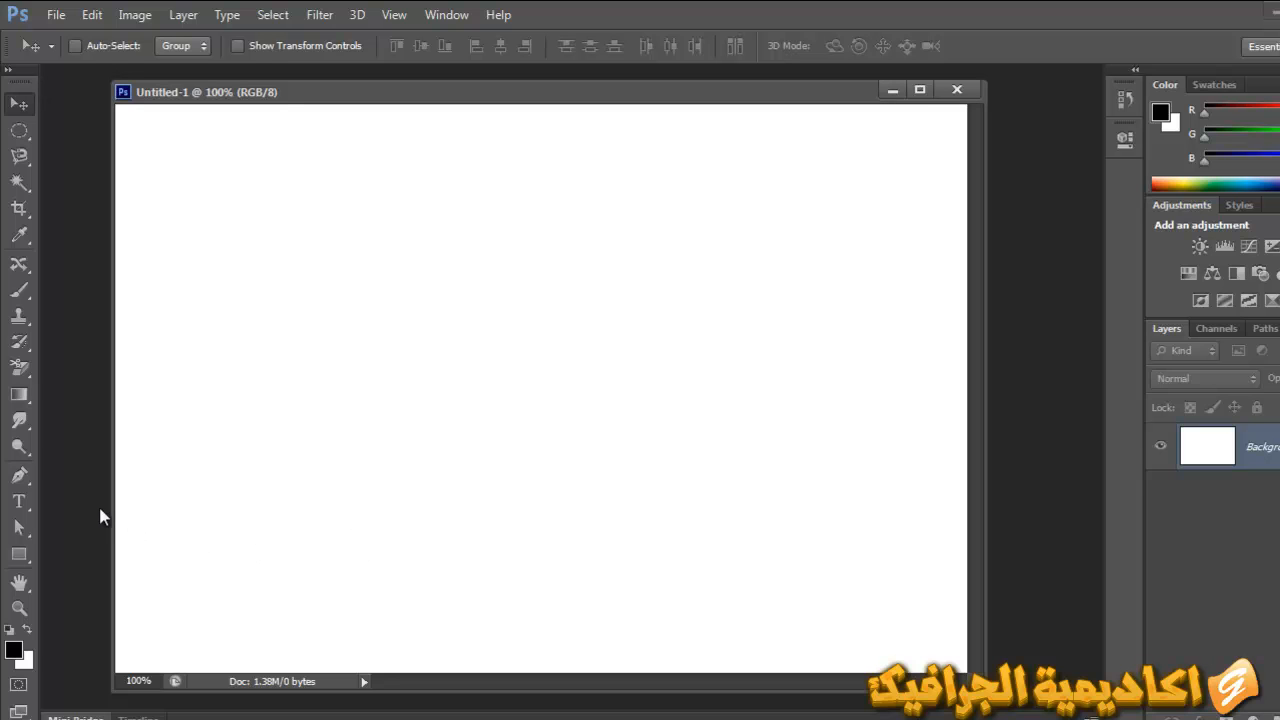
# Set the Pen tool to Path mode and shift the document window slightly towards the middle of the workspace
pyautogui.click(21, 478)
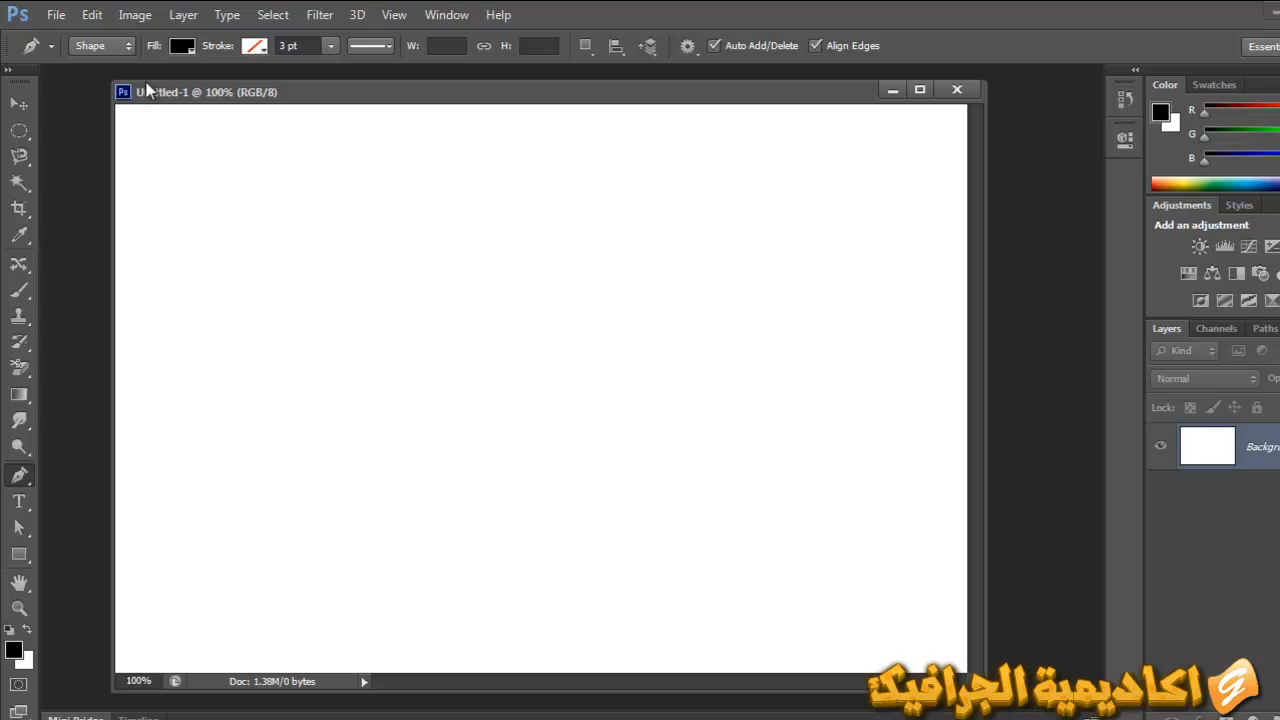
pyautogui.click(115, 44)
pyautogui.click(110, 84)
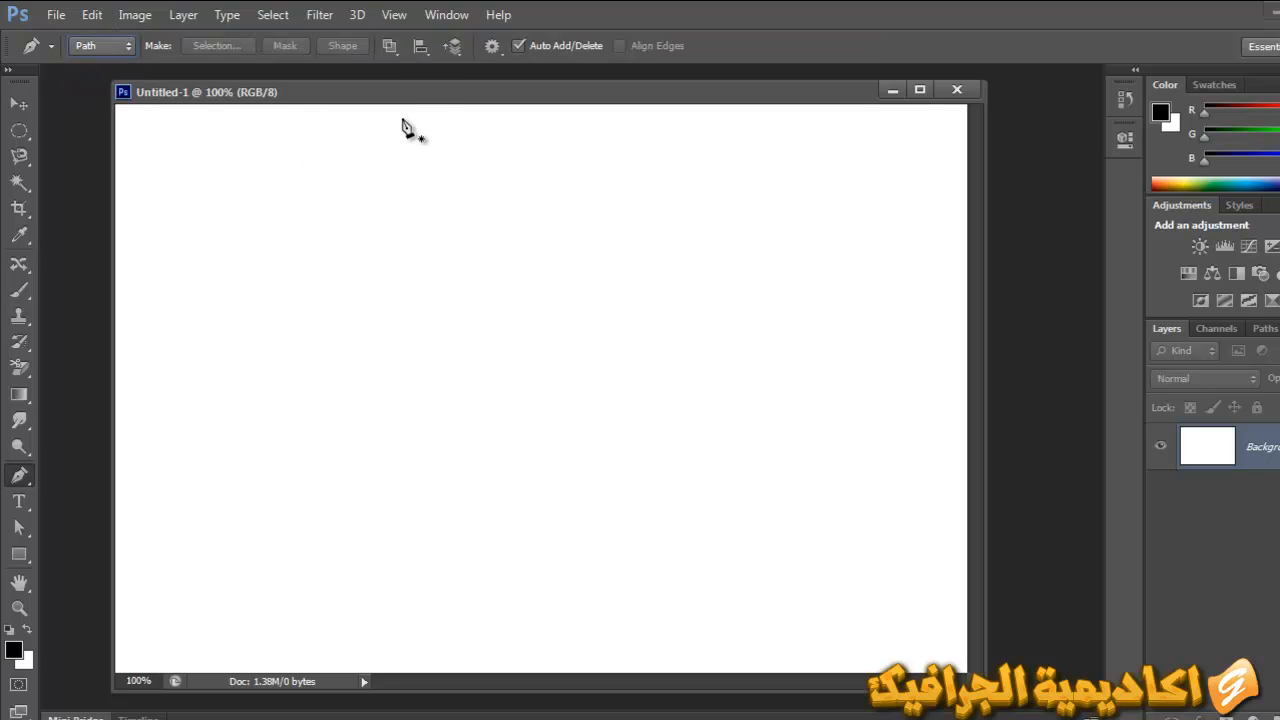
pyautogui.moveTo(429, 97); pyautogui.dragTo(443, 98)
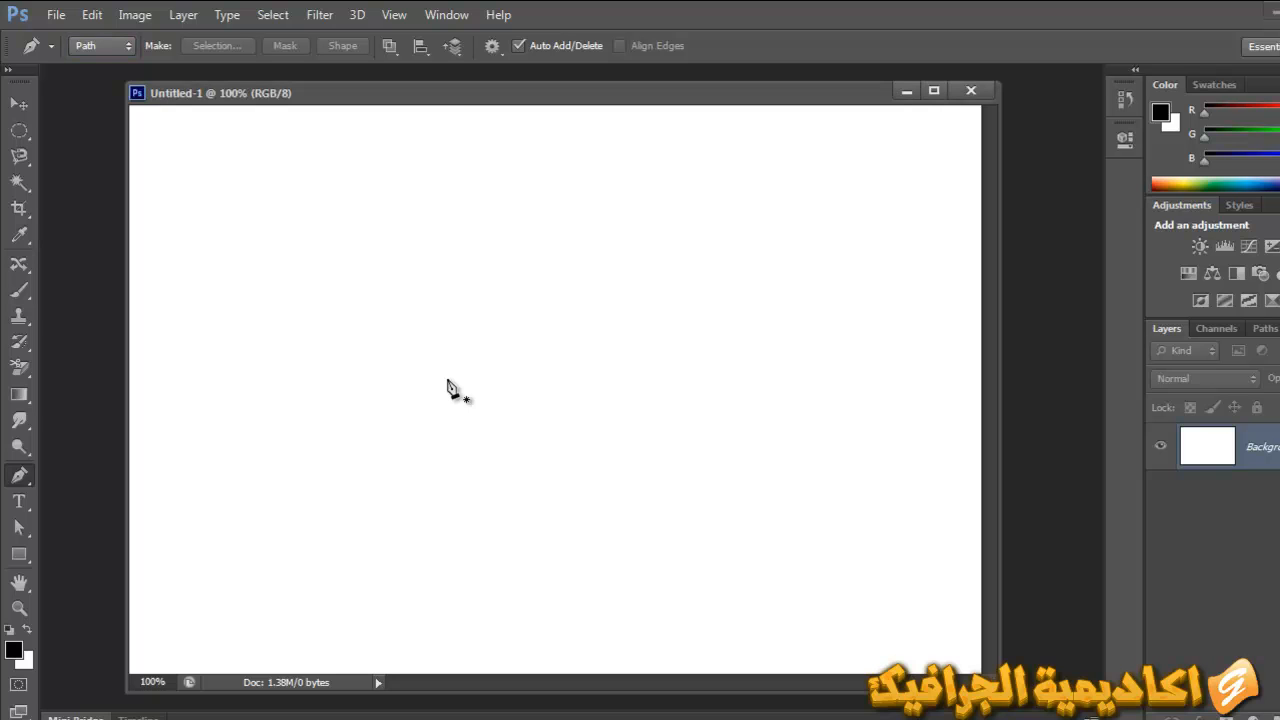
pyautogui.moveTo(437, 94); pyautogui.dragTo(448, 98)
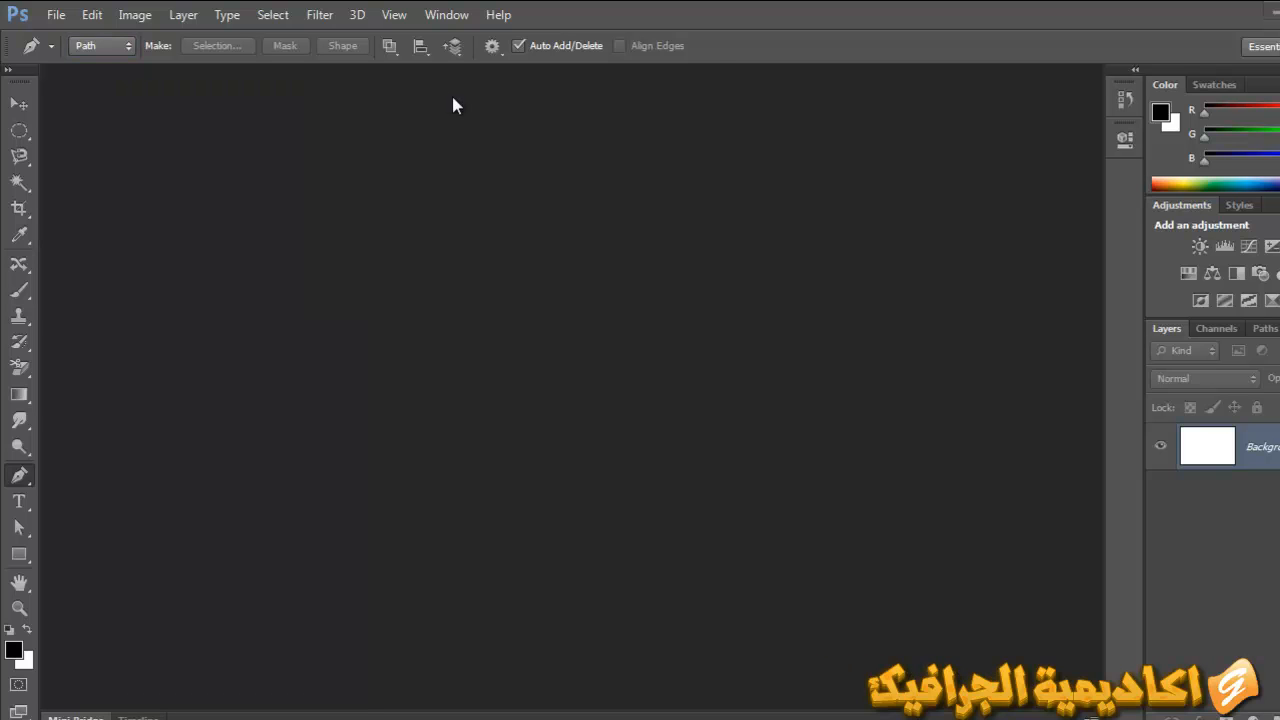
pyautogui.moveTo(455, 98); pyautogui.dragTo(458, 100)
pyautogui.moveTo(462, 100); pyautogui.dragTo(462, 101)
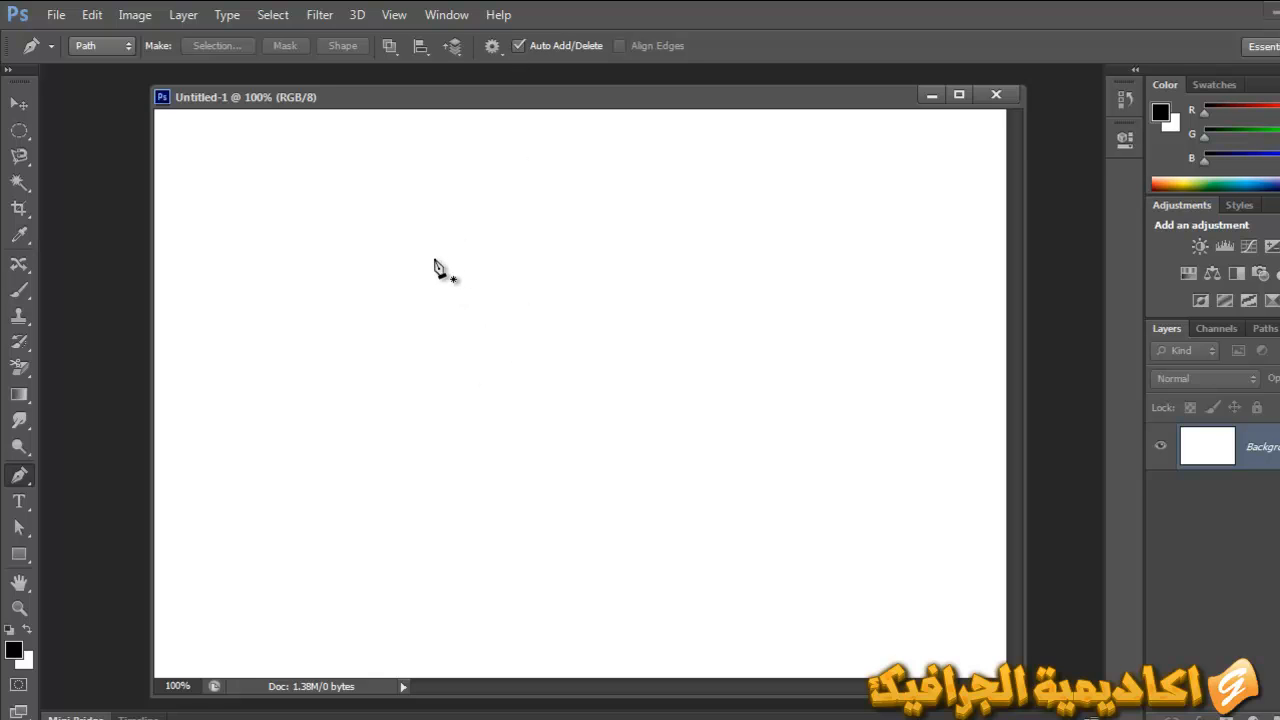
# Draw a C-shaped open path of six corner points, add a curved segment along its lower side and adjust that curve's handle
pyautogui.click(775, 231)
pyautogui.click(616, 235)
pyautogui.click(451, 244)
pyautogui.click(426, 329)
pyautogui.click(457, 413)
pyautogui.click(537, 450)
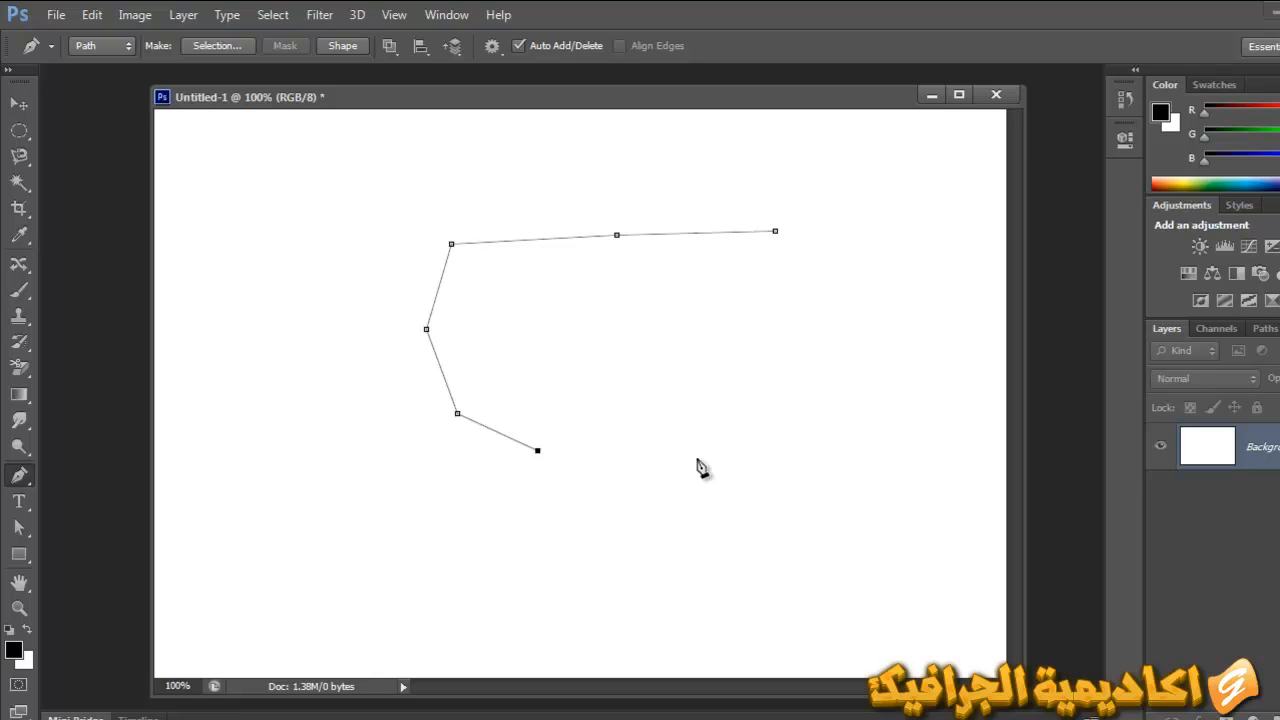
pyautogui.moveTo(698, 458); pyautogui.dragTo(791, 406)
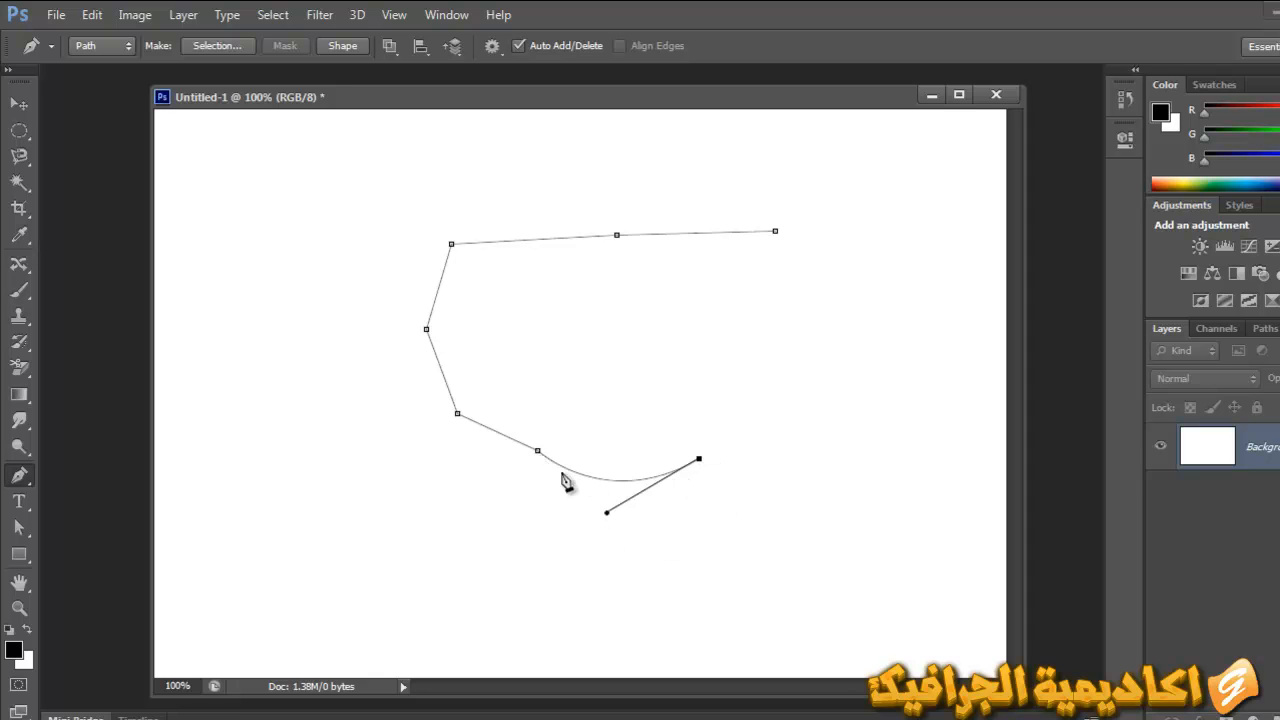
pyautogui.moveTo(606, 513)
pyautogui.mouseDown()
pyautogui.moveTo(669, 537)
pyautogui.moveTo(587, 497)
pyautogui.mouseUp()
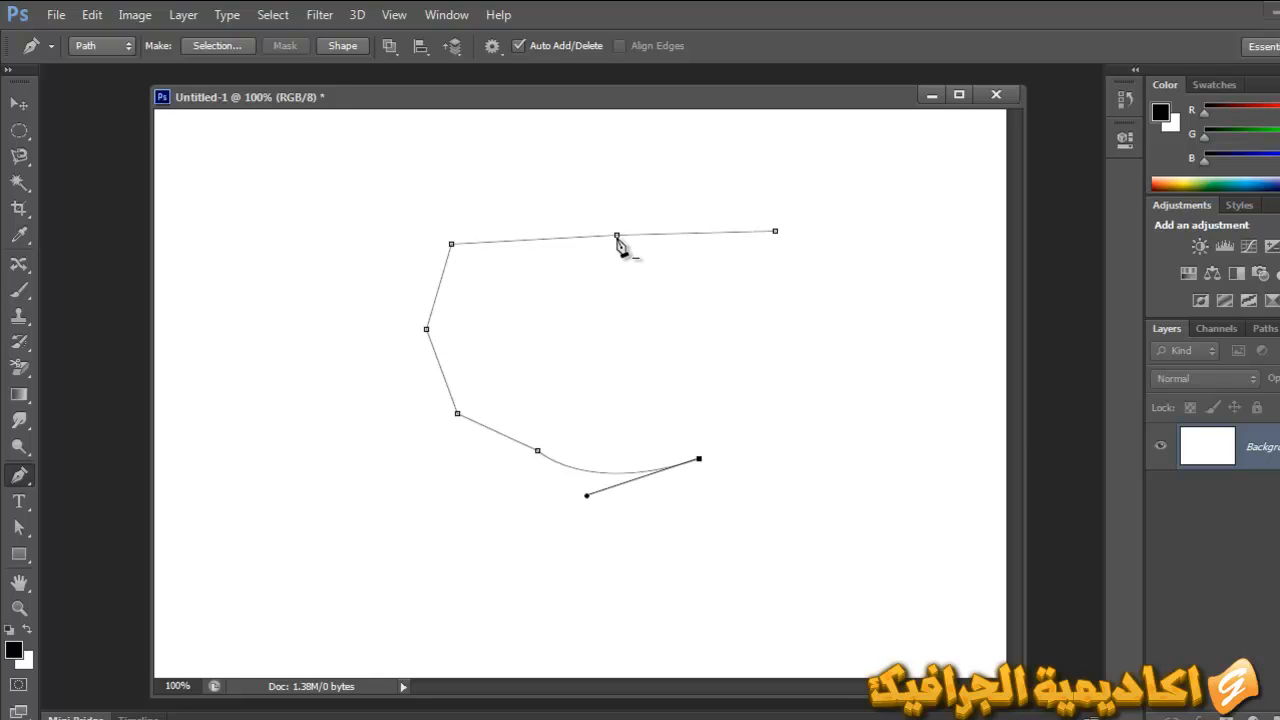
# Replace the middle anchor point of the path's upper edge with a new one and pull it upward to bow the edge
pyautogui.click(617, 237)
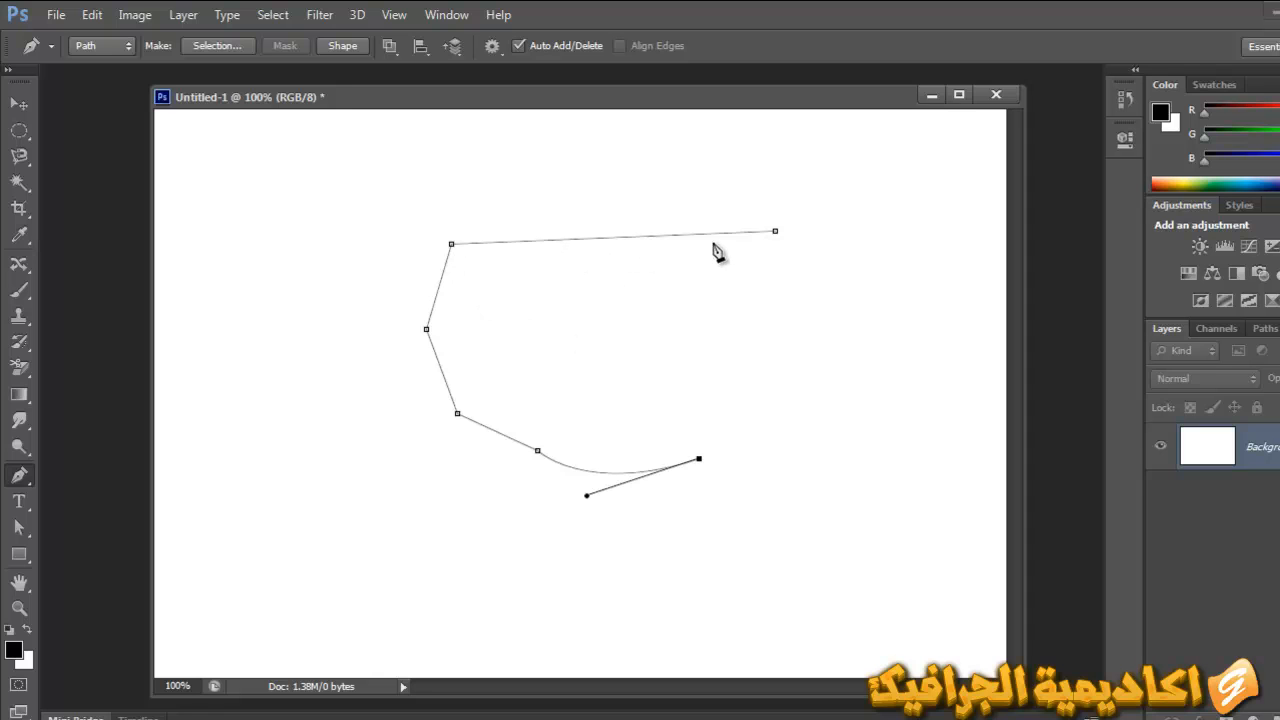
pyautogui.click(576, 240)
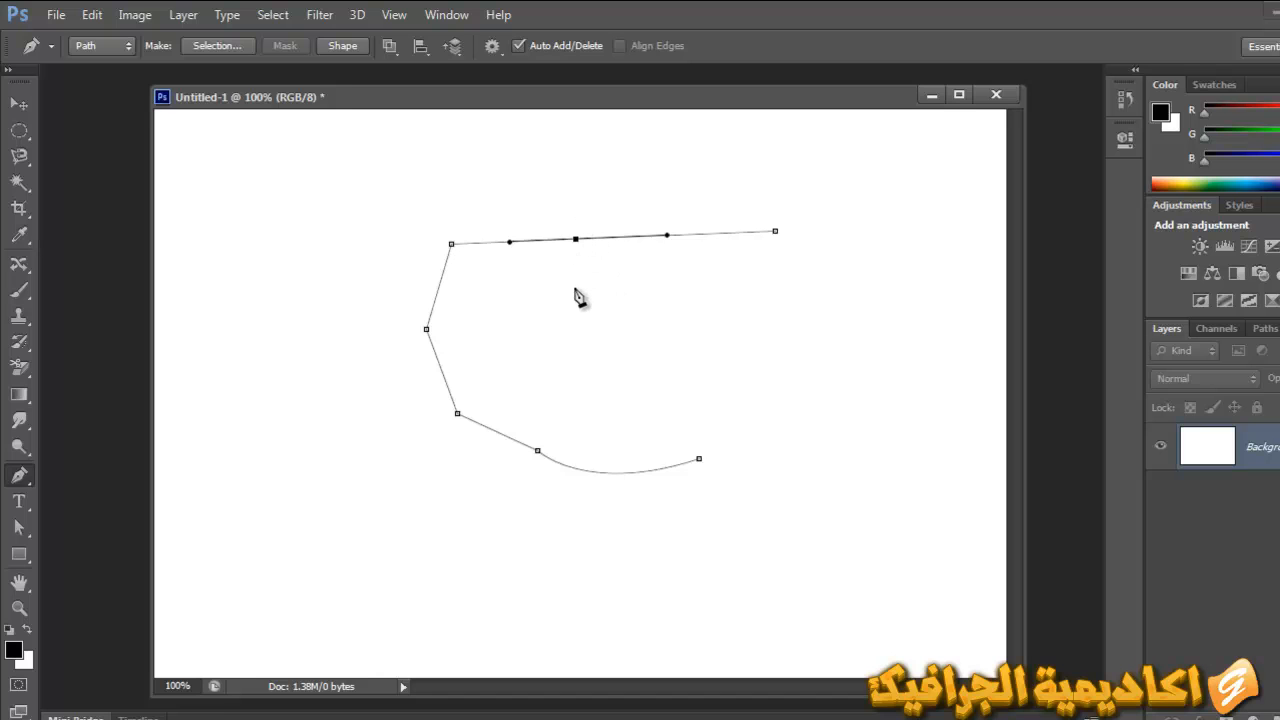
pyautogui.moveTo(577, 242); pyautogui.dragTo(578, 189)
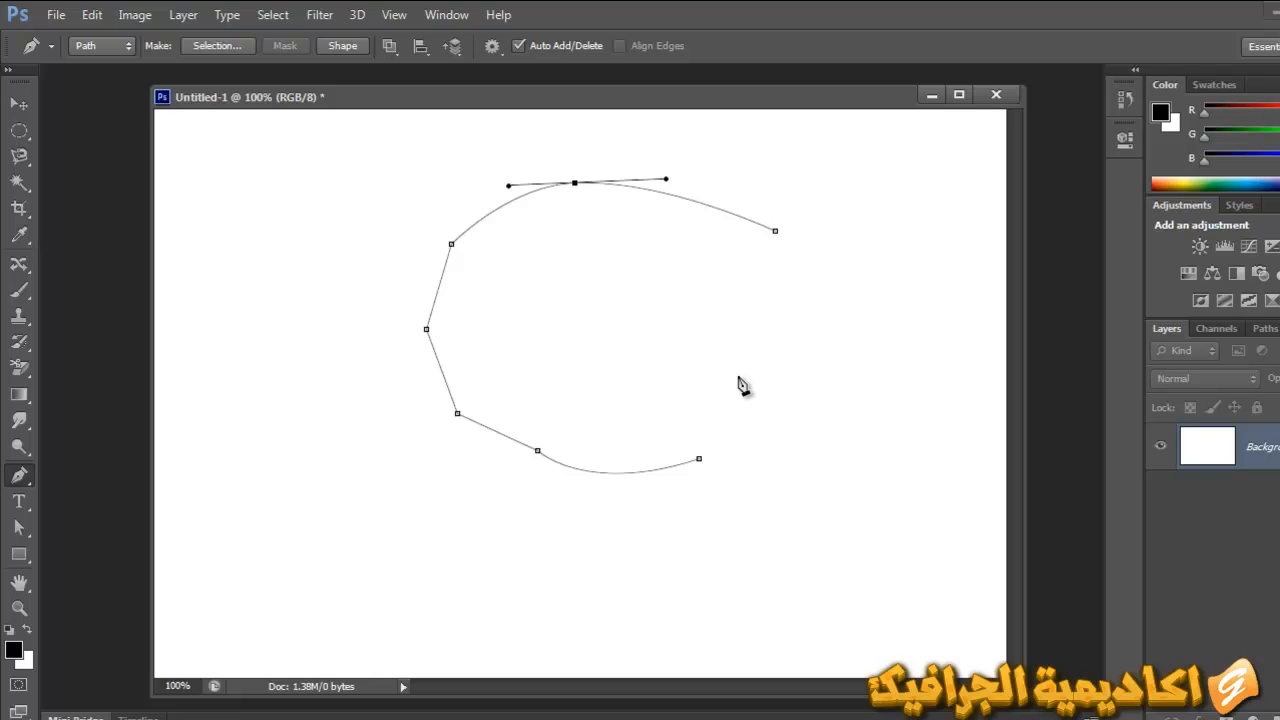
# Extend the path with two corner points on its open side, convert it to a selection and deselect it
pyautogui.click(791, 372)
pyautogui.click(827, 286)
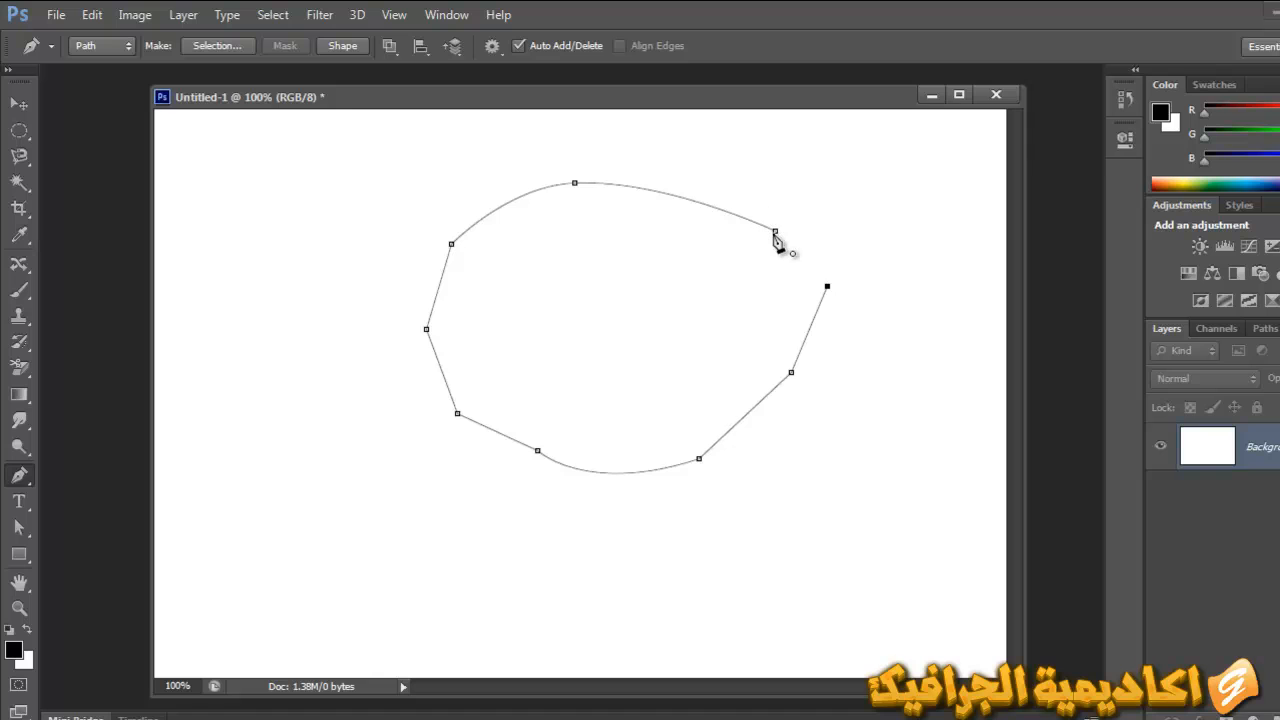
pyautogui.click(776, 234)
pyautogui.hotkey('ctrl', 'z')
pyautogui.hotkey('ctrl', 'Return')
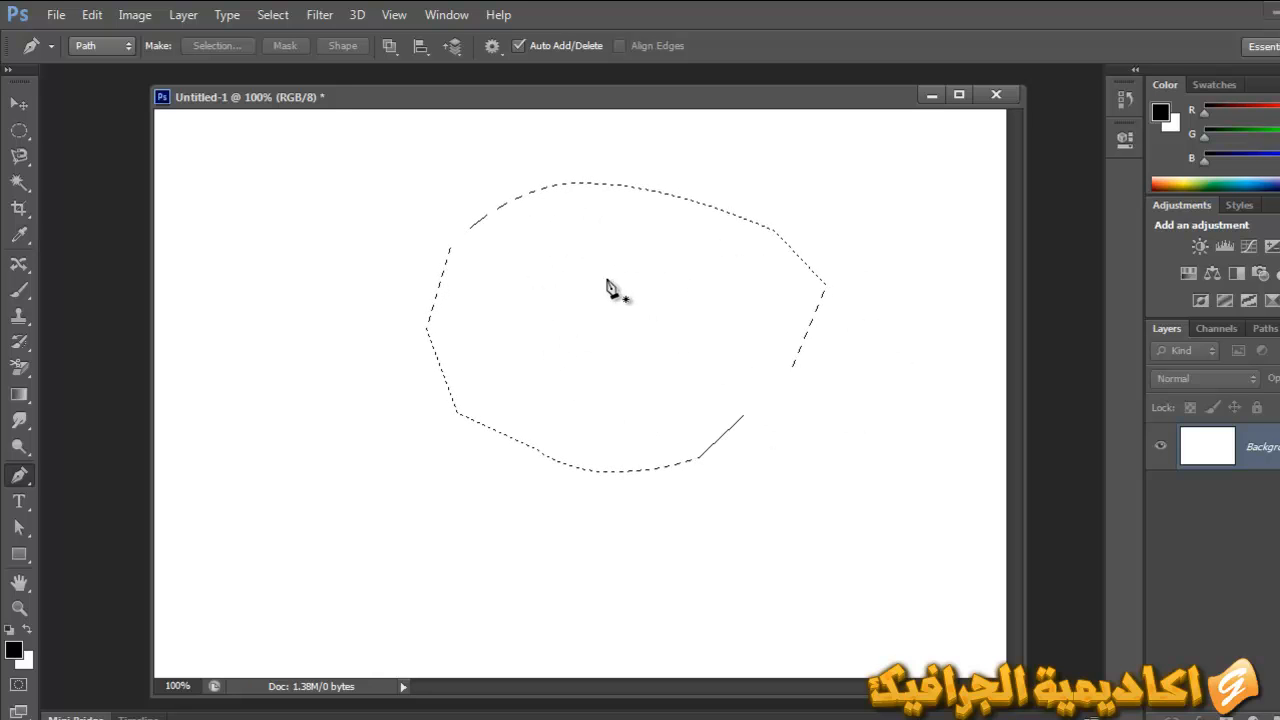
pyautogui.hotkey('ctrl', 'd')
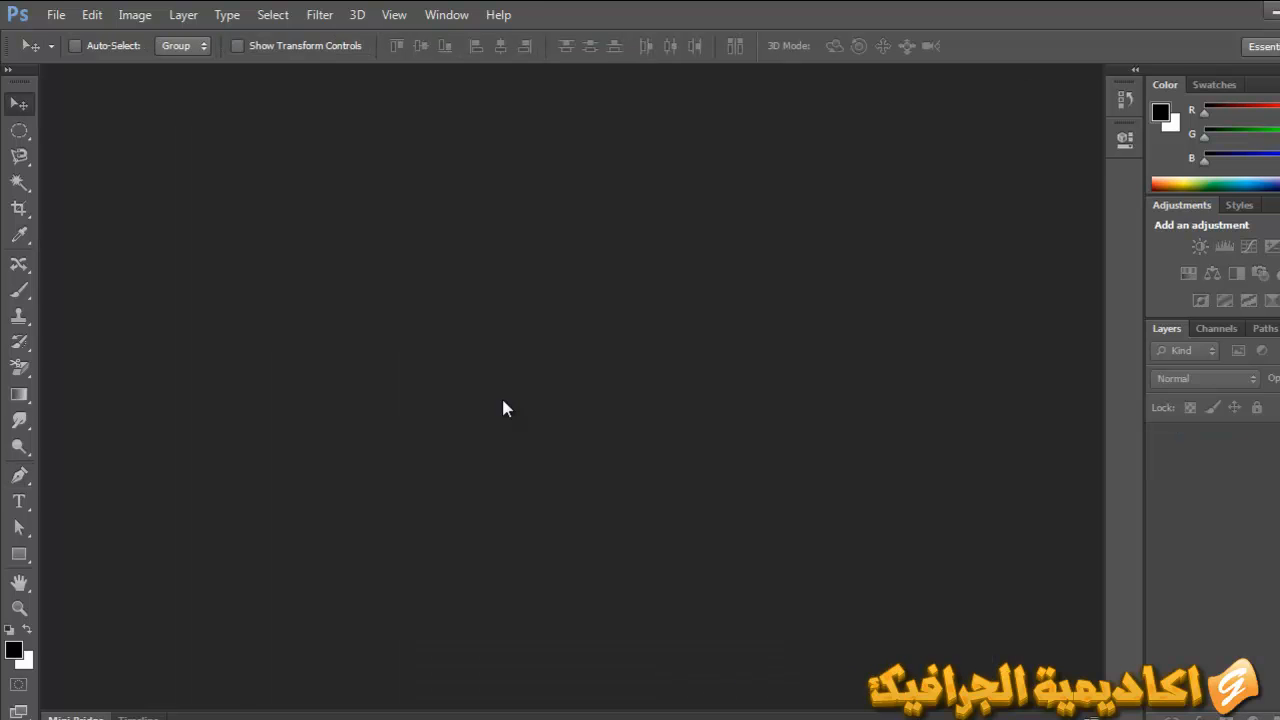
# Create another blank white document, 30 cm wide and 20 cm high
pyautogui.hotkey('ctrl', 'n')
pyautogui.doubleClick(579, 304)
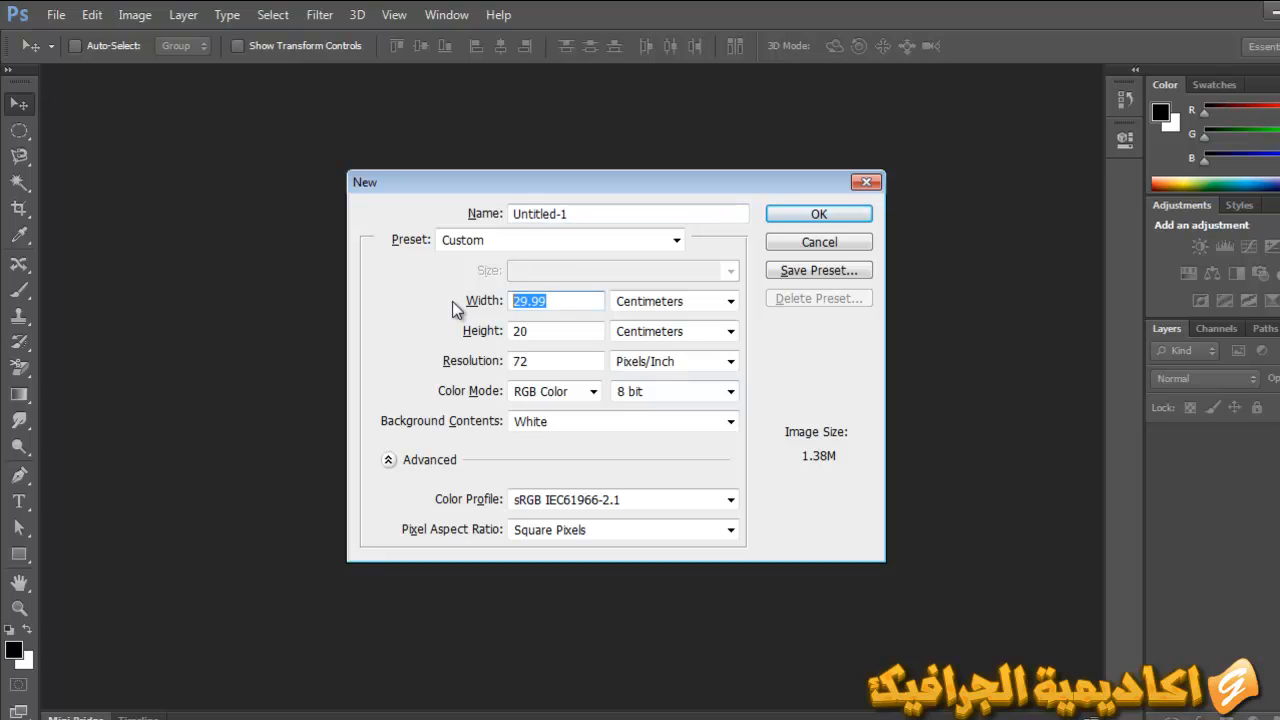
pyautogui.write('30')
pyautogui.press('Return')
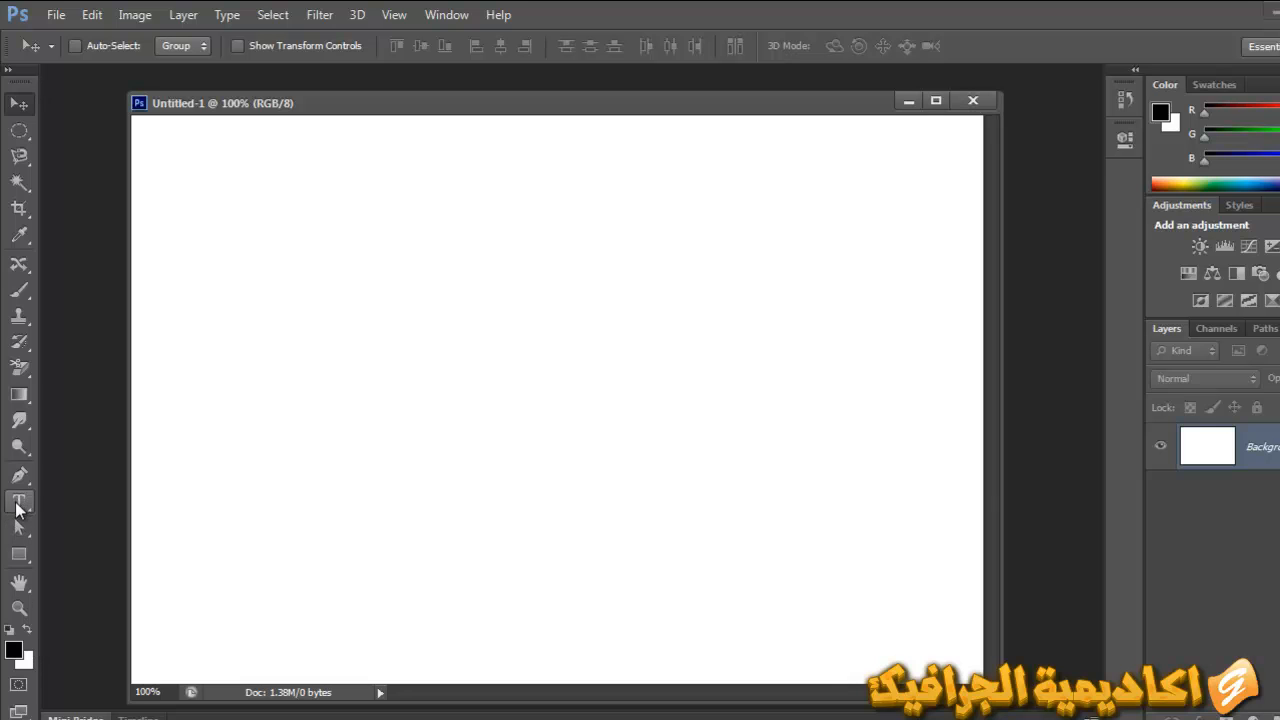
# Set the foreground colour to red #ed2024 and fill the whole Background layer with it
pyautogui.click(14, 650)
pyautogui.write('255')
pyautogui.click(1172, 136)
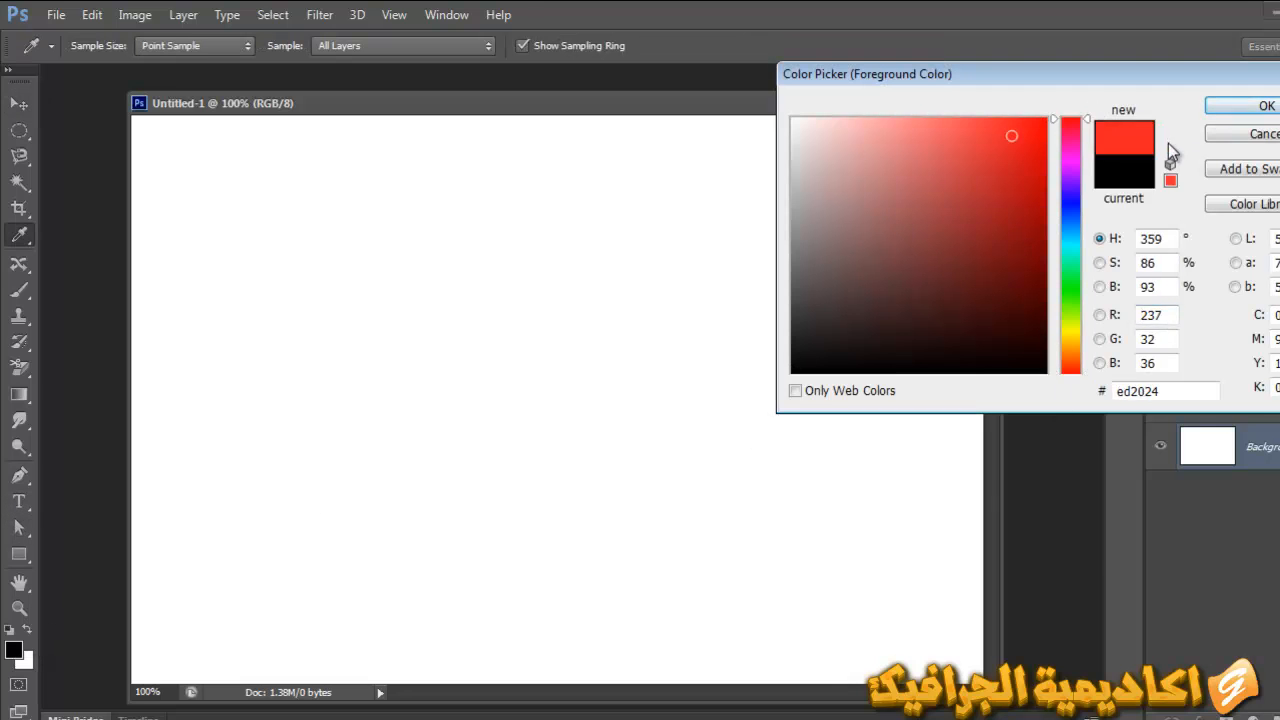
pyautogui.click(1201, 102)
pyautogui.hotkey('alt', 'BackSpace')
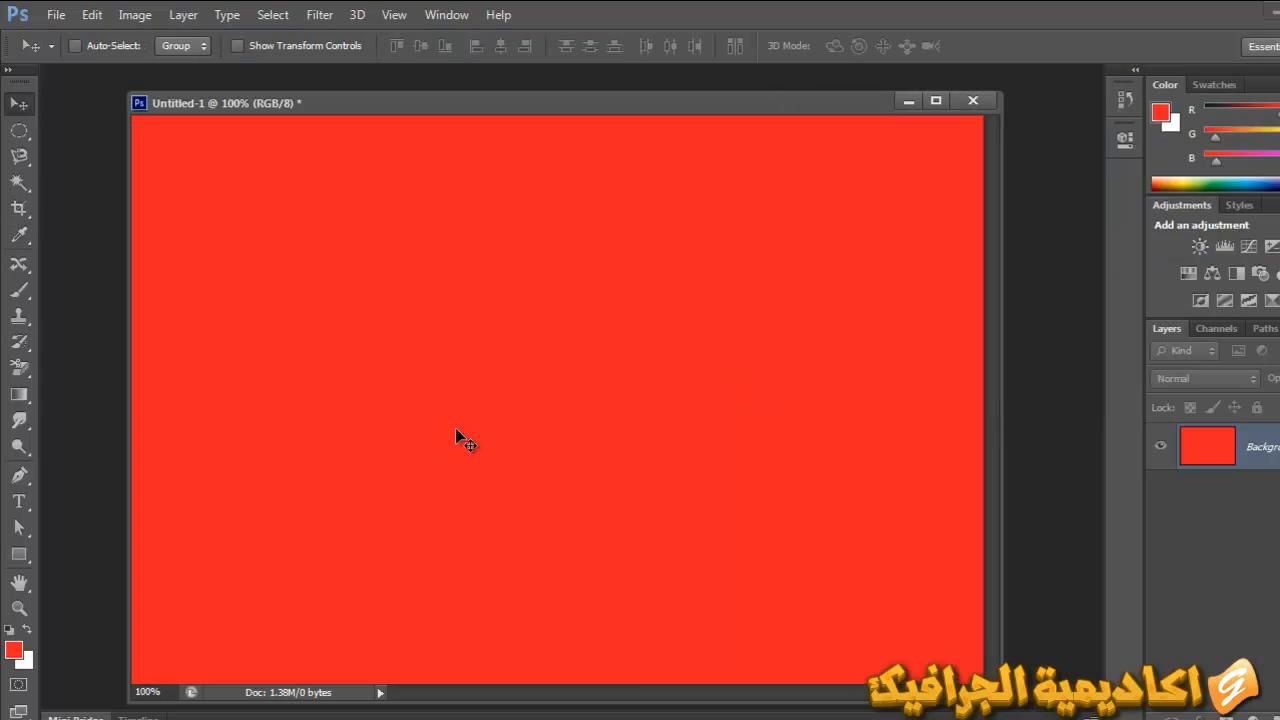
# Add the text "اكاديمية الجرافيك" in the foreground red near the canvas centre with the Horizontal Type tool
pyautogui.click(17, 503)
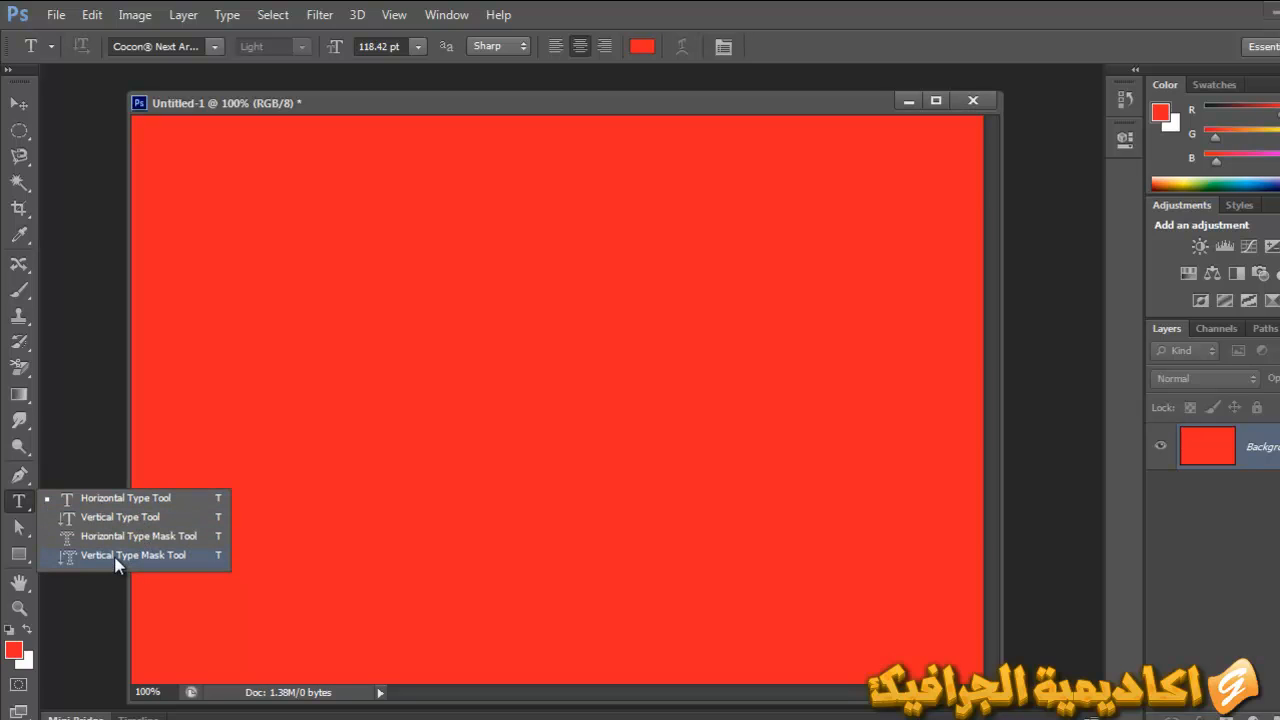
pyautogui.click(168, 507)
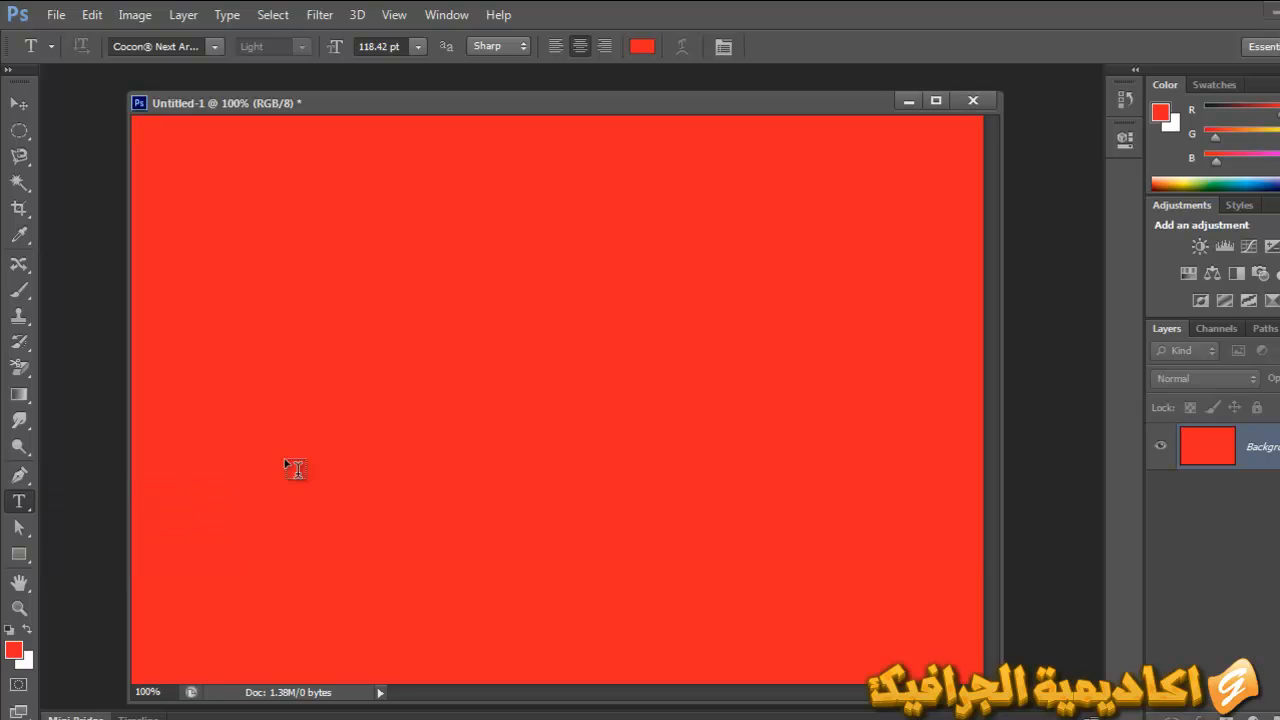
pyautogui.click(641, 340)
pyautogui.write('اكاديمية الجرا')
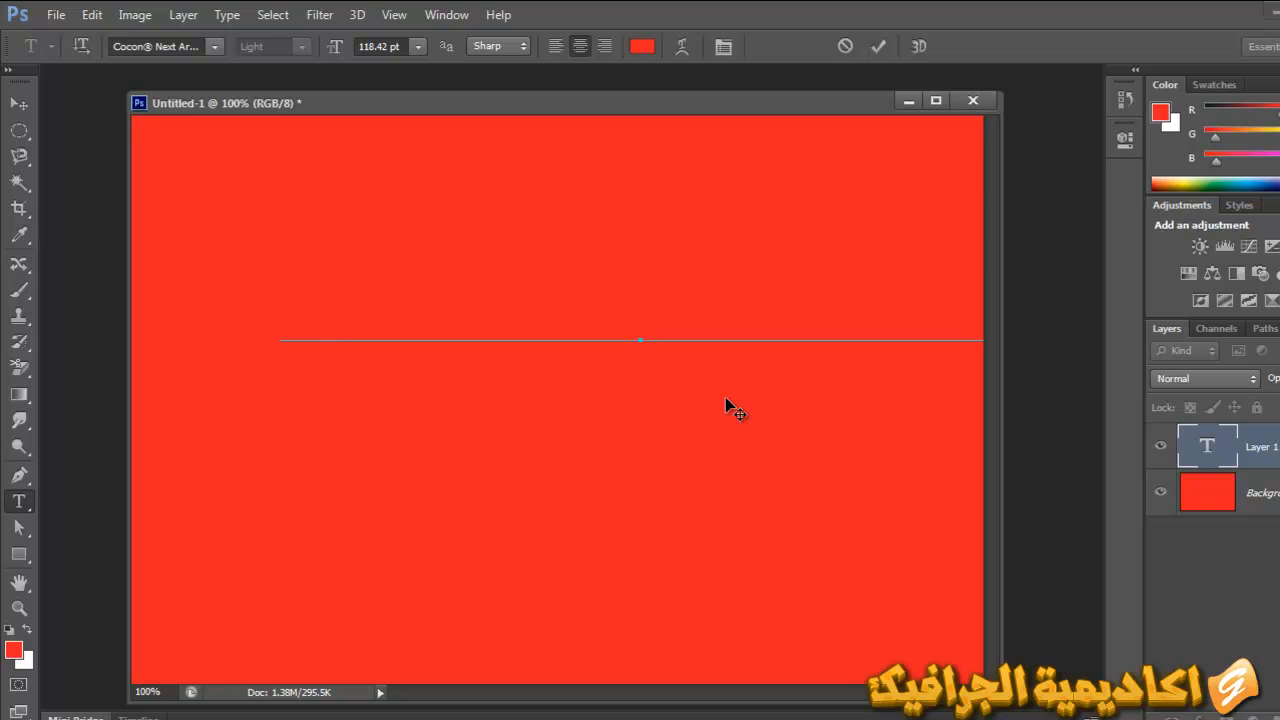
# Reposition the text line to centre it horizontally on the canvas, commit it and select the Background layer
pyautogui.hotkey('ctrl', 'a')
pyautogui.moveTo(795, 491); pyautogui.dragTo(697, 500)
pyautogui.click(657, 337)
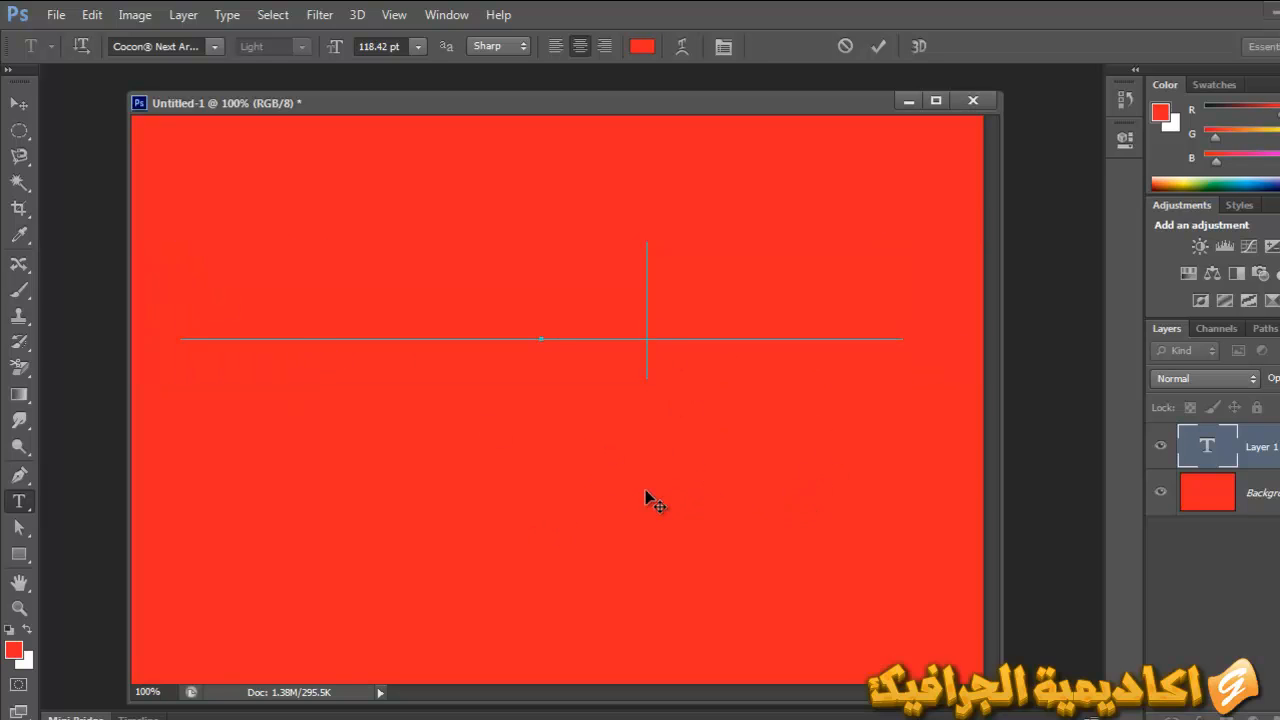
pyautogui.moveTo(657, 476)
pyautogui.mouseDown()
pyautogui.moveTo(683, 545)
pyautogui.moveTo(672, 495)
pyautogui.moveTo(686, 490)
pyautogui.moveTo(675, 487)
pyautogui.mouseUp()
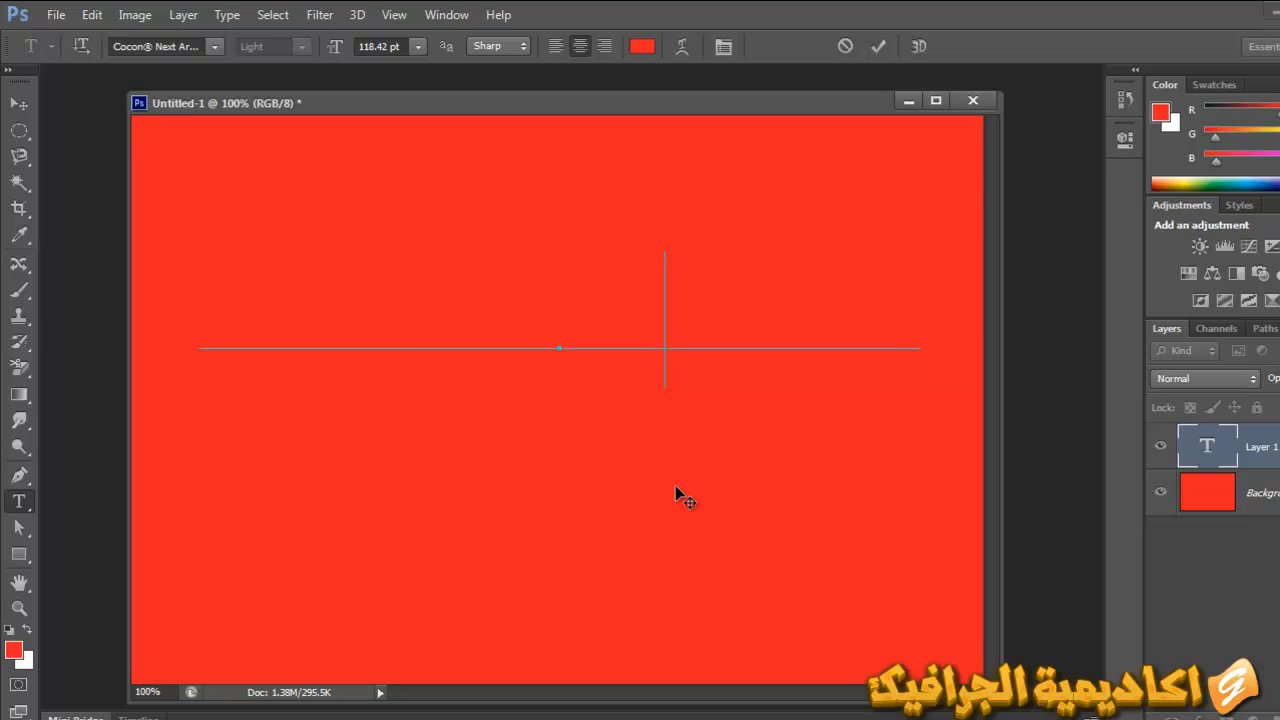
pyautogui.click(1268, 503)
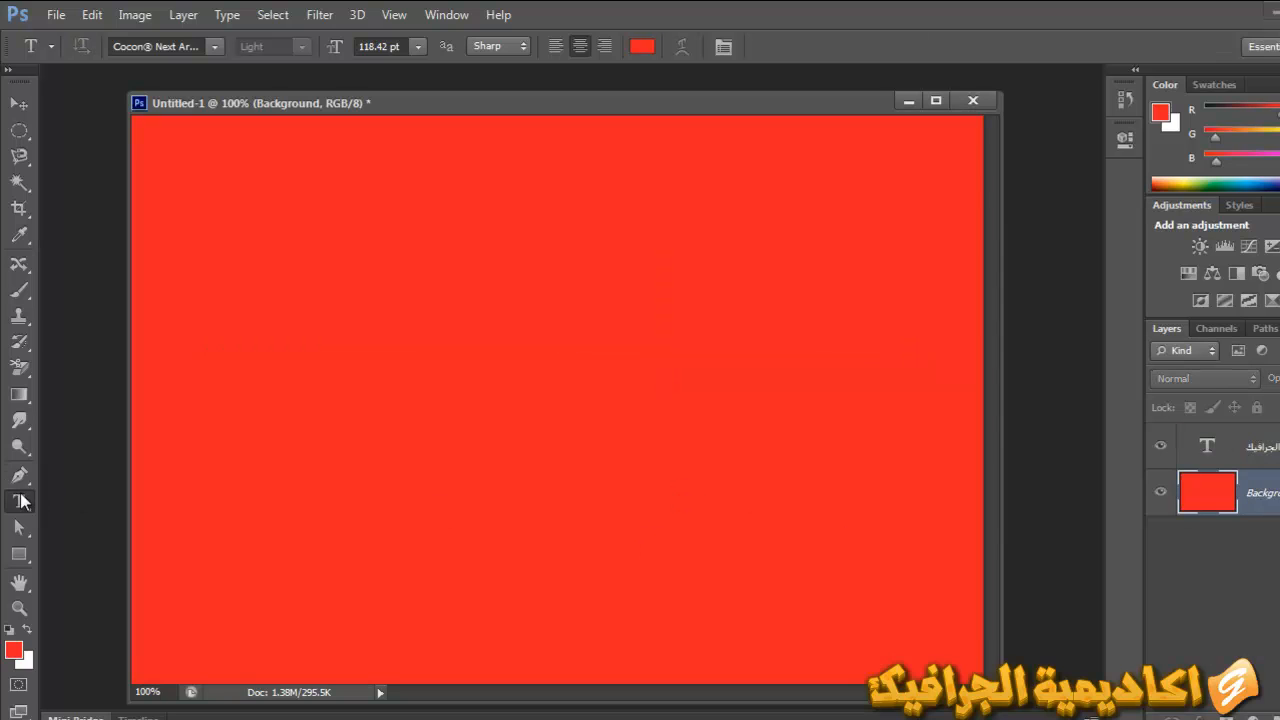
# Select a full-width rectangular band across the lower third of the Background layer, fill it with white and deselect
pyautogui.moveTo(20, 130); pyautogui.dragTo(50, 125)
pyautogui.moveTo(133, 480); pyautogui.dragTo(1069, 679)
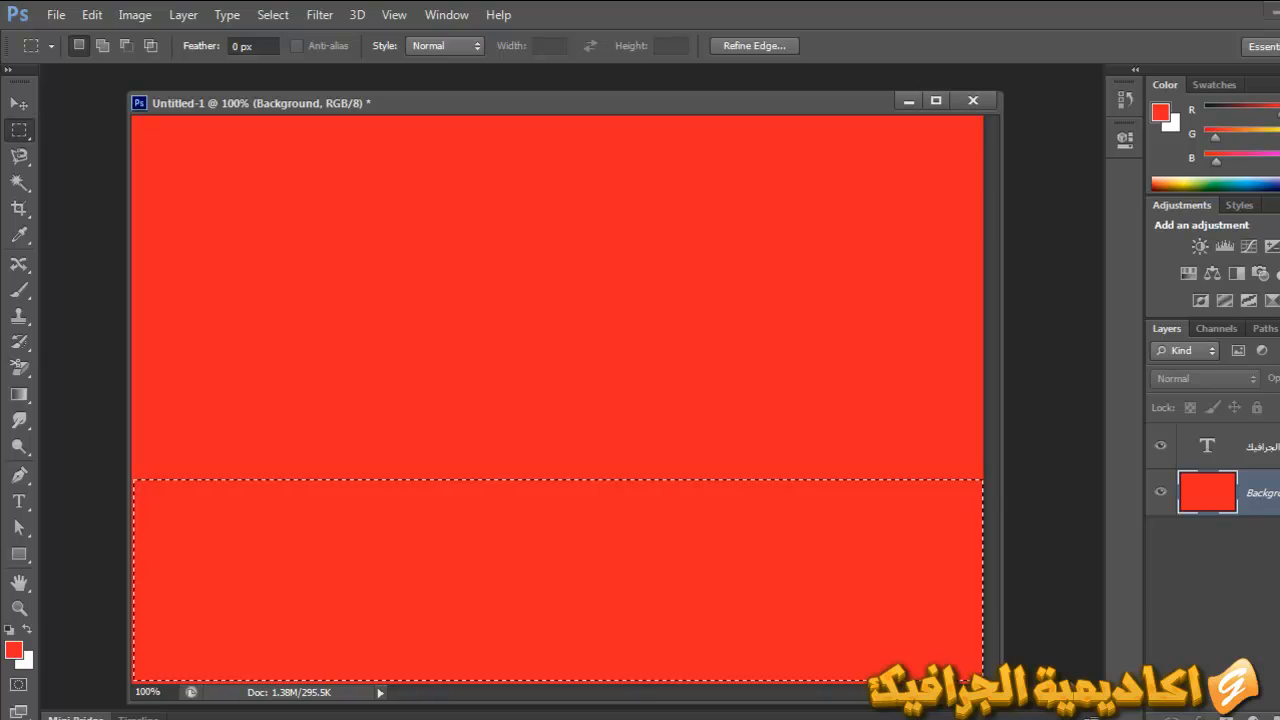
pyautogui.hotkey('ctrl', 'BackSpace')
pyautogui.hotkey('ctrl', 'd')
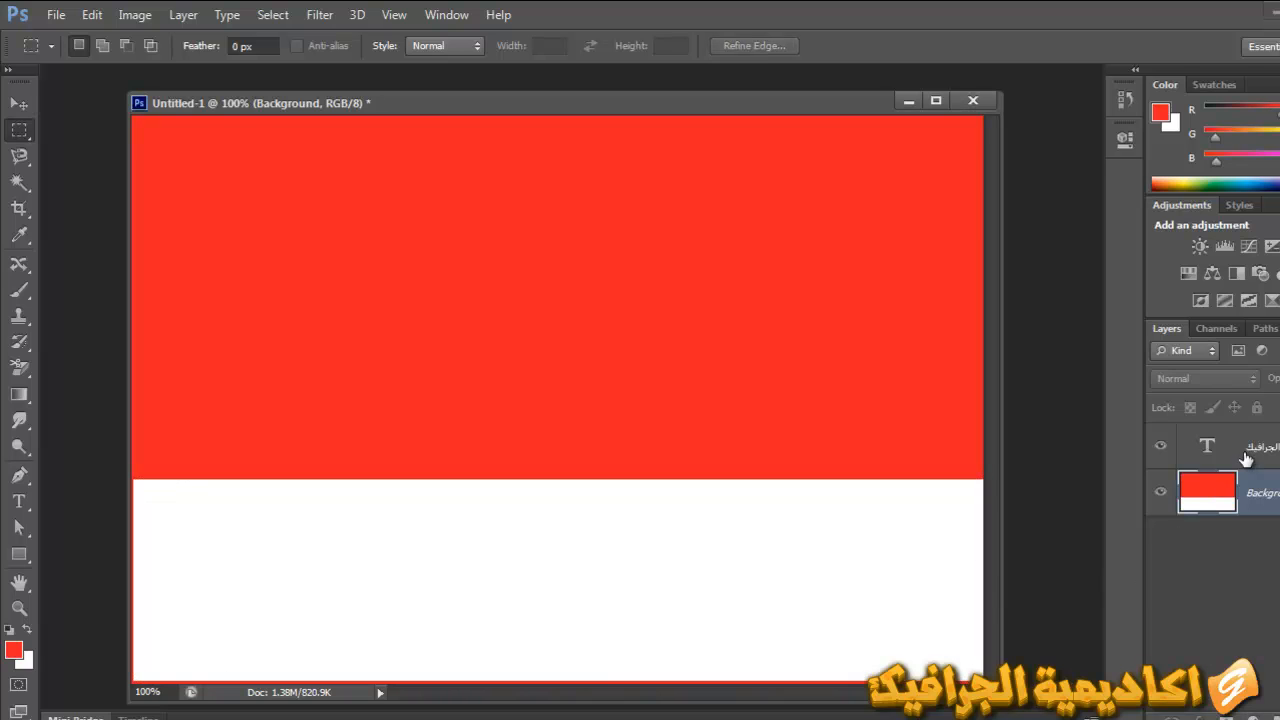
# Move the text layer down onto the white band, back up over the red area and down onto the white again
pyautogui.click(1250, 452)
pyautogui.press('v')
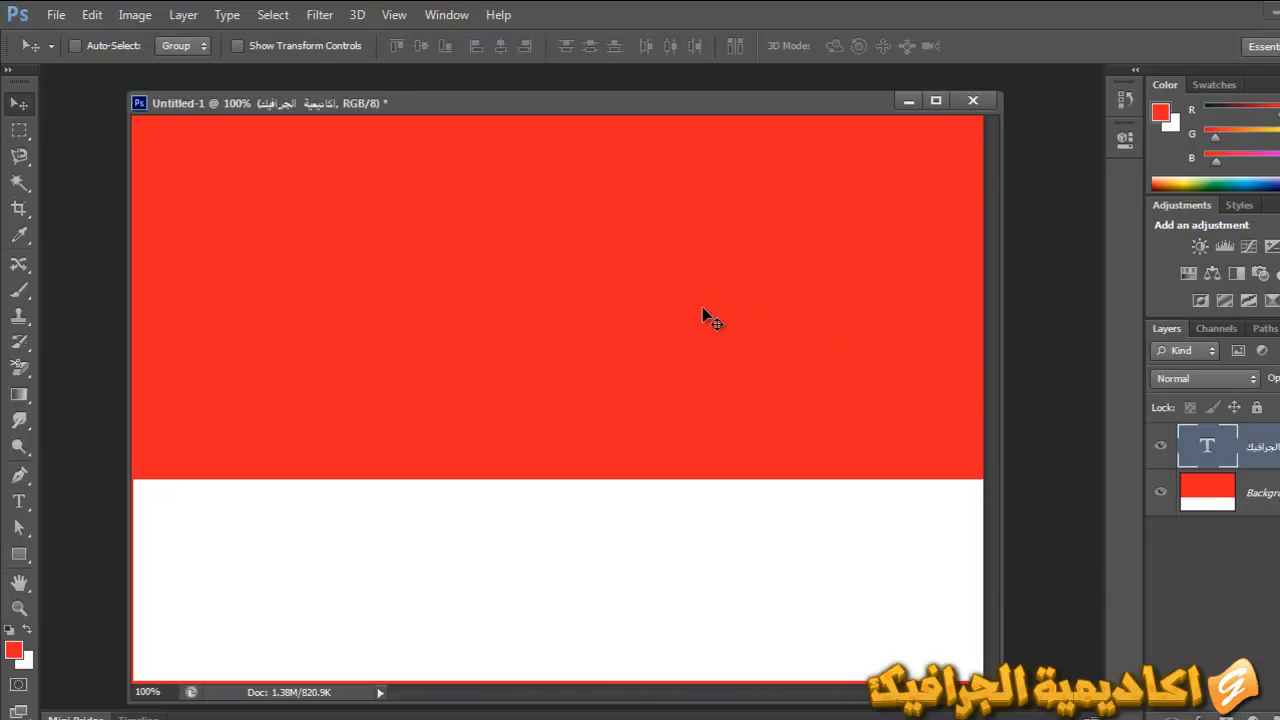
pyautogui.moveTo(661, 375); pyautogui.dragTo(662, 524)
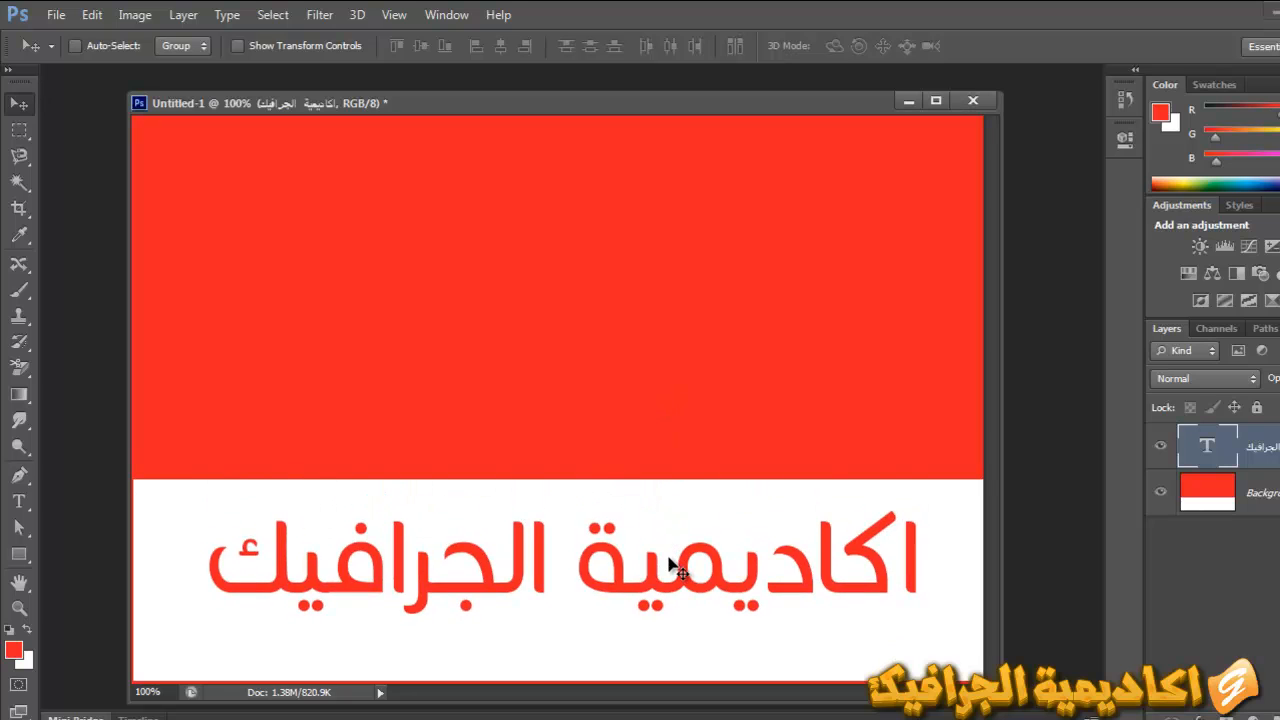
pyautogui.moveTo(697, 586); pyautogui.dragTo(672, 346)
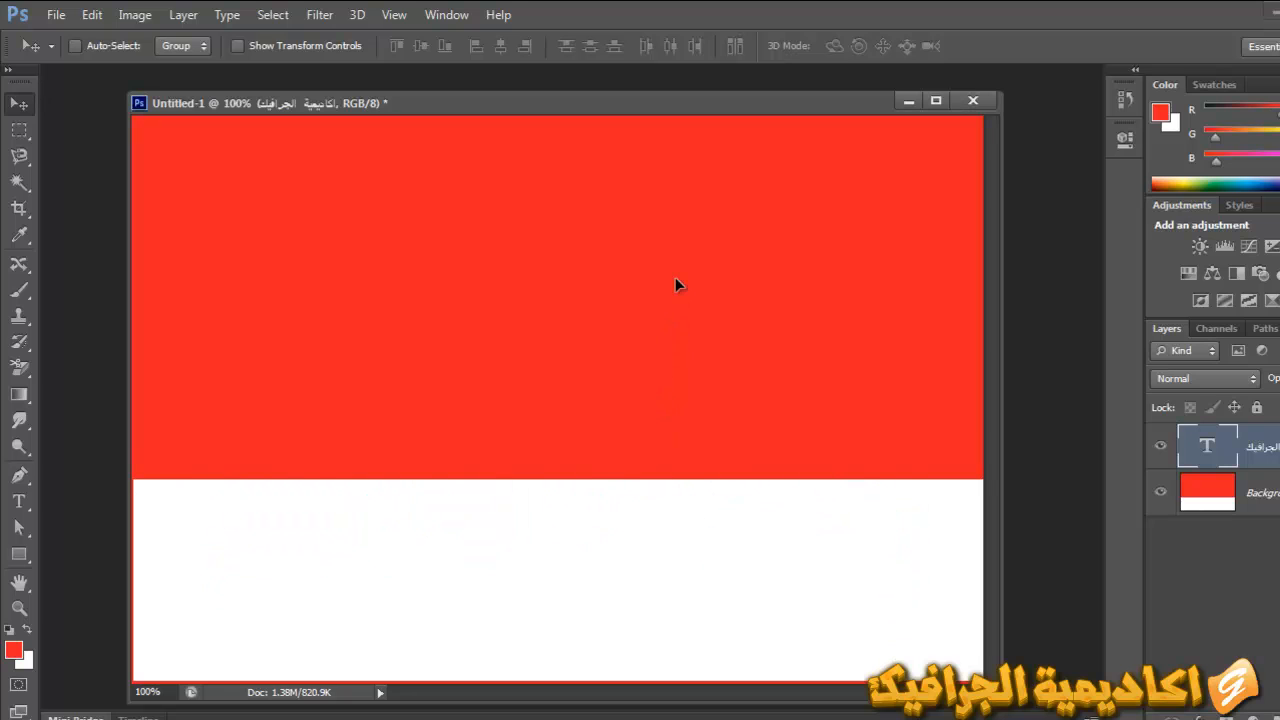
pyautogui.moveTo(675, 278); pyautogui.dragTo(681, 585)
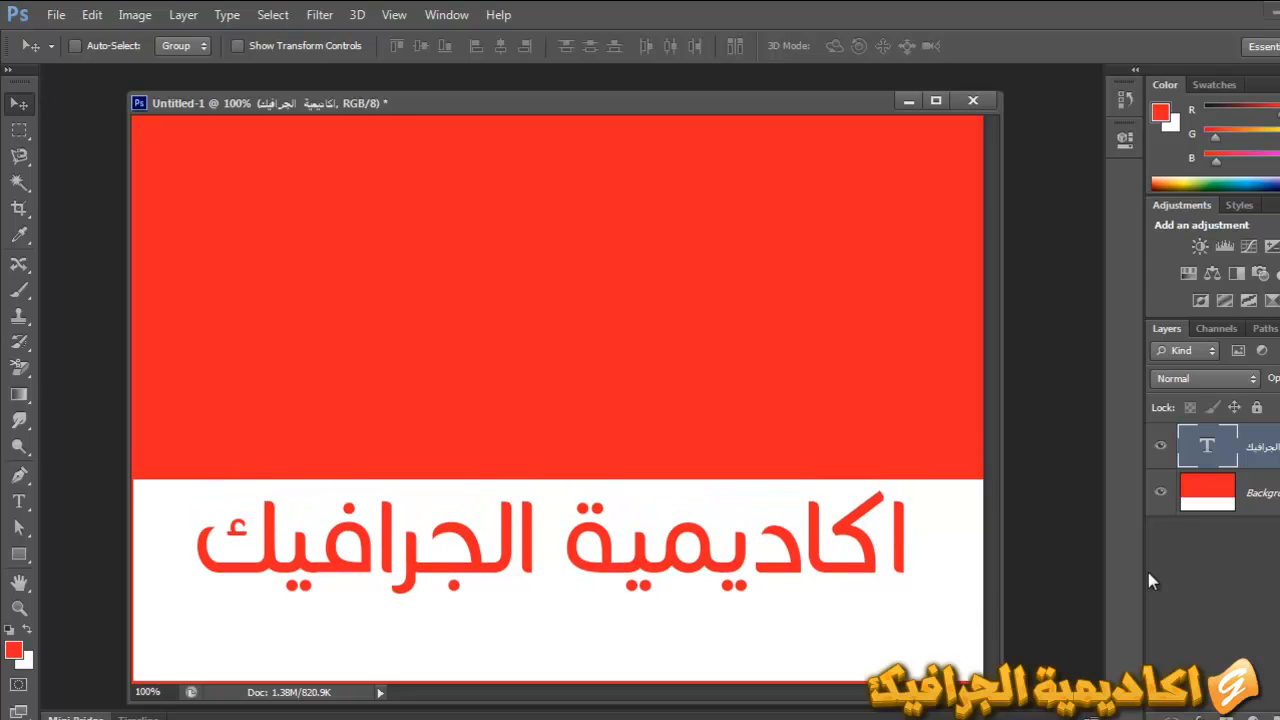
# Open the text layer for editing, move the line up onto the red area and clear the character selection
pyautogui.doubleClick(1208, 446)
pyautogui.moveTo(686, 651); pyautogui.dragTo(689, 405)
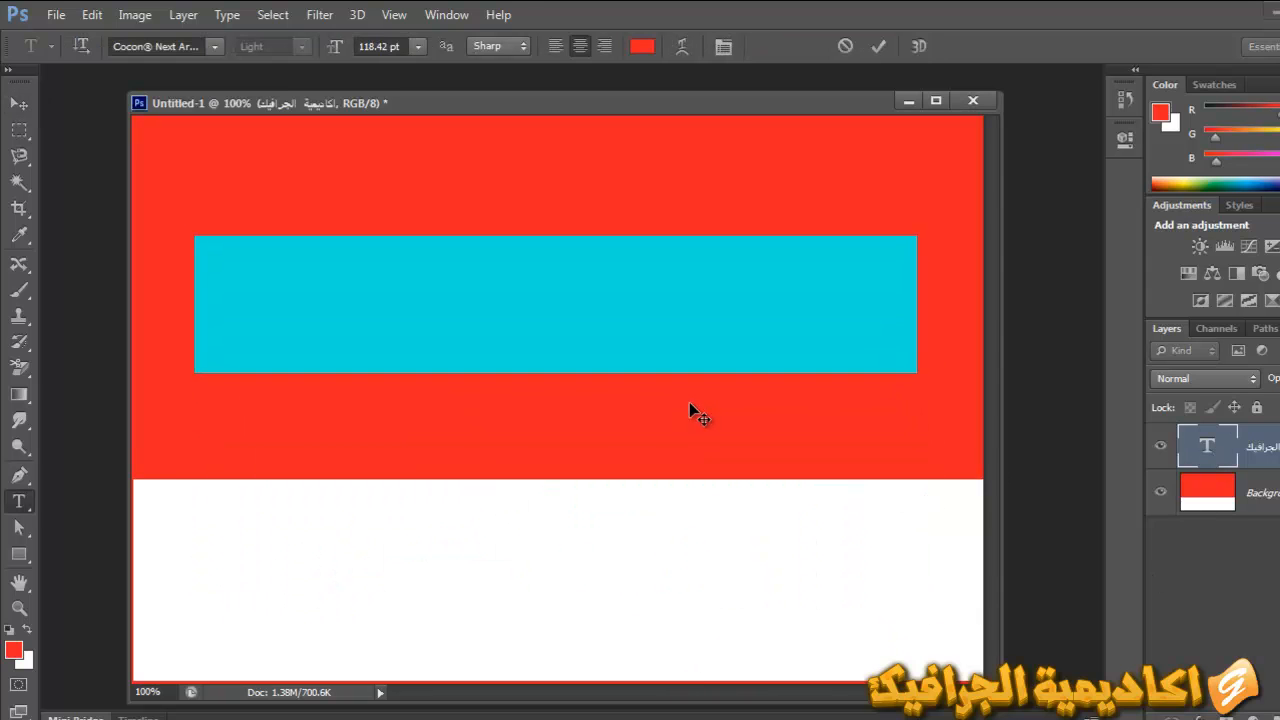
pyautogui.click(663, 346)
pyautogui.moveTo(682, 463)
pyautogui.mouseDown()
pyautogui.moveTo(679, 715)
pyautogui.moveTo(674, 463)
pyautogui.moveTo(679, 713)
pyautogui.moveTo(654, 489)
pyautogui.moveTo(680, 671)
pyautogui.moveTo(677, 471)
pyautogui.mouseUp()
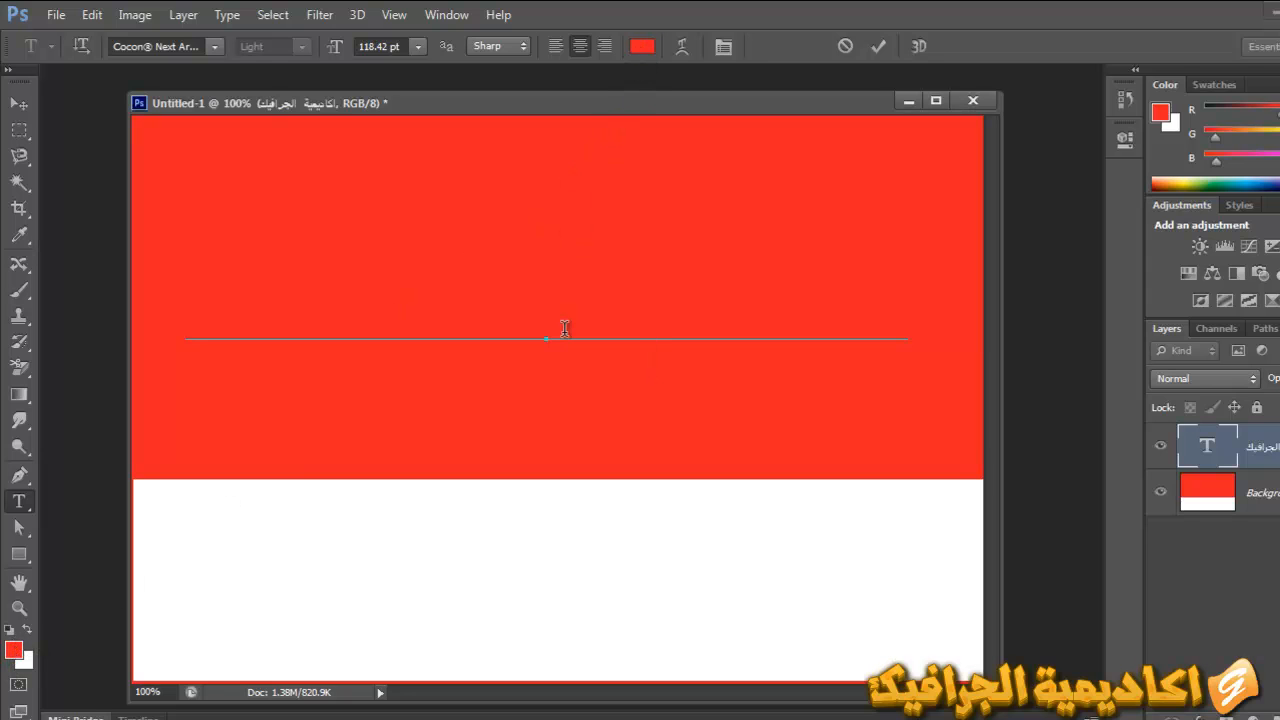
# Try to recolour the text to the in-gamut dark red #481112 with only the insertion point placed in it
pyautogui.click(643, 48)
pyautogui.moveTo(1029, 286); pyautogui.dragTo(1030, 297)
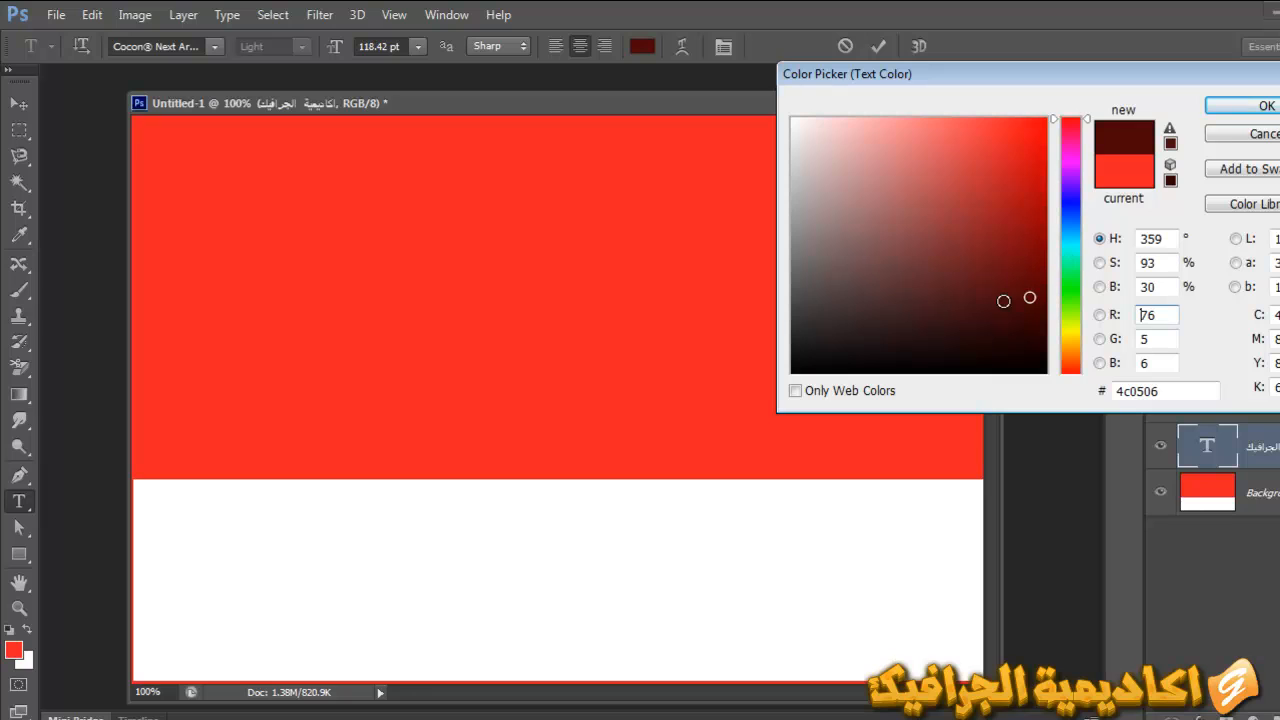
pyautogui.click(1170, 135)
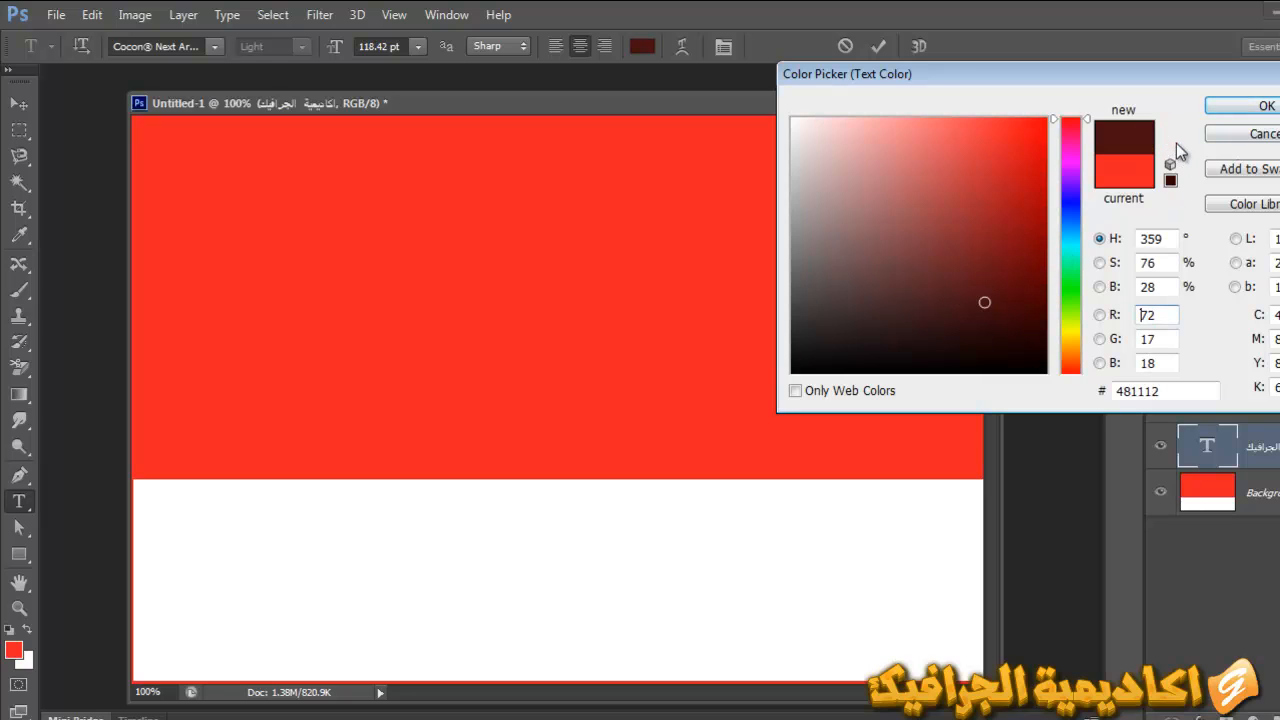
pyautogui.click(1225, 107)
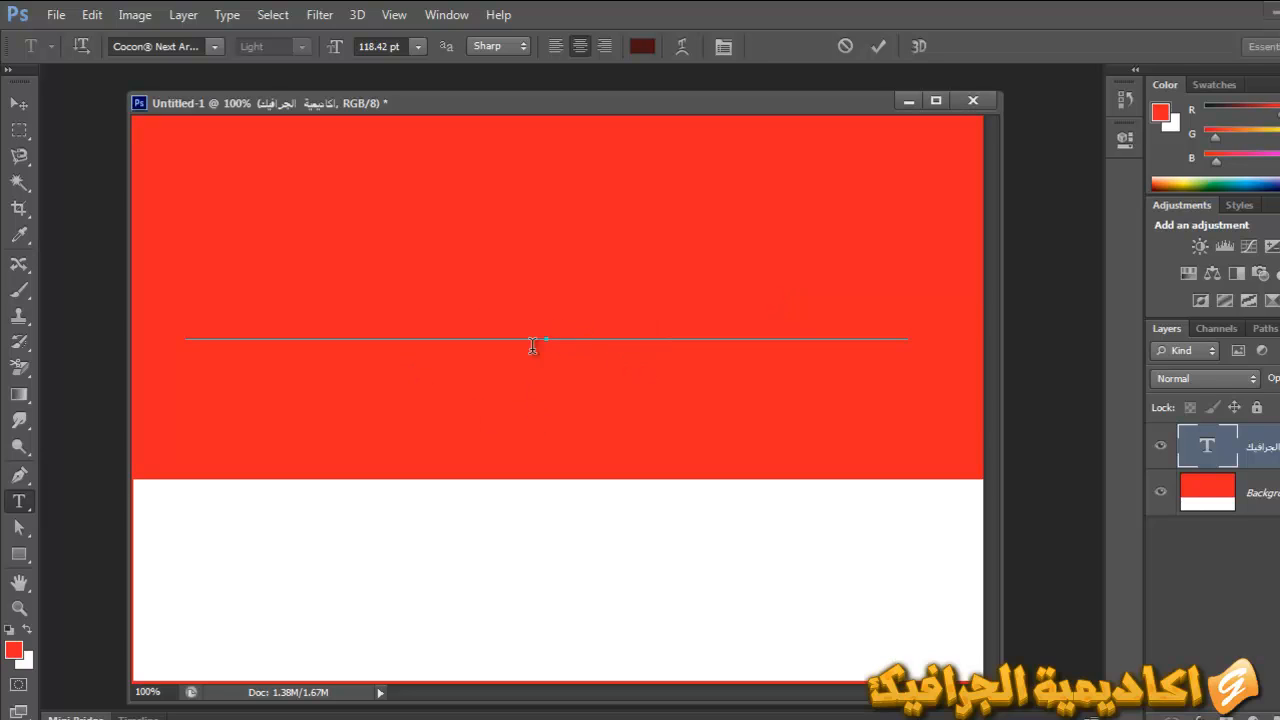
# Select the whole text line and set its colour to dark red #4c0708
pyautogui.hotkey('ctrl', 'a')
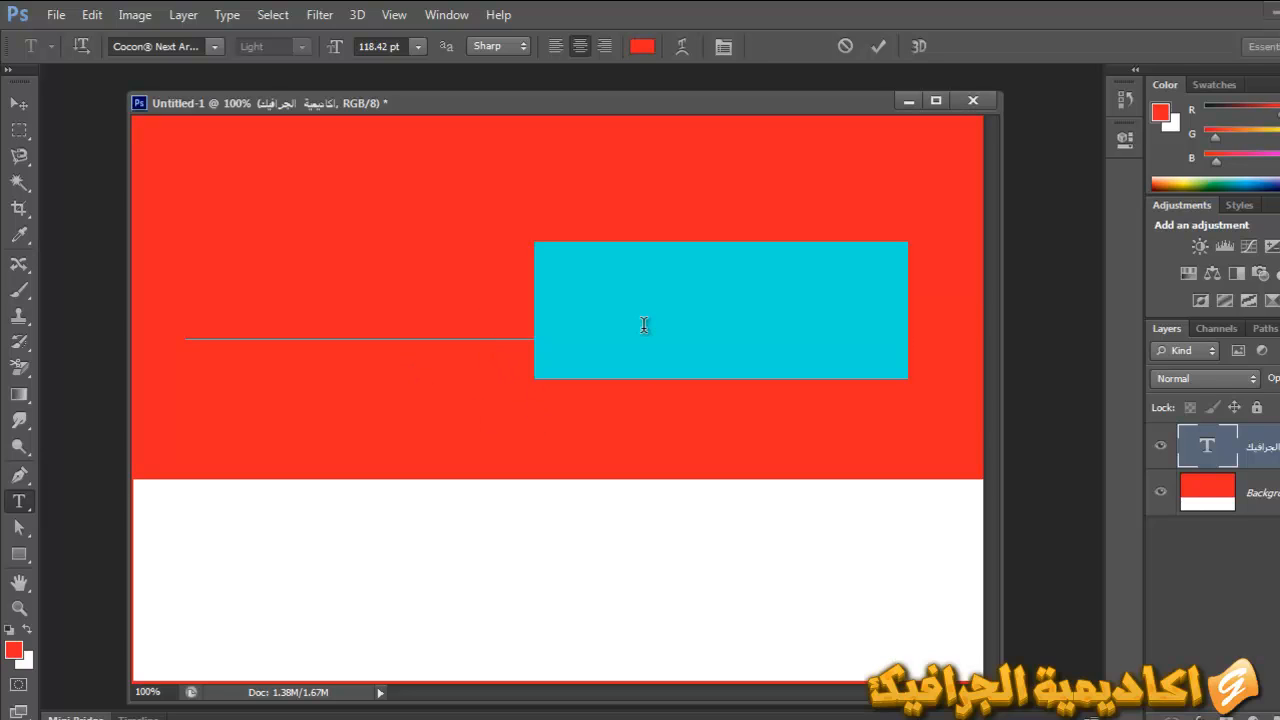
pyautogui.tripleClick(502, 339)
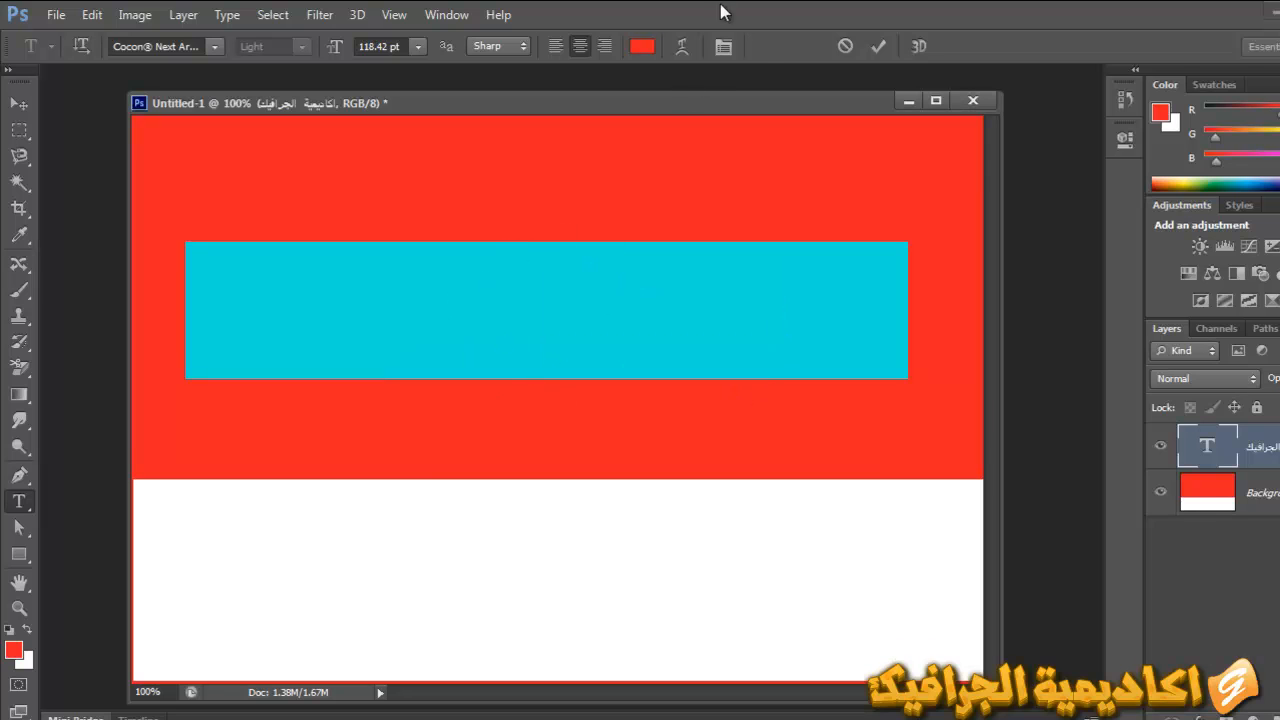
pyautogui.click(645, 46)
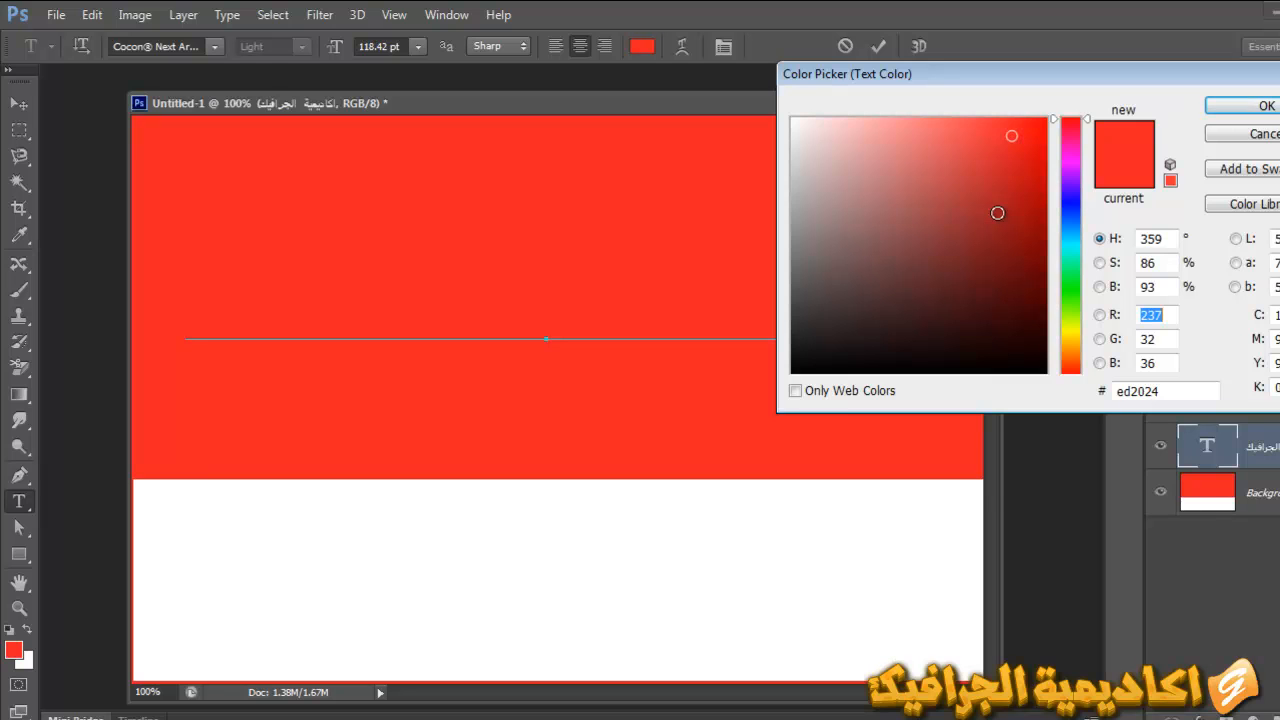
pyautogui.moveTo(997, 213); pyautogui.dragTo(1024, 297)
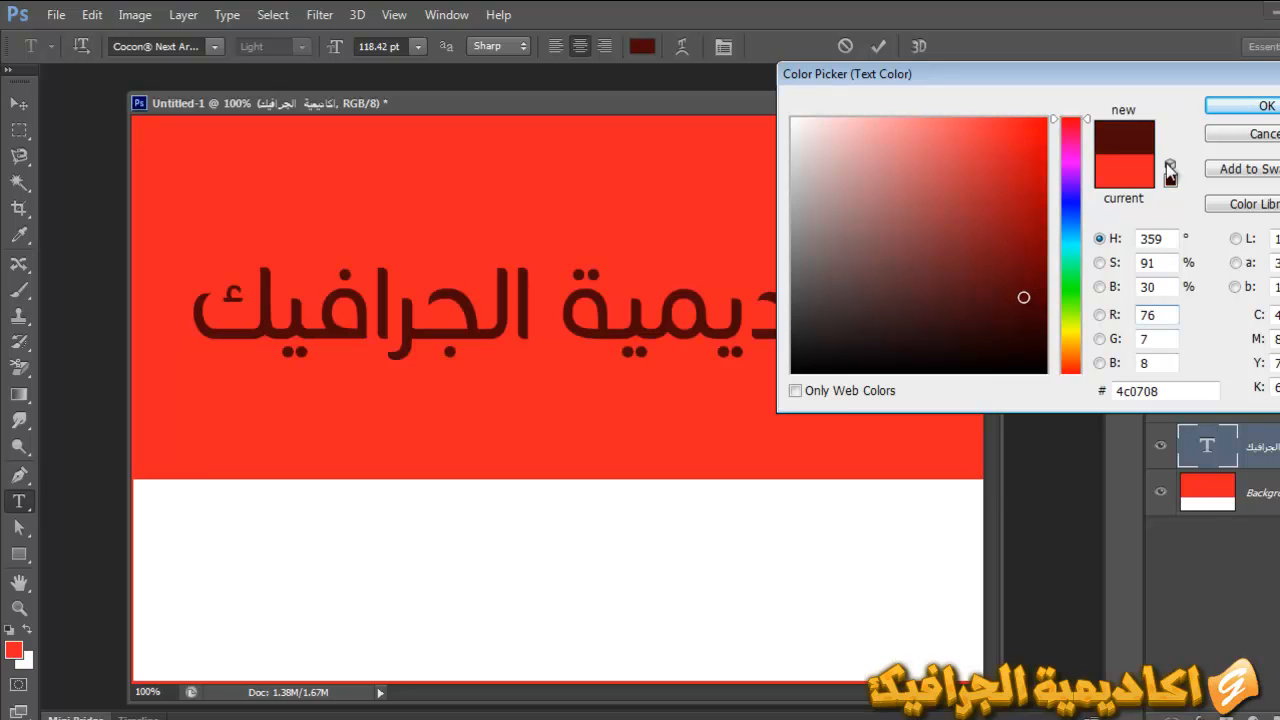
pyautogui.click(1226, 106)
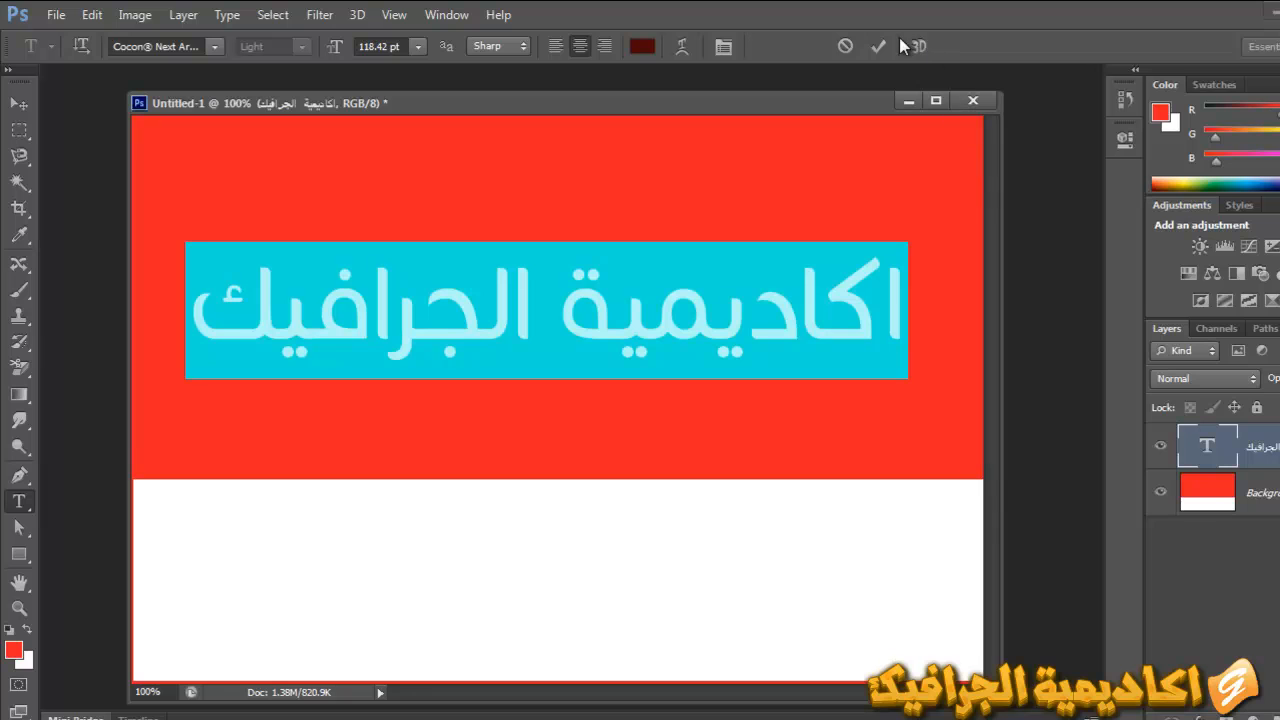
# Set the selected text's colour to white, commit it and shift the text layer slightly up on the red area
pyautogui.click(642, 50)
pyautogui.click(798, 123)
pyautogui.click(1228, 105)
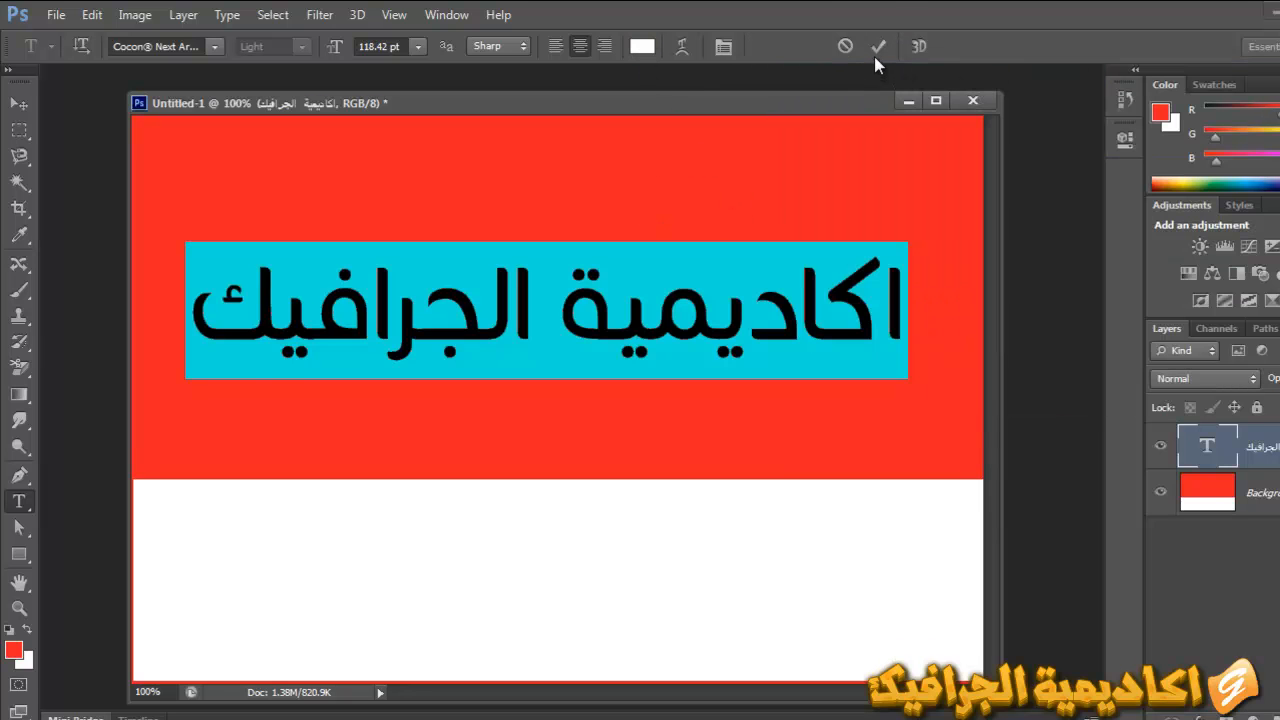
pyautogui.click(878, 47)
pyautogui.press('v')
pyautogui.moveTo(650, 457); pyautogui.dragTo(664, 429)
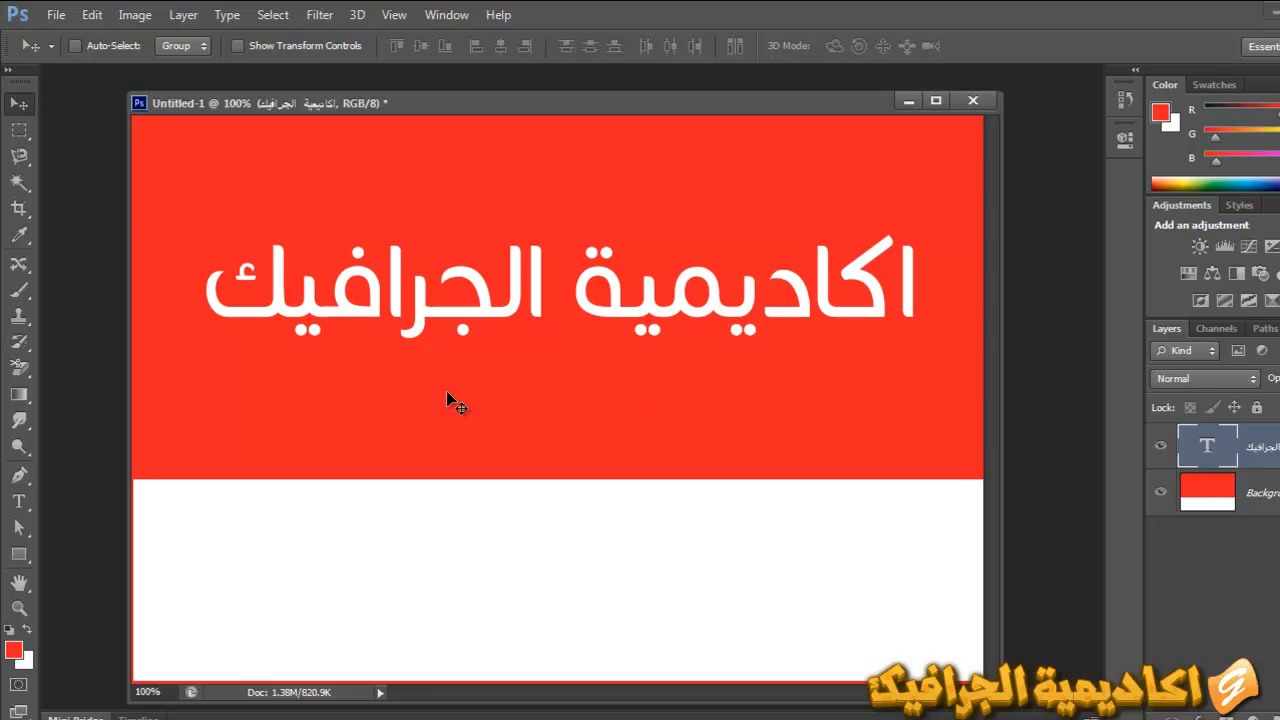
# Reopen the line for editing with the Horizontal Type tool, placing the insertion point between its two words
pyautogui.click(32, 499)
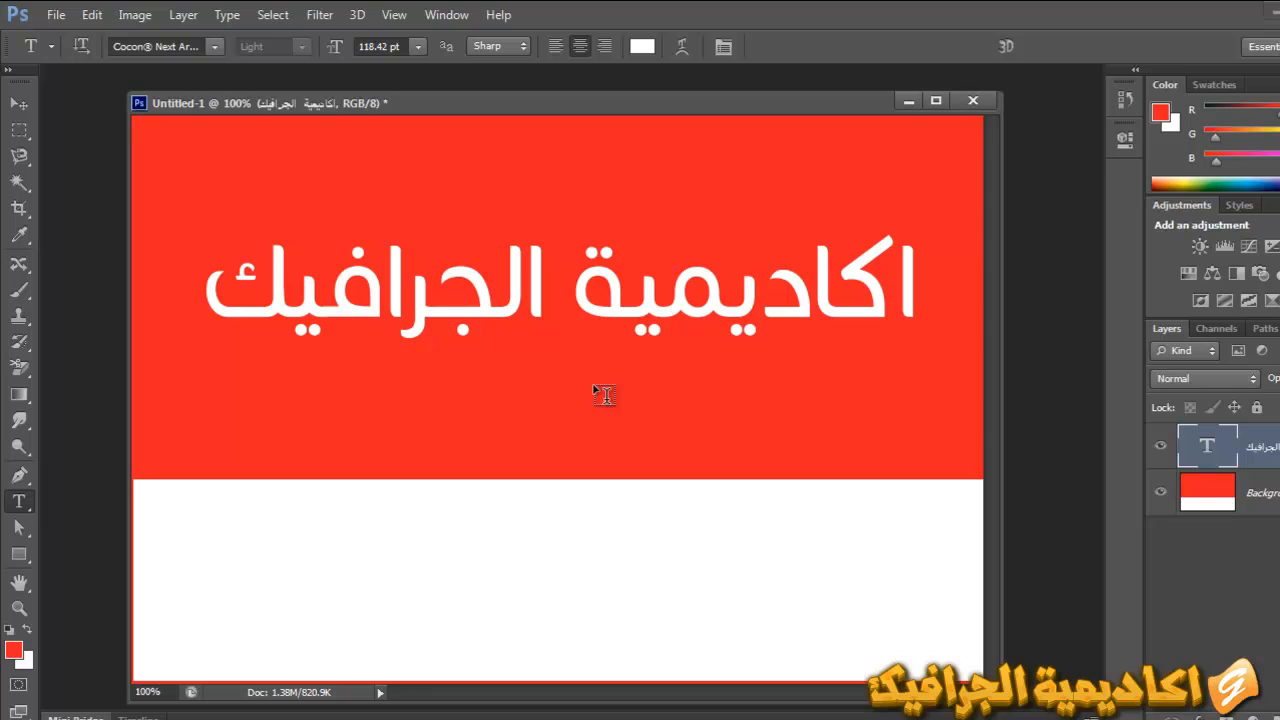
pyautogui.click(557, 280)
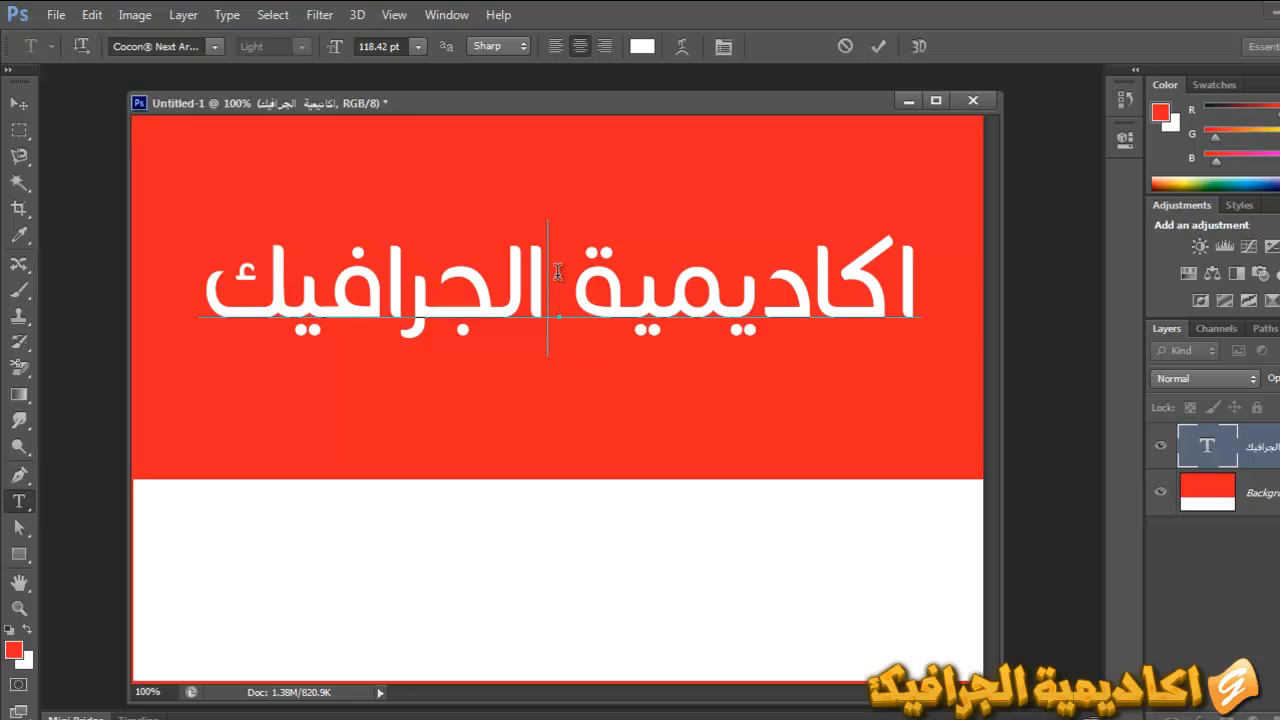
pyautogui.write('الال')
pyautogui.press('Escape')
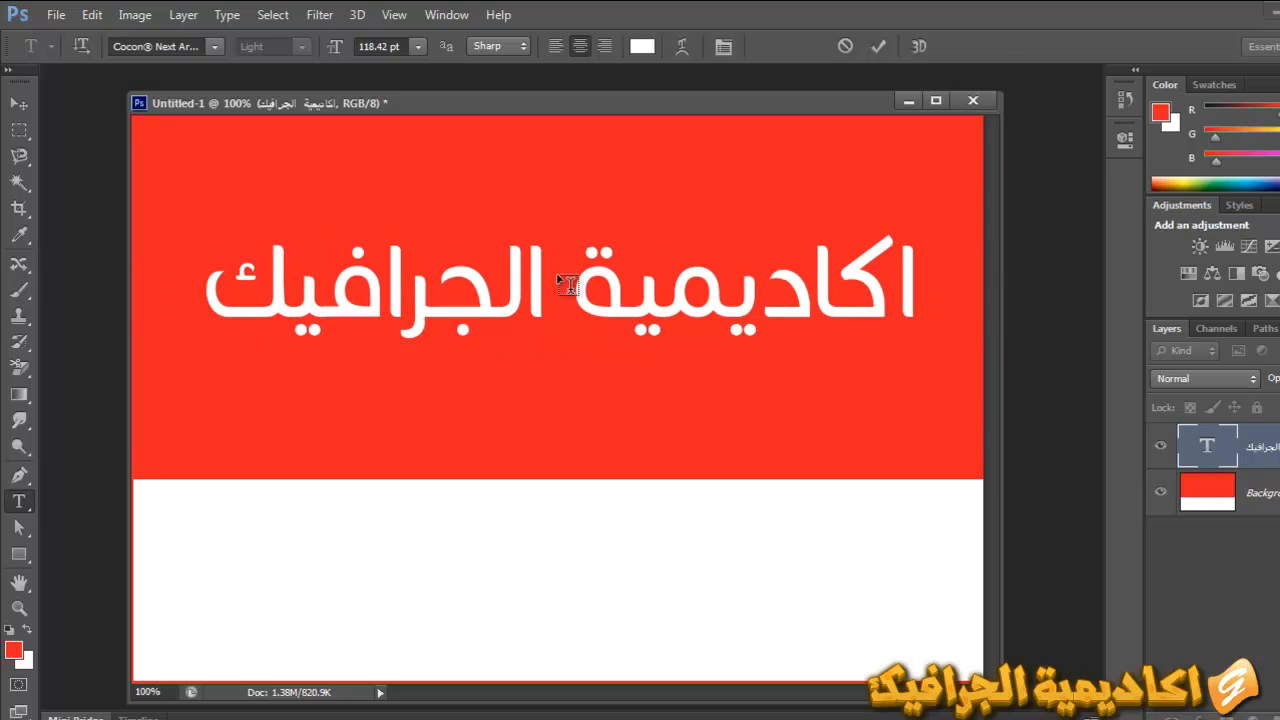
pyautogui.click(559, 272)
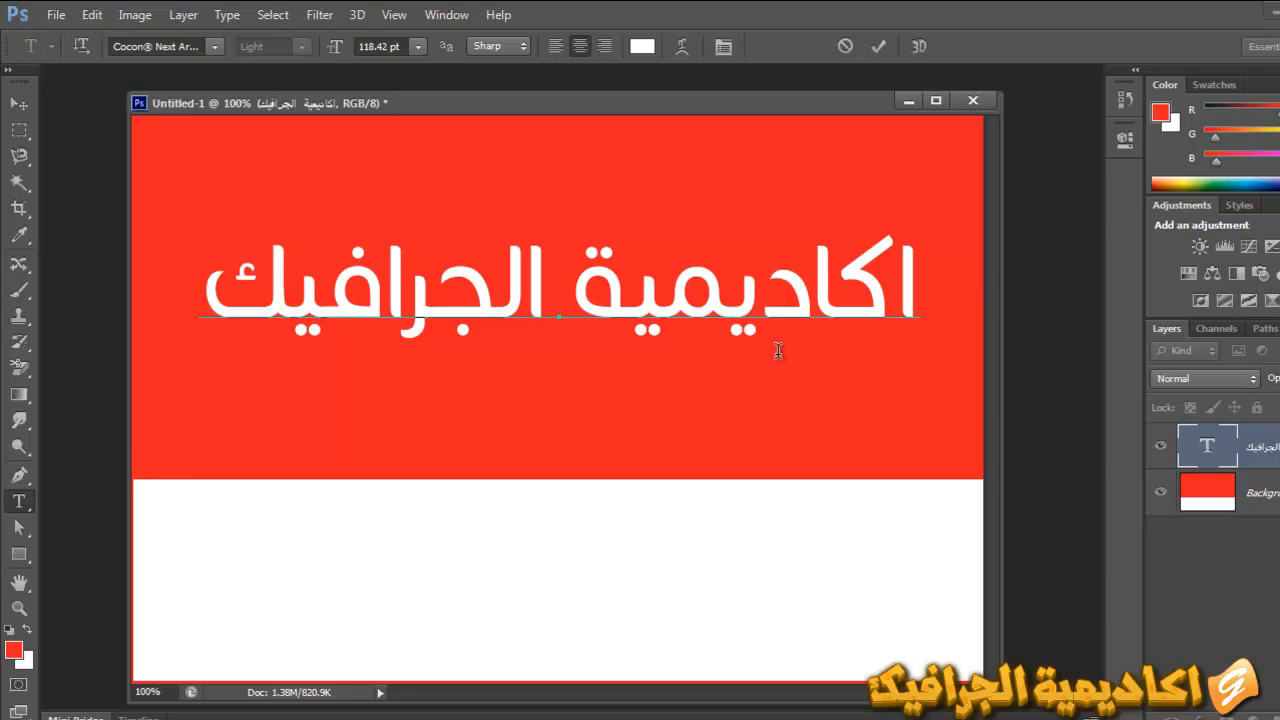
# Select the word "اكاديمية", extend the selection to the whole line and shift the text slightly up
pyautogui.doubleClick(770, 305)
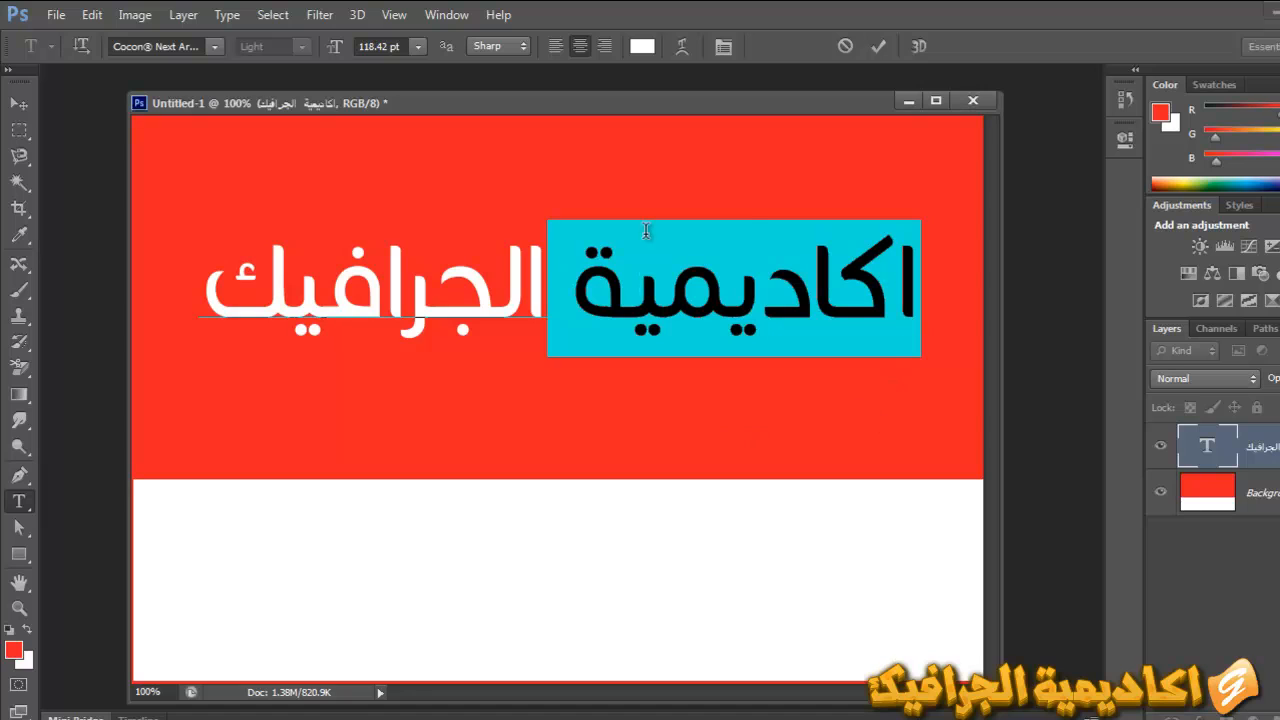
pyautogui.tripleClick(716, 284)
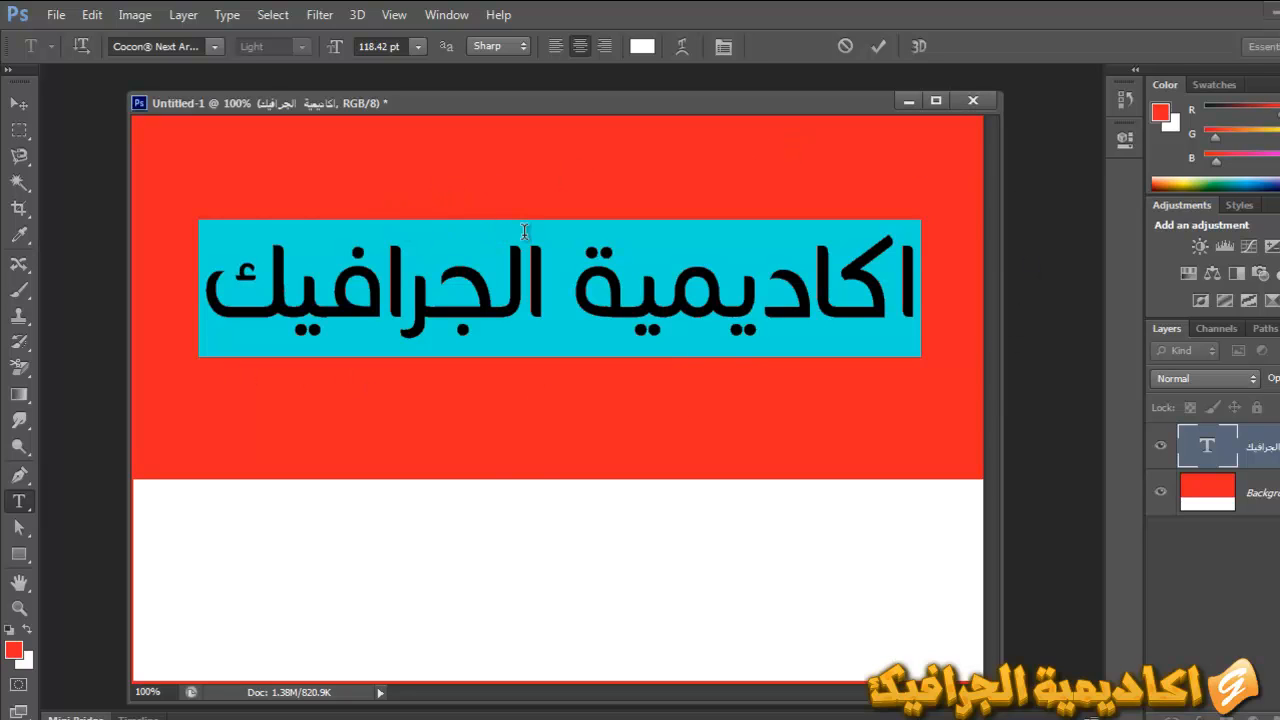
pyautogui.click(655, 318)
pyautogui.doubleClick(679, 297)
pyautogui.moveTo(621, 414); pyautogui.dragTo(624, 405)
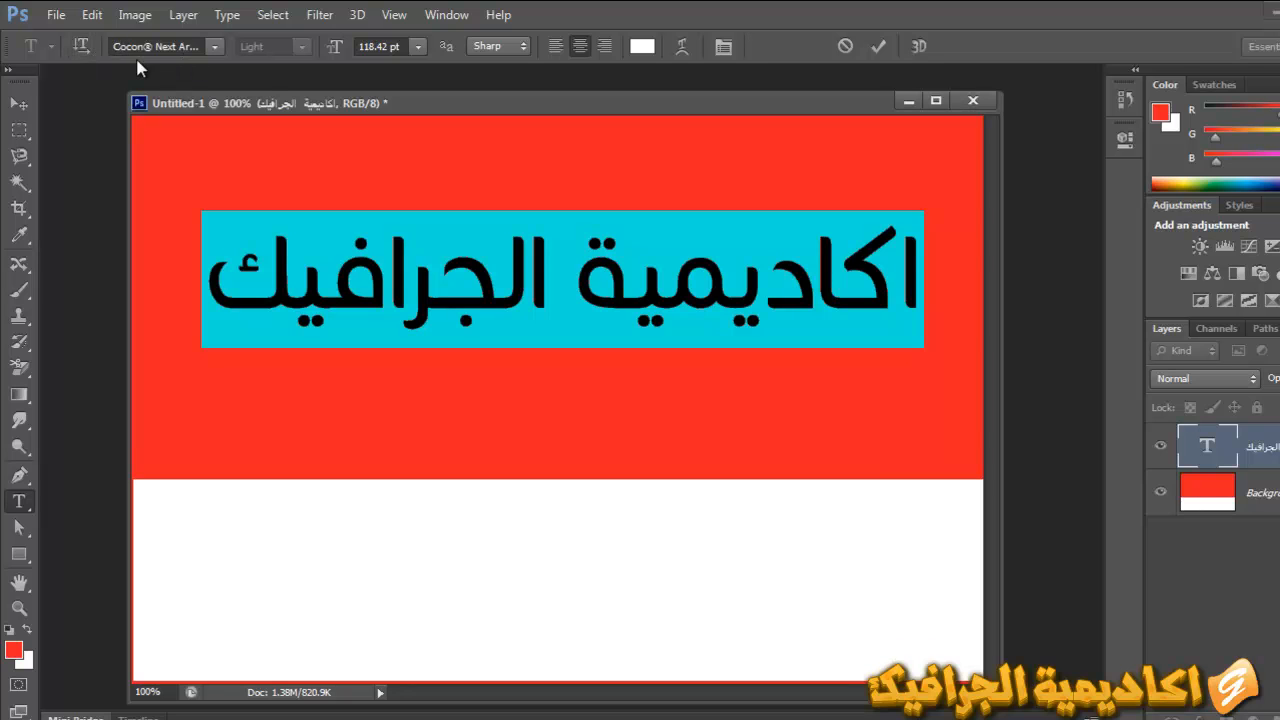
# Browse the Arabic and Latin fonts and try ae_AlMothnna and Andalus on the selected text line
pyautogui.click(214, 46)
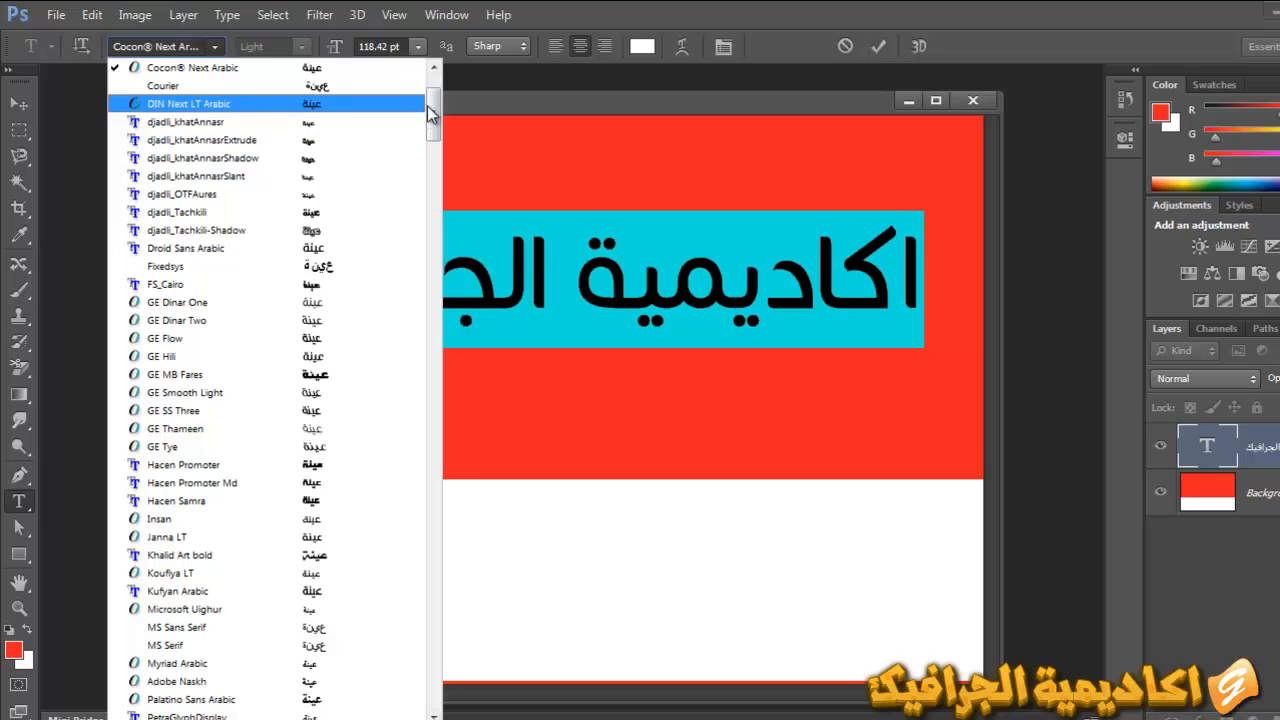
pyautogui.scroll(3, 320, 200)
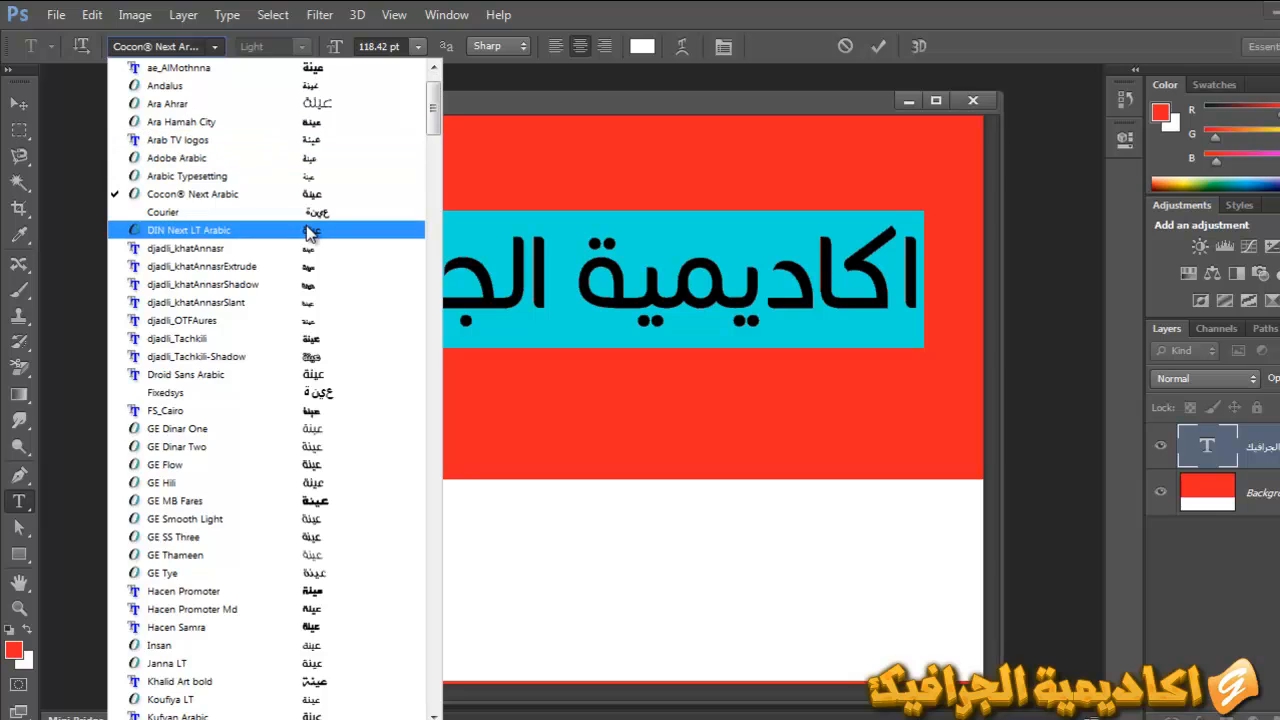
pyautogui.scroll(-15, 308, 232)
pyautogui.scroll(-3, 332, 362)
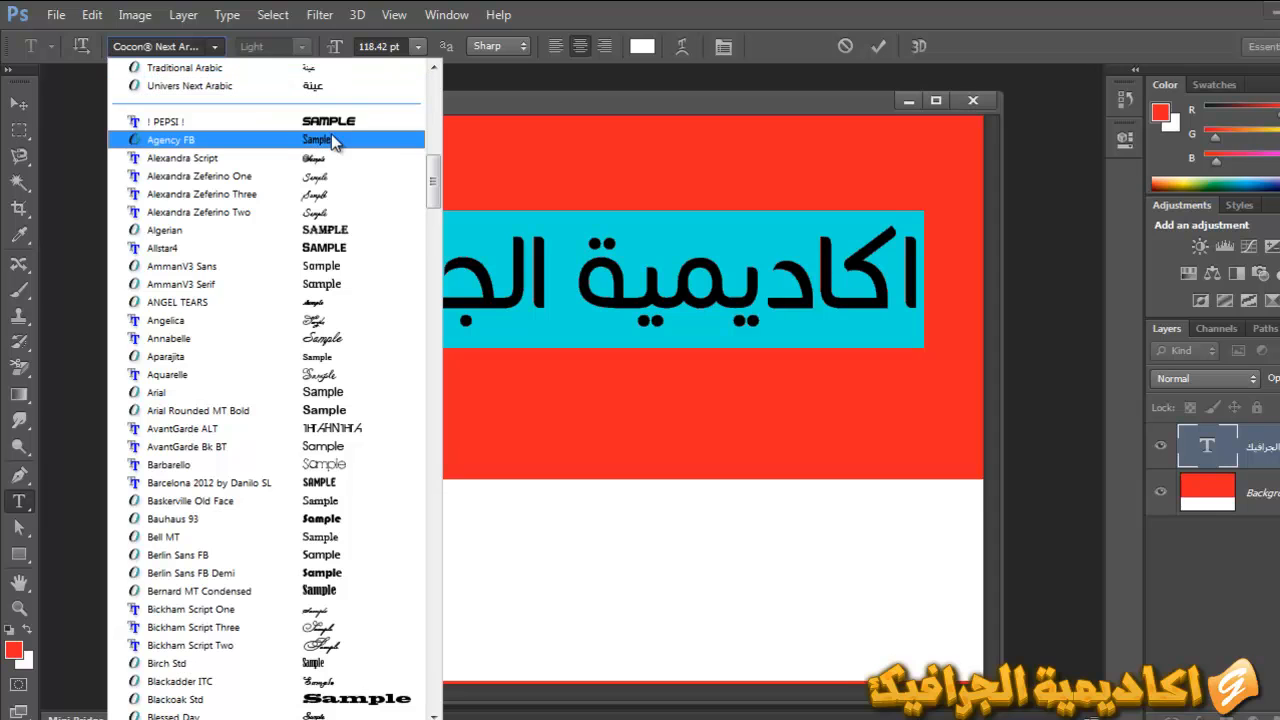
pyautogui.scroll(7, 326, 311)
pyautogui.scroll(10, 333, 306)
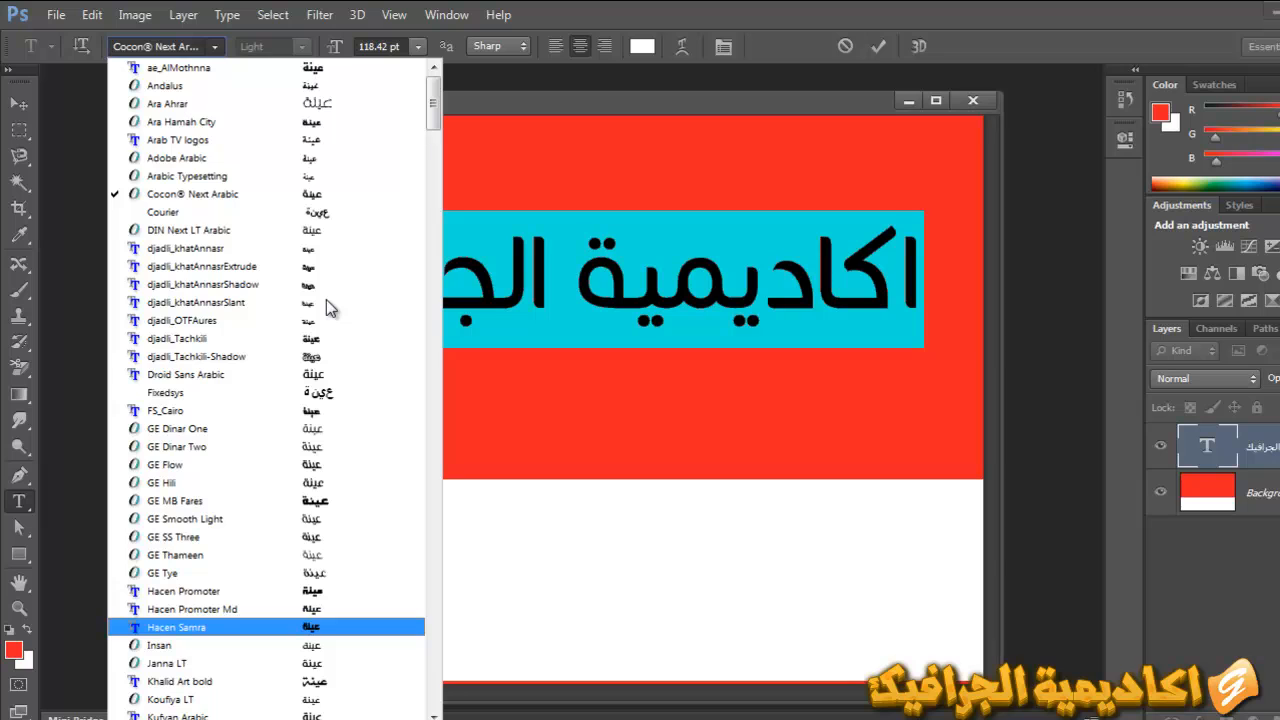
pyautogui.click(252, 70)
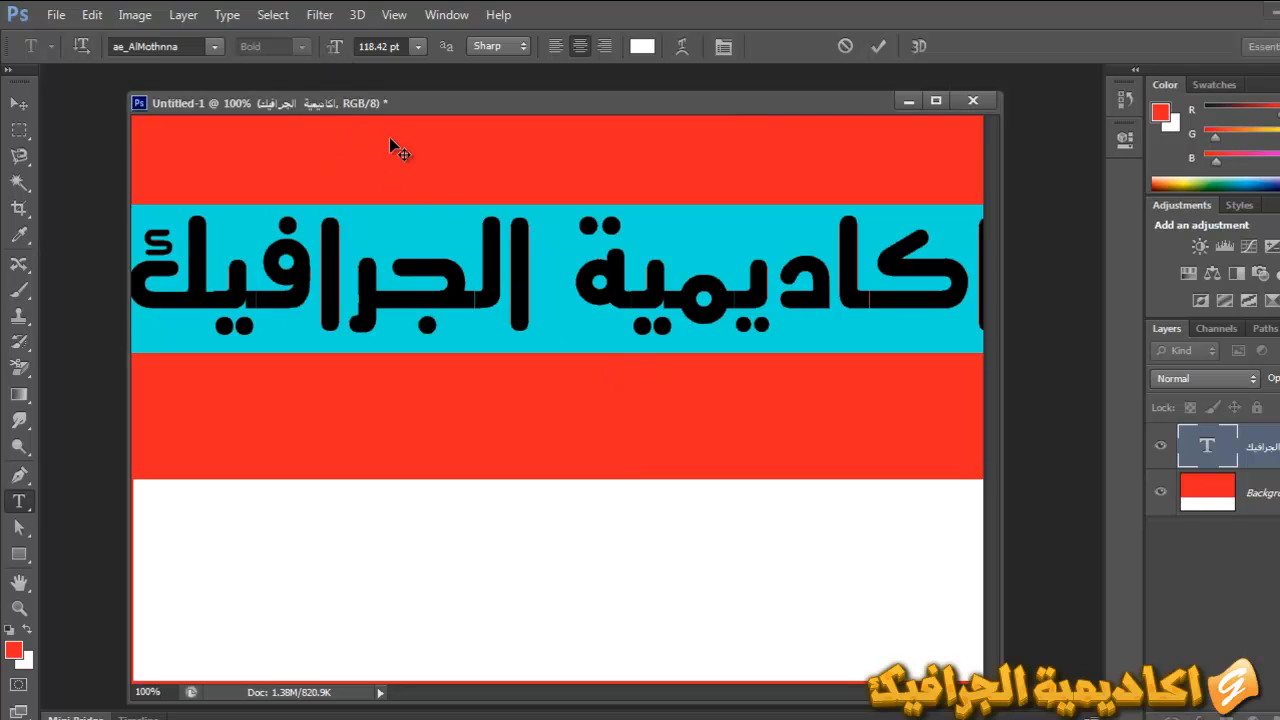
pyautogui.click(207, 47)
pyautogui.click(207, 87)
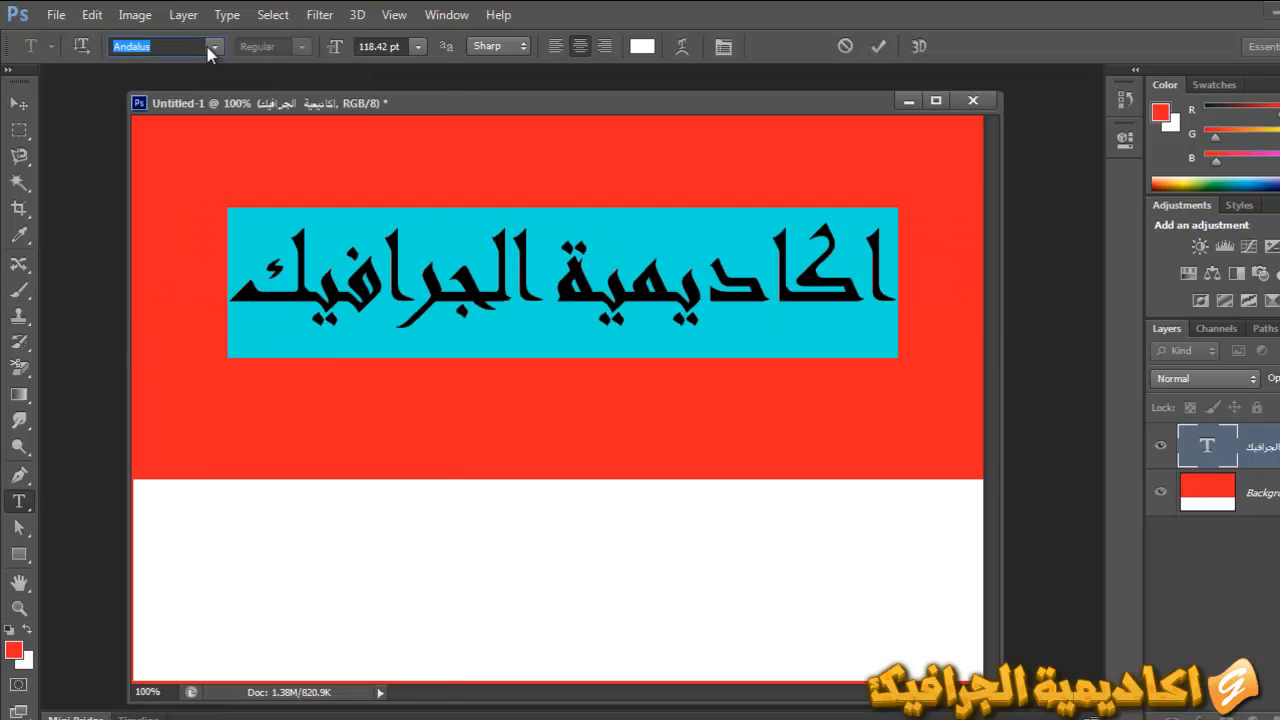
# Set the selected text line's font to Arial
pyautogui.write('a')
pyautogui.click(209, 48)
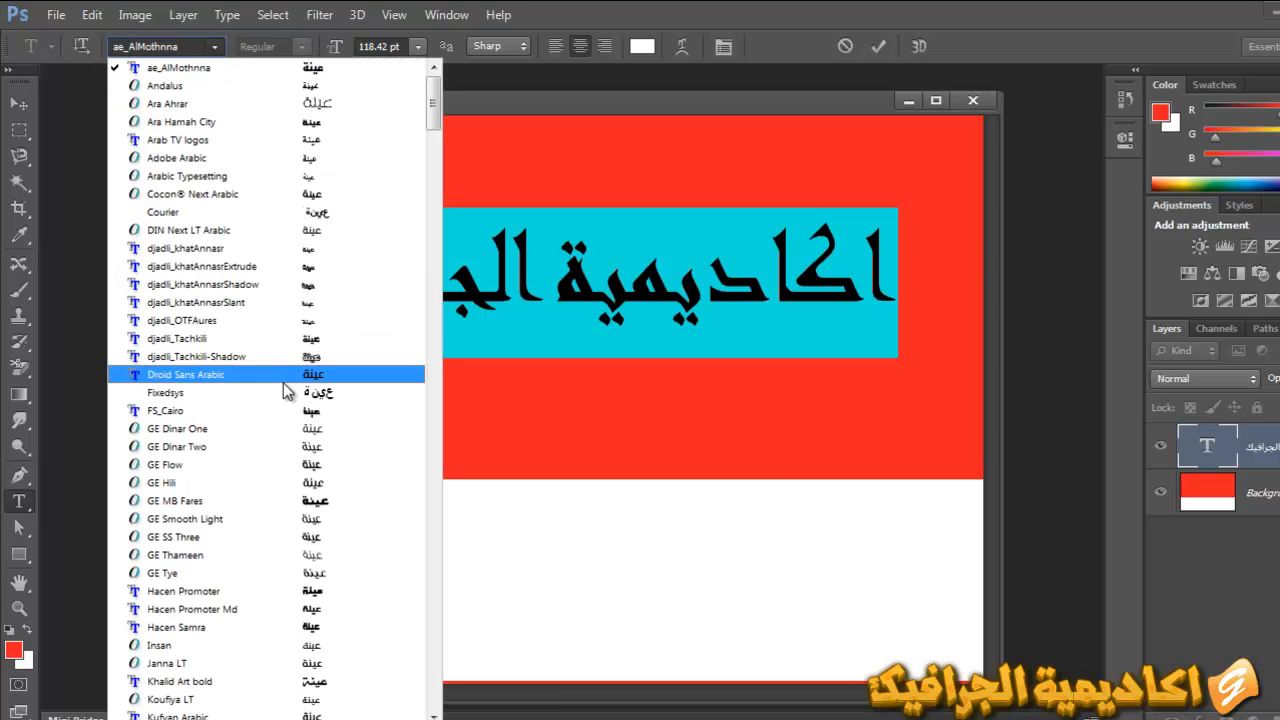
pyautogui.scroll(-8, 288, 400)
pyautogui.scroll(-11, 290, 410)
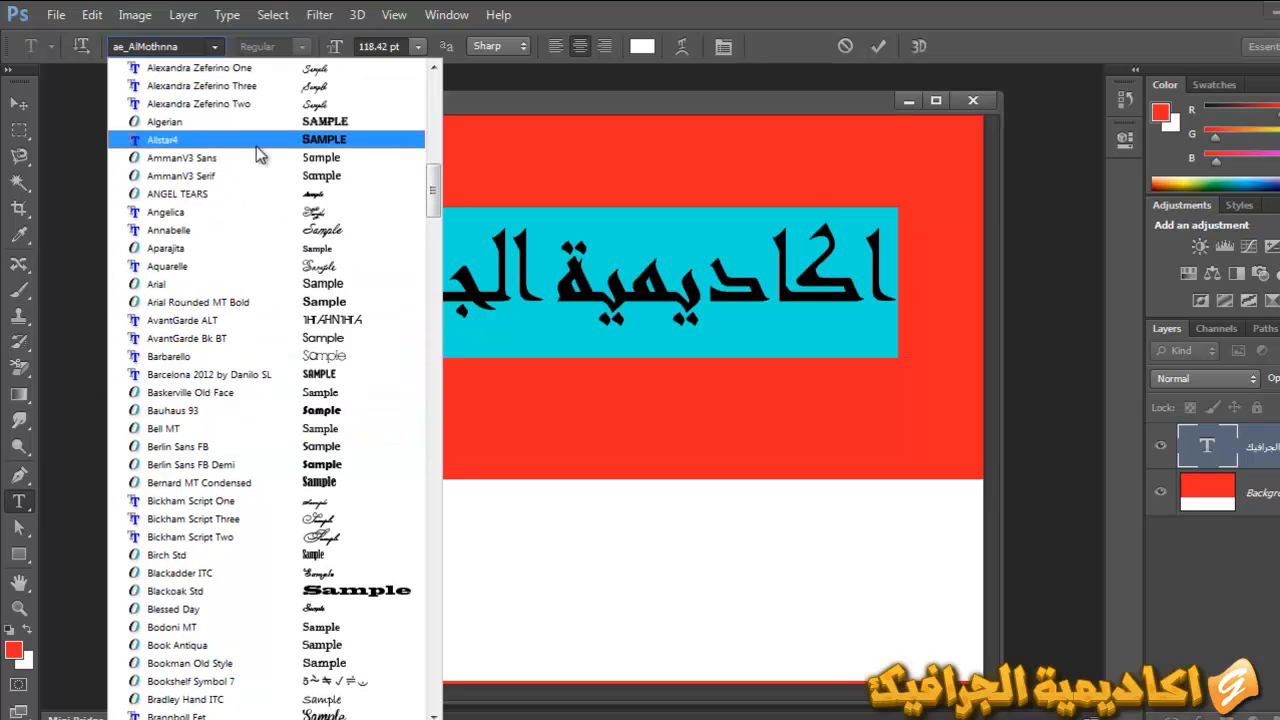
pyautogui.click(258, 284)
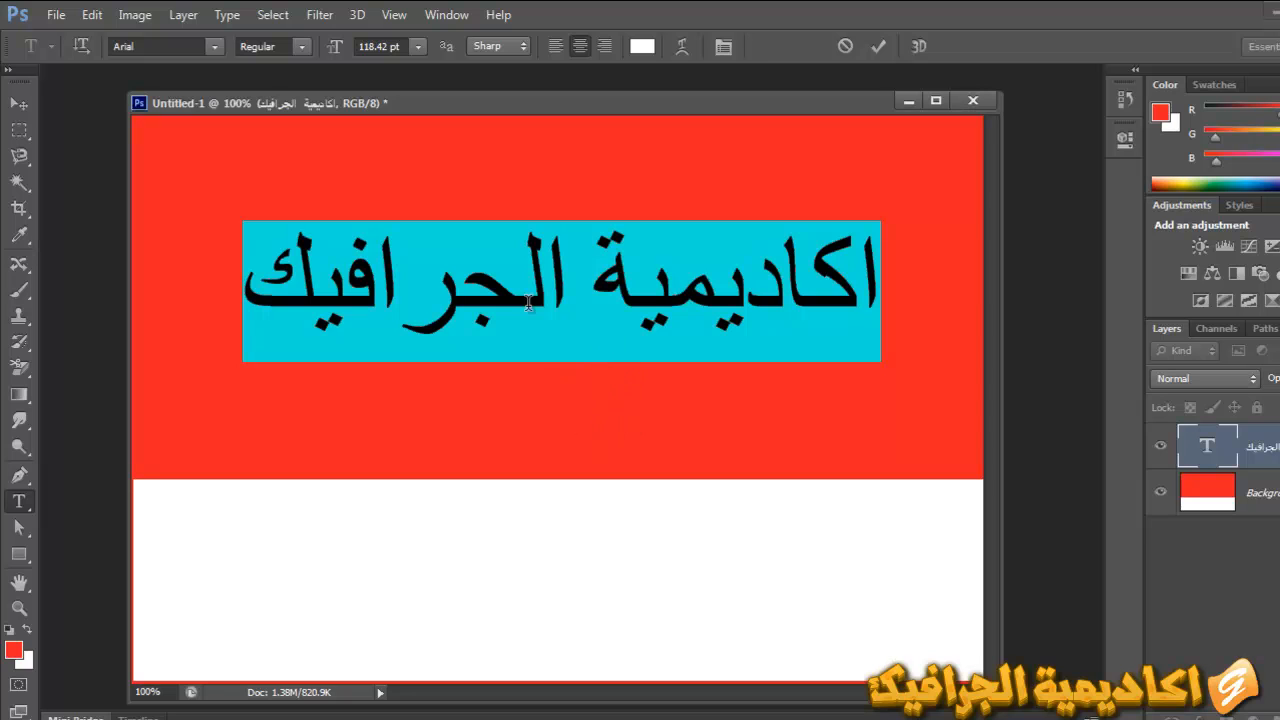
# Clear the character selection and reposition the Arial text line a little higher and further left on the red area
pyautogui.click(571, 262)
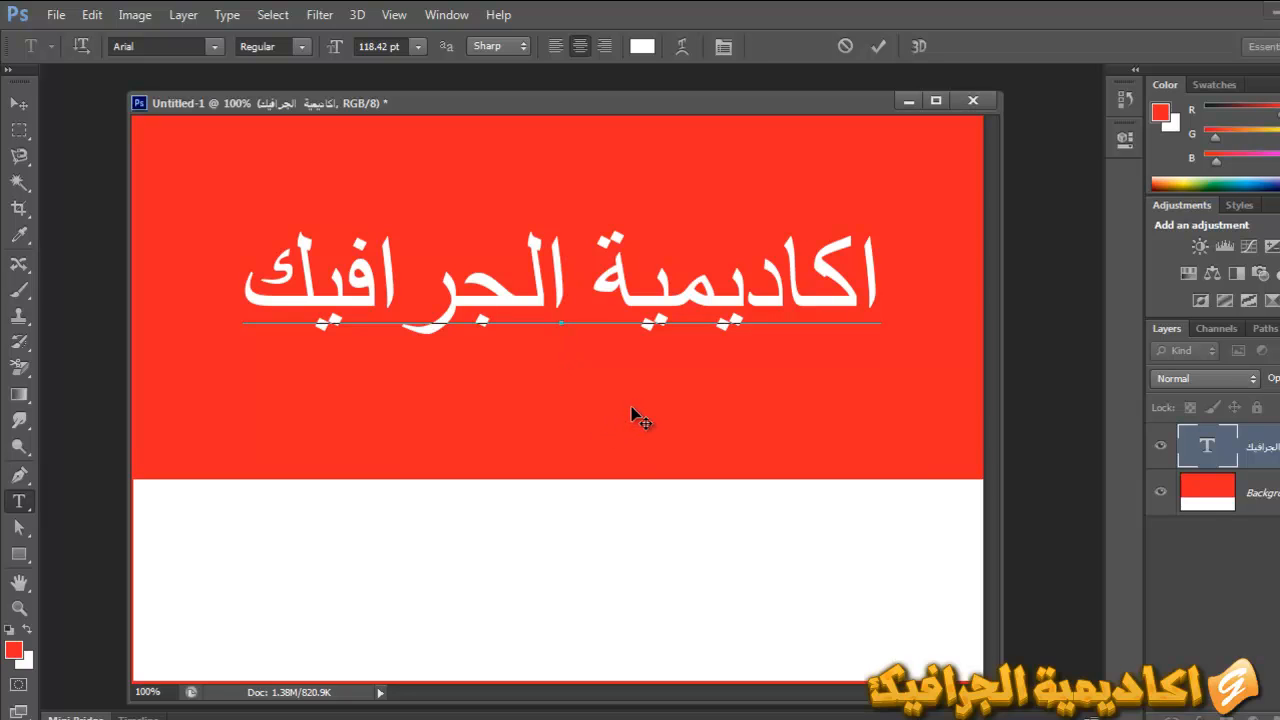
pyautogui.moveTo(632, 408)
pyautogui.mouseDown()
pyautogui.moveTo(614, 518)
pyautogui.moveTo(677, 517)
pyautogui.moveTo(614, 380)
pyautogui.moveTo(631, 471)
pyautogui.moveTo(629, 394)
pyautogui.moveTo(569, 429)
pyautogui.moveTo(633, 430)
pyautogui.moveTo(615, 419)
pyautogui.mouseUp()
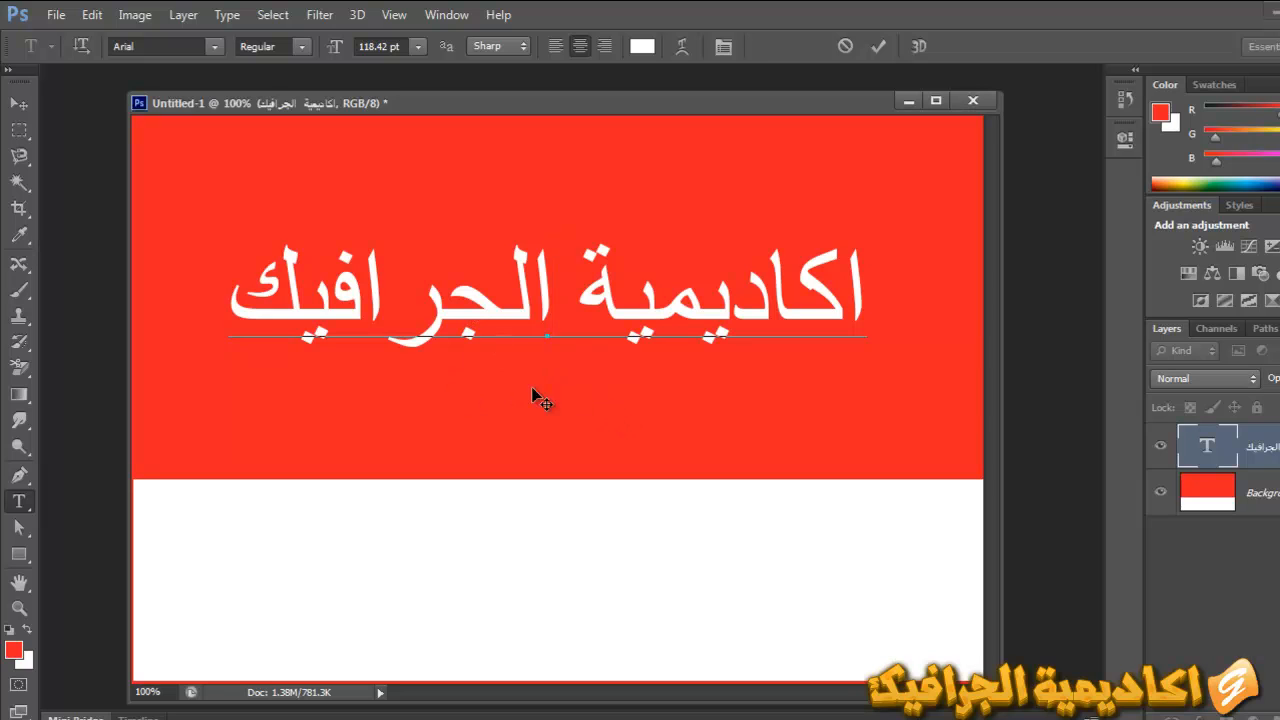
pyautogui.moveTo(567, 437); pyautogui.dragTo(560, 500)
pyautogui.moveTo(553, 398)
pyautogui.mouseDown()
pyautogui.moveTo(556, 374)
pyautogui.moveTo(553, 392)
pyautogui.mouseUp()
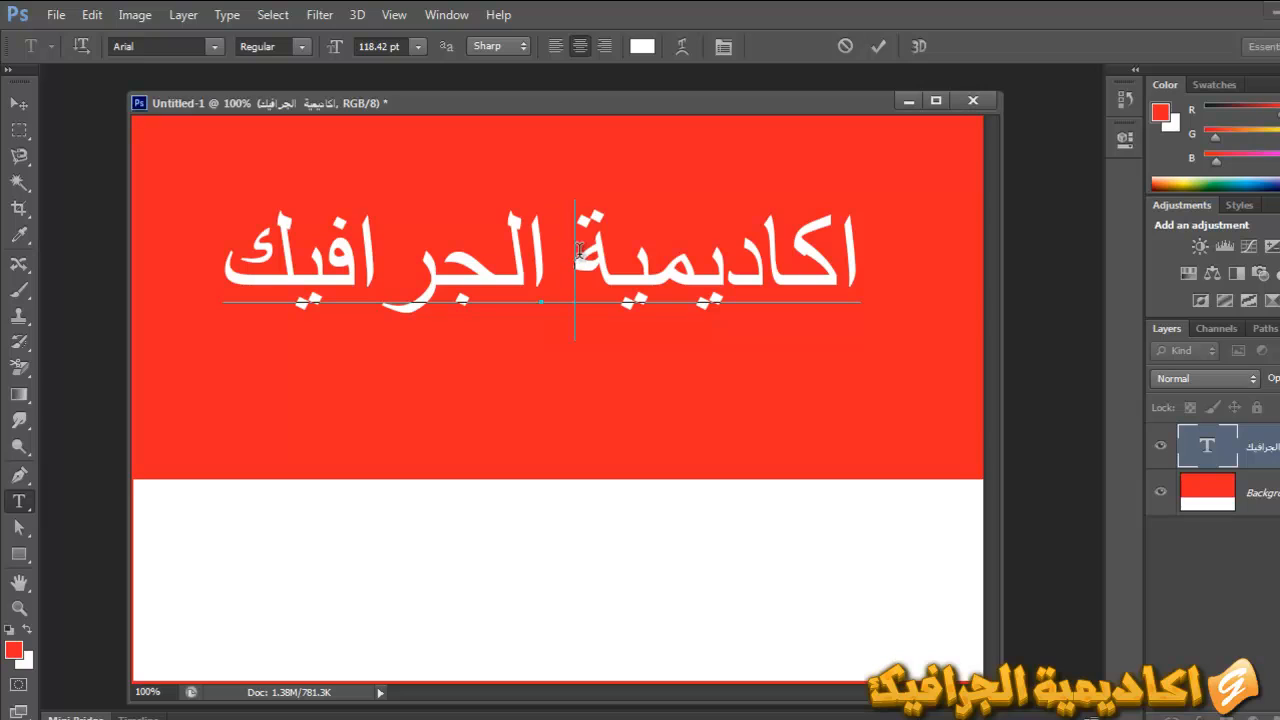
# Select the word "اكاديمية", extend the selection to the whole line and put the insertion point back in the text
pyautogui.moveTo(597, 248)
pyautogui.mouseDown()
pyautogui.moveTo(560, 267)
pyautogui.moveTo(619, 260)
pyautogui.mouseUp()
pyautogui.click(573, 262)
pyautogui.doubleClick(738, 262)
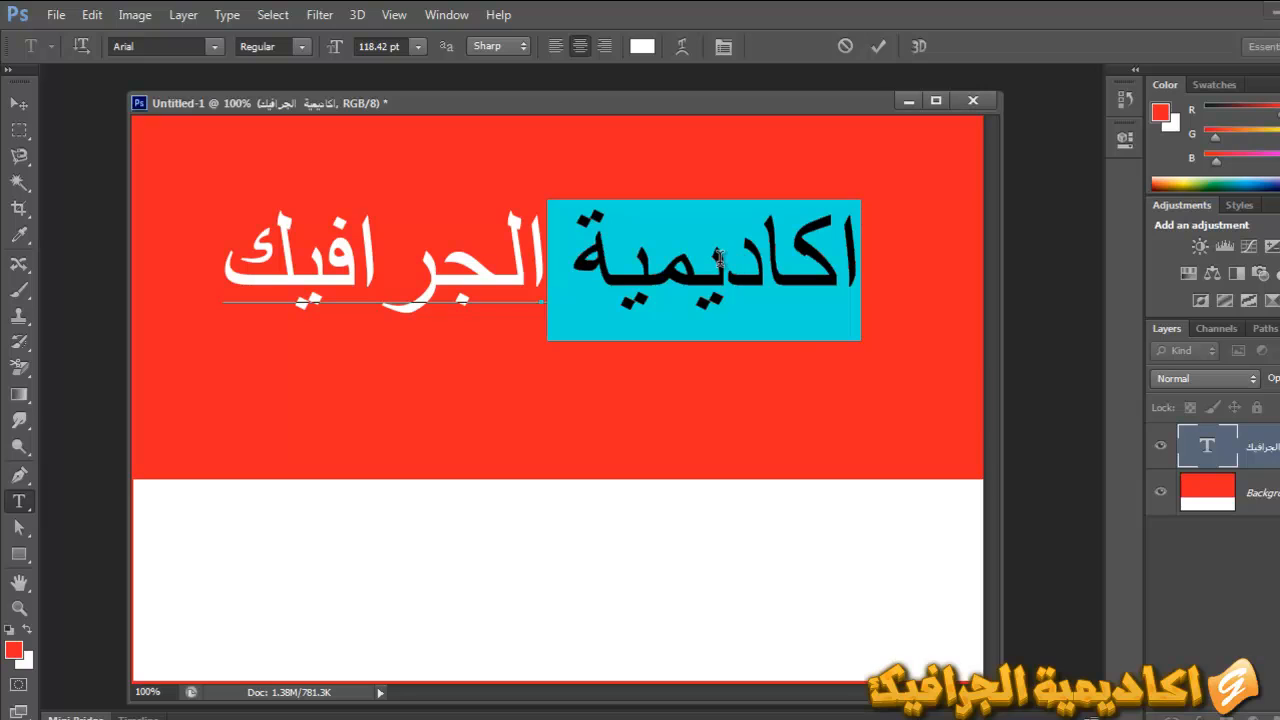
pyautogui.tripleClick(717, 257)
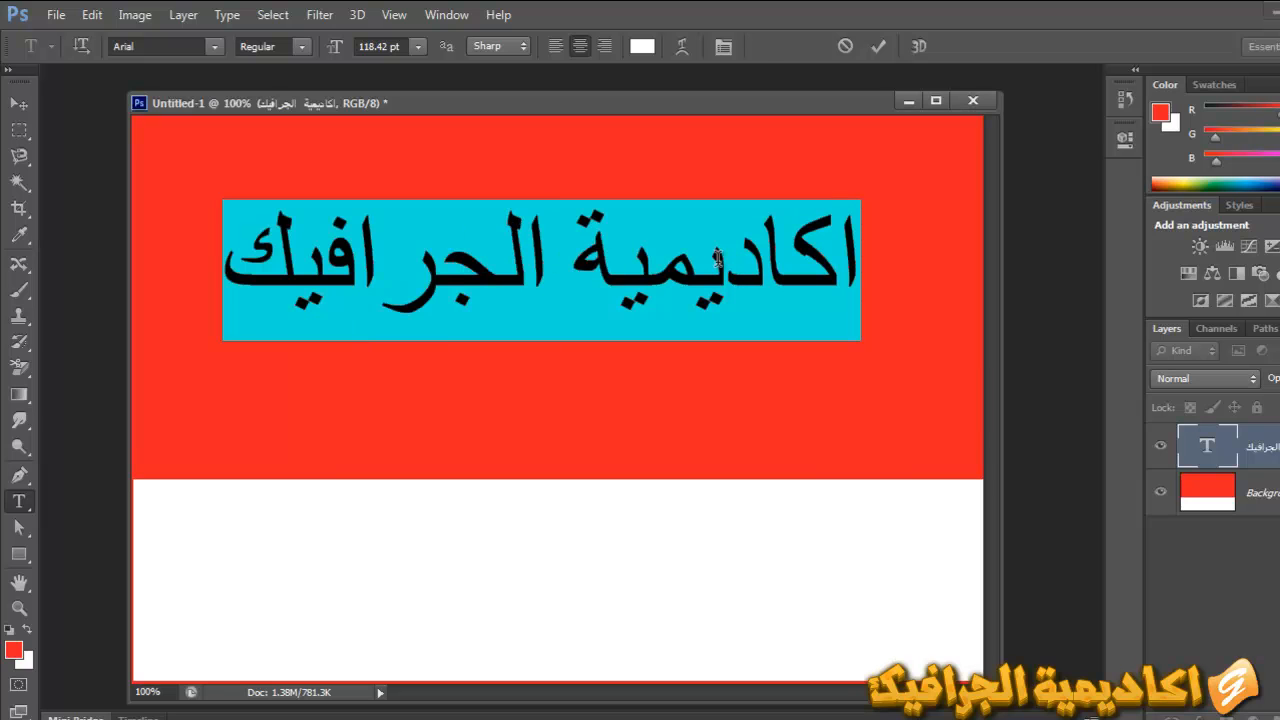
pyautogui.click(581, 283)
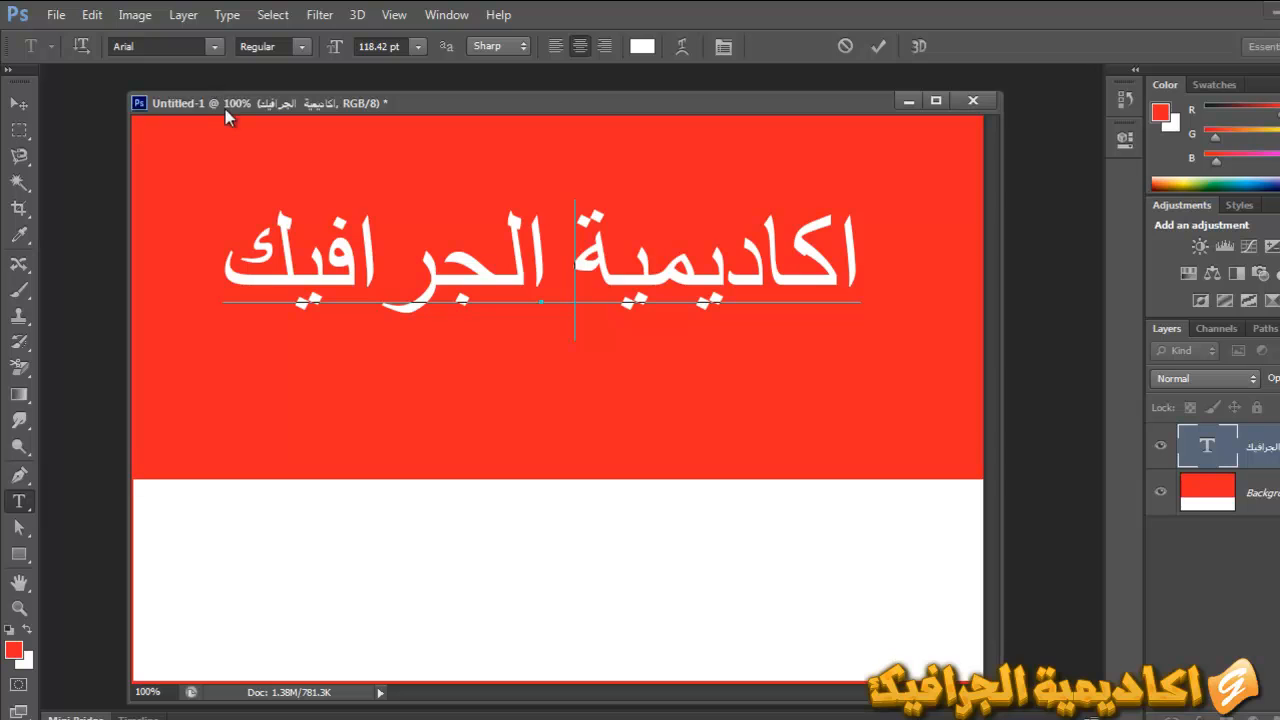
# Try the AvantGarde ALT font with only the insertion point in the text, and select the whole text line
pyautogui.click(214, 46)
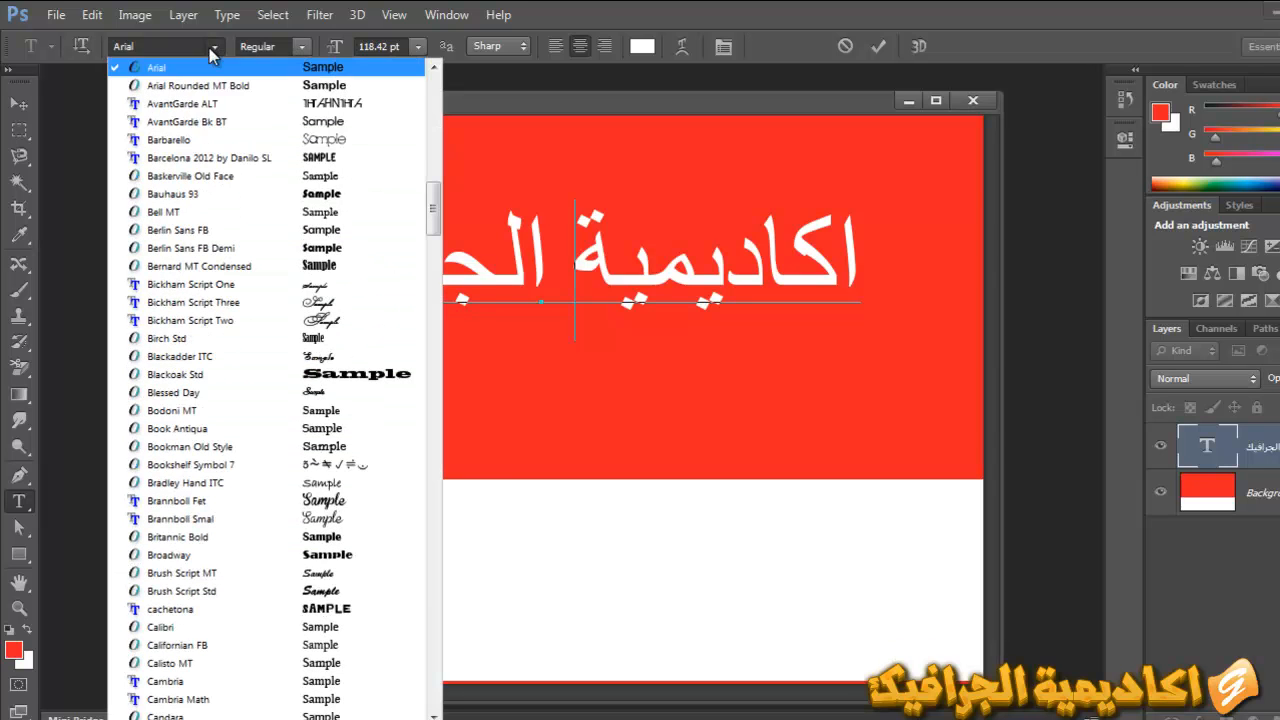
pyautogui.click(205, 101)
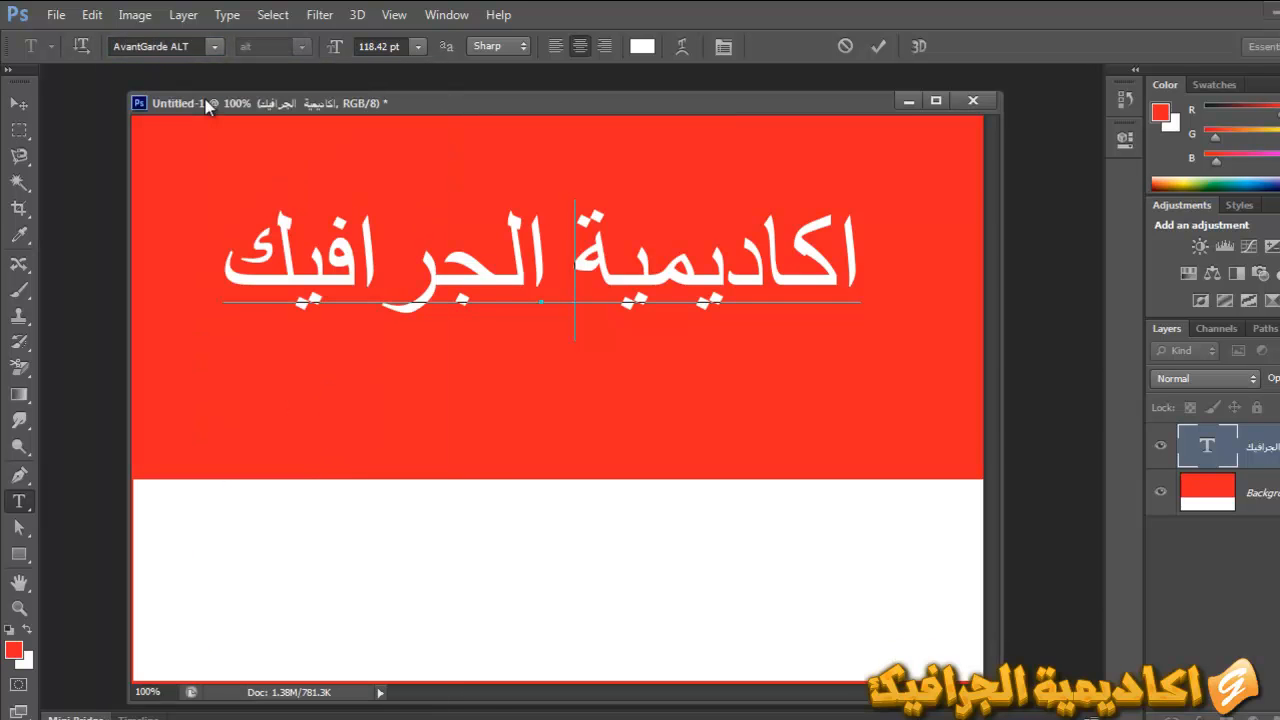
pyautogui.tripleClick(552, 265)
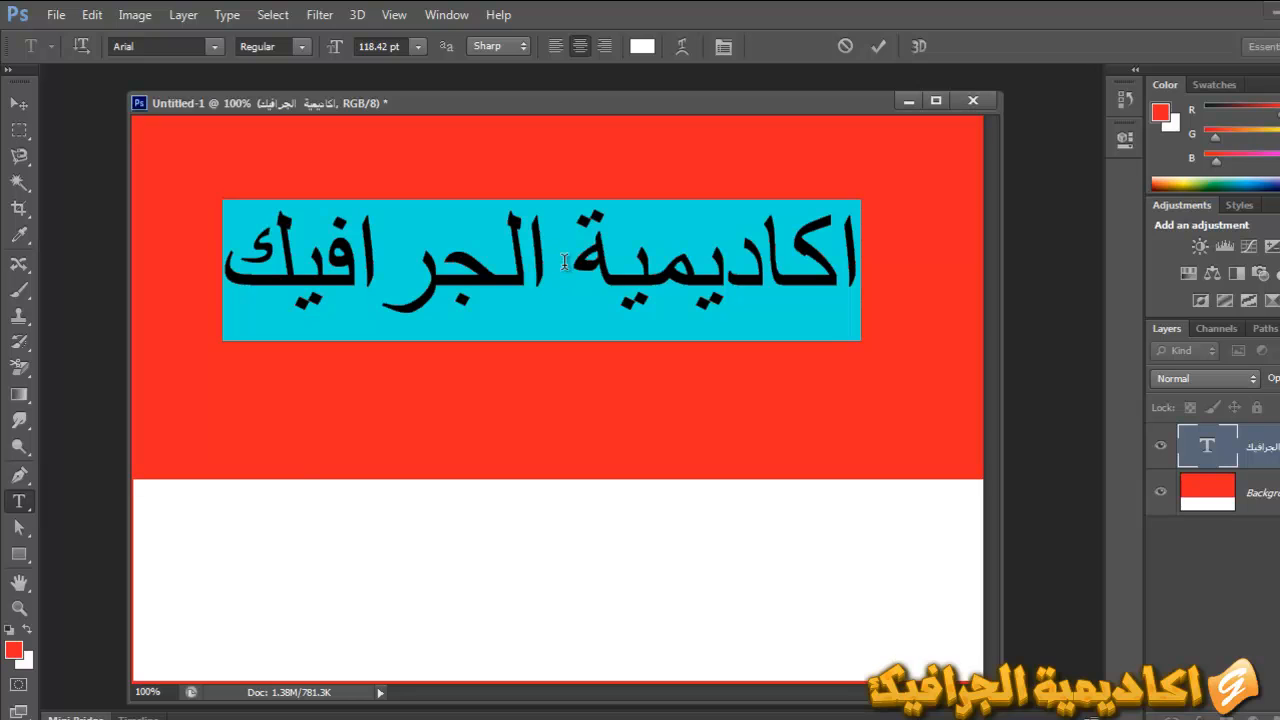
# Try the Arial Rounded MT Bold font on the selected text line and set it back to Arial
pyautogui.click(205, 45)
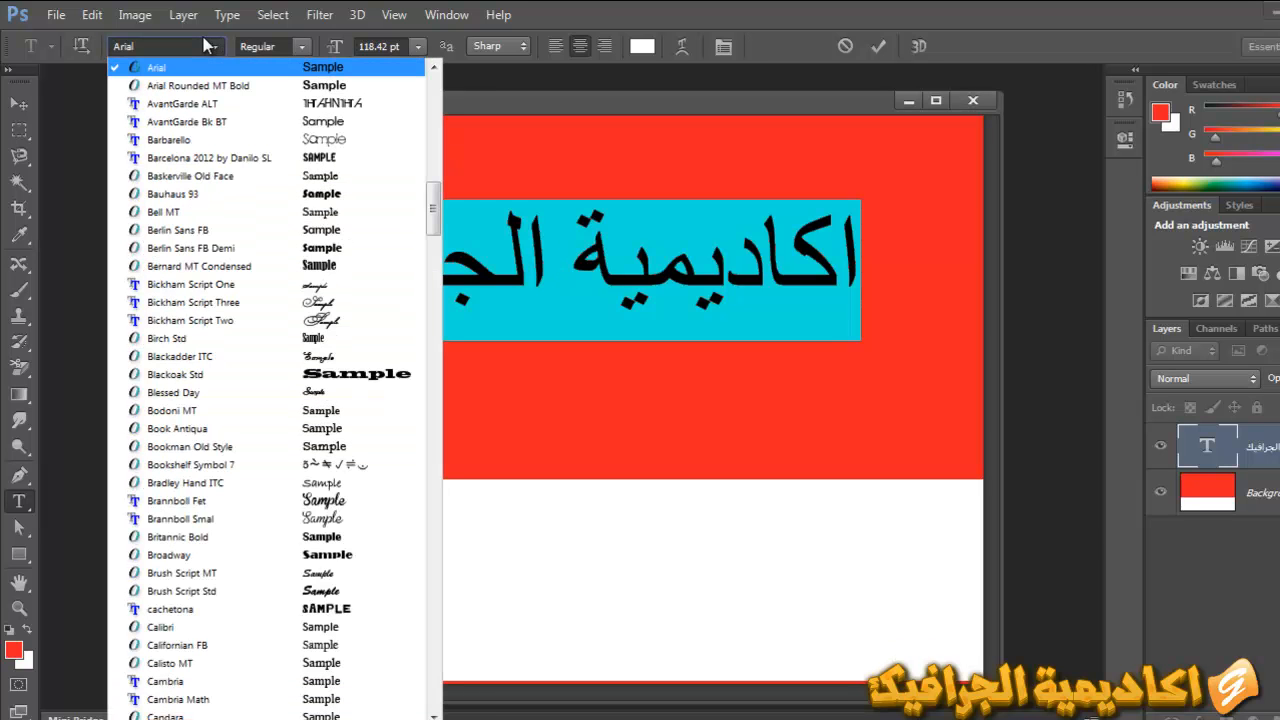
pyautogui.click(209, 86)
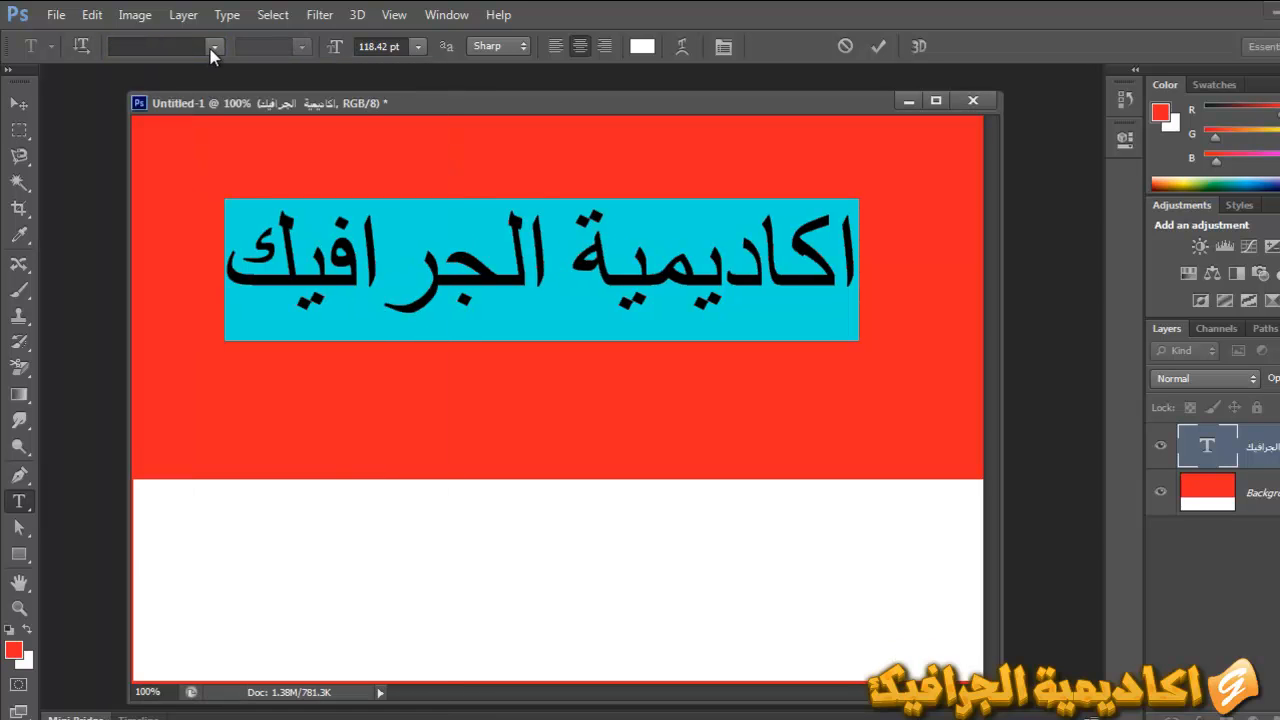
pyautogui.click(211, 48)
pyautogui.scroll(2, 212, 75)
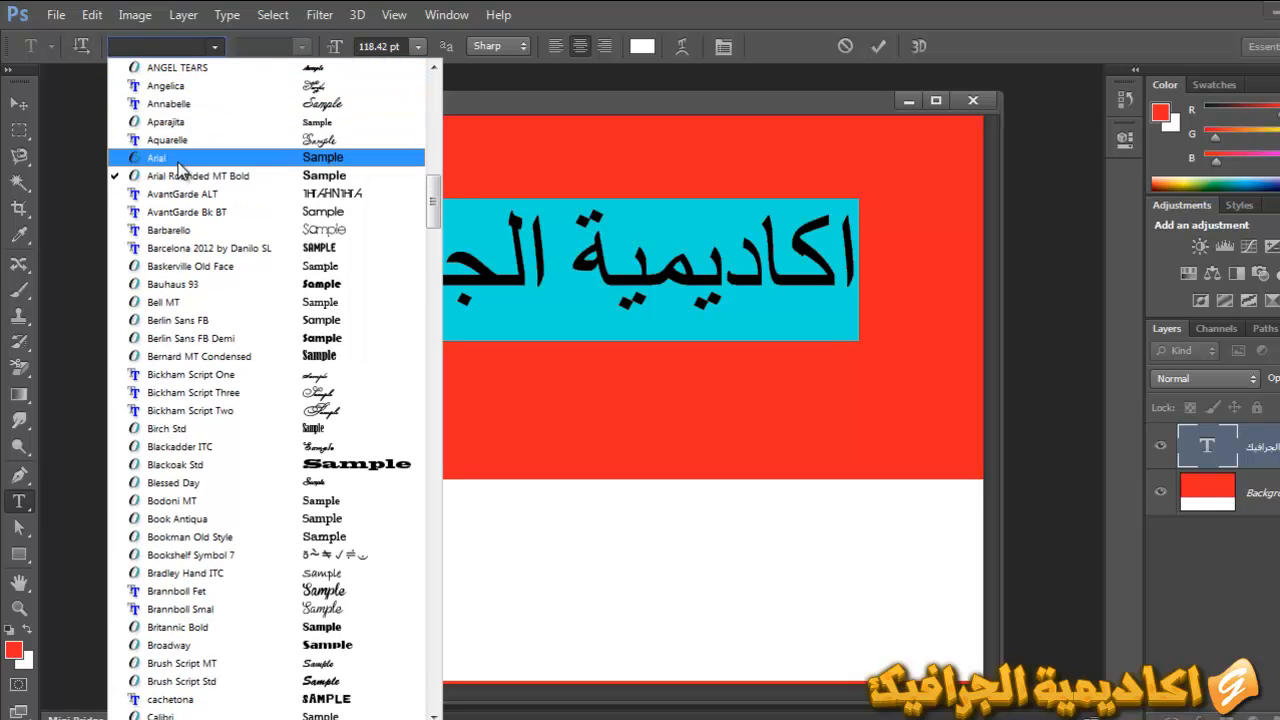
pyautogui.click(178, 160)
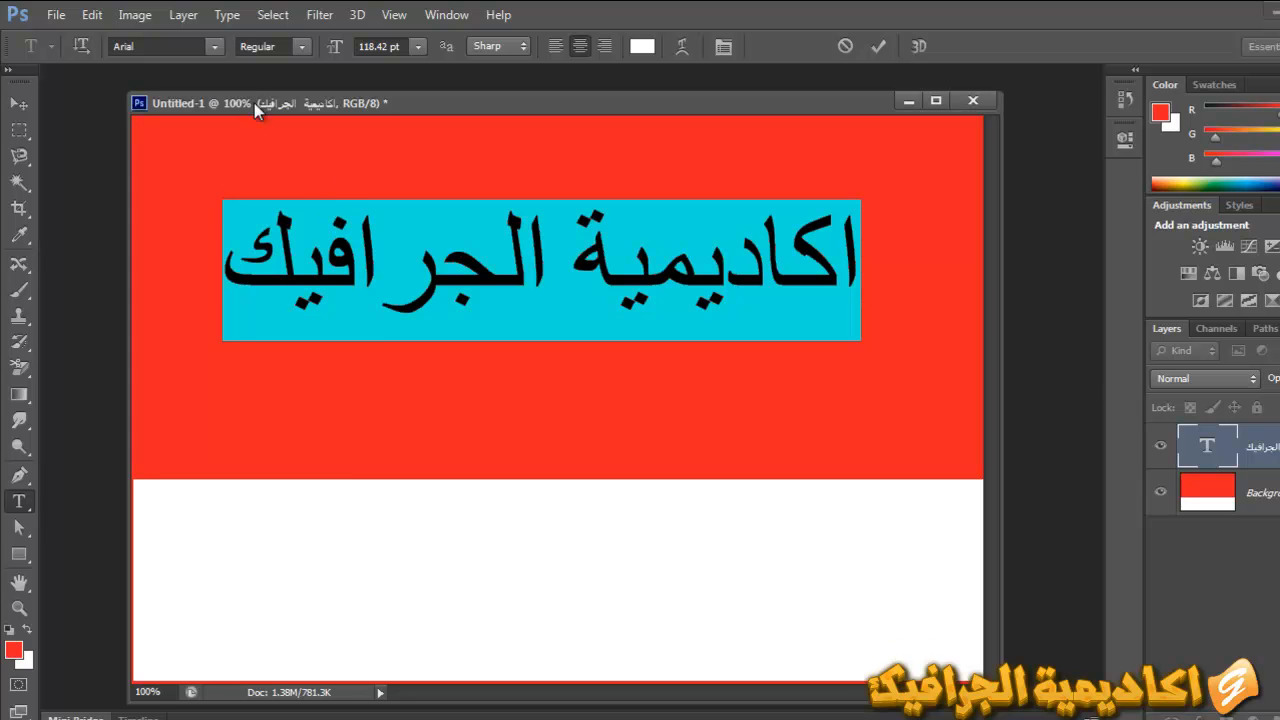
# Try the Bold Italic and Black styles of Arial on the selected text line and return it to Regular
pyautogui.click(299, 46)
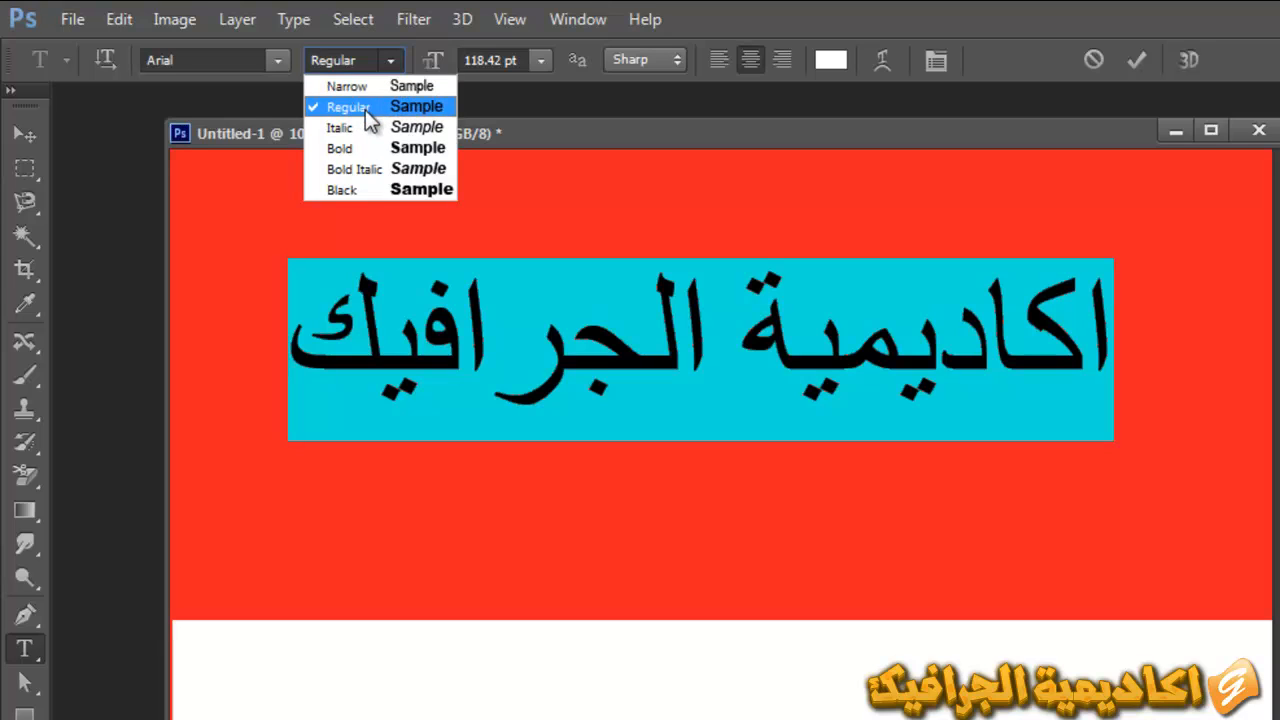
pyautogui.click(357, 170)
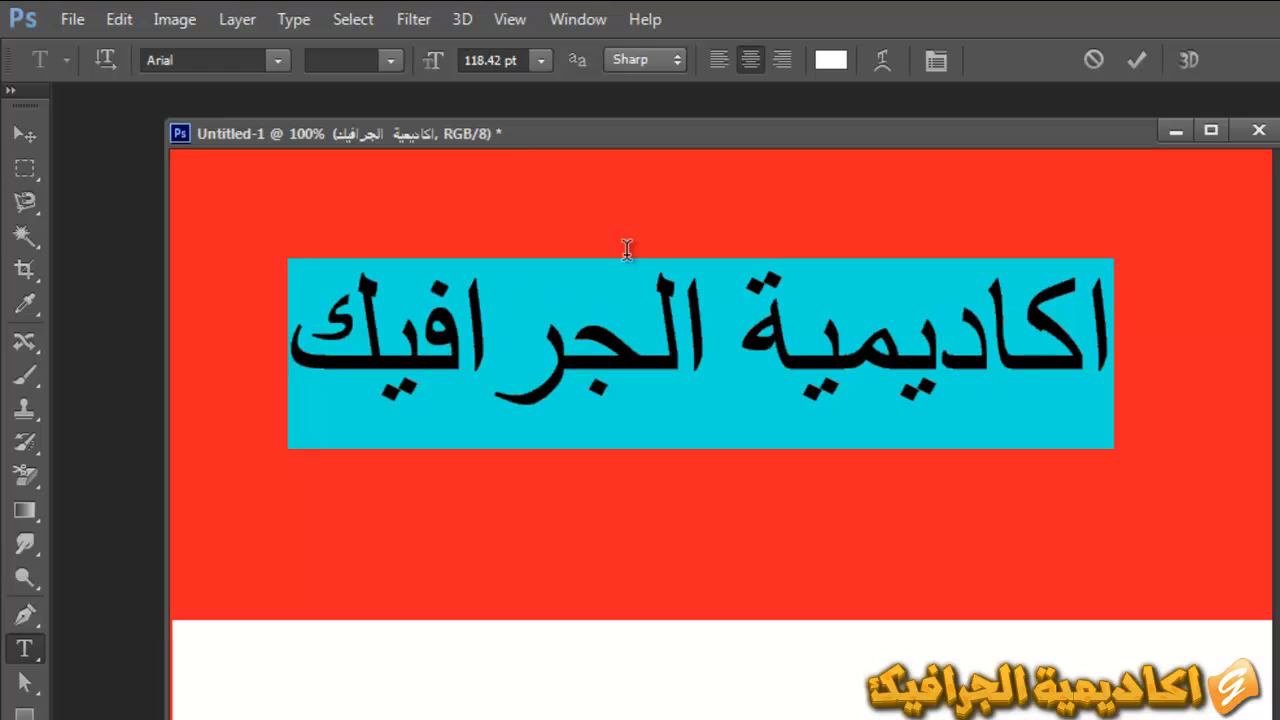
pyautogui.click(396, 62)
pyautogui.click(393, 189)
pyautogui.click(391, 60)
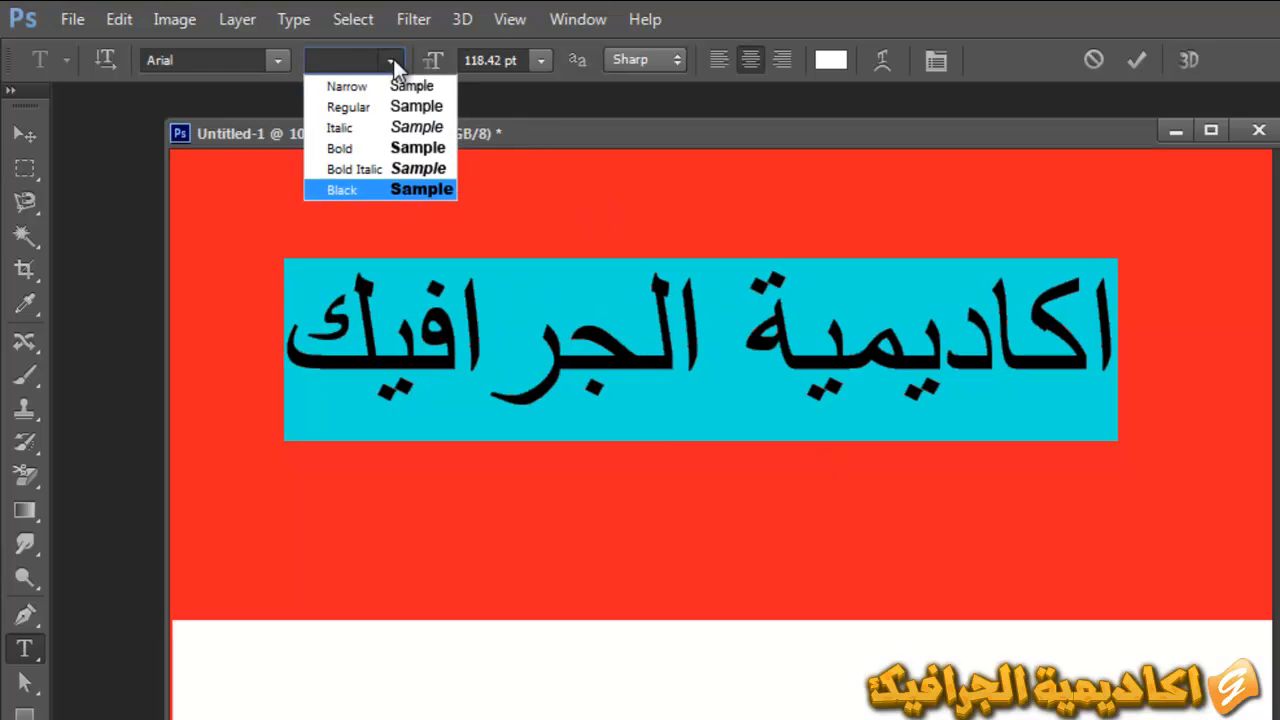
pyautogui.click(407, 118)
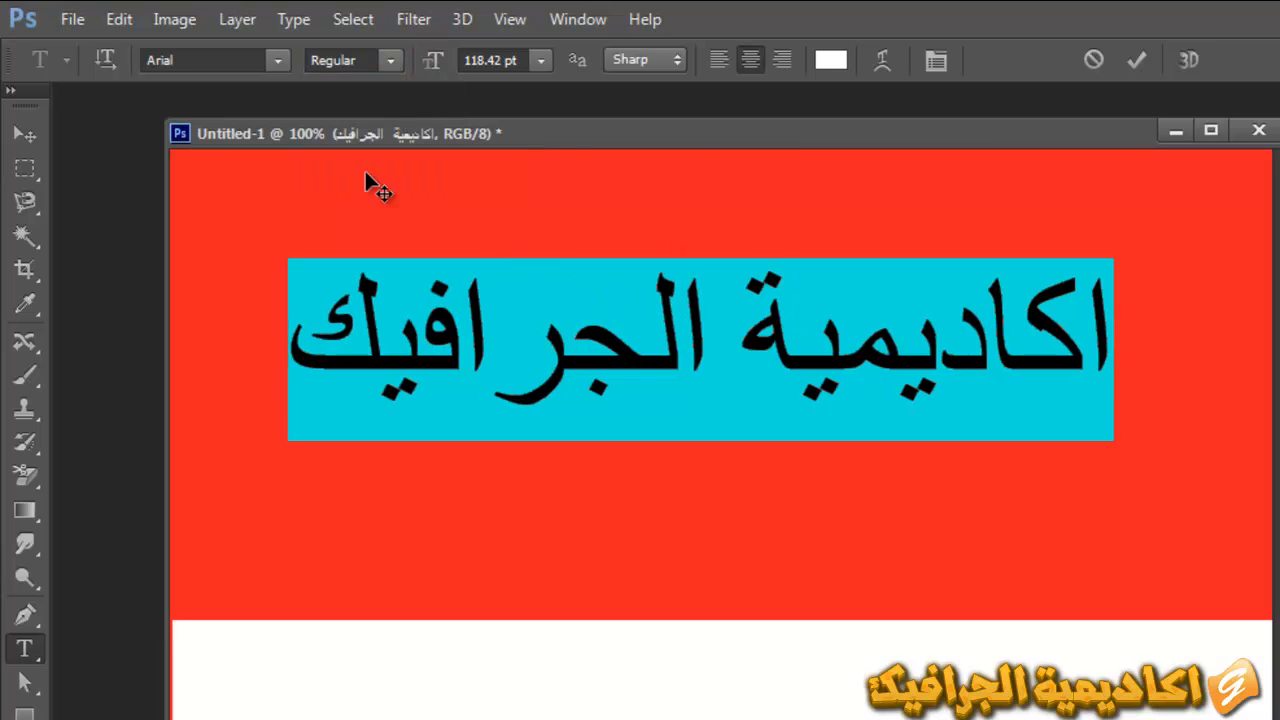
# Try the fonts Blessed Day, ae_AlMothnna and Andalus on the selected text line
pyautogui.click(268, 52)
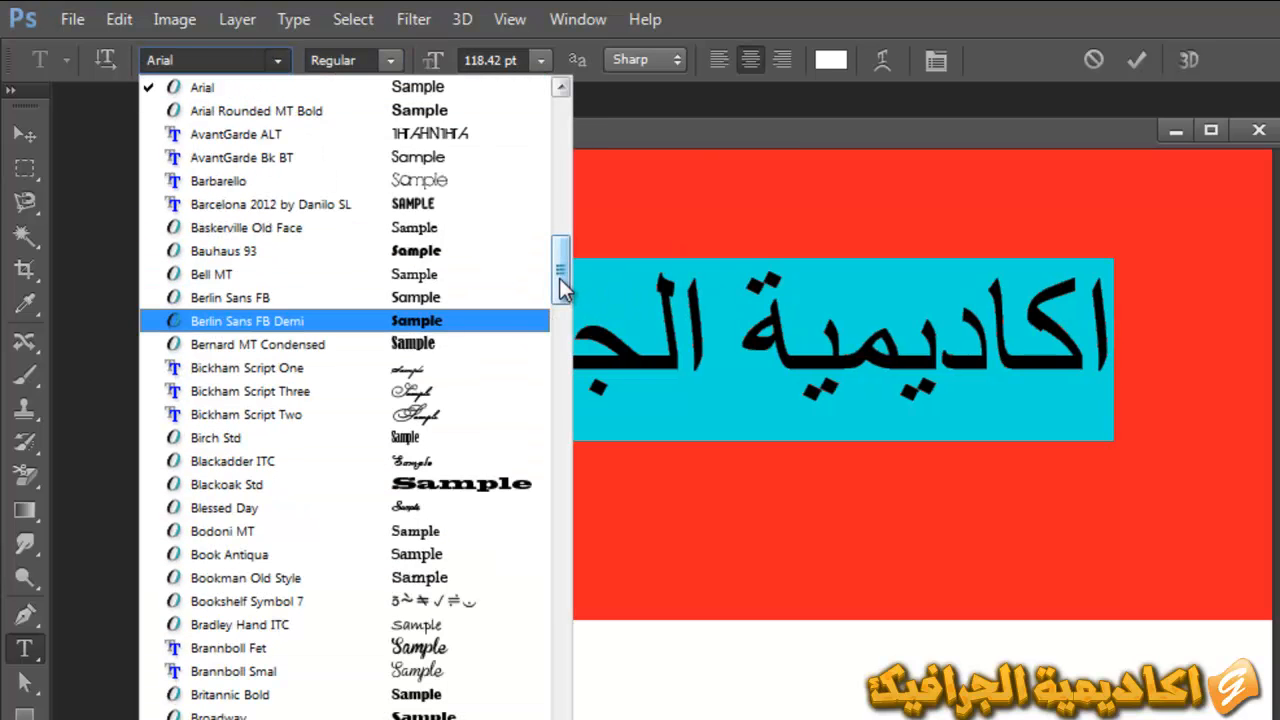
pyautogui.scroll(-3, 561, 289)
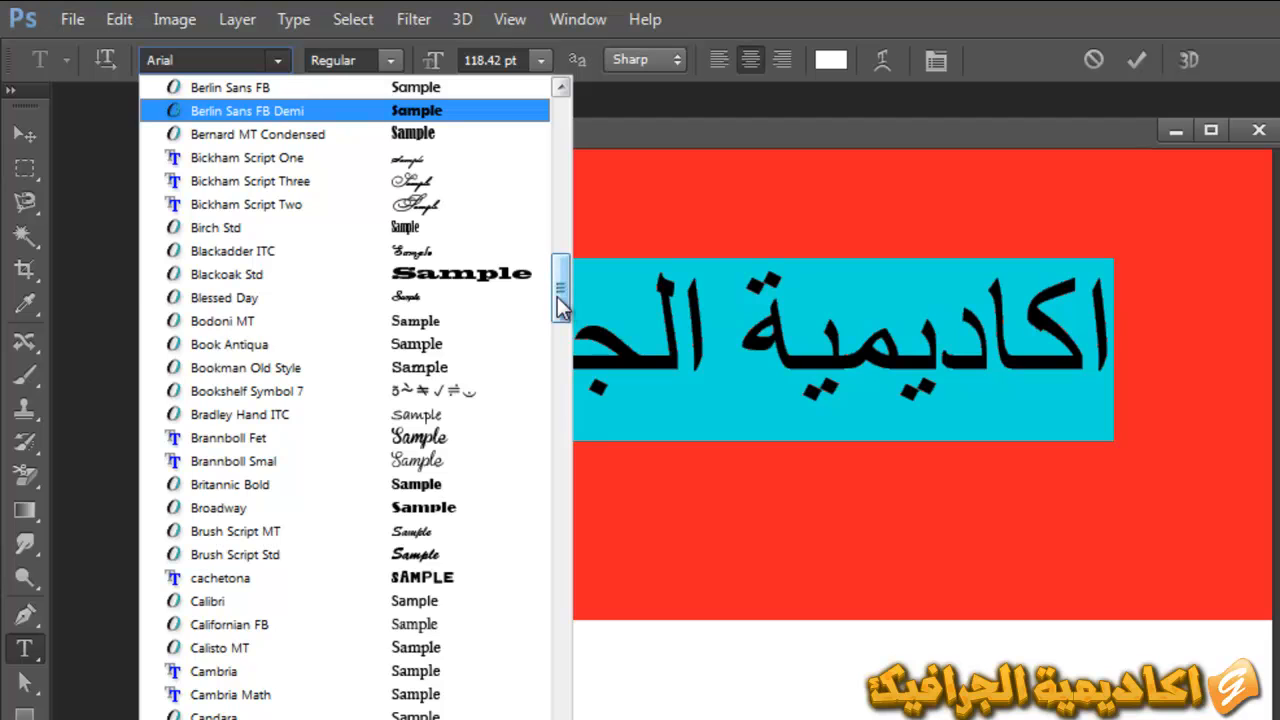
pyautogui.click(546, 290)
pyautogui.click(278, 58)
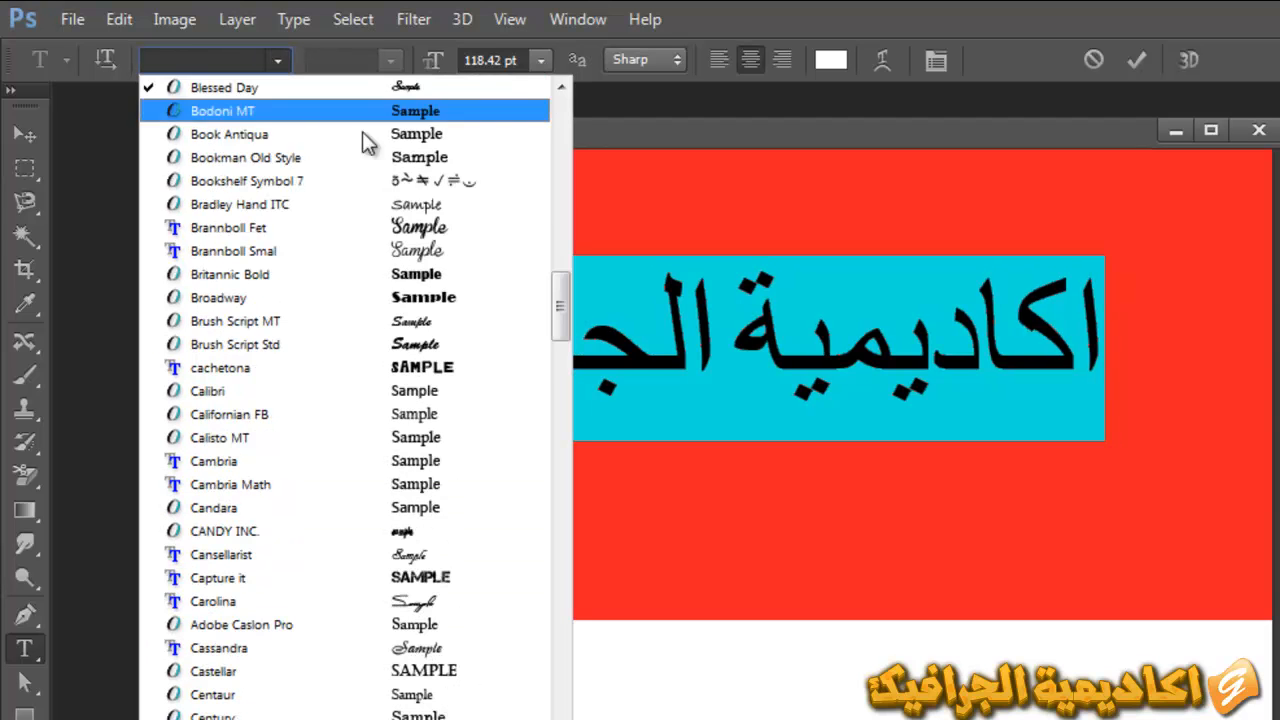
pyautogui.moveTo(552, 321); pyautogui.dragTo(558, 110)
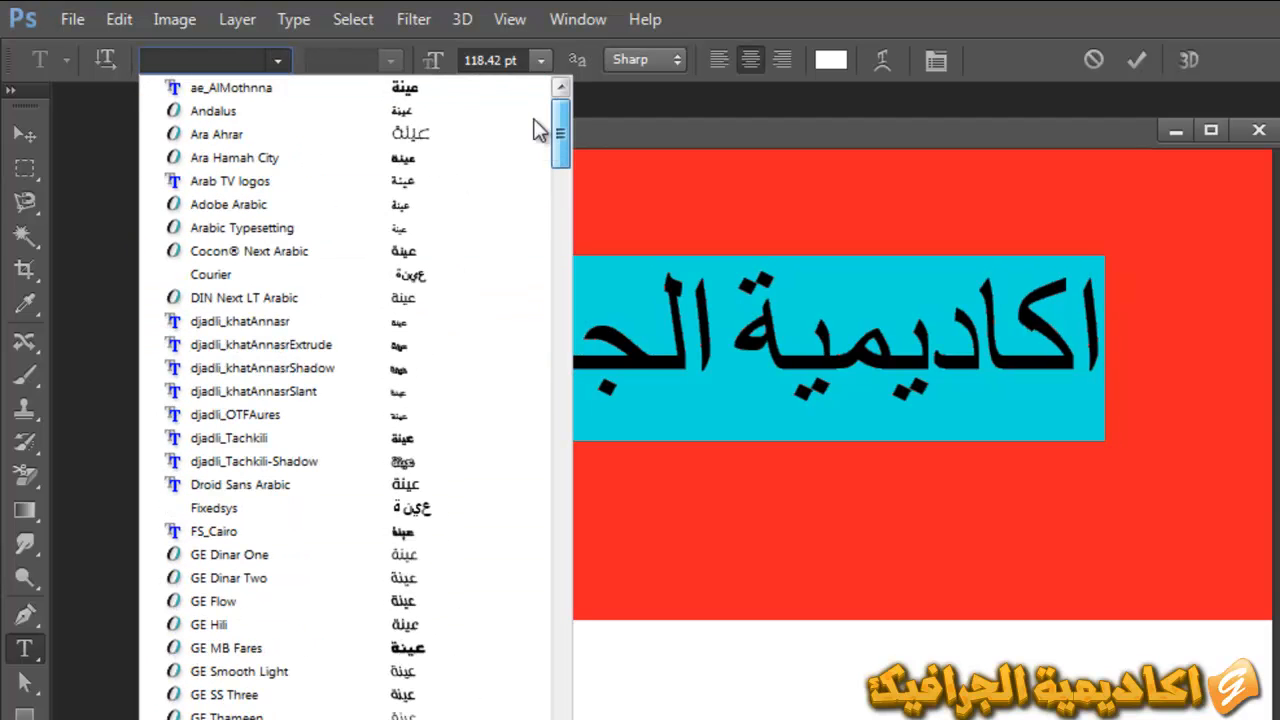
pyautogui.click(423, 86)
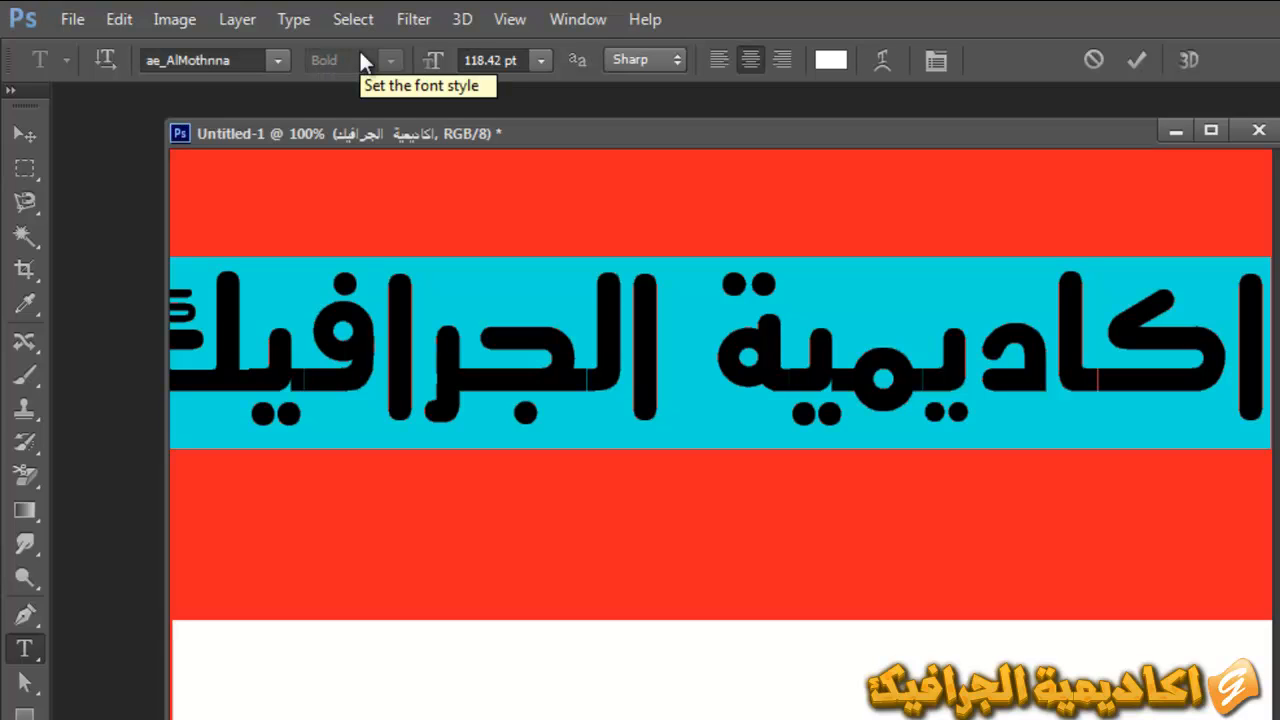
pyautogui.click(270, 60)
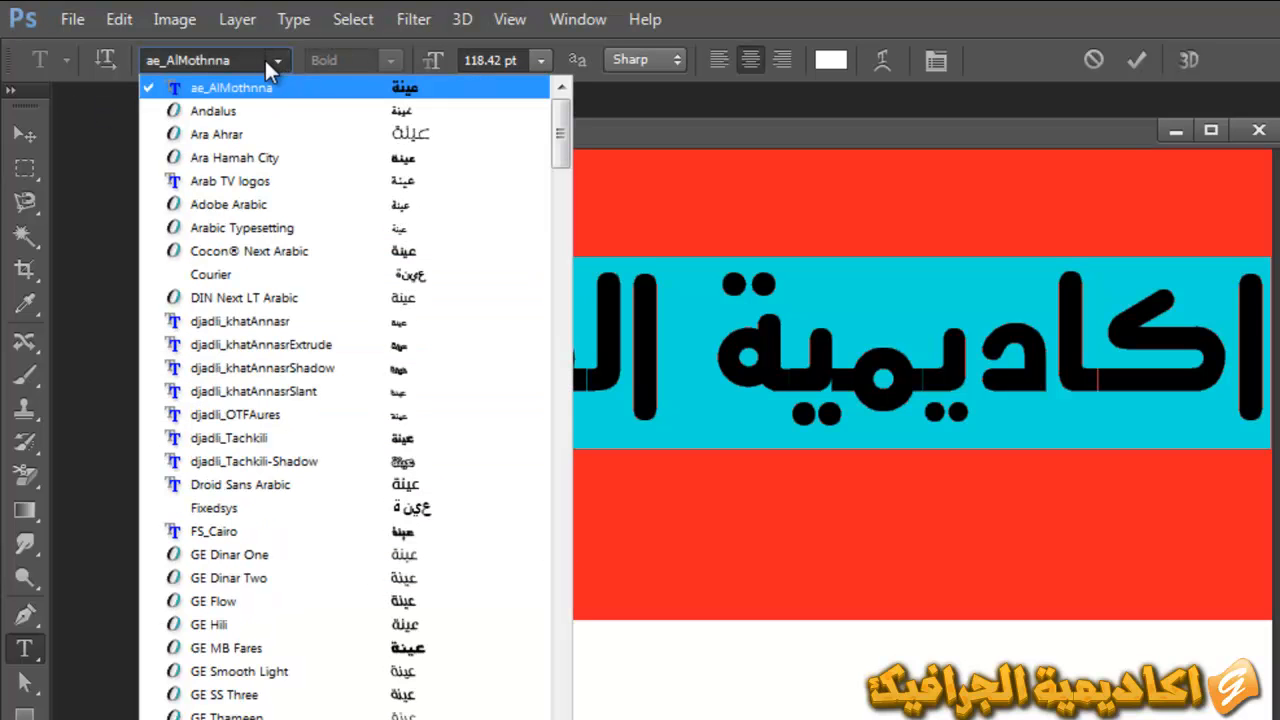
pyautogui.click(263, 110)
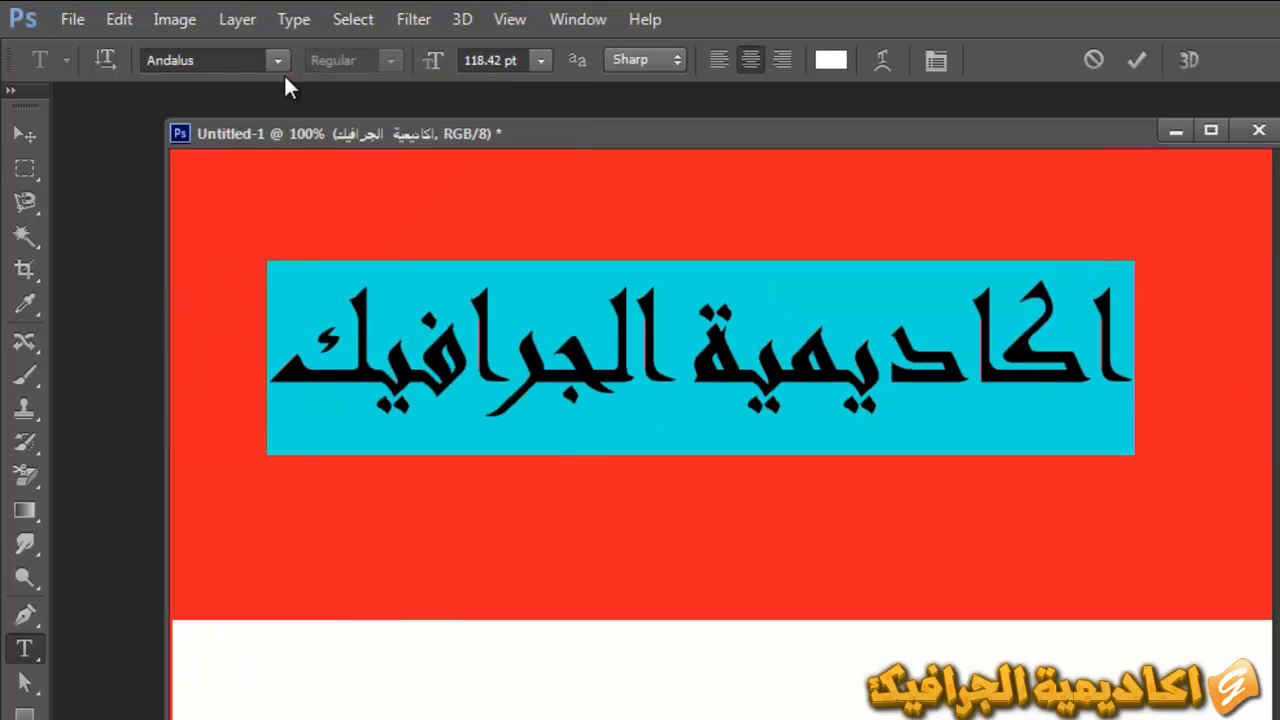
# Cycle through the Arabic fonts, including Ara Hamah City, Arab TV logos and Cocon® Next Arabic, and set the selected line to Adobe Arabic
pyautogui.click(277, 60)
pyautogui.scroll(5, 230, 250)
pyautogui.click(215, 114)
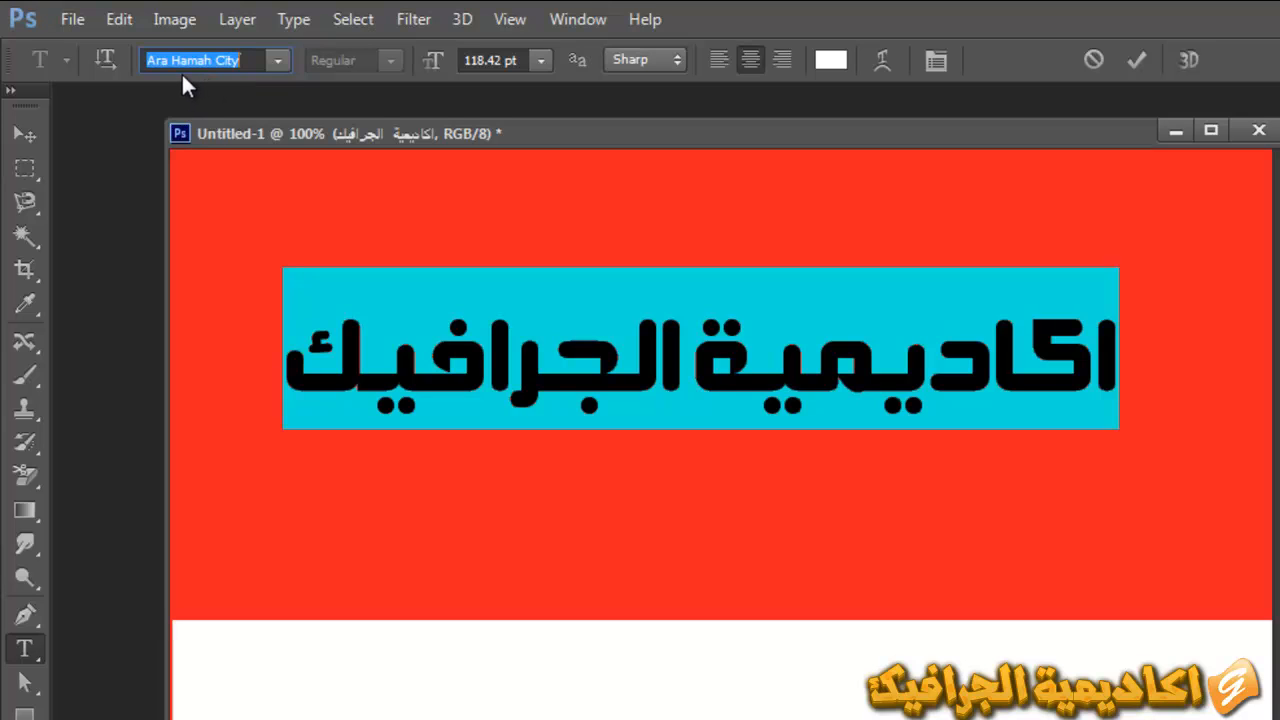
pyautogui.press('Down')
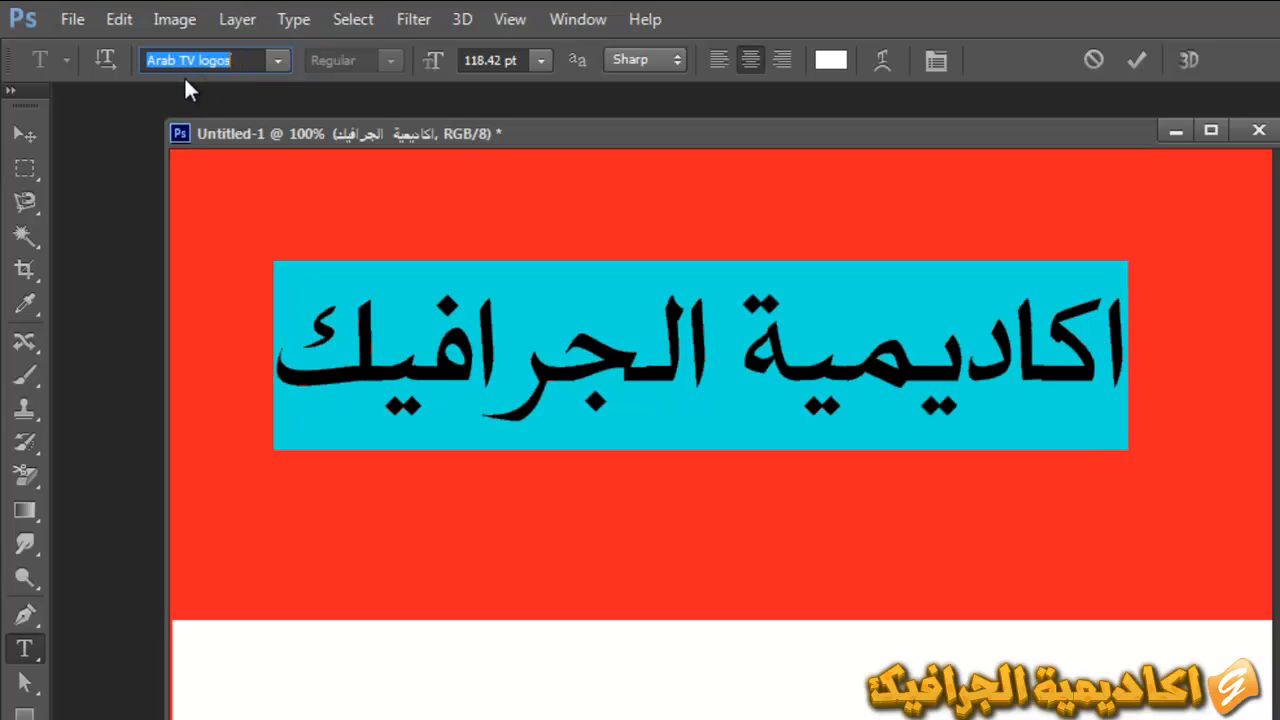
pyautogui.press('Down')
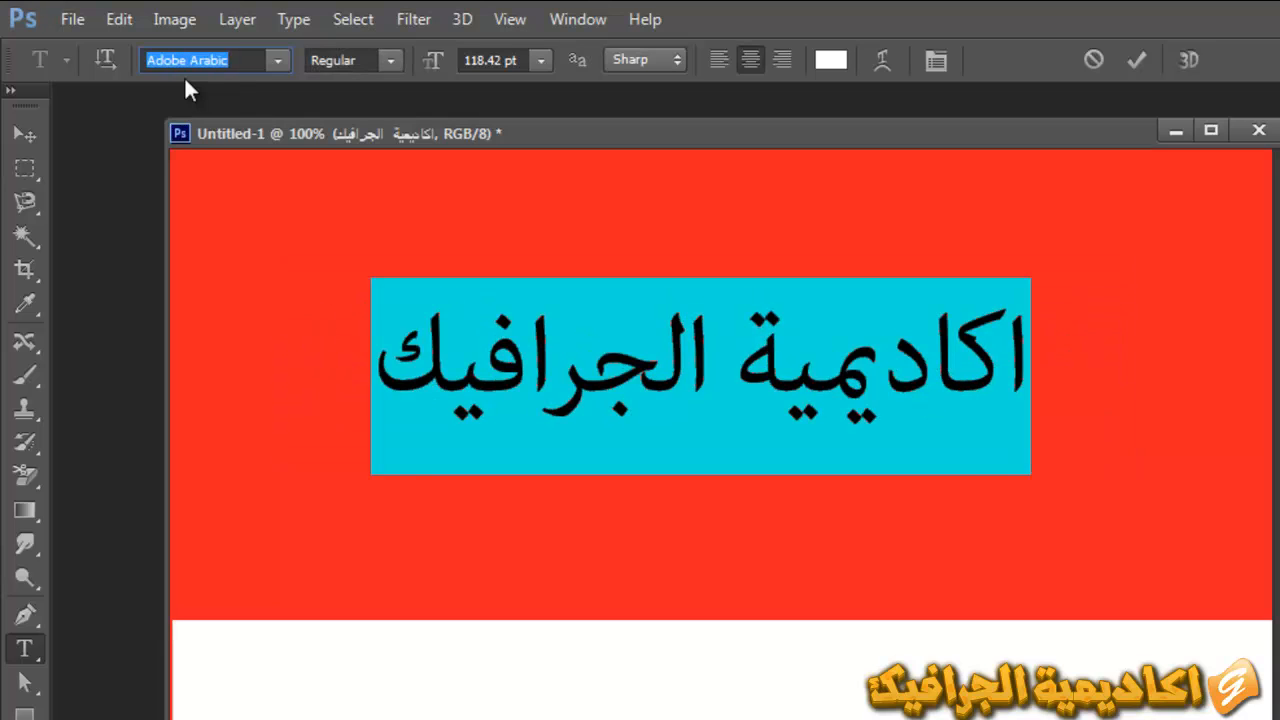
pyautogui.press('Down')
pyautogui.press('Down')
pyautogui.press('Down')
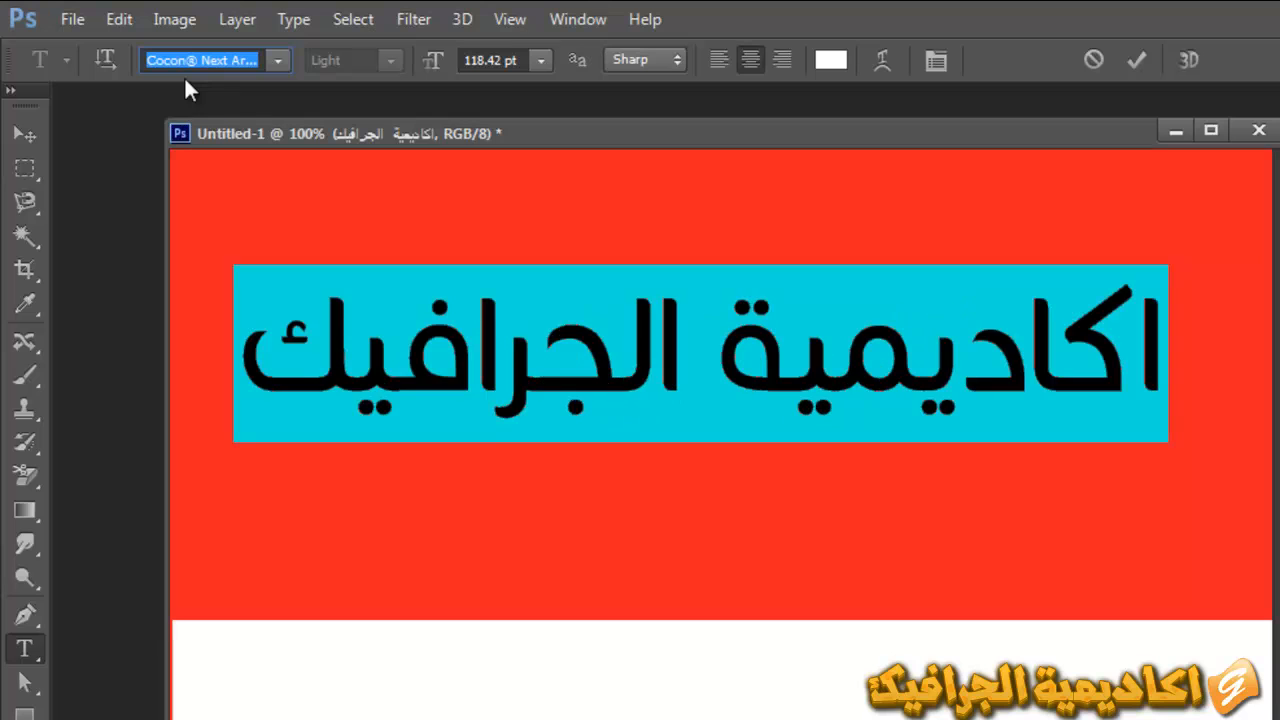
pyautogui.press('Down')
pyautogui.press('Up')
pyautogui.press('Up')
pyautogui.press('Down')
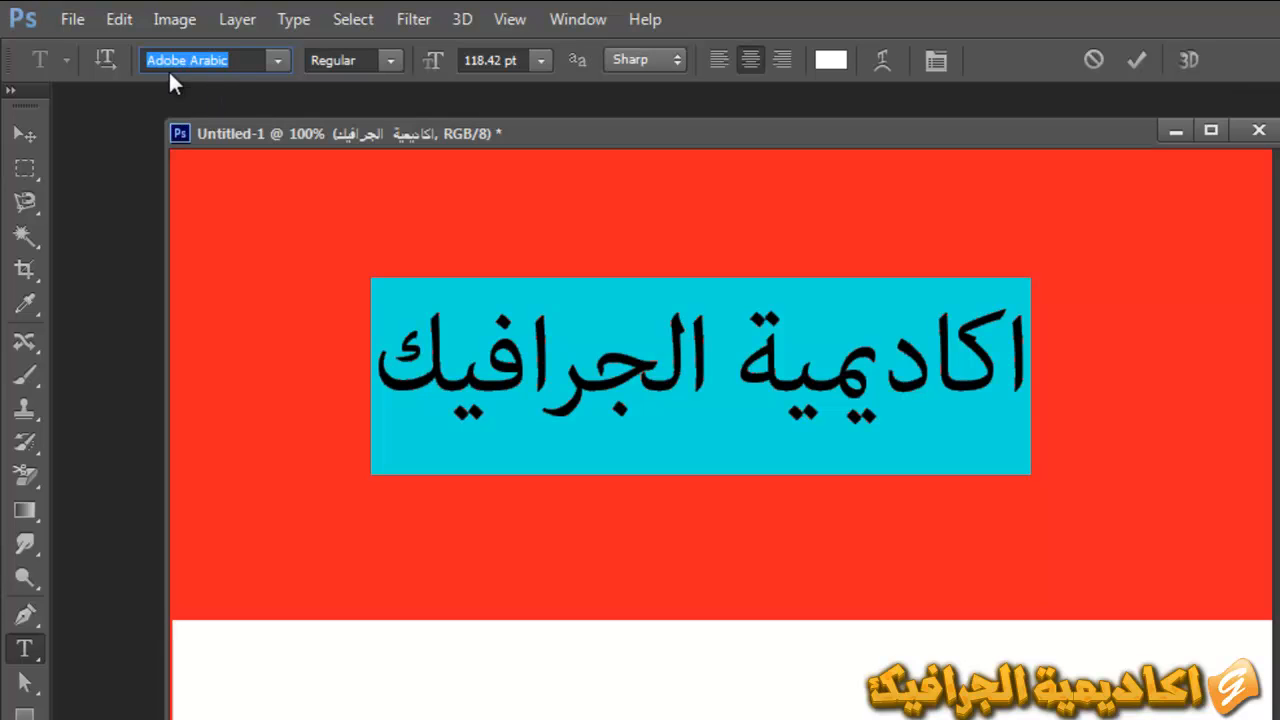
# Try the Bold Italic and Bold styles of Adobe Arabic on the selected line and set its style to Italic
pyautogui.click(371, 66)
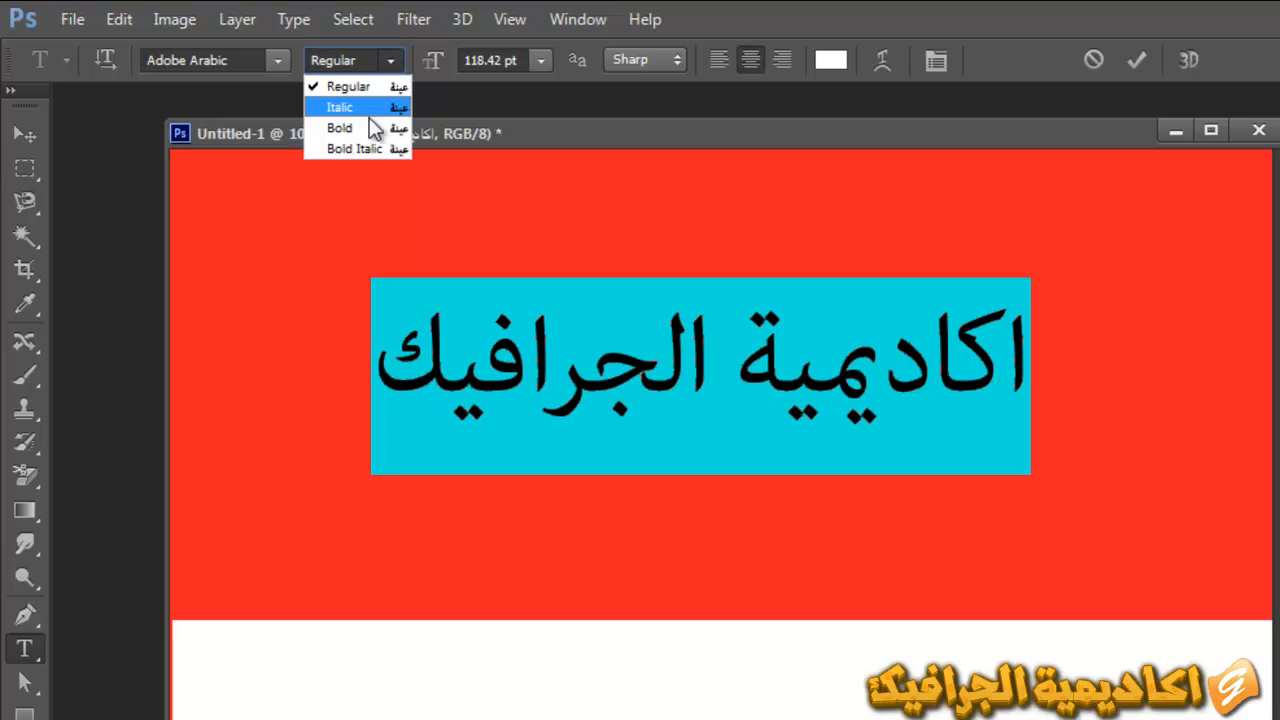
pyautogui.click(366, 150)
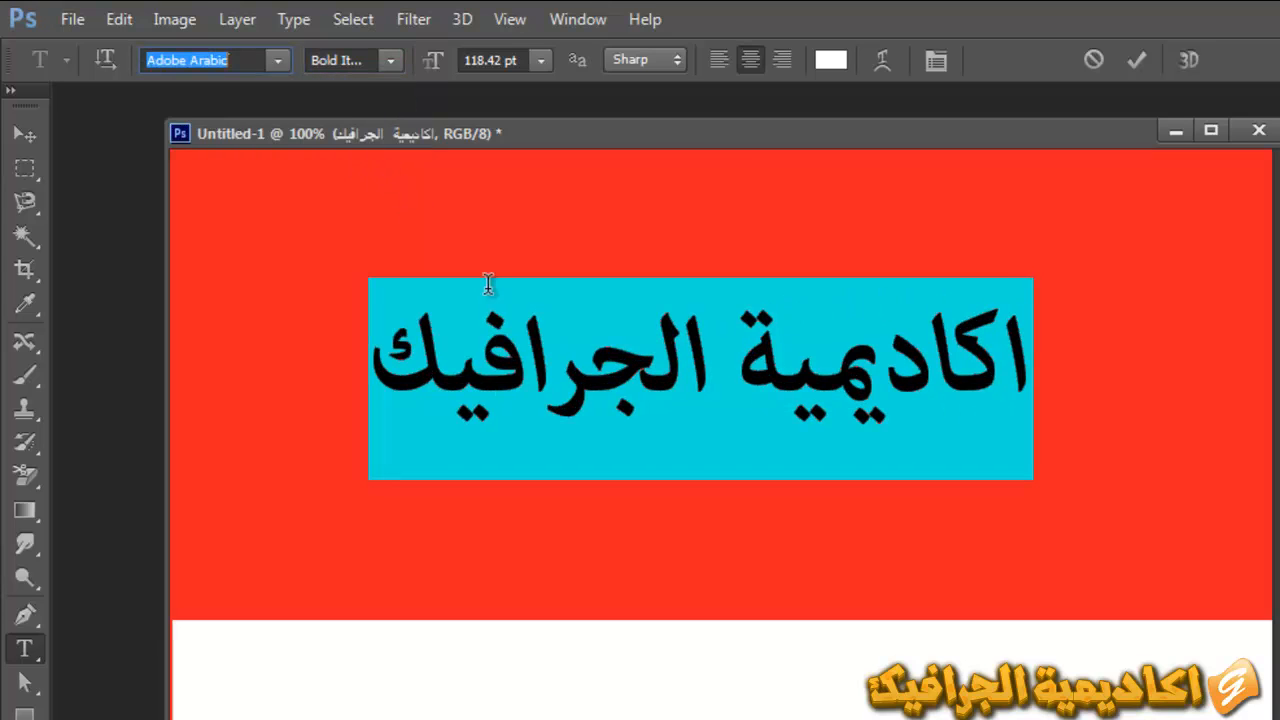
pyautogui.click(398, 62)
pyautogui.click(394, 128)
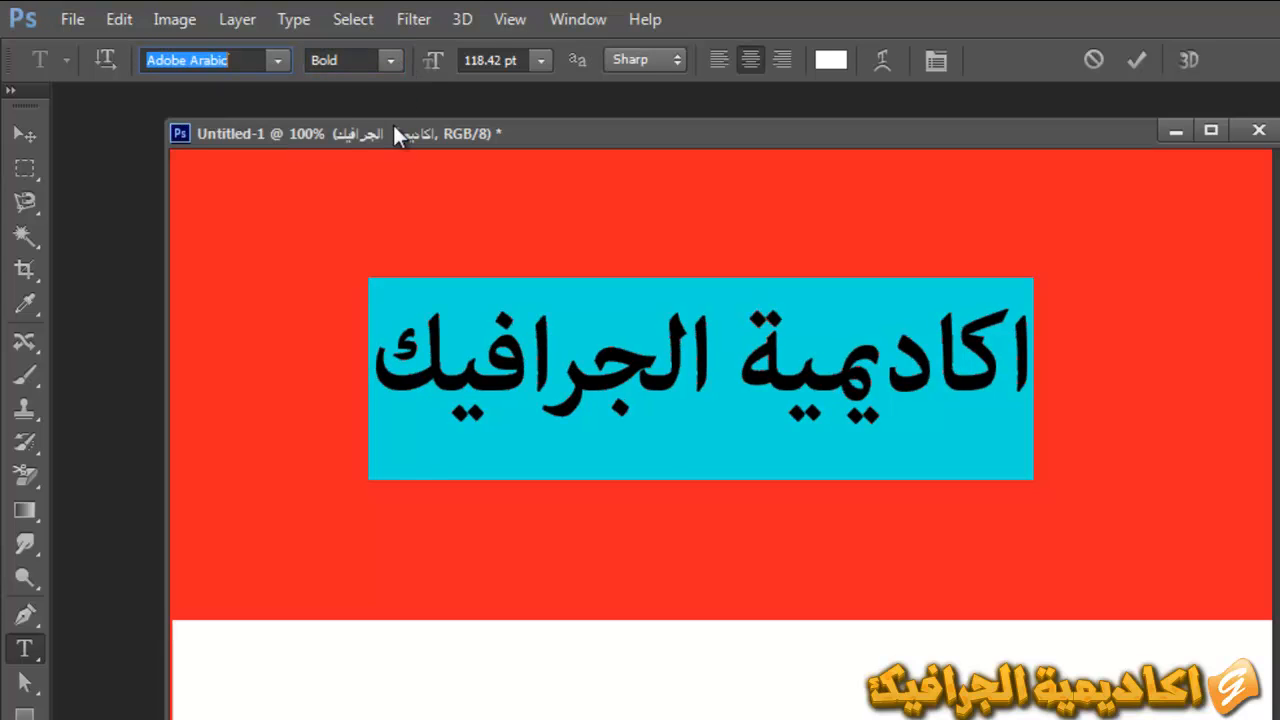
pyautogui.click(390, 60)
pyautogui.click(373, 108)
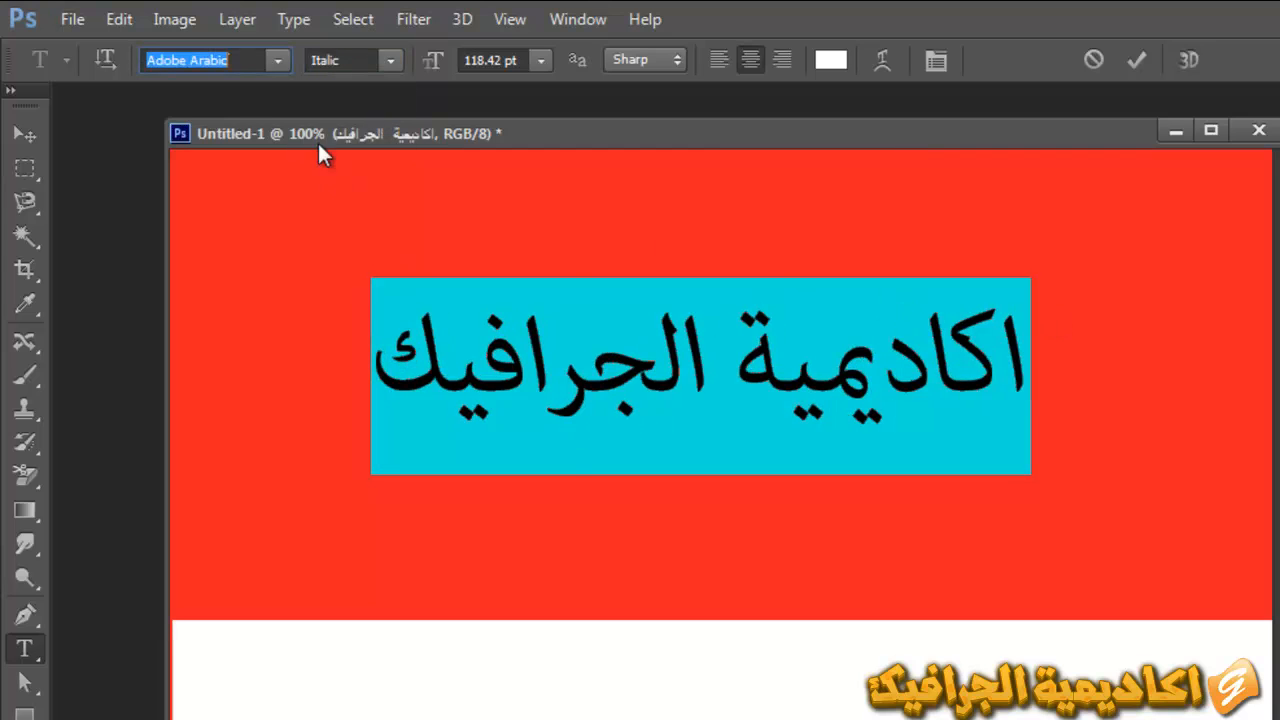
# Leave the Adobe Arabic font unchanged and move the text line slightly to the right on the red area
pyautogui.click(277, 62)
pyautogui.click(277, 62)
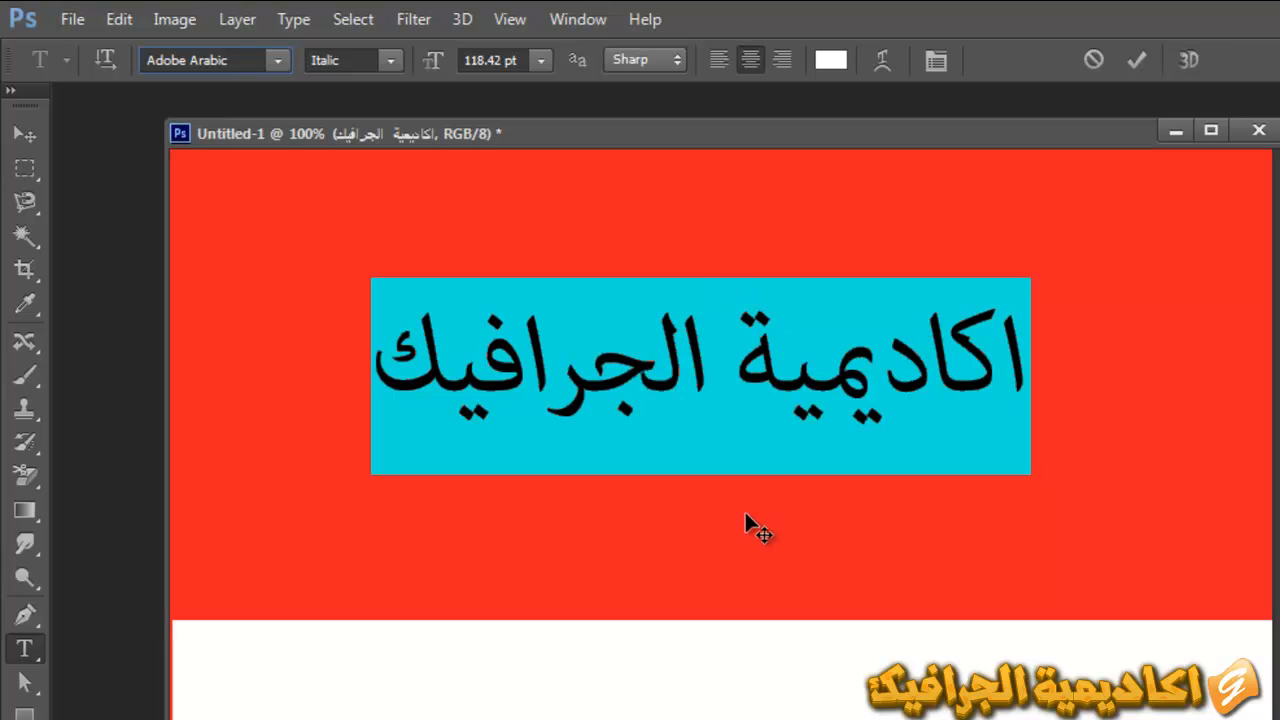
pyautogui.moveTo(745, 521); pyautogui.dragTo(754, 521)
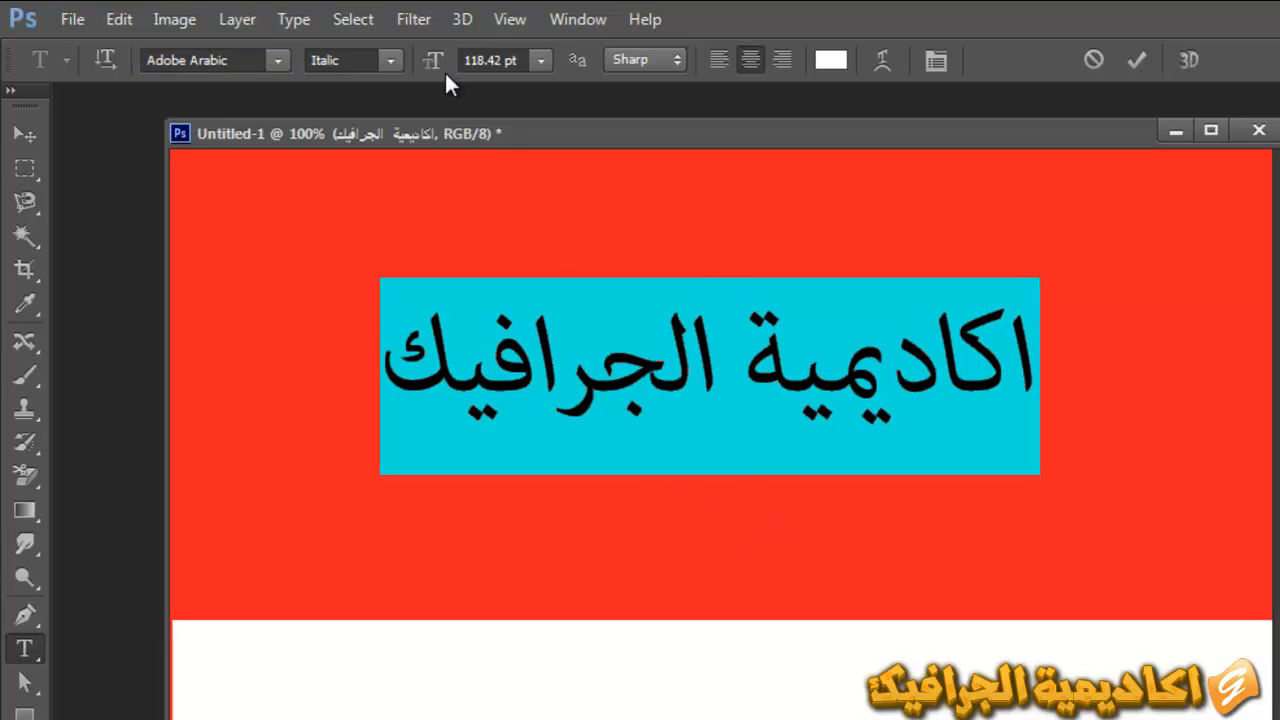
# Try text sizes of 12 pt and 72 pt on the selected line and set its size to 100
pyautogui.click(536, 63)
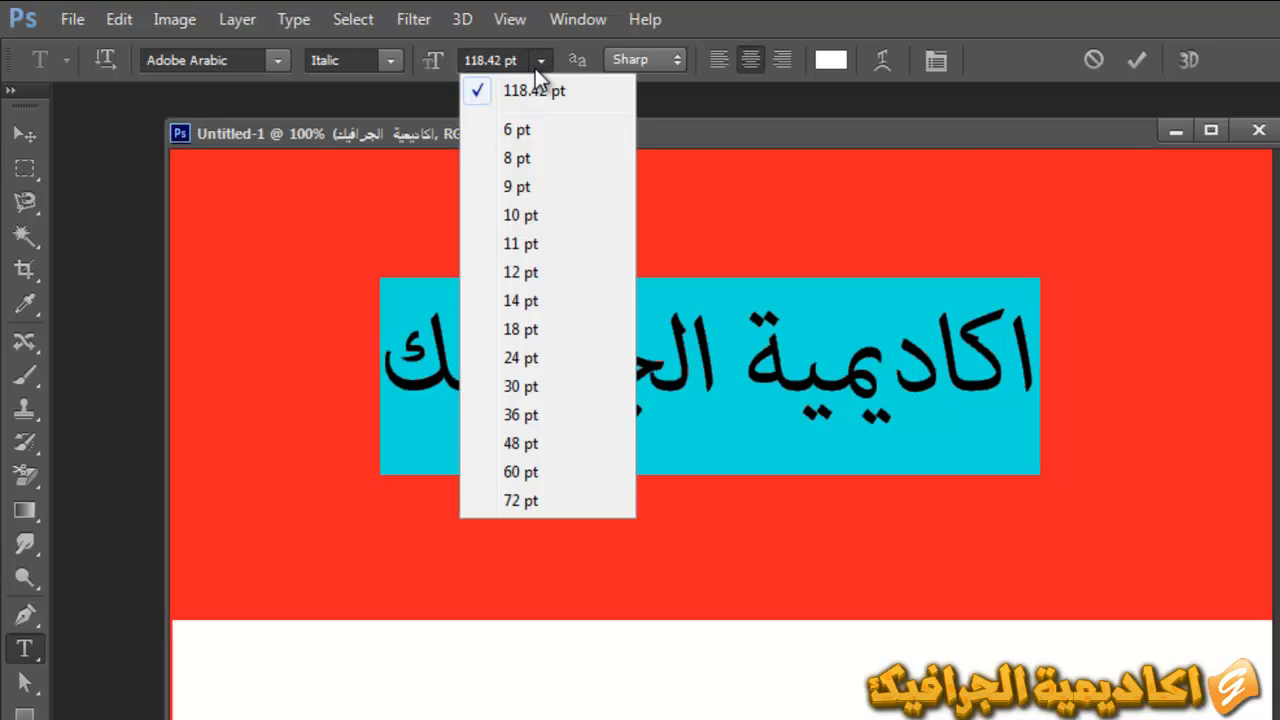
pyautogui.click(566, 276)
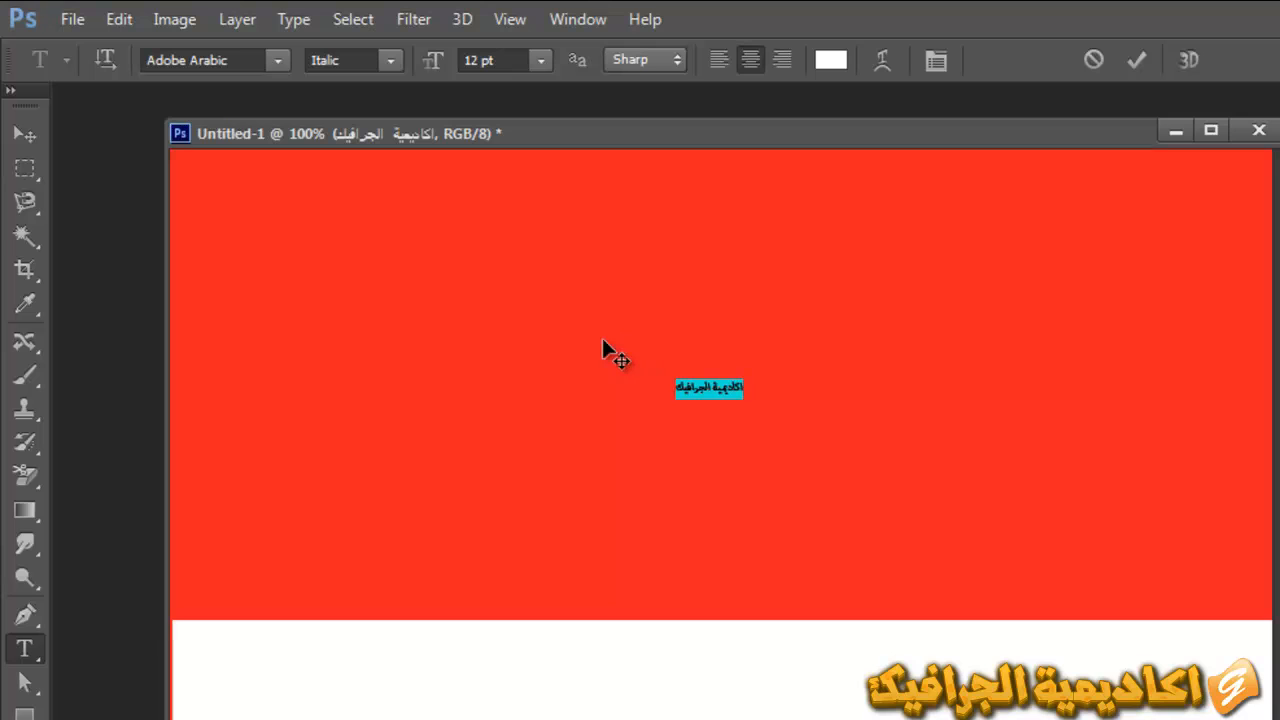
pyautogui.click(539, 60)
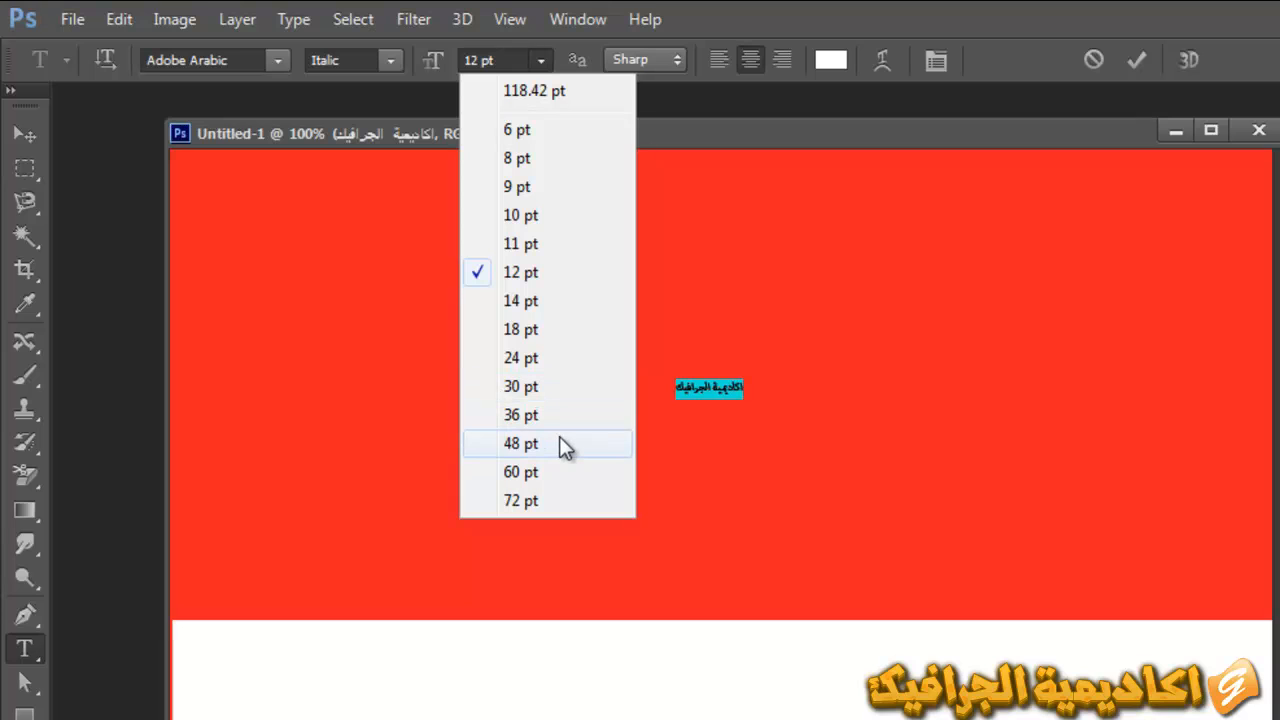
pyautogui.click(554, 495)
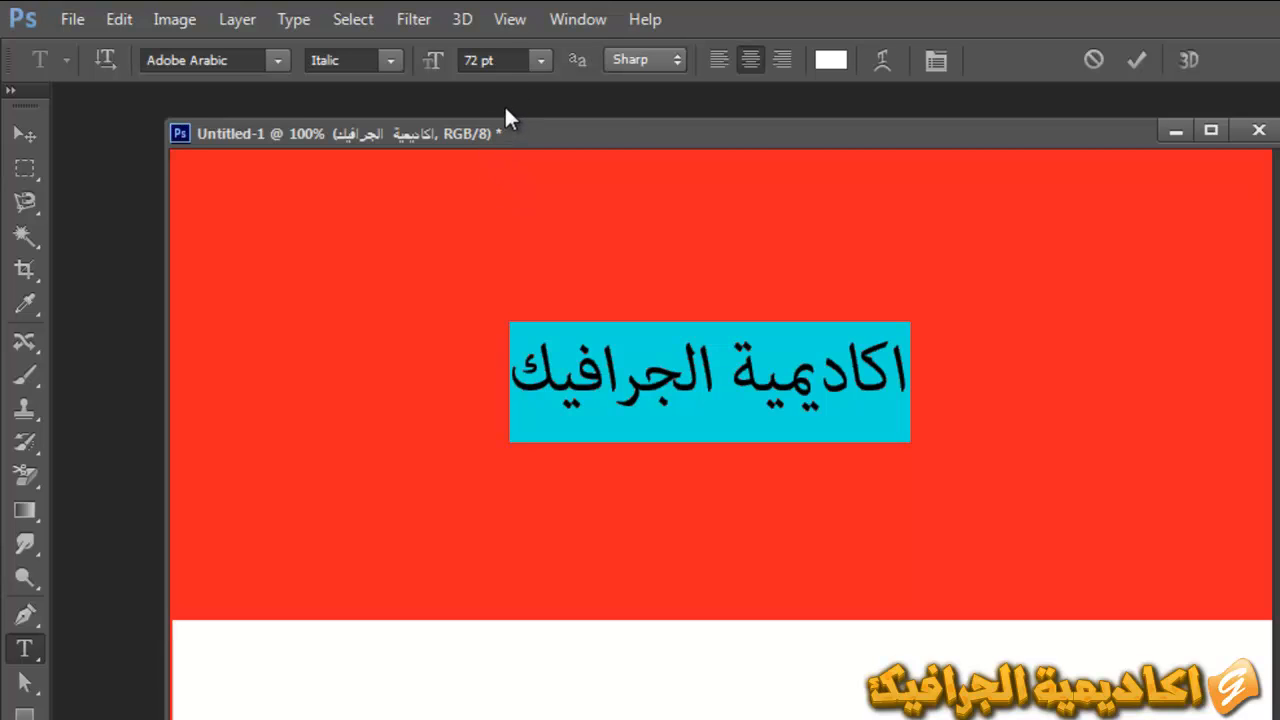
pyautogui.moveTo(505, 62); pyautogui.dragTo(479, 62)
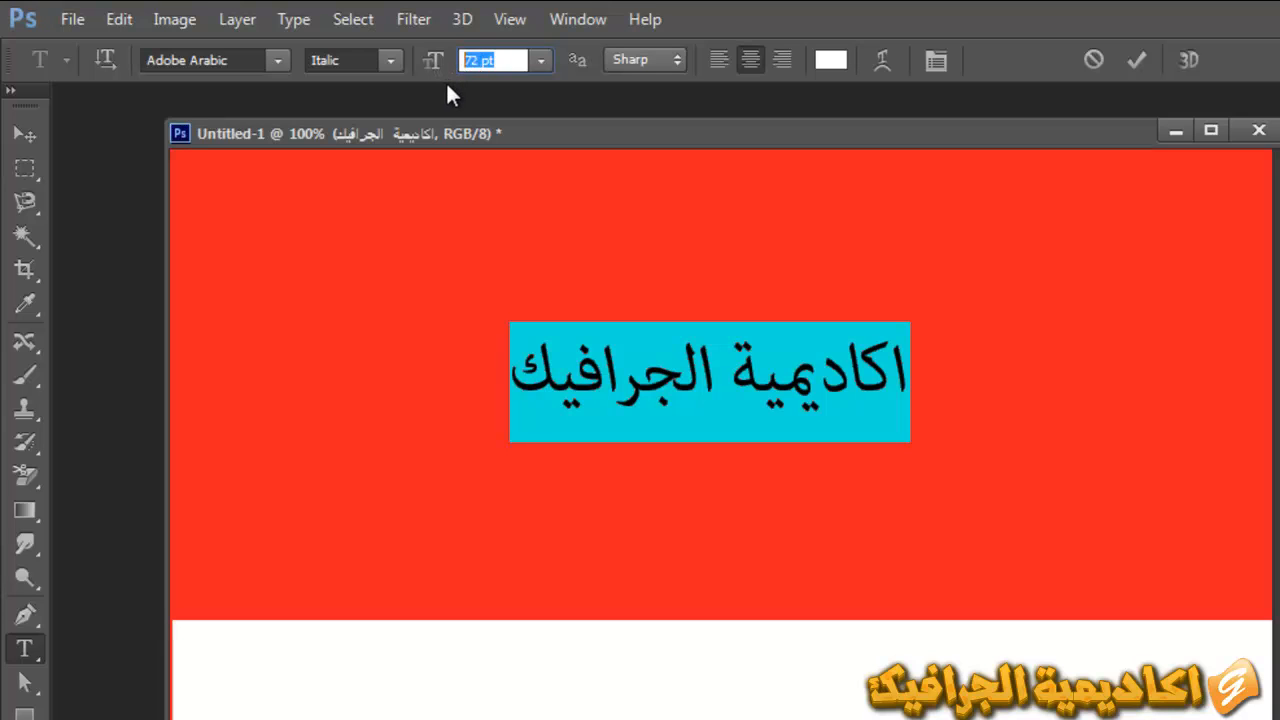
pyautogui.write('100')
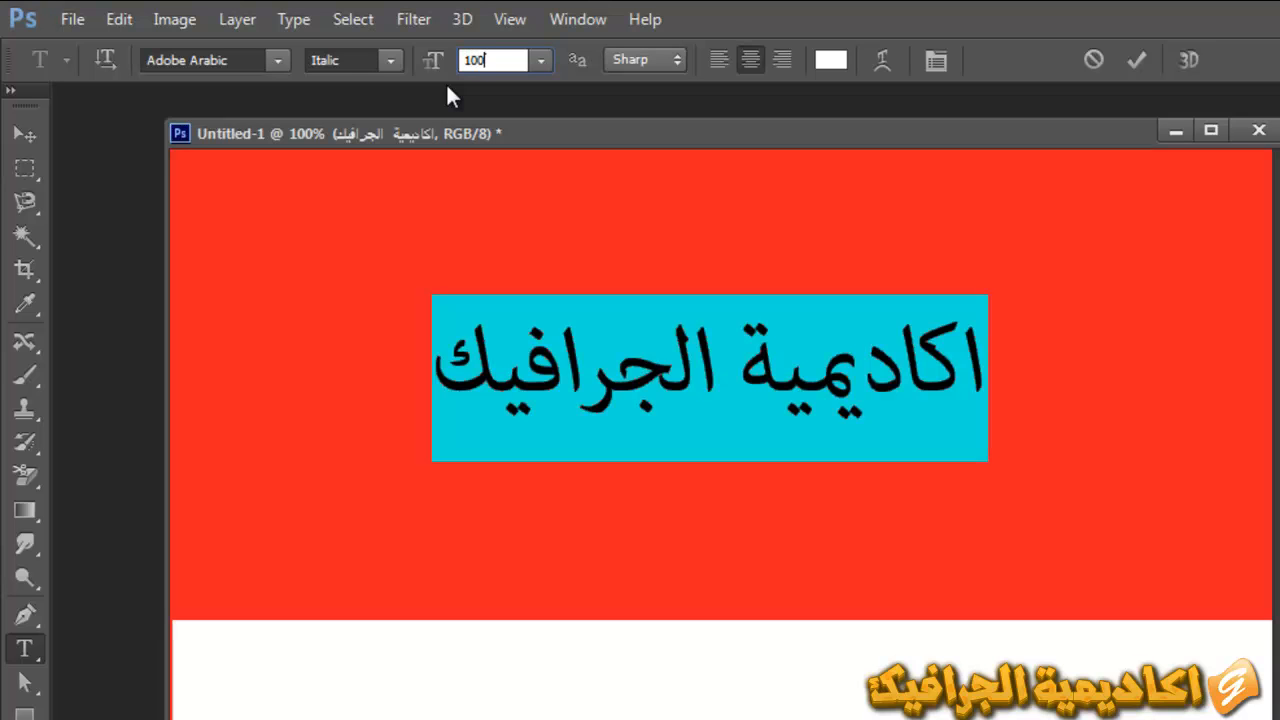
# Set the selected Arabic line's size to 120 pt, keep its Sharp anti-aliasing and commit the text edit
pyautogui.press('BackSpace')
pyautogui.press('BackSpace')
pyautogui.write('20')
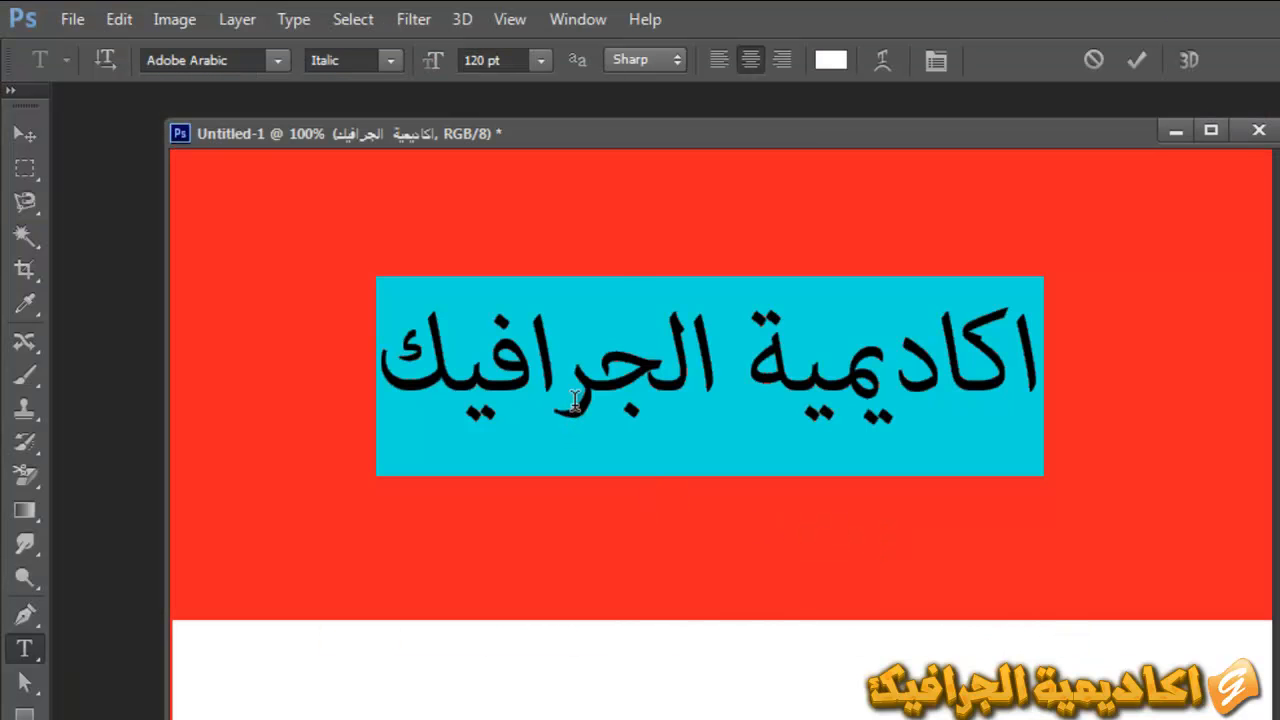
pyautogui.click(658, 68)
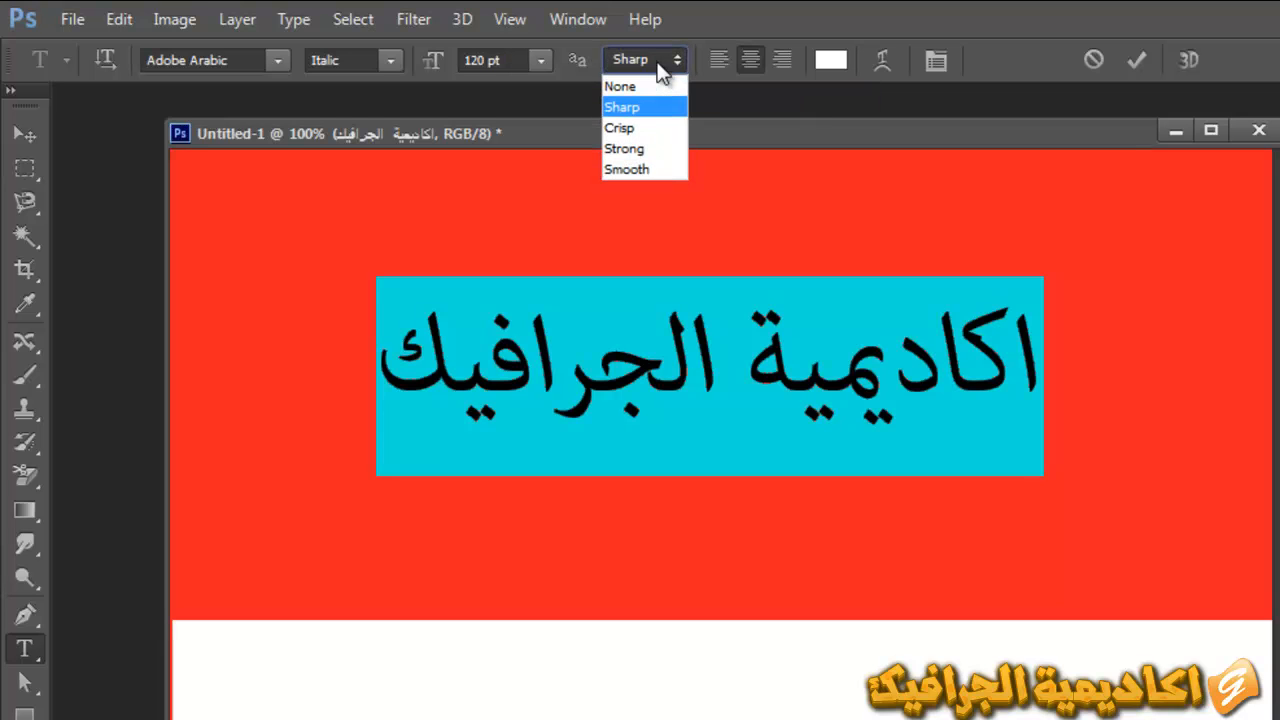
pyautogui.click(658, 68)
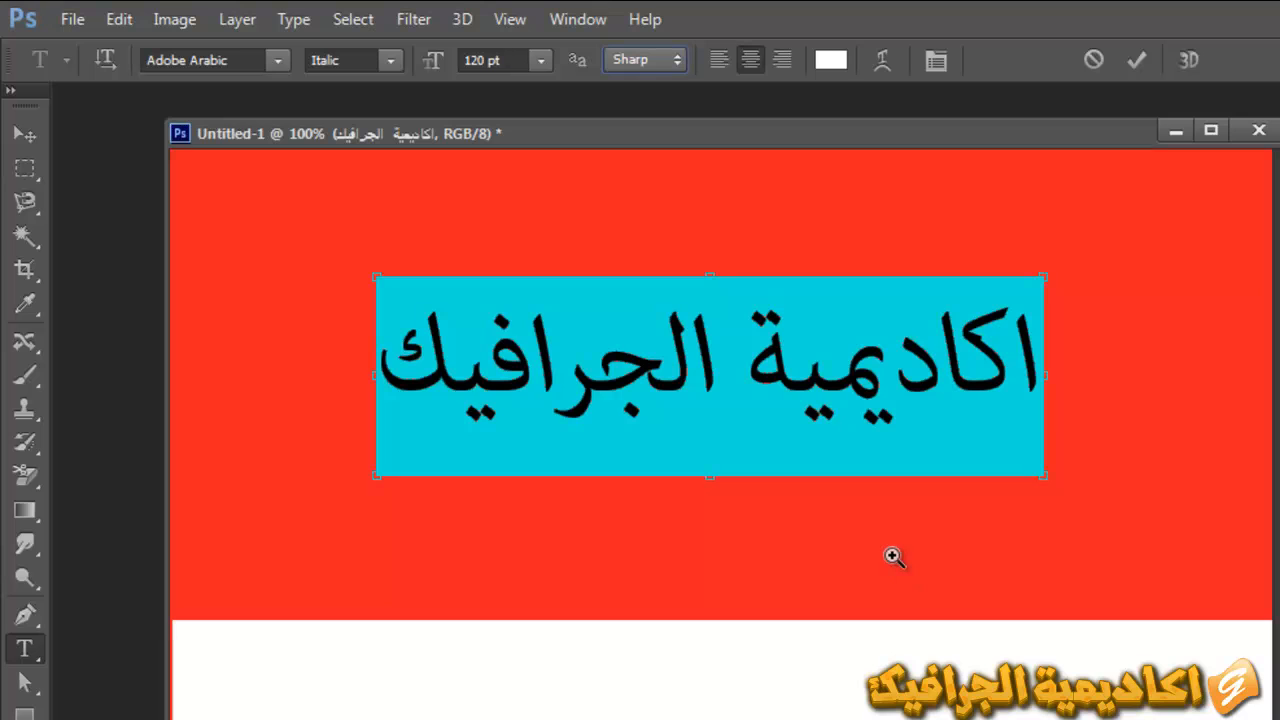
pyautogui.click(893, 557)
pyautogui.click(893, 557)
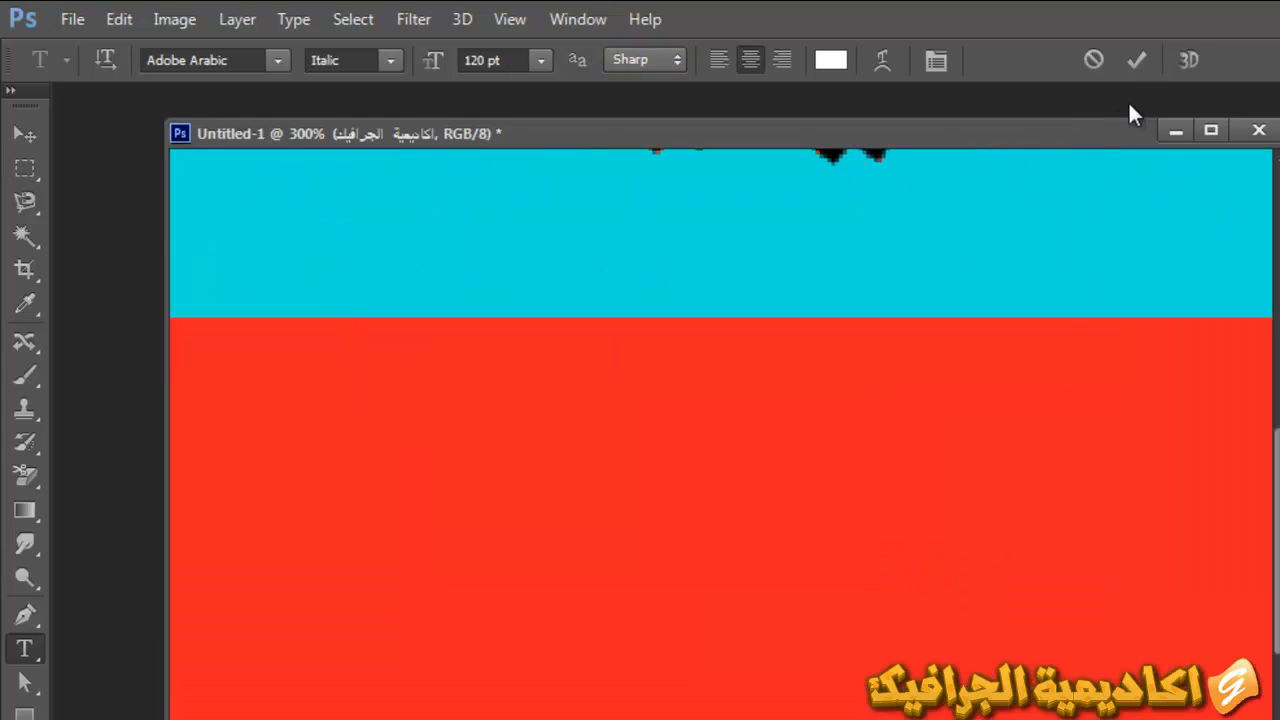
pyautogui.click(1136, 70)
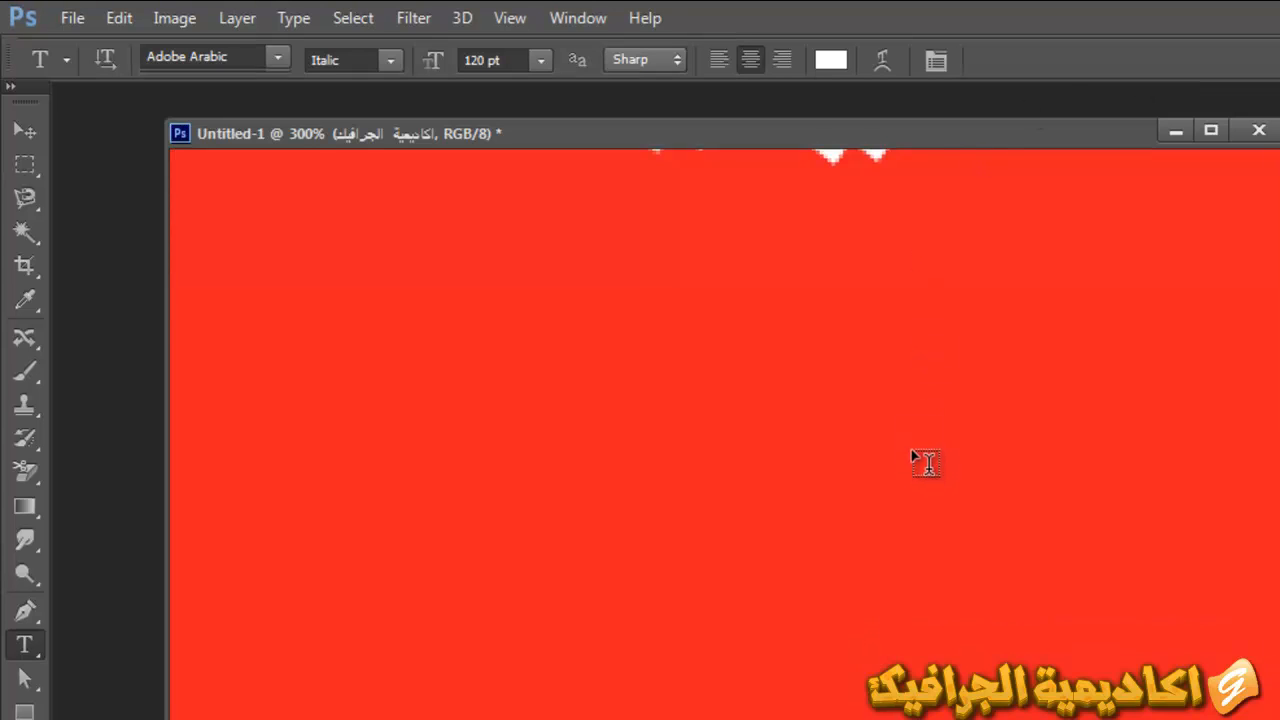
# Switch to a full-screen view and examine the edges of the white Arabic letters at different magnifications
pyautogui.press('f')
pyautogui.moveTo(1026, 437); pyautogui.dragTo(1189, 609)
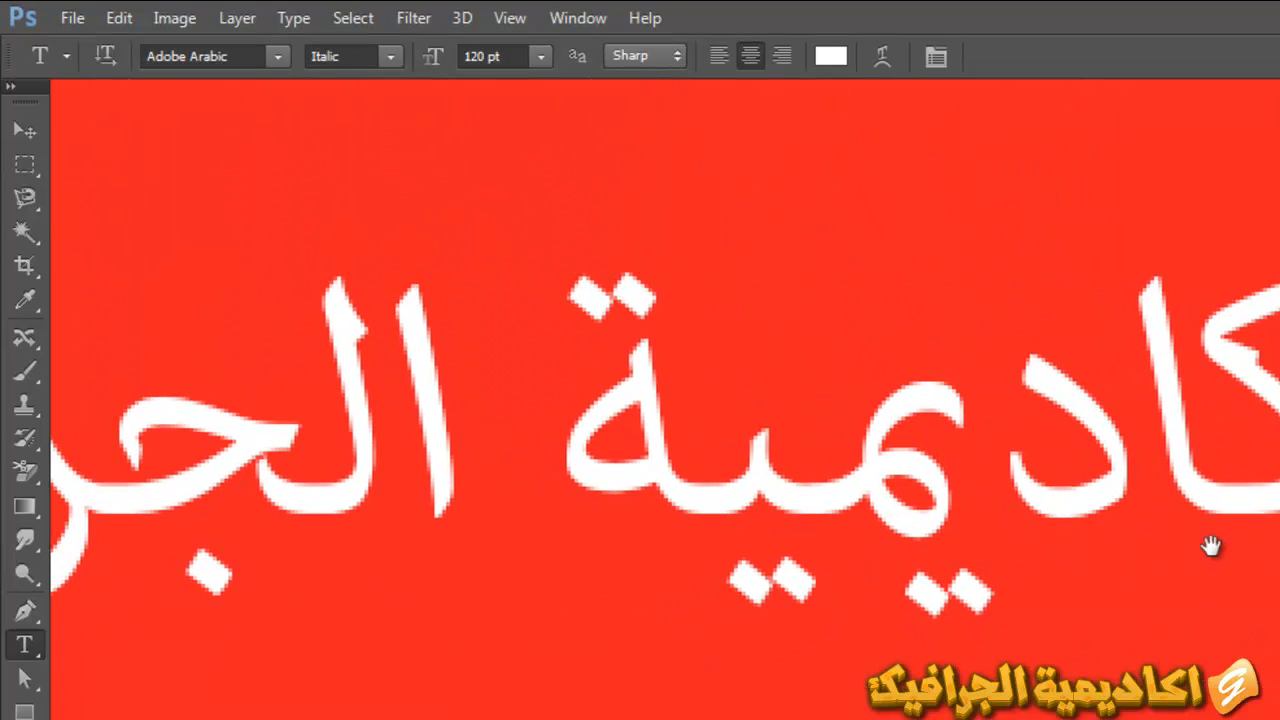
pyautogui.keyDown('ctrl'); pyautogui.keyDown('alt'); pyautogui.click(1135, 544); pyautogui.keyUp('alt'); pyautogui.keyUp('ctrl')
pyautogui.keyDown('ctrl'); pyautogui.keyDown('alt'); pyautogui.click(1135, 544); pyautogui.keyUp('alt'); pyautogui.keyUp('ctrl')
pyautogui.keyDown('ctrl'); pyautogui.keyDown('alt'); pyautogui.click(1049, 503); pyautogui.keyUp('alt'); pyautogui.keyUp('ctrl')
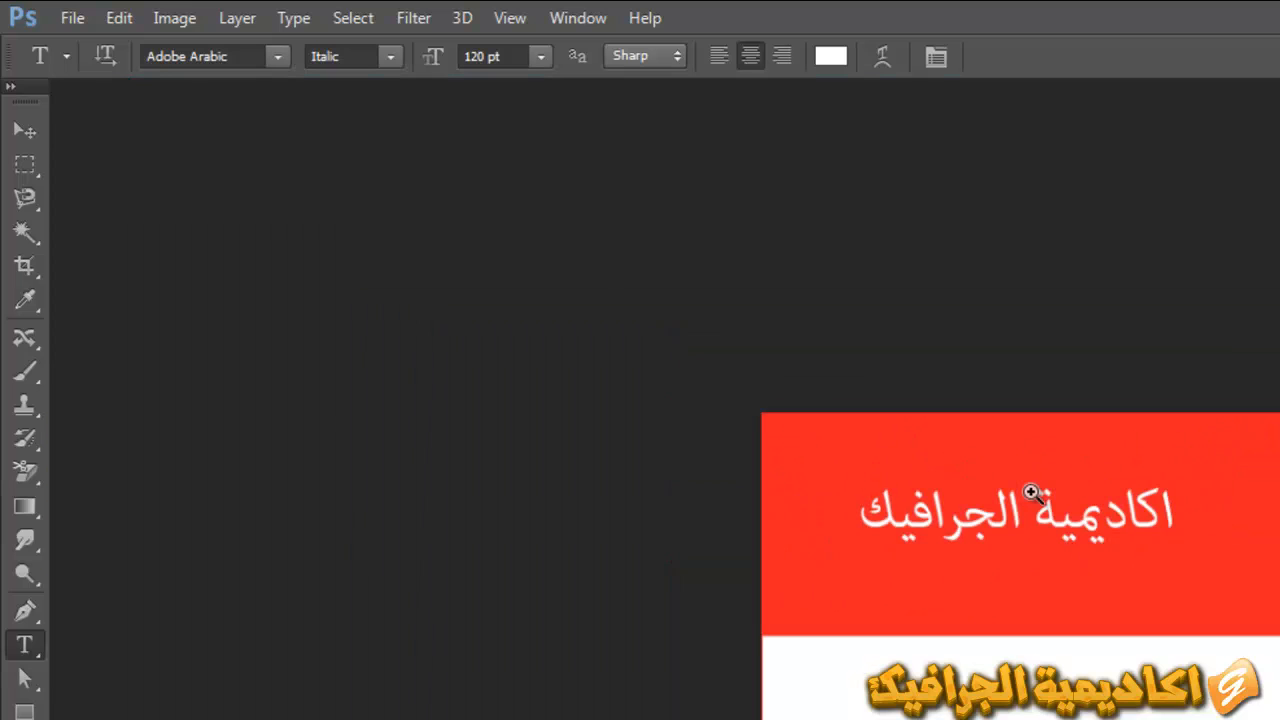
pyautogui.keyDown('ctrl'); pyautogui.click(1061, 497); pyautogui.keyUp('ctrl')
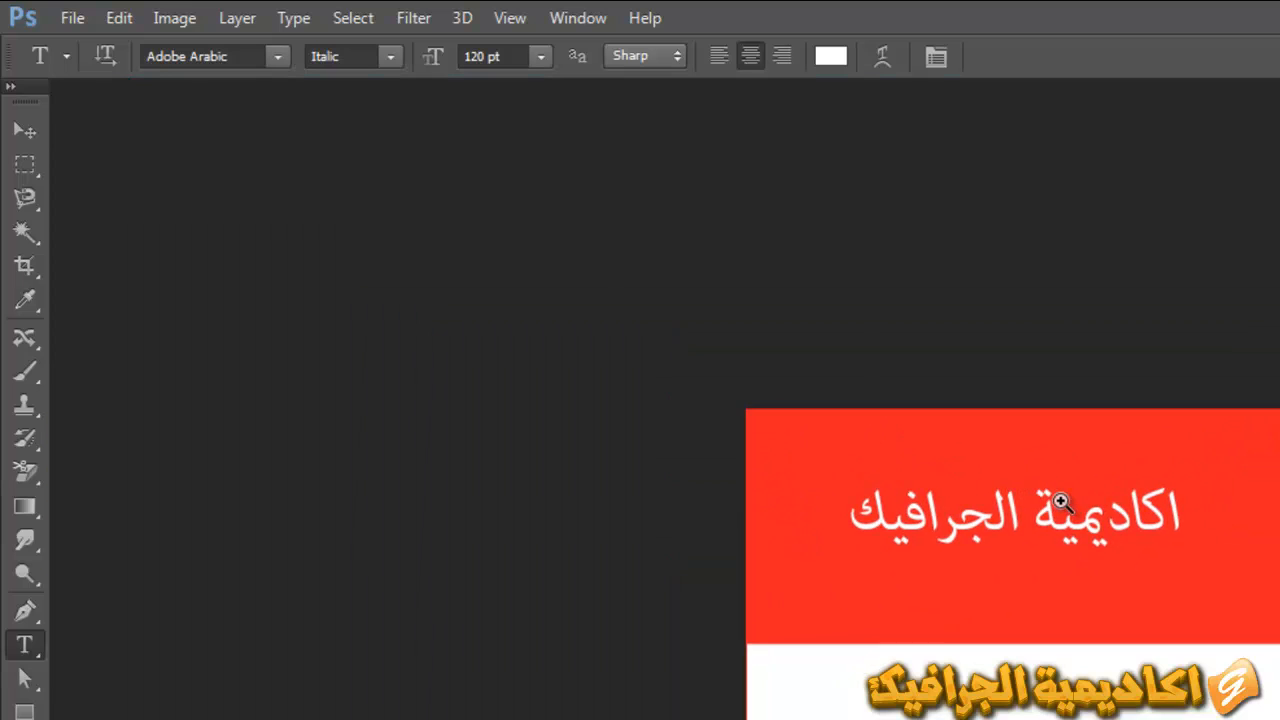
pyautogui.keyDown('ctrl'); pyautogui.click(1061, 502); pyautogui.keyUp('ctrl')
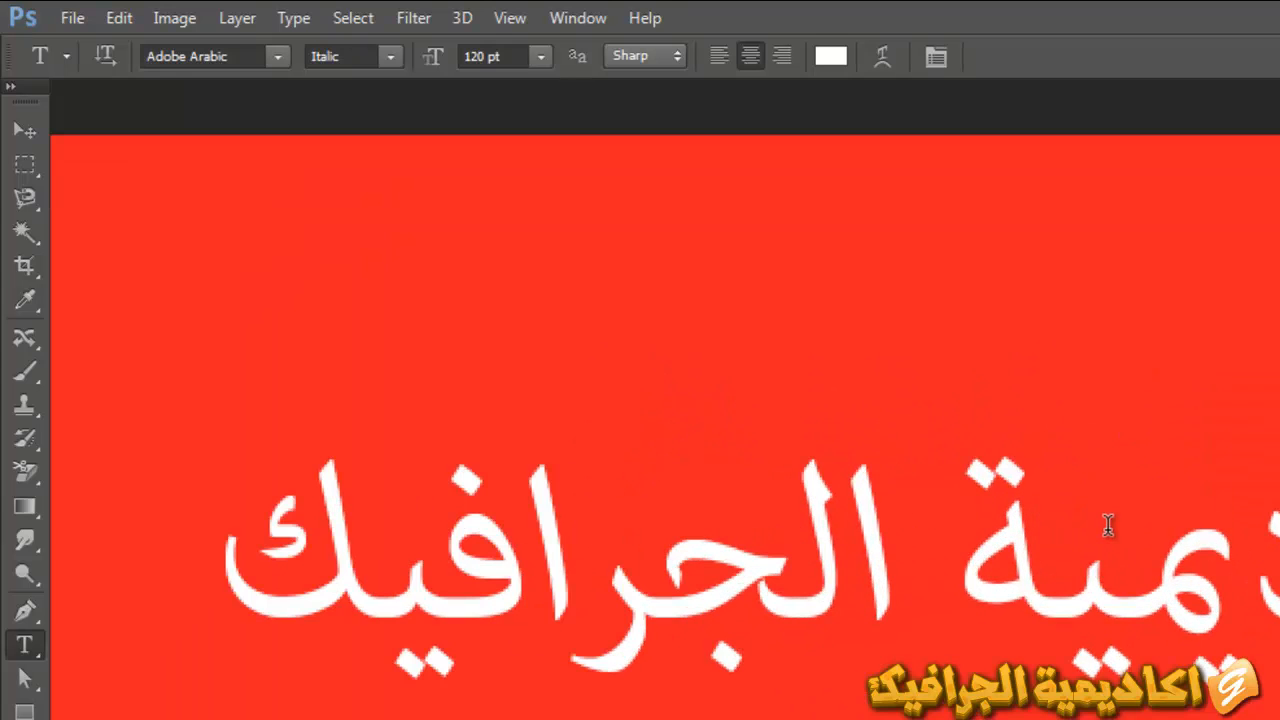
pyautogui.moveTo(1120, 554); pyautogui.dragTo(1004, 422)
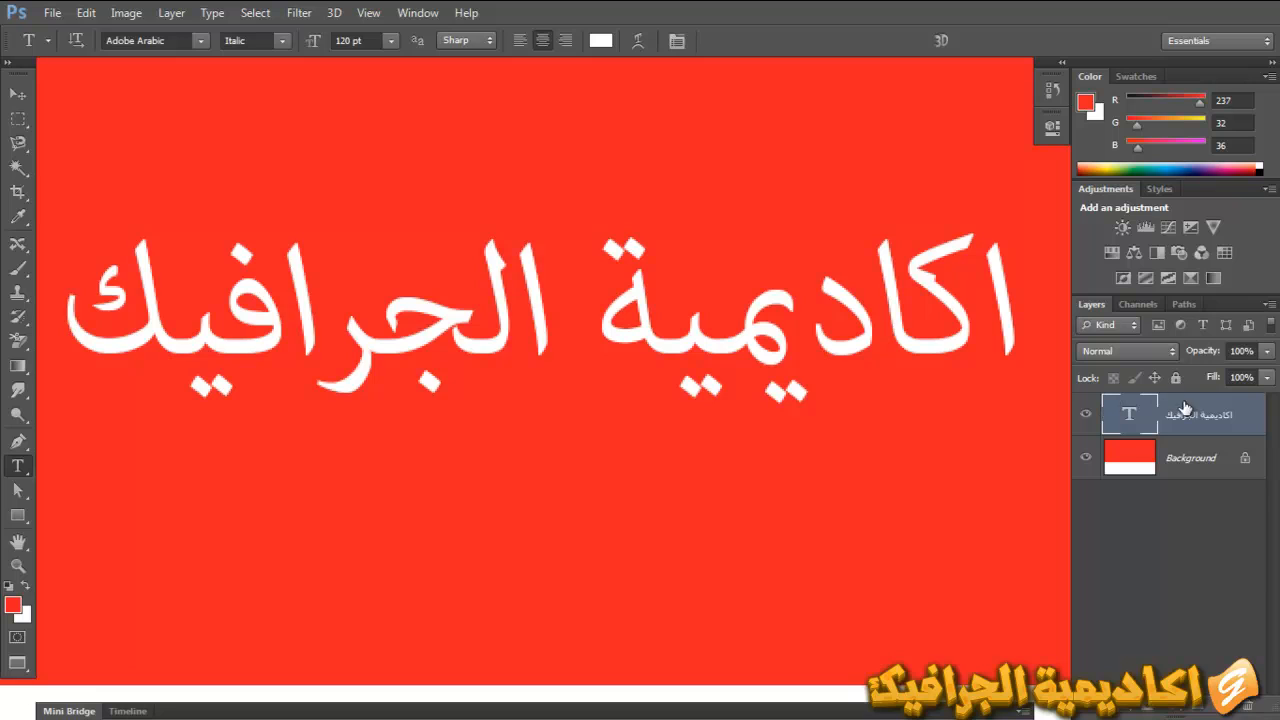
# Select the whole Arabic line, try a size of 121 pt and set its anti-aliasing to None
pyautogui.doubleClick(1128, 415)
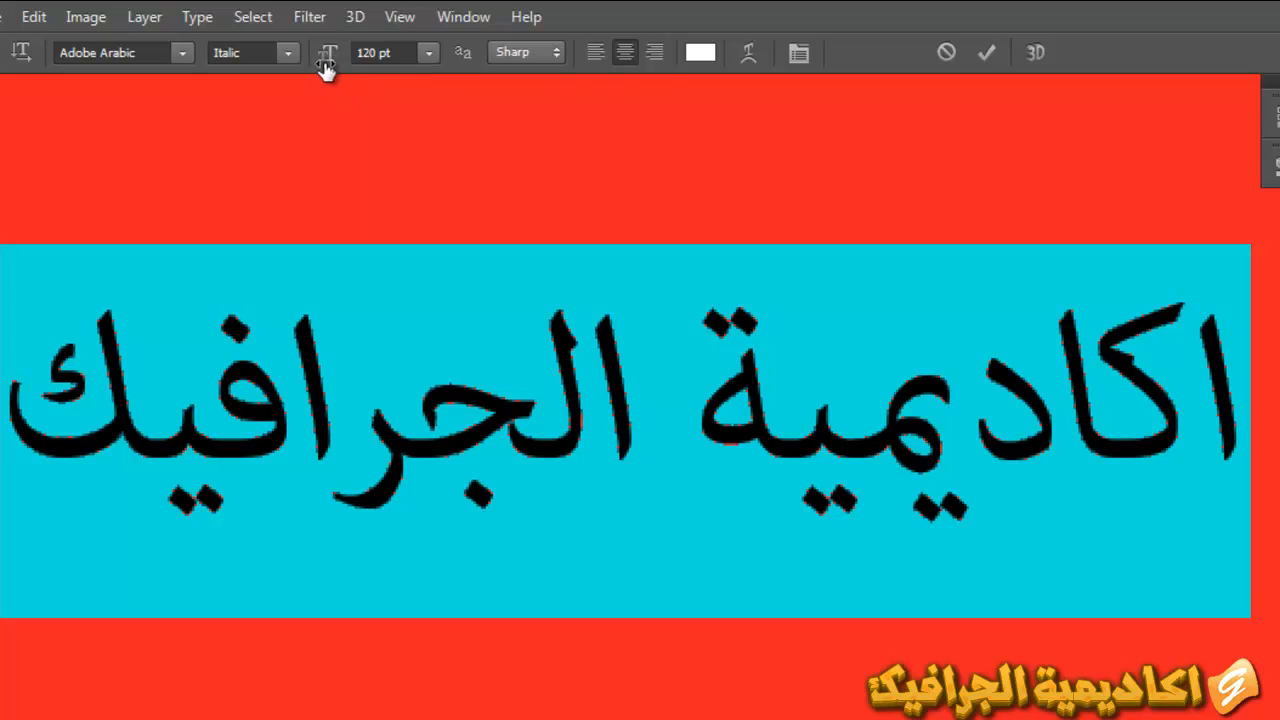
pyautogui.moveTo(325, 62); pyautogui.dragTo(330, 64)
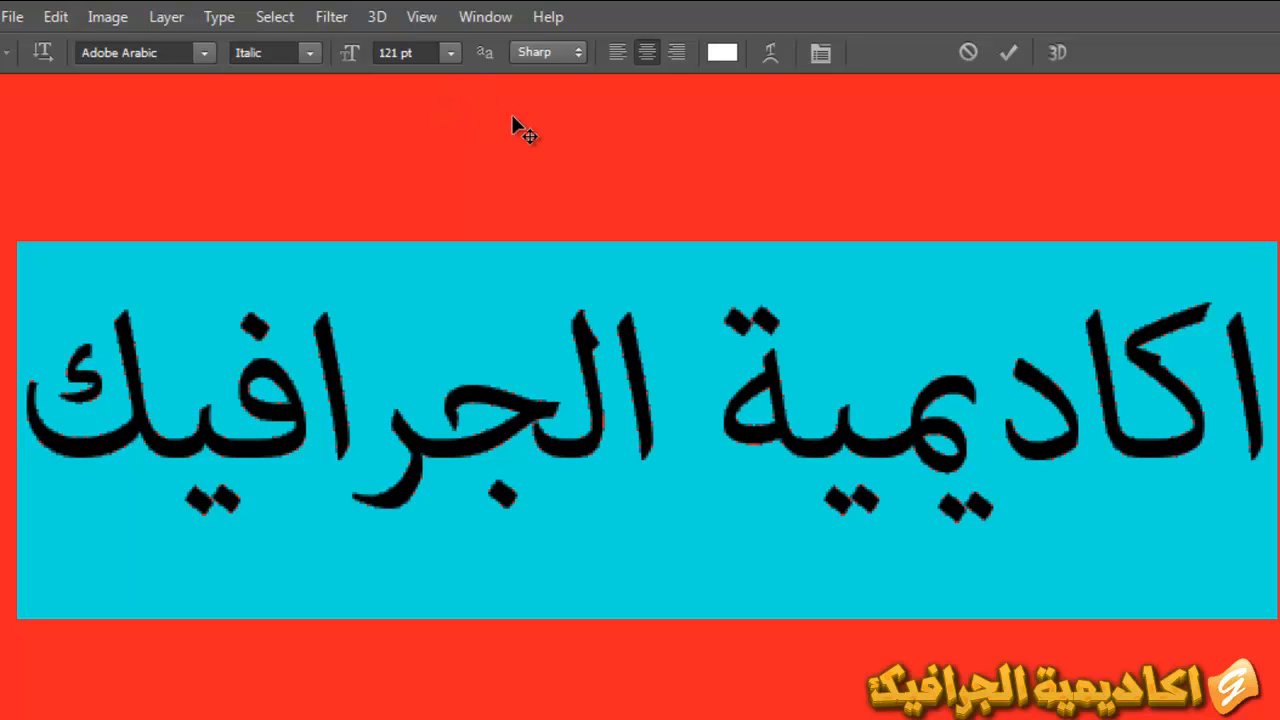
pyautogui.click(547, 53)
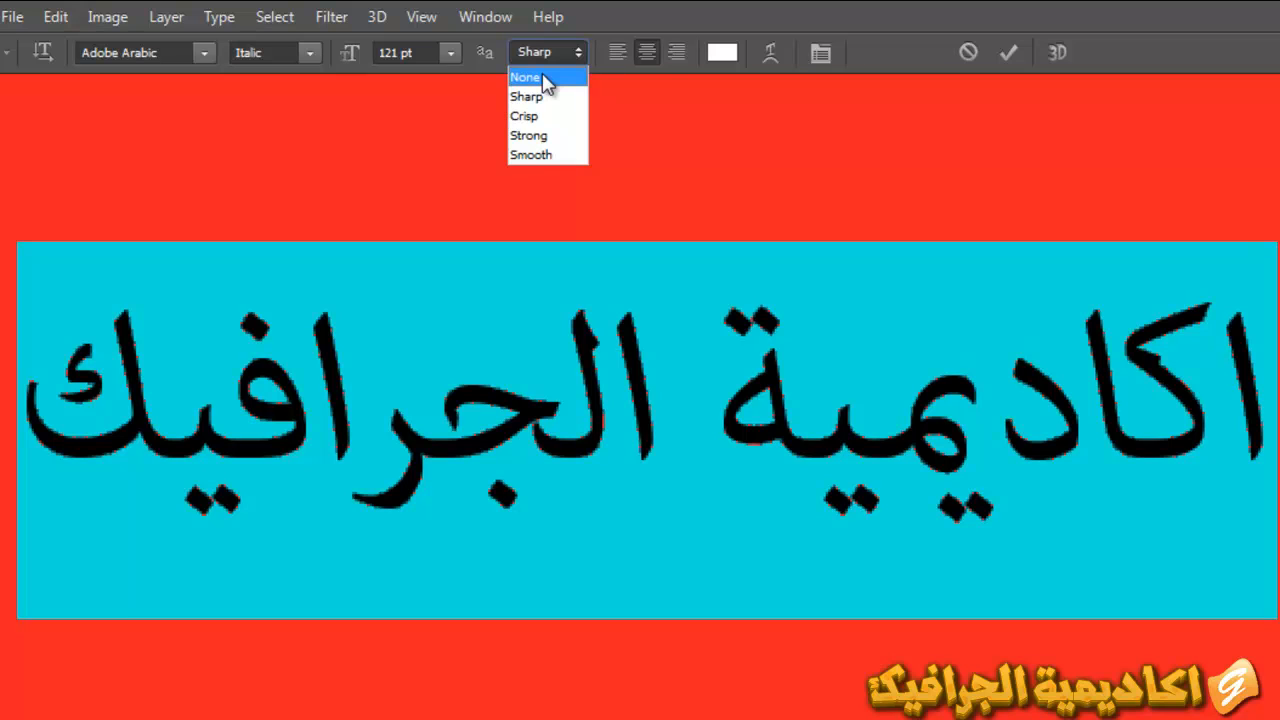
pyautogui.click(545, 78)
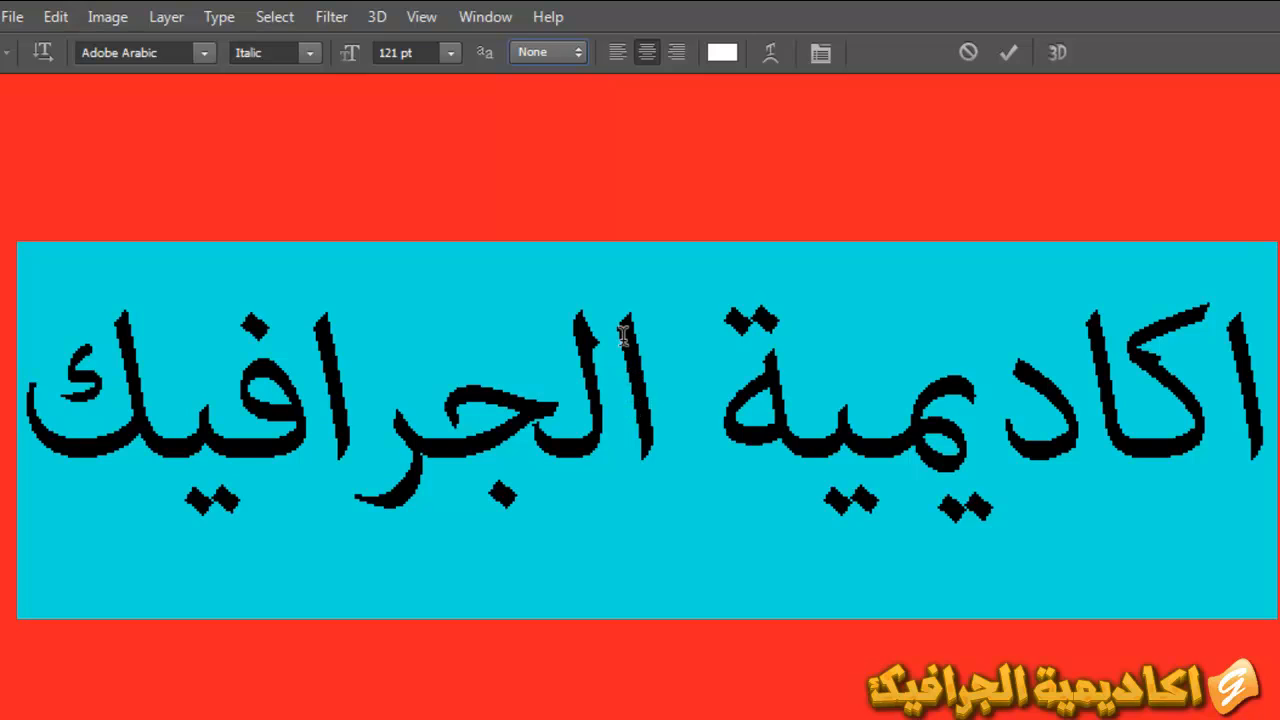
# Try the Sharp, Crisp, Strong and Smooth anti-aliasing methods on the selected line, go back to Crisp and cancel the edit
pyautogui.click(580, 52)
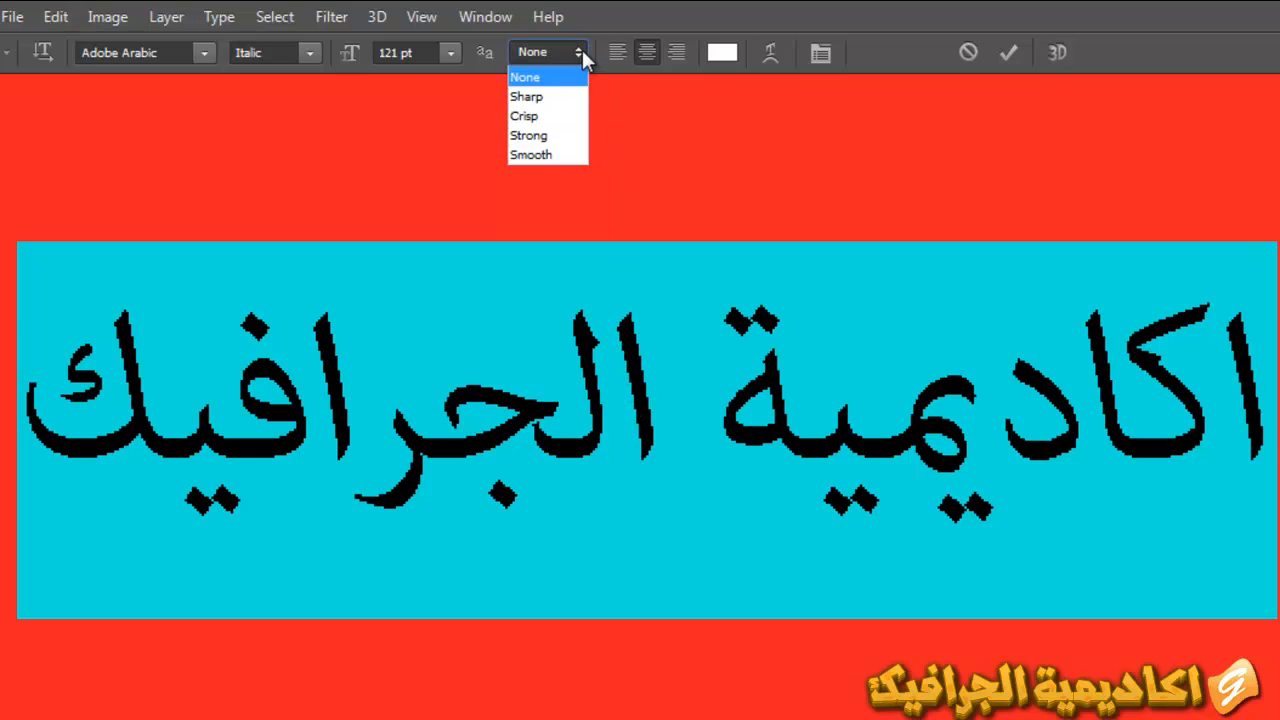
pyautogui.click(558, 97)
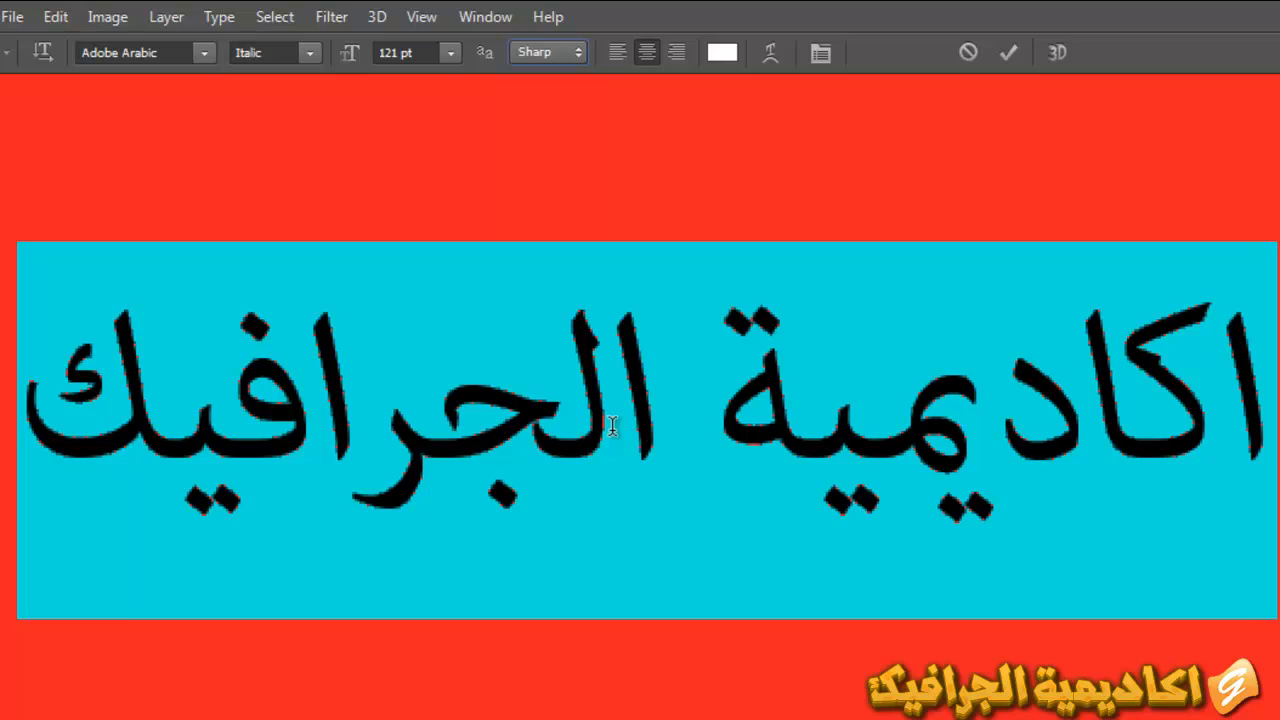
pyautogui.click(577, 52)
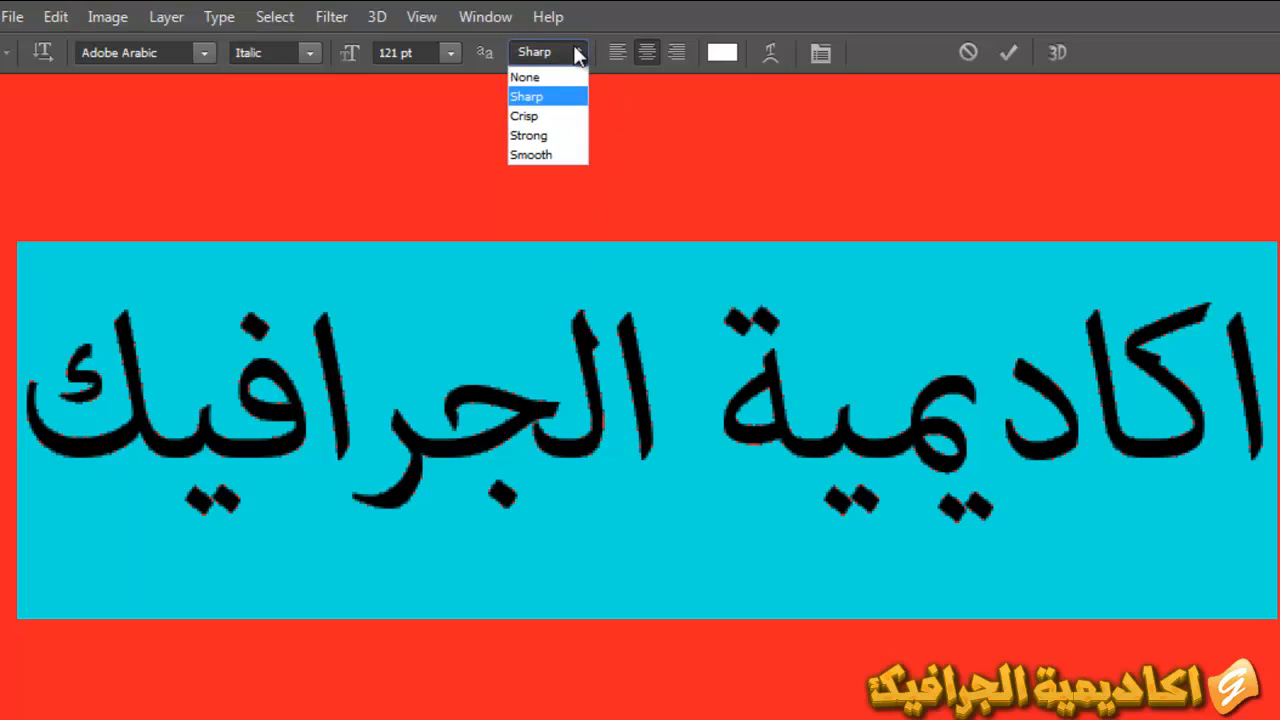
pyautogui.click(569, 118)
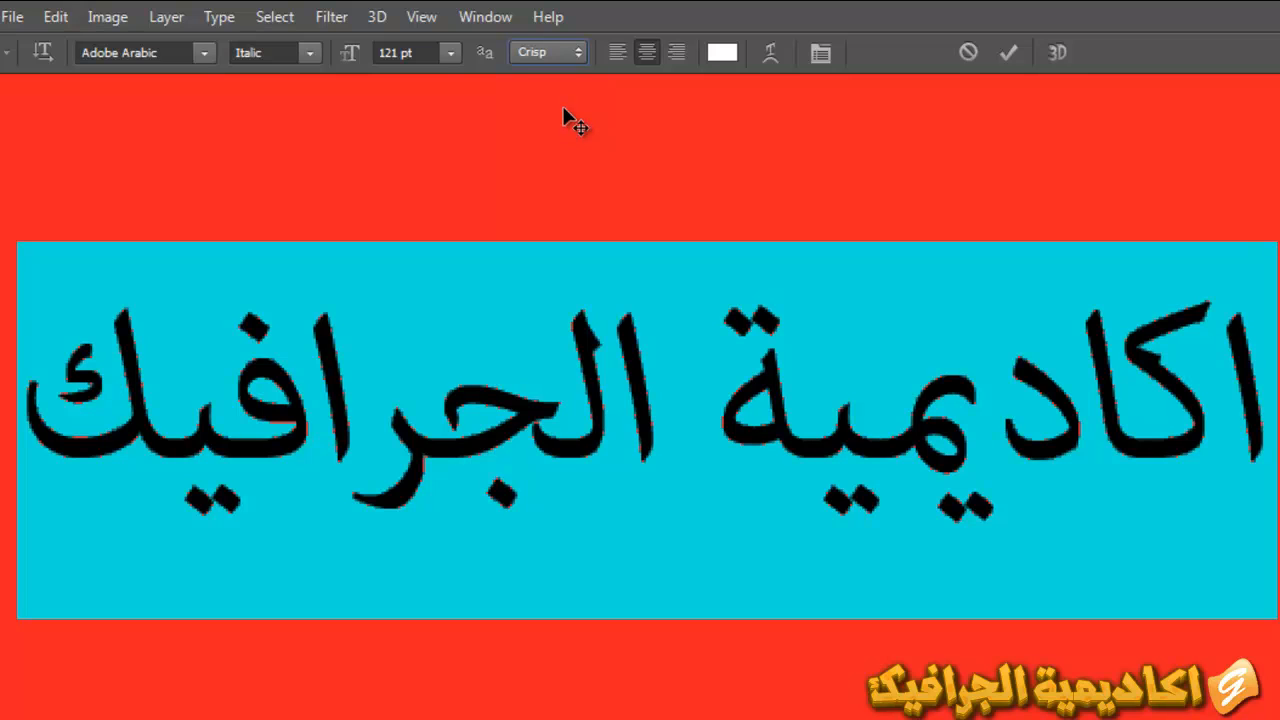
pyautogui.click(560, 55)
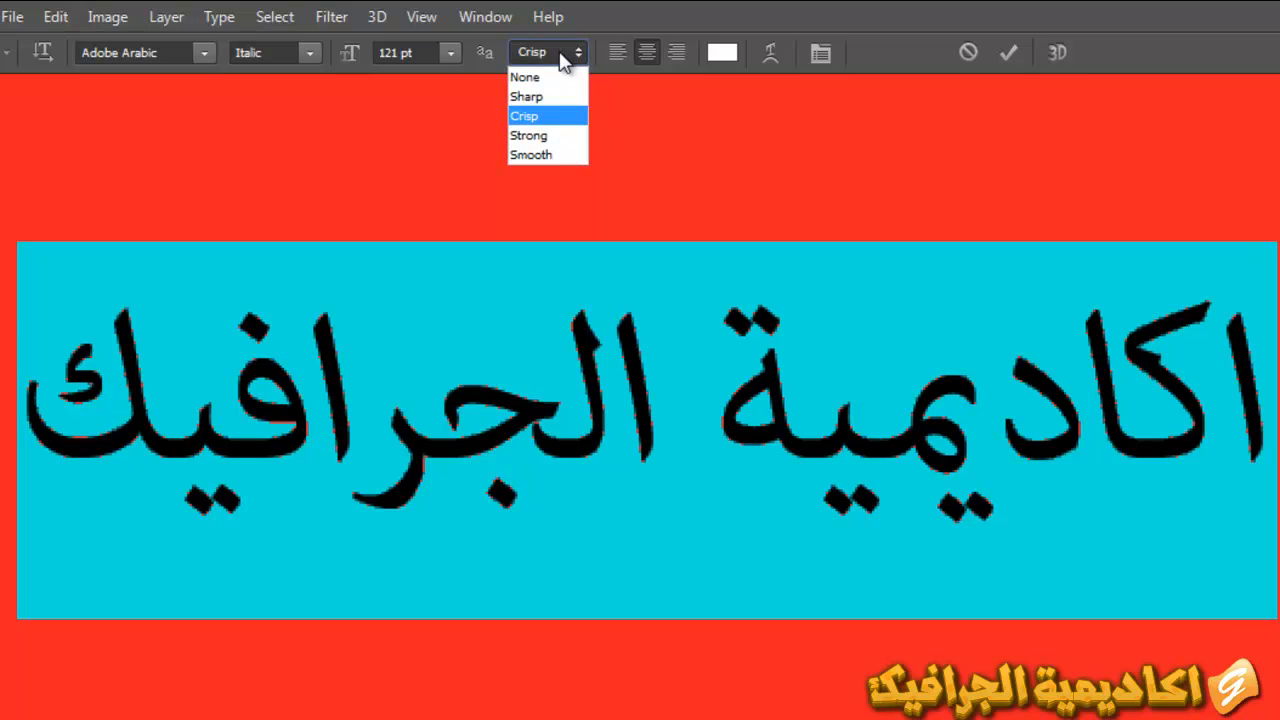
pyautogui.click(580, 133)
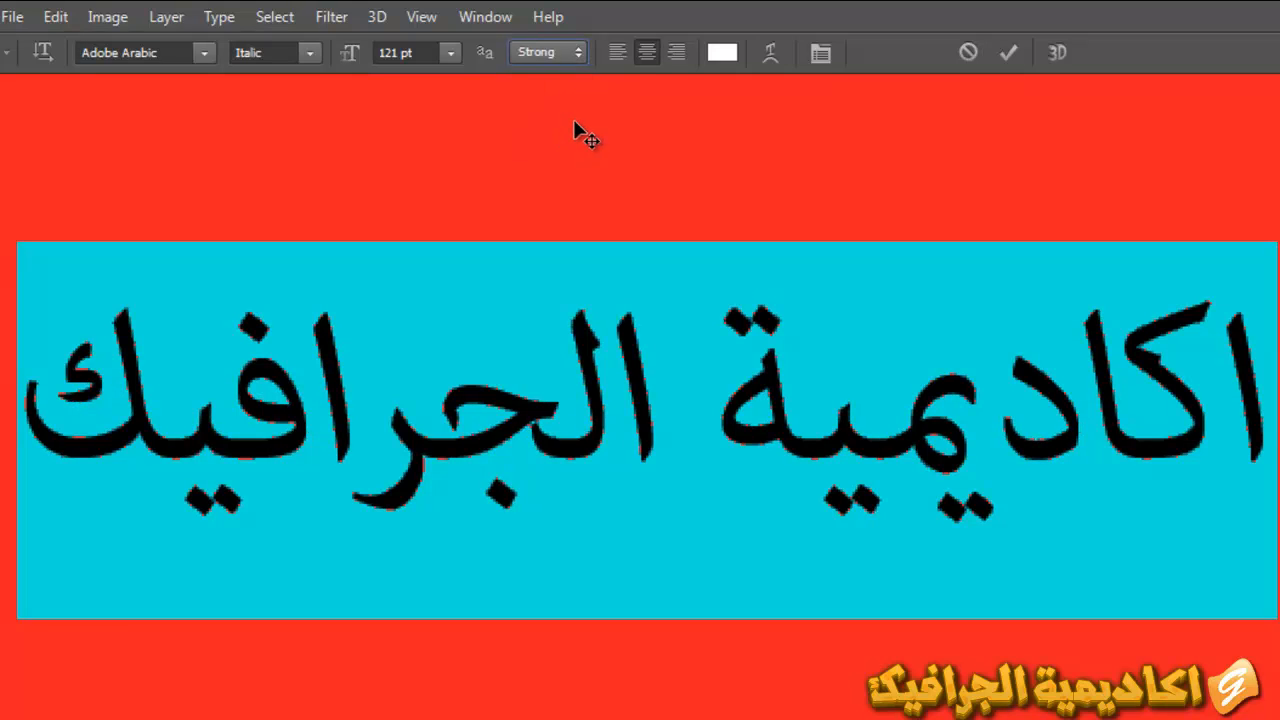
pyautogui.click(573, 53)
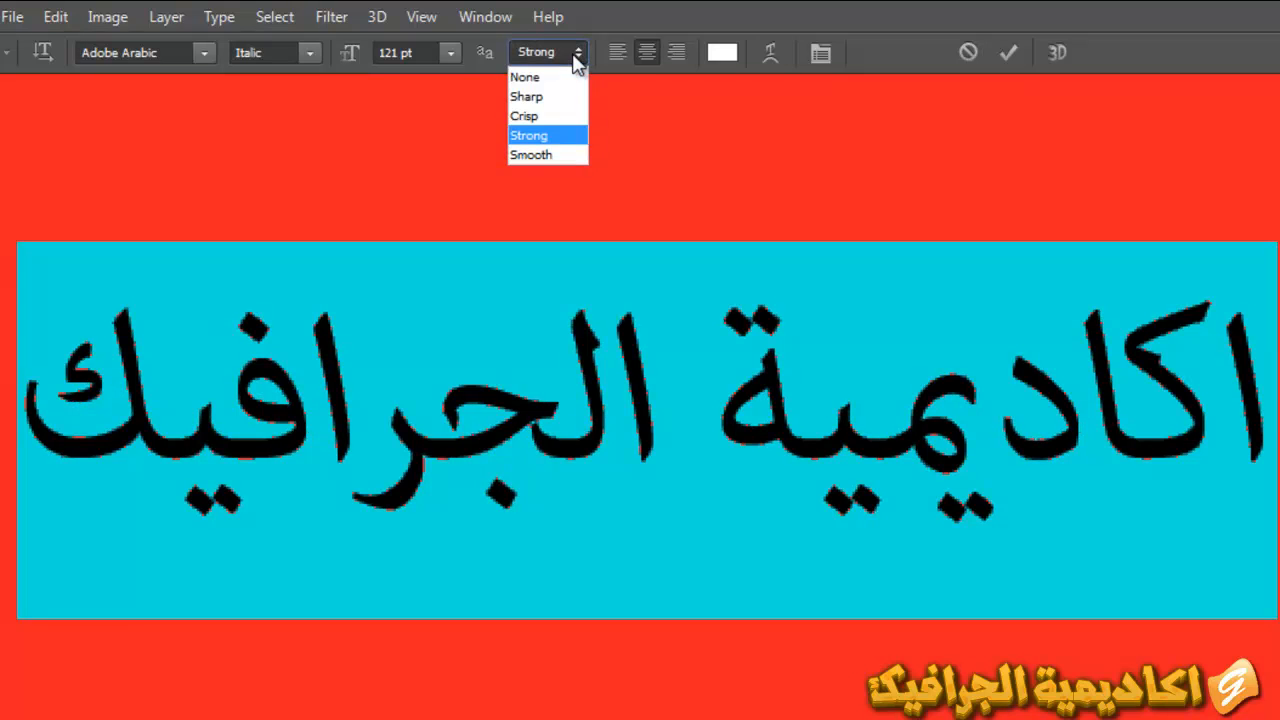
pyautogui.click(572, 156)
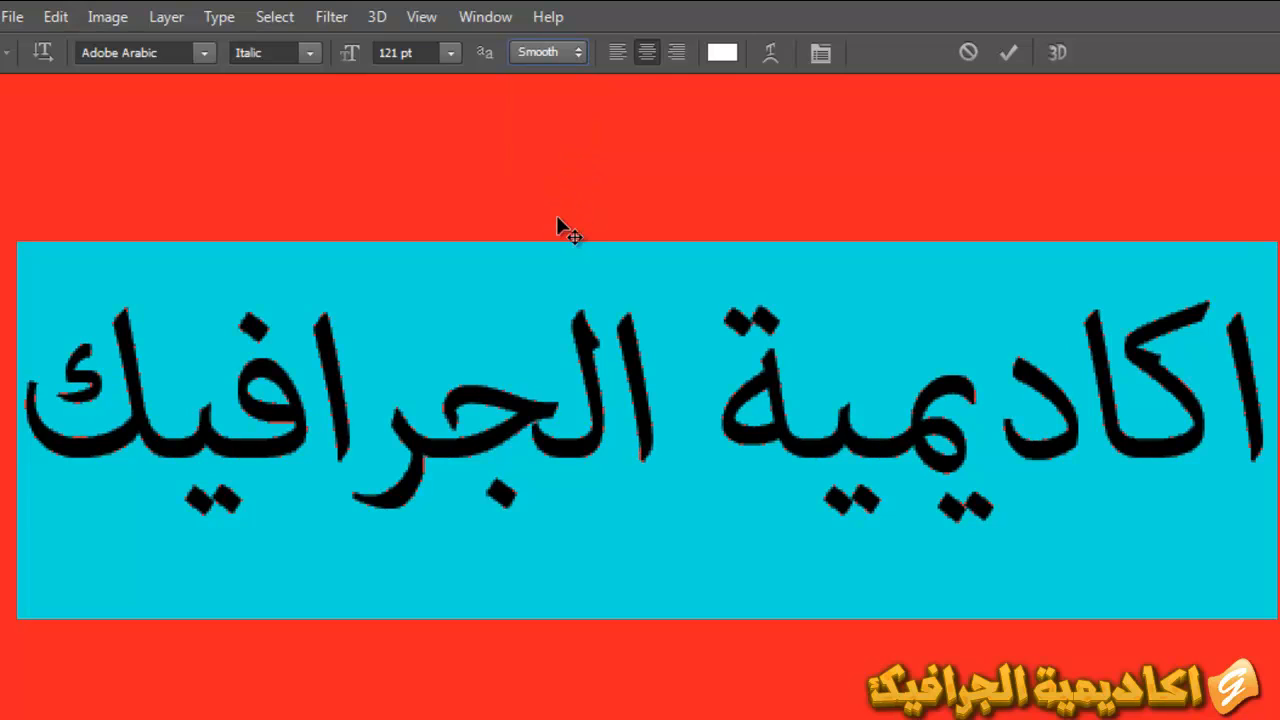
pyautogui.click(543, 50)
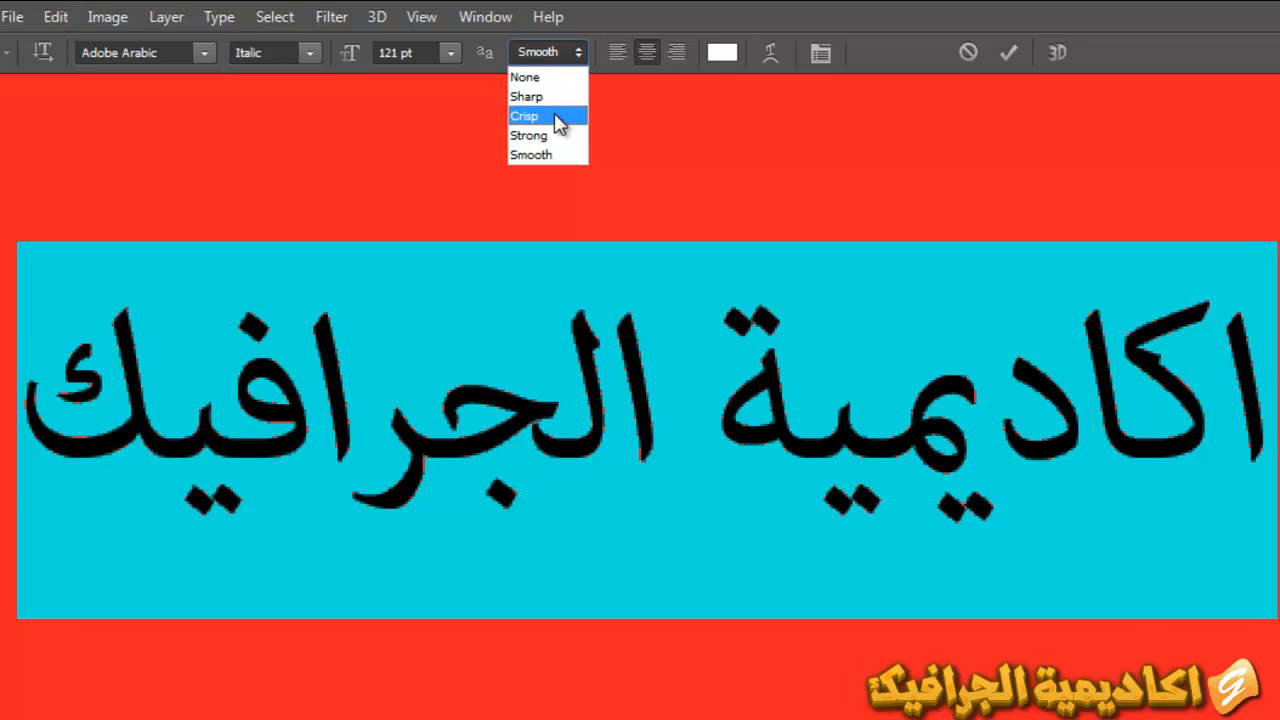
pyautogui.click(557, 118)
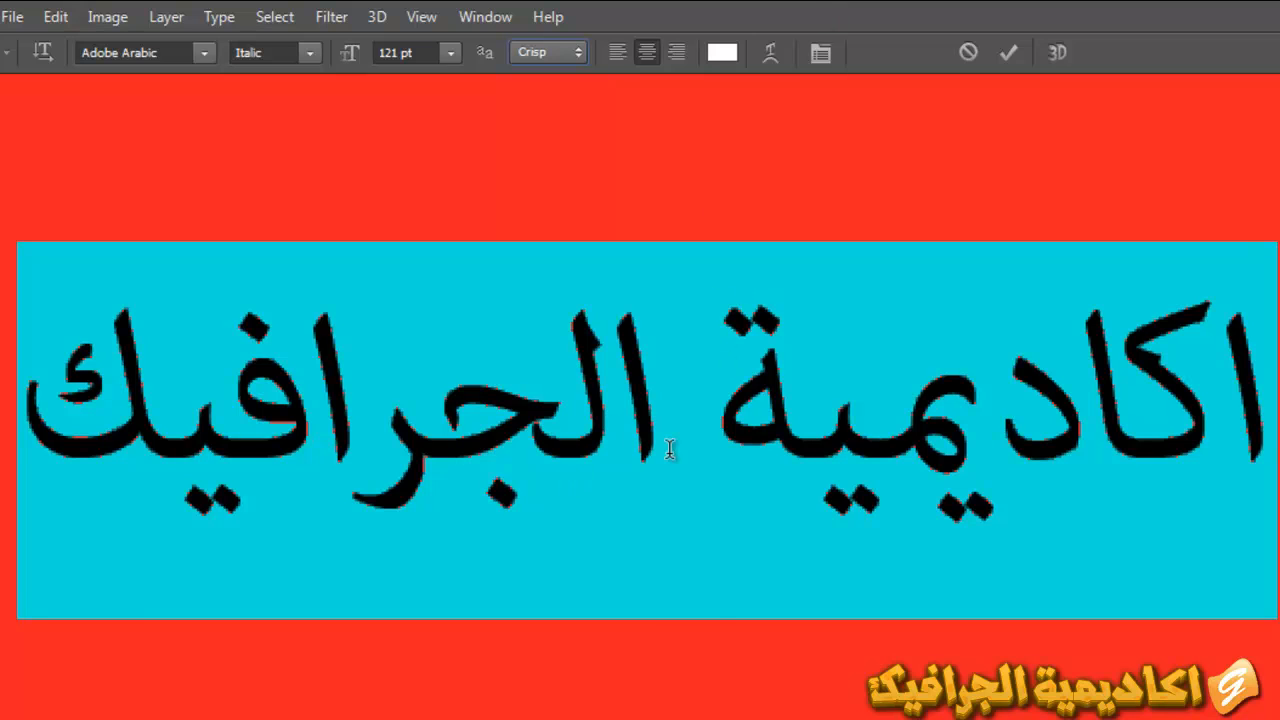
pyautogui.press('ctrl')
pyautogui.keyDown('ctrl'); pyautogui.keyDown('alt'); pyautogui.click(718, 605); pyautogui.keyUp('alt'); pyautogui.keyUp('ctrl')
pyautogui.moveTo(823, 623); pyautogui.dragTo(824, 656)
pyautogui.press('Escape')
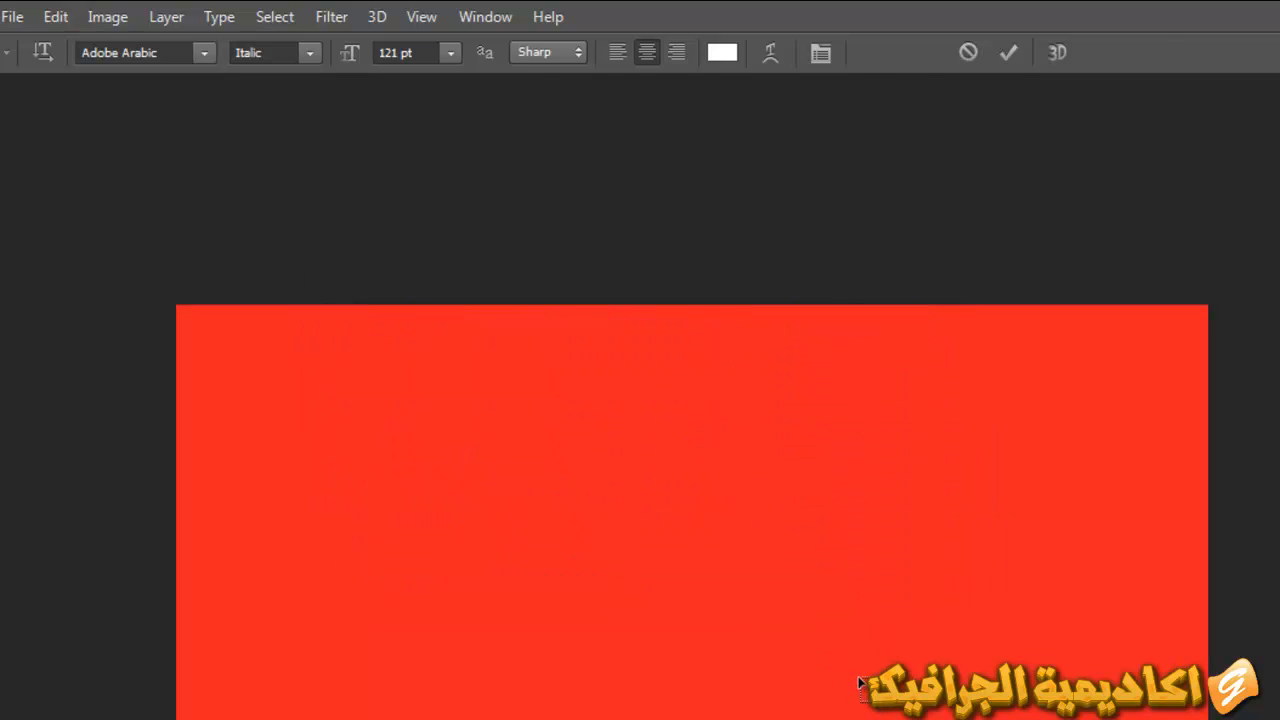
# Reopen the Arabic text layer for editing and start a new line beneath the existing one
pyautogui.moveTo(809, 628); pyautogui.dragTo(762, 475)
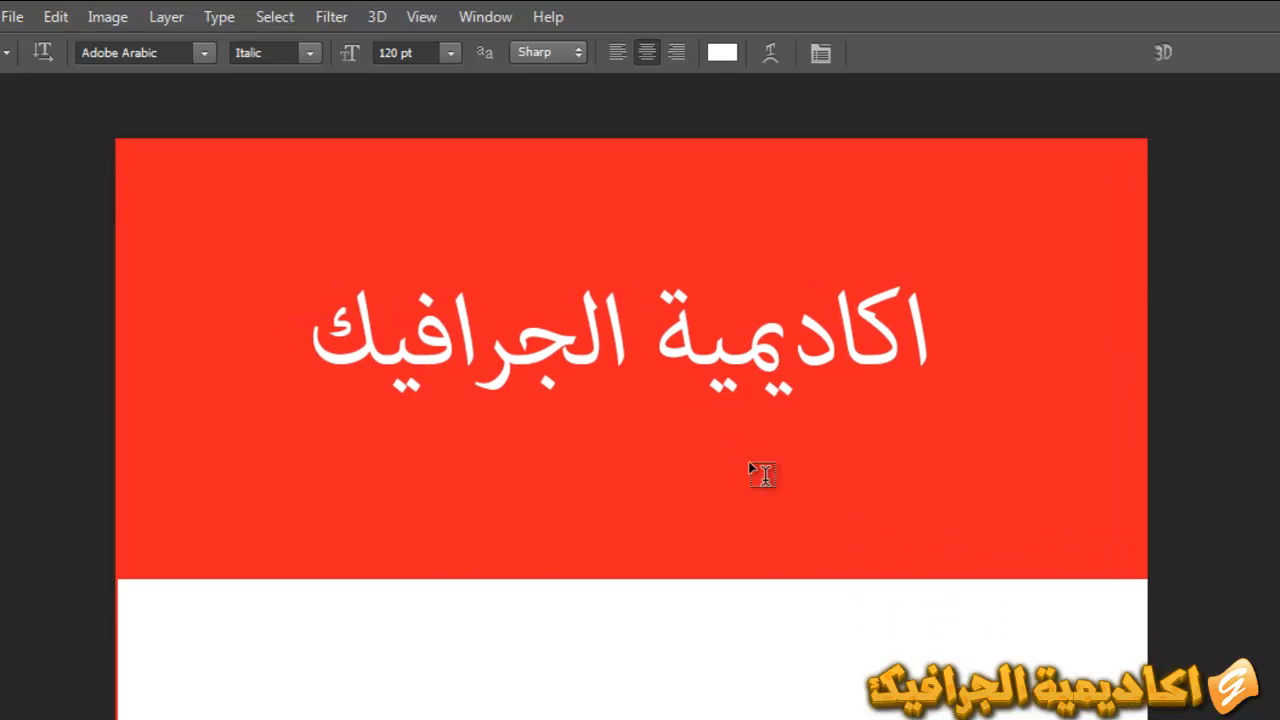
pyautogui.hotkey('ctrl', '+')
pyautogui.hotkey('ctrl', '+')
pyautogui.moveTo(932, 502); pyautogui.dragTo(1053, 680)
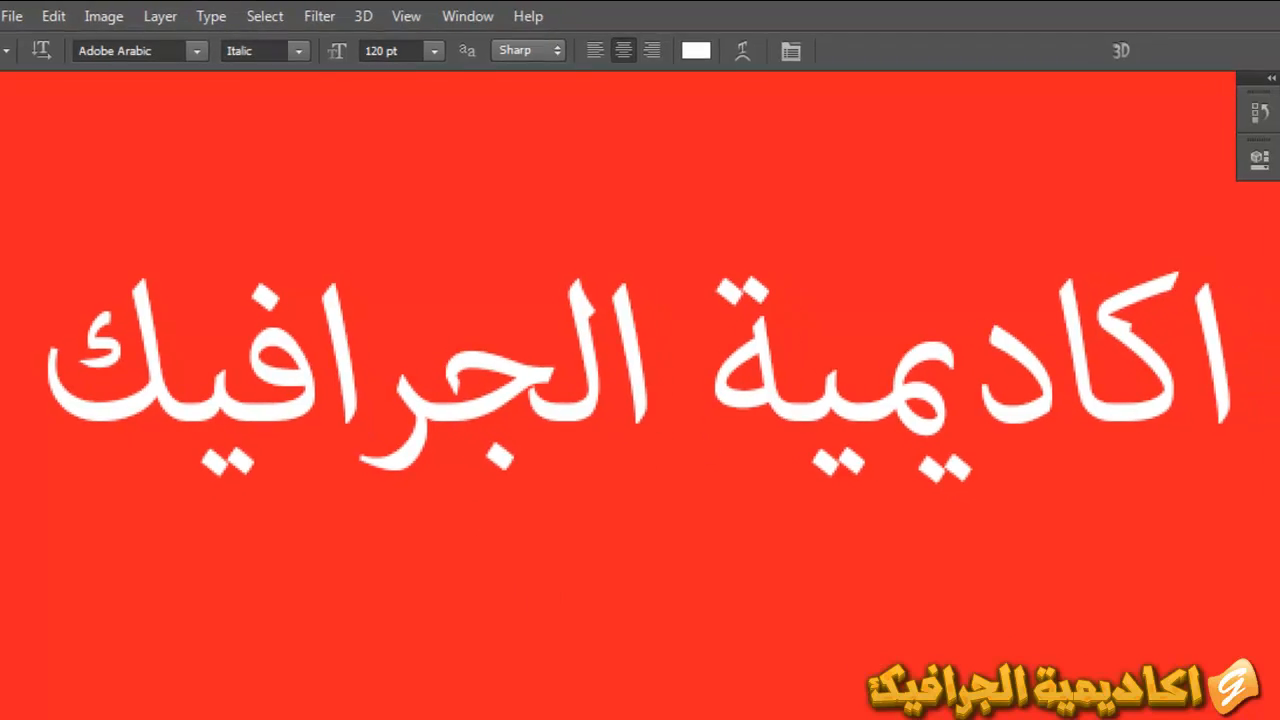
pyautogui.doubleClick(1124, 428)
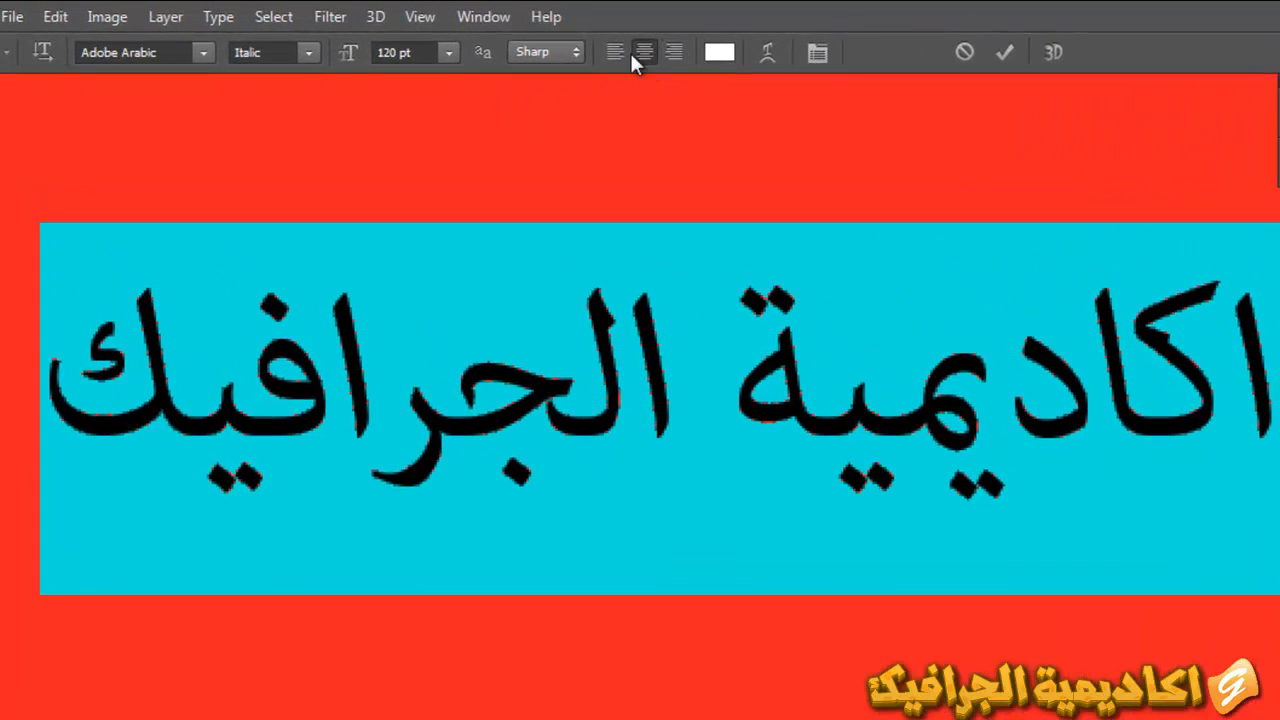
pyautogui.click(51, 403)
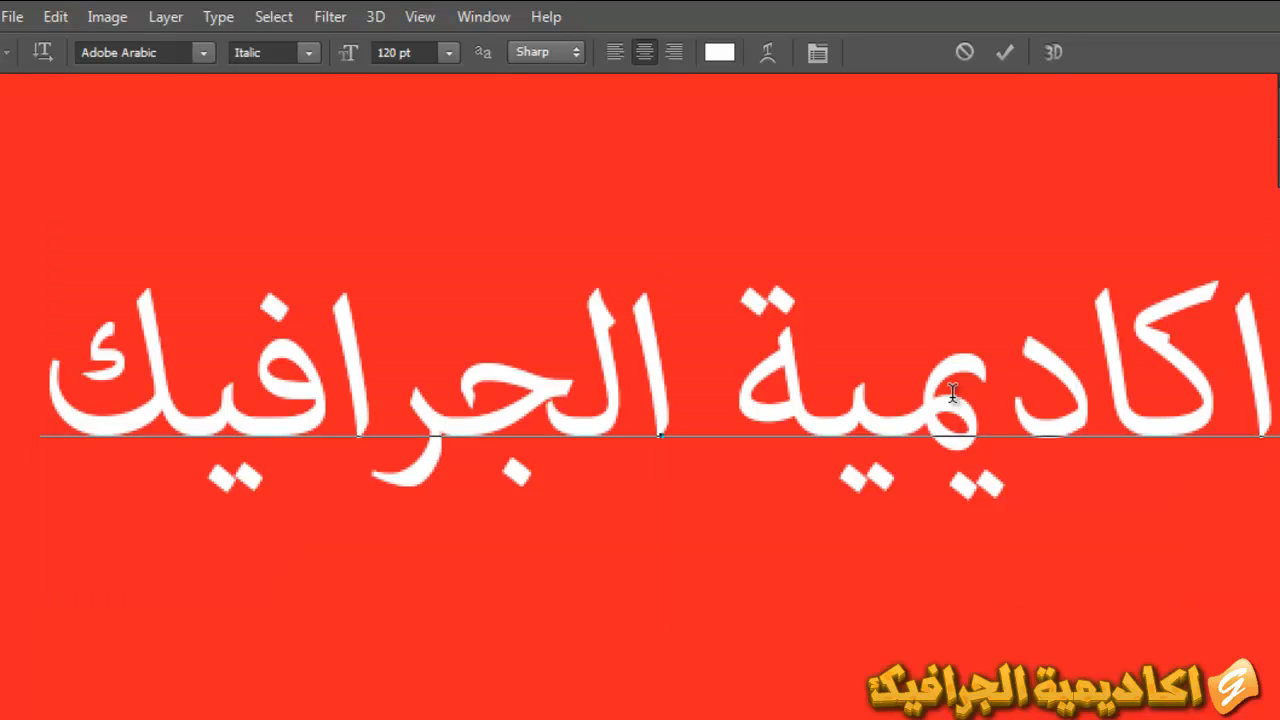
pyautogui.write('sf')
pyautogui.press('BackSpace')
pyautogui.press('BackSpace')
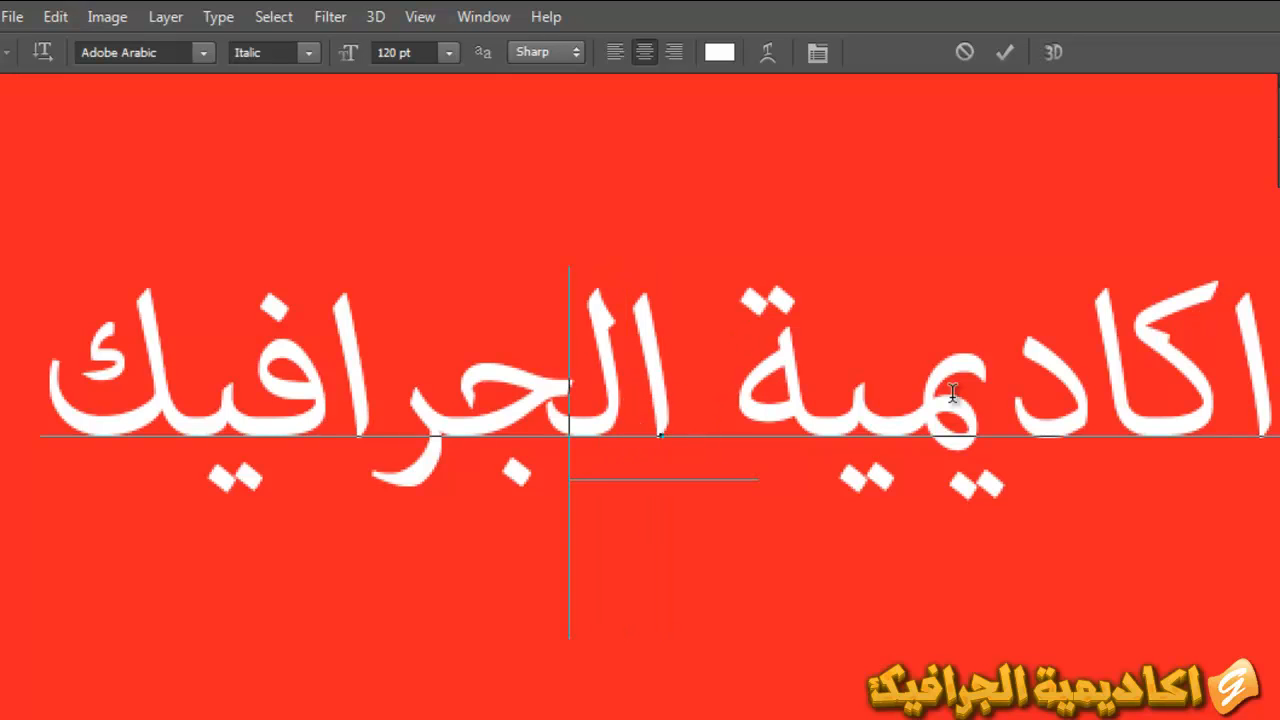
# Add the lines "سبحان الله" and "الحمد لله" beneath the first line of the Arabic text
pyautogui.write('سبحان ا')
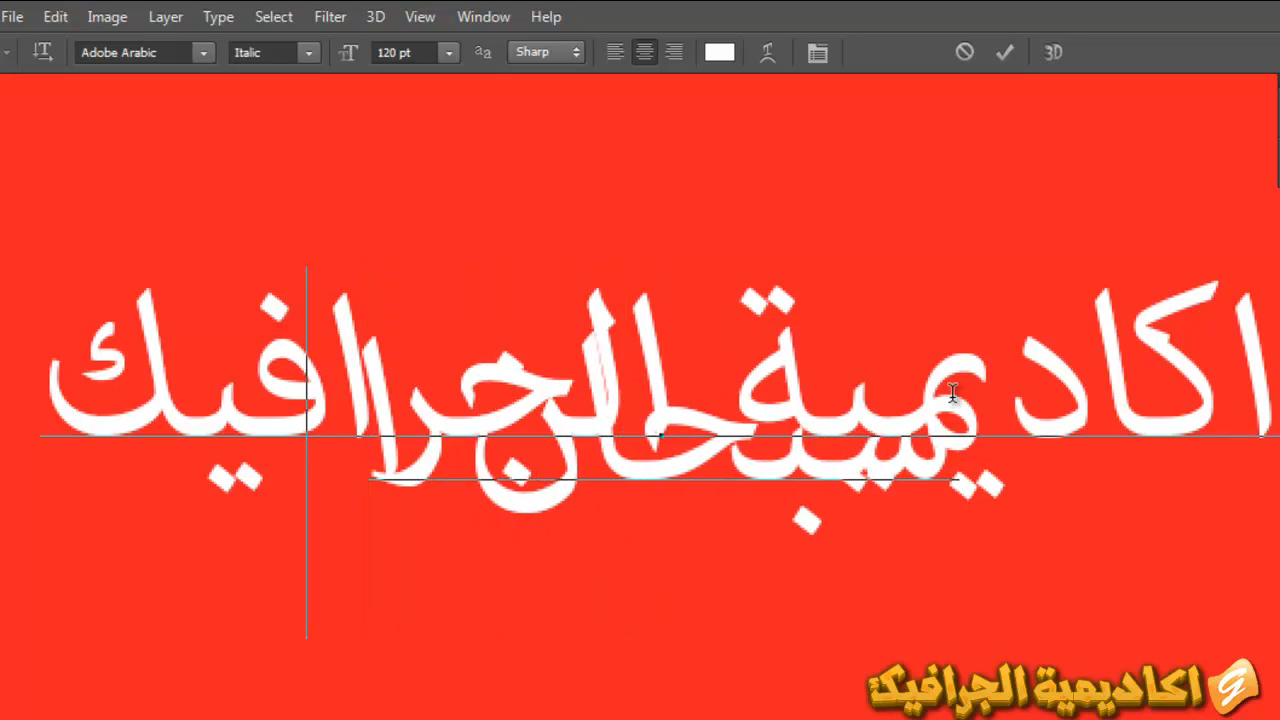
pyautogui.write('لله')
pyautogui.press('Return')
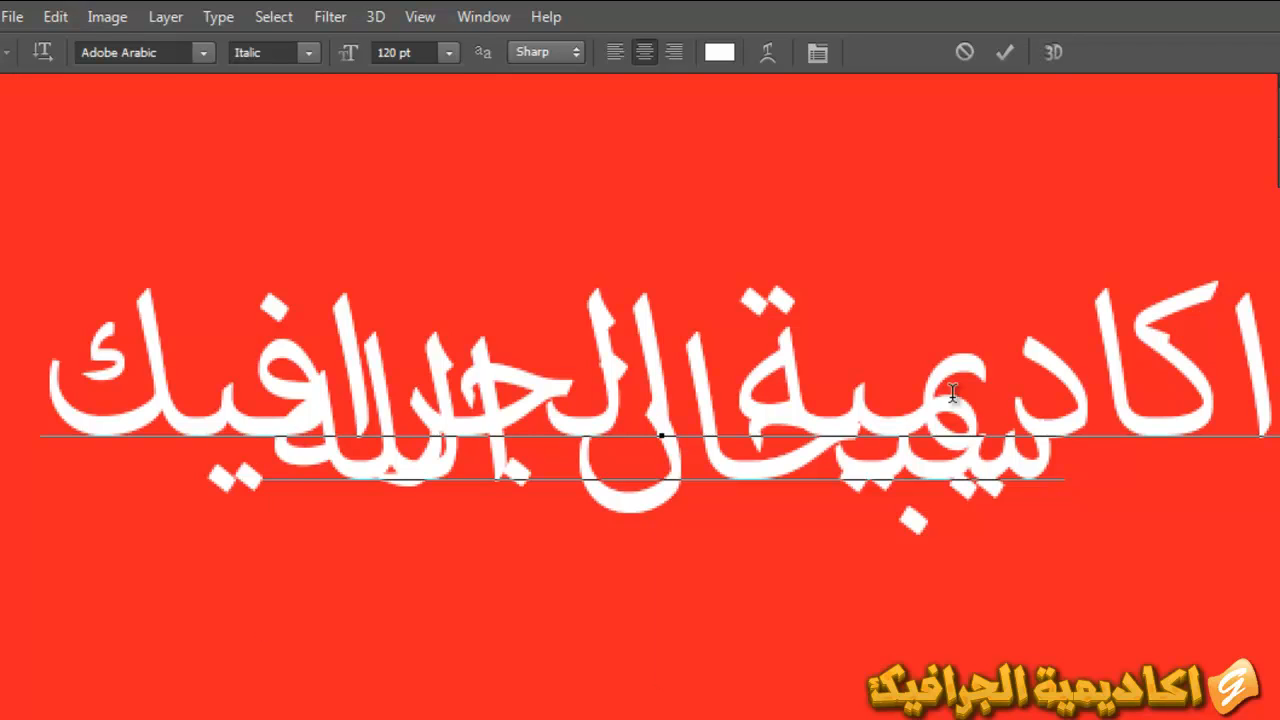
pyautogui.write('العظيم')
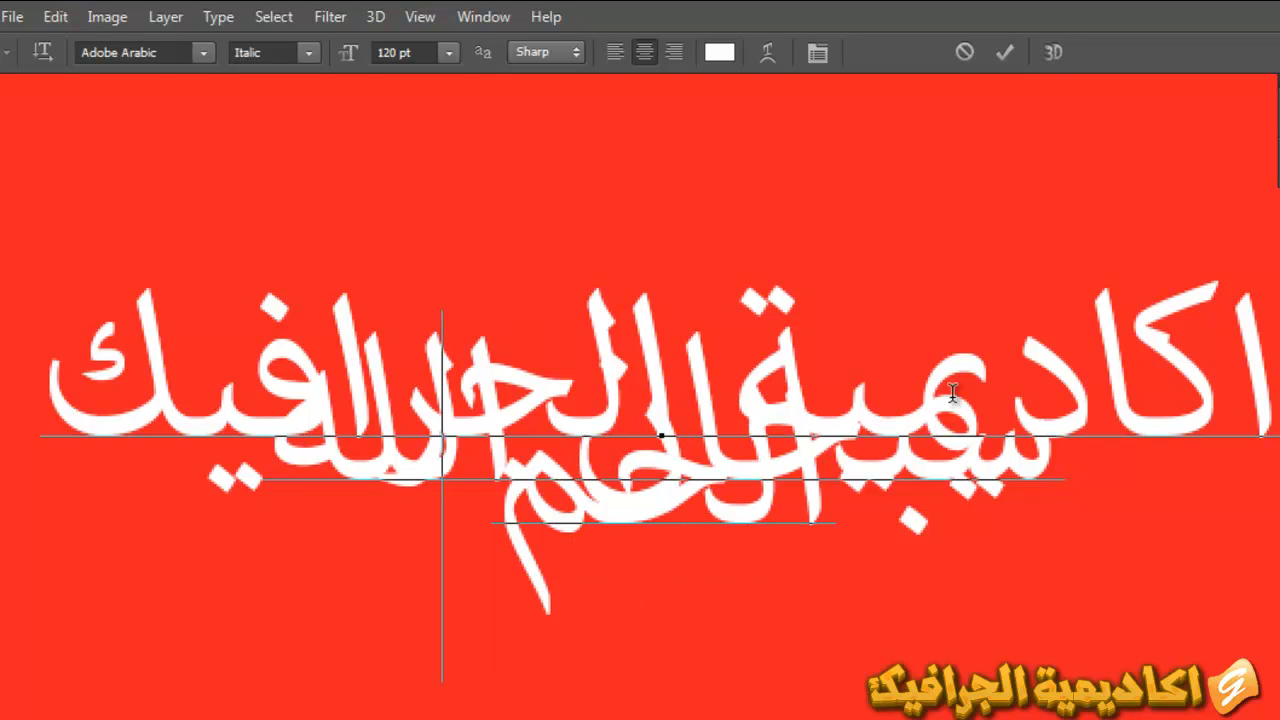
pyautogui.write('د لله')
# Select all three Arabic lines and set their leading to Auto and their tracking to 0 in the character settings
pyautogui.hotkey('ctrl', 'a')
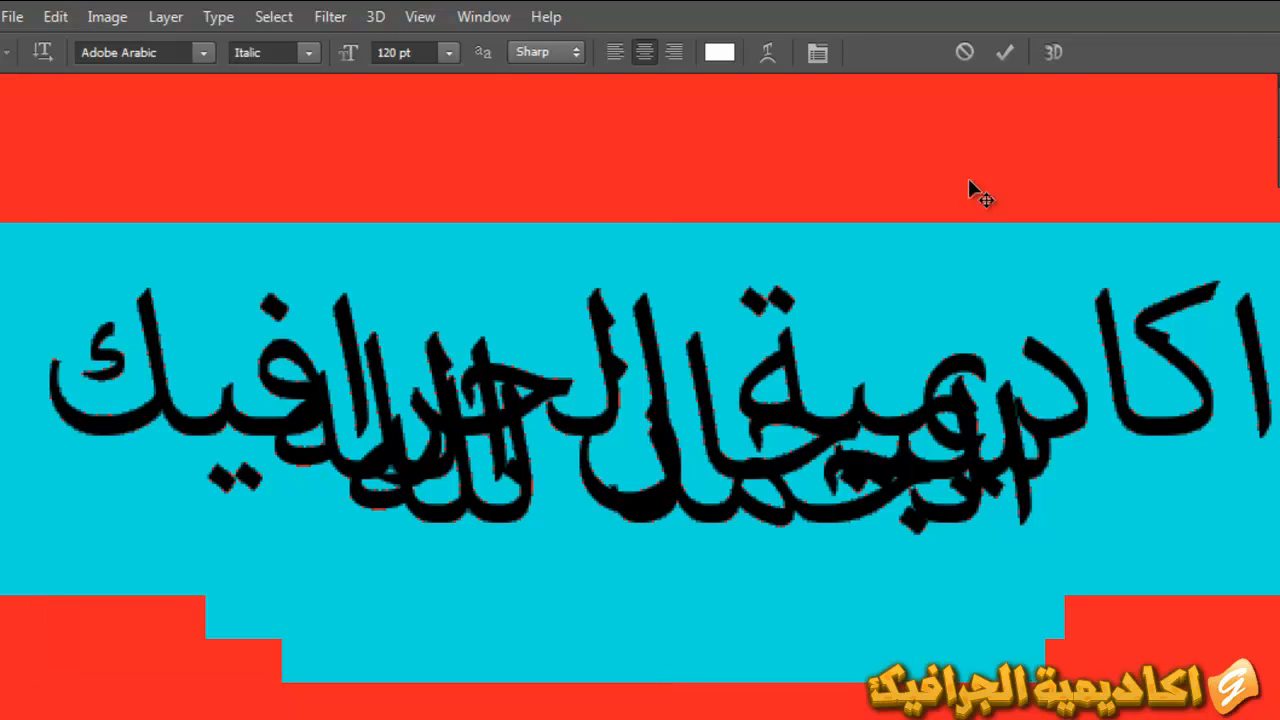
pyautogui.click(829, 50)
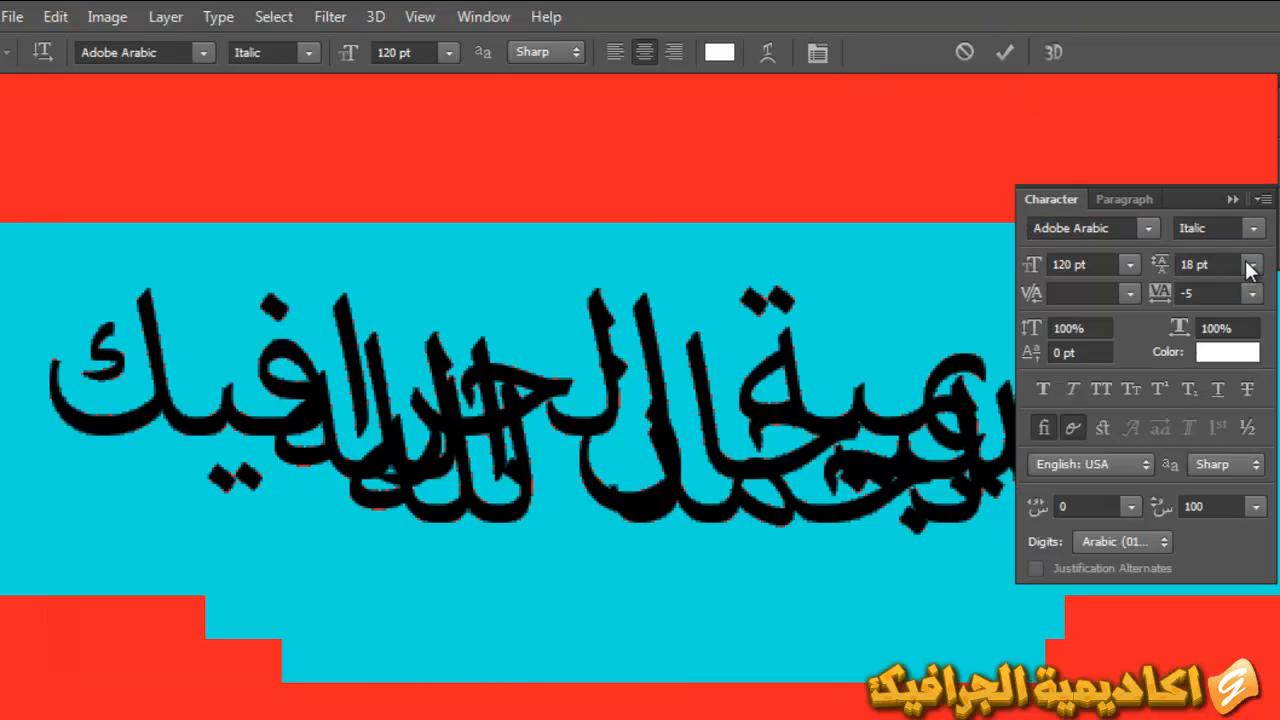
pyautogui.click(1252, 264)
pyautogui.click(1236, 293)
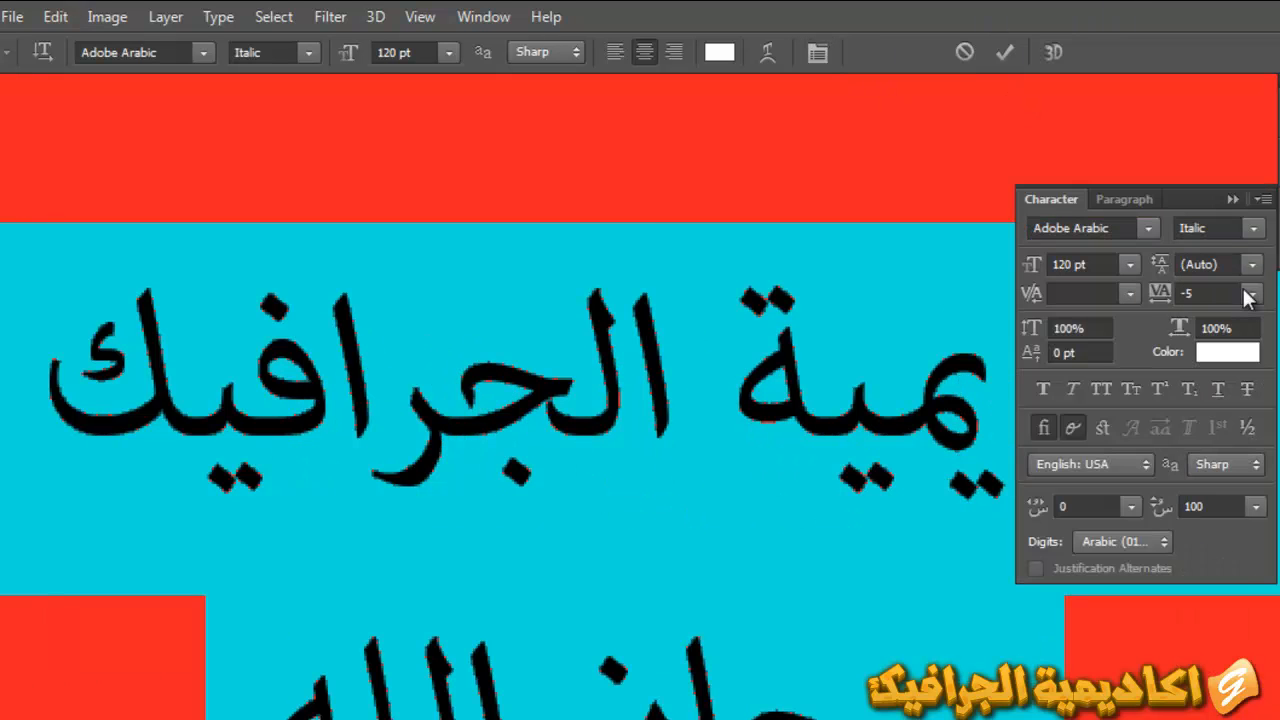
pyautogui.click(1252, 293)
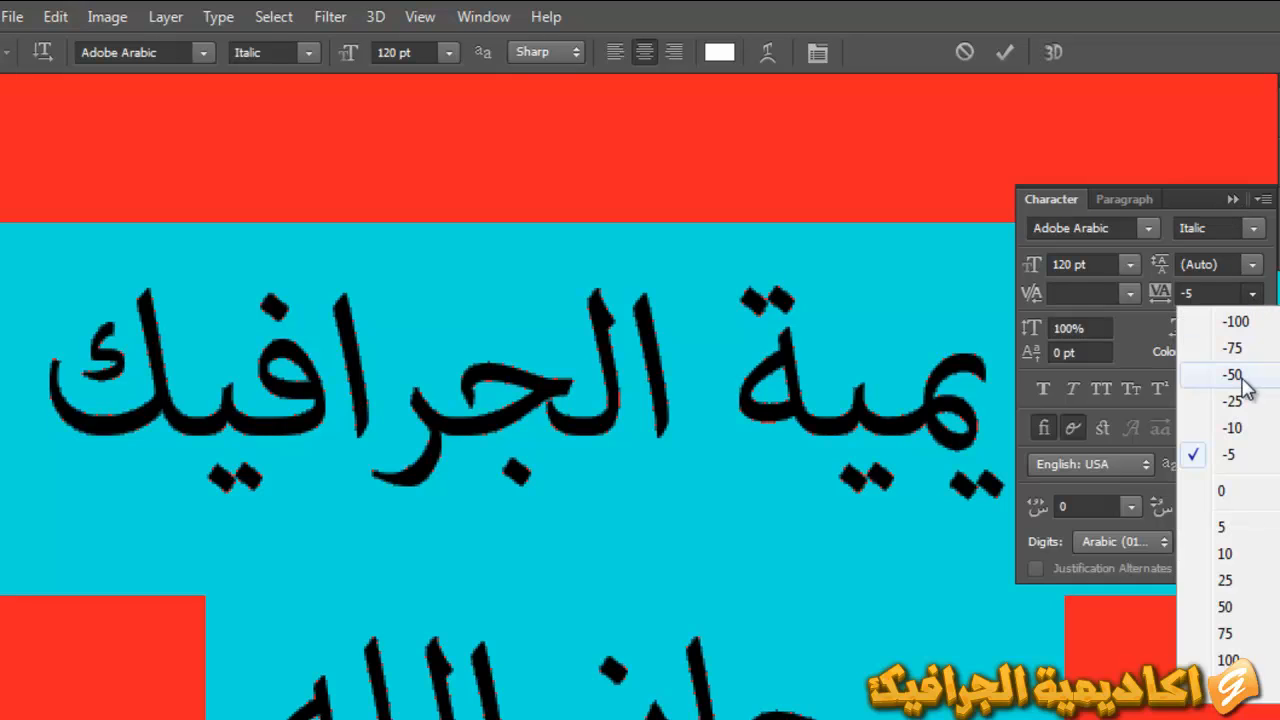
pyautogui.click(1248, 489)
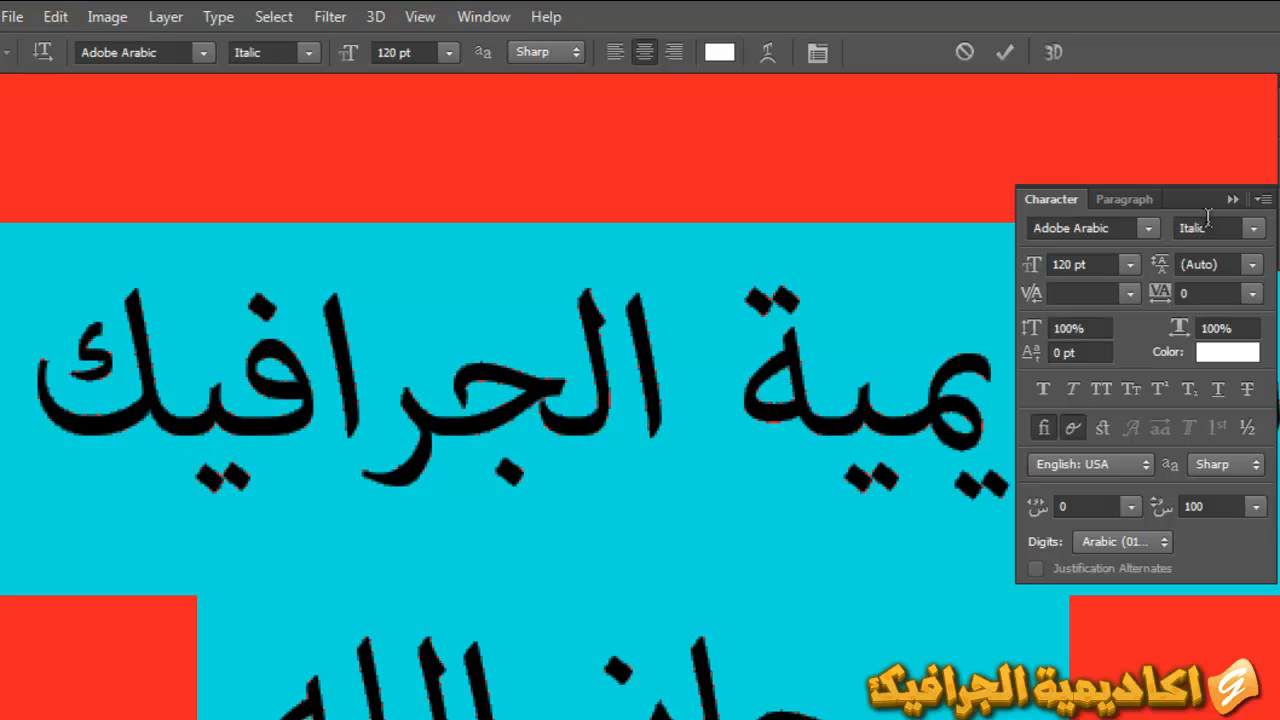
# Look at the paragraph settings, close the character settings and commit the text edit
pyautogui.click(1128, 198)
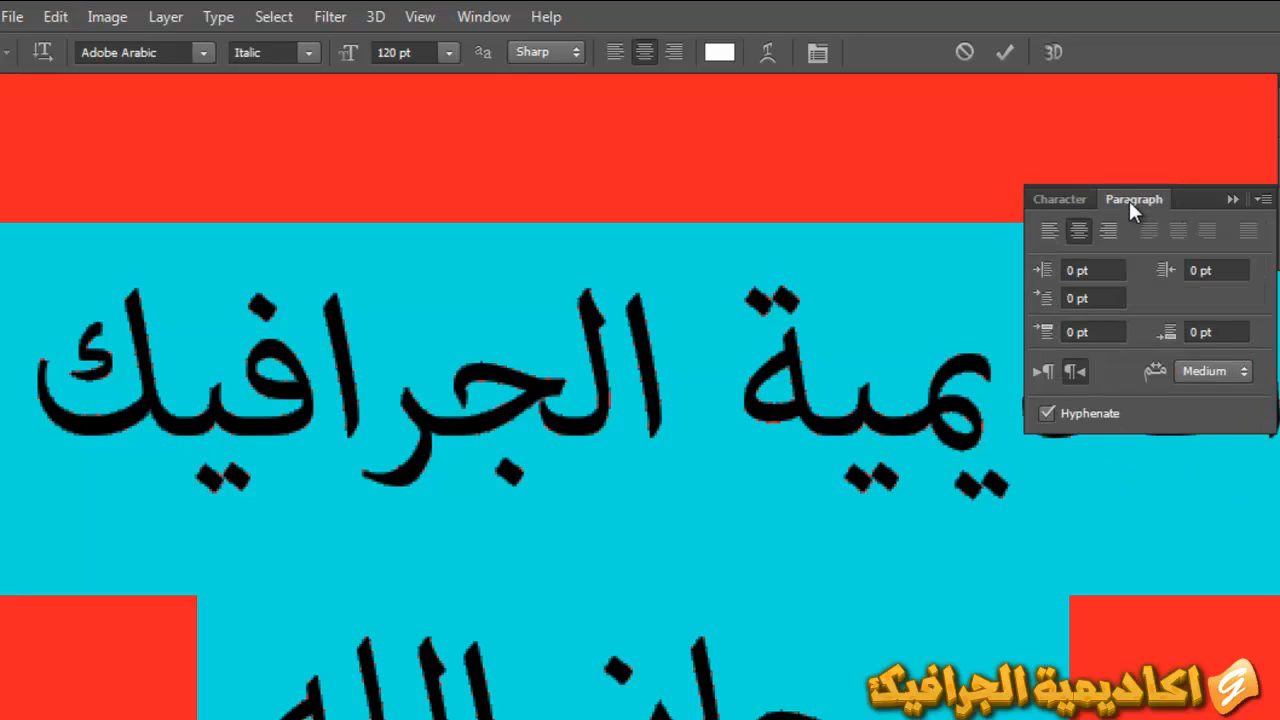
pyautogui.click(1058, 198)
pyautogui.click(1228, 199)
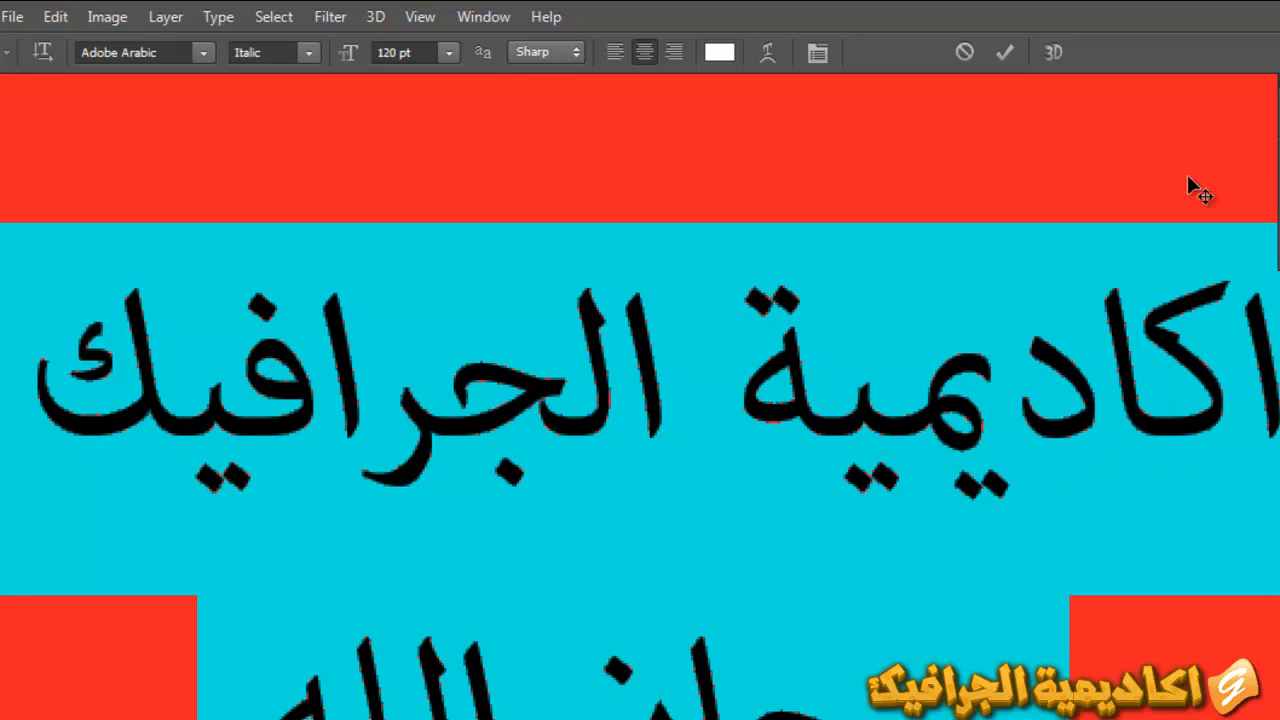
pyautogui.click(910, 388)
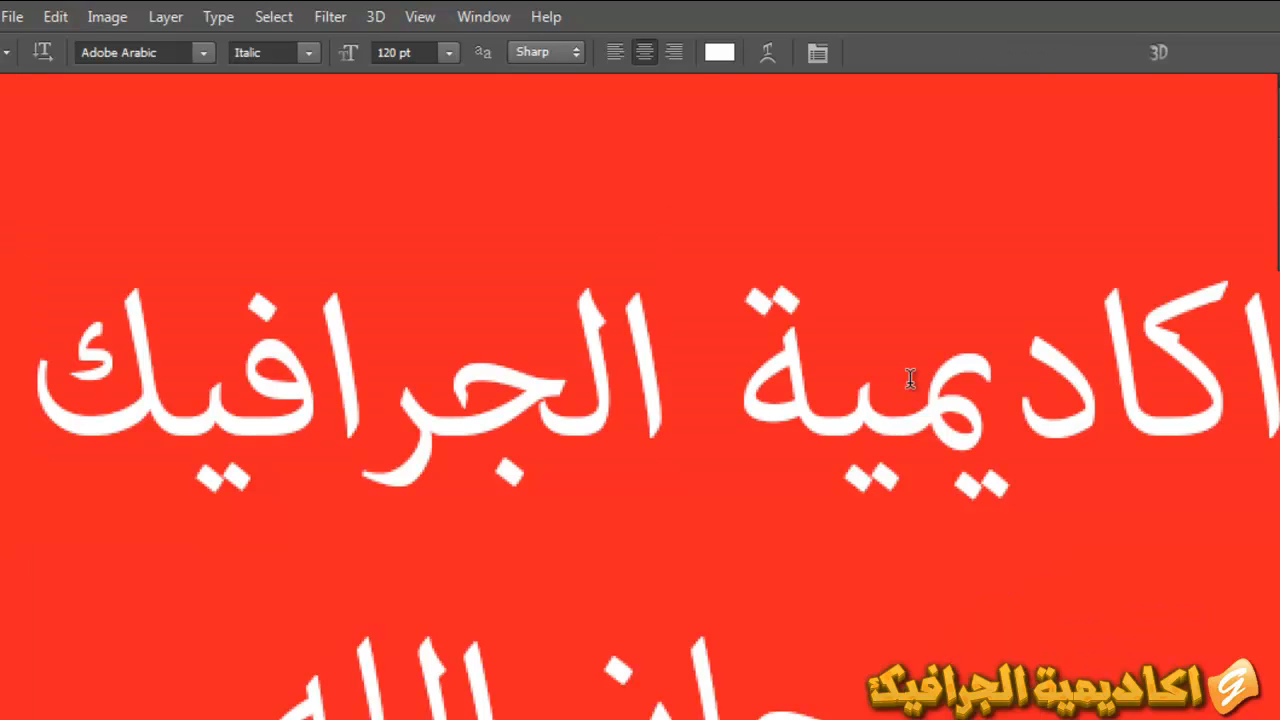
# Move the three-line Arabic text up to the upper edge of the red area
pyautogui.hotkey('ctrl', '-')
pyautogui.moveTo(978, 431); pyautogui.dragTo(863, 474)
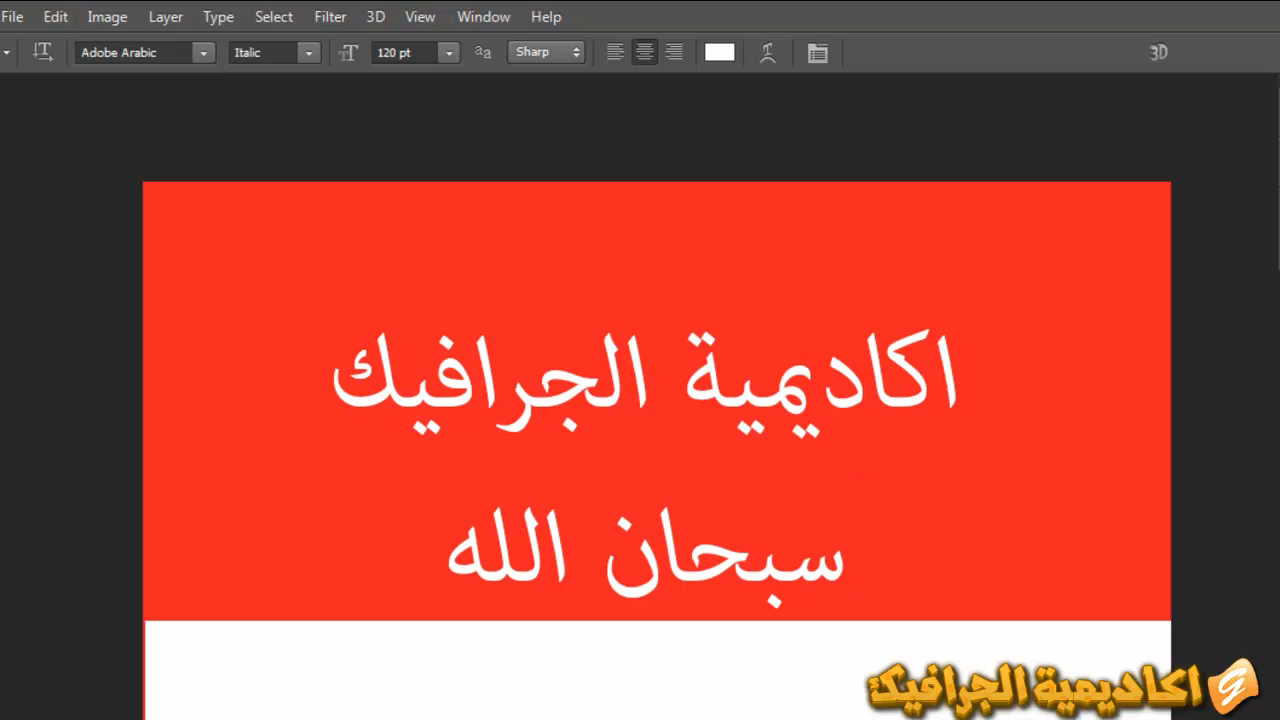
pyautogui.press('v')
pyautogui.moveTo(960, 719); pyautogui.dragTo(920, 574)
pyautogui.hotkey('ctrl', 'a')
pyautogui.hotkey('ctrl', 'd')
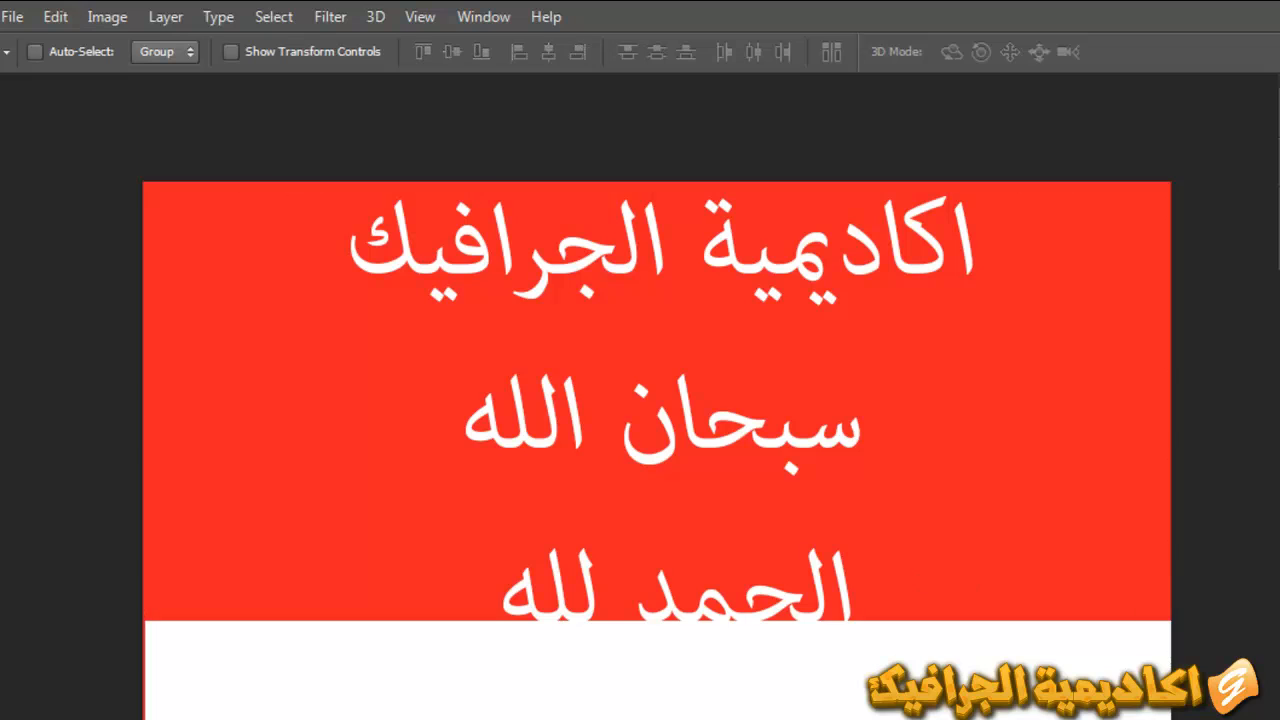
# Set the size of all three Arabic lines to 104 pt and commit the edit
pyautogui.press('t')
pyautogui.hotkey('ctrl', 'a')
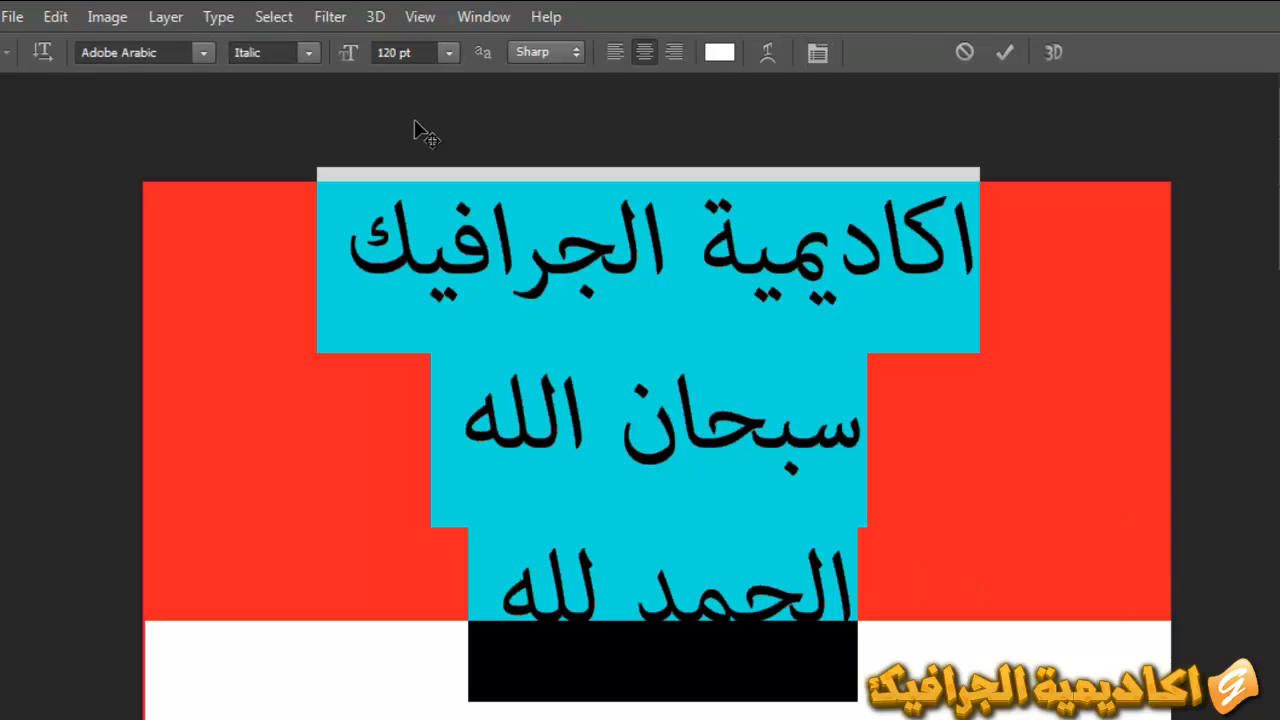
pyautogui.moveTo(349, 65); pyautogui.dragTo(331, 65)
pyautogui.moveTo(964, 655); pyautogui.dragTo(952, 657)
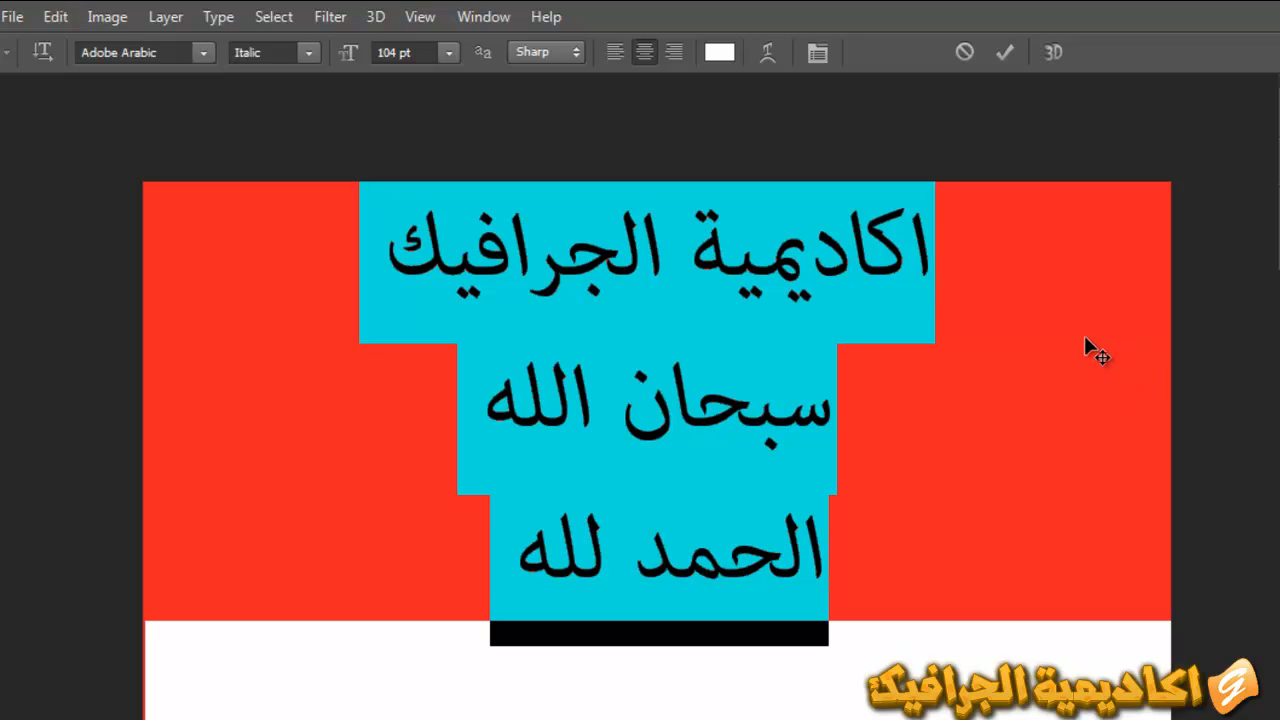
pyautogui.click(1004, 53)
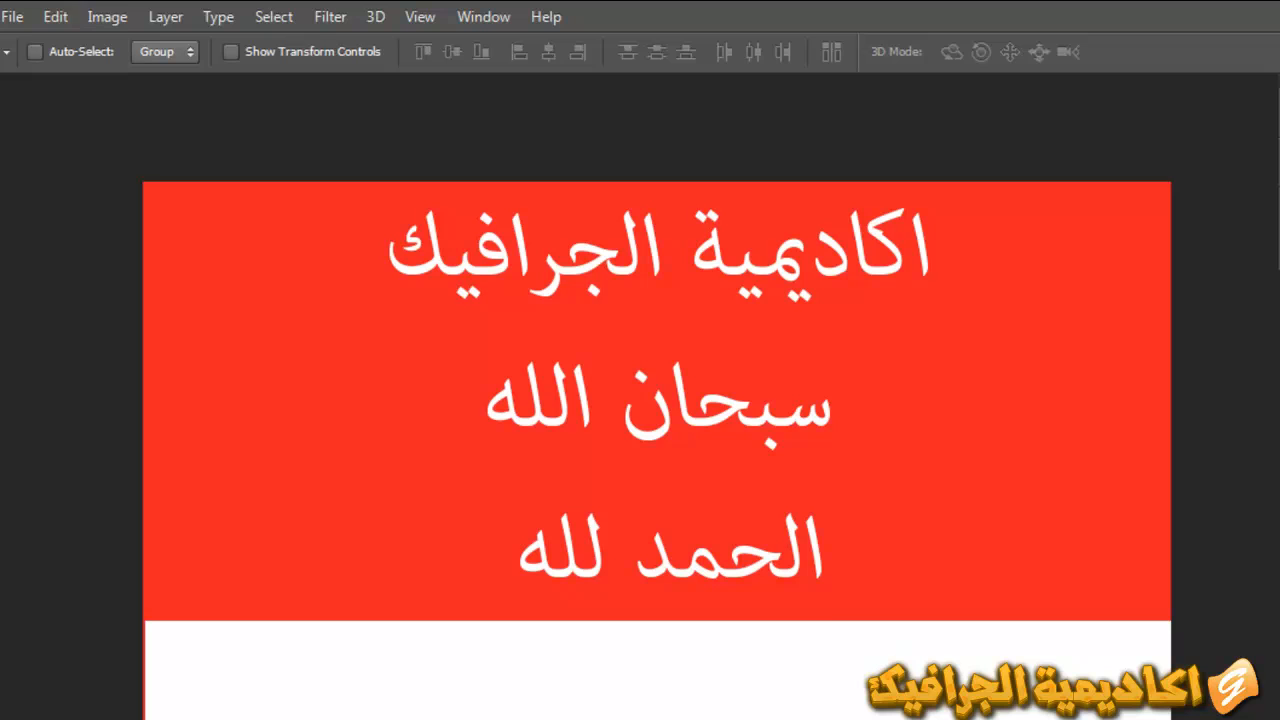
# Reopen the Arabic text layer with all its lines selected, leave it for the Move tool and select the lines for editing again
pyautogui.doubleClick(1276, 600)
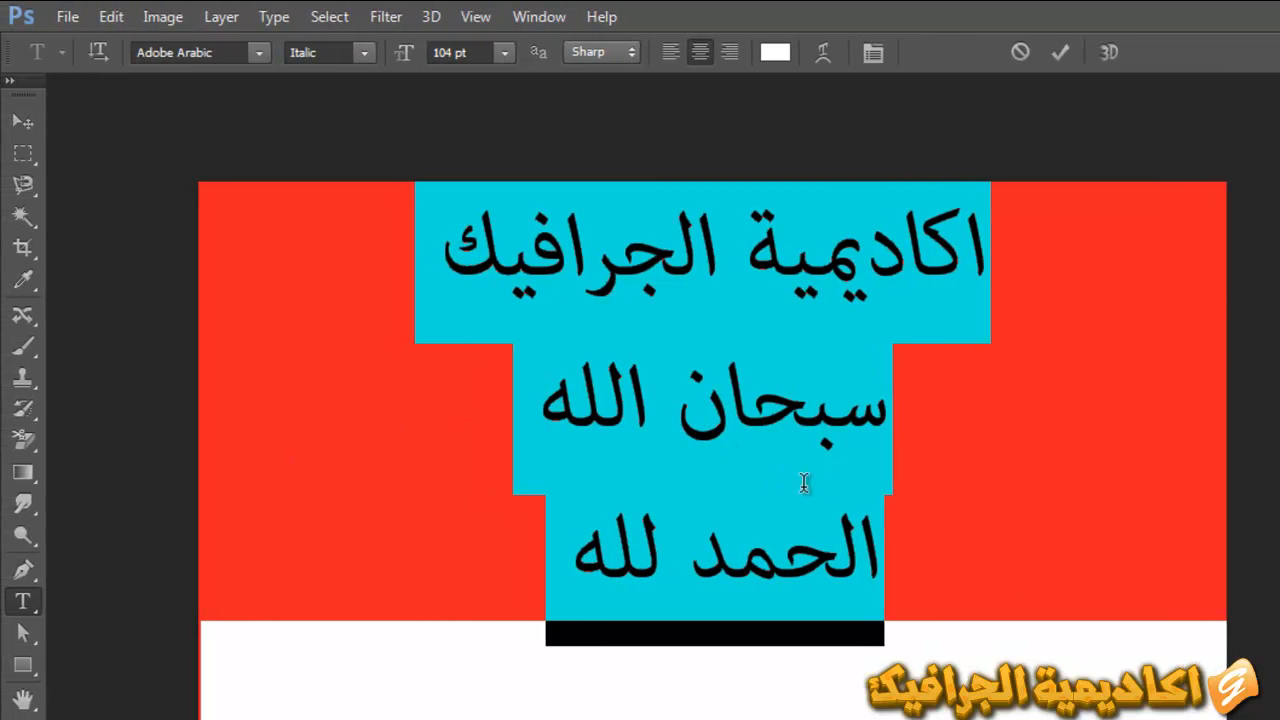
pyautogui.click(19, 128)
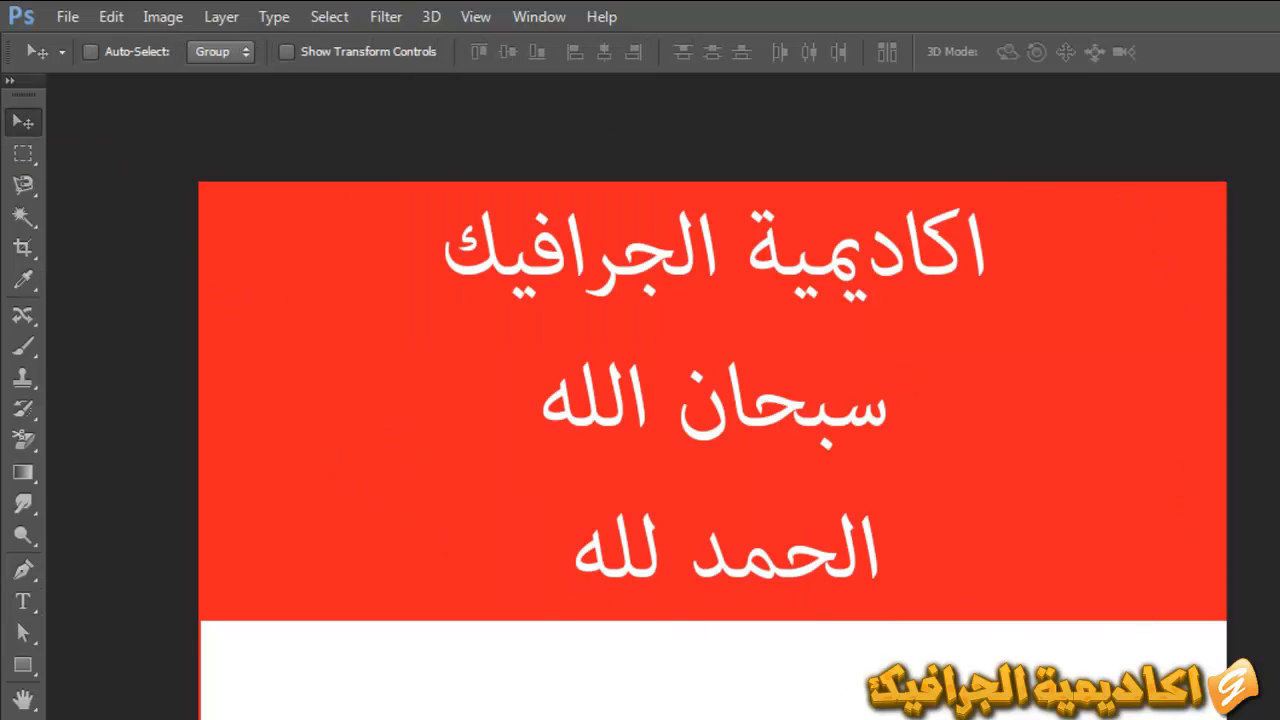
pyautogui.doubleClick(1279, 568)
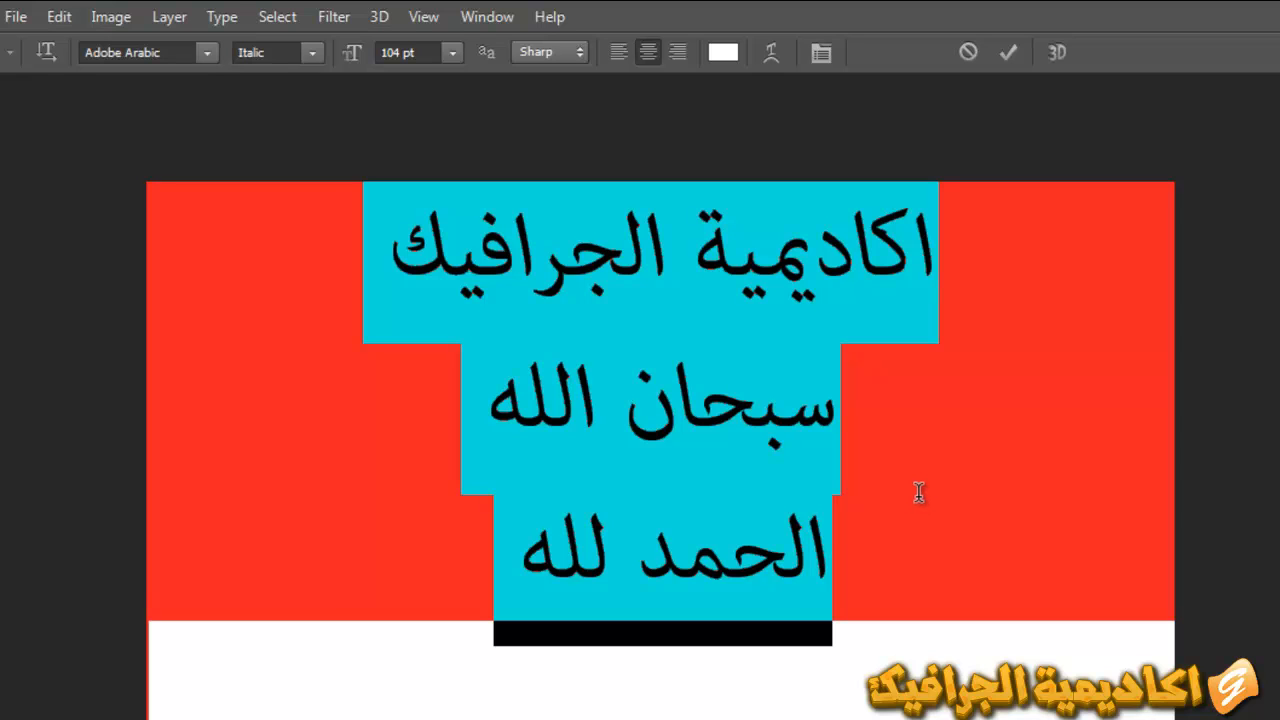
pyautogui.press('ctrl')
pyautogui.hotkey('ctrl', 'Return')
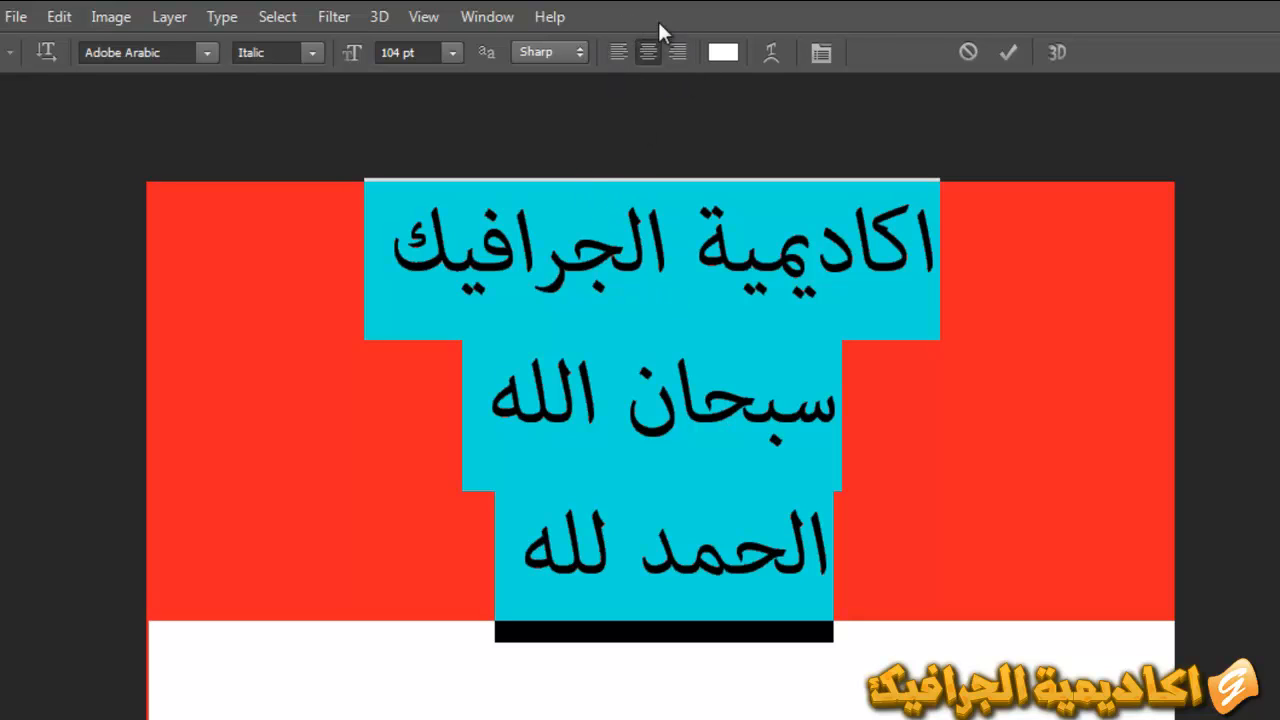
# Try left and right alignment on the selected Arabic lines and return them to centred alignment
pyautogui.click(617, 53)
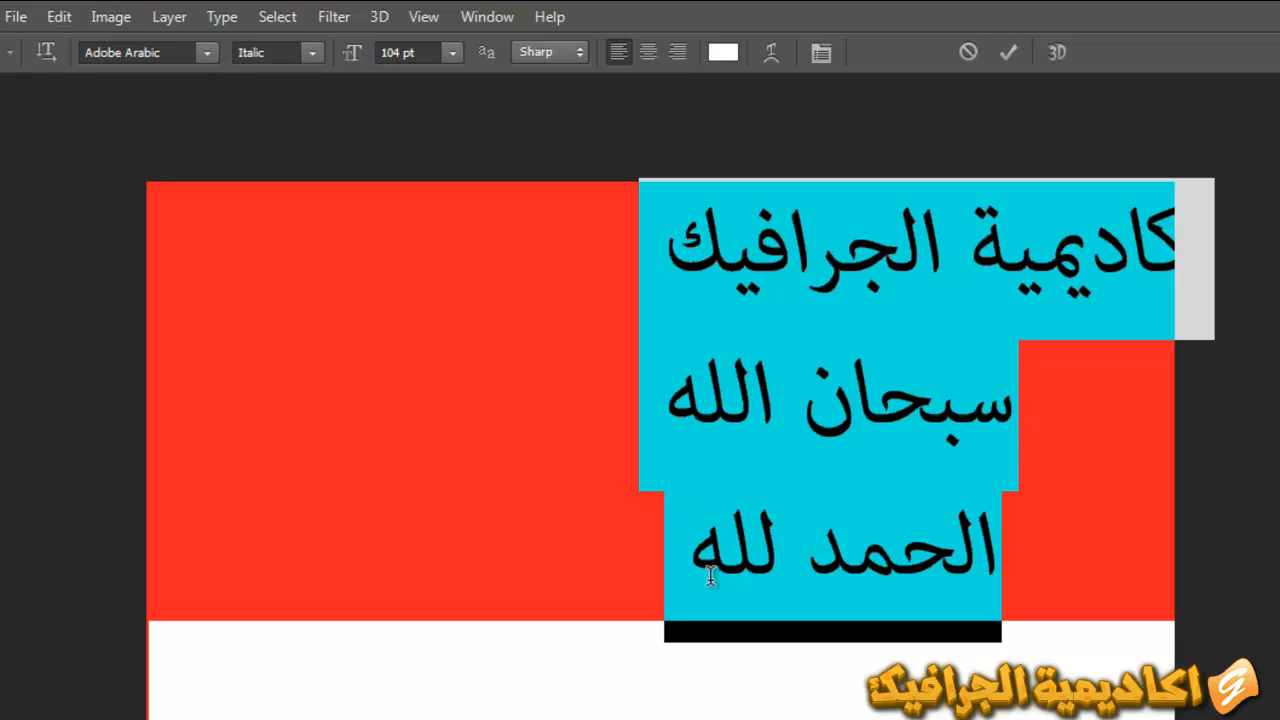
pyautogui.click(650, 53)
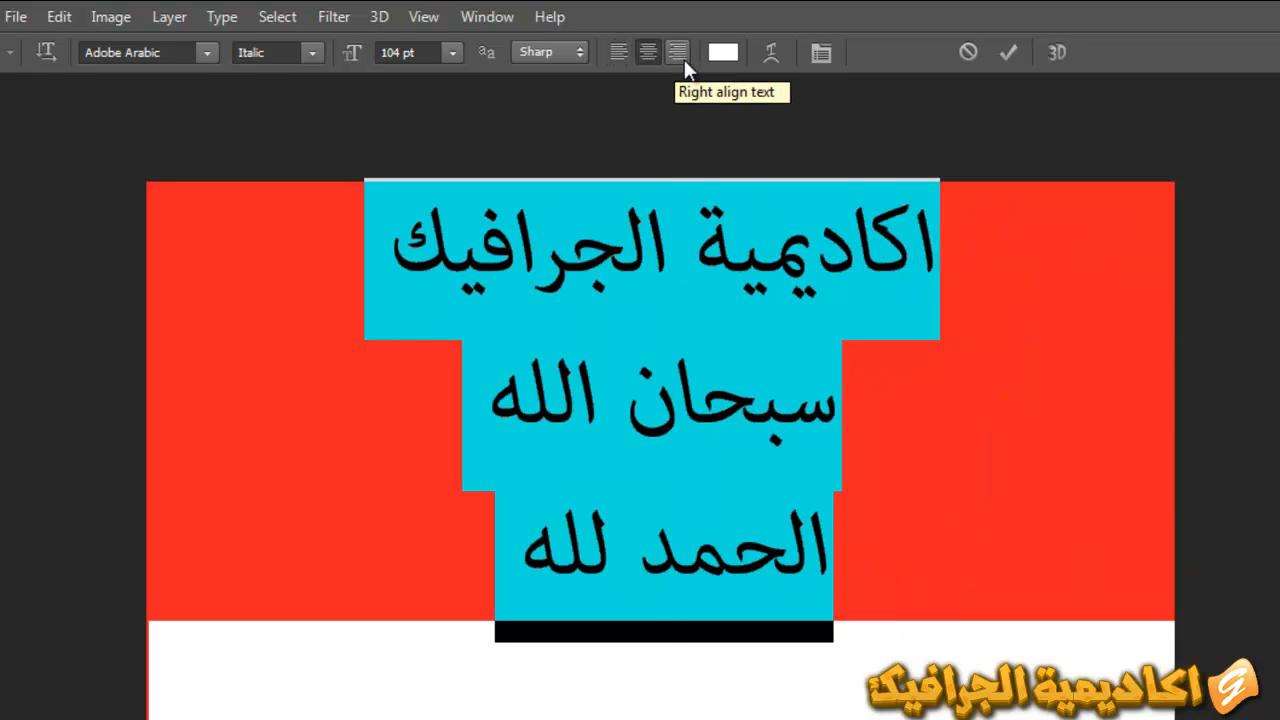
pyautogui.click(684, 59)
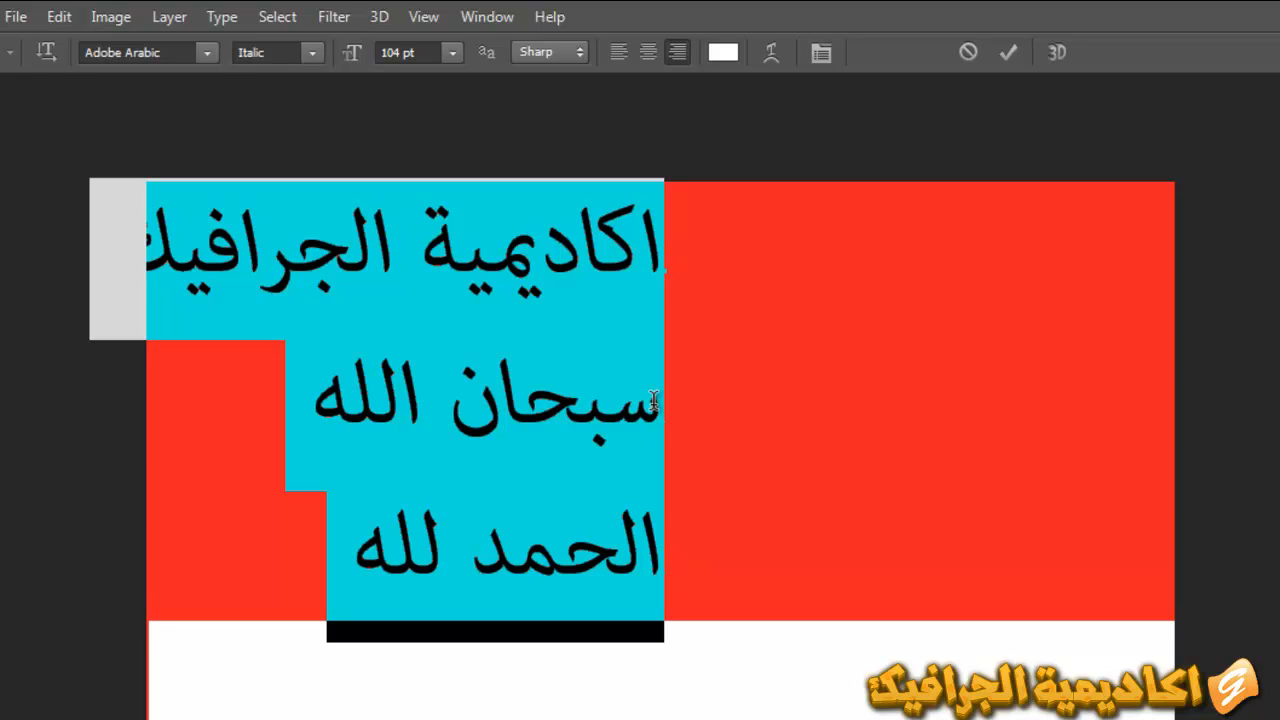
pyautogui.click(649, 53)
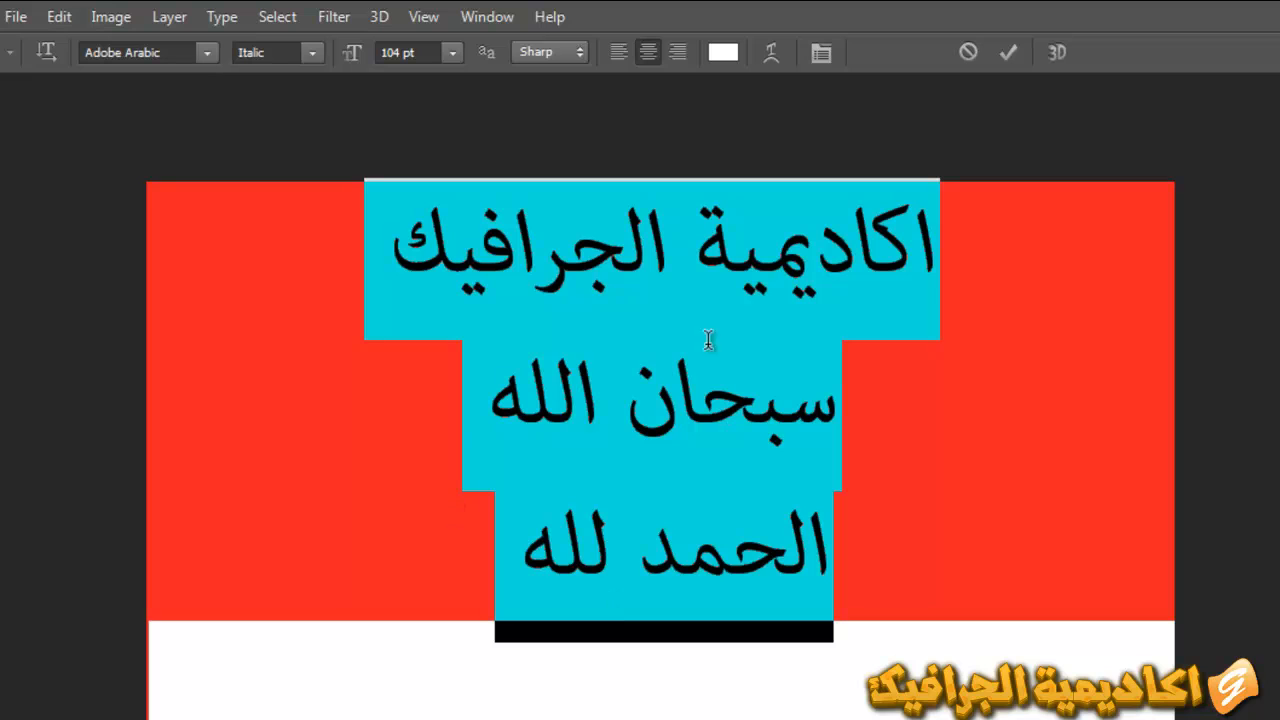
pyautogui.click(620, 53)
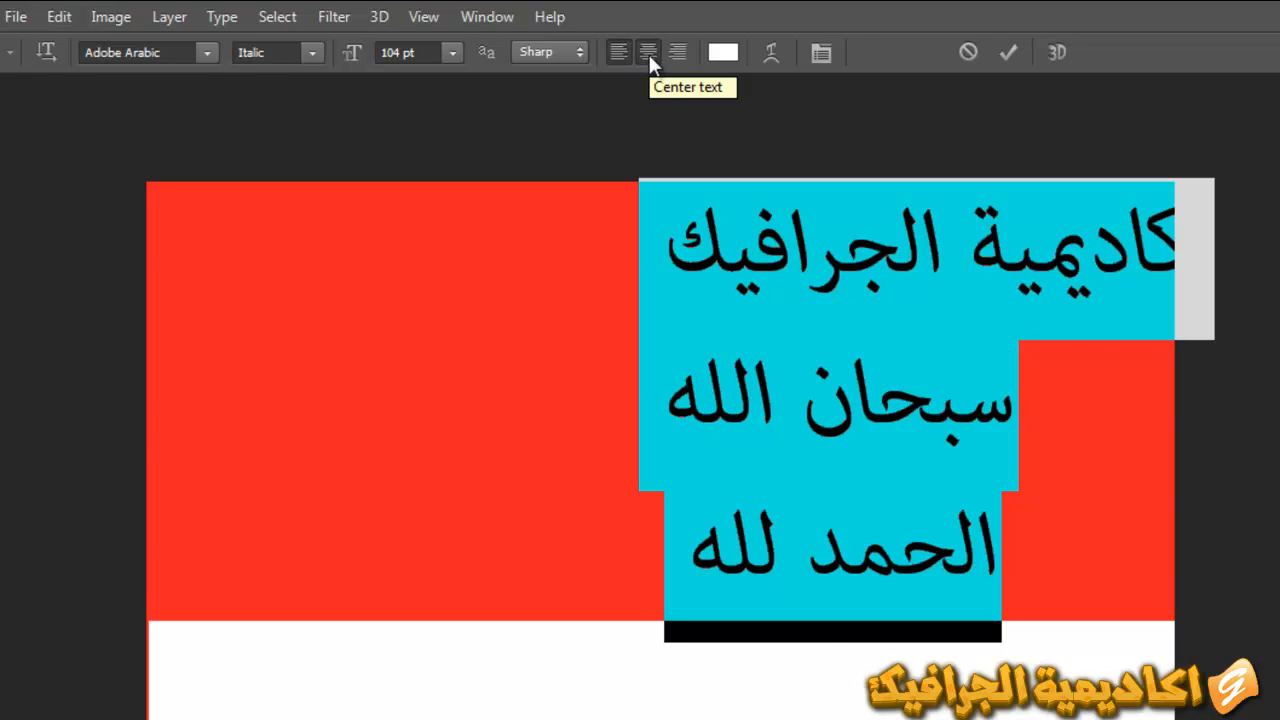
pyautogui.click(648, 52)
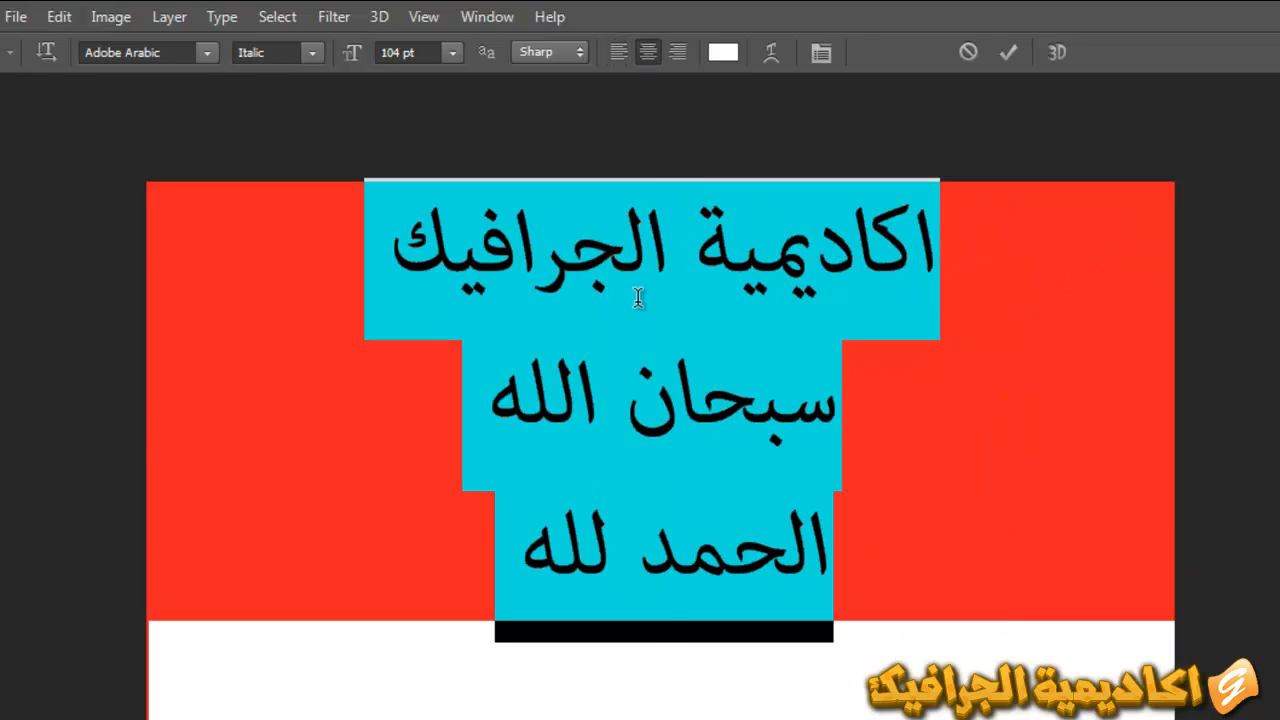
# Change the selected text's colour, trying a bright purple before accepting a golden yellow
pyautogui.click(723, 52)
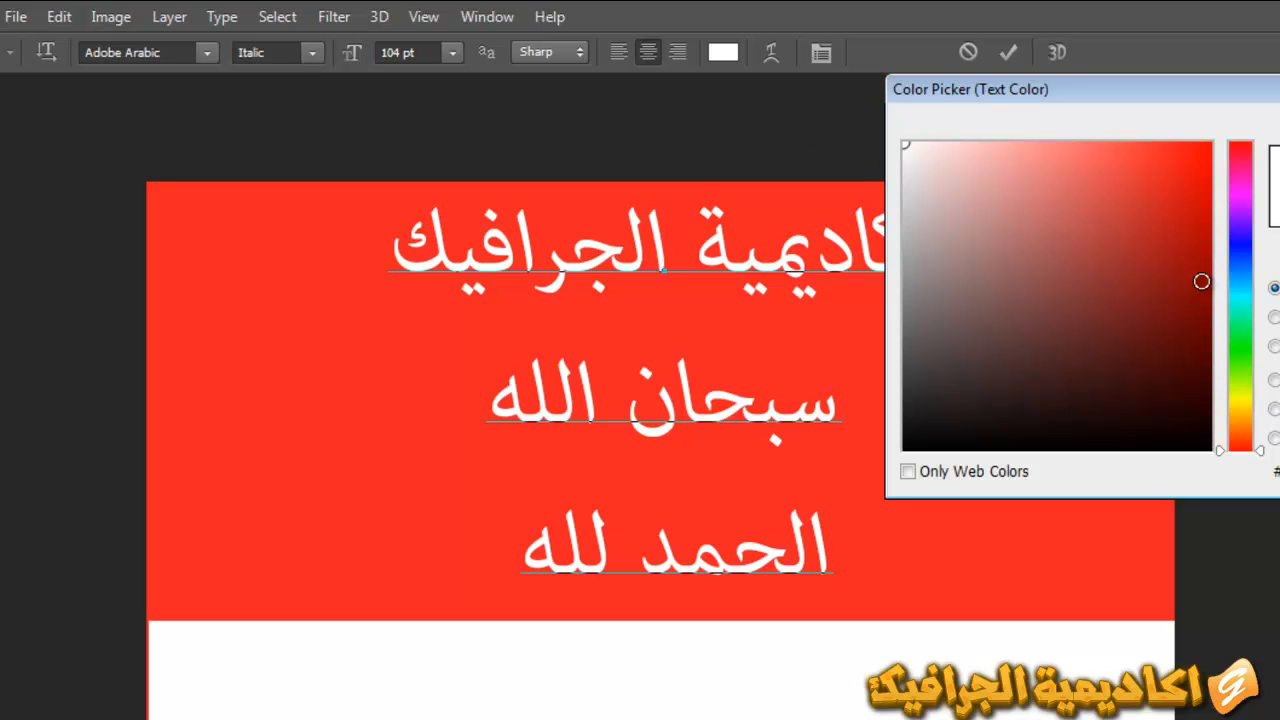
pyautogui.click(1240, 220)
pyautogui.moveTo(1186, 192); pyautogui.dragTo(1230, 130)
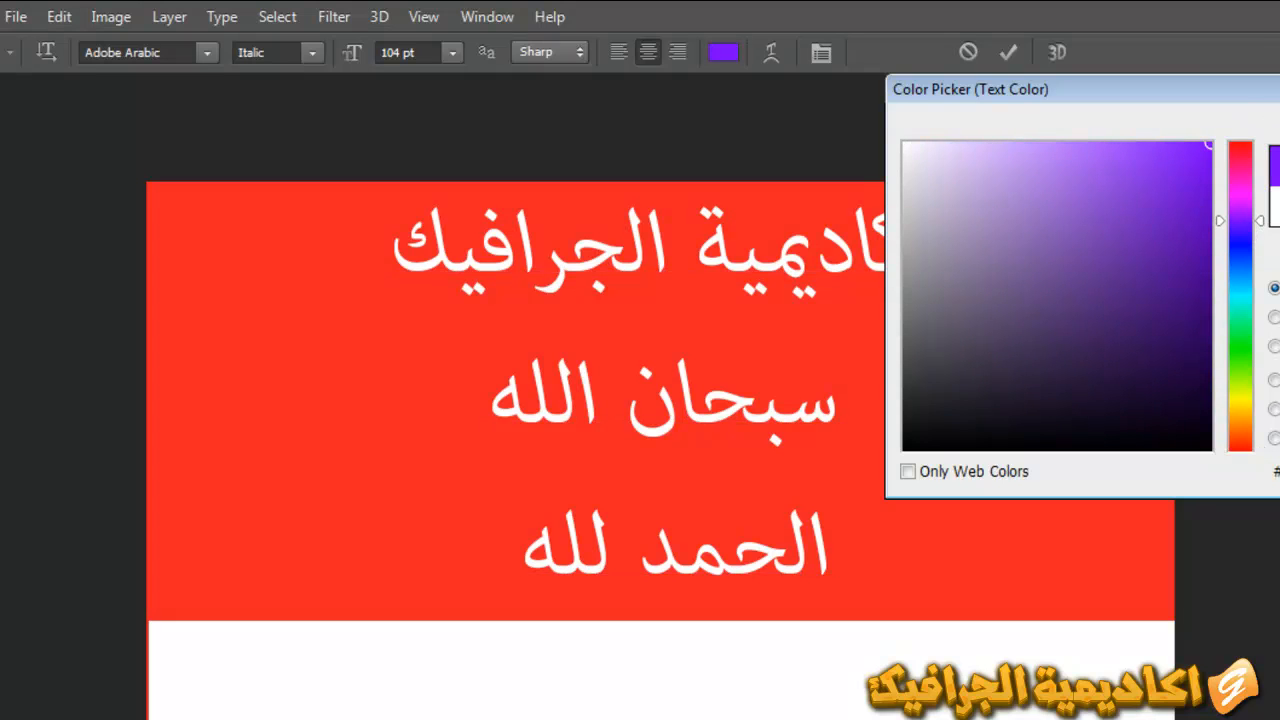
pyautogui.click(1238, 382)
pyautogui.moveTo(1233, 398); pyautogui.dragTo(1238, 408)
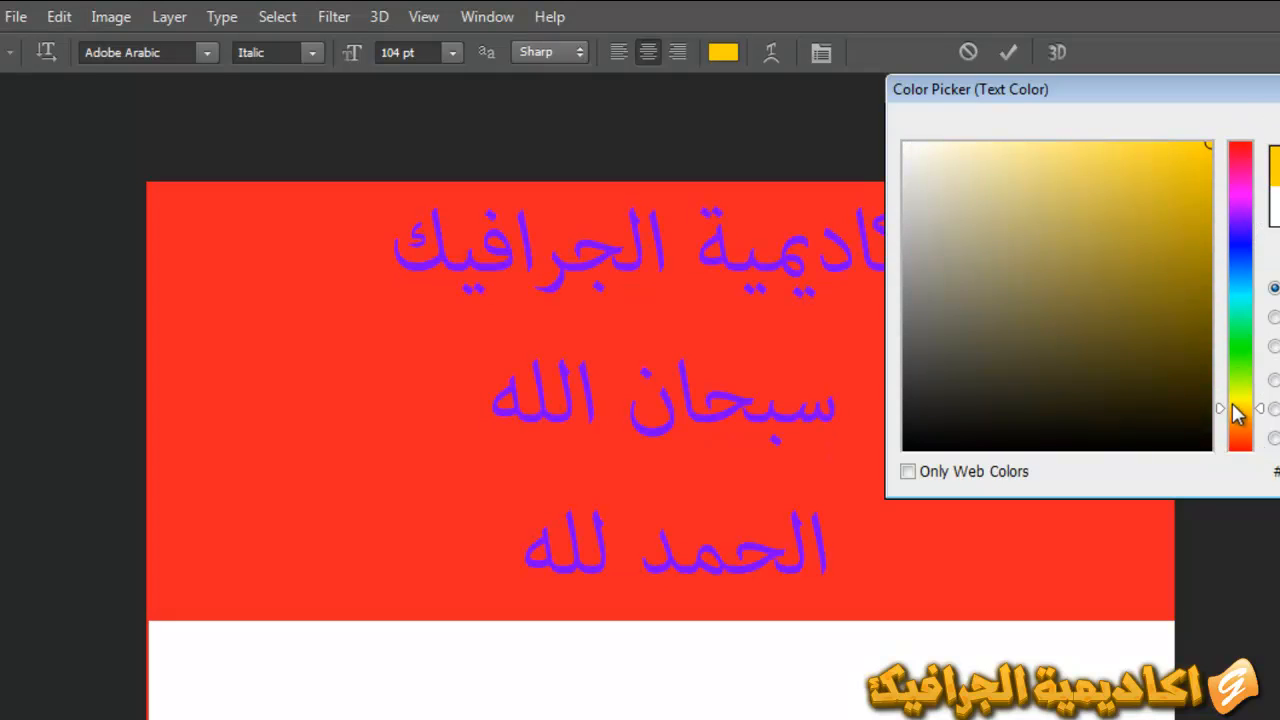
pyautogui.press('Return')
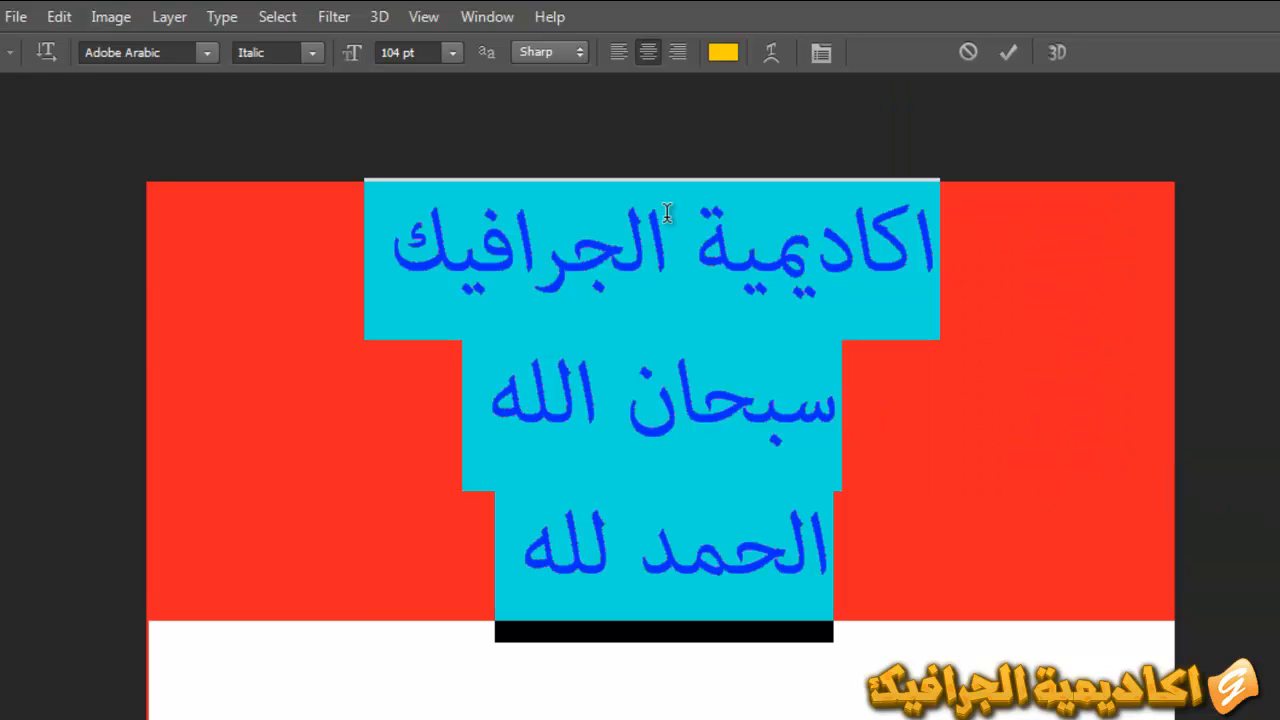
# Warp the selected Arabic lines with the Arc style
pyautogui.click(773, 59)
pyautogui.moveTo(920, 263); pyautogui.dragTo(1084, 138)
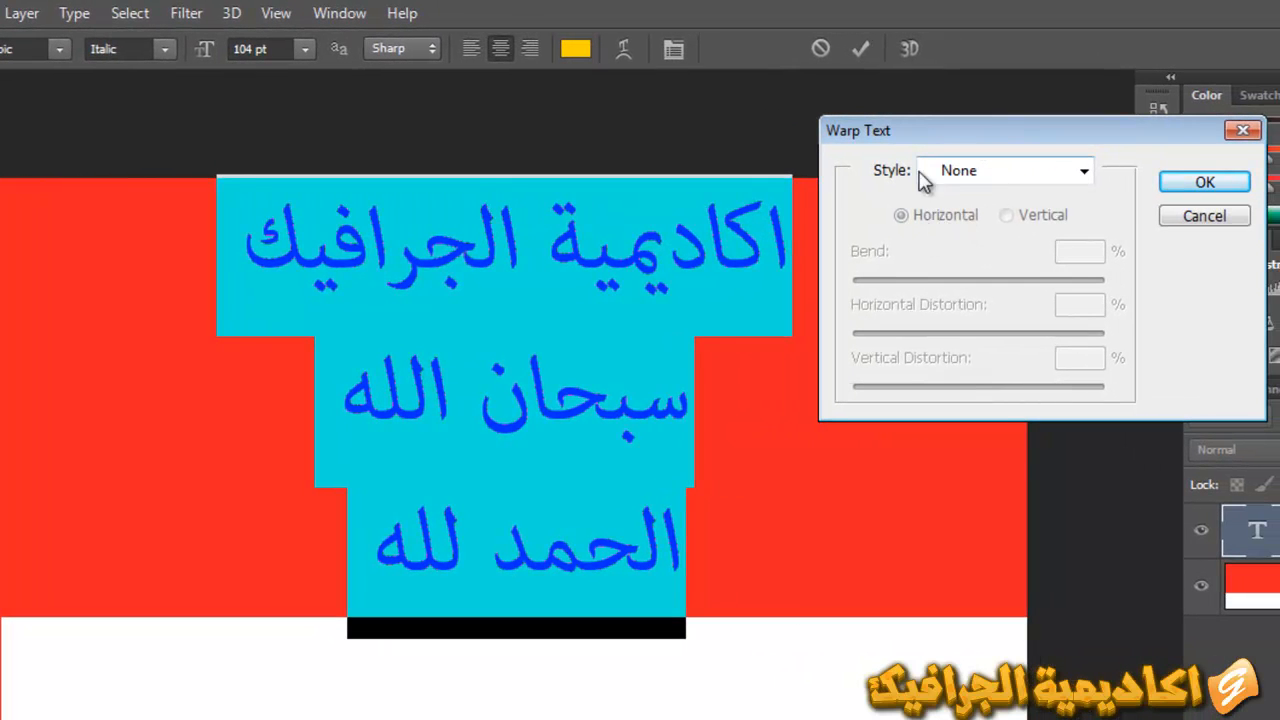
pyautogui.click(1084, 172)
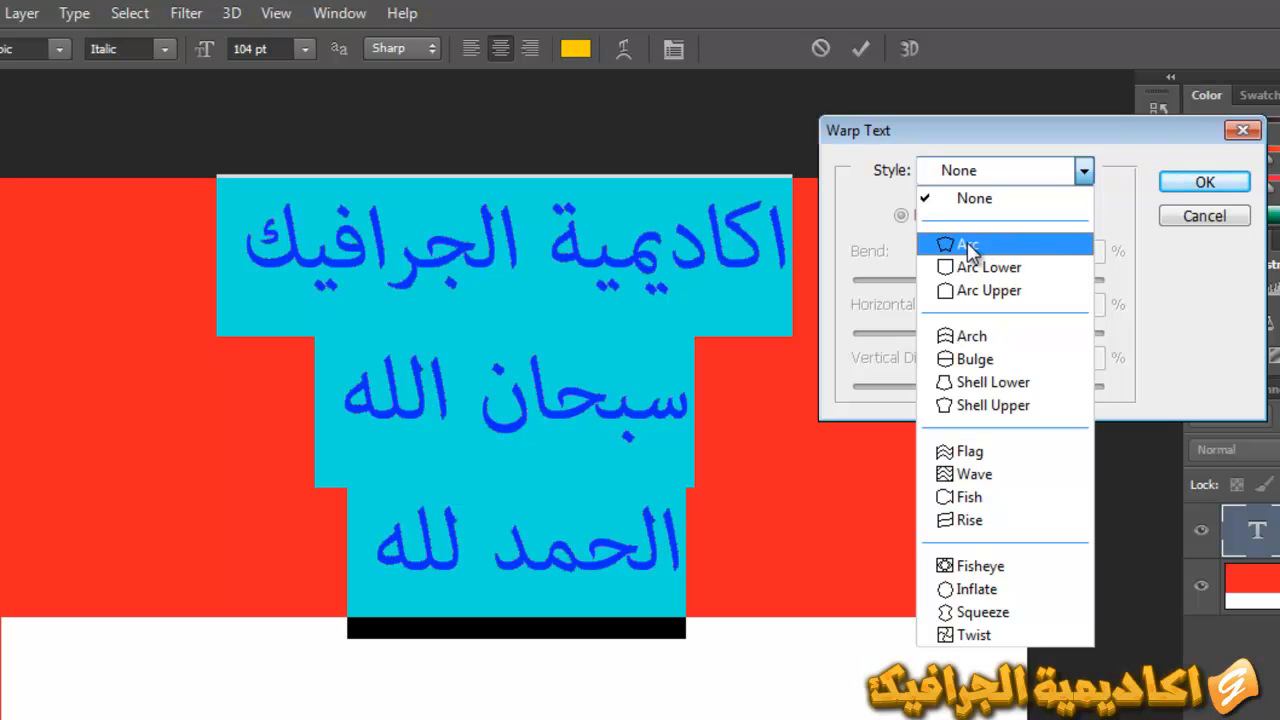
pyautogui.click(967, 245)
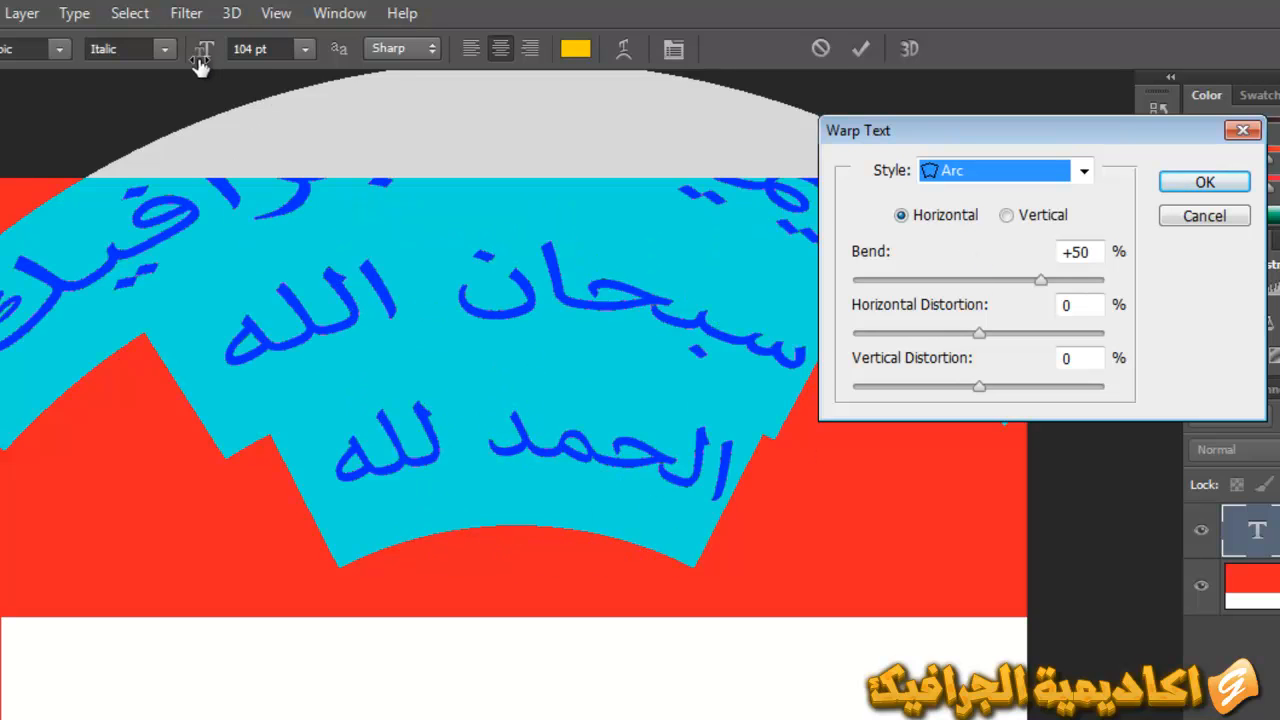
# Set the Arc warp's bend to +24%, horizontal distortion to -20% and vertical distortion to +40%
pyautogui.moveTo(1006, 143); pyautogui.dragTo(1138, 207)
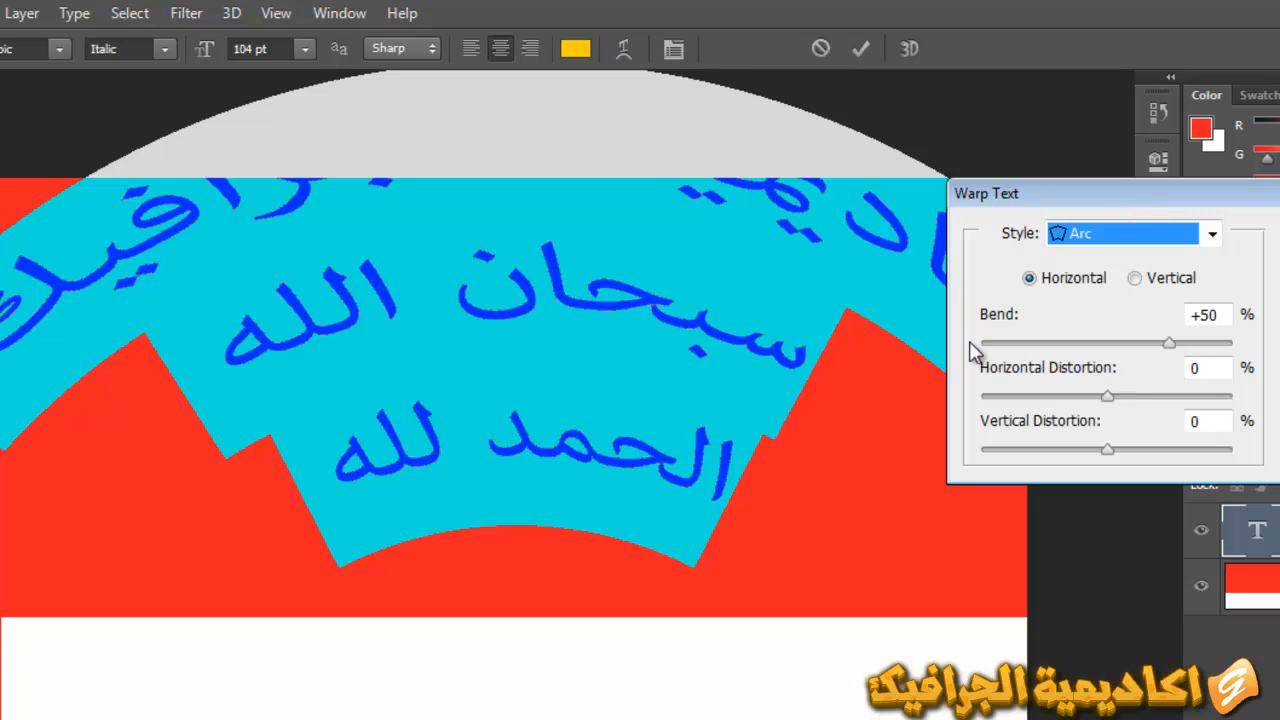
pyautogui.moveTo(1169, 345); pyautogui.dragTo(1138, 356)
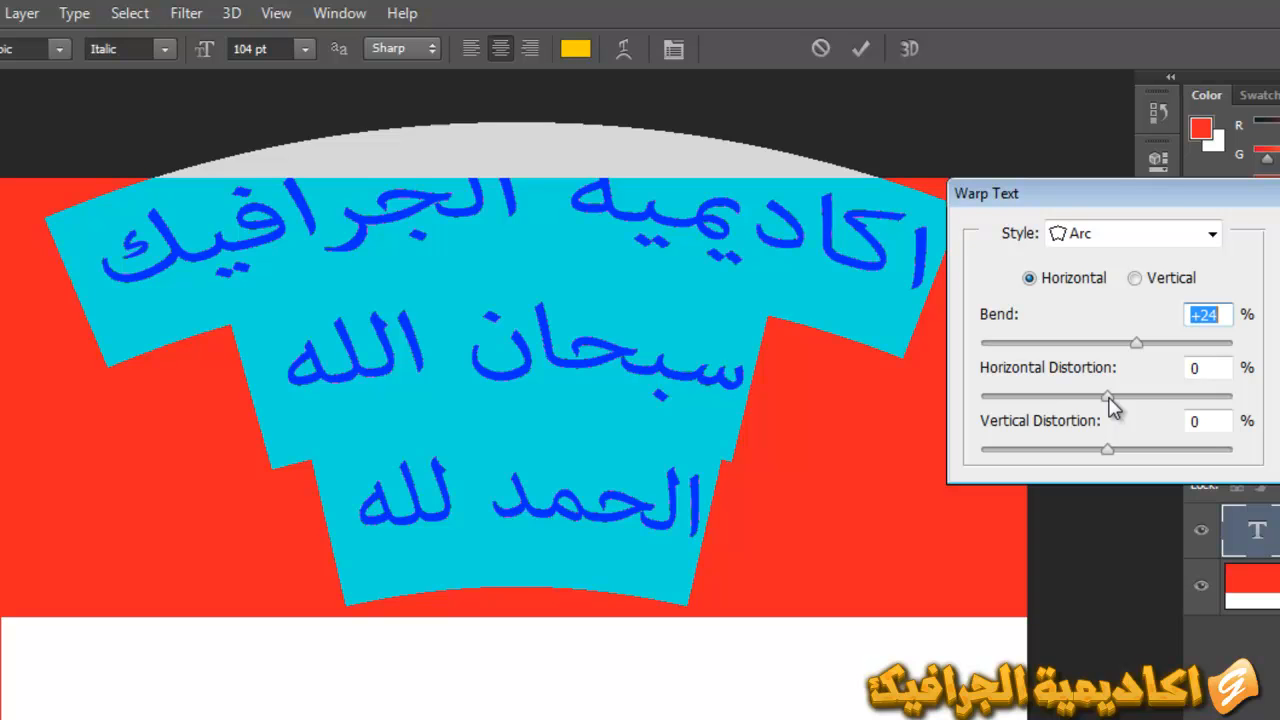
pyautogui.moveTo(1109, 396); pyautogui.dragTo(1160, 458)
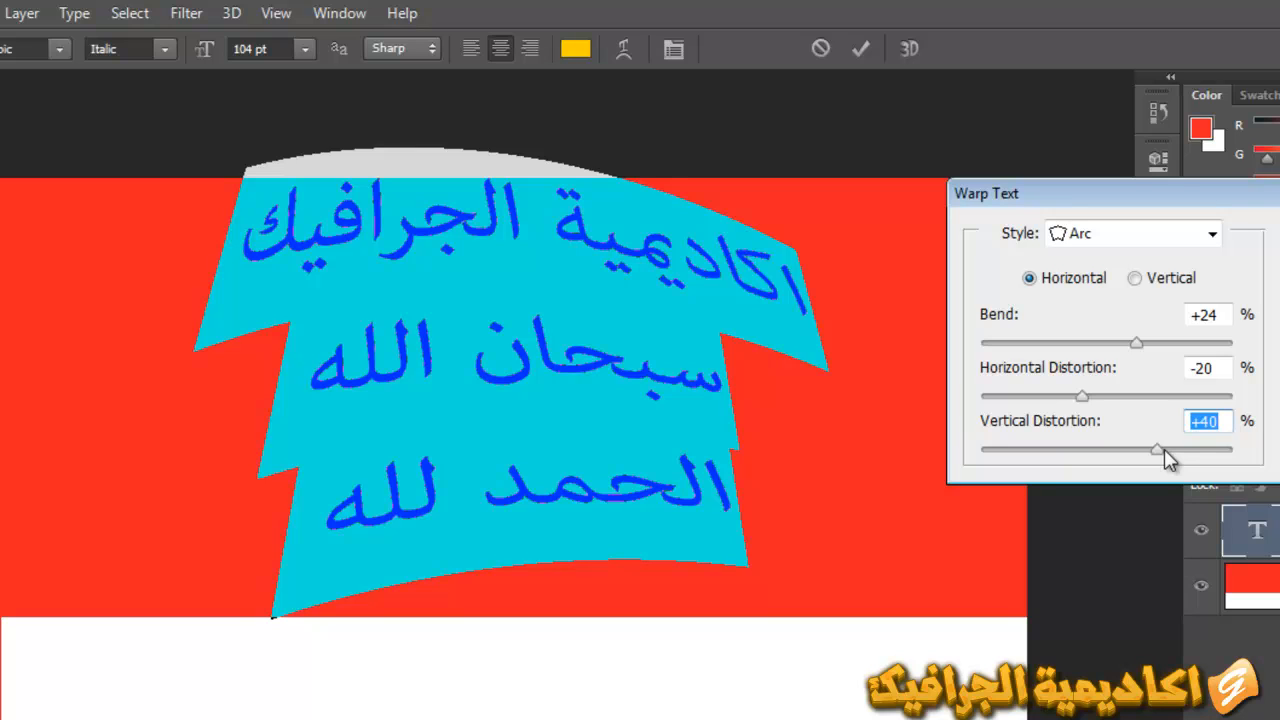
# Switch the Arc warp to Vertical and set its bend to +1% and horizontal distortion to +38%
pyautogui.click(1135, 280)
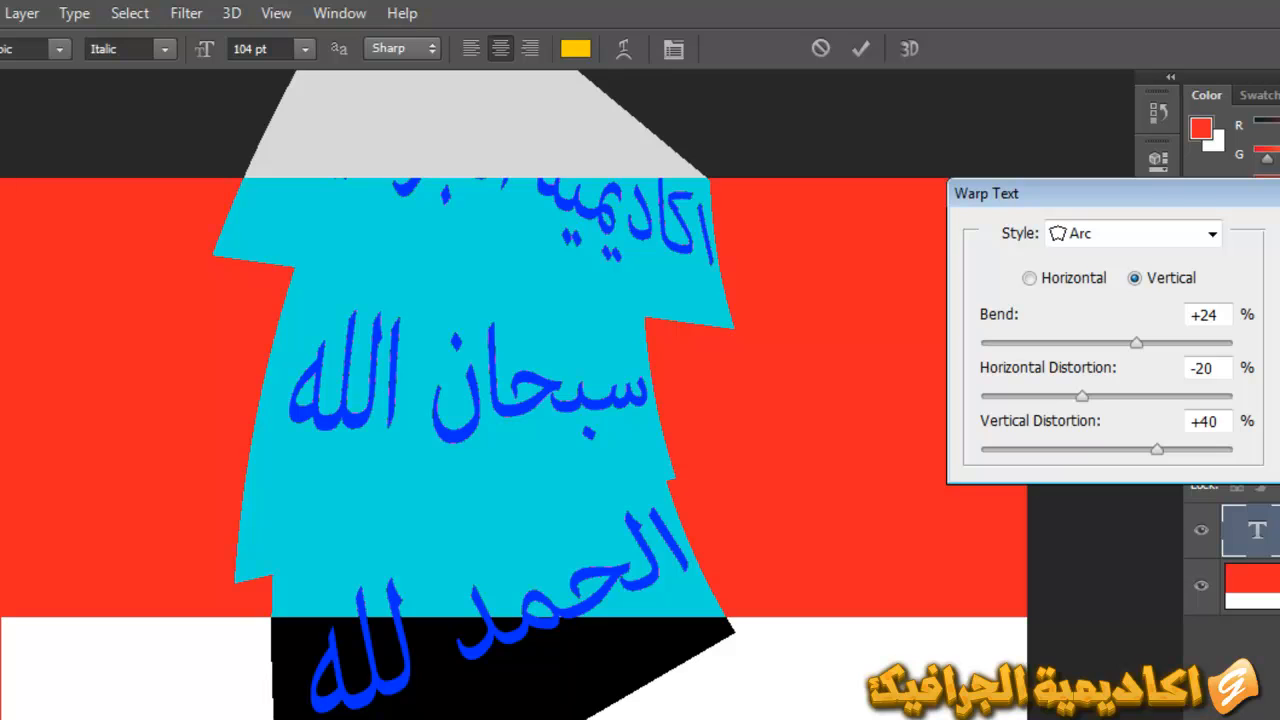
pyautogui.moveTo(1138, 342); pyautogui.dragTo(1109, 342)
pyautogui.moveTo(1084, 397); pyautogui.dragTo(1158, 400)
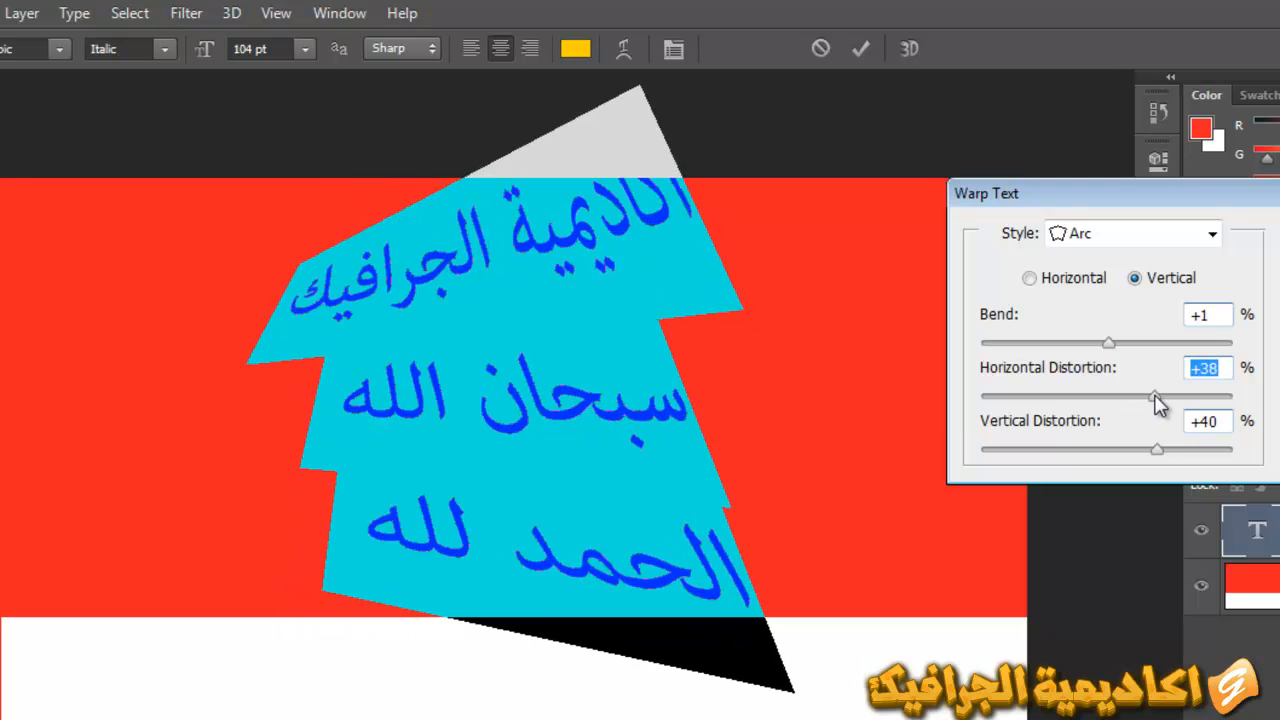
# Set the warp's vertical distortion to -32% and try the Flag style with Horizontal orientation
pyautogui.moveTo(1157, 449); pyautogui.dragTo(1066, 451)
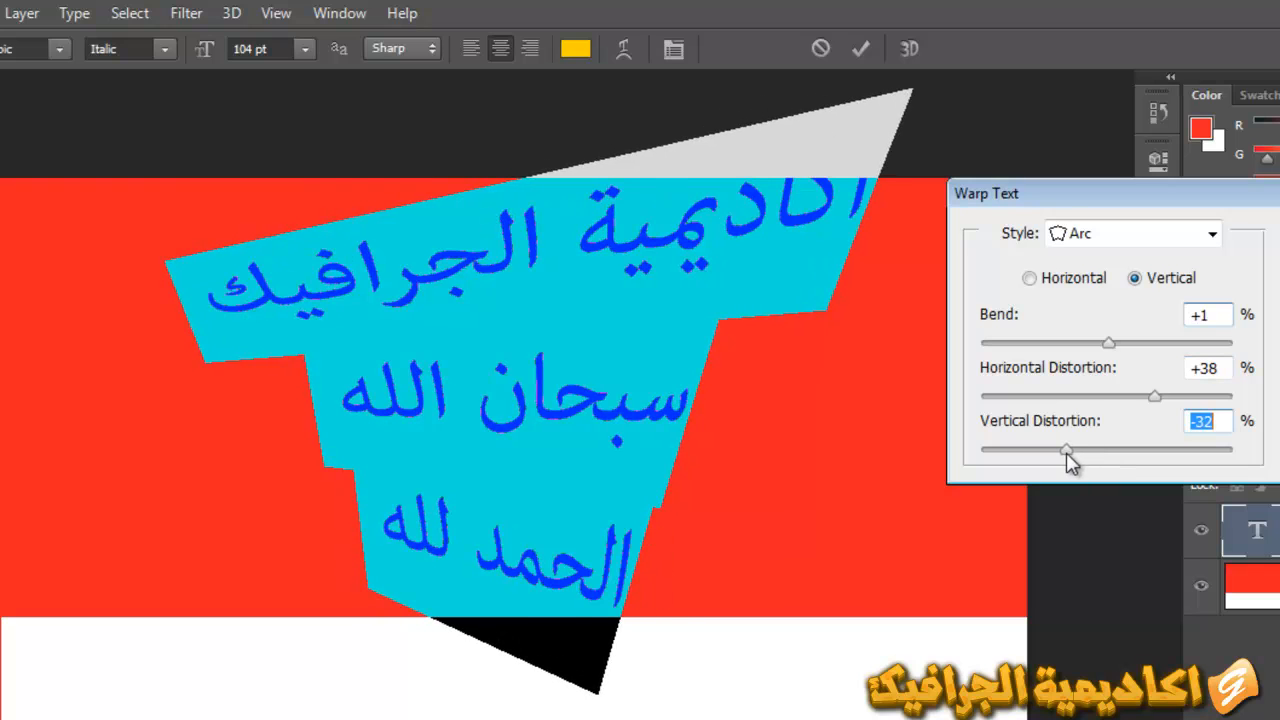
pyautogui.click(1188, 238)
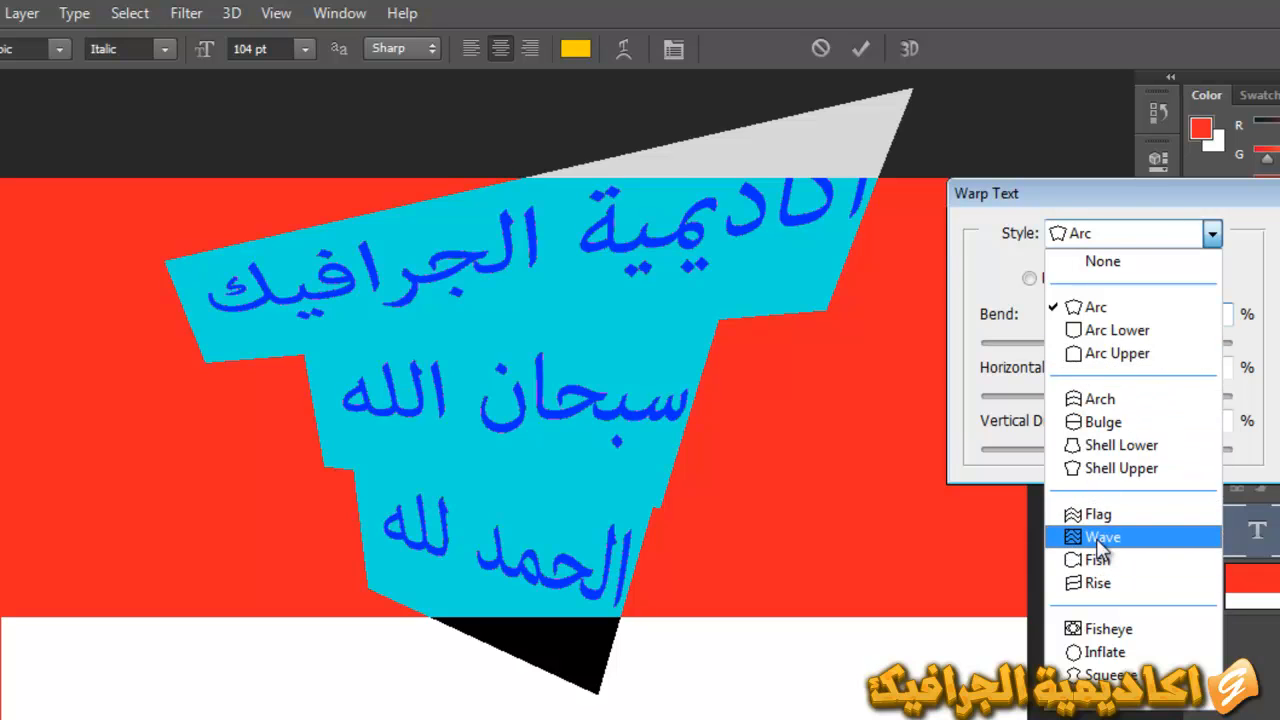
pyautogui.click(1100, 514)
pyautogui.click(1148, 242)
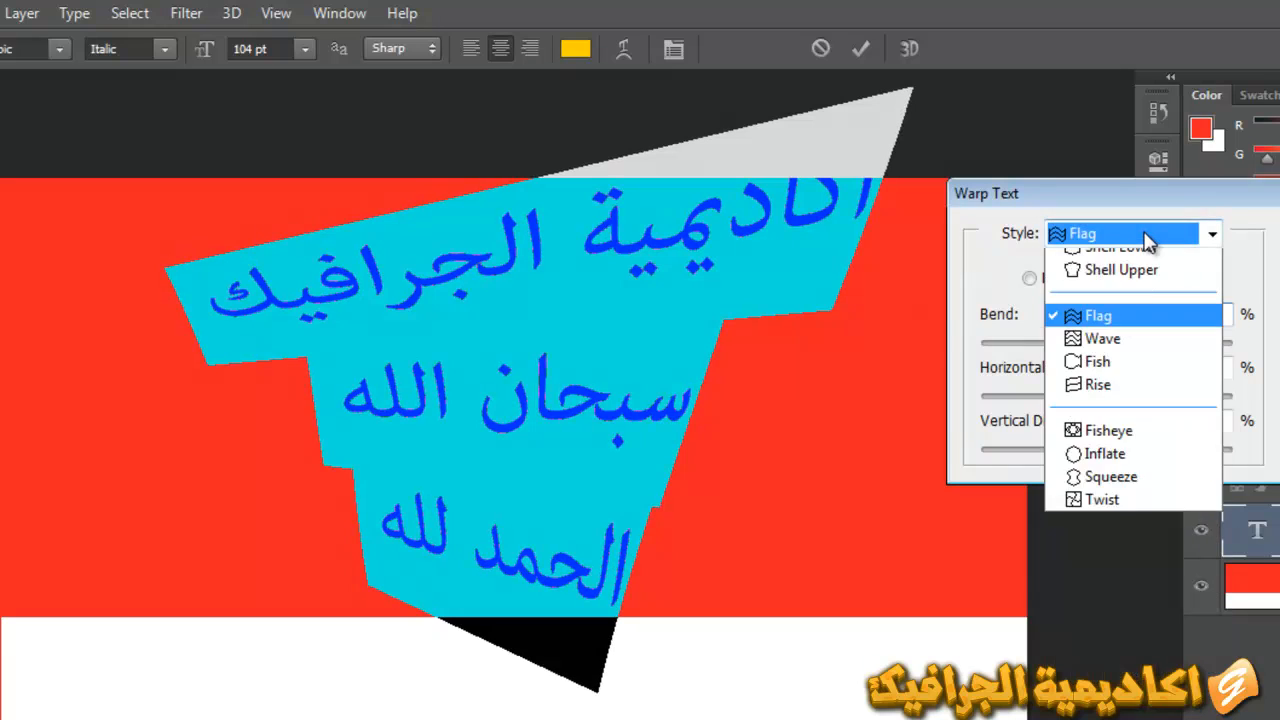
pyautogui.click(1148, 242)
pyautogui.click(1029, 278)
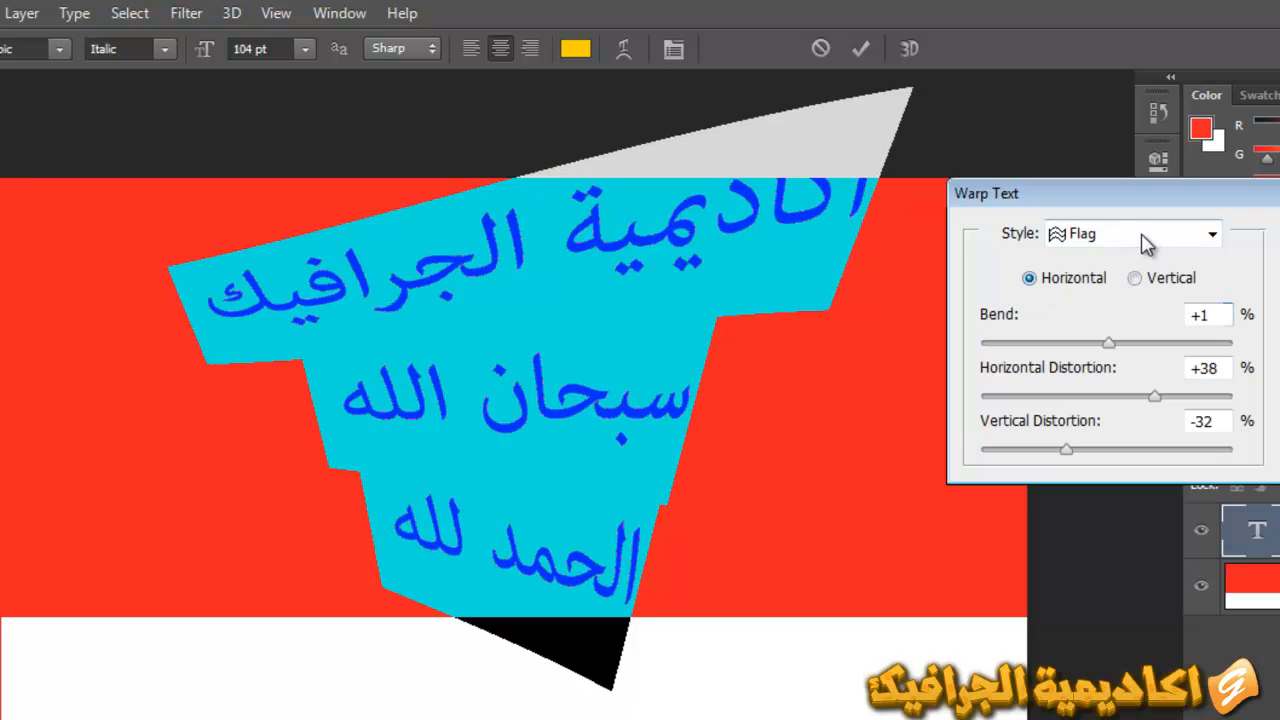
# Try the Wave, Squeeze and Arc Upper warp styles on the text and discard the warp
pyautogui.click(1145, 242)
pyautogui.click(1170, 530)
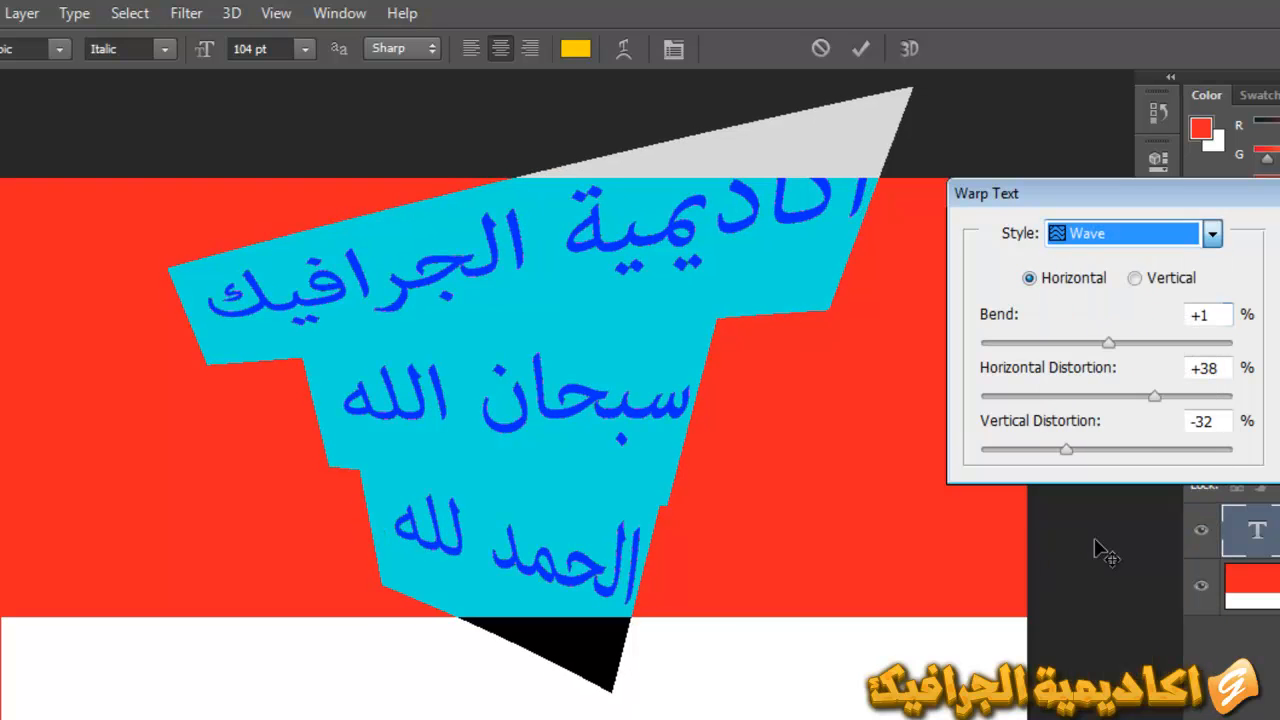
pyautogui.click(1176, 236)
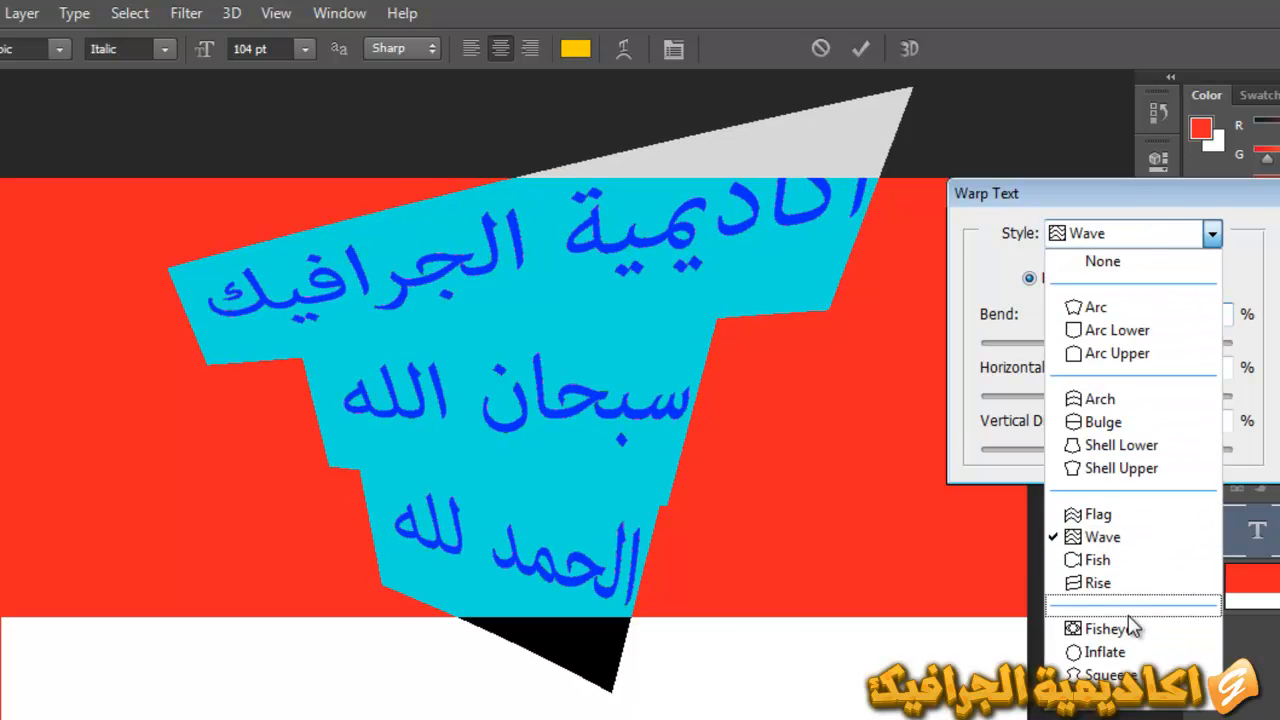
pyautogui.click(1133, 670)
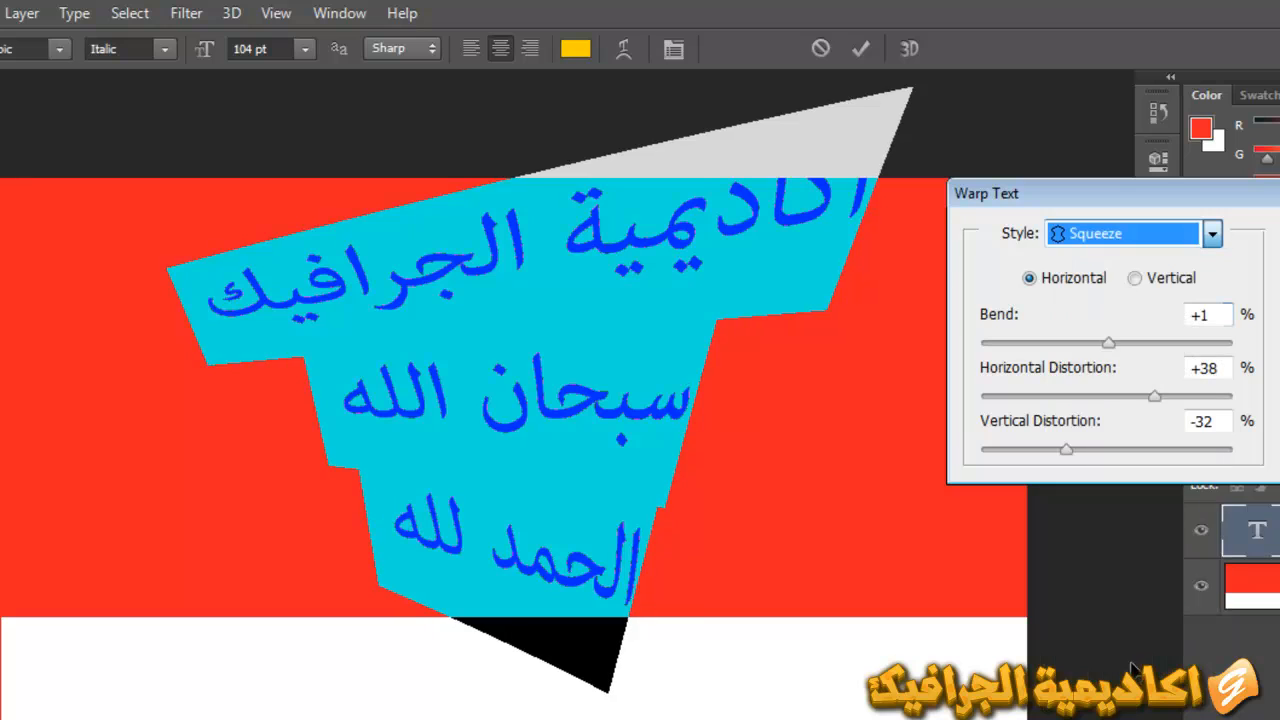
pyautogui.click(1134, 236)
pyautogui.click(1128, 362)
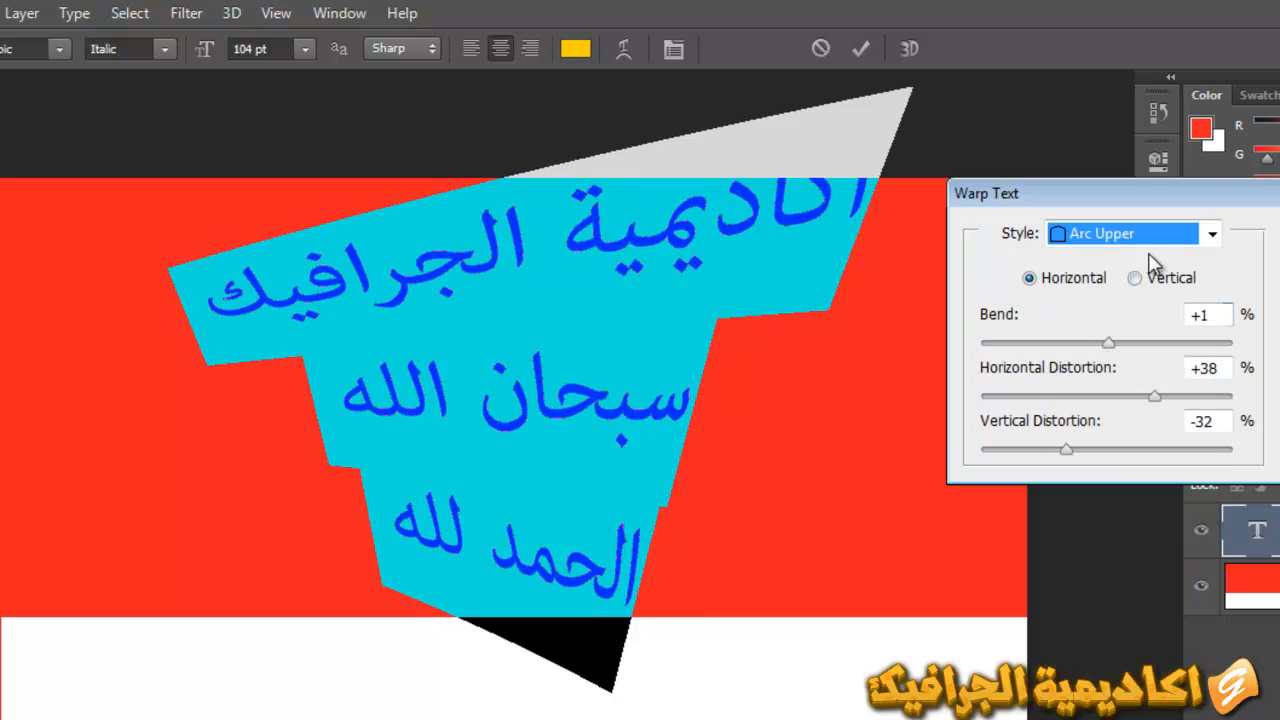
pyautogui.click(1279, 265)
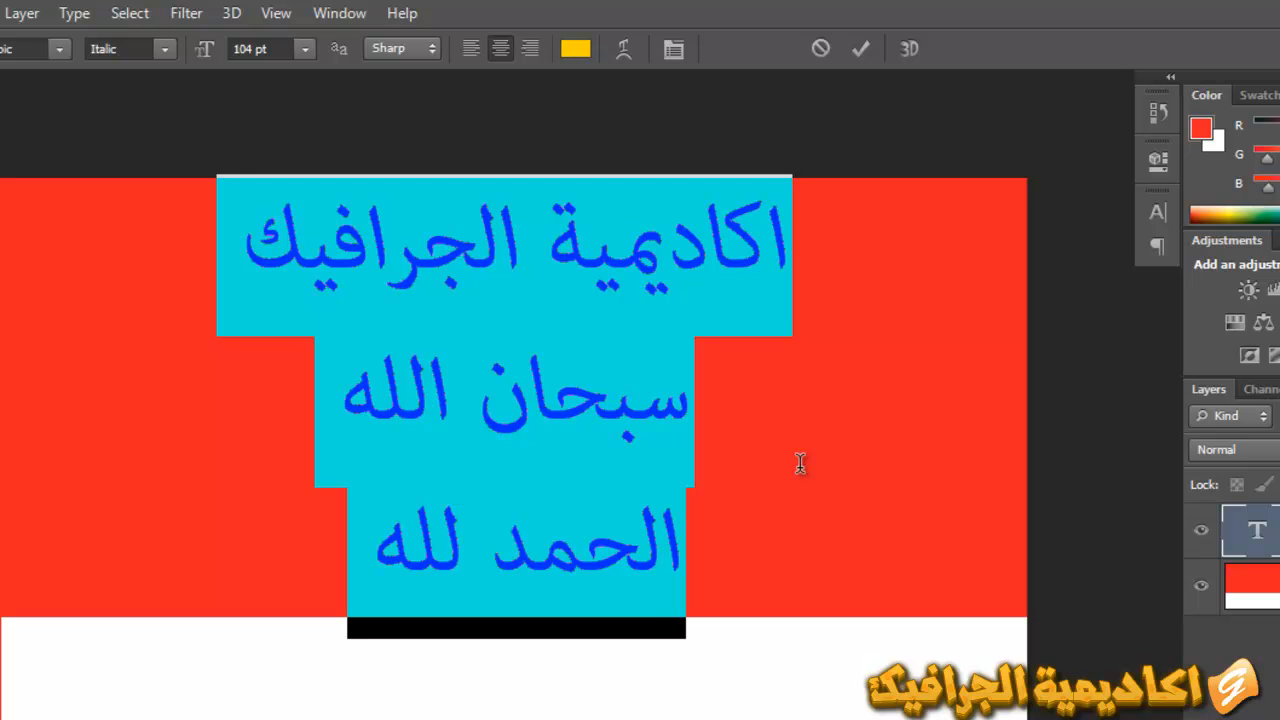
# Commit the text edit and cycle the screen mode to the standard document window
pyautogui.hotkey('ctrl', 'Return')
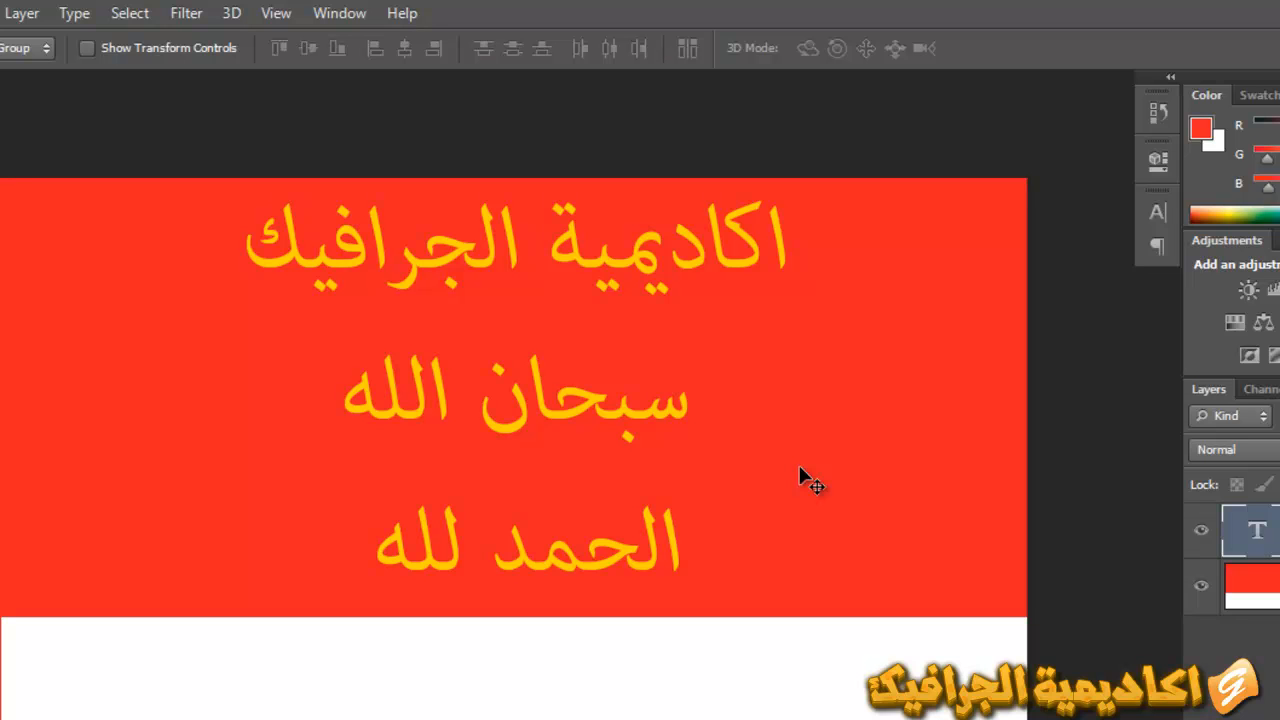
pyautogui.press('f')
pyautogui.press('f')
# With the Type tool, practise selecting a single word, a whole line and all three Arabic lines, ending without a selection
pyautogui.press('t')
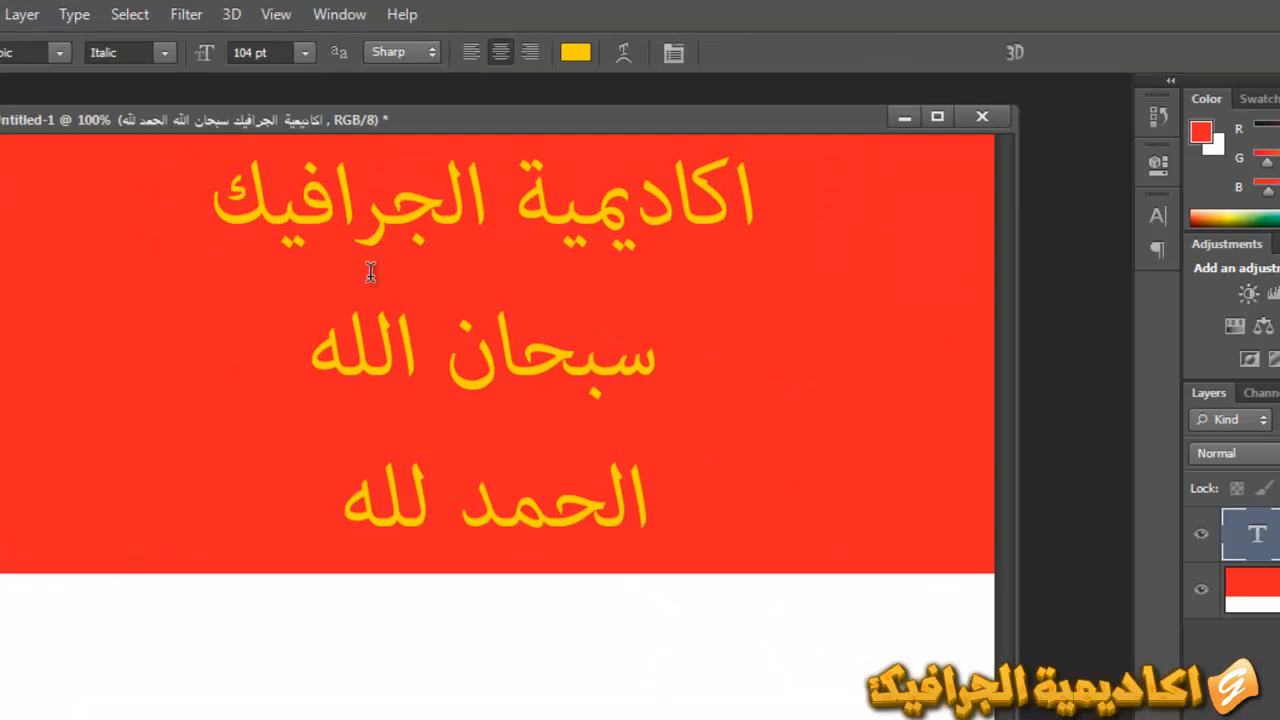
pyautogui.doubleClick(456, 306)
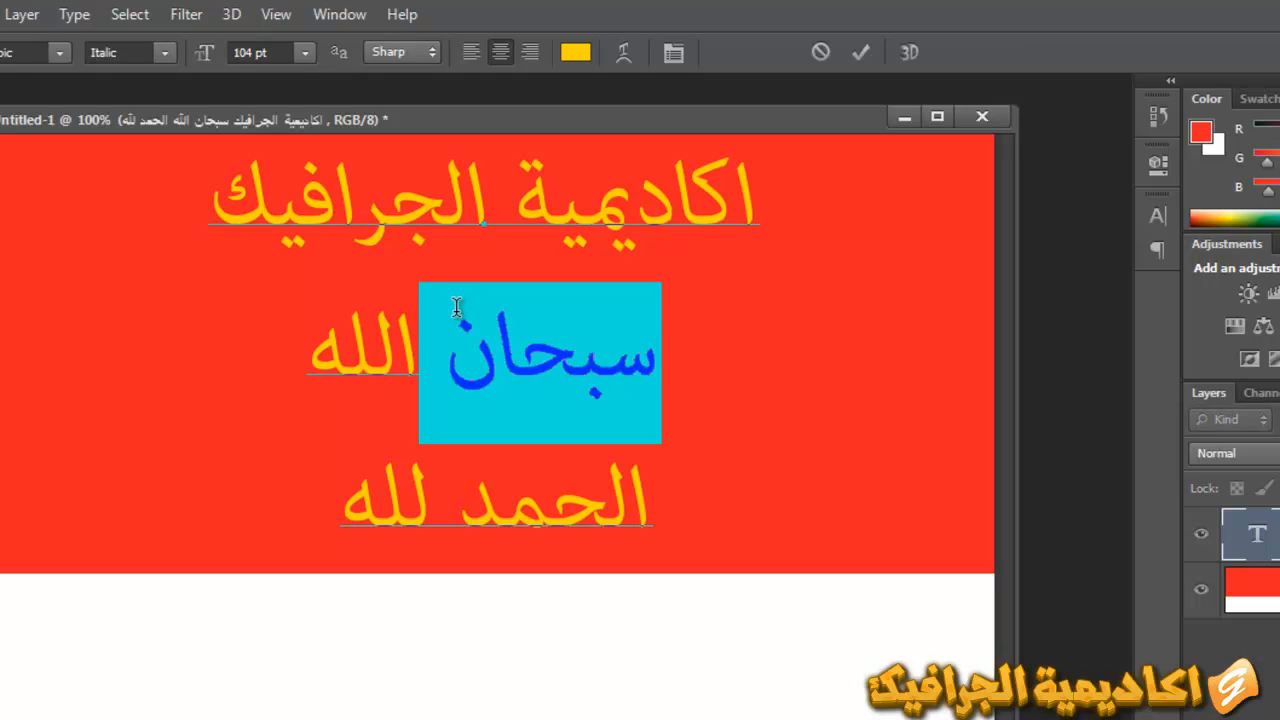
pyautogui.tripleClick(508, 192)
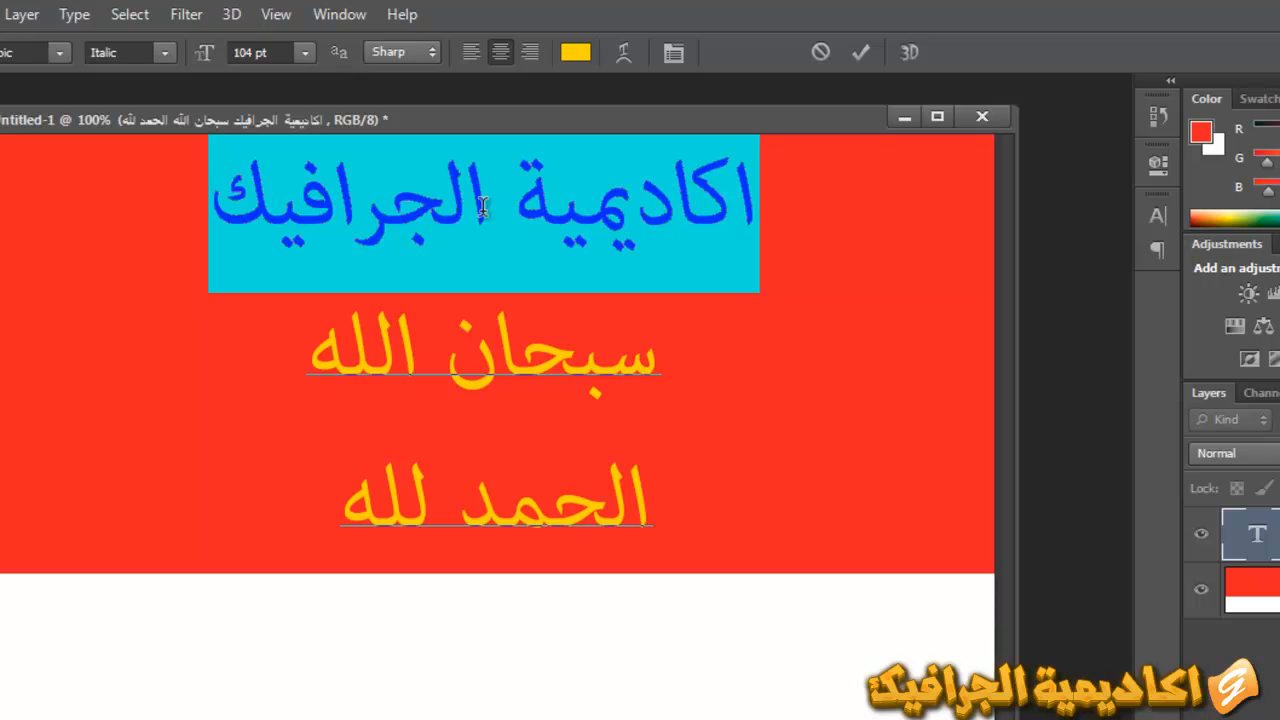
pyautogui.doubleClick(502, 234)
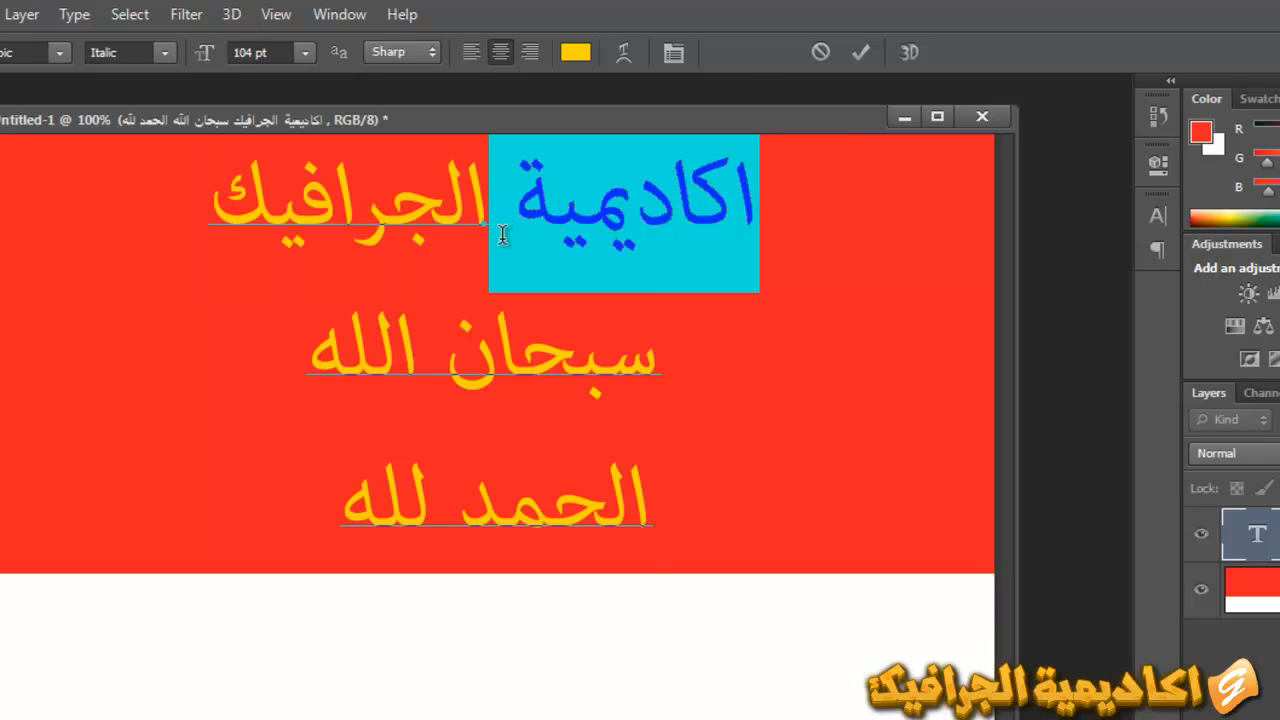
pyautogui.tripleClick(504, 234)
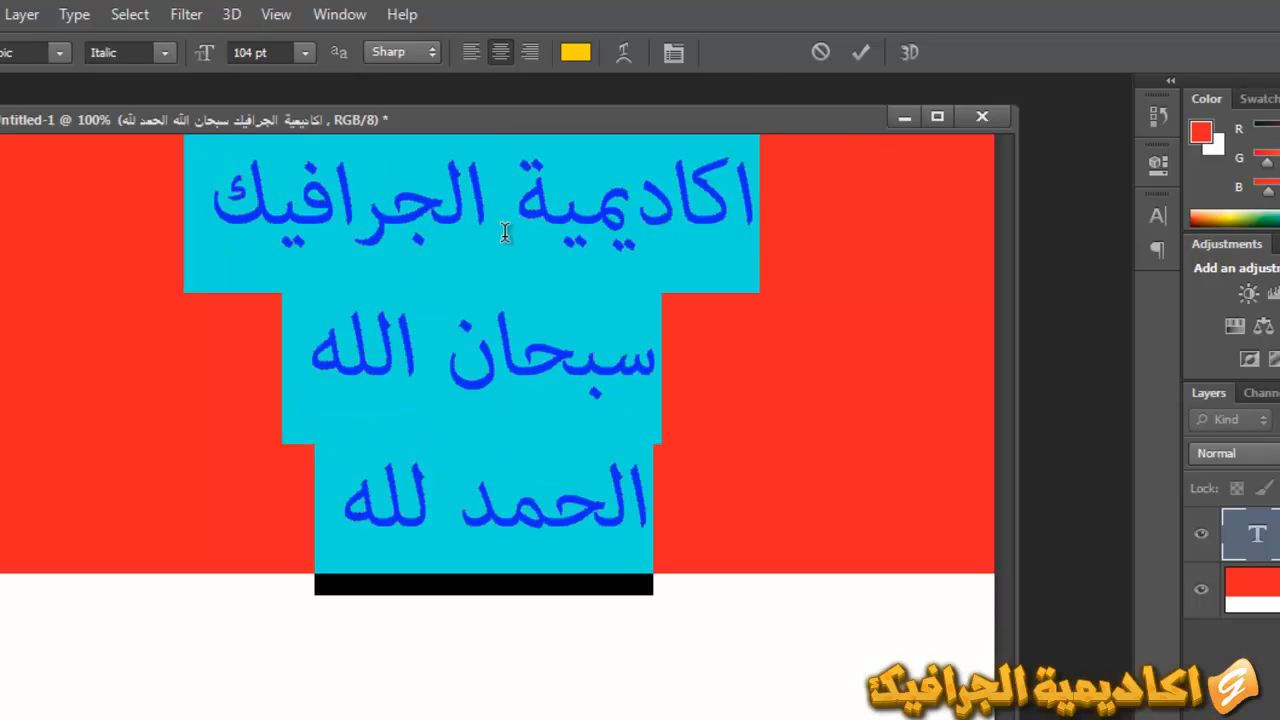
pyautogui.click(506, 229)
pyautogui.tripleClick(506, 228)
pyautogui.doubleClick(507, 225)
pyautogui.doubleClick(508, 226)
pyautogui.click(512, 224)
pyautogui.click(515, 232)
pyautogui.click(517, 245)
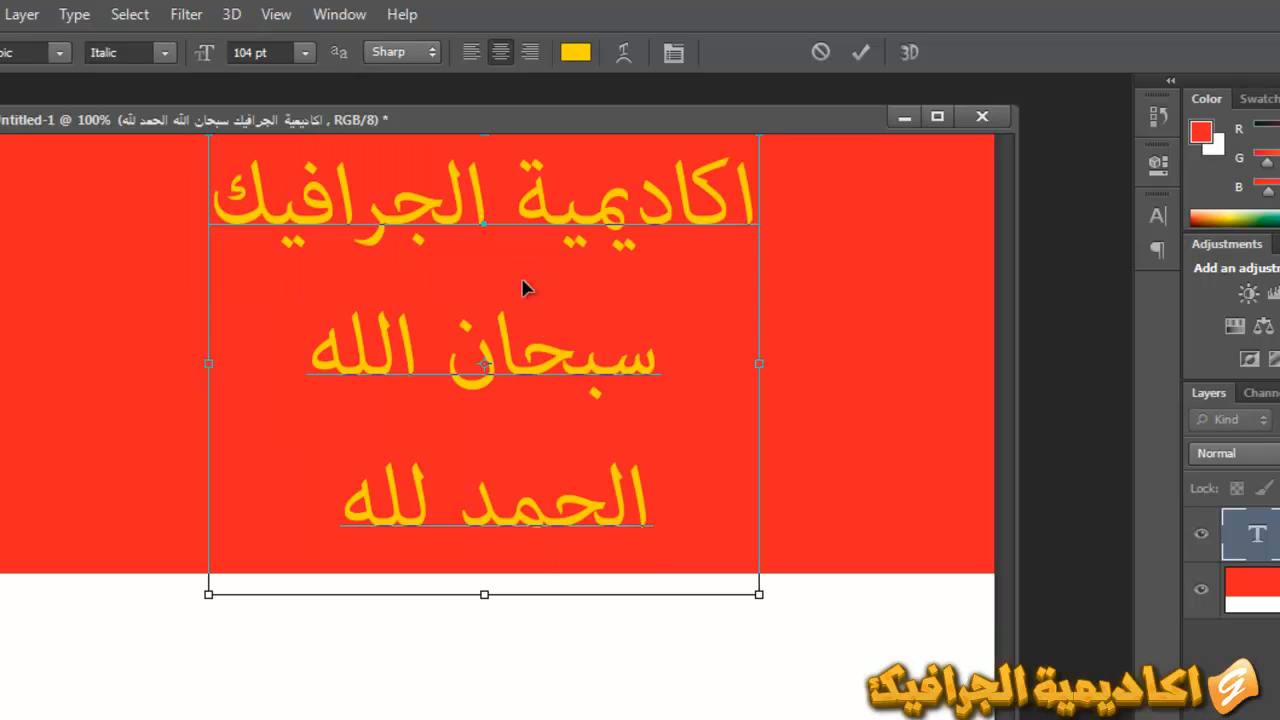
# Select all the Arabic text and display its character settings, looking through the paragraph settings as well
pyautogui.hotkey('ctrl', 'a')
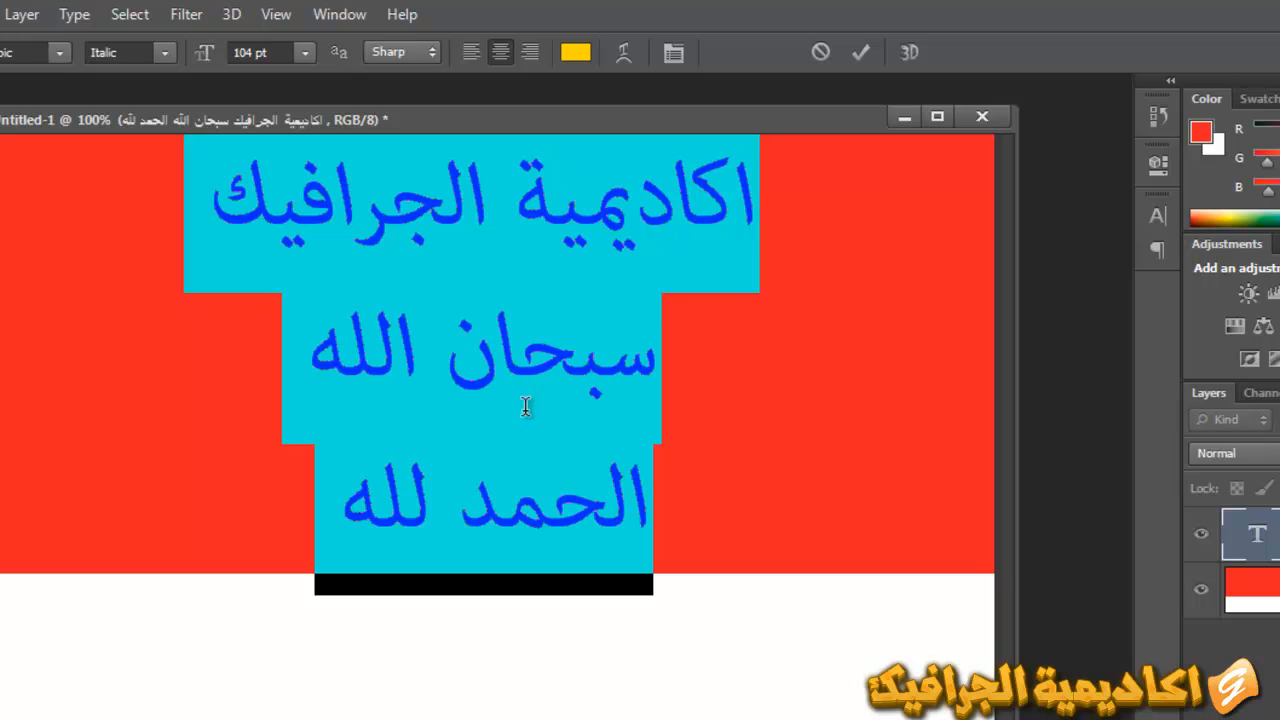
pyautogui.click(675, 52)
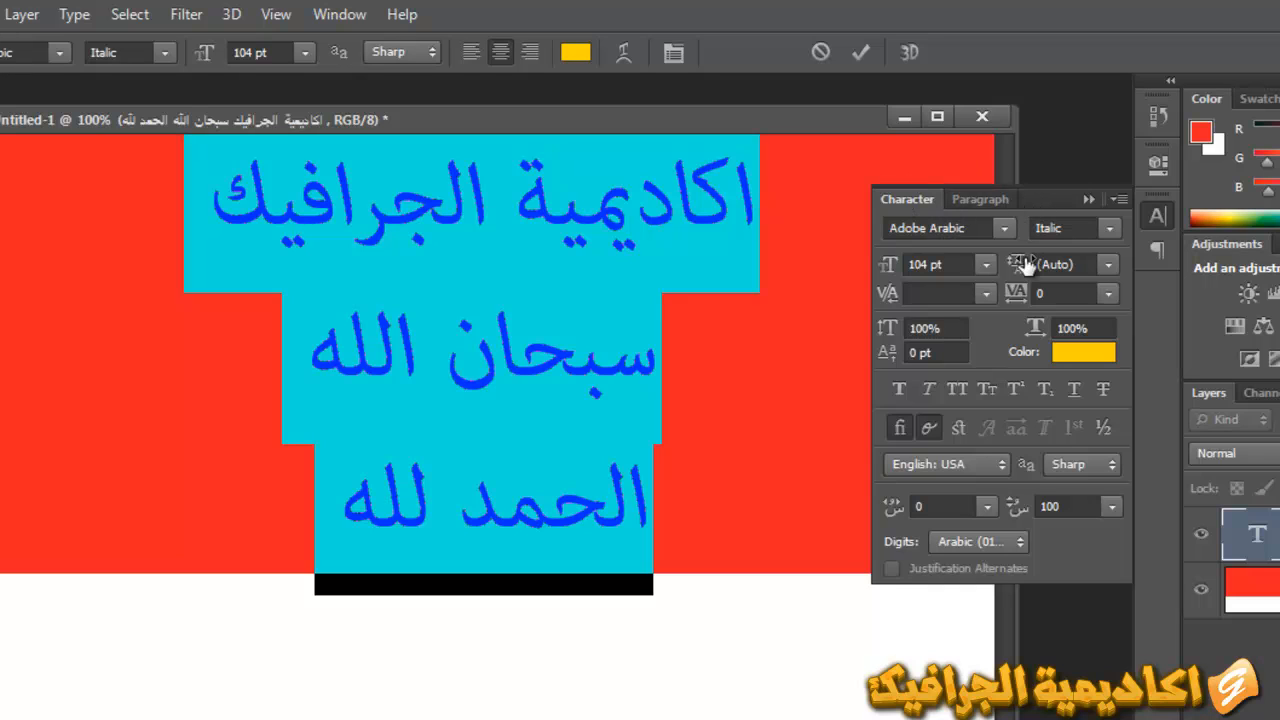
pyautogui.click(1044, 389)
pyautogui.click(982, 202)
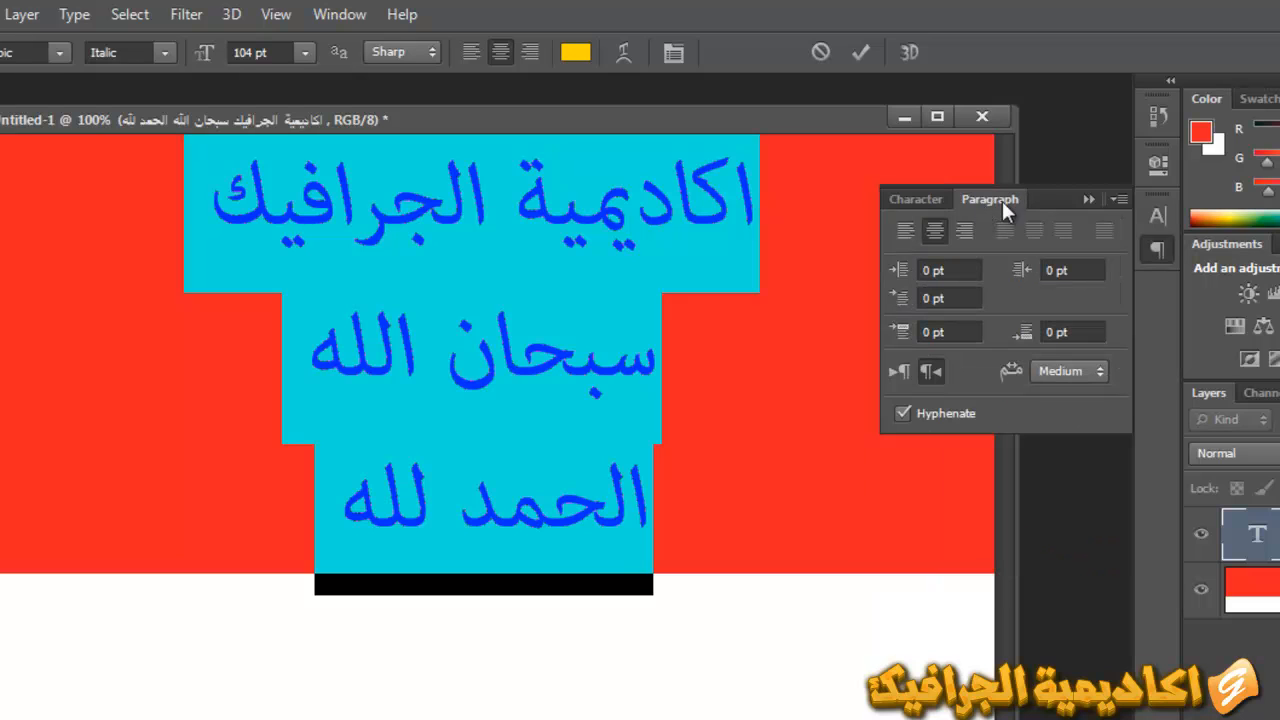
pyautogui.click(914, 199)
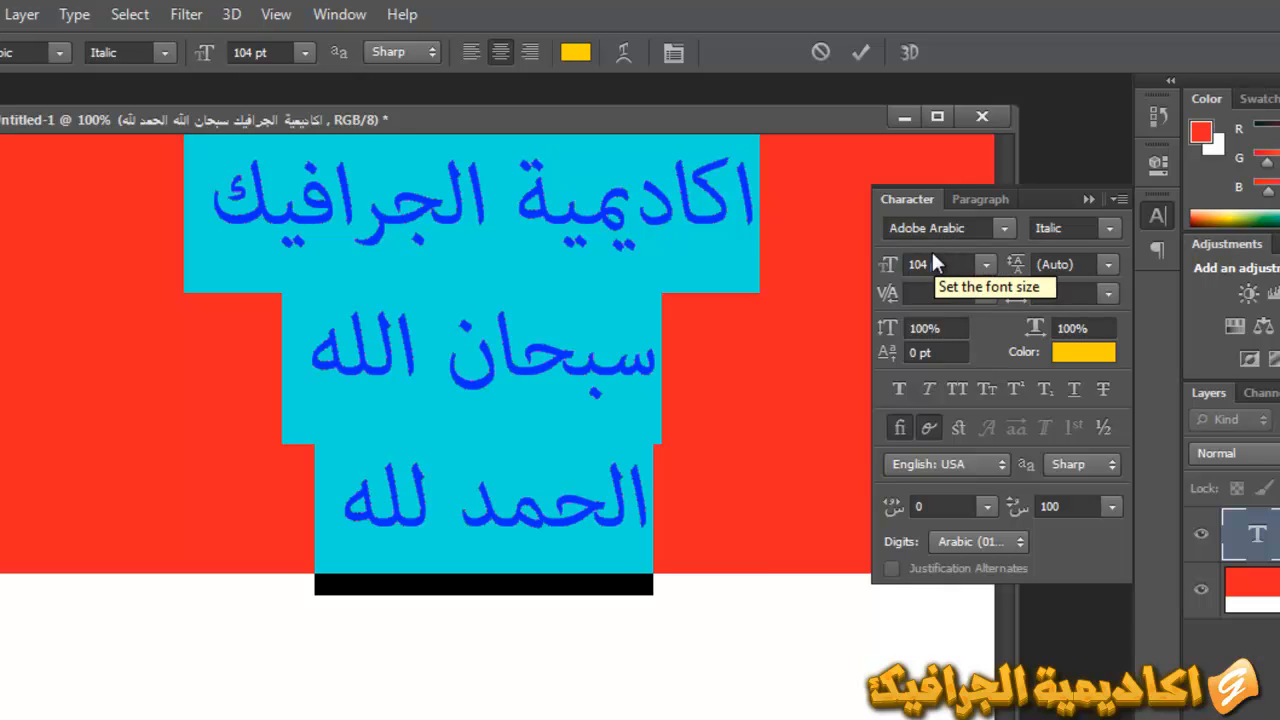
# Change the selected text's font to Cocon® Next Arabic and its size to 90 pt
pyautogui.click(1003, 228)
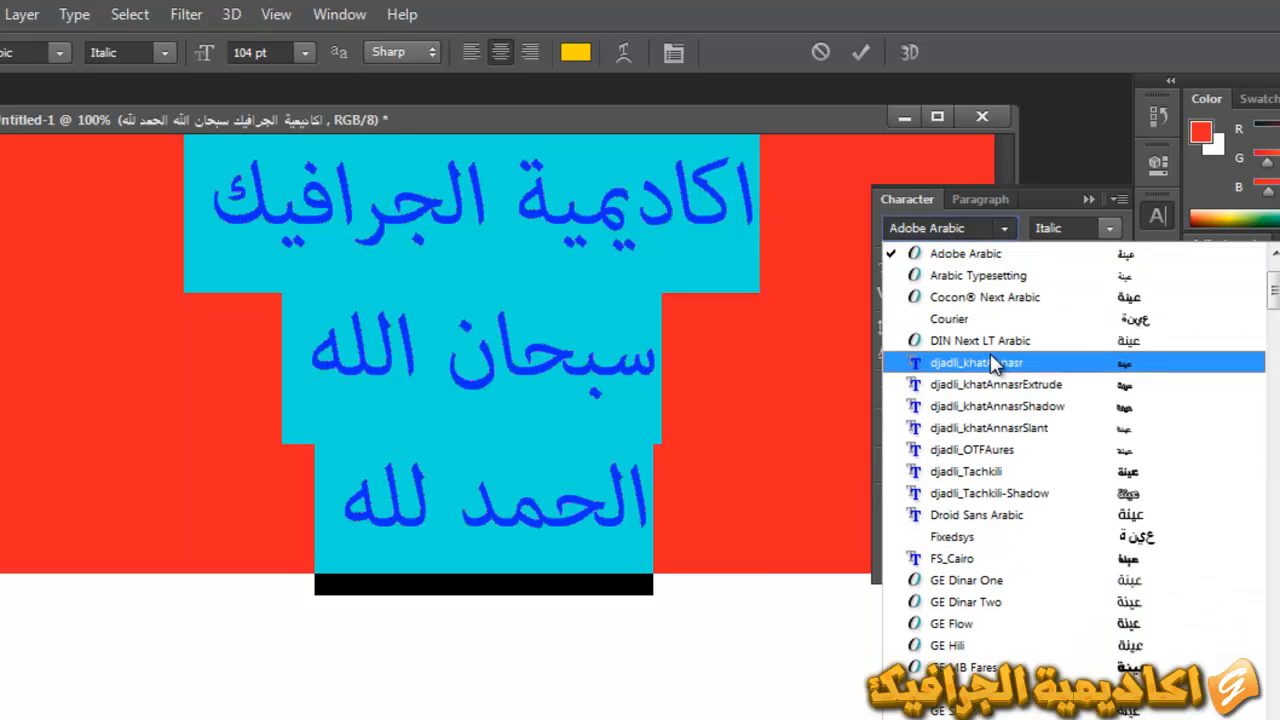
pyautogui.click(978, 298)
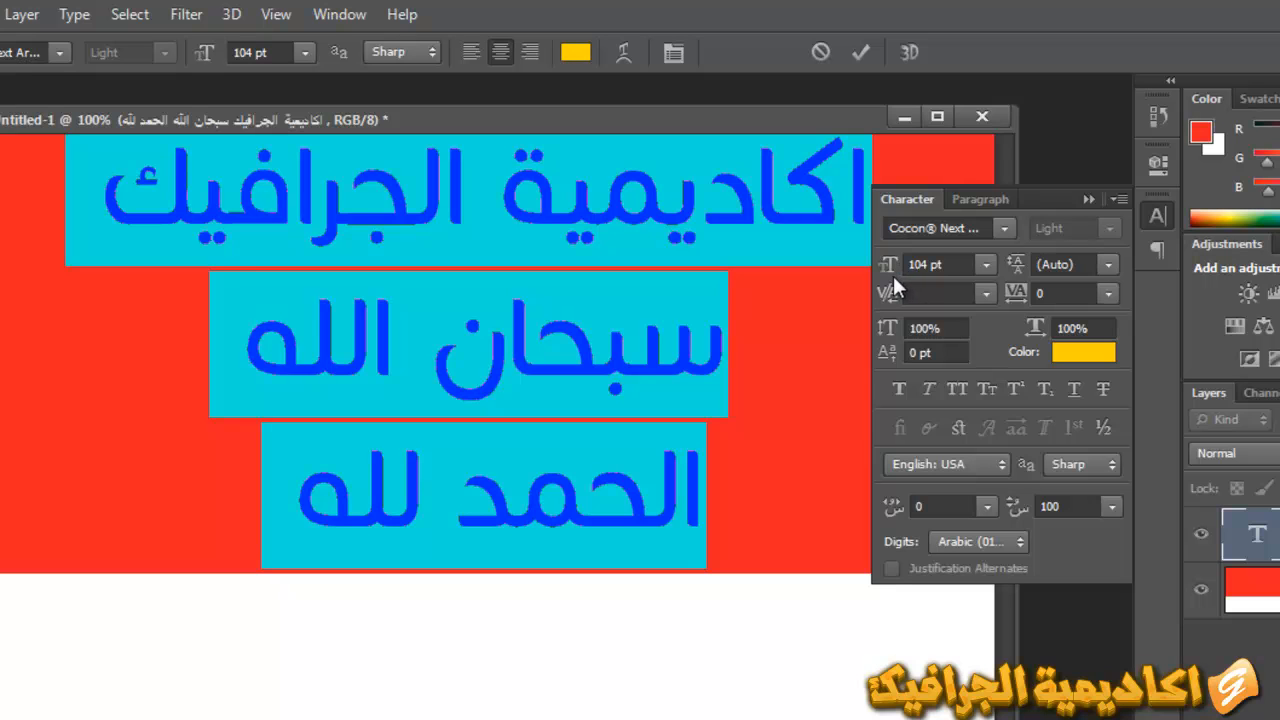
pyautogui.moveTo(889, 280); pyautogui.dragTo(872, 278)
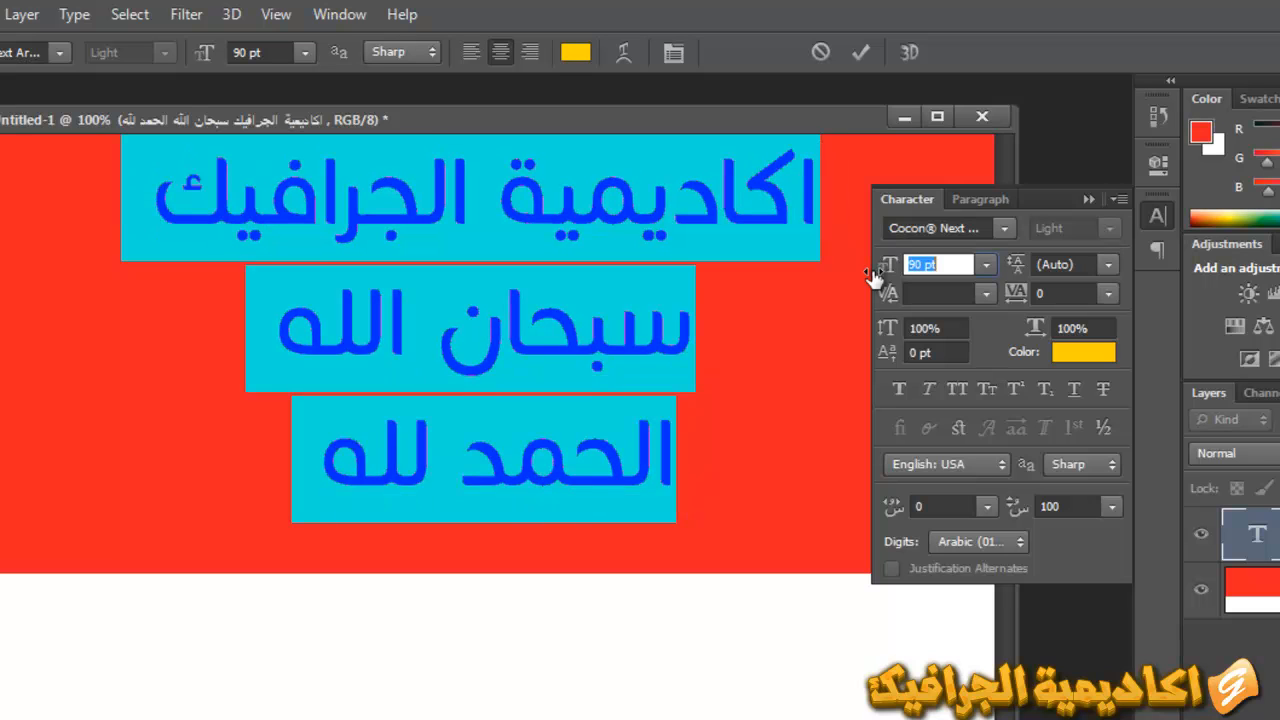
pyautogui.moveTo(873, 274); pyautogui.dragTo(872, 273)
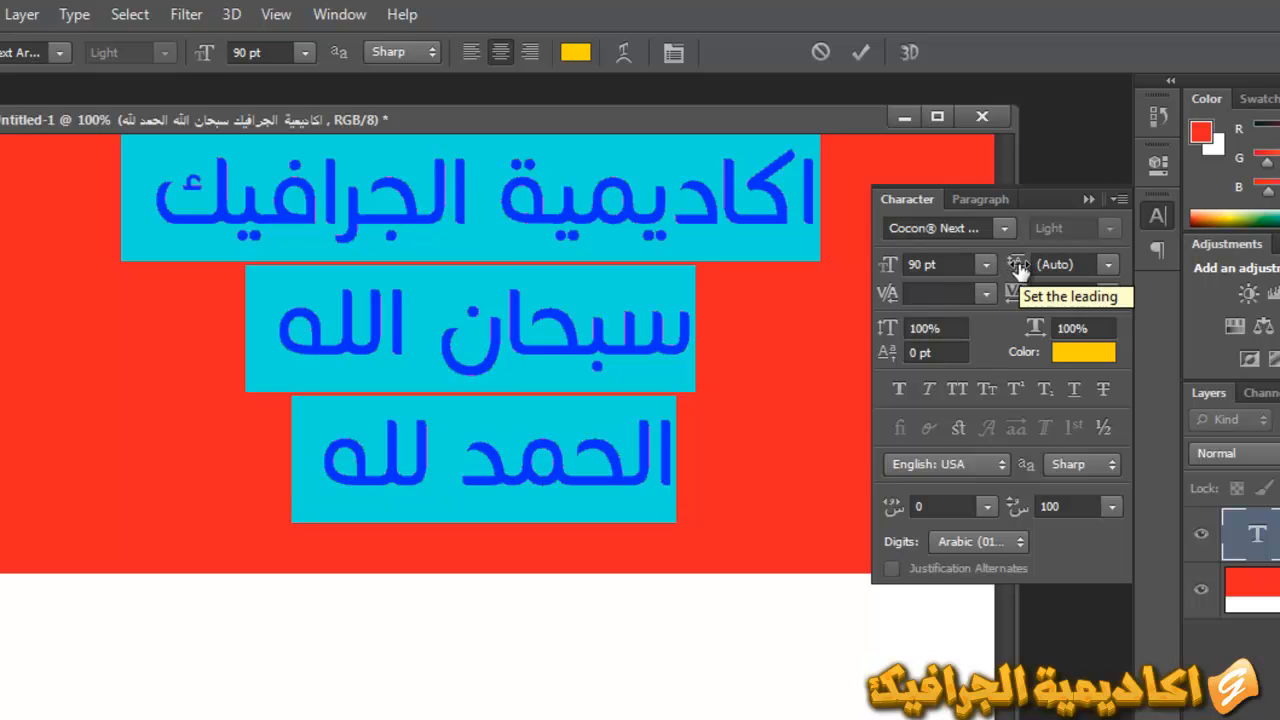
# Try deleting the lower two Arabic lines and setting the leading to 24 pt, and return the leading to Auto
pyautogui.click(1107, 266)
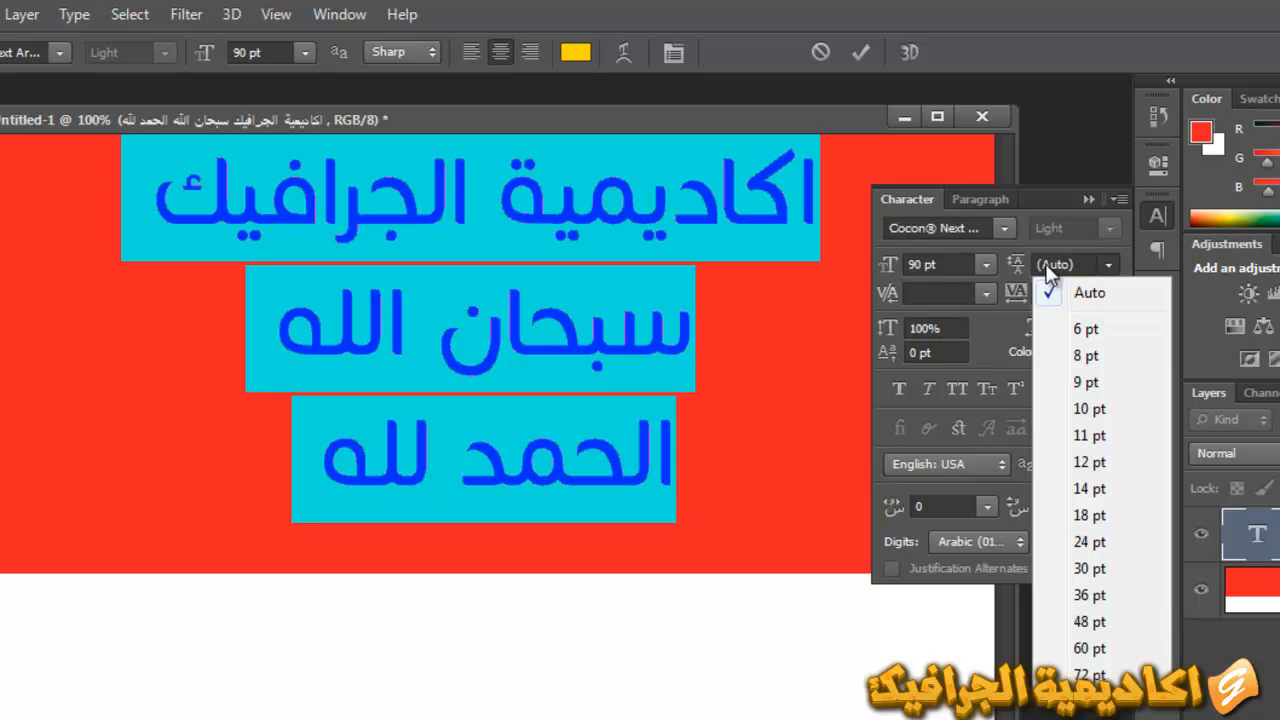
pyautogui.click(1047, 195)
pyautogui.moveTo(268, 470); pyautogui.dragTo(695, 342)
pyautogui.press('ctrl')
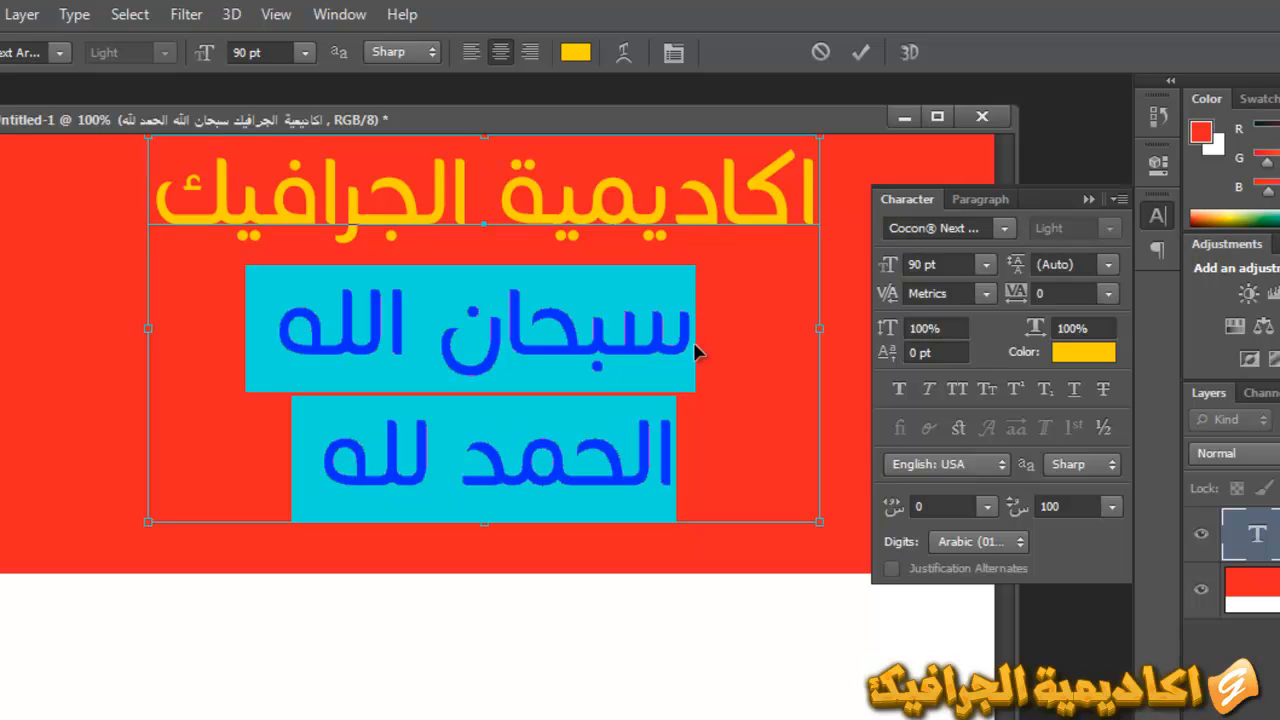
pyautogui.press('BackSpace')
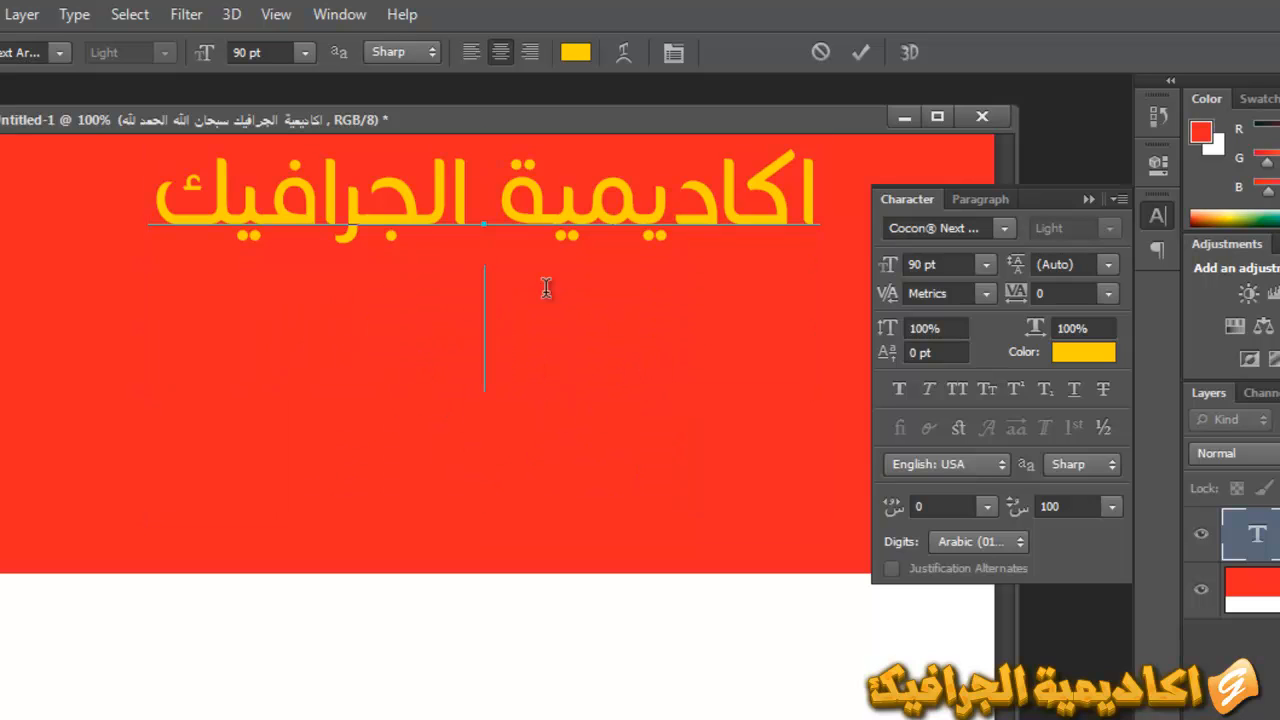
pyautogui.click(1110, 265)
pyautogui.click(1090, 545)
pyautogui.click(1112, 267)
pyautogui.click(1110, 292)
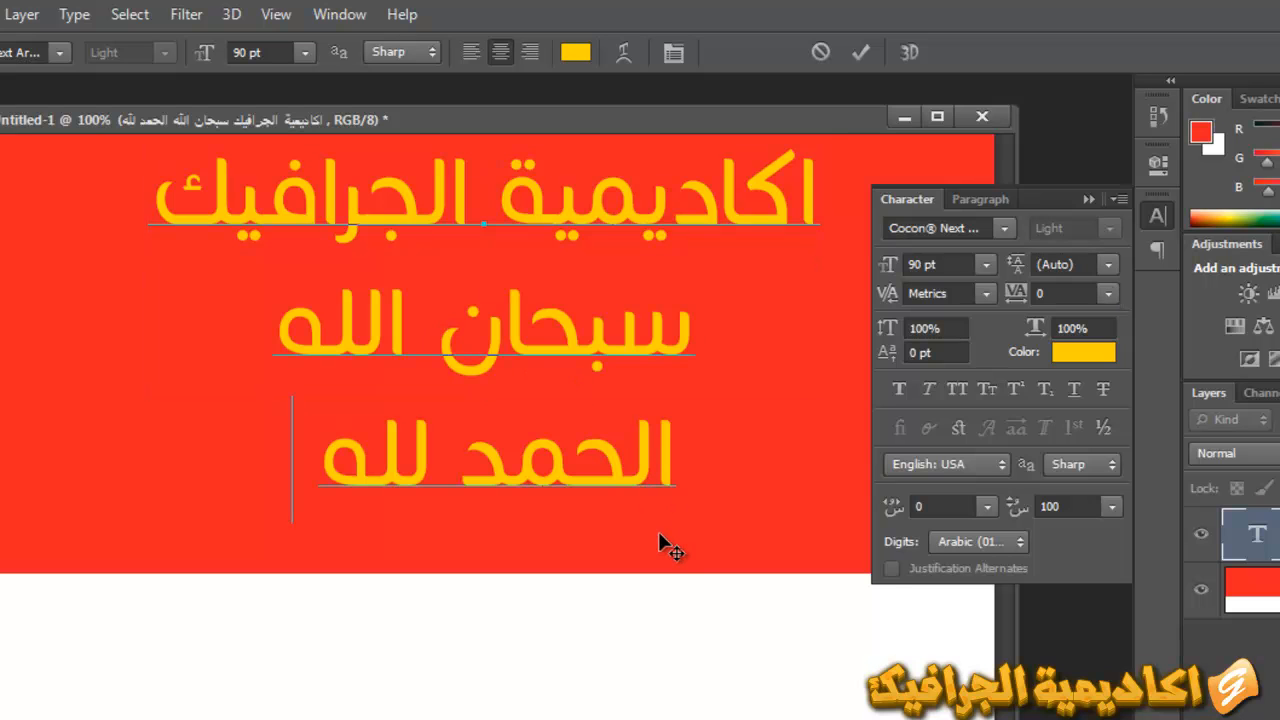
# Set the leading of all three Arabic lines to 24 pt after trying 8 pt and 14 pt
pyautogui.hotkey('ctrl', 'a')
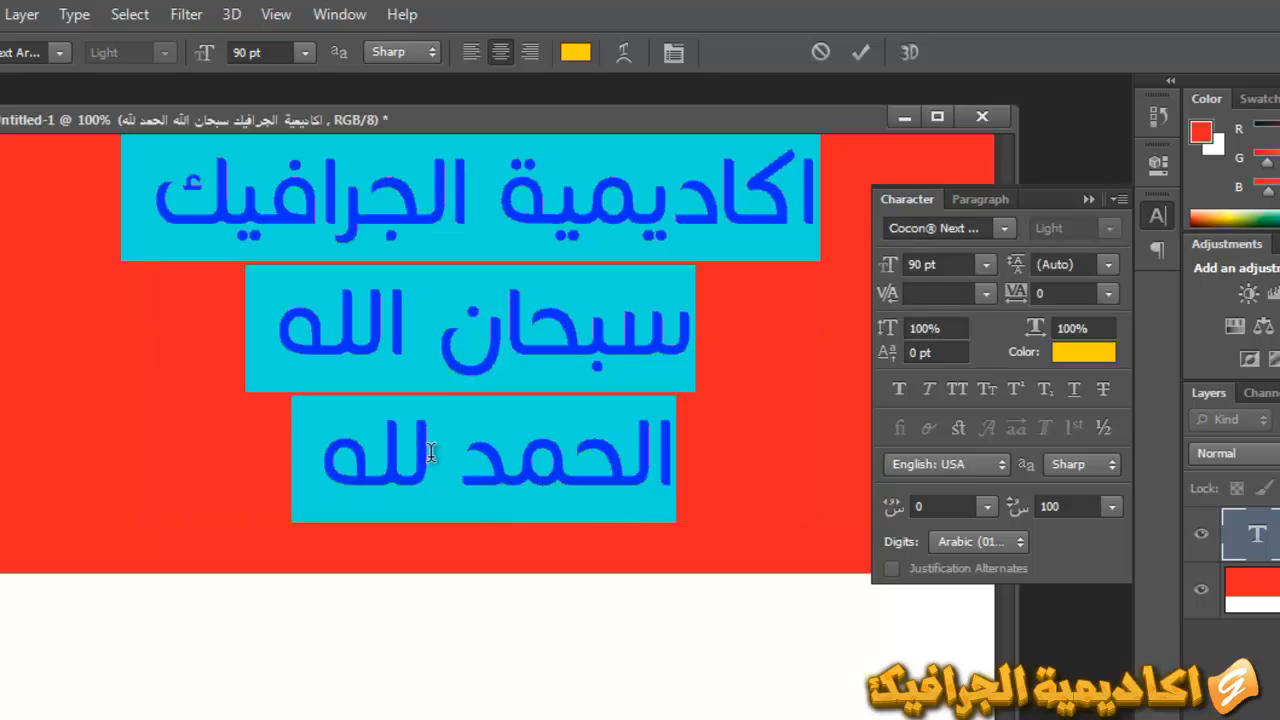
pyautogui.click(1107, 265)
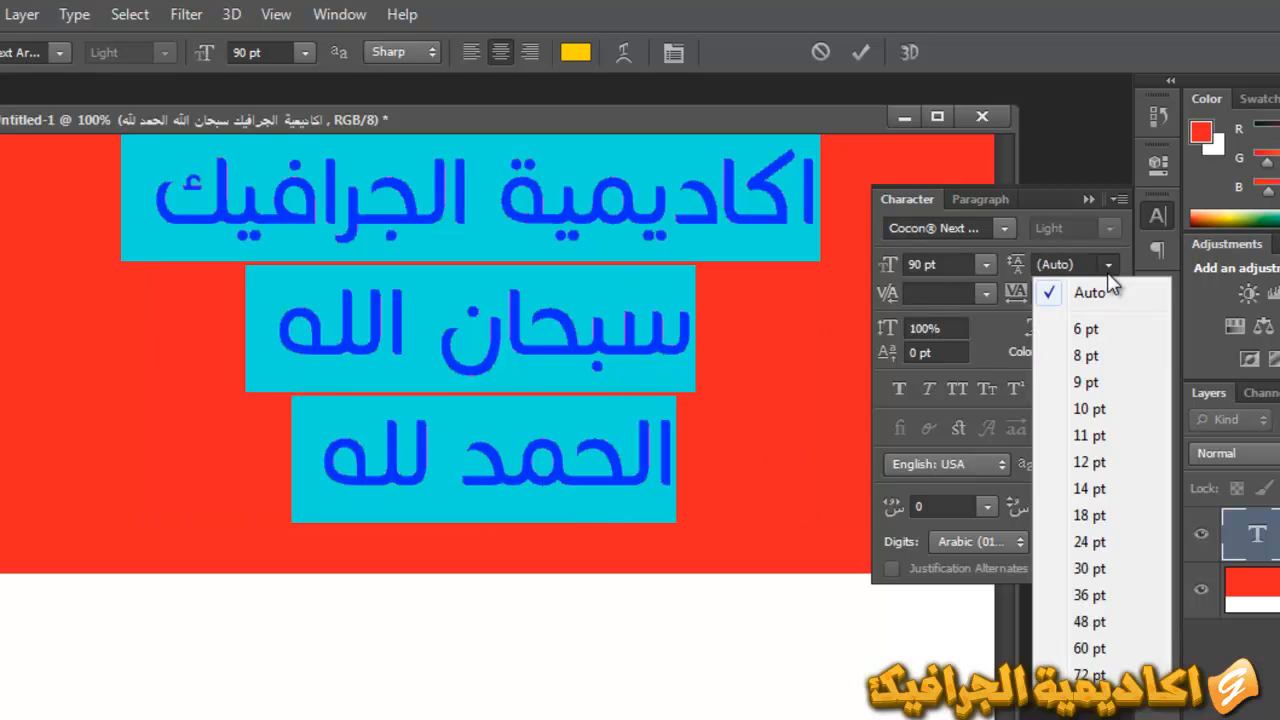
pyautogui.click(1099, 356)
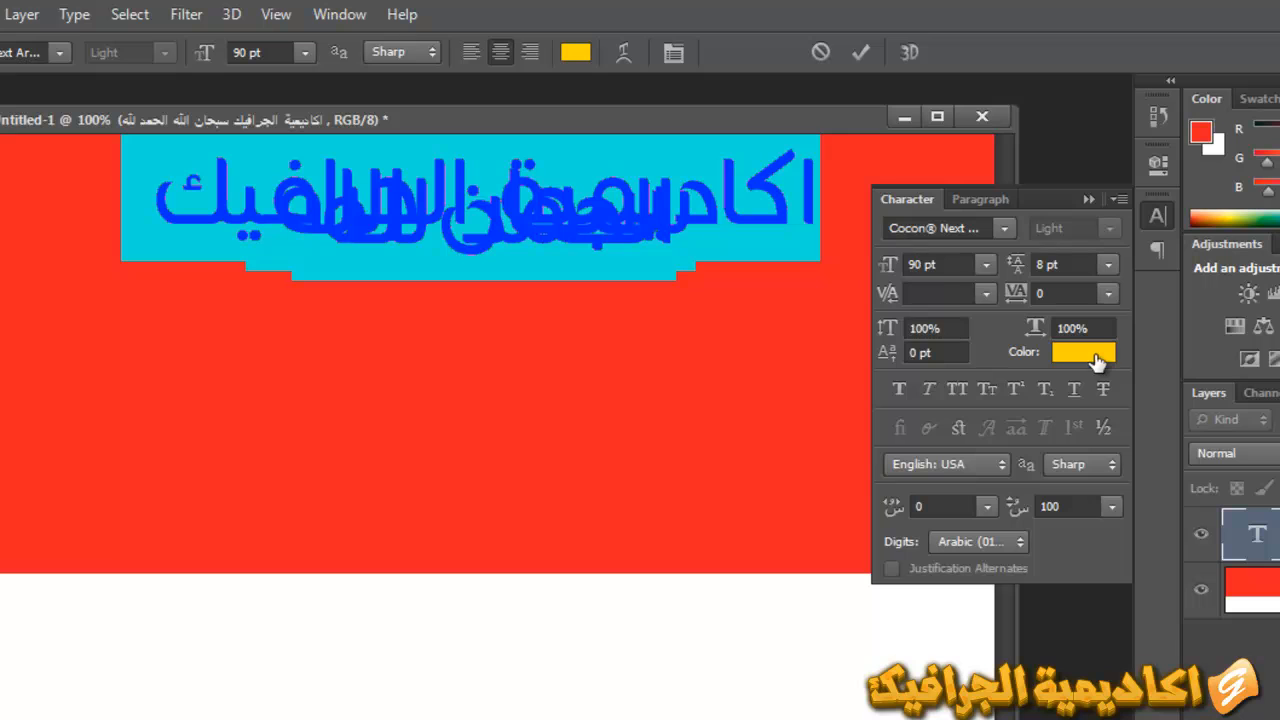
pyautogui.click(1108, 264)
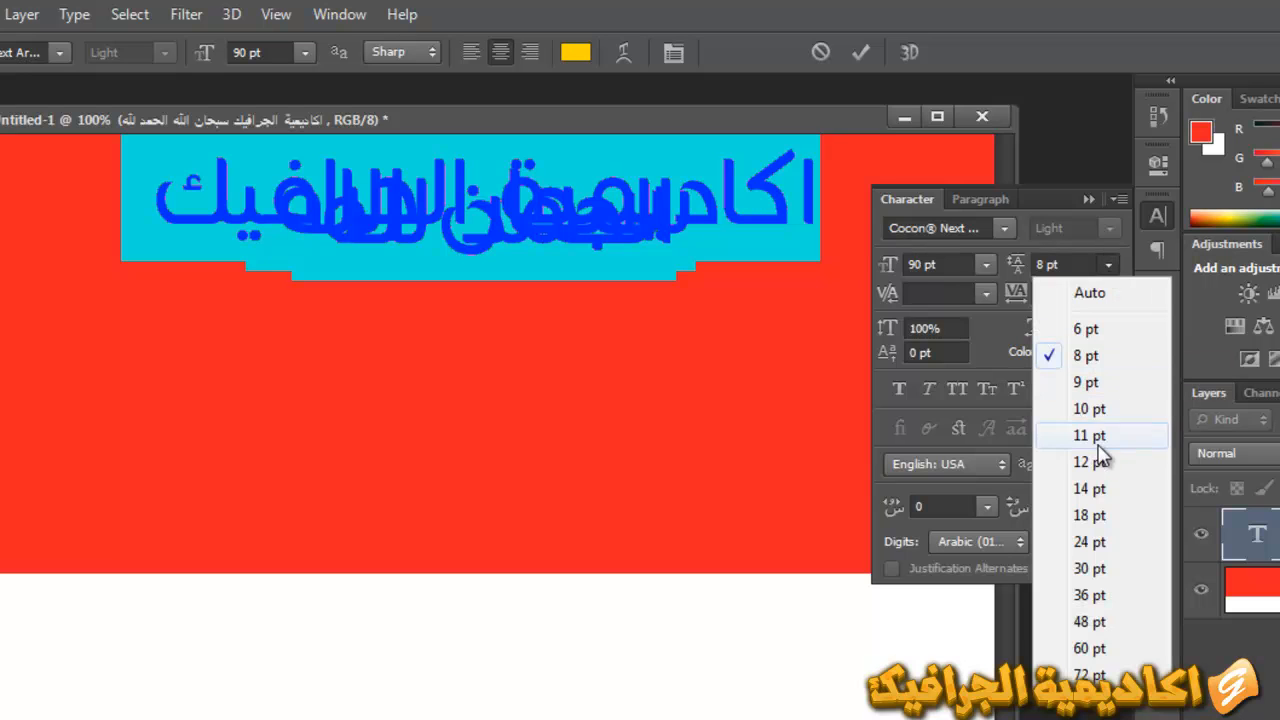
pyautogui.click(1097, 487)
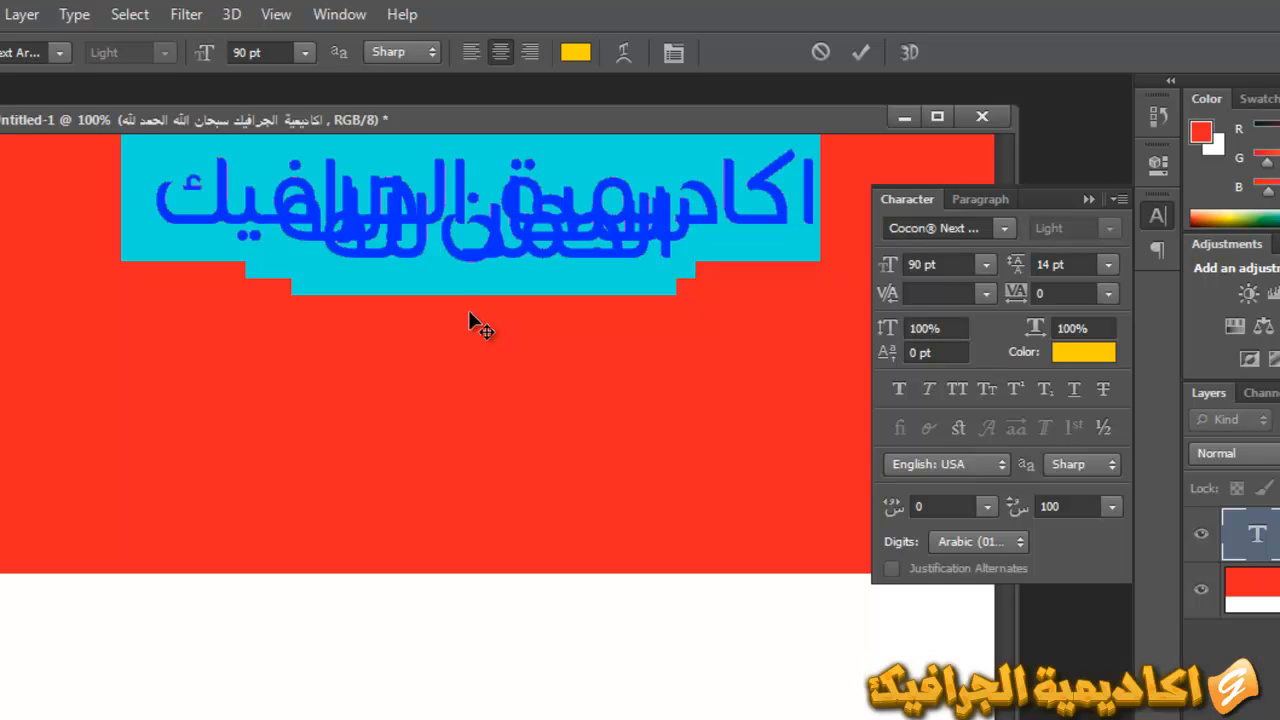
pyautogui.click(1109, 266)
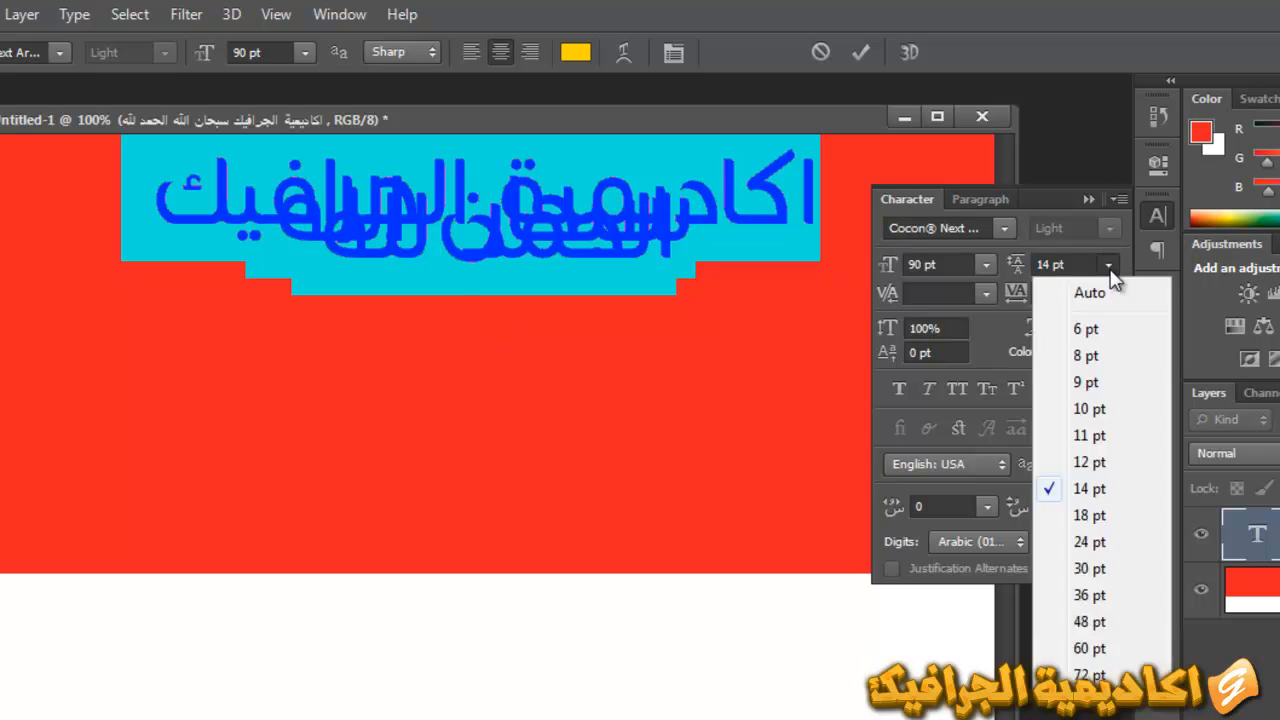
pyautogui.click(1111, 541)
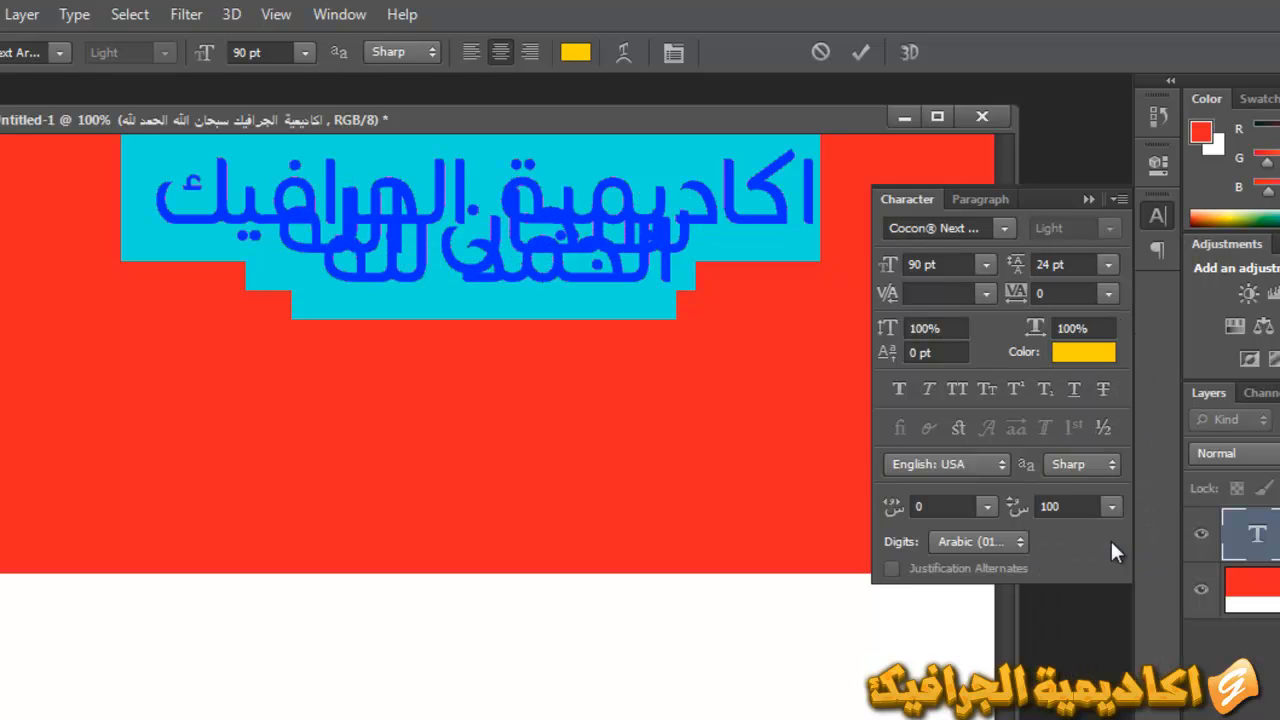
# Try leading values of 72 pt and 48 pt on the three selected Arabic lines, settling on 72 pt
pyautogui.click(1111, 265)
pyautogui.click(1105, 672)
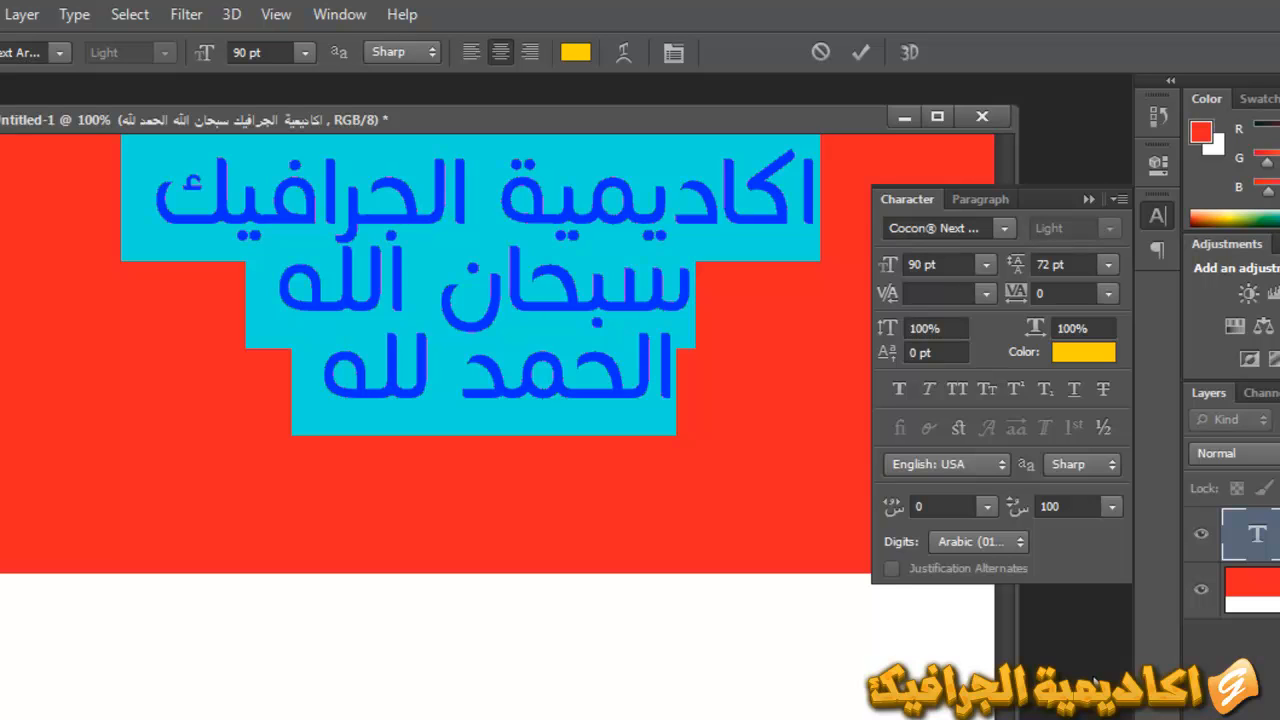
pyautogui.click(1109, 264)
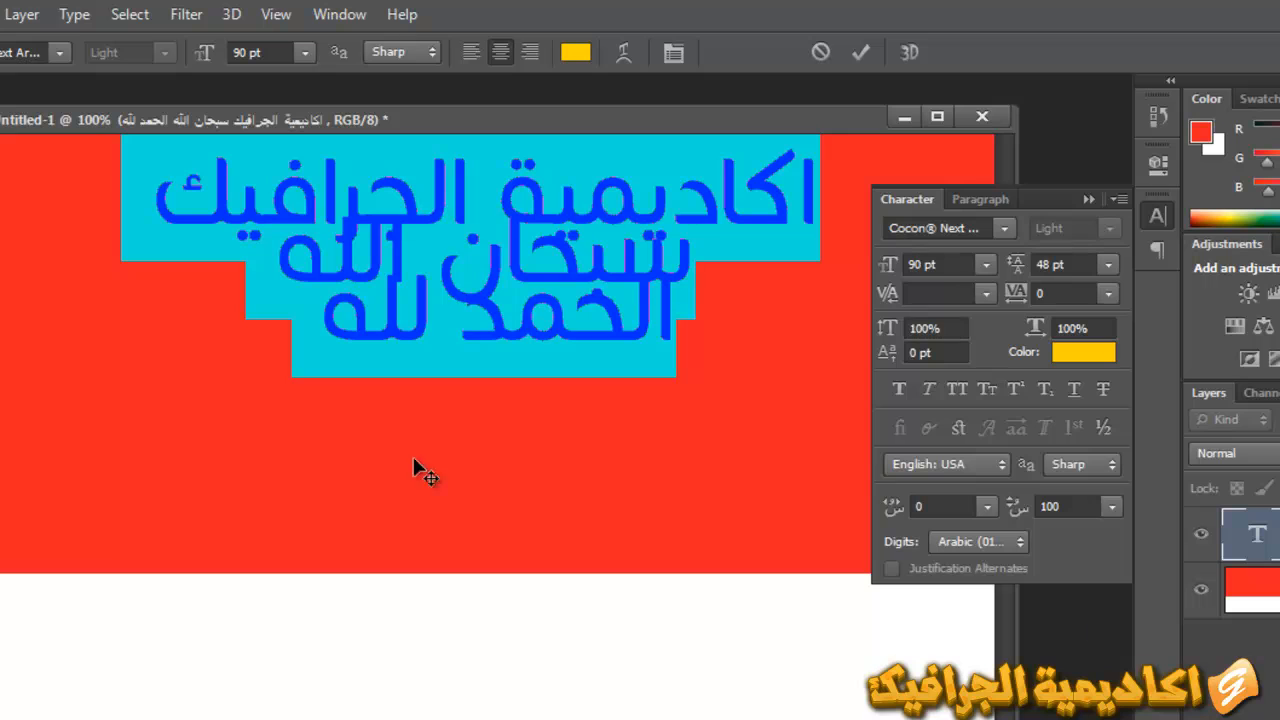
pyautogui.click(1107, 264)
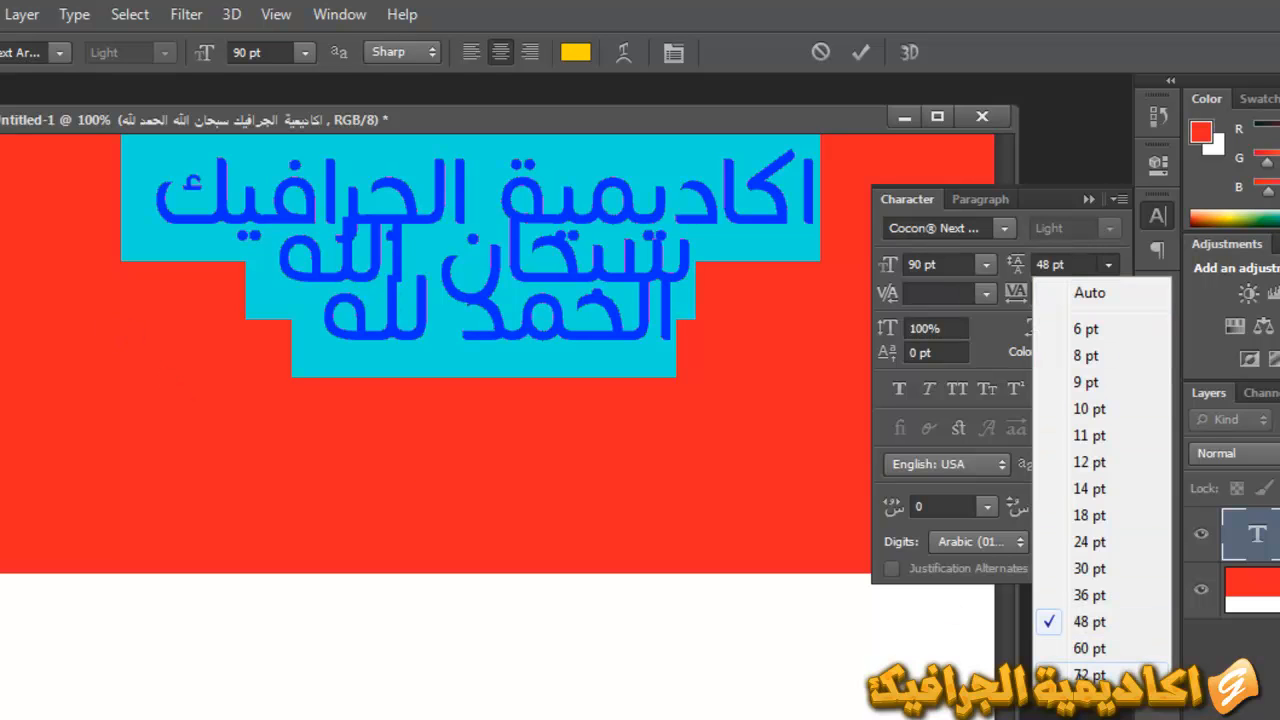
pyautogui.click(1089, 675)
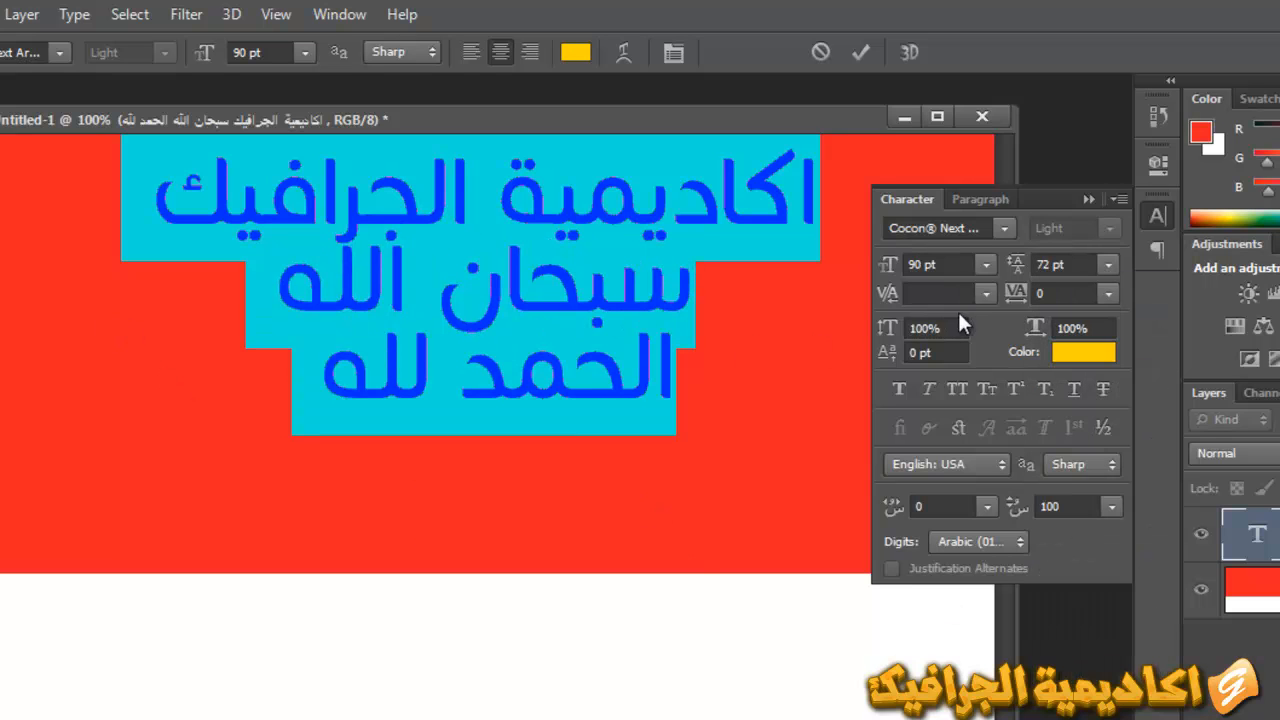
# Set the selected text's kerning to 0 after trying Optical, and return its leading to Auto
pyautogui.click(985, 294)
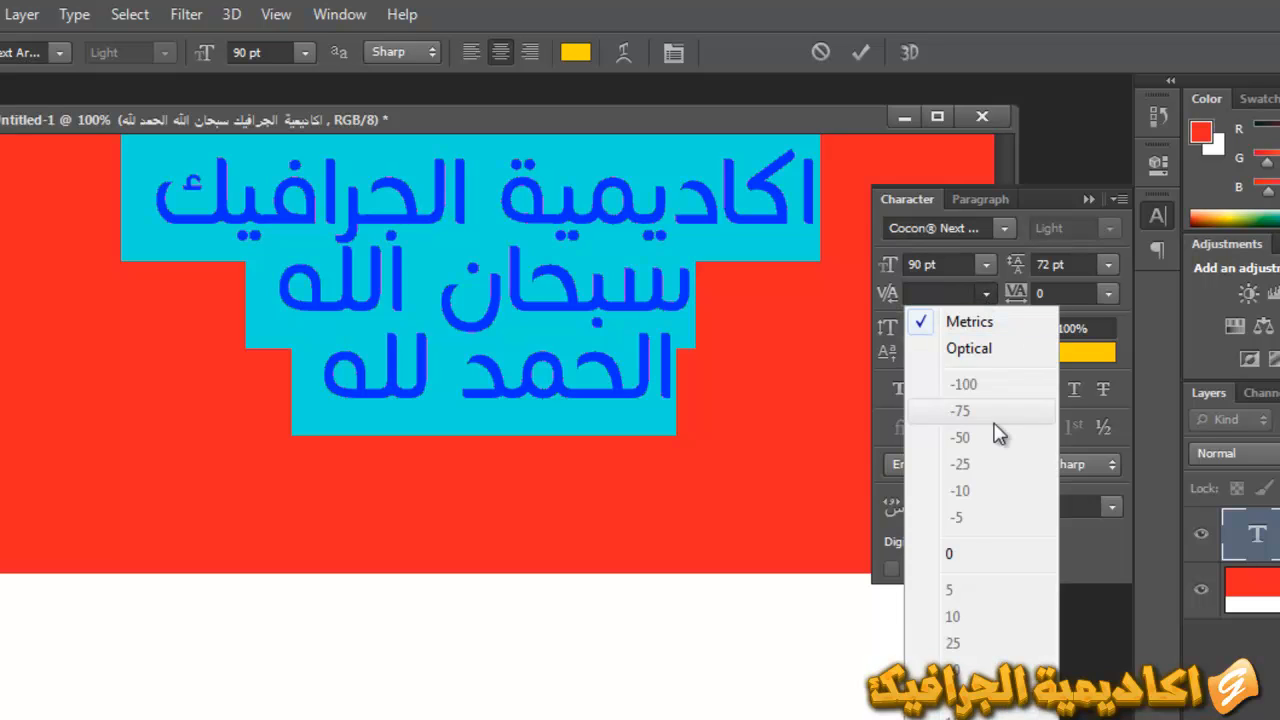
pyautogui.click(960, 550)
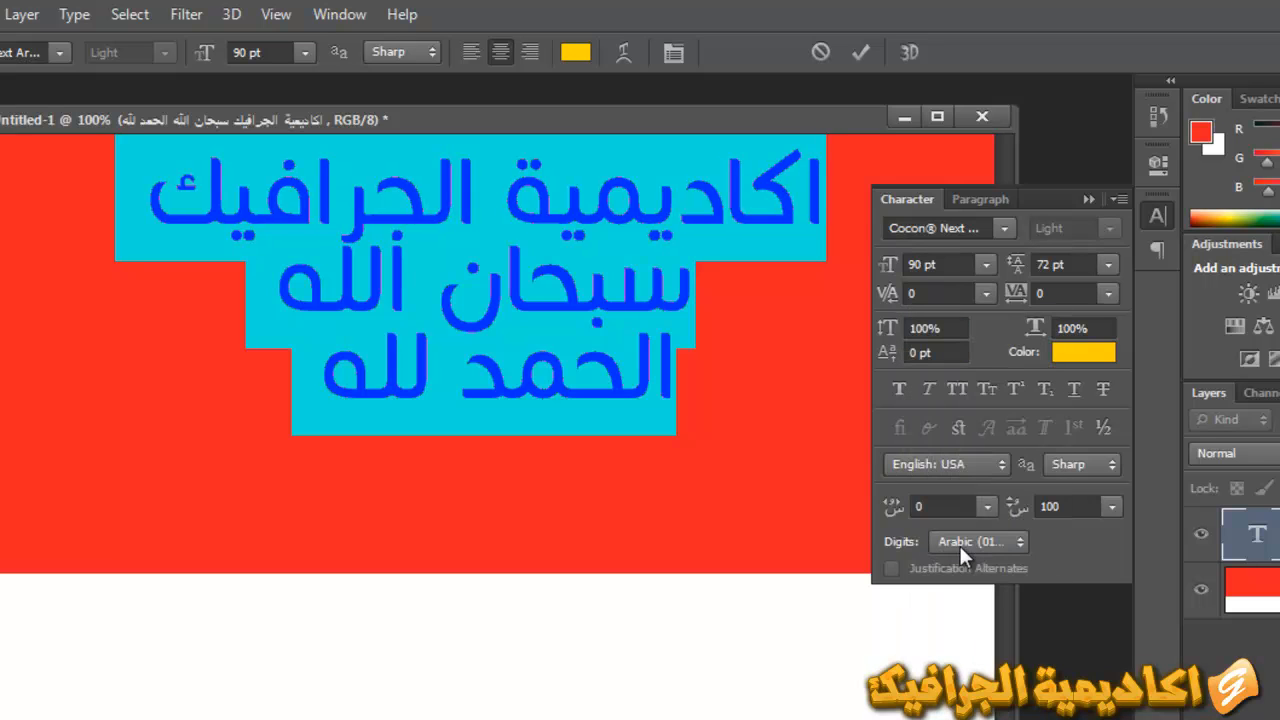
pyautogui.click(988, 294)
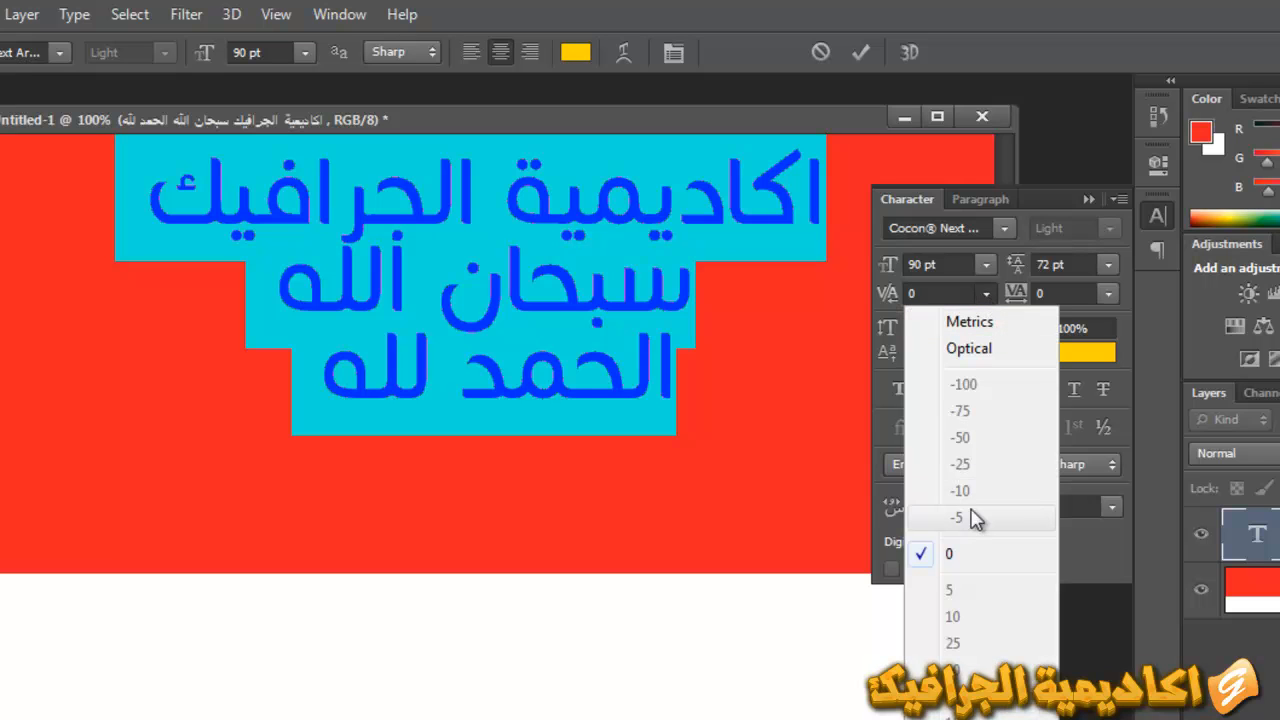
pyautogui.click(996, 350)
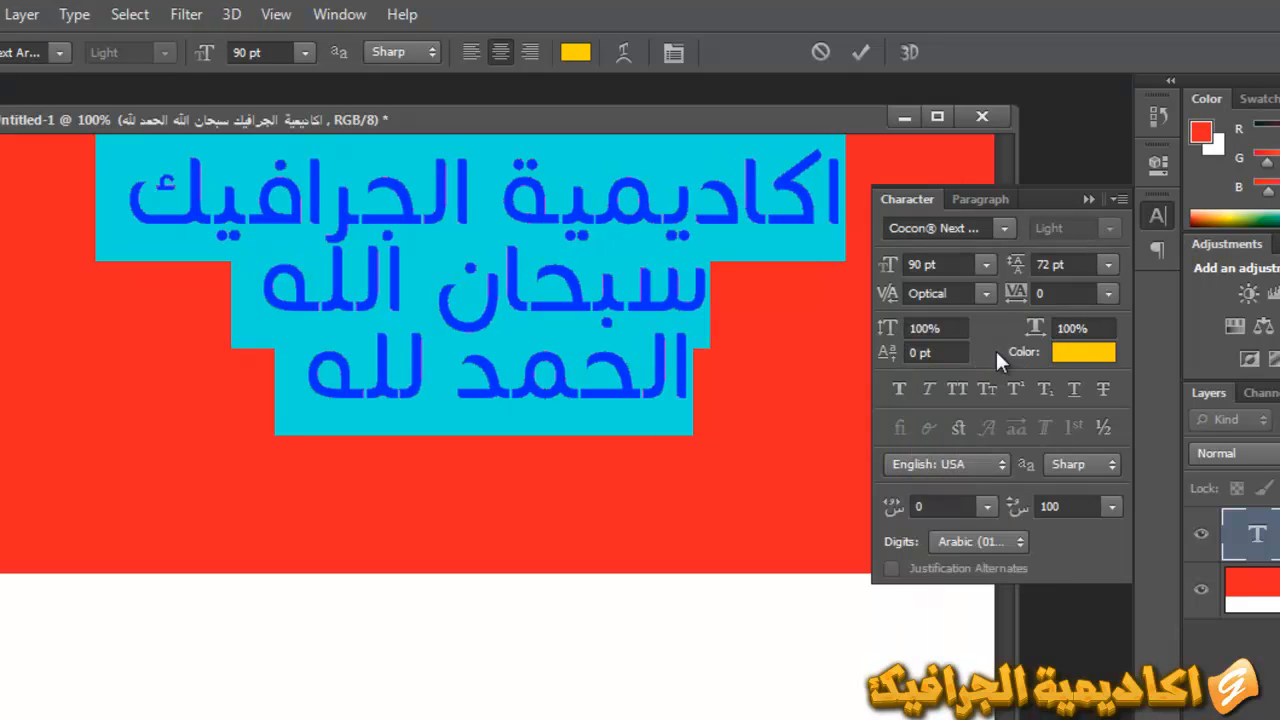
pyautogui.click(981, 293)
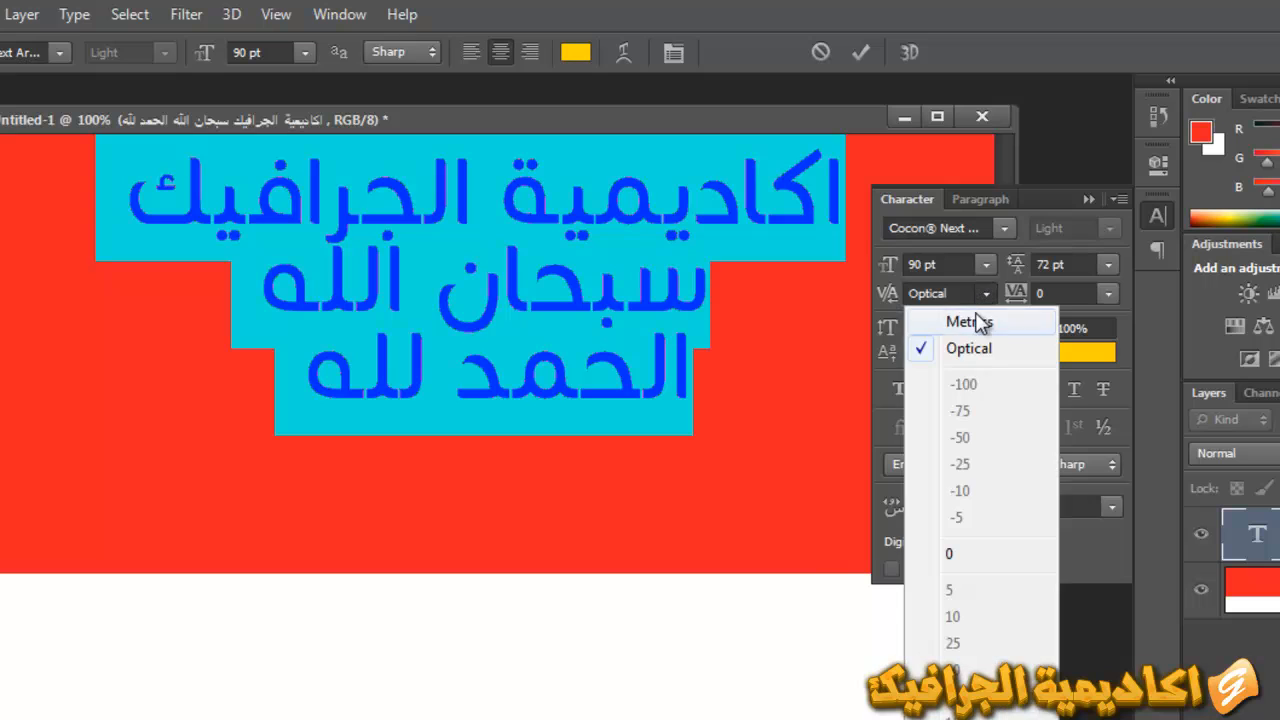
pyautogui.click(966, 552)
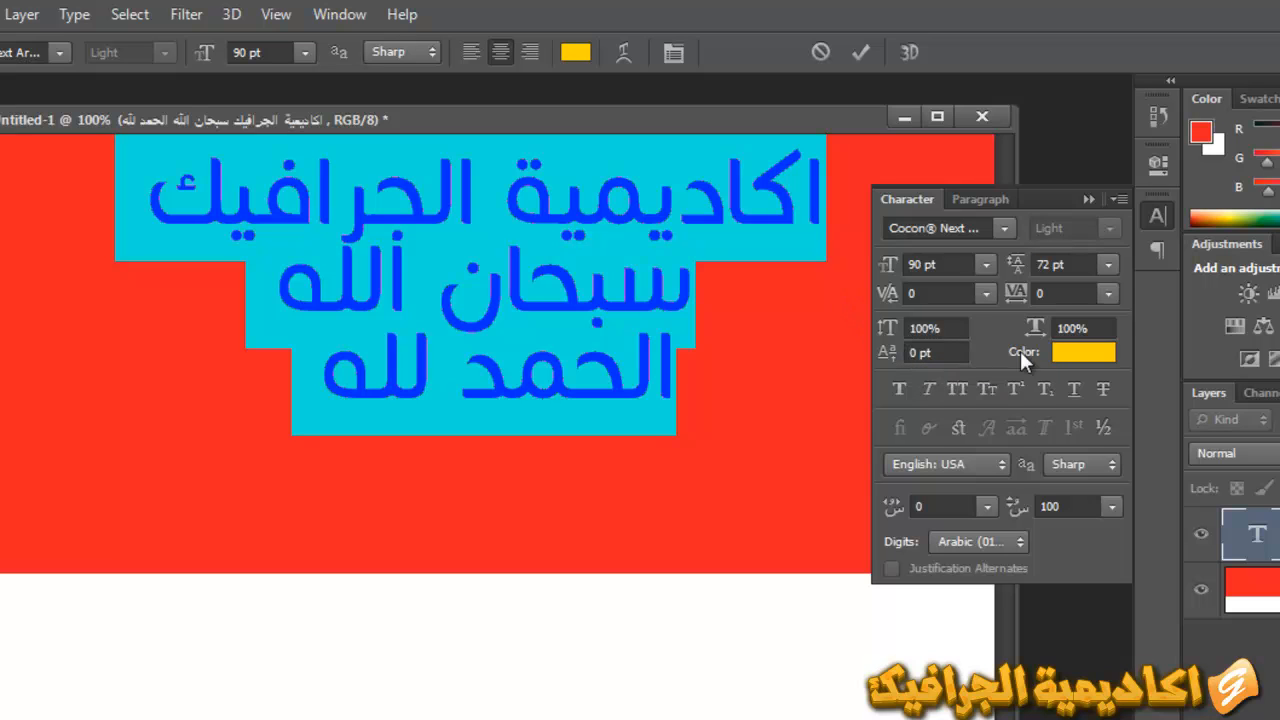
pyautogui.click(1107, 265)
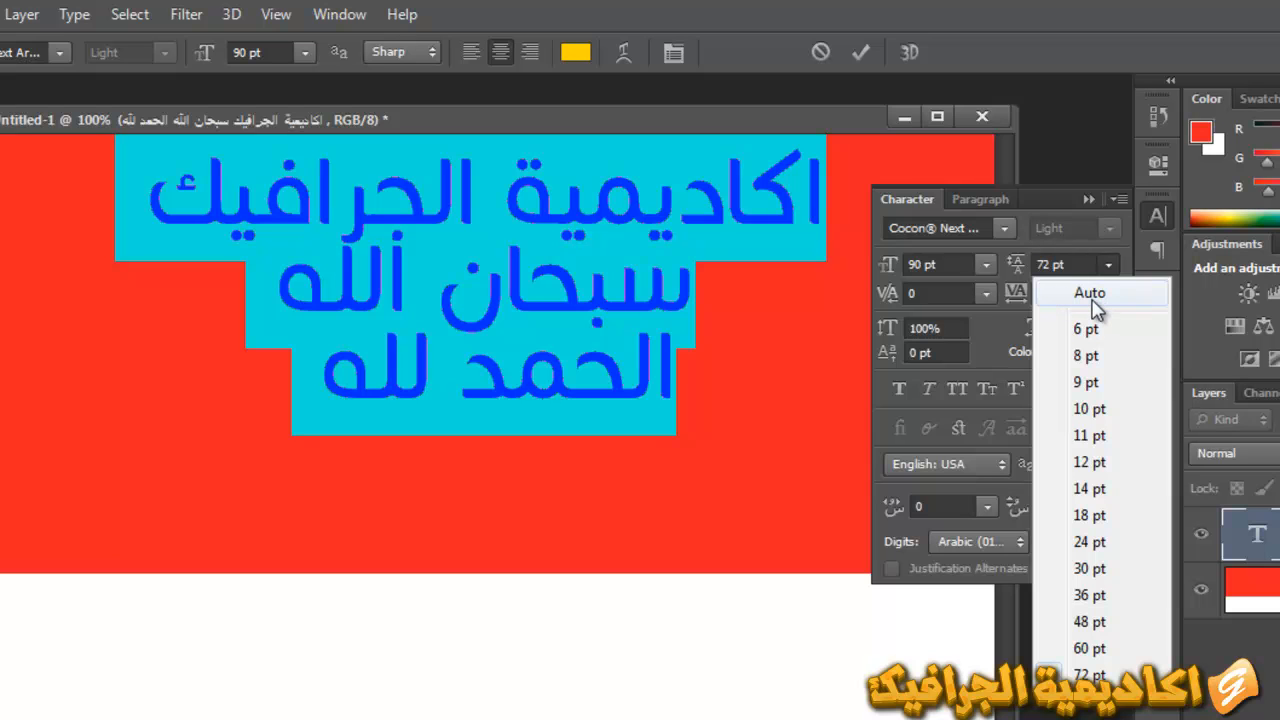
pyautogui.click(1093, 297)
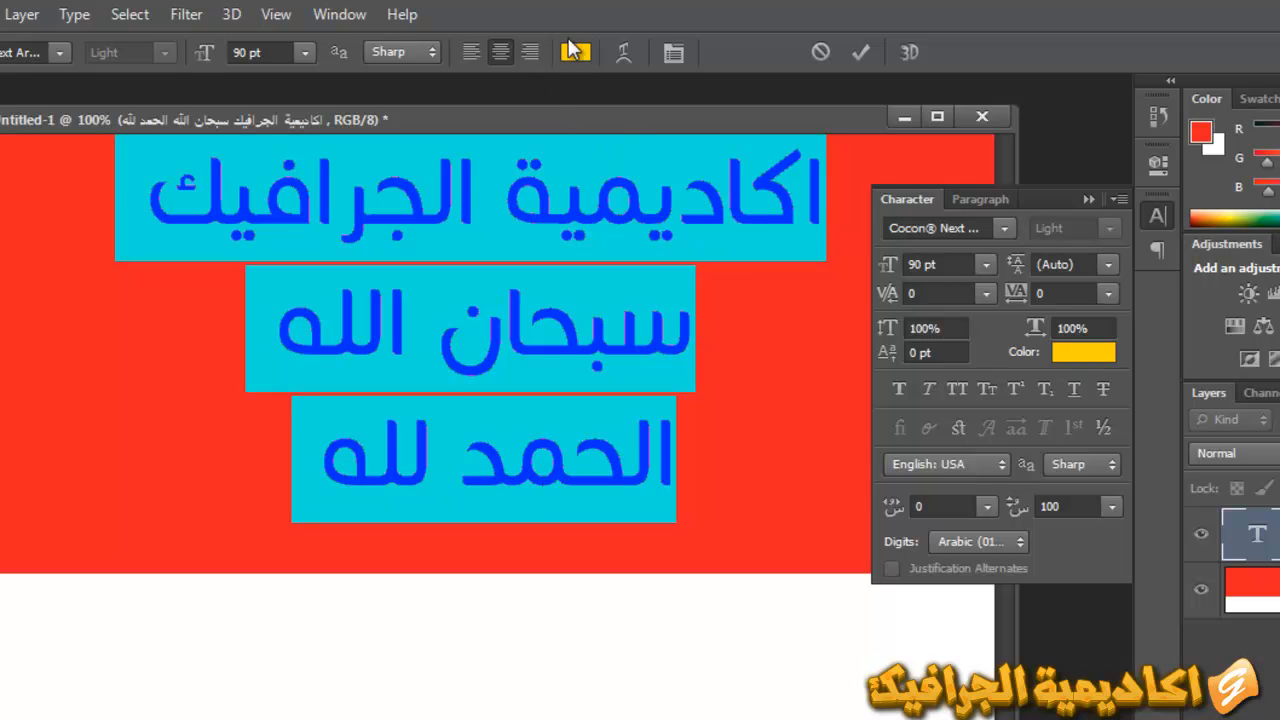
# Set the colour of the selected Arabic text to golden yellow, hex ffcc00
pyautogui.click(1088, 362)
pyautogui.click(1105, 402)
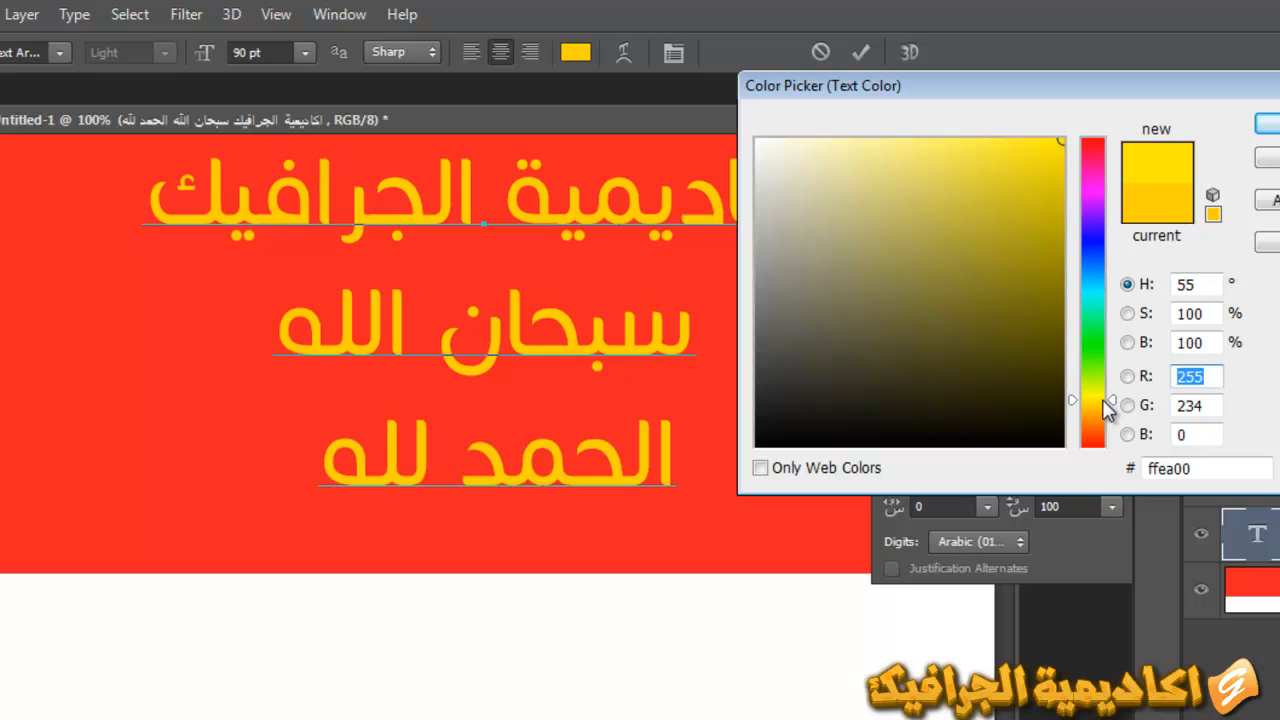
pyautogui.moveTo(1104, 400); pyautogui.dragTo(1104, 406)
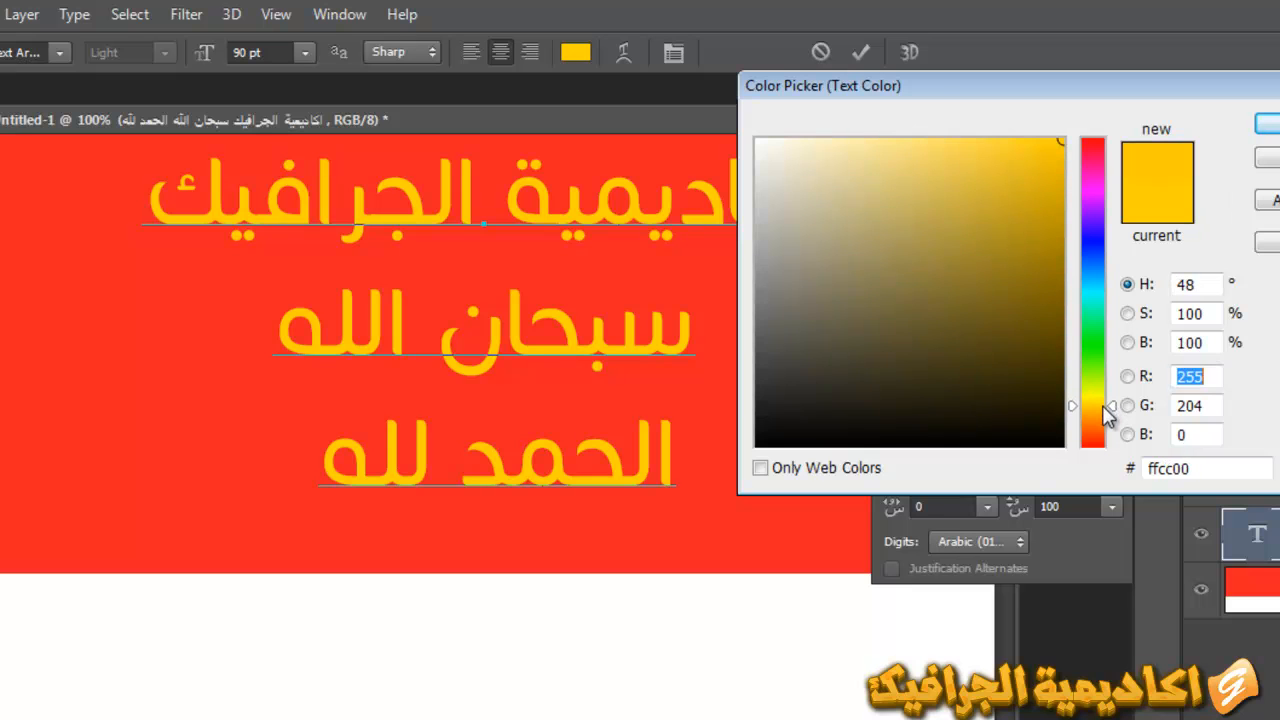
pyautogui.click(1267, 122)
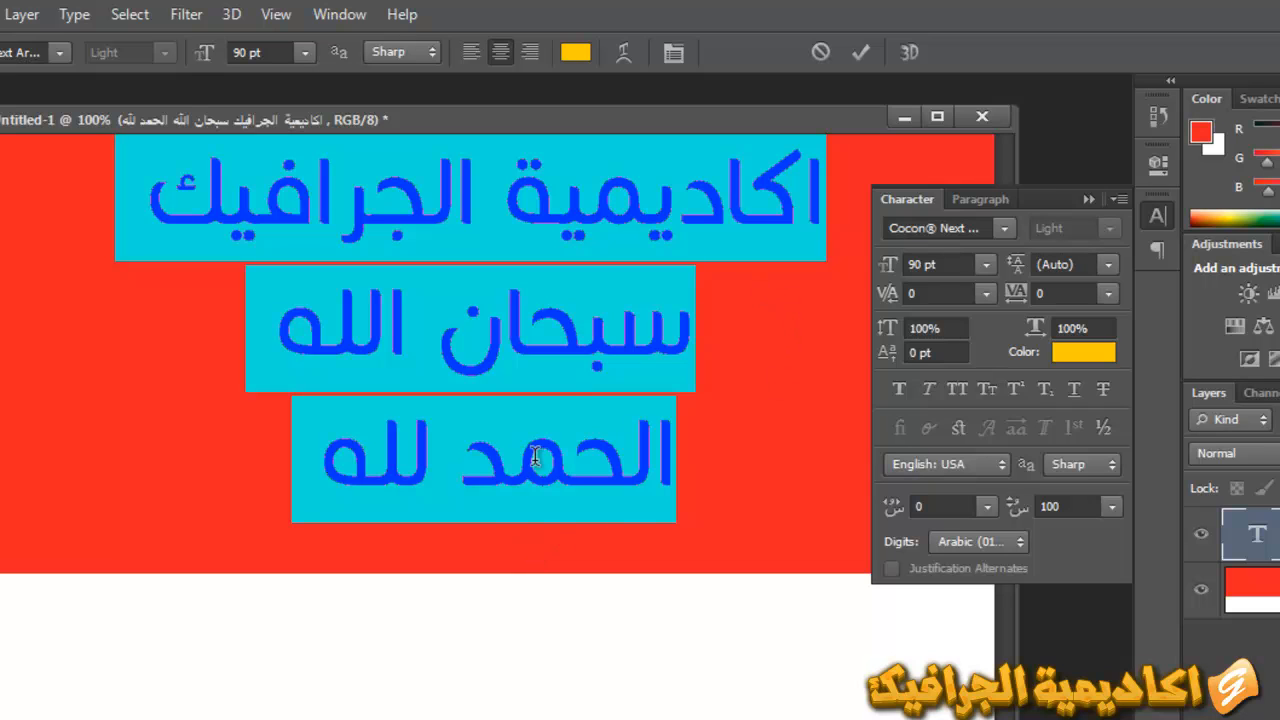
# Reselect all three Arabic lines, put the character settings away, and move the text slightly lower within the red area
pyautogui.click(338, 477)
pyautogui.moveTo(263, 479); pyautogui.dragTo(925, 205)
pyautogui.click(1087, 204)
pyautogui.doubleClick(498, 121)
pyautogui.moveTo(616, 592); pyautogui.dragTo(620, 636)
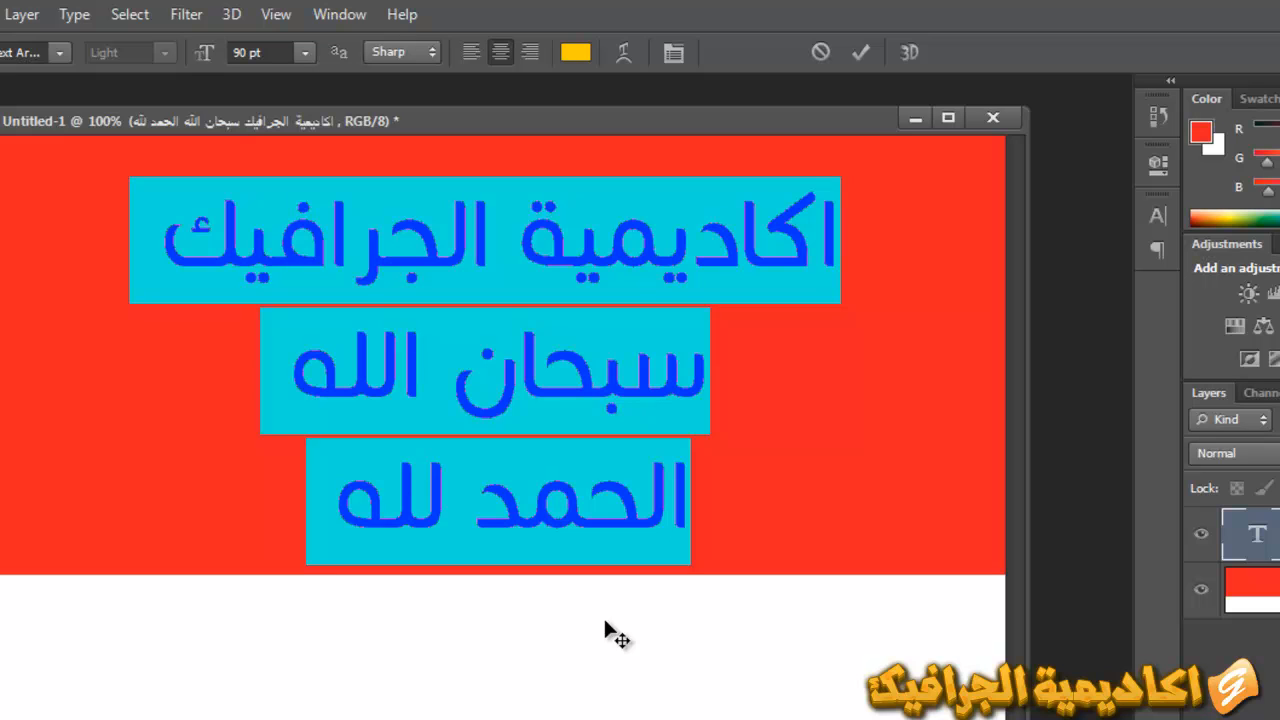
# Increase the size of the selected Arabic text to 106 pt in 2 pt increments
pyautogui.press('ctrl')
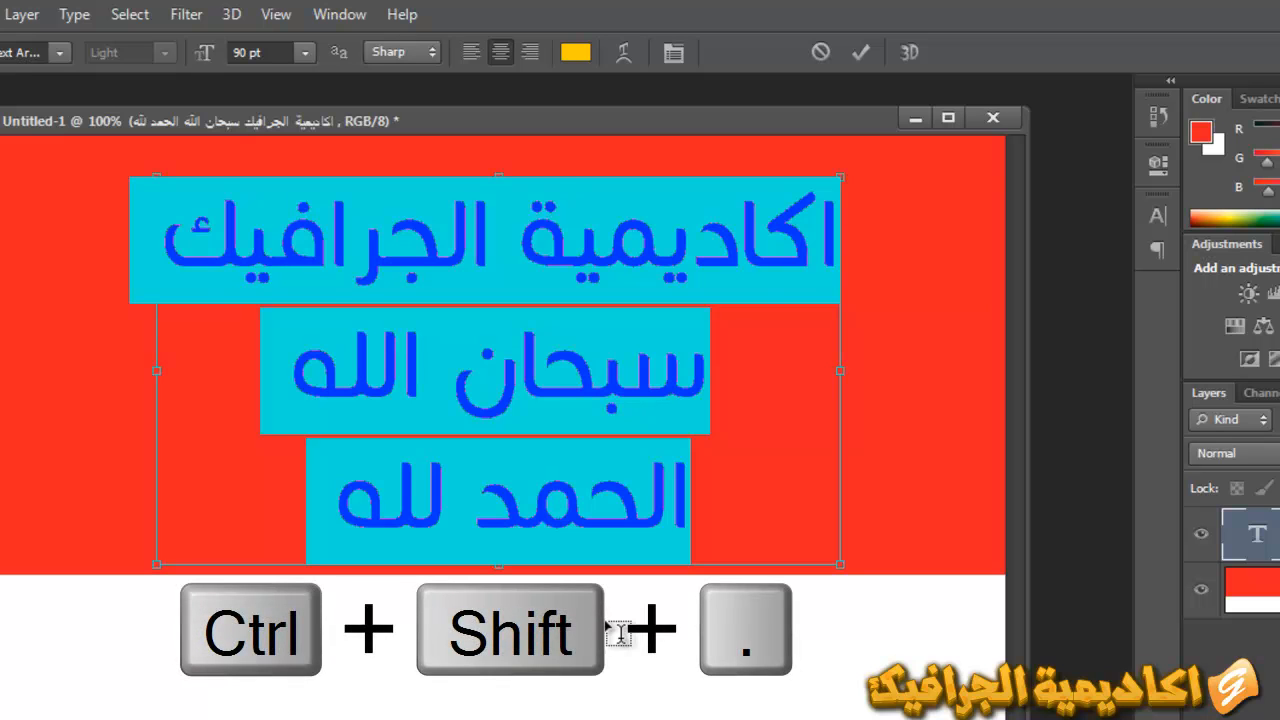
pyautogui.hotkey('ctrl', 'shift', '.')
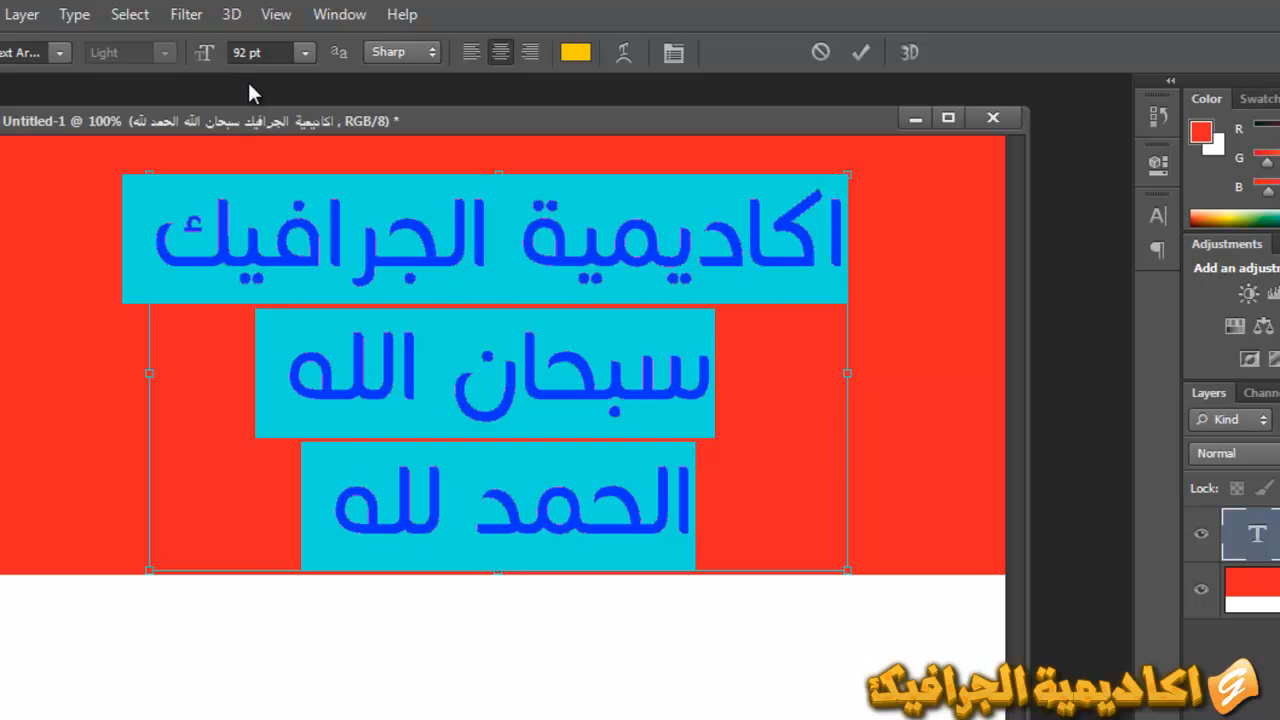
pyautogui.hotkey('ctrl', 'shift', '.')
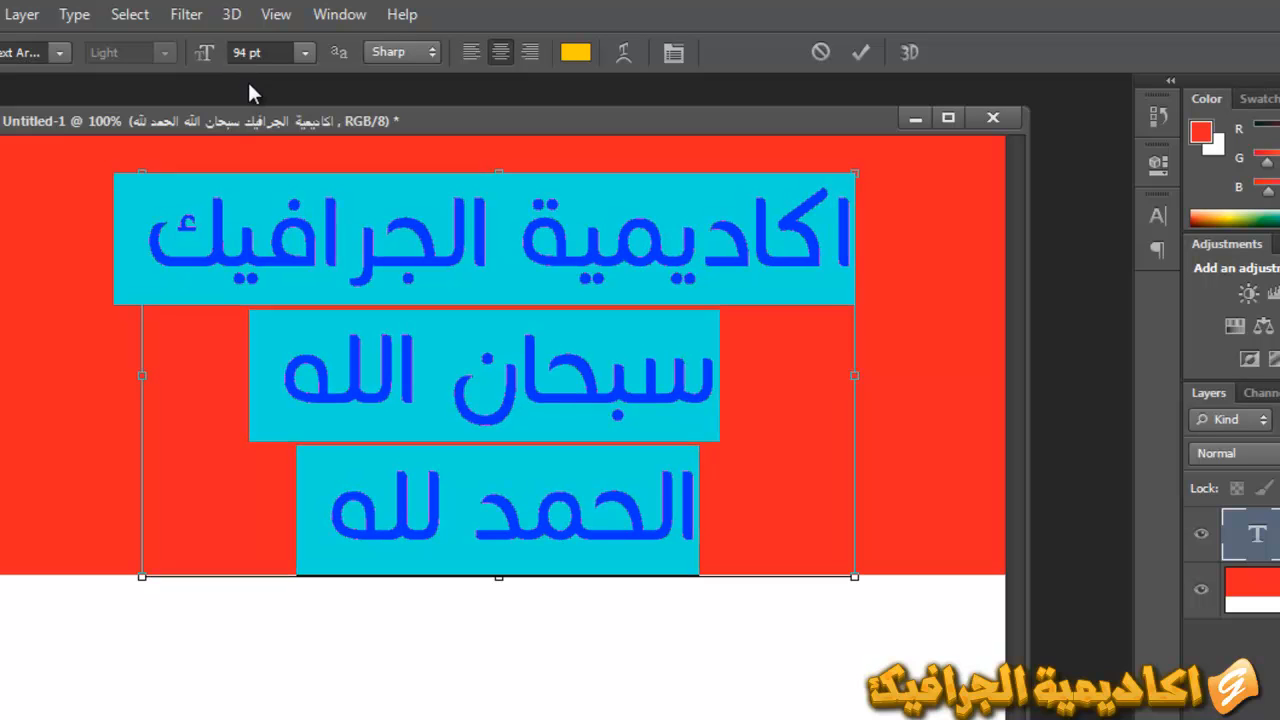
pyautogui.hotkey('ctrl', 'shift', '.')
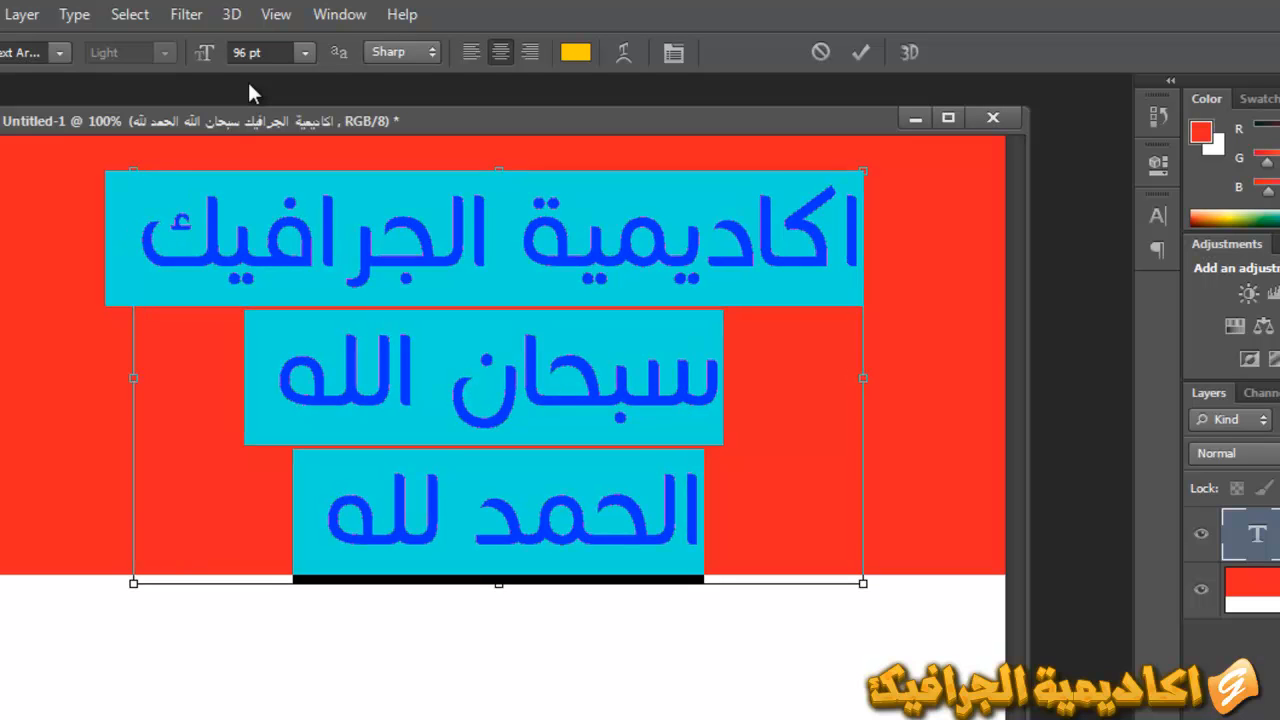
pyautogui.hotkey('ctrl', 'shift', '.')
pyautogui.hotkey('ctrl', 'shift', '.')
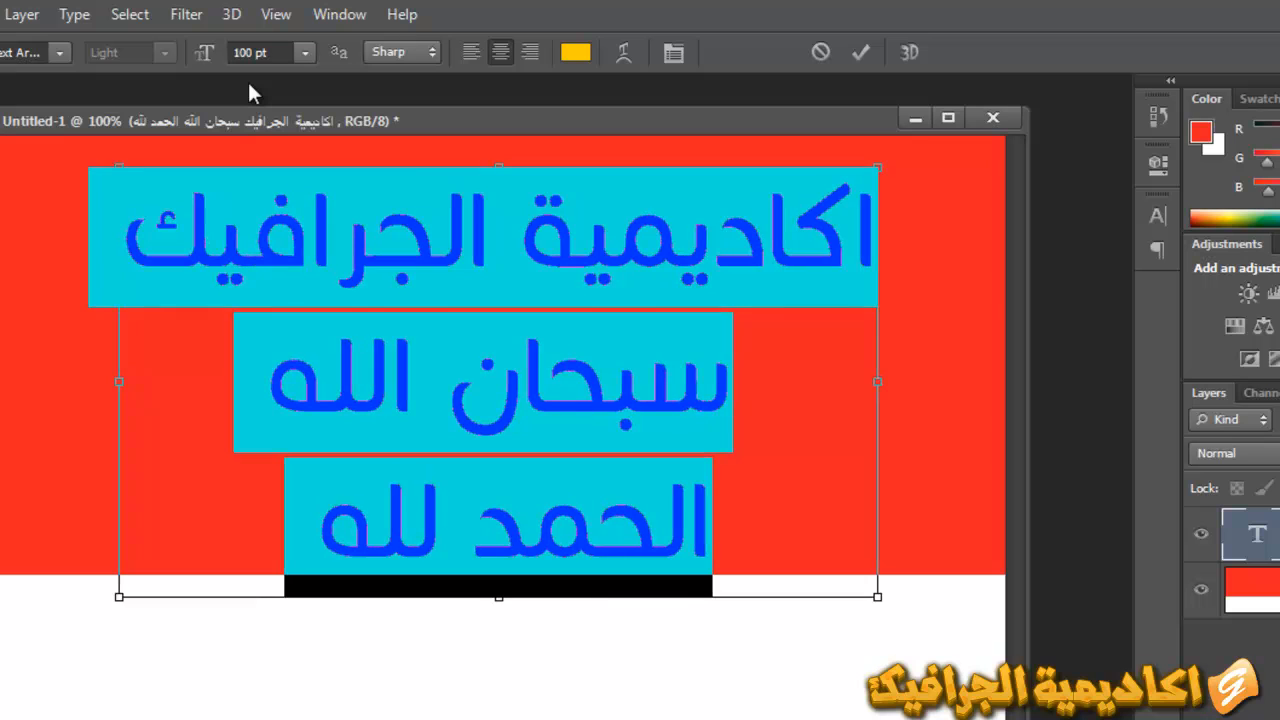
pyautogui.hotkey('ctrl', 'shift', '.')
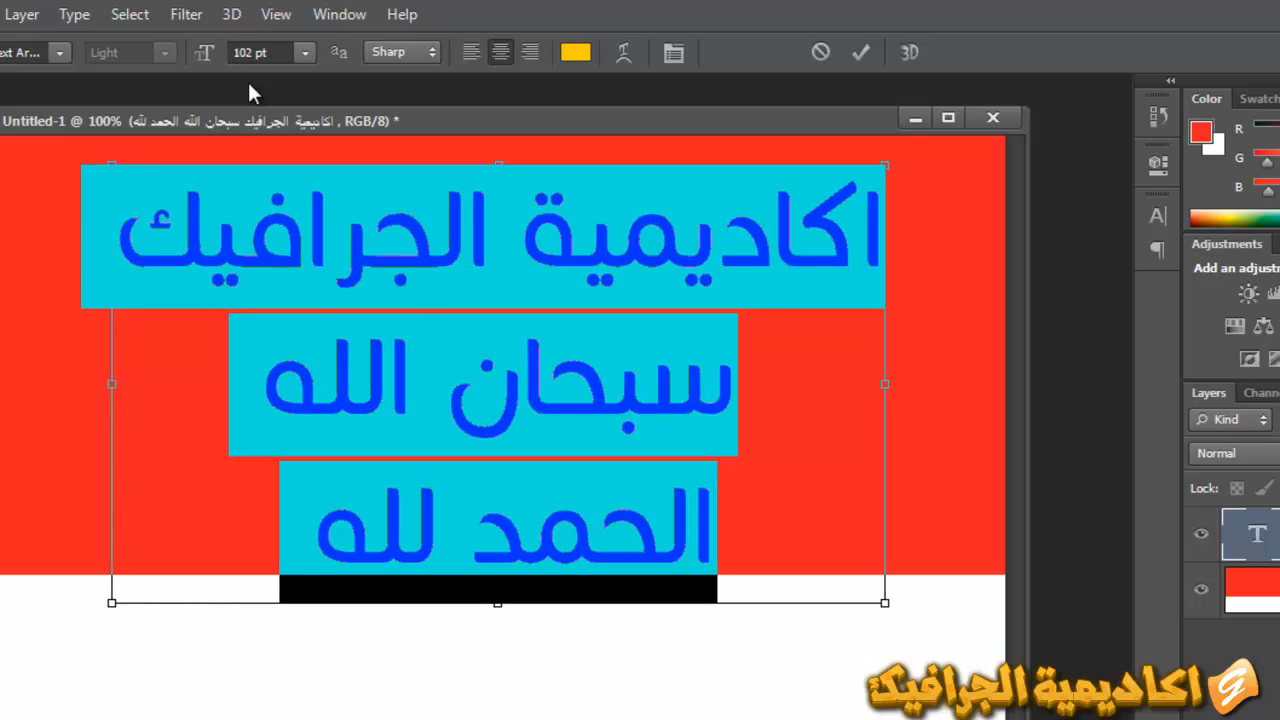
pyautogui.hotkey('ctrl', 'shift', '.')
pyautogui.hotkey('ctrl', 'shift', '.')
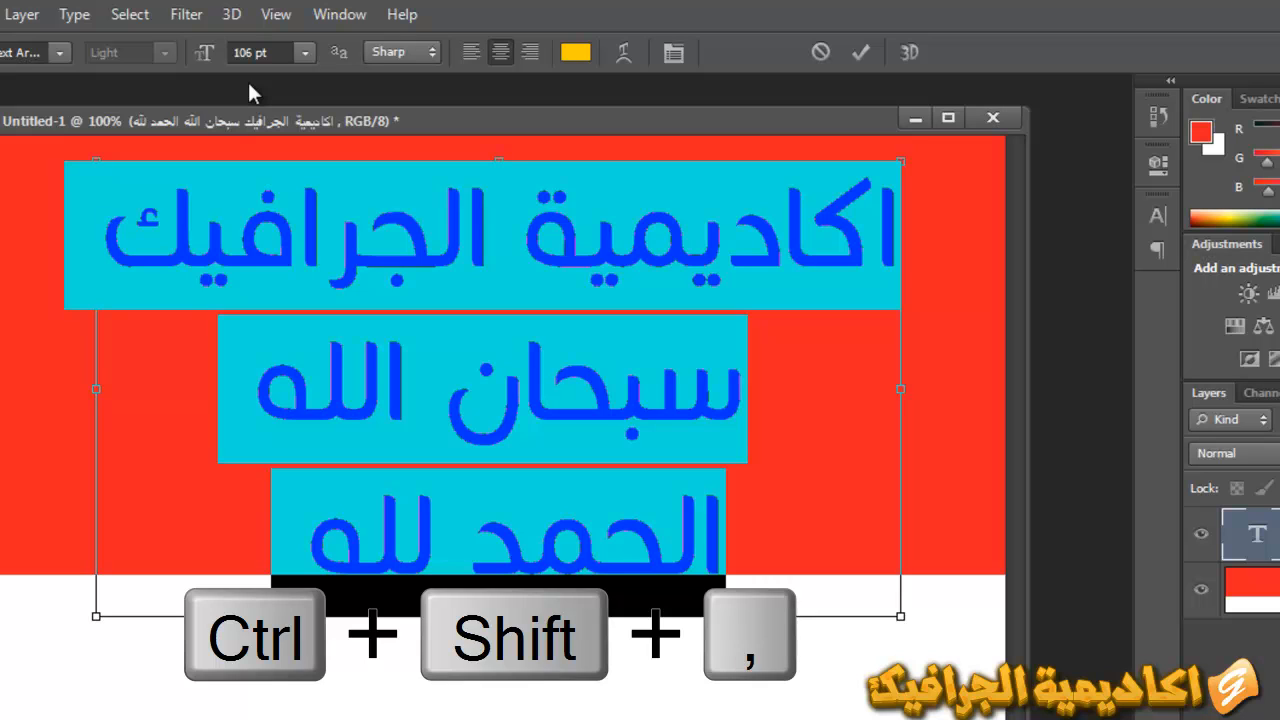
# Reduce the size of the selected Arabic text to 90 pt in 2 pt decrements
pyautogui.hotkey('ctrl', 'shift', ',')
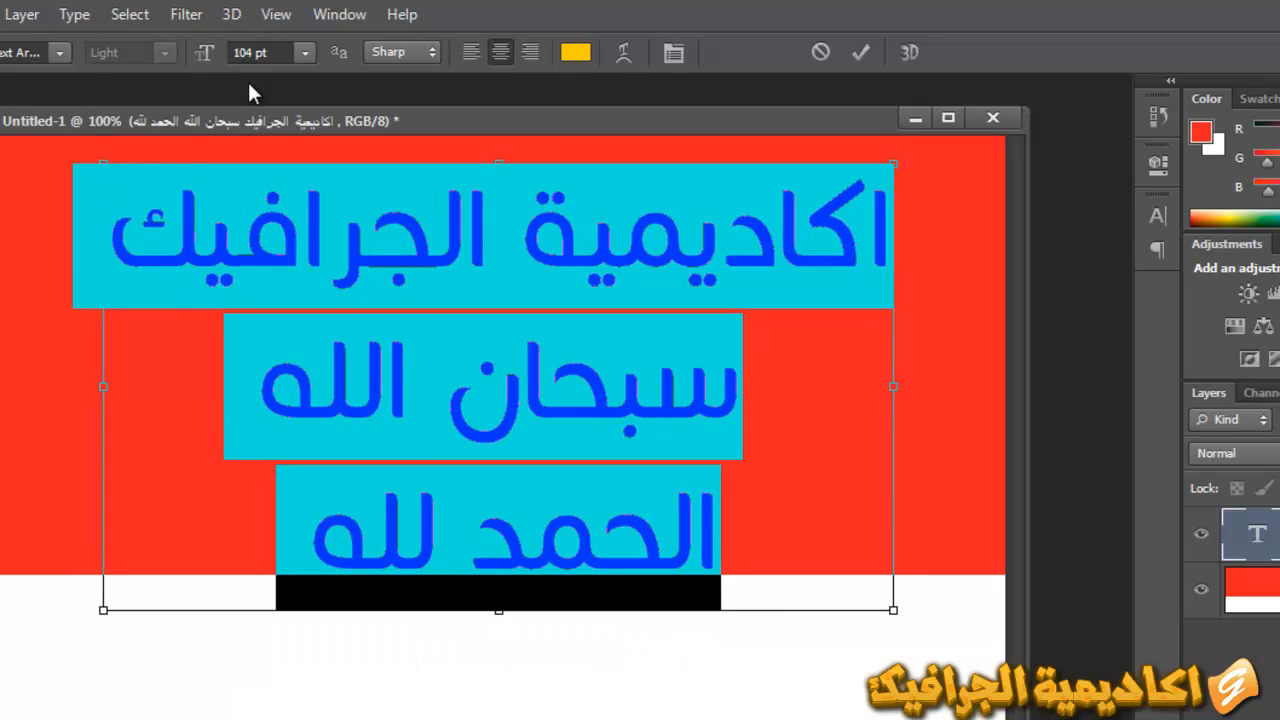
pyautogui.hotkey('ctrl', 'shift', ',')
pyautogui.hotkey('ctrl', 'shift', ',')
pyautogui.hotkey('ctrl', 'shift', ',')
pyautogui.hotkey('ctrl', 'shift', ',')
pyautogui.hotkey('ctrl', 'shift', ',')
pyautogui.hotkey('ctrl', 'shift', ',')
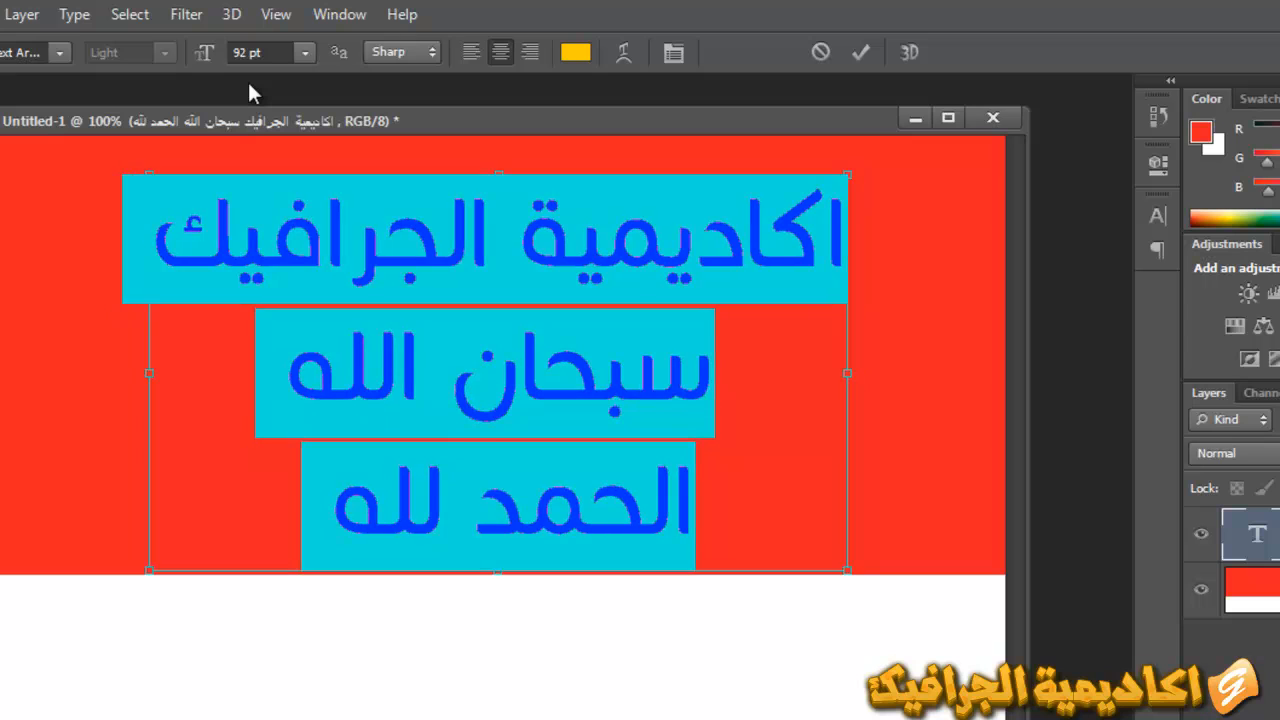
pyautogui.hotkey('ctrl', 'shift', ',')
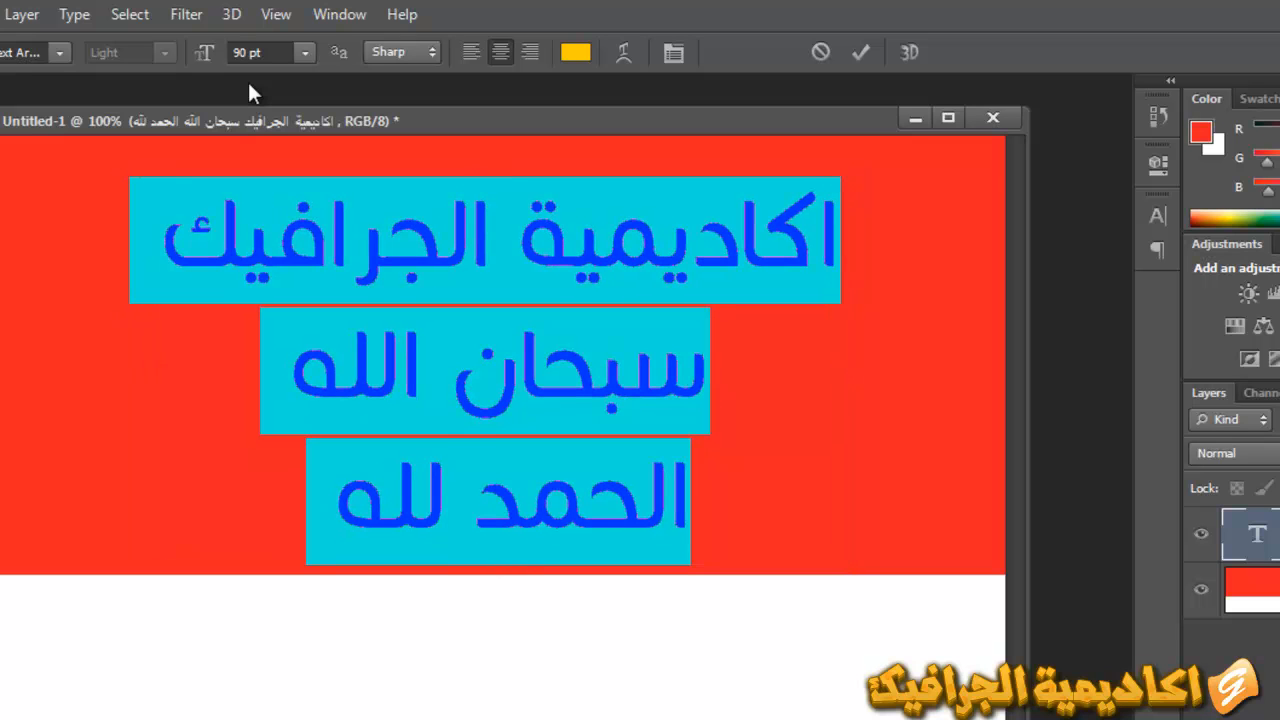
# Commit the three-line Arabic text and delete its layer
pyautogui.hotkey('ctrl', 'Return')
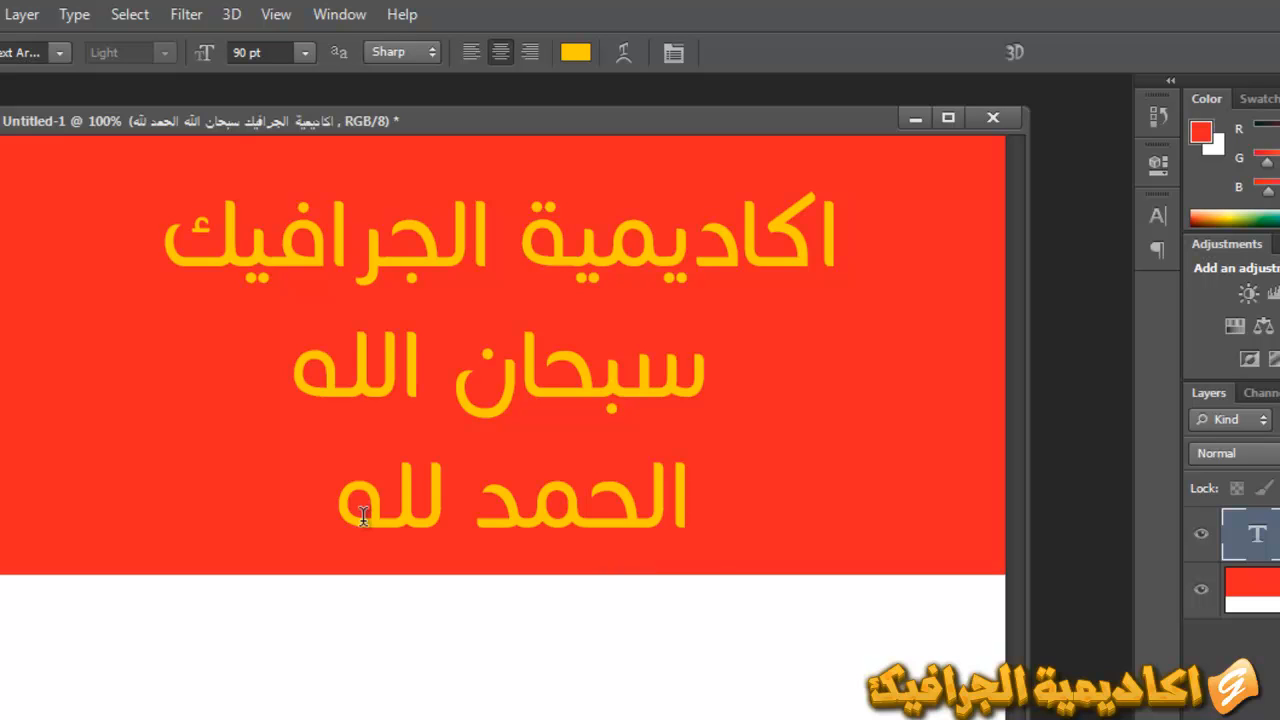
pyautogui.press('Delete')
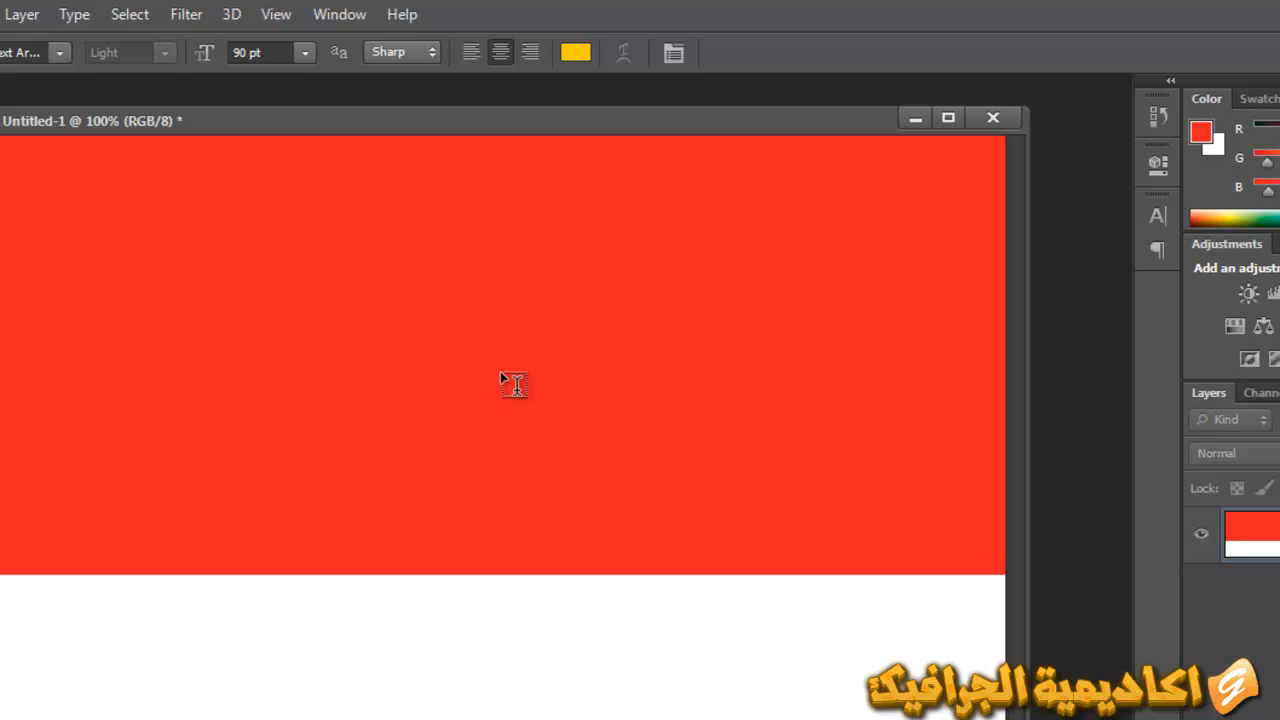
# Try adding a single Arabic name as point text in the upper red area, and undo it
pyautogui.click(552, 266)
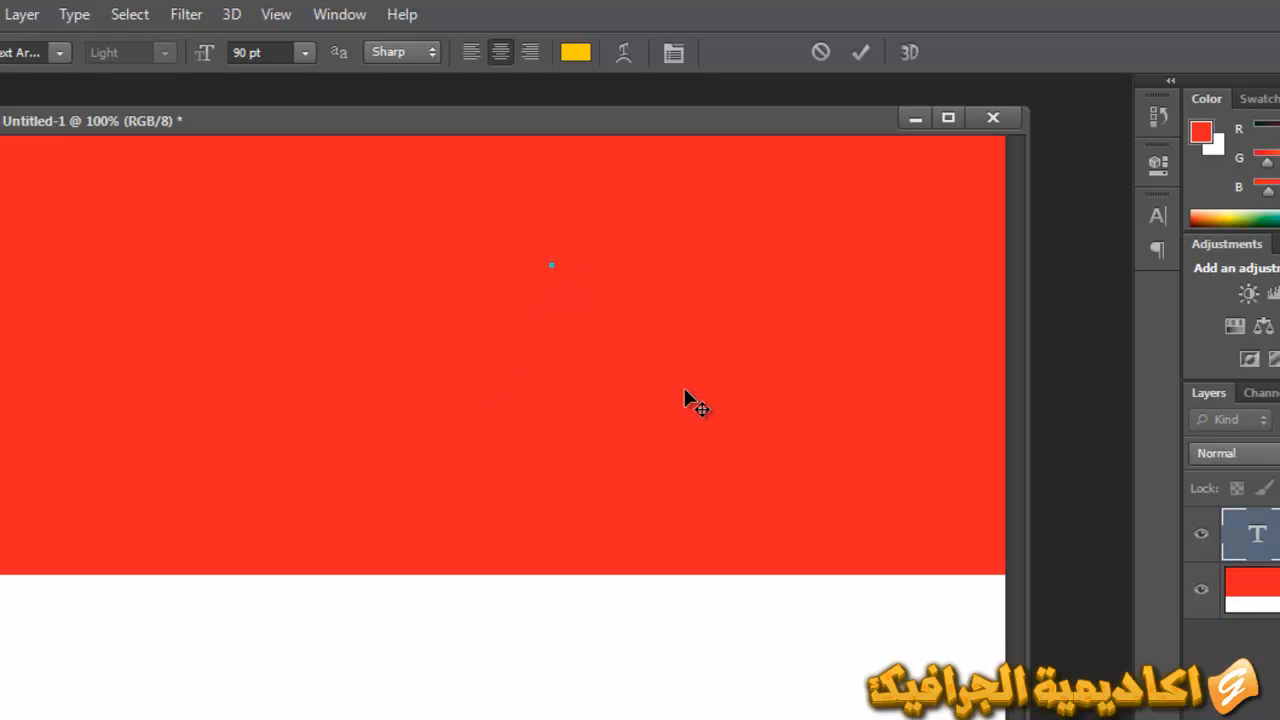
pyautogui.write('عصام')
pyautogui.press('ctrl')
pyautogui.hotkey('ctrl', 'Return')
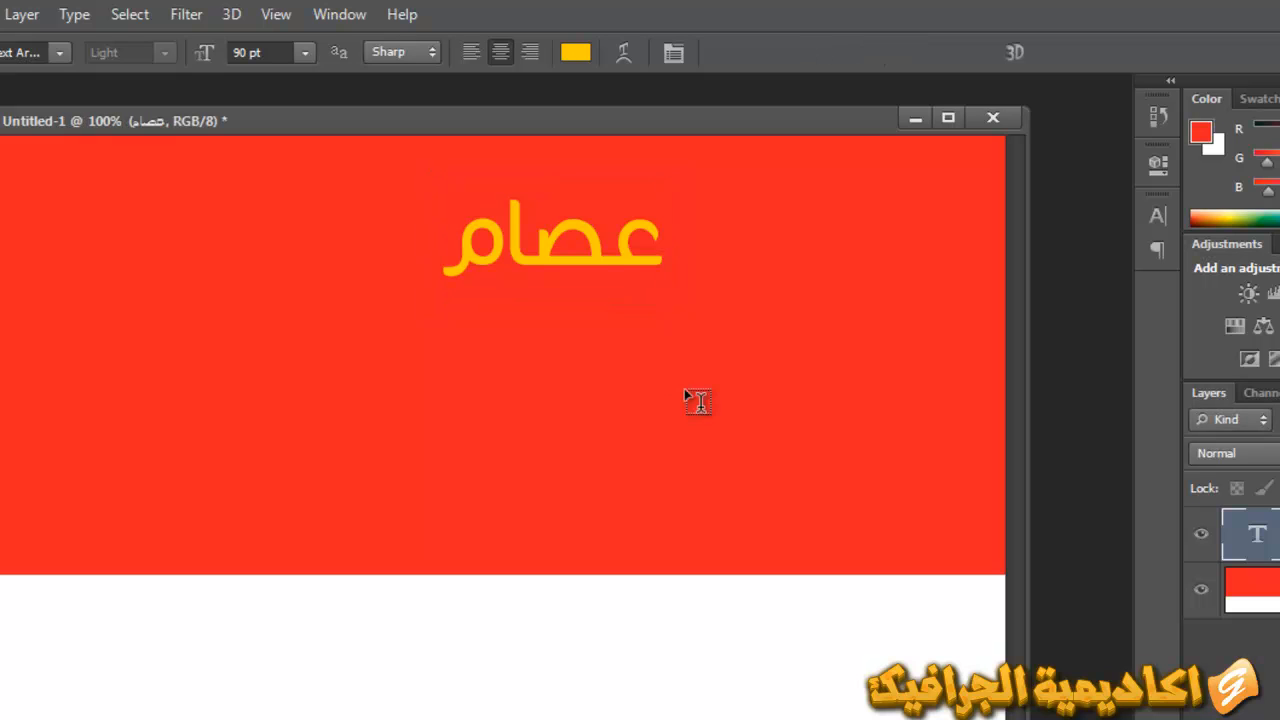
pyautogui.hotkey('ctrl', 'z')
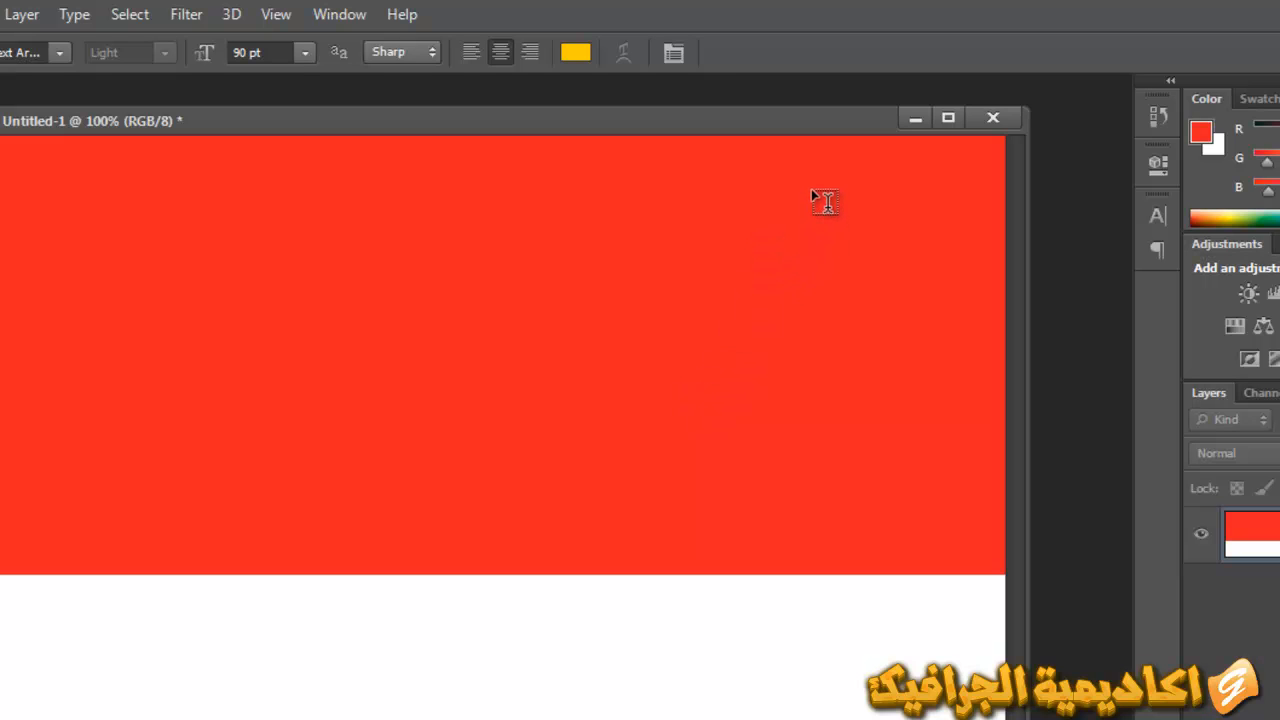
# Create a tall paragraph text box on the right part of the red area, and enter "الحمد" and "لله" on separate lines
pyautogui.moveTo(810, 187); pyautogui.dragTo(296, 557)
pyautogui.moveTo(418, 533); pyautogui.dragTo(637, 548)
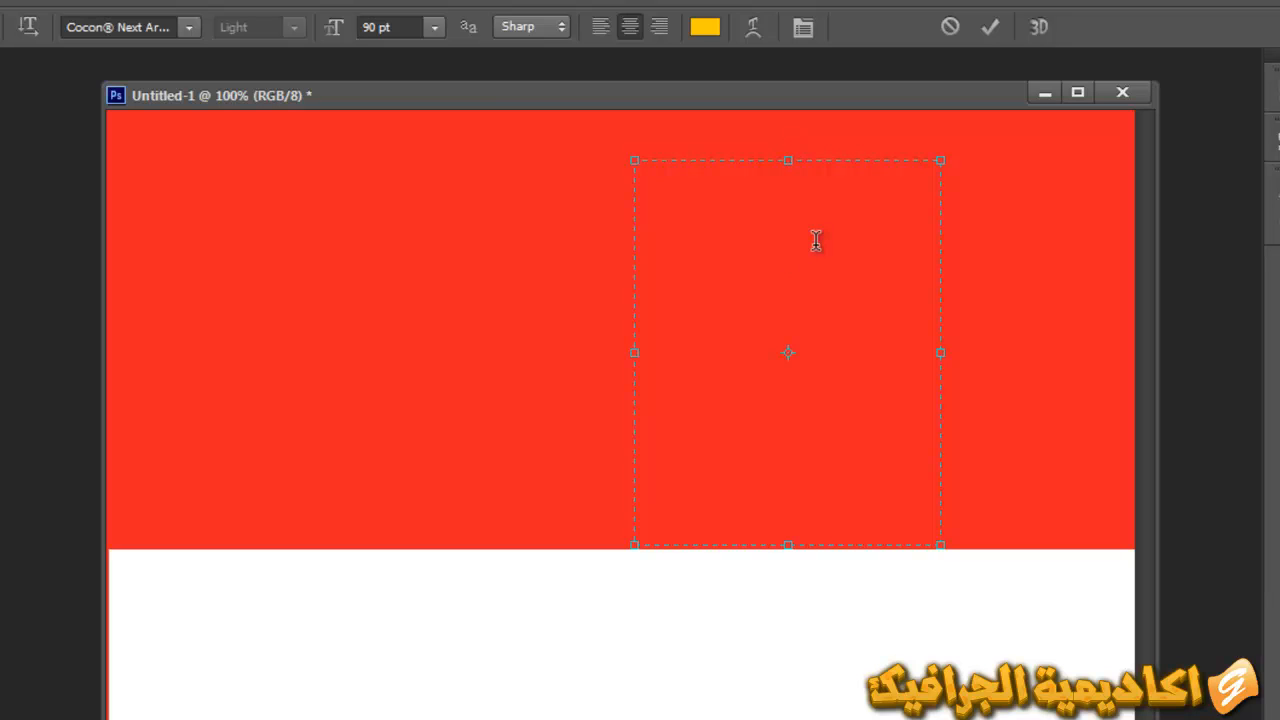
pyautogui.write('الحمد')
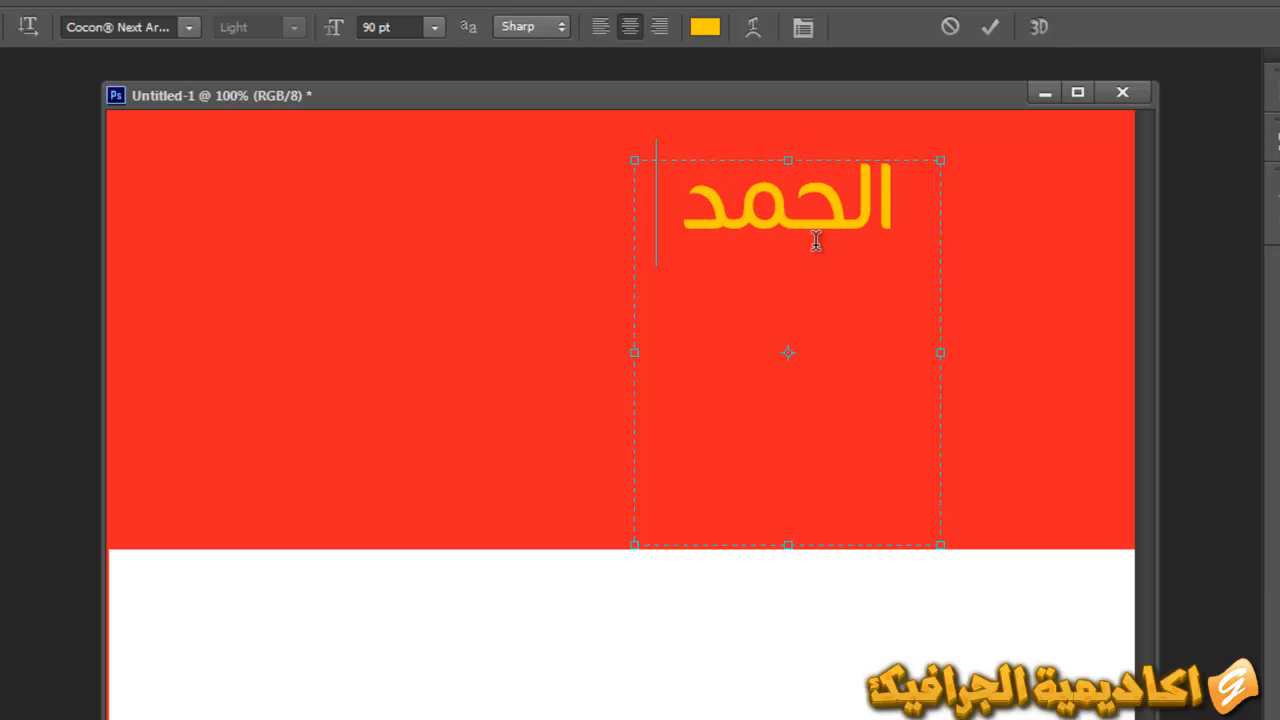
pyautogui.press('Return')
pyautogui.write('لله')
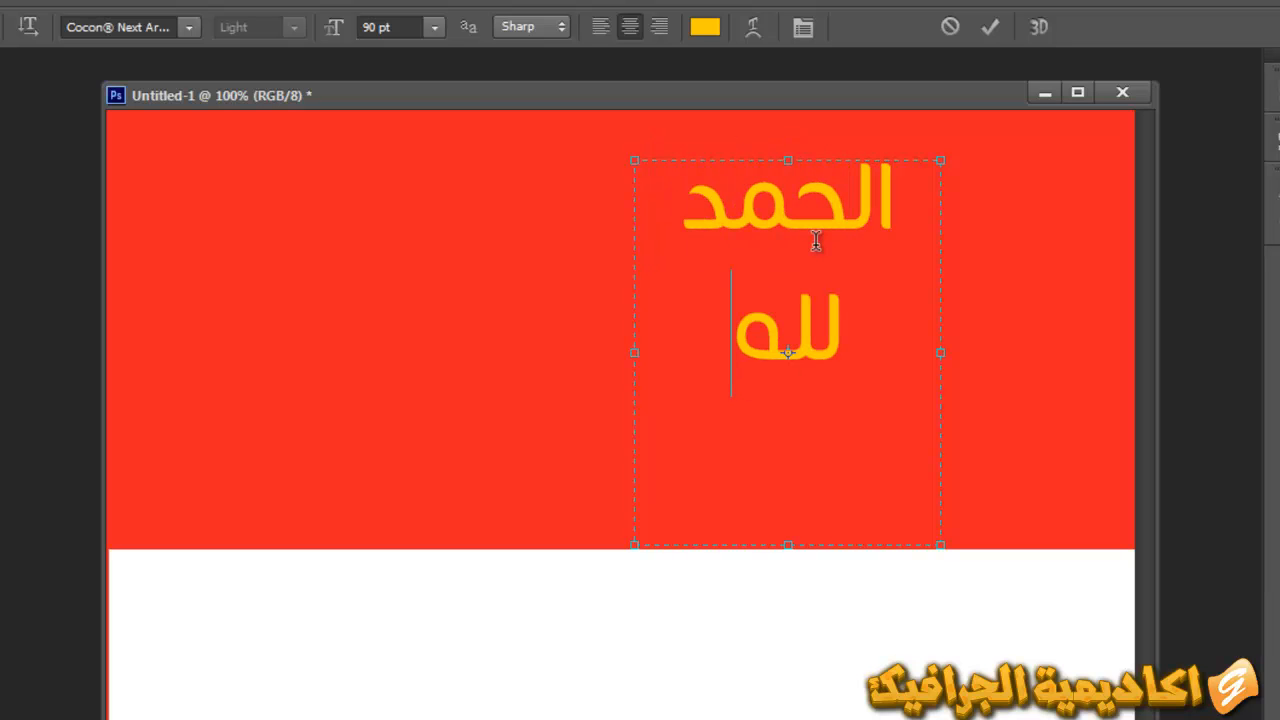
# Clear all text from the paragraph text box and set its font size to 10 pt
pyautogui.hotkey('ctrl', 'a')
pyautogui.press('BackSpace')
pyautogui.moveTo(325, 37); pyautogui.dragTo(236, 45)
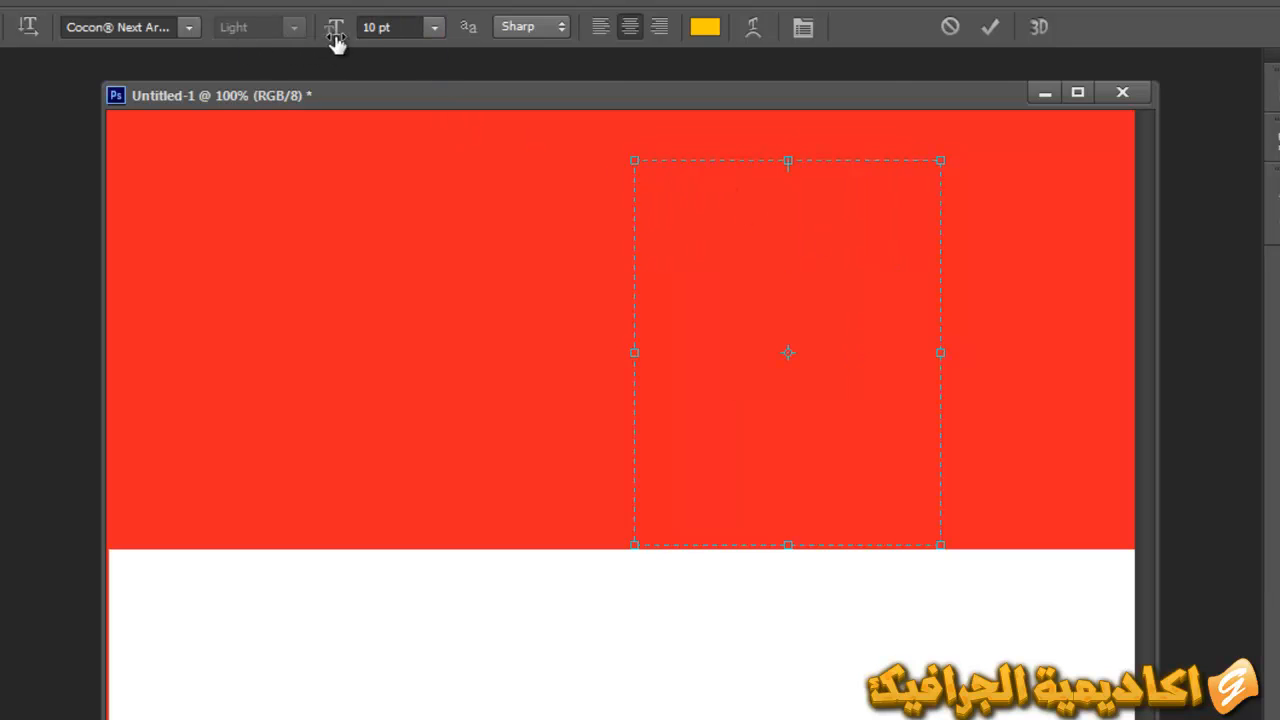
# Set the font size to 54 pt and fill the paragraph box with "الحمد لله رب العالمين الرحمن الرحيم مالك يوم الدين"
pyautogui.moveTo(335, 37); pyautogui.dragTo(391, 37)
pyautogui.write('الحمد ')
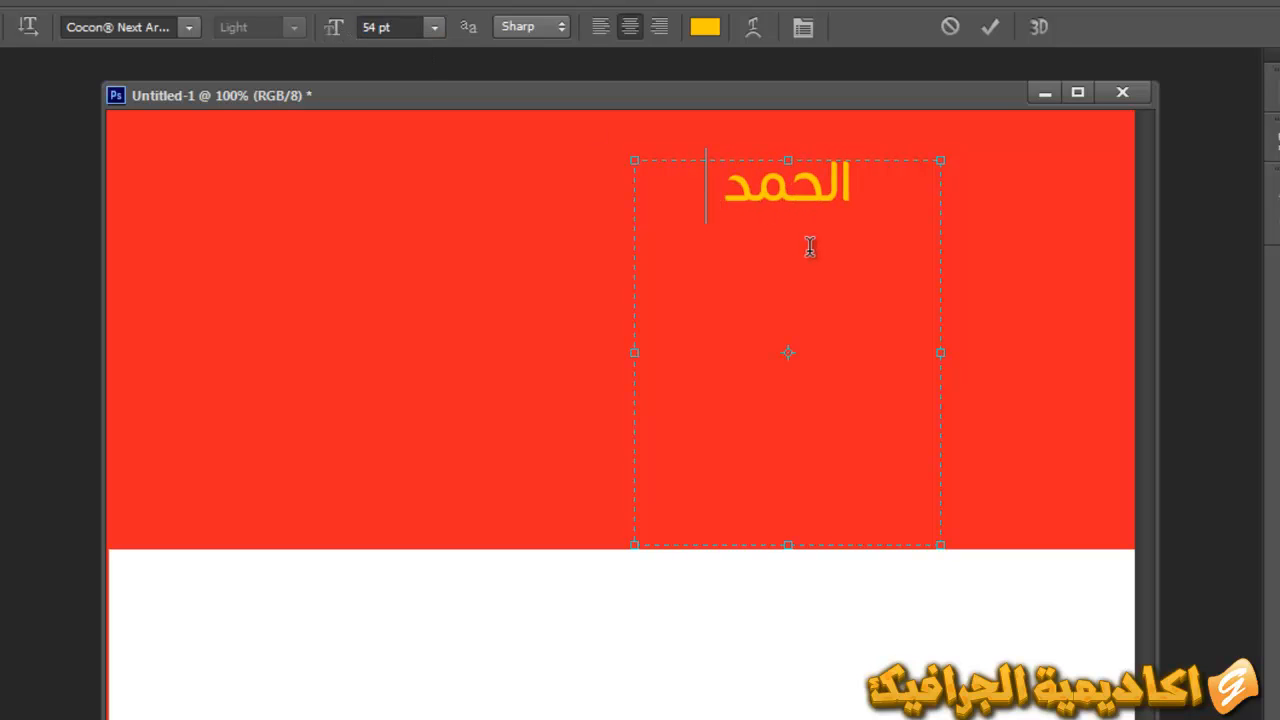
pyautogui.write('لله رب')
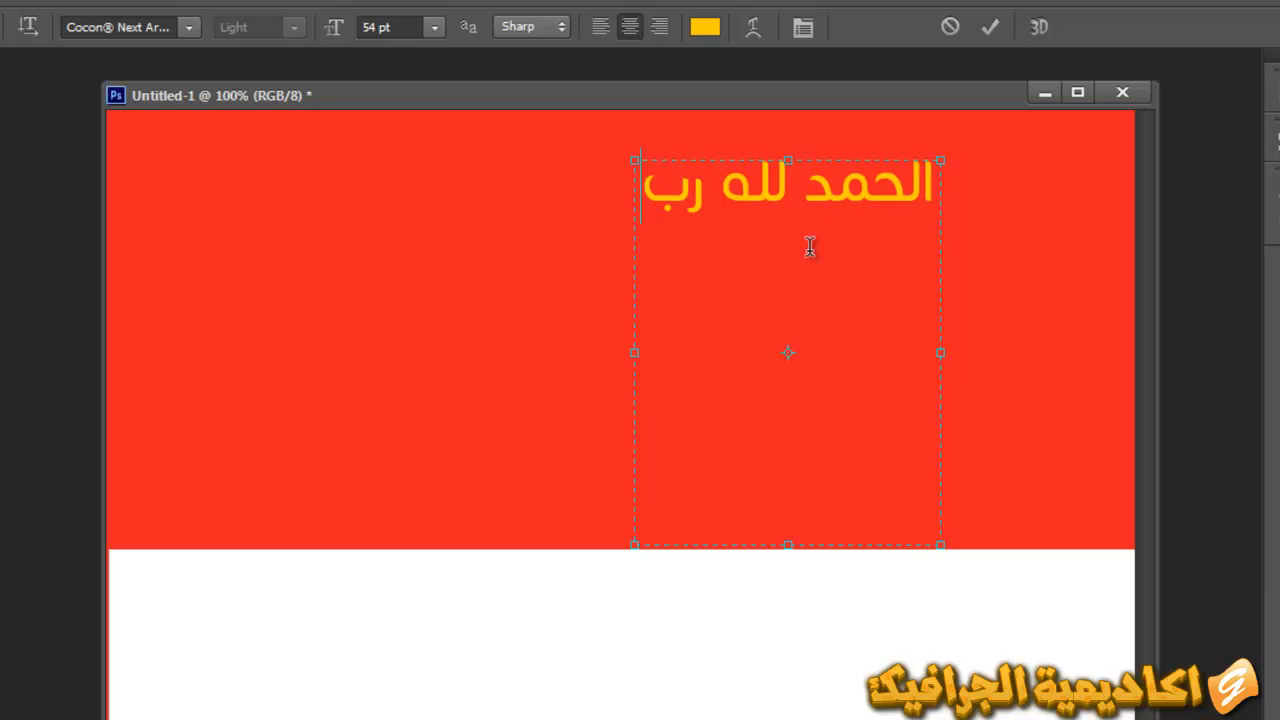
pyautogui.write(' العالمين الرحمن الرحيم')
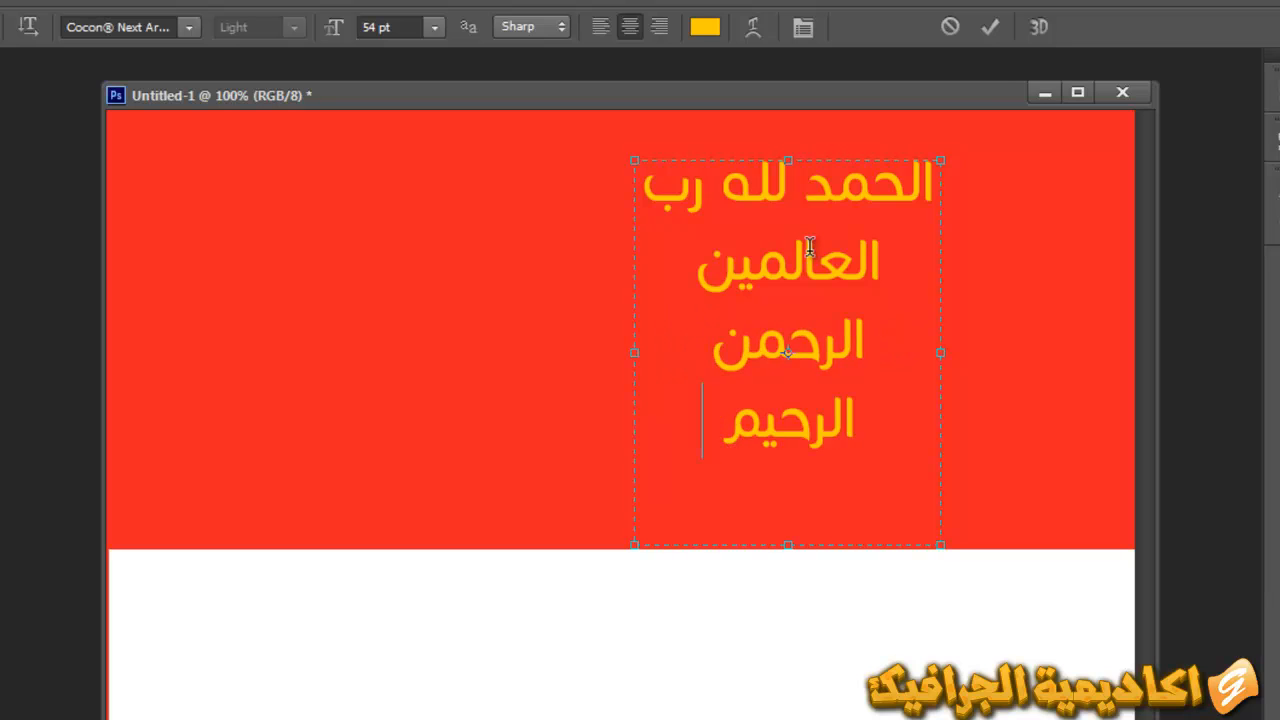
pyautogui.write(' مالك')
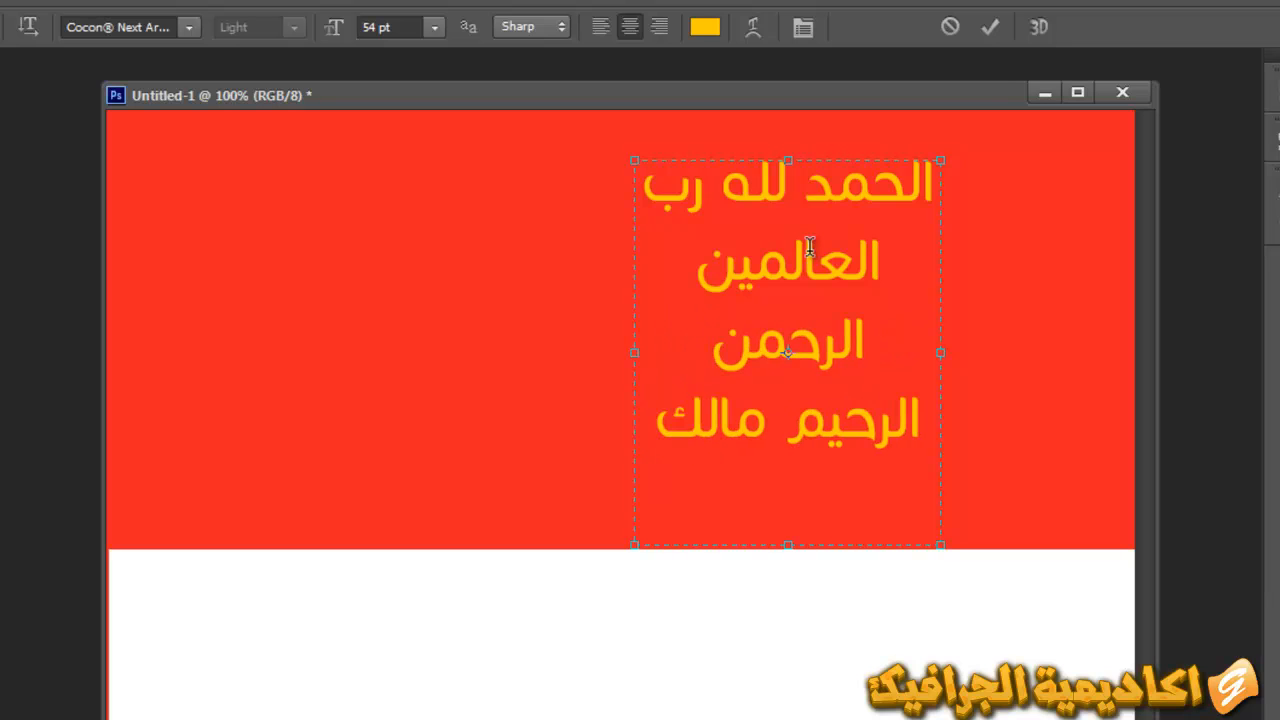
pyautogui.write(' يوم الدين')
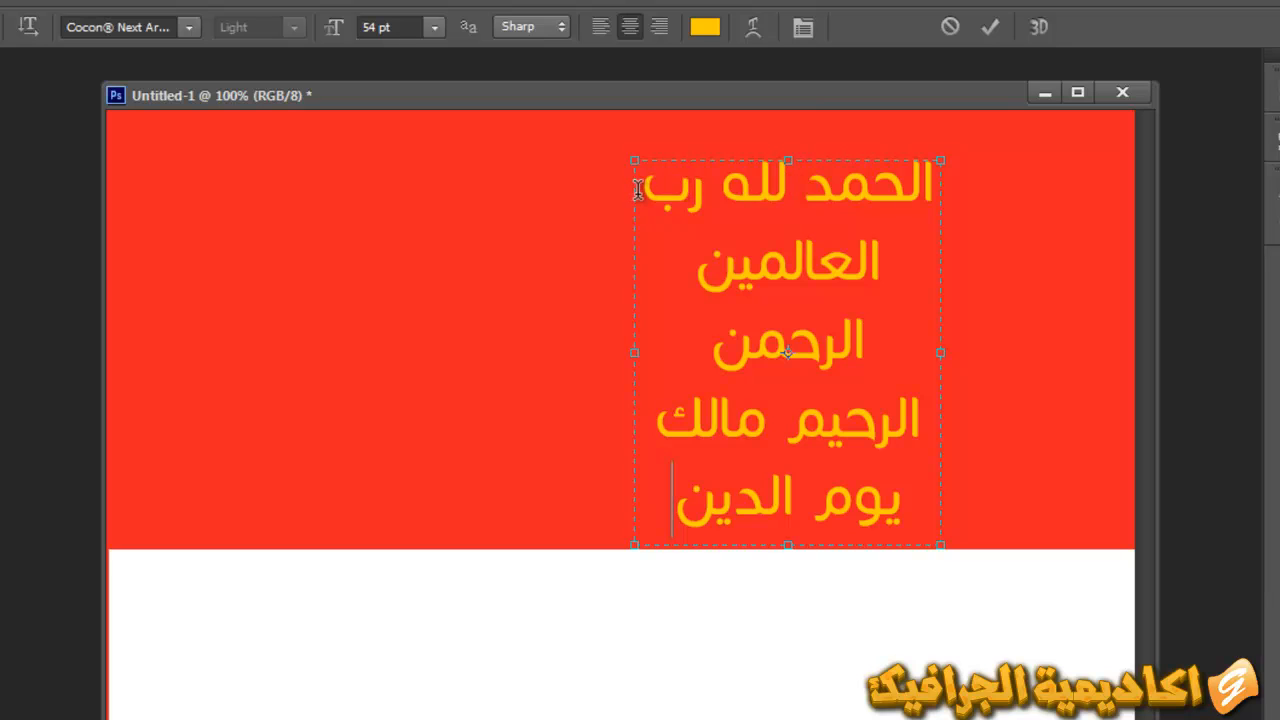
# Highlight the wrapped lines of the paragraph text one after another to examine how the words break inside the box
pyautogui.moveTo(692, 266); pyautogui.dragTo(896, 266)
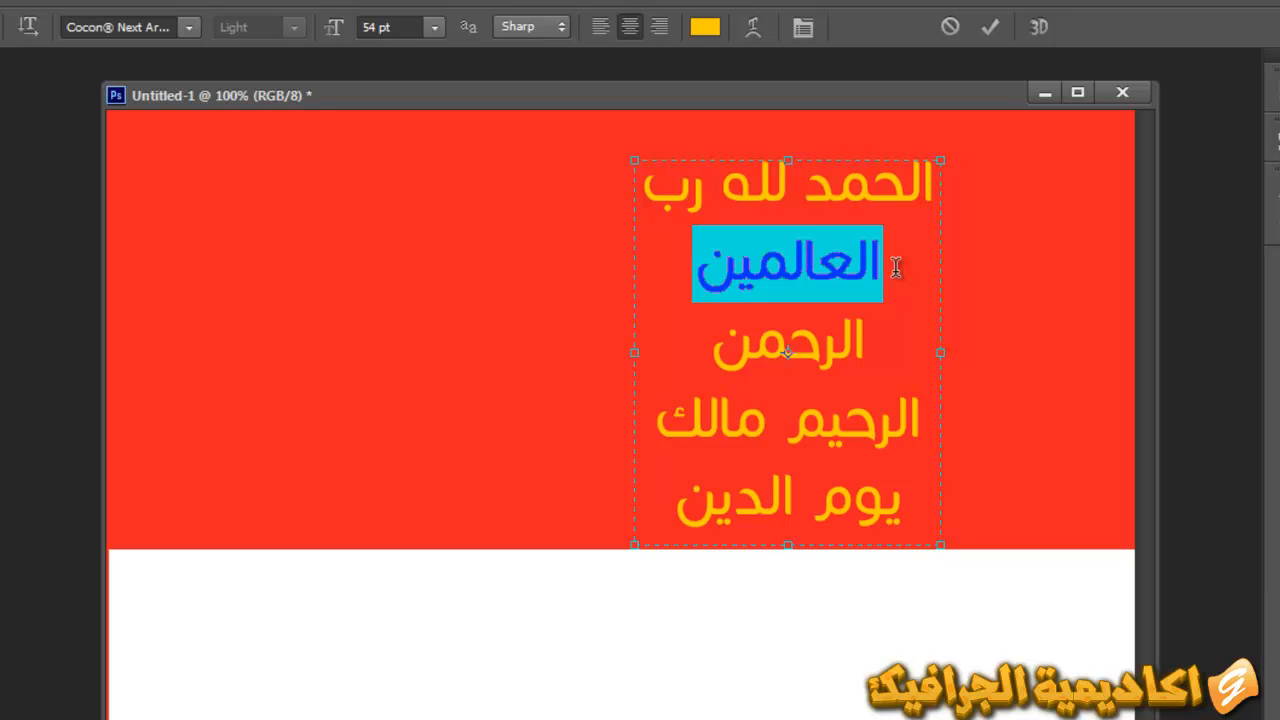
pyautogui.moveTo(709, 360); pyautogui.dragTo(858, 350)
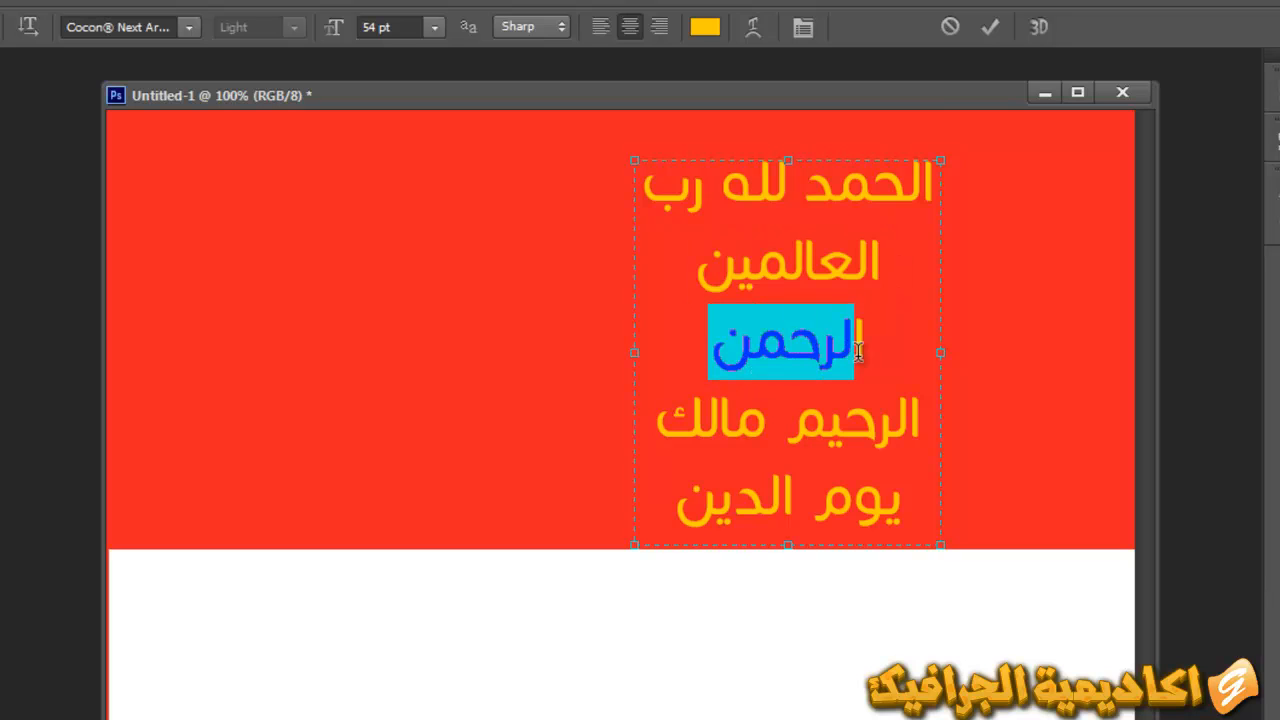
pyautogui.moveTo(784, 425); pyautogui.dragTo(919, 428)
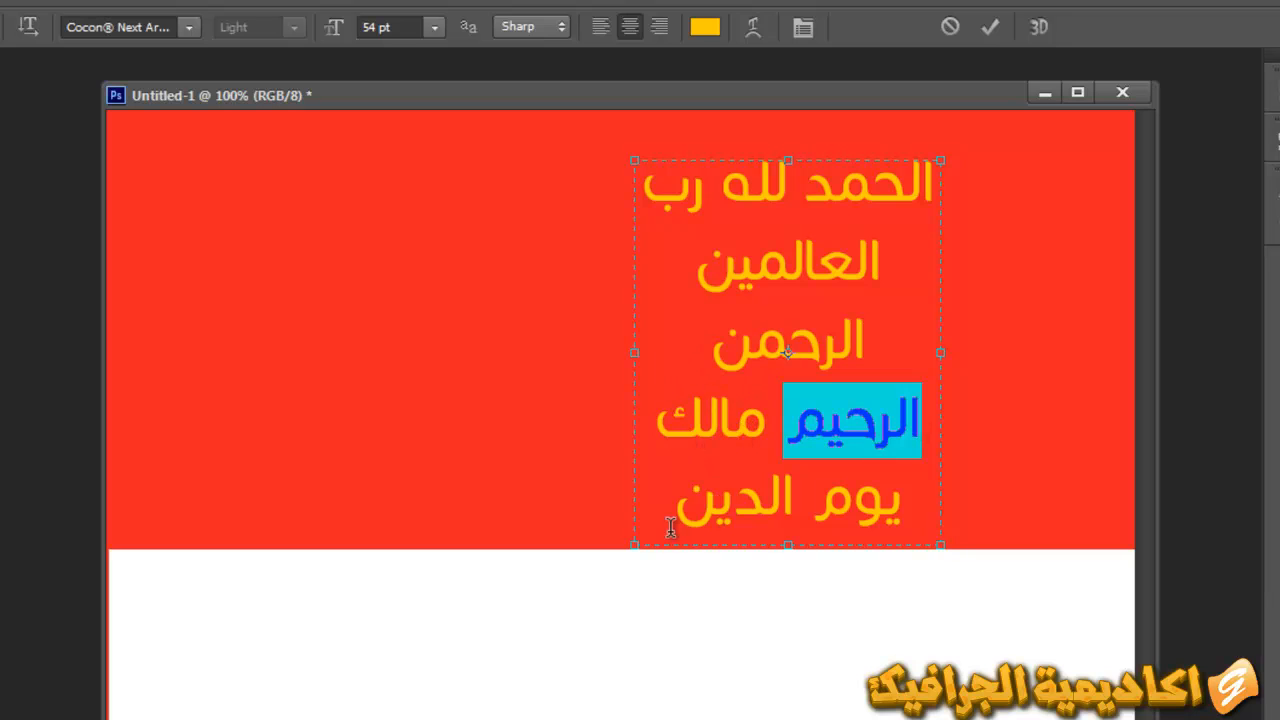
pyautogui.moveTo(666, 525); pyautogui.dragTo(902, 505)
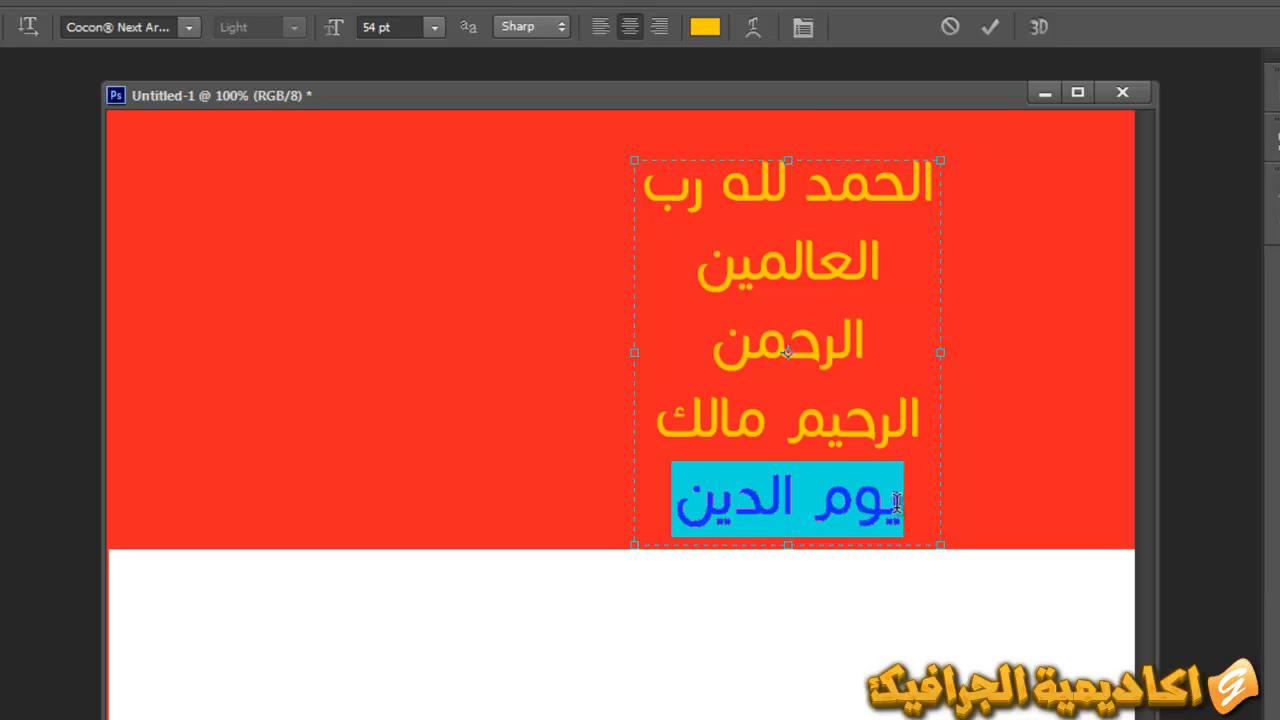
pyautogui.click(680, 508)
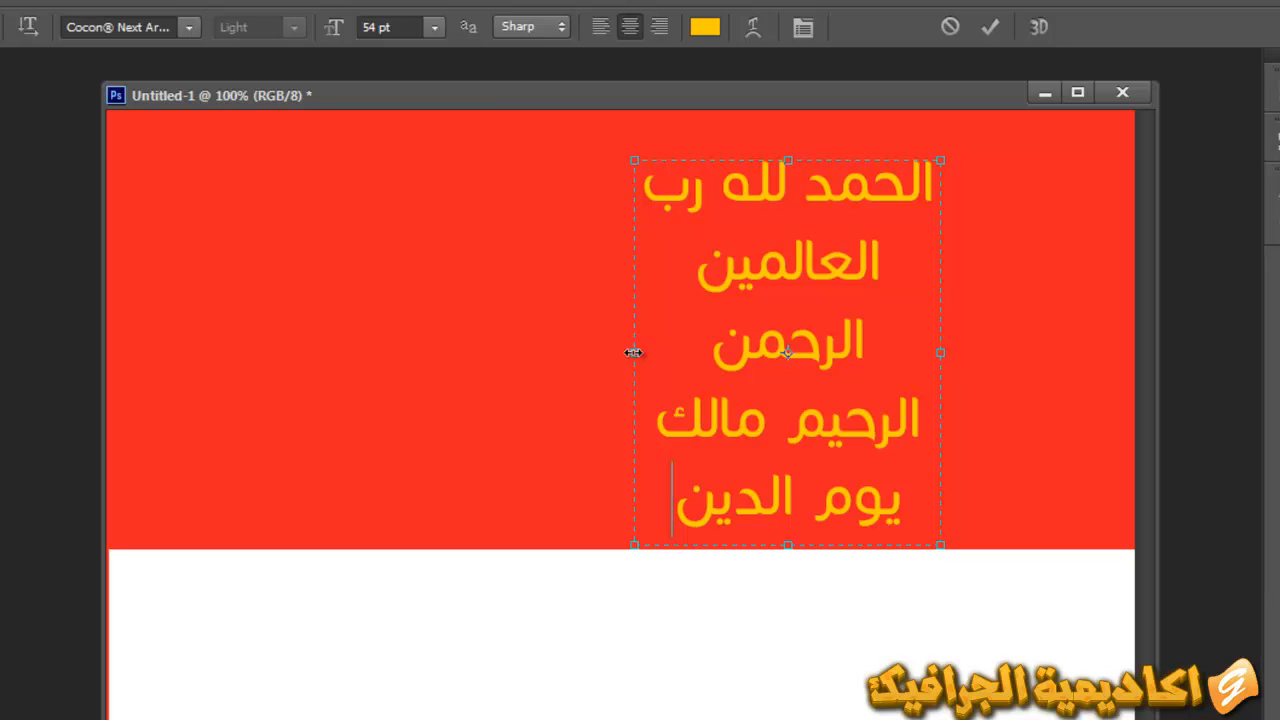
# Widen the paragraph box slightly at its left edge, and shorten it to three text lines before restoring its full height
pyautogui.moveTo(634, 352); pyautogui.dragTo(617, 322)
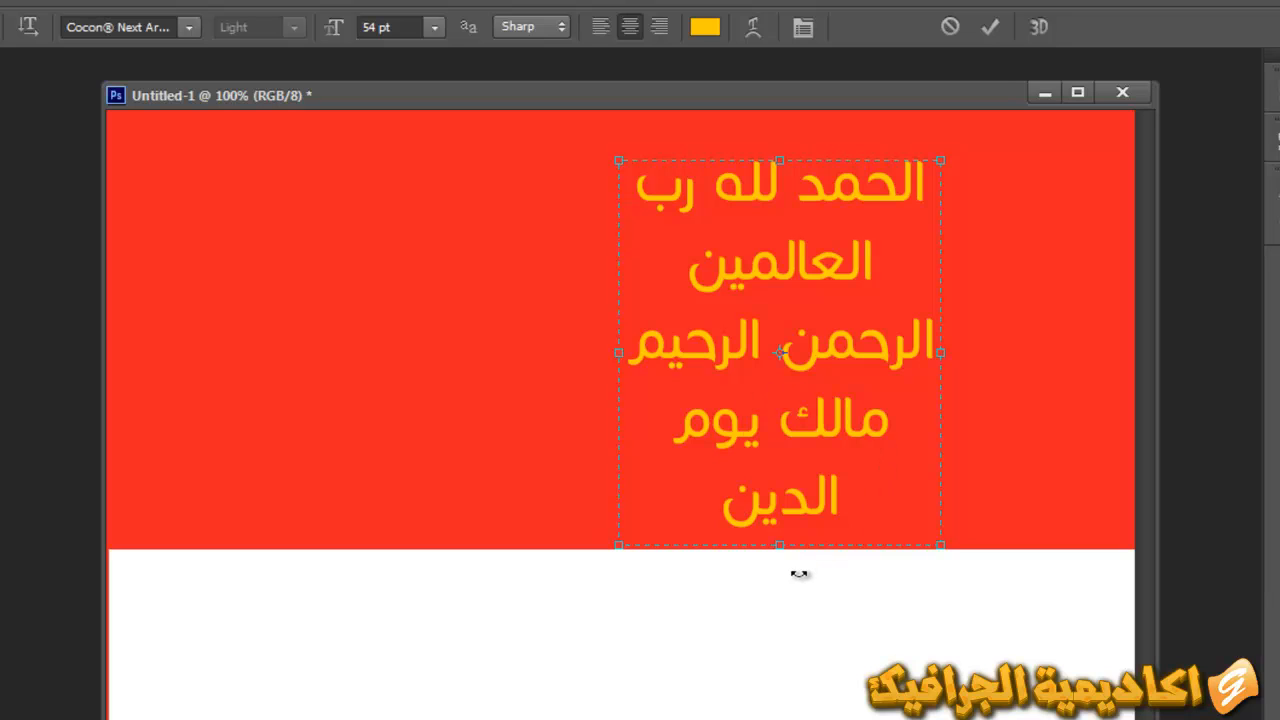
pyautogui.moveTo(703, 522); pyautogui.dragTo(906, 476)
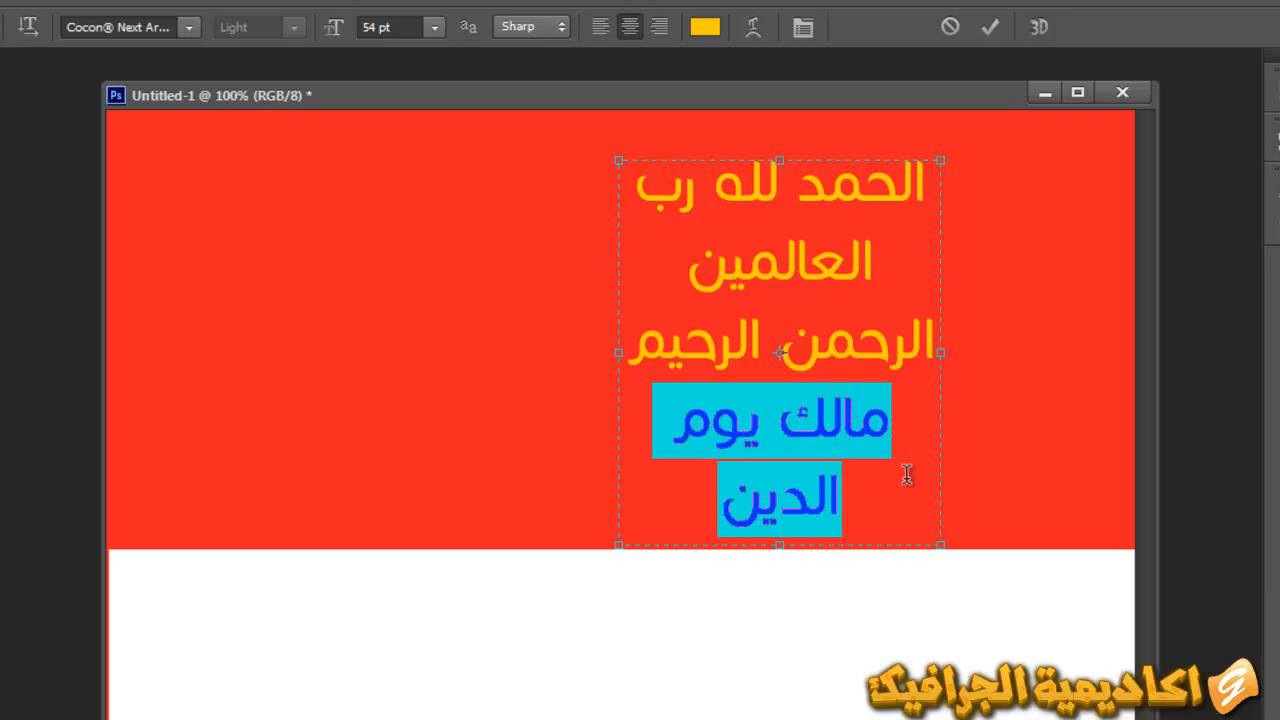
pyautogui.click(906, 476)
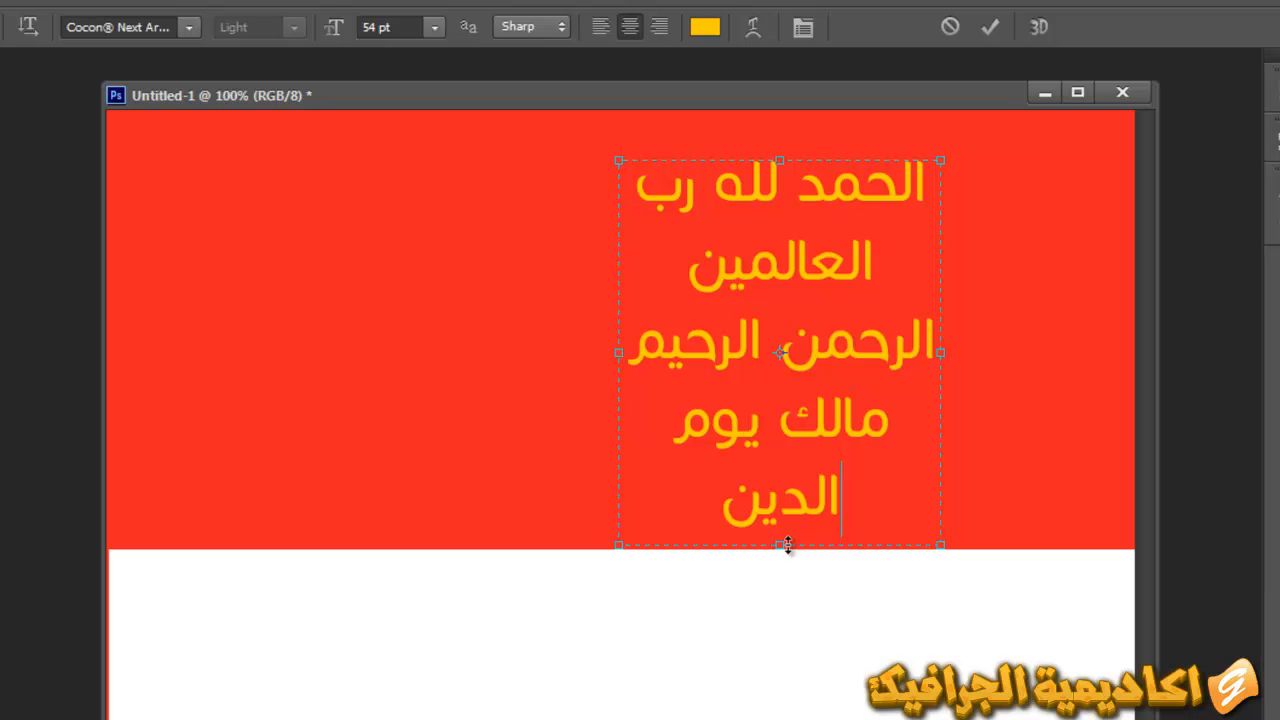
pyautogui.moveTo(784, 535); pyautogui.dragTo(793, 394)
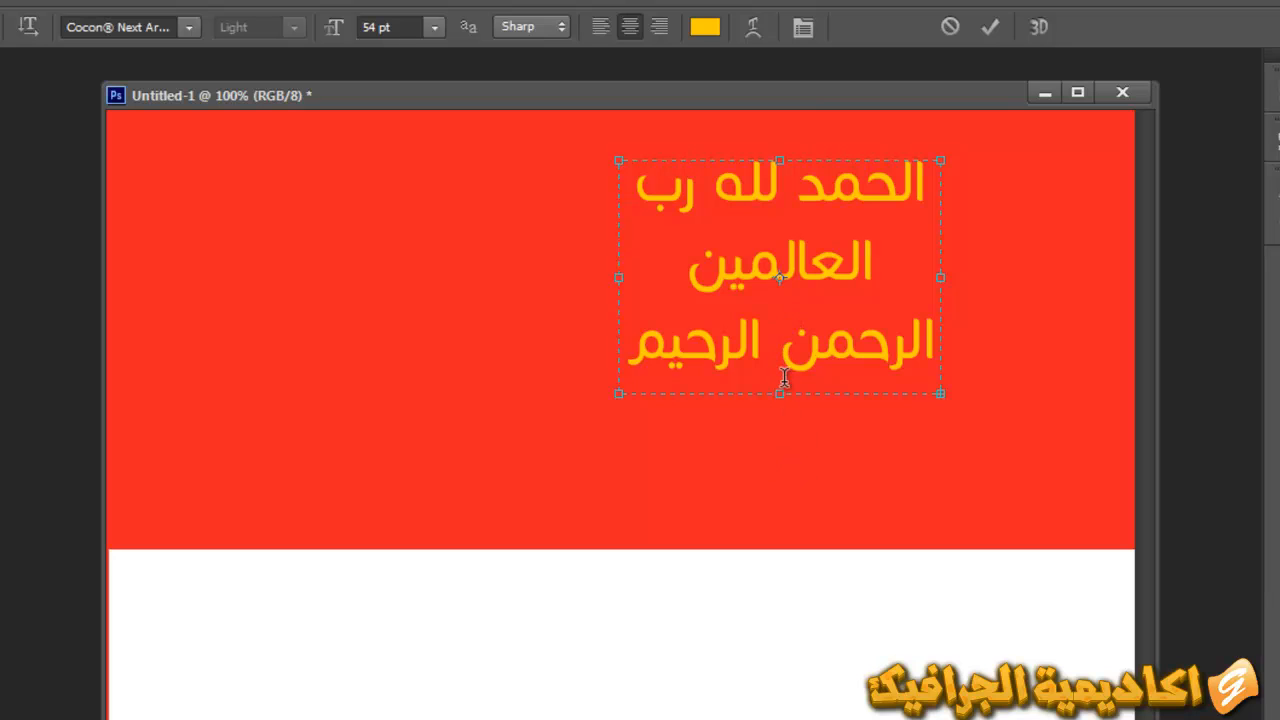
pyautogui.moveTo(781, 394); pyautogui.dragTo(771, 546)
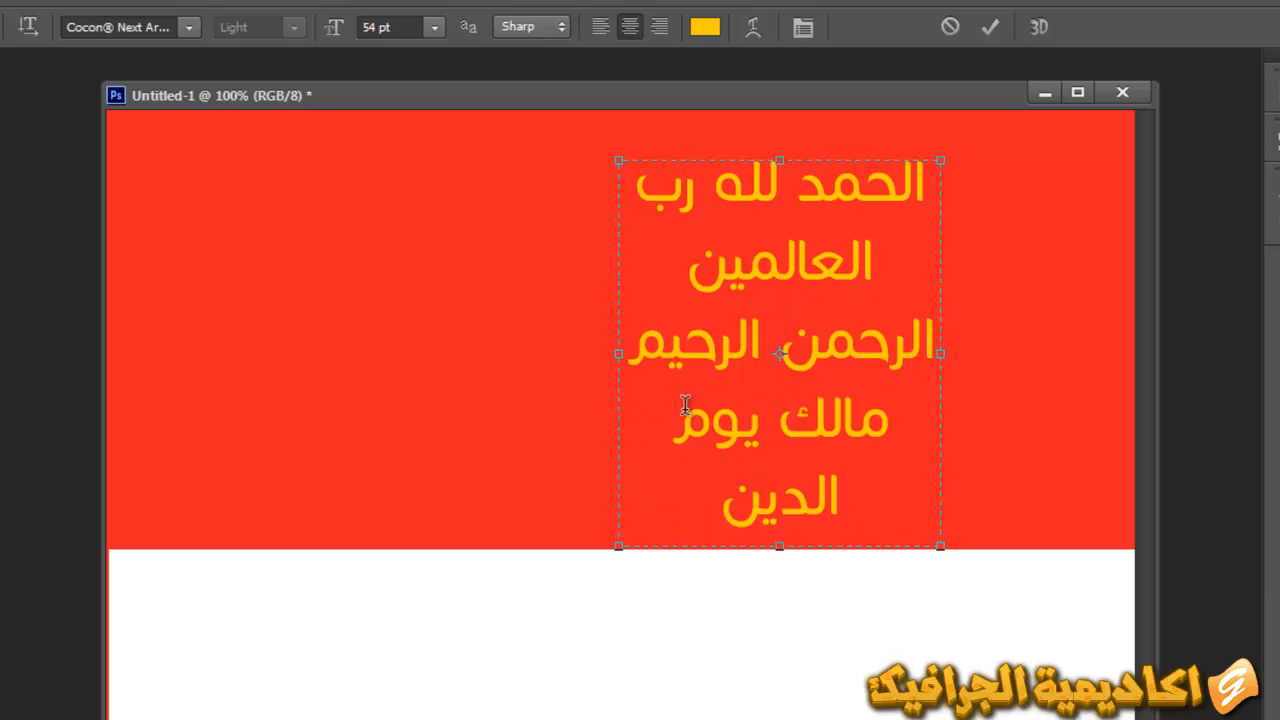
# Extend the paragraph box further at its left edge and recolor the last word, "الدين", bright green
pyautogui.moveTo(620, 356); pyautogui.dragTo(559, 353)
pyautogui.moveTo(662, 415); pyautogui.dragTo(822, 428)
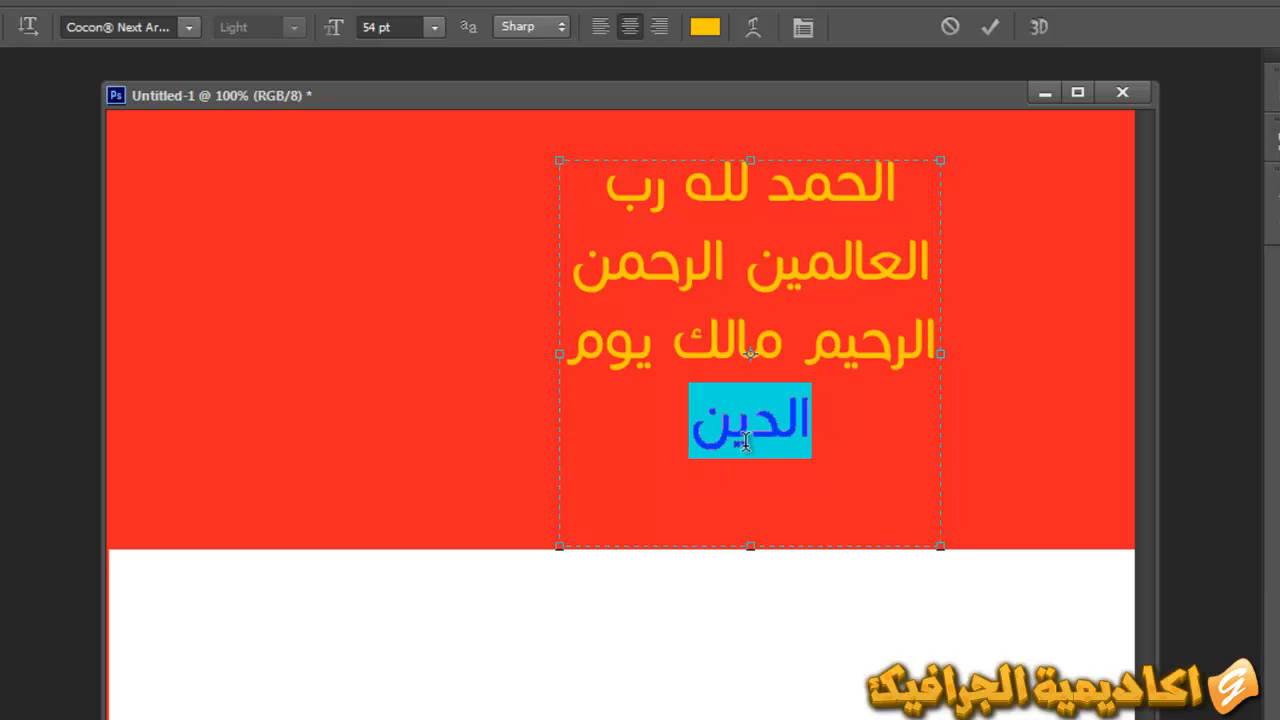
pyautogui.click(702, 440)
pyautogui.moveTo(679, 436); pyautogui.dragTo(816, 430)
pyautogui.click(706, 27)
pyautogui.click(1226, 316)
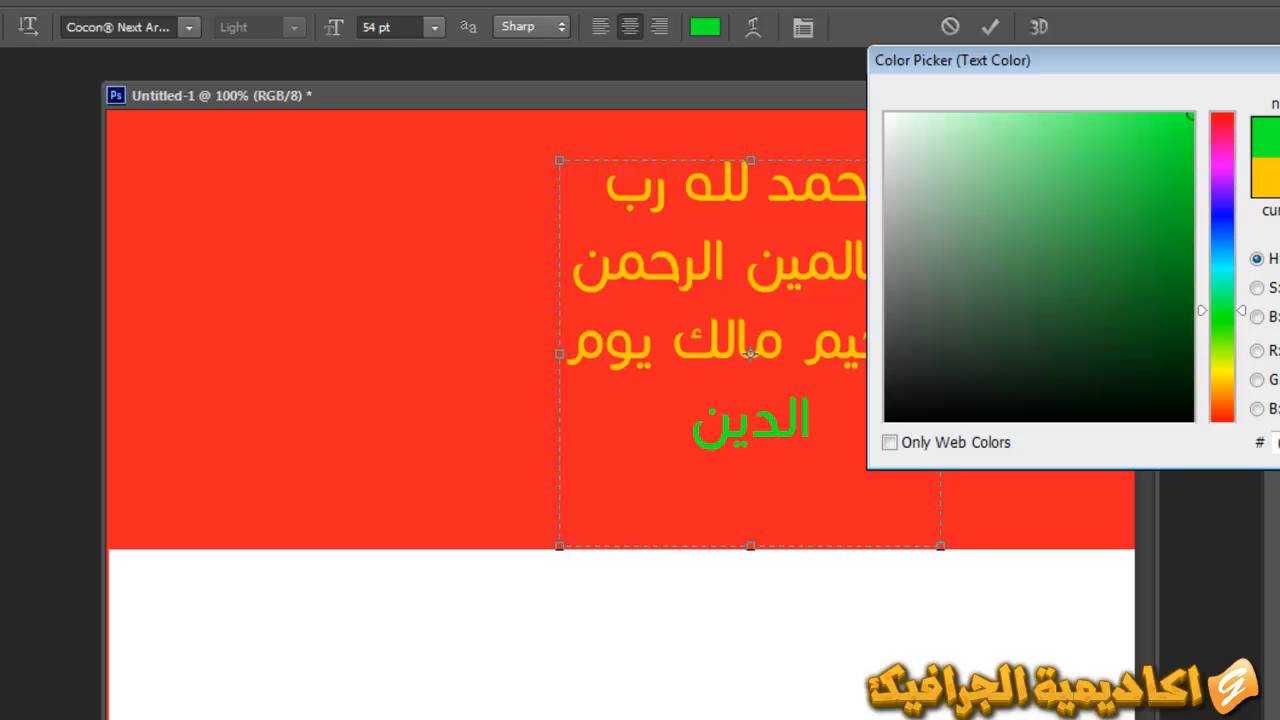
pyautogui.press('Return')
pyautogui.click(628, 452)
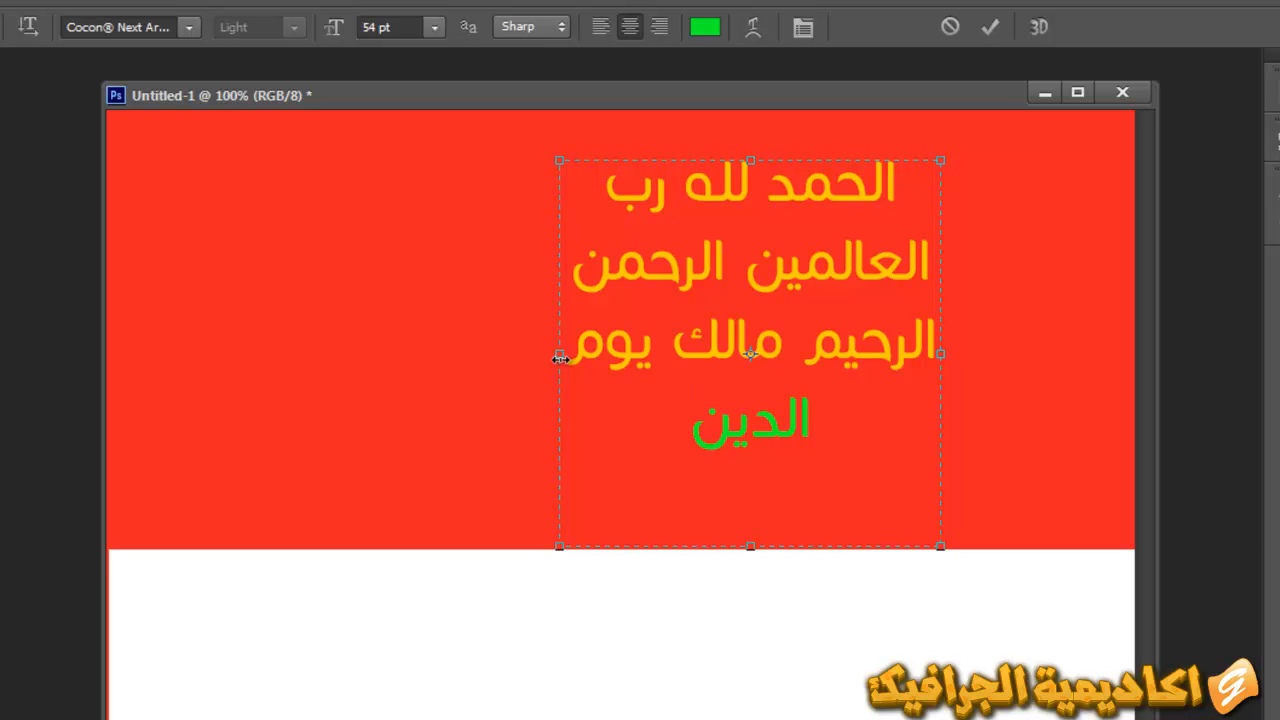
# Widen the paragraph box once more at its left edge, and discard the uncommitted paragraph text
pyautogui.moveTo(560, 358); pyautogui.dragTo(506, 352)
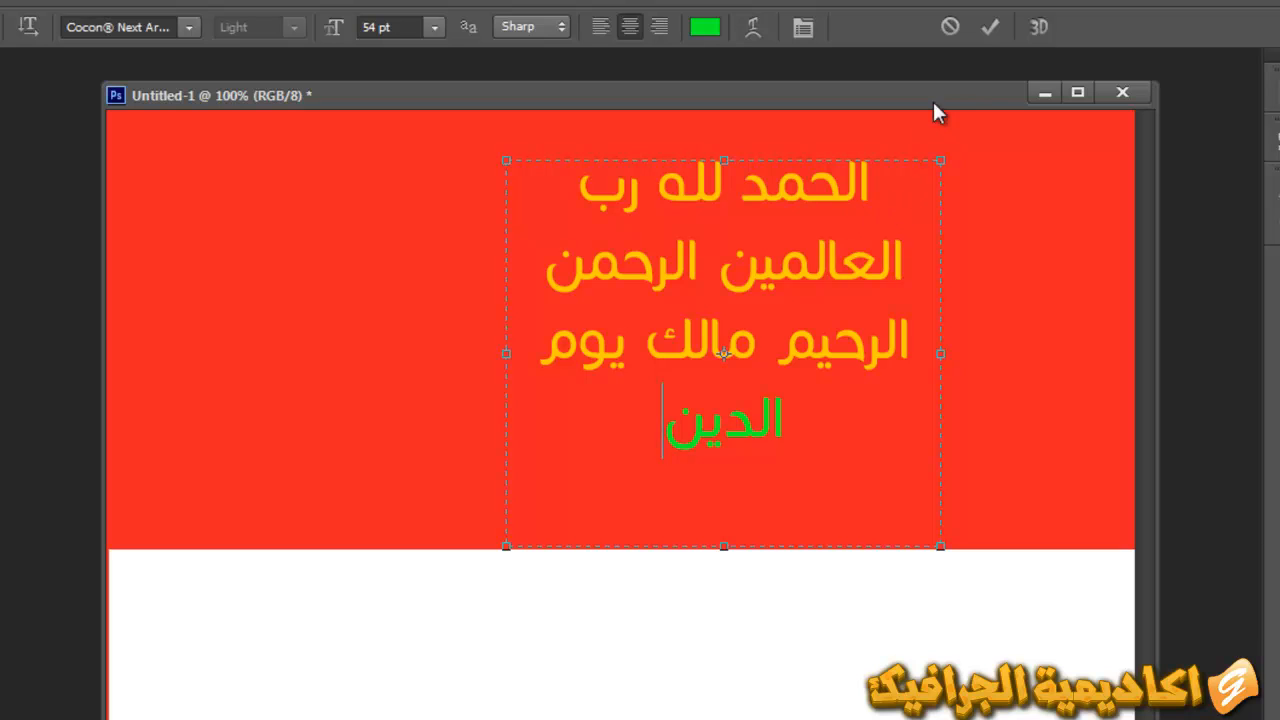
pyautogui.click(951, 30)
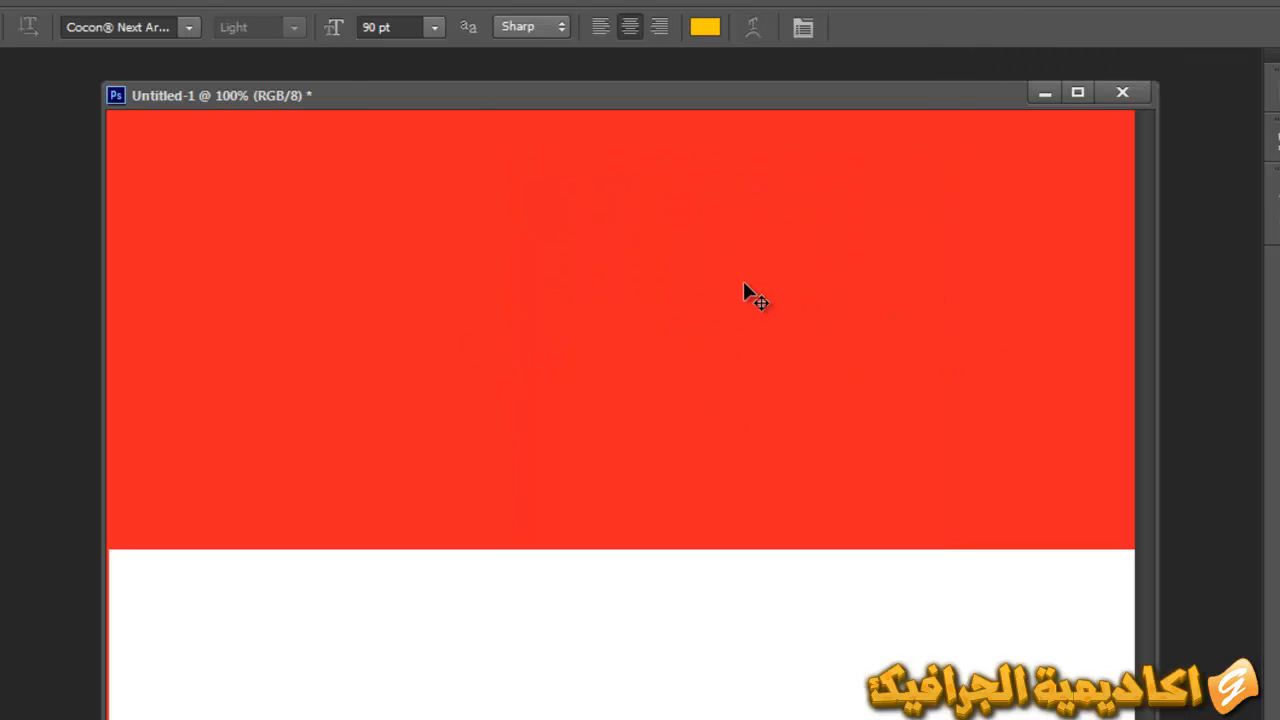
pyautogui.hotkey('ctrl', 'alt', 'z')
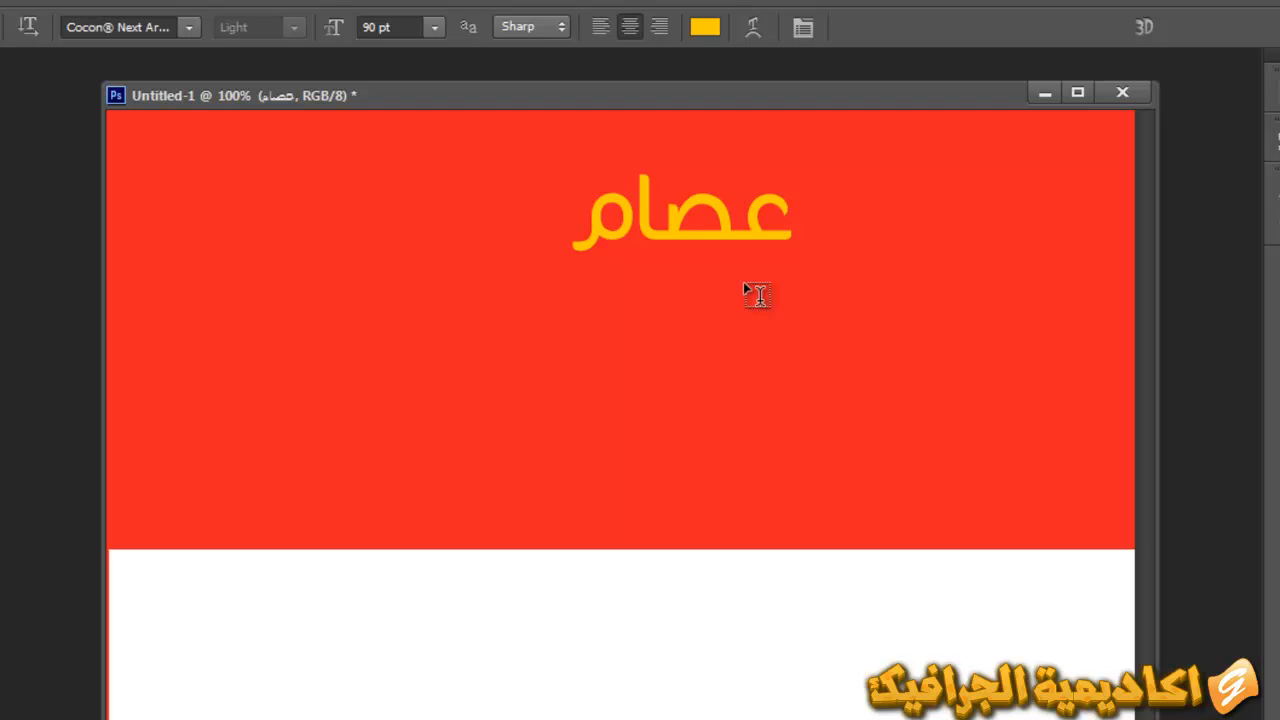
pyautogui.hotkey('ctrl', 'z')
# Create a new paragraph text box in the middle of the red area, and enter "الحمد لله" and "رب العالم" on separate lines
pyautogui.moveTo(853, 187); pyautogui.dragTo(460, 465)
pyautogui.write('الحمد لله')
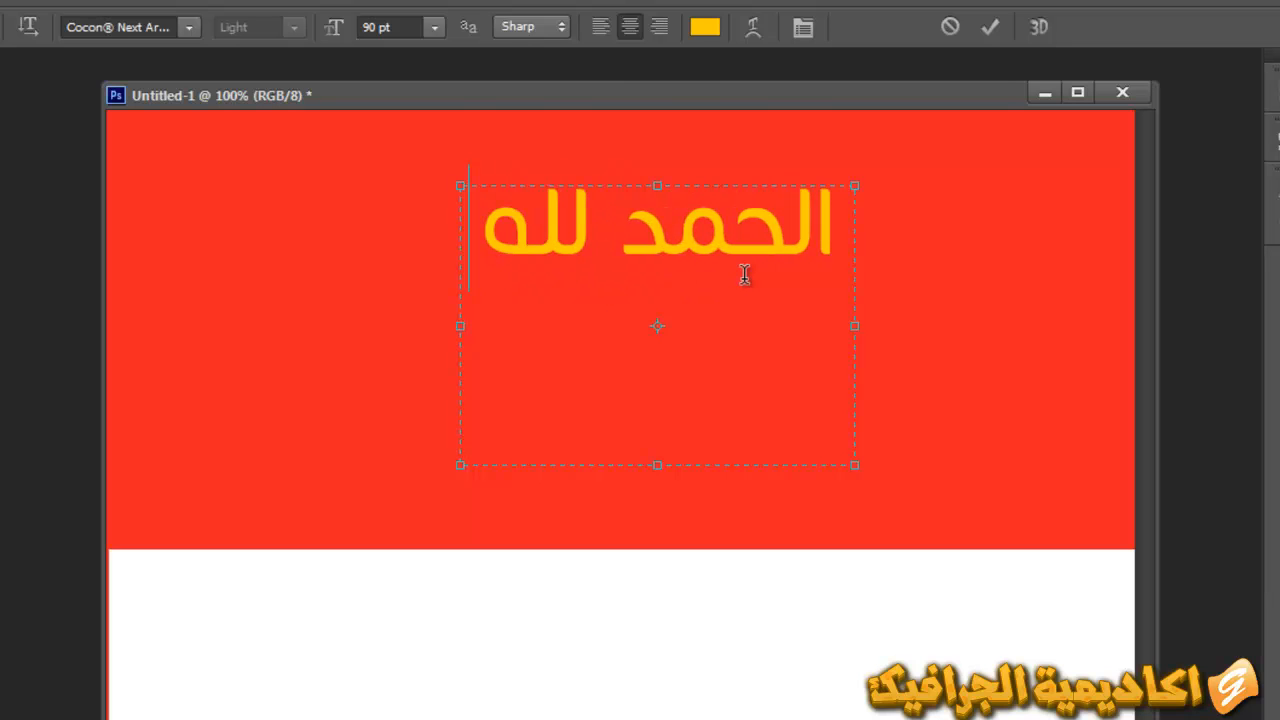
pyautogui.press('Return')
pyautogui.write('رب العال')
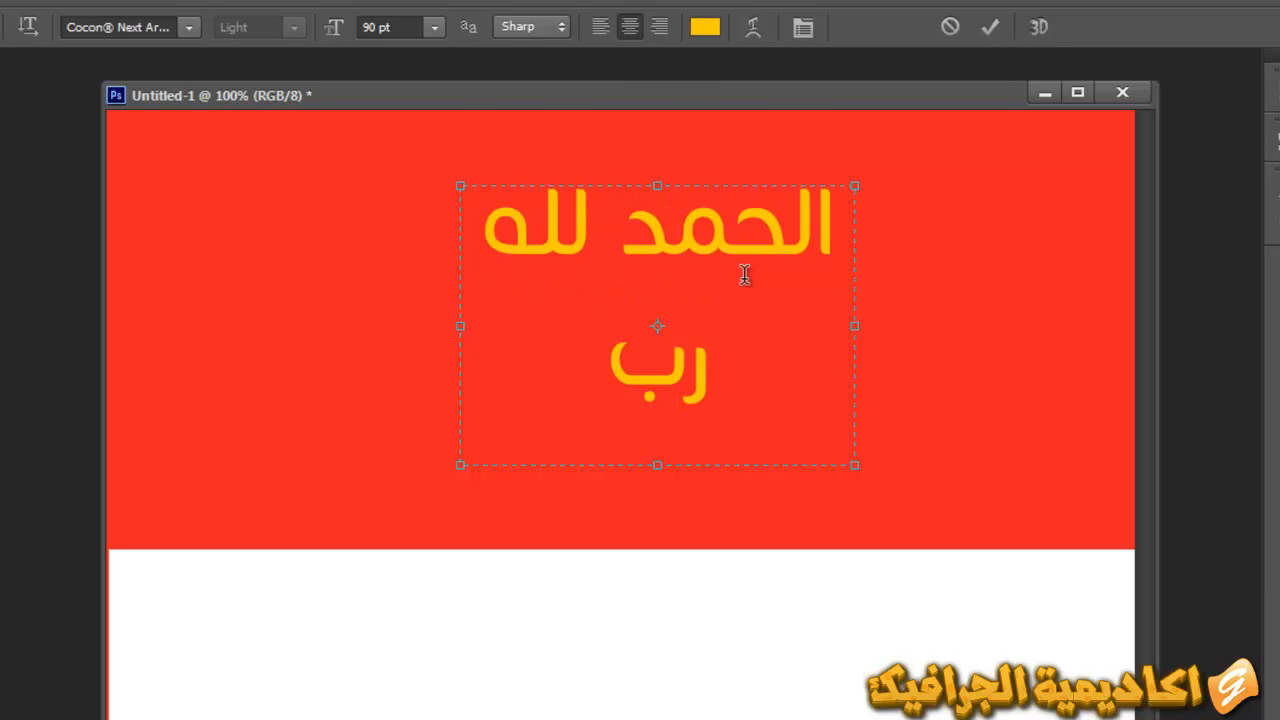
pyautogui.press('BackSpace')
pyautogui.press('BackSpace')
pyautogui.press('BackSpace')
pyautogui.press('BackSpace')
pyautogui.press('BackSpace')
pyautogui.press('BackSpace')
pyautogui.write('العالم')
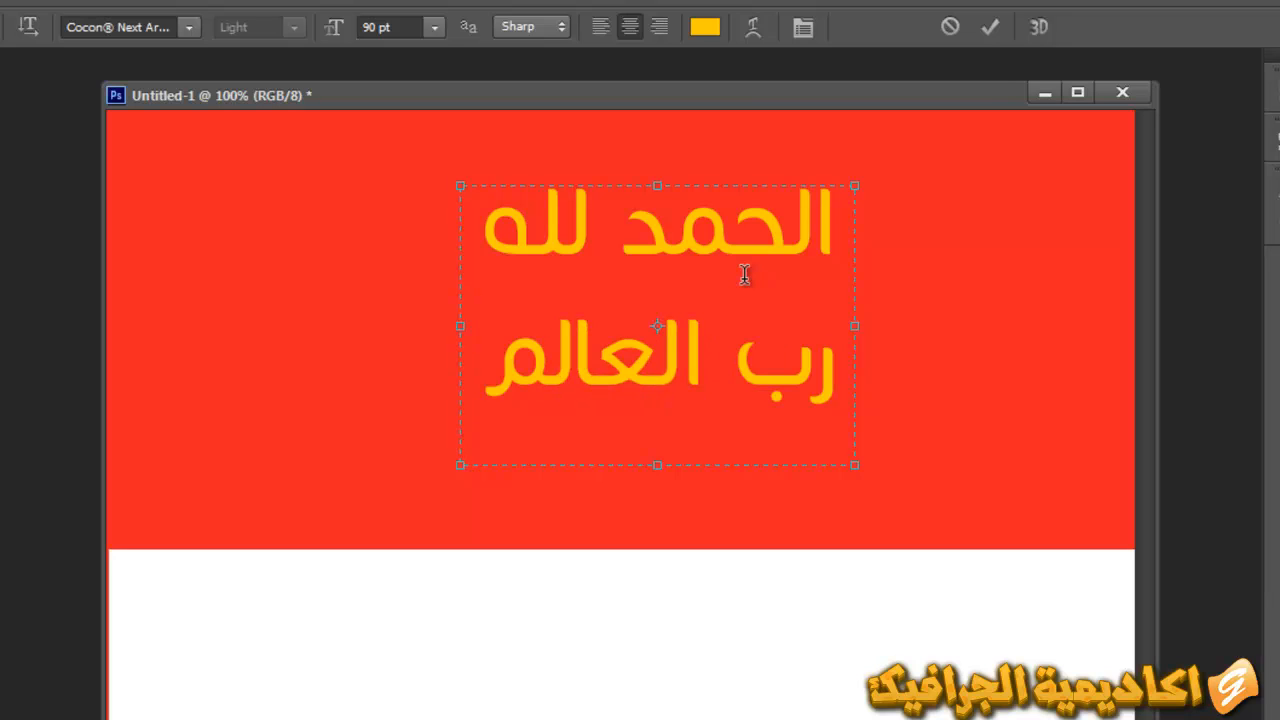
# Replace the second line with "سبحان الله", widening the box at its left edge to fit, and discard the whole text
pyautogui.moveTo(491, 377); pyautogui.dragTo(831, 360)
pyautogui.write('سبحان ا')
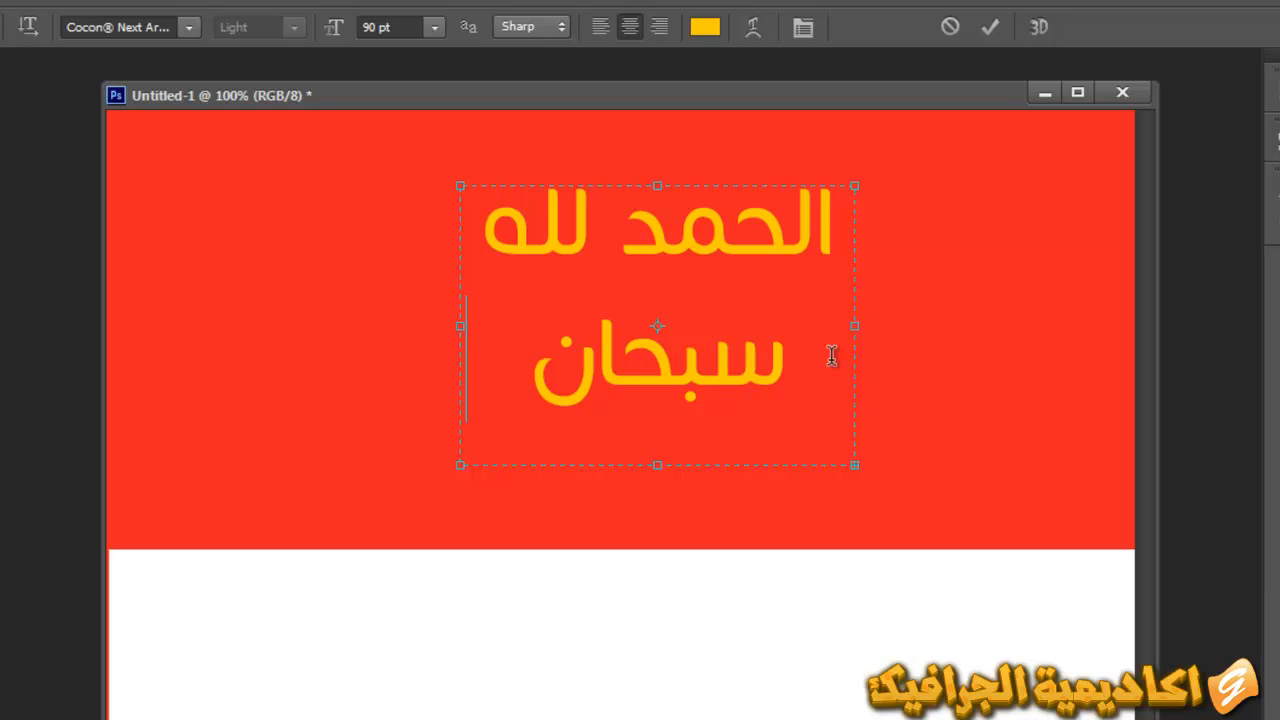
pyautogui.write('ال')
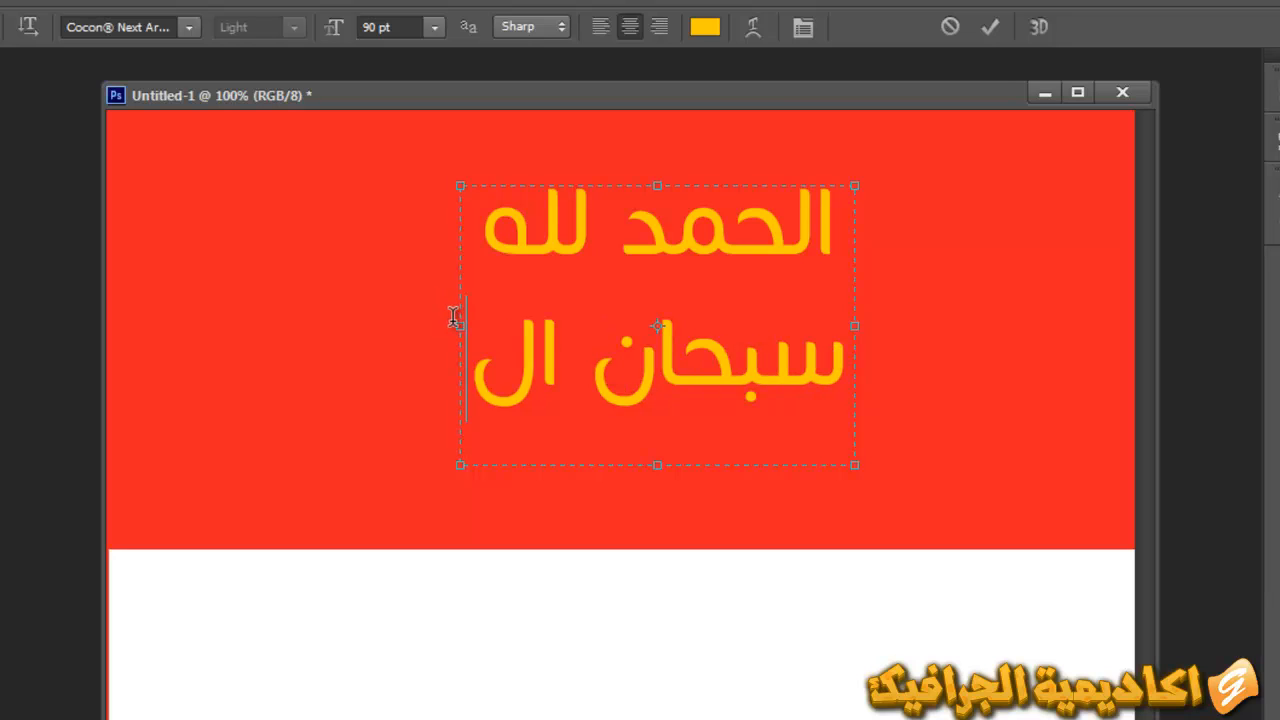
pyautogui.moveTo(461, 327); pyautogui.dragTo(329, 325)
pyautogui.write('له')
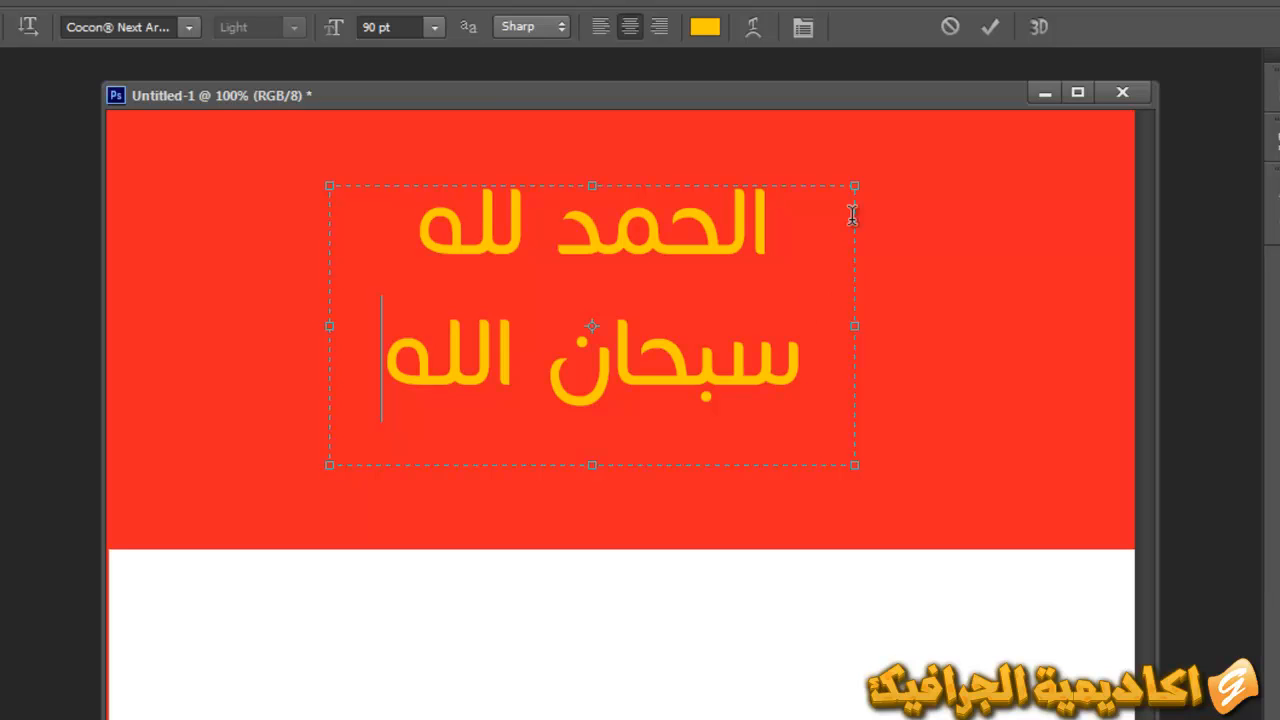
pyautogui.press('Escape')
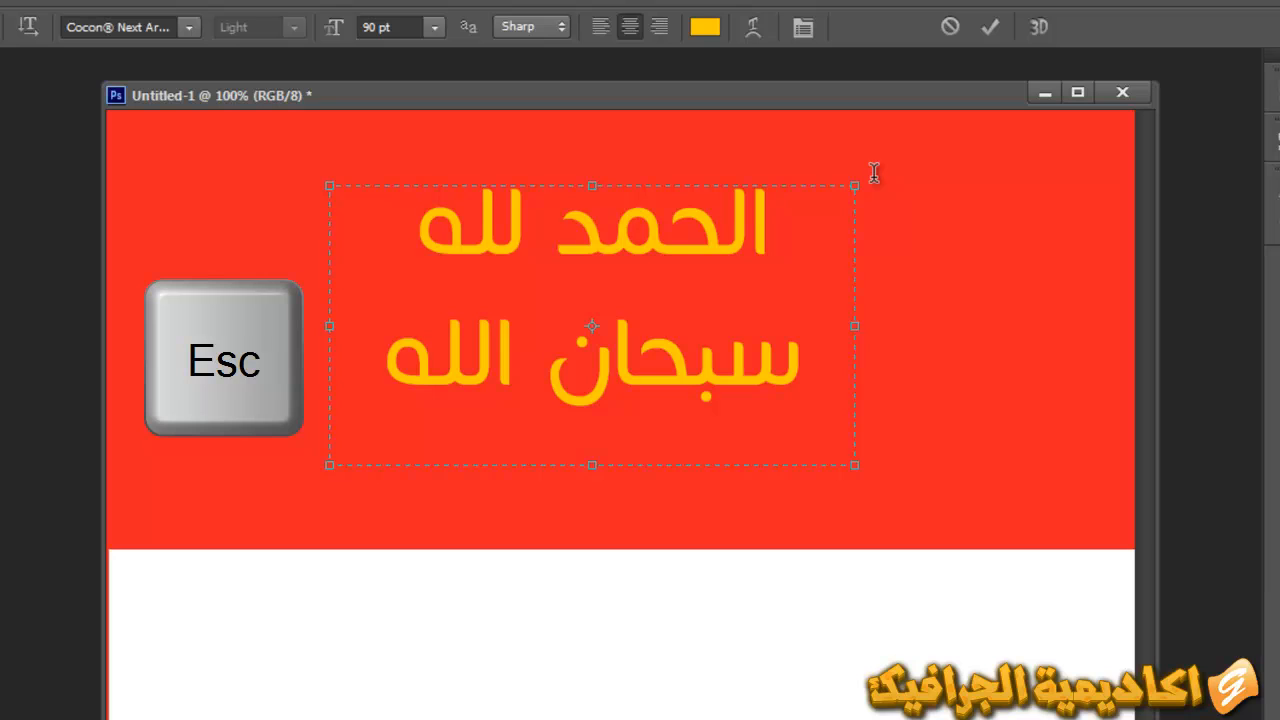
pyautogui.press('Escape')
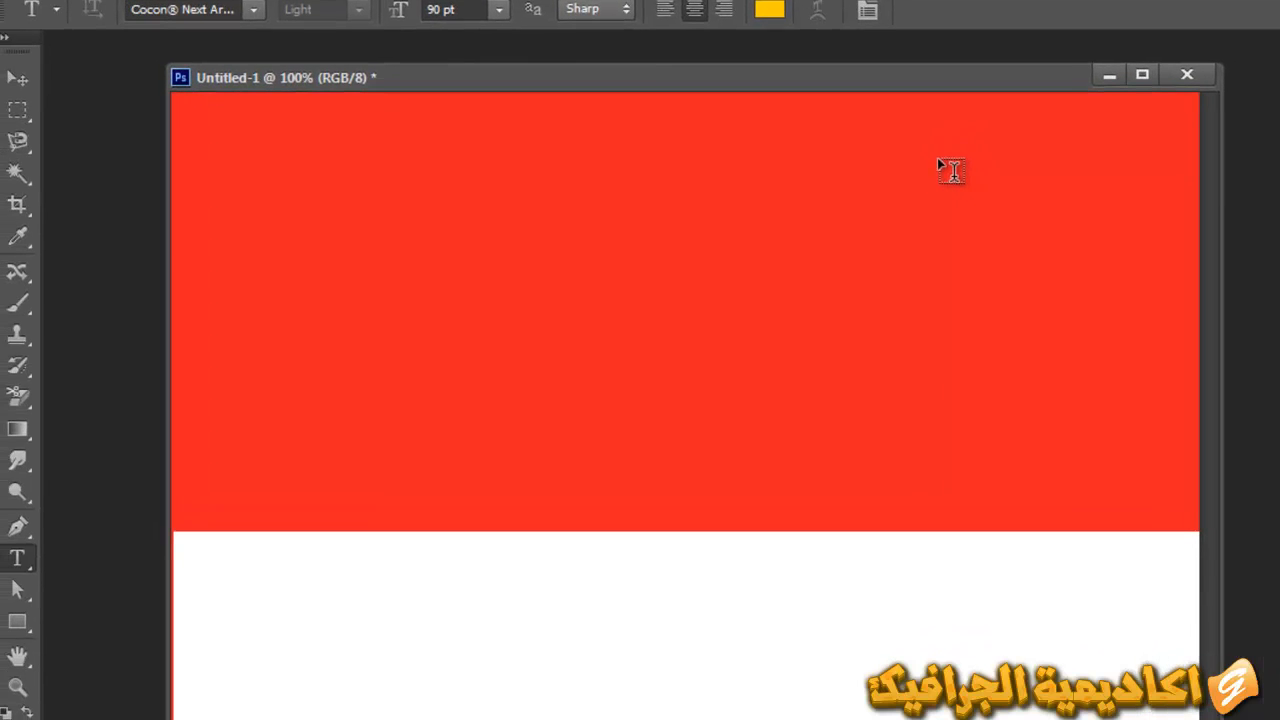
# Start a vertical point text with the Vertical Type tool in the middle of the red area, and try "اكاديمية" before clearing it
pyautogui.rightClick(29, 566)
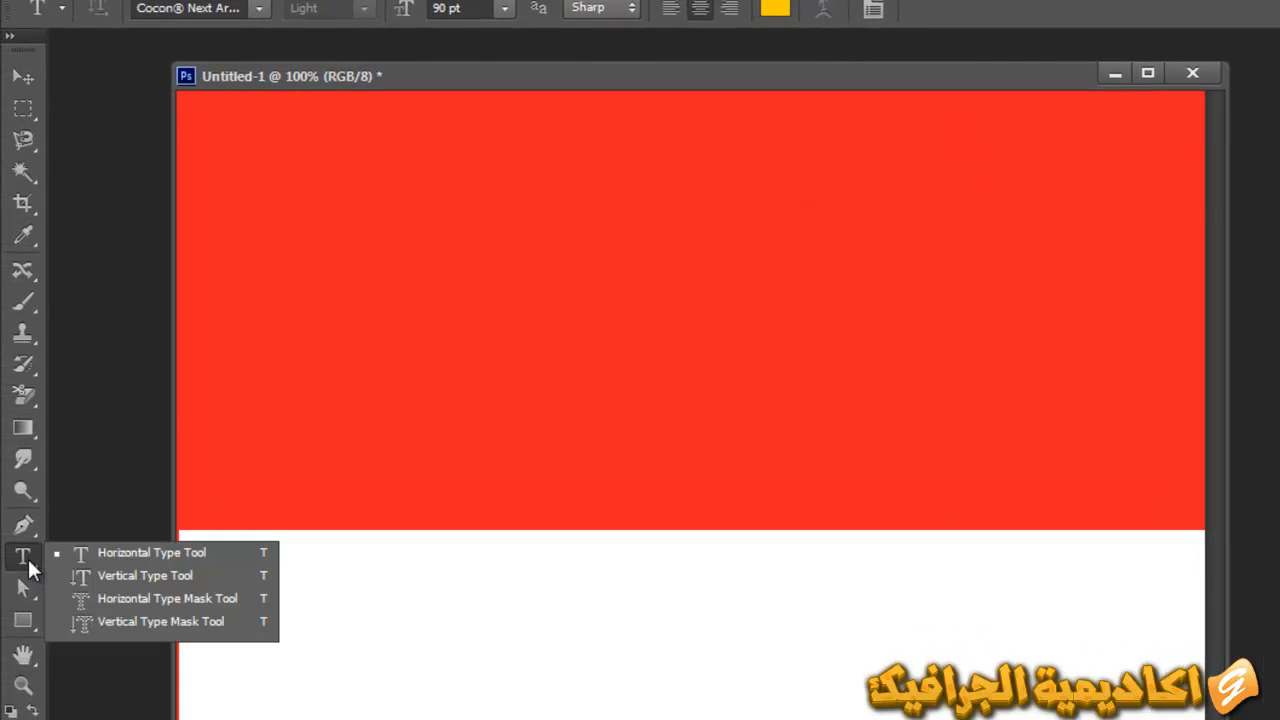
pyautogui.click(133, 575)
pyautogui.click(654, 341)
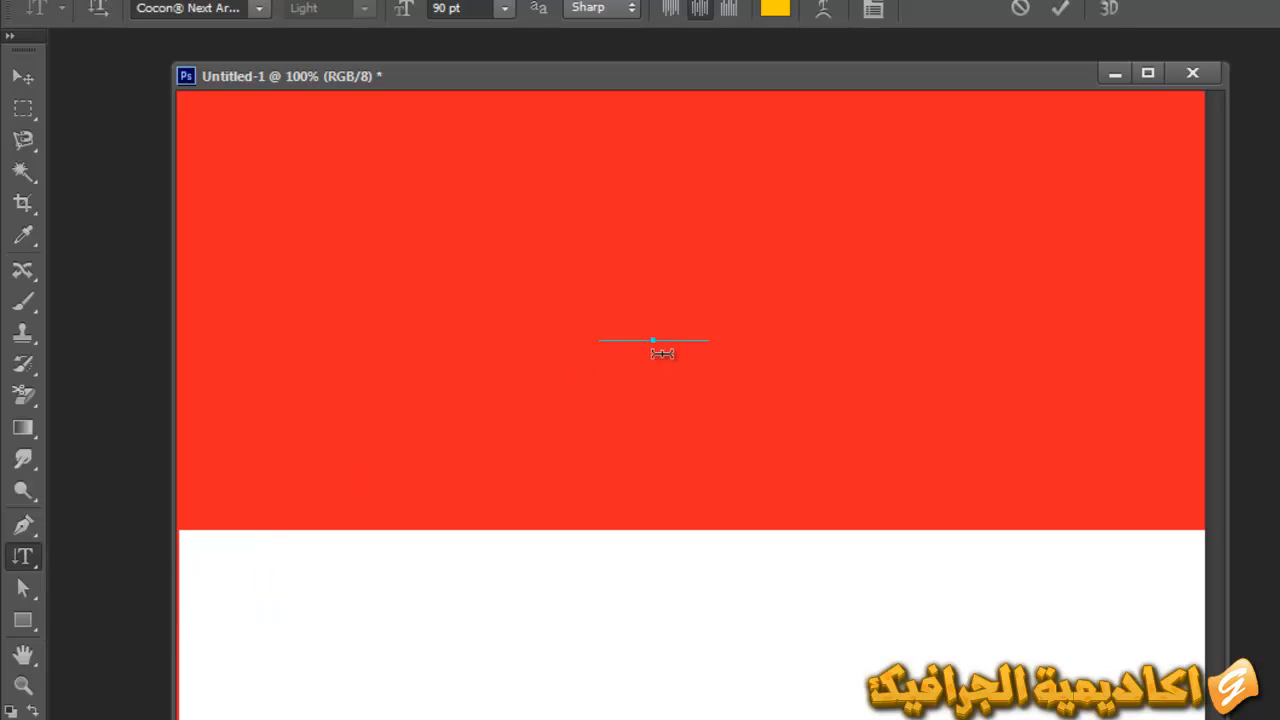
pyautogui.write('اكاديمية')
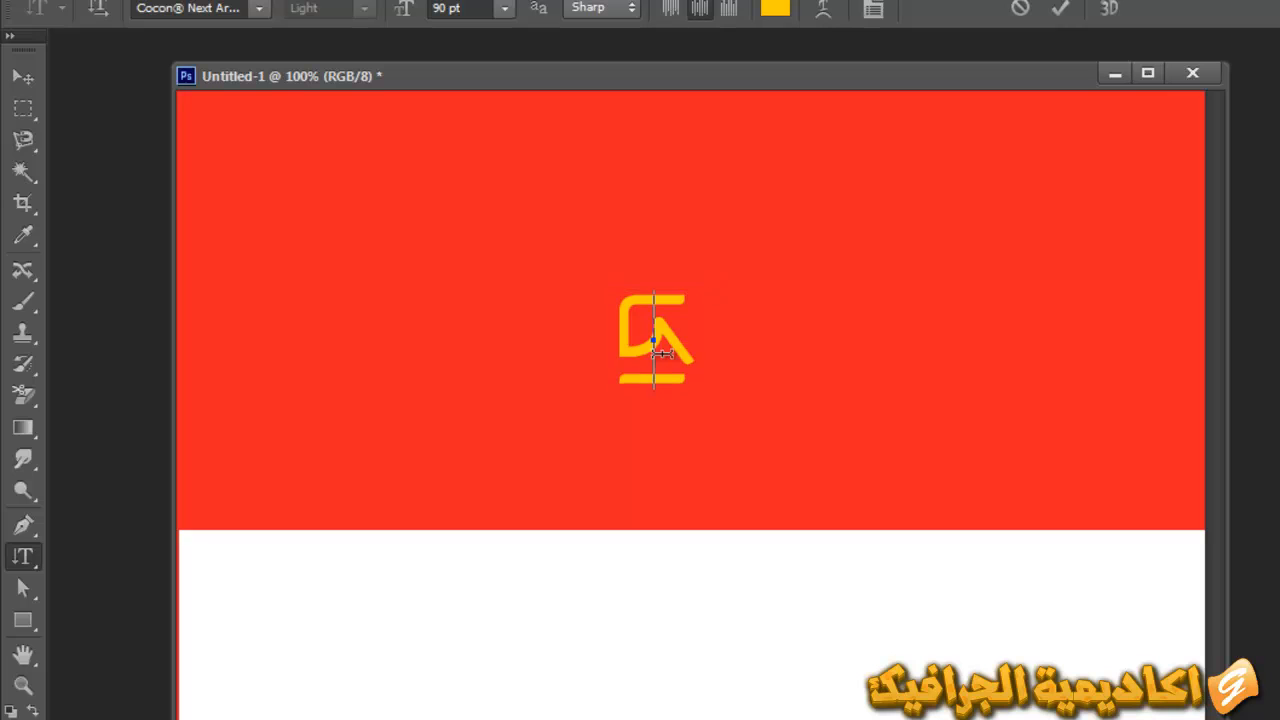
pyautogui.press('BackSpace')
pyautogui.press('BackSpace')
pyautogui.press('BackSpace')
pyautogui.press('BackSpace')
pyautogui.press('BackSpace')
pyautogui.press('BackSpace')
pyautogui.press('BackSpace')
pyautogui.press('BackSpace')
# Enter "الحمد لله" as the vertical text, commit it, and move it slightly up and to the left
pyautogui.write('الحمد لله')
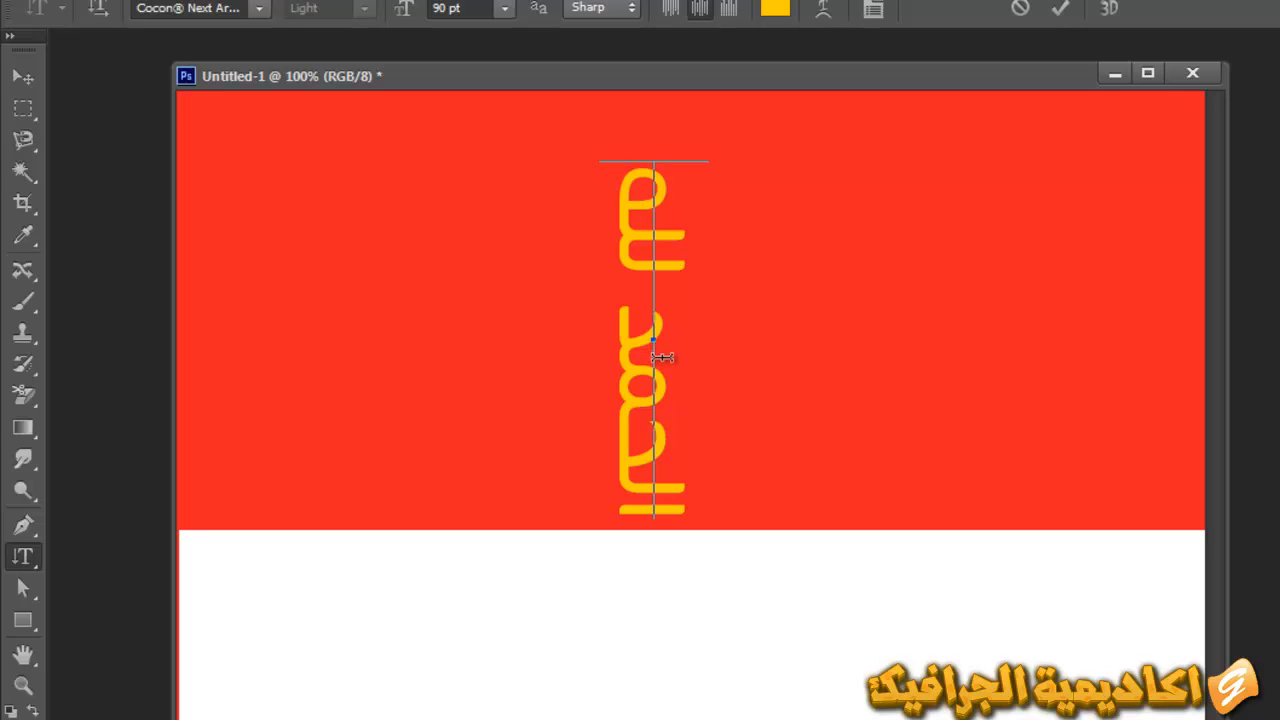
pyautogui.hotkey('ctrl', 'Return')
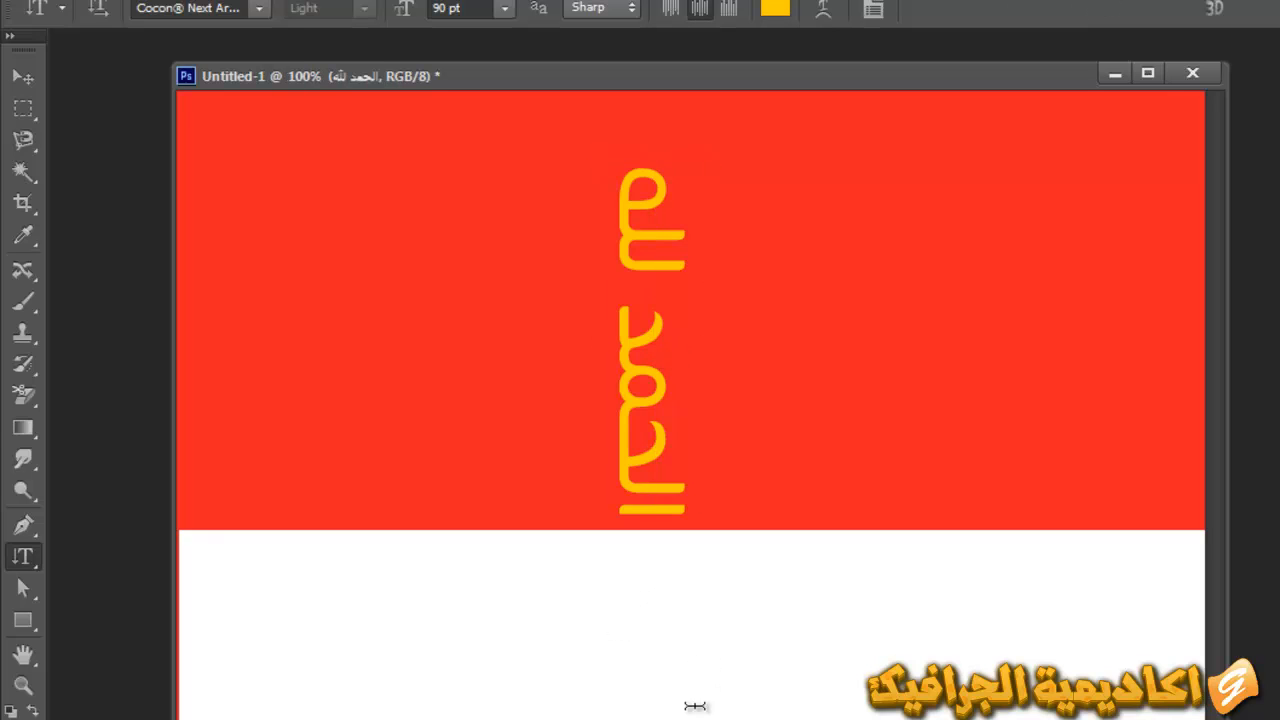
pyautogui.press('v')
pyautogui.moveTo(651, 600); pyautogui.dragTo(621, 555)
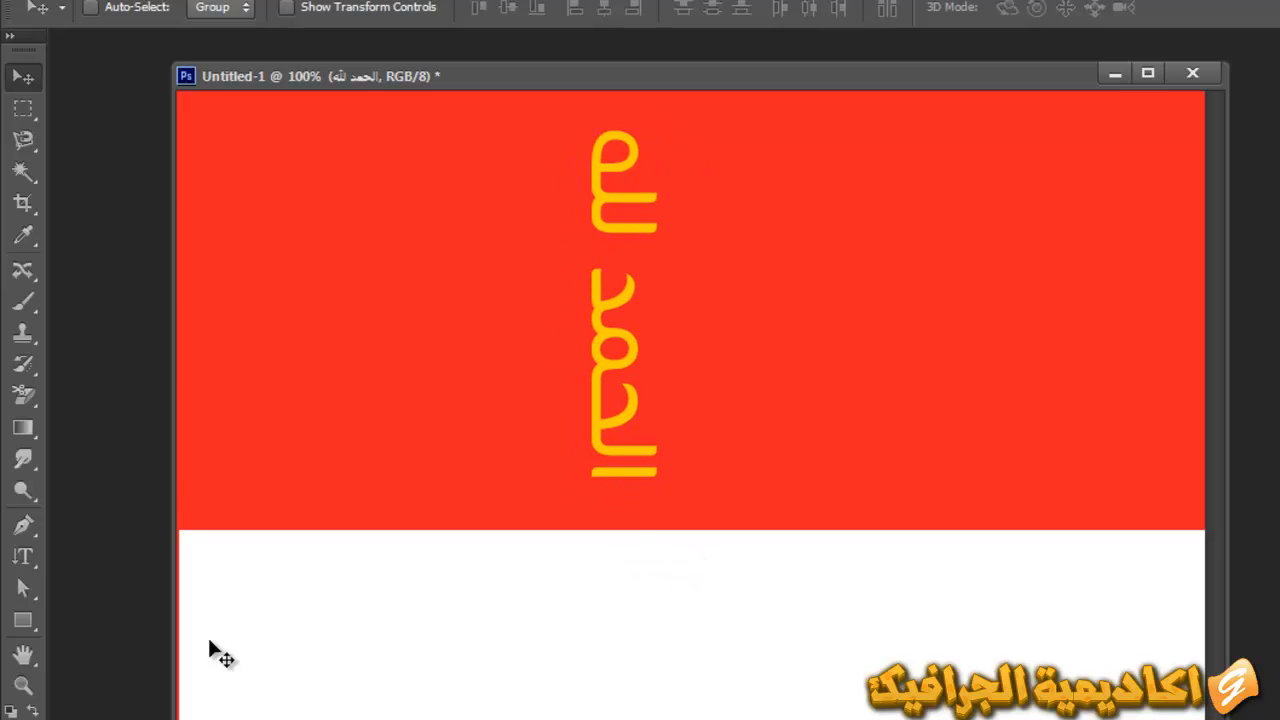
# Add the horizontal point text "الحمد لله" in the upper-right part of the red area and shift it slightly left
pyautogui.moveTo(23, 557); pyautogui.dragTo(171, 546)
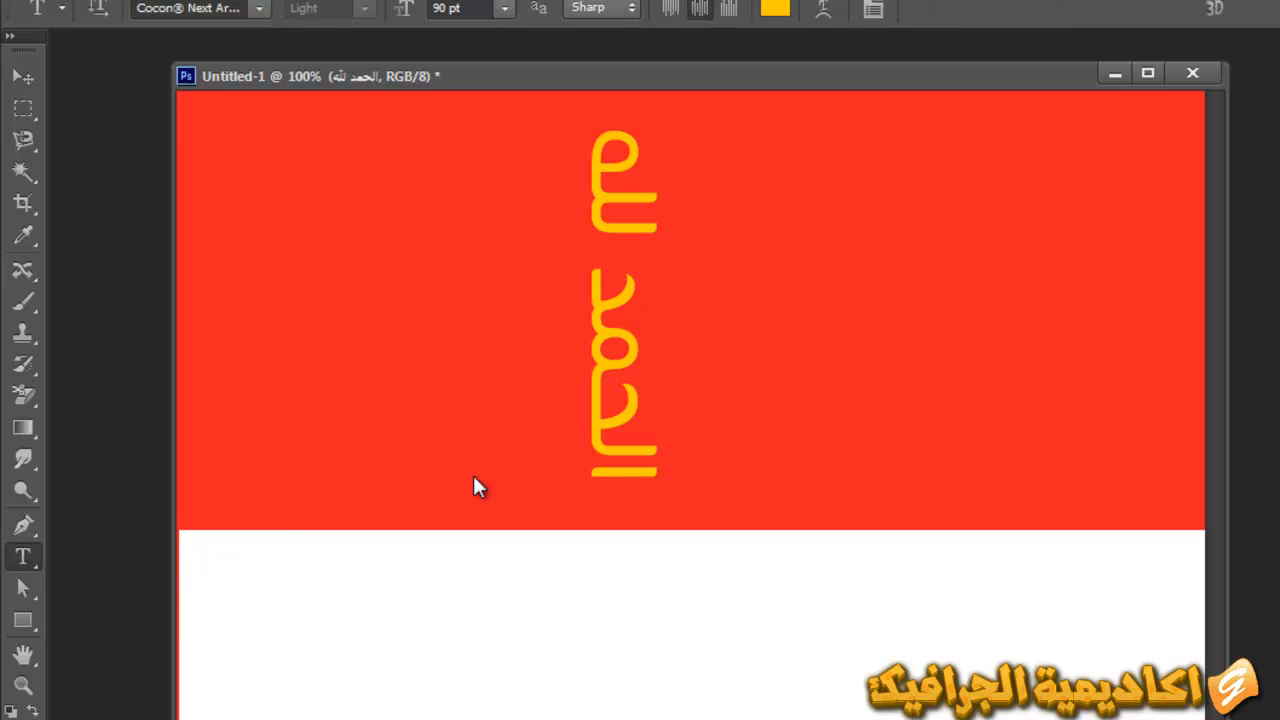
pyautogui.click(1038, 202)
pyautogui.write('الحمد لله')
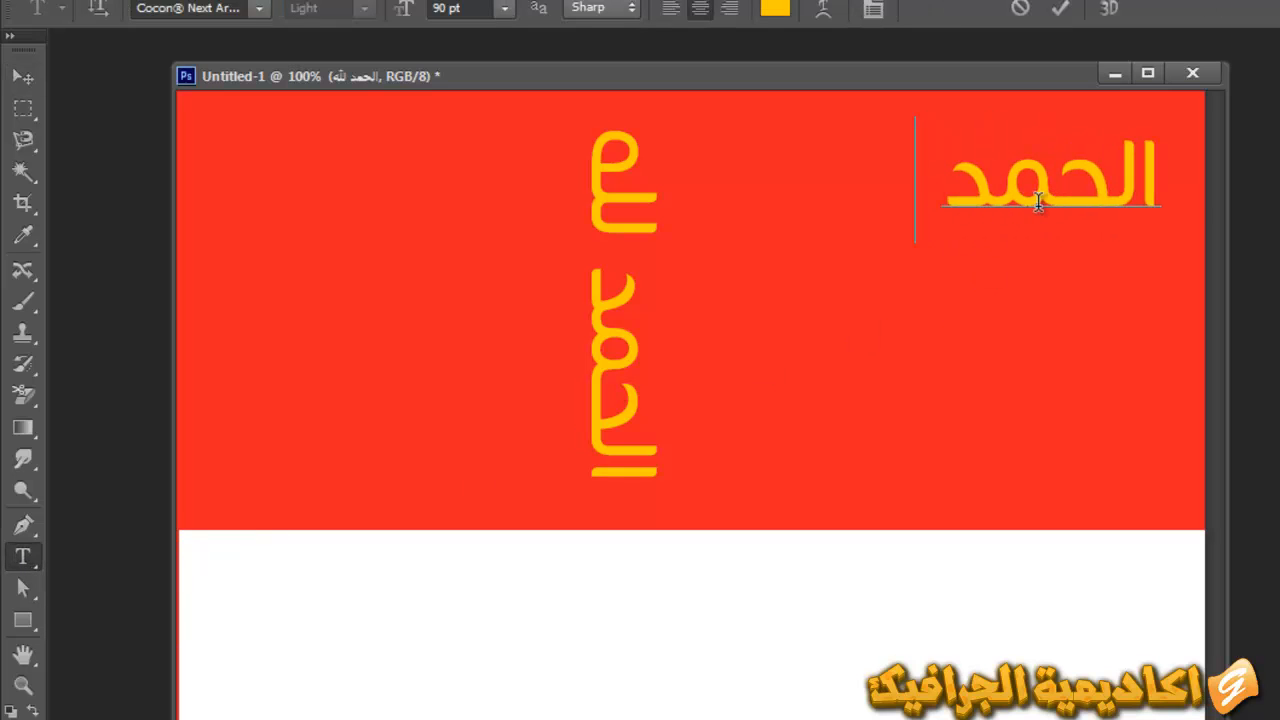
pyautogui.click(909, 445)
pyautogui.moveTo(939, 432); pyautogui.dragTo(903, 430)
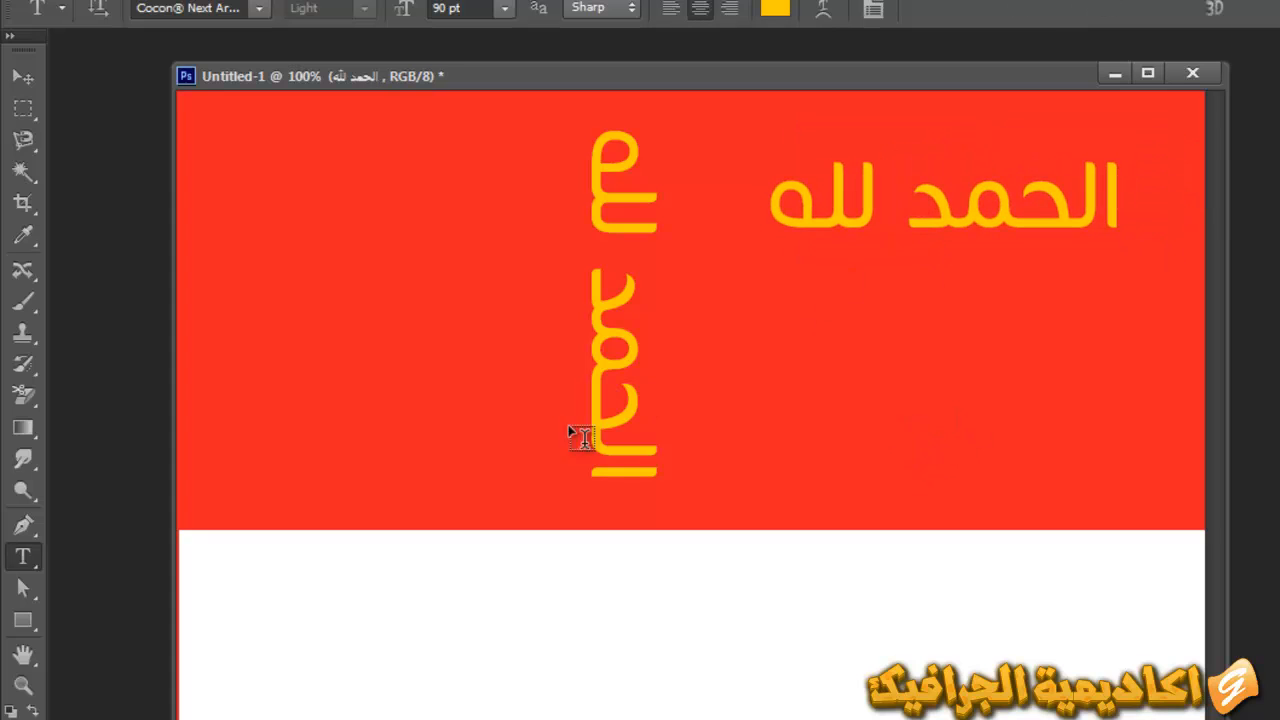
# Delete the vertical text layer after shifting it left, and move the horizontal text to the middle of the red area
pyautogui.press('v')
pyautogui.moveTo(634, 463); pyautogui.dragTo(525, 467)
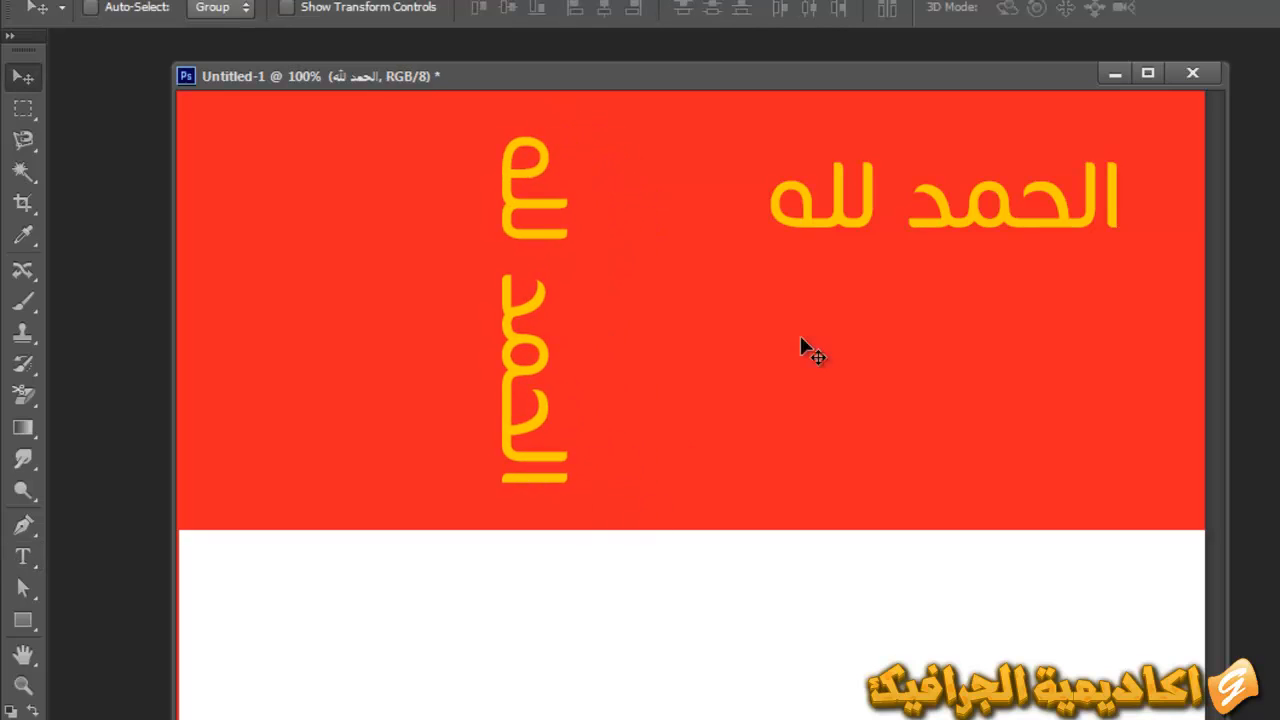
pyautogui.moveTo(952, 210); pyautogui.dragTo(980, 216)
pyautogui.keyDown('ctrl'); pyautogui.click(508, 443); pyautogui.keyUp('ctrl')
pyautogui.moveTo(514, 447); pyautogui.dragTo(486, 427)
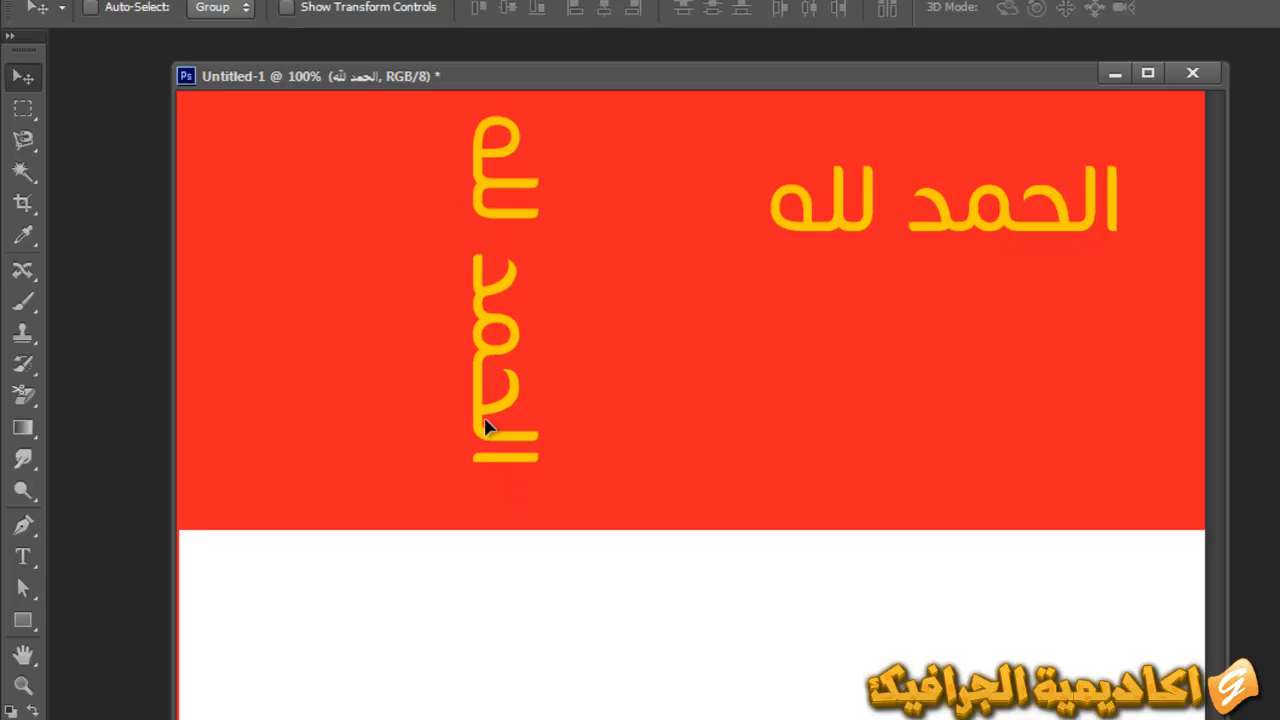
pyautogui.press('Delete')
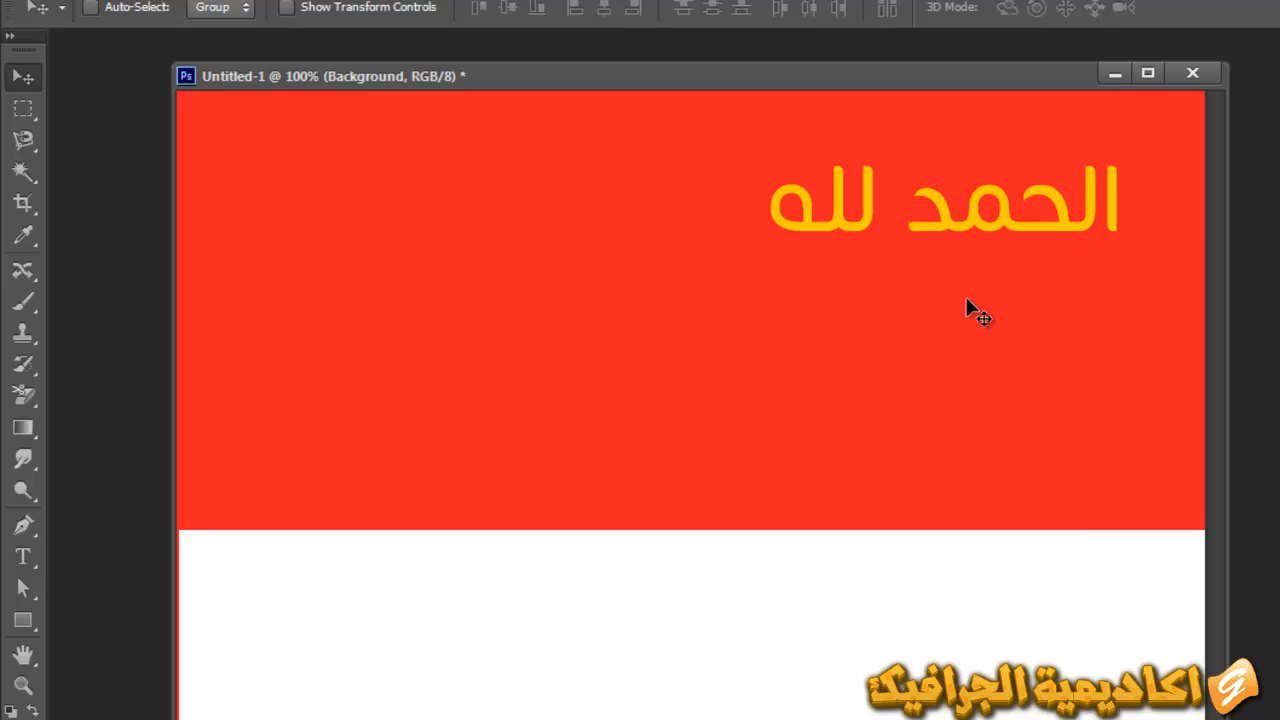
pyautogui.moveTo(957, 294); pyautogui.dragTo(800, 330)
# Try rotating the horizontal text 89.33° clockwise with Free Transform, and undo the rotation
pyautogui.hotkey('ctrl', 't')
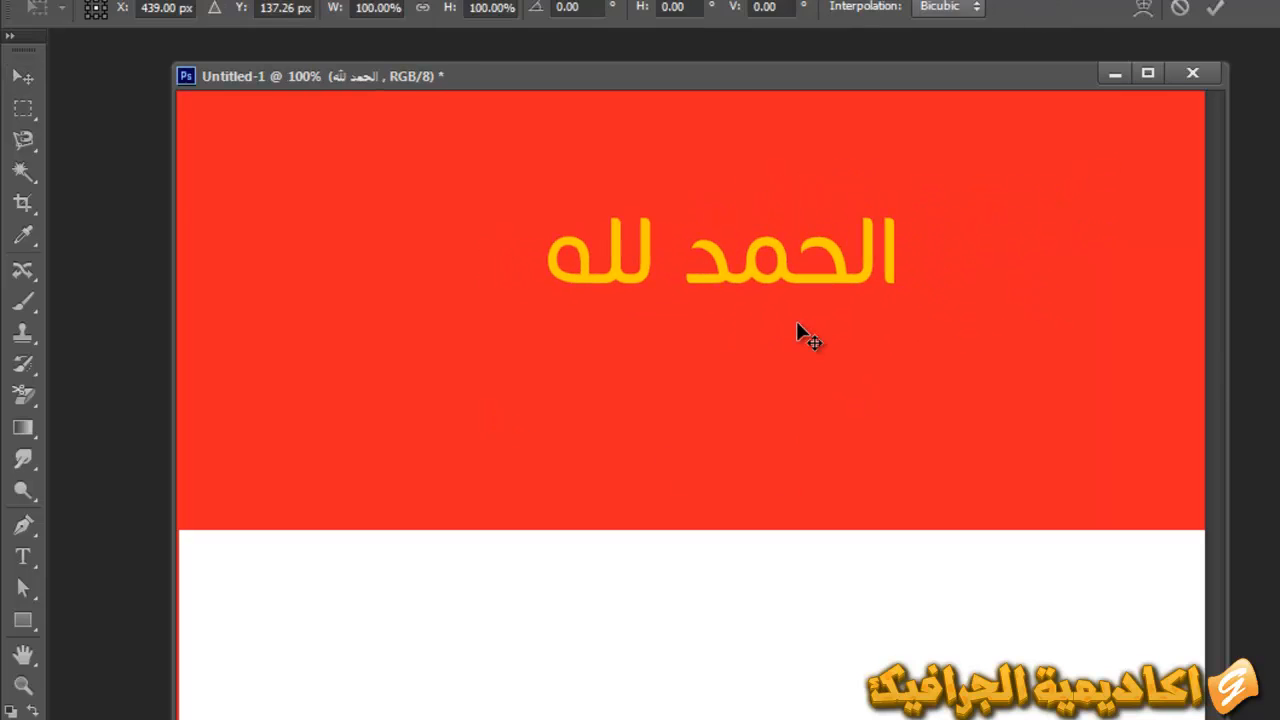
pyautogui.moveTo(1008, 260); pyautogui.dragTo(710, 515)
pyautogui.moveTo(700, 386); pyautogui.dragTo(688, 424)
pyautogui.moveTo(699, 518); pyautogui.dragTo(719, 530)
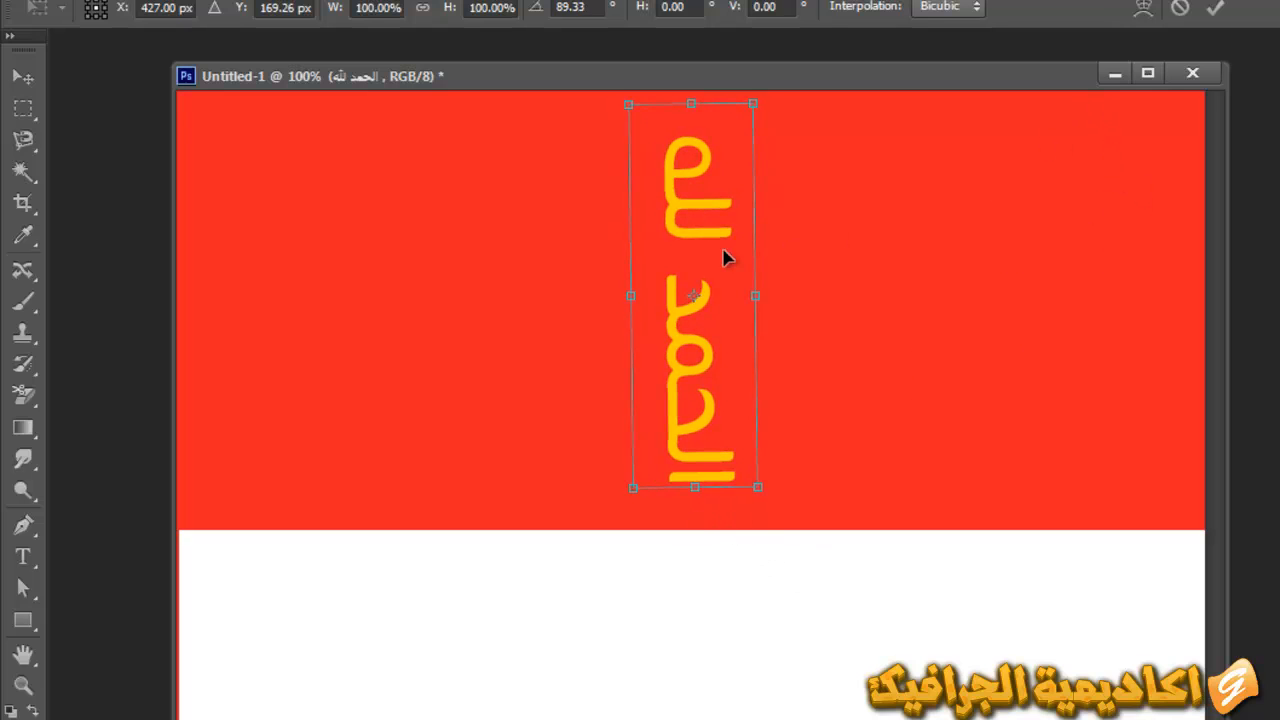
pyautogui.press('Return')
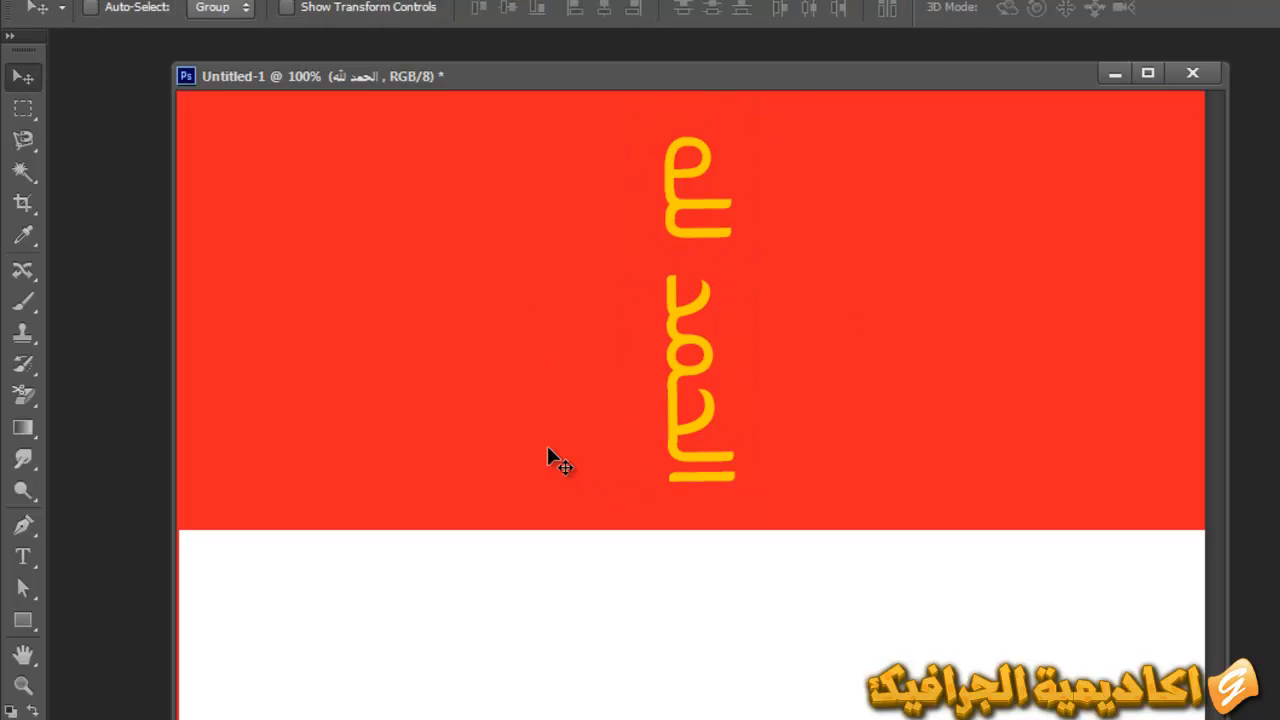
pyautogui.hotkey('ctrl', 'z')
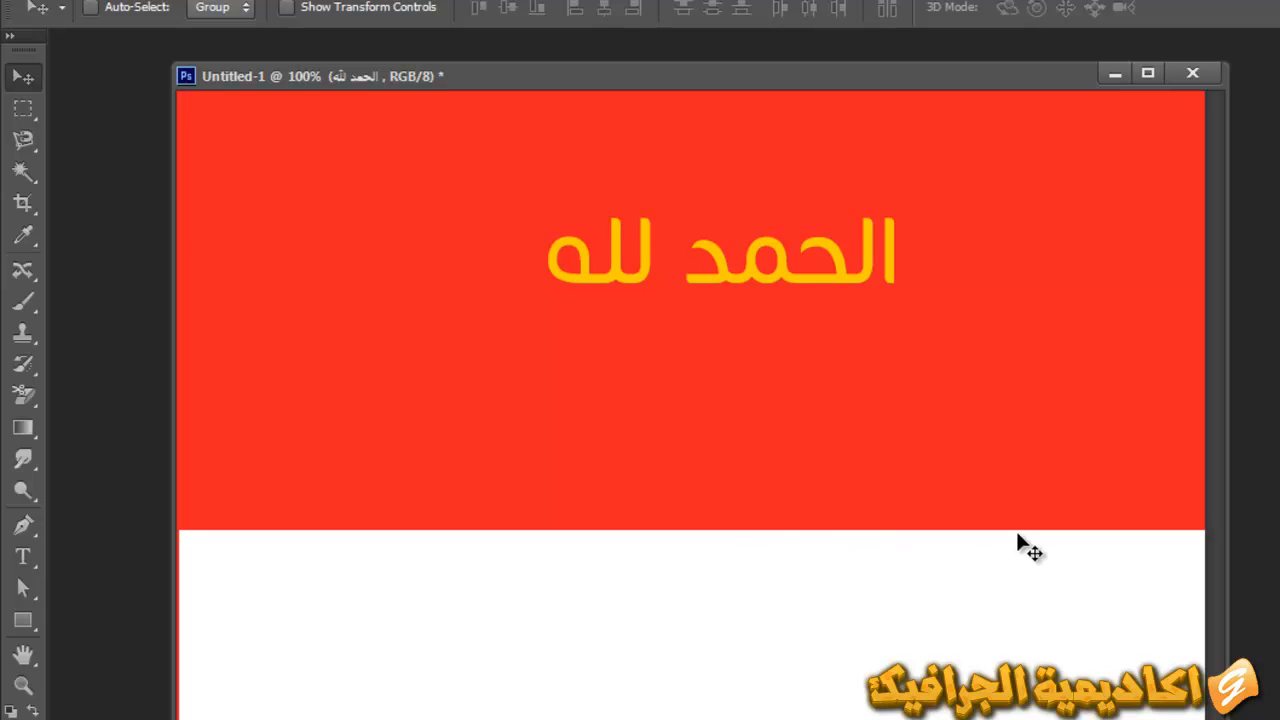
# Enlarge the horizontal text to about 165 pt with Free Transform, keeping it in the middle of the red area
pyautogui.hotkey('ctrl', 't')
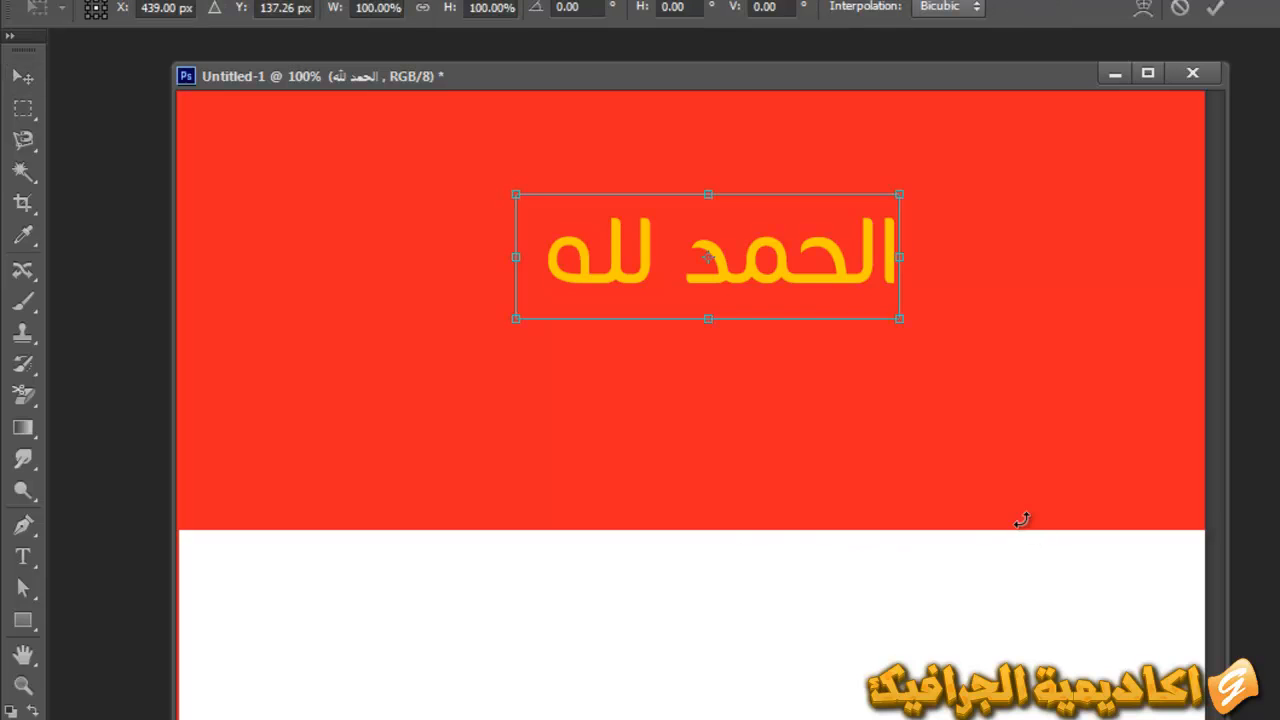
pyautogui.moveTo(809, 286)
pyautogui.mouseDown()
pyautogui.moveTo(811, 363)
pyautogui.moveTo(813, 309)
pyautogui.mouseUp()
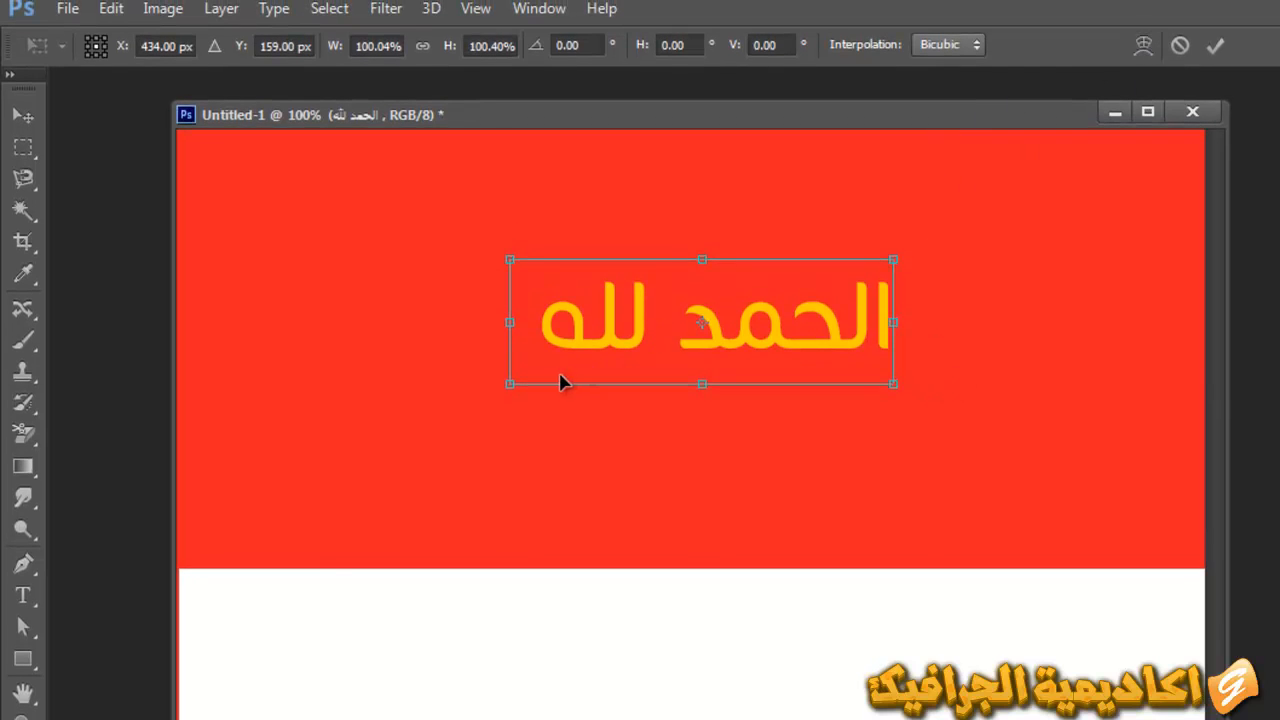
pyautogui.moveTo(512, 386); pyautogui.dragTo(330, 445)
pyautogui.moveTo(534, 360); pyautogui.dragTo(690, 310)
pyautogui.moveTo(504, 380); pyautogui.dragTo(362, 425)
pyautogui.click(1210, 47)
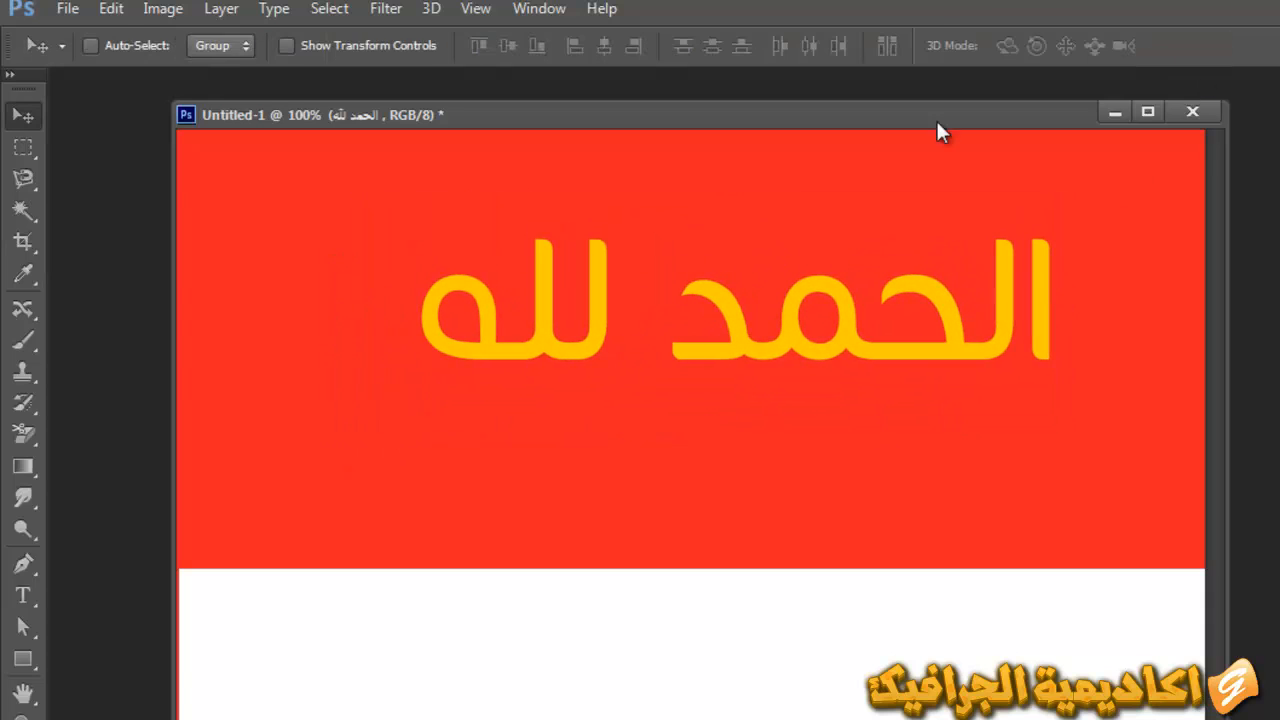
# Check Free Transform's warp mode on the live text layer and leave it without bending the text
pyautogui.hotkey('ctrl', 't')
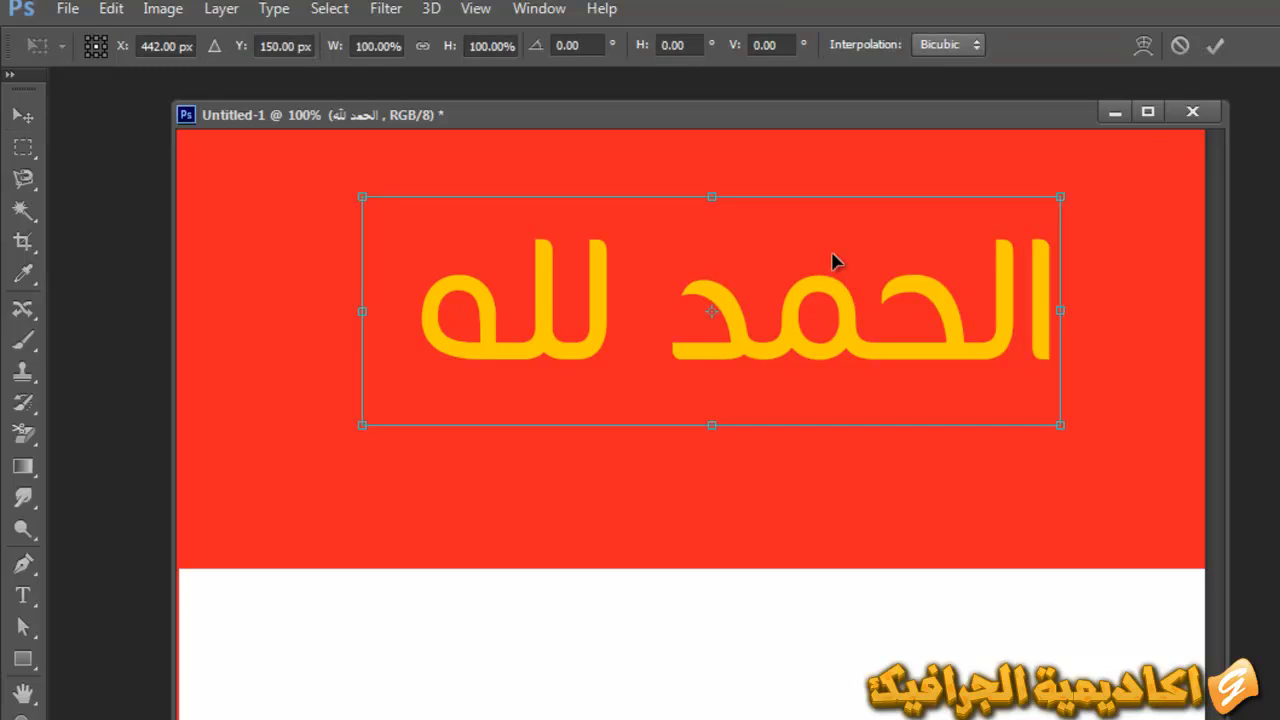
pyautogui.click(1142, 46)
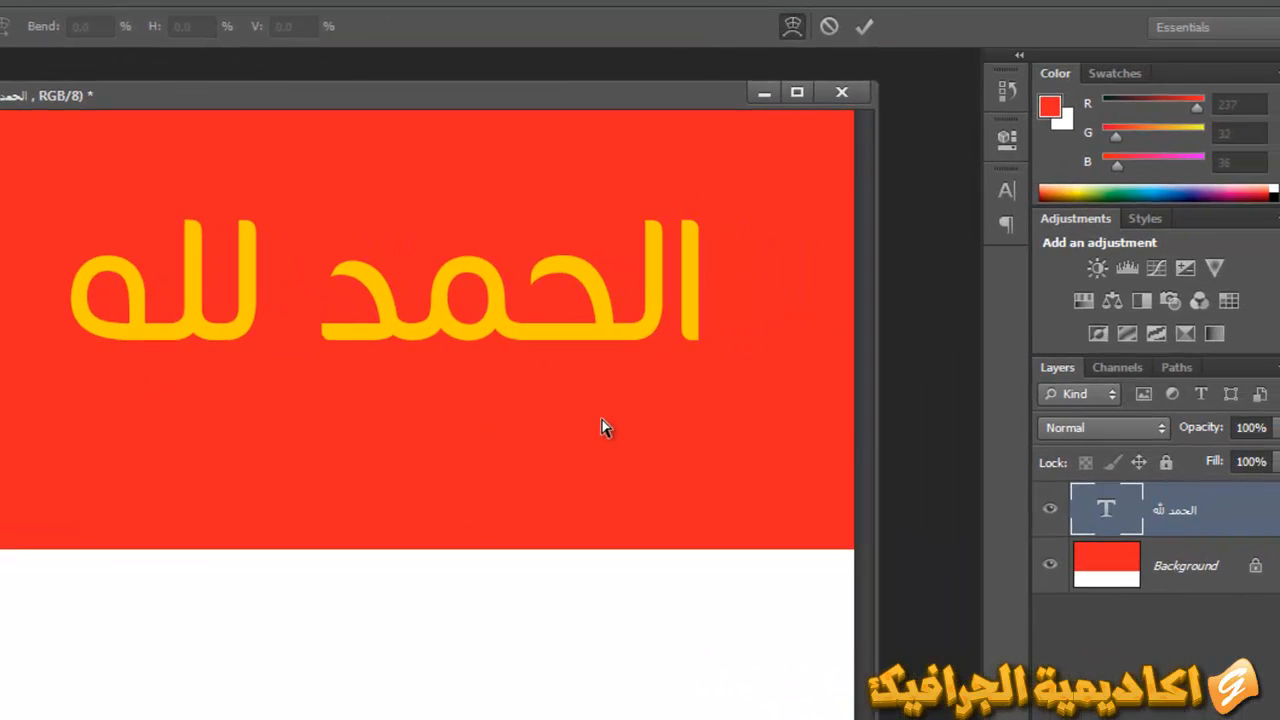
pyautogui.press('Return')
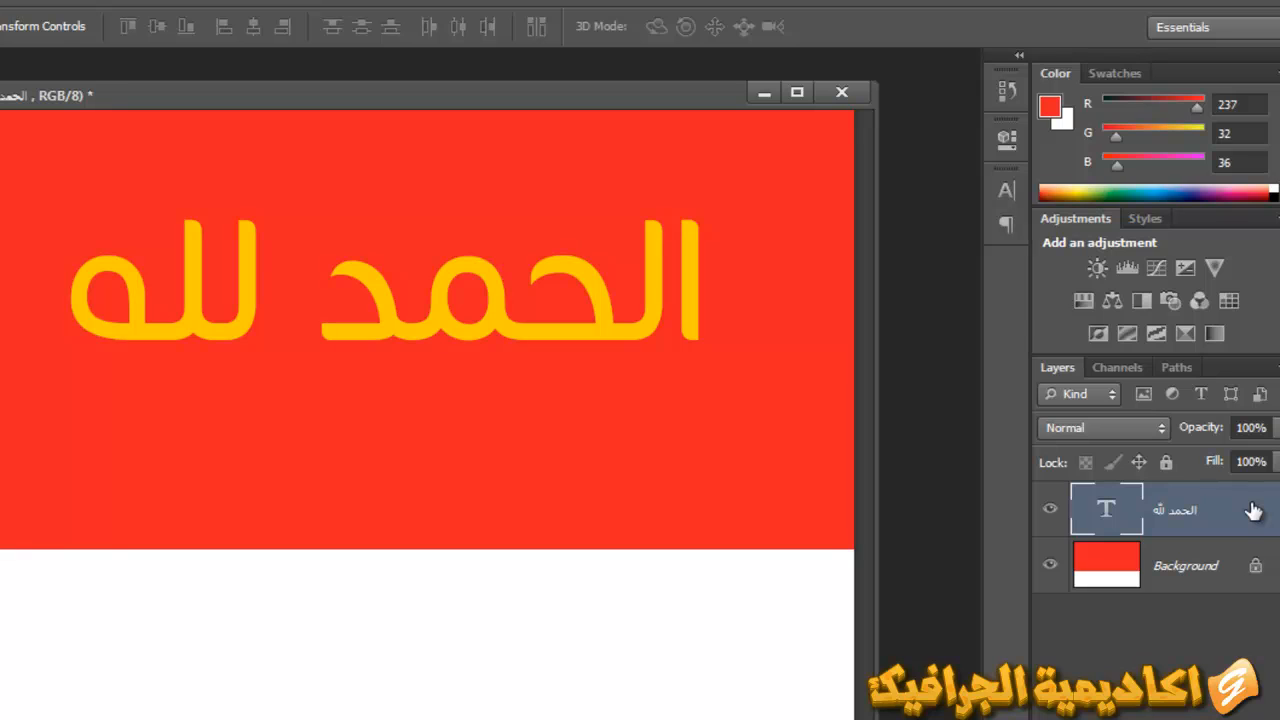
# Look at the Warp Text style options for the "الحمد لله" text, and leave them without applying a warp
pyautogui.doubleClick(1104, 515)
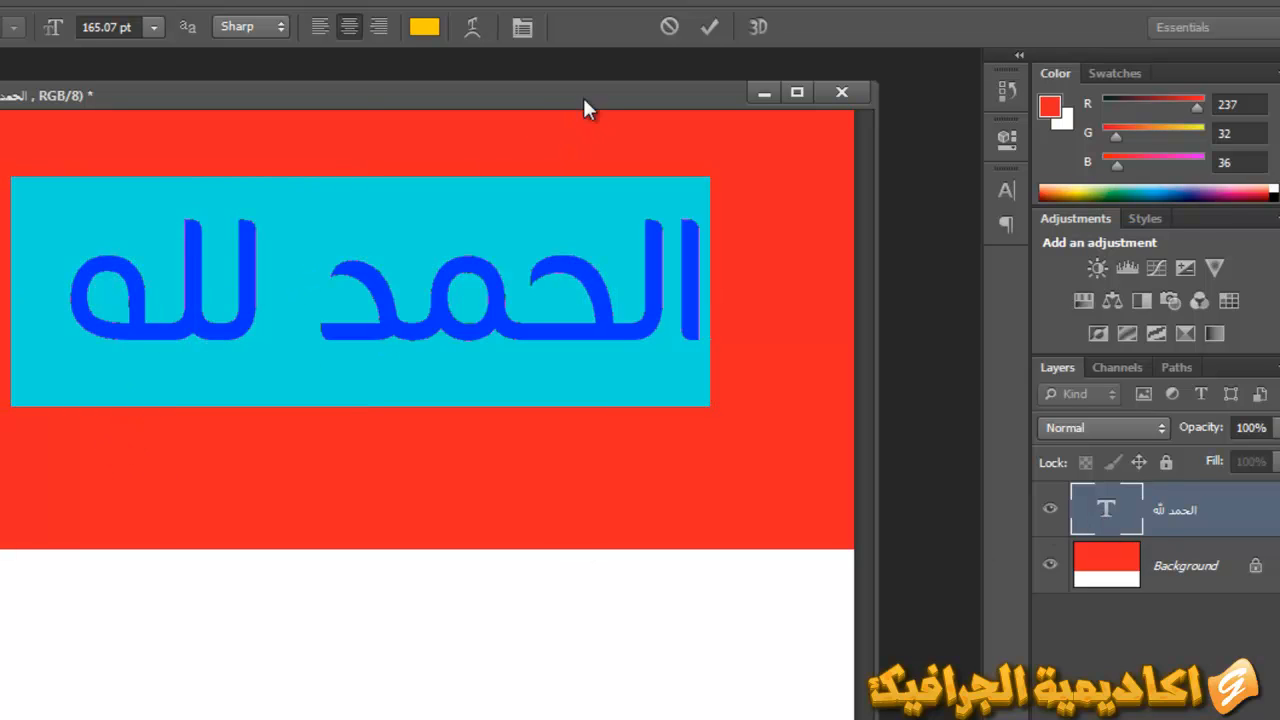
pyautogui.click(473, 28)
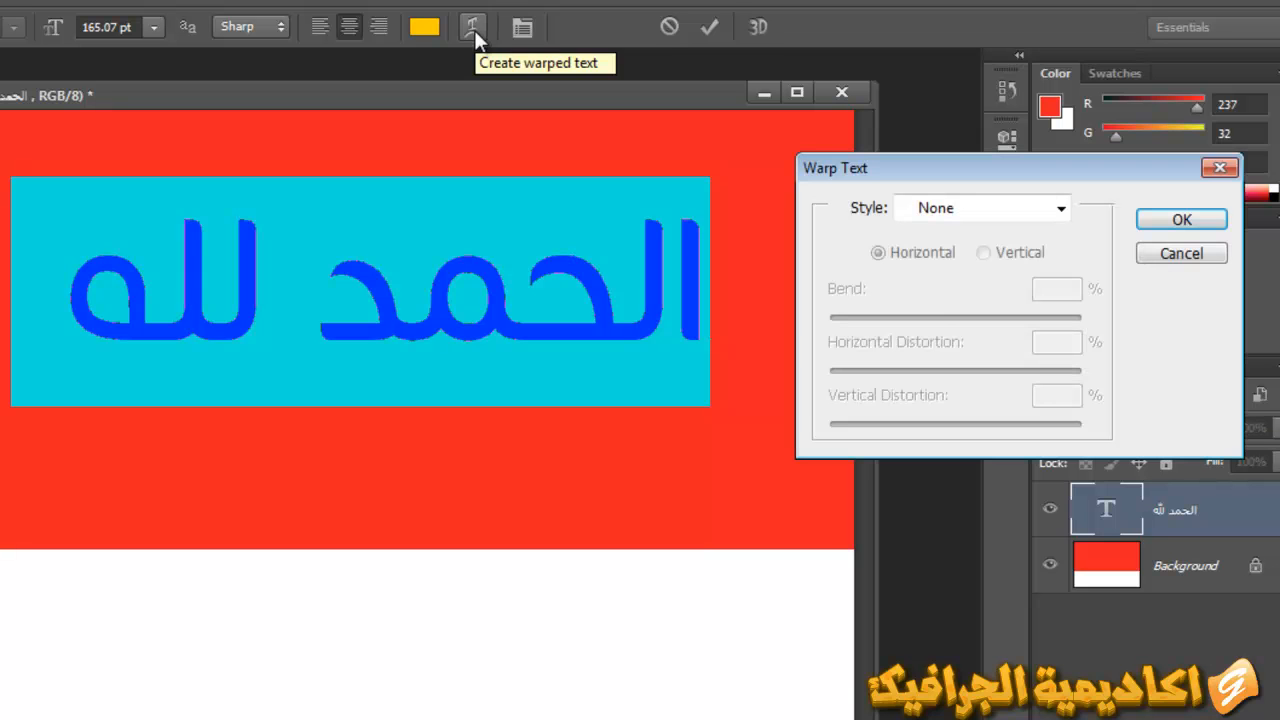
pyautogui.click(930, 208)
pyautogui.click(1037, 168)
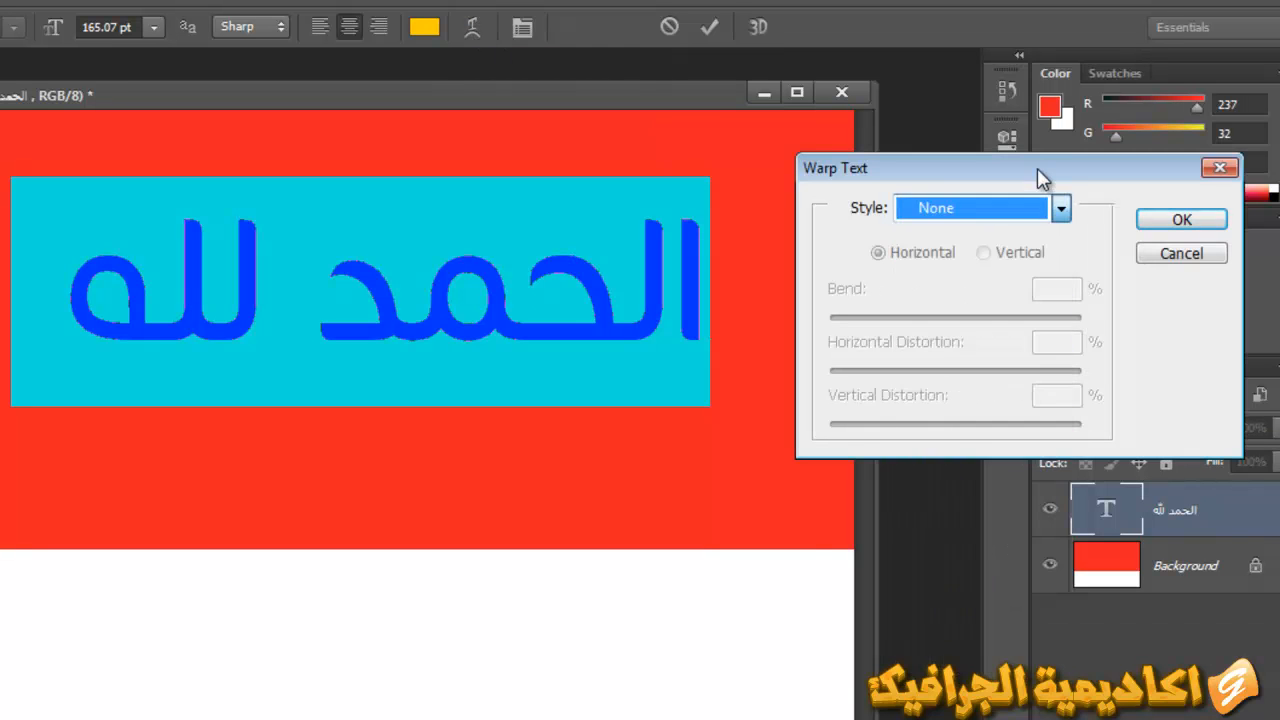
pyautogui.click(1167, 254)
pyautogui.hotkey('ctrl', 'Return')
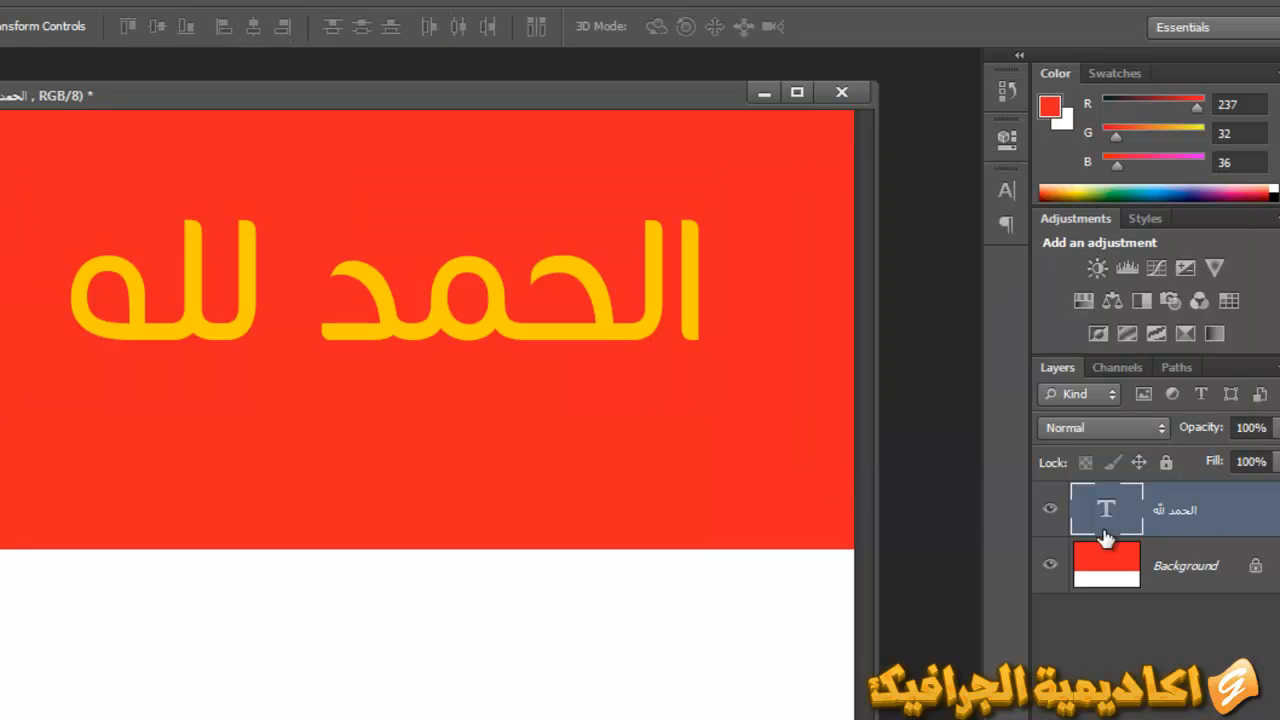
# Rasterize the "الحمد لله" type layer and toggle its visibility off and on
pyautogui.rightClick(1246, 513)
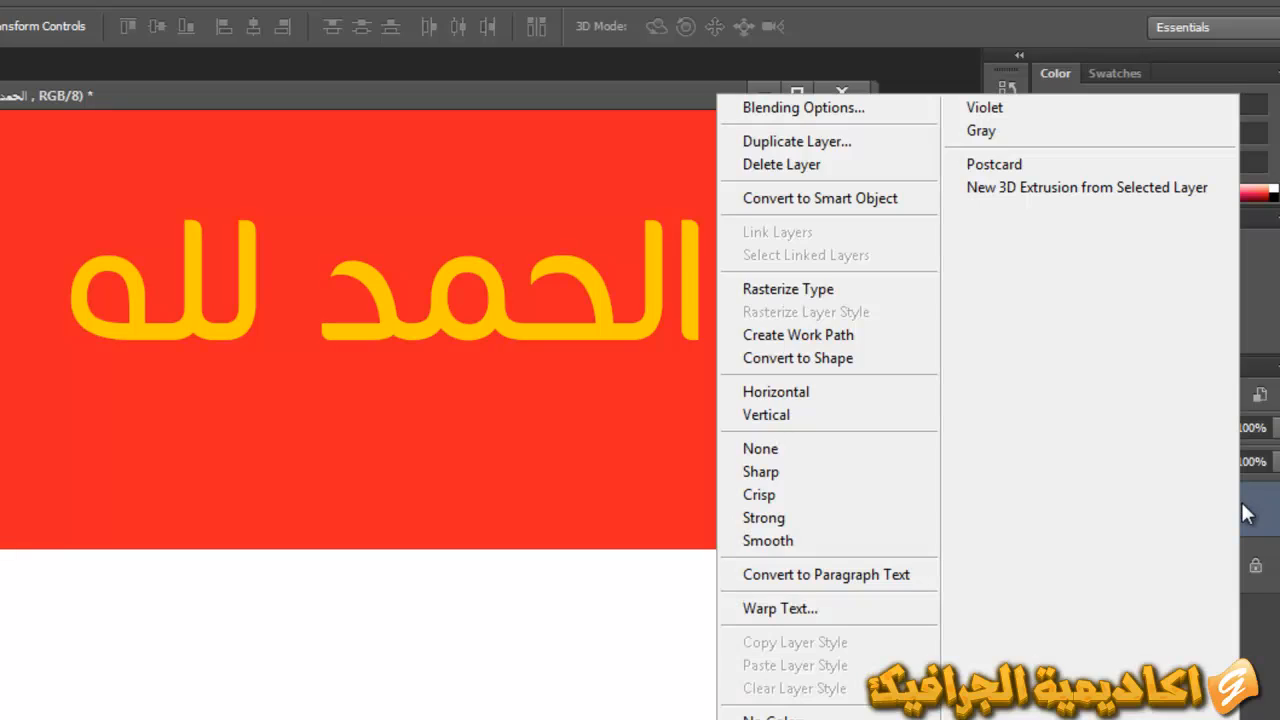
pyautogui.click(828, 292)
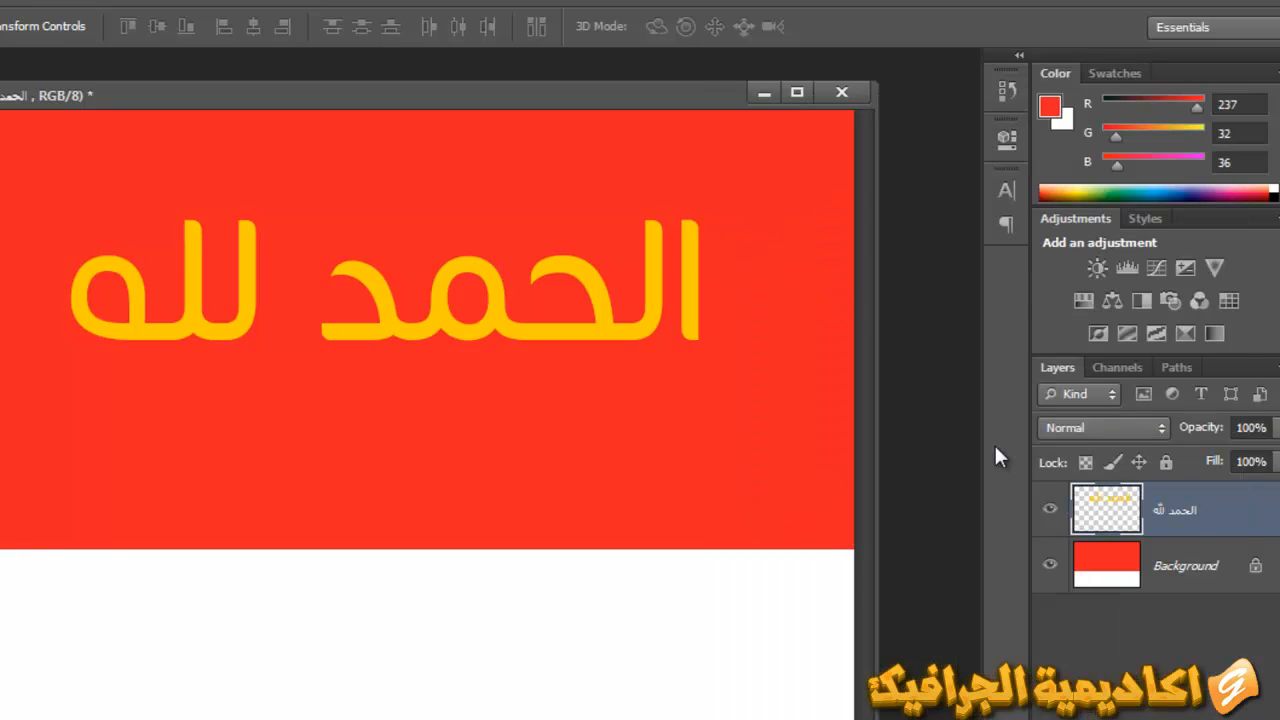
pyautogui.click(1050, 510)
pyautogui.click(1050, 510)
# Warp the rasterized text freely, bulging its lower edge and slanting the letters to the right, and apply the transformation
pyautogui.hotkey('ctrl', 't')
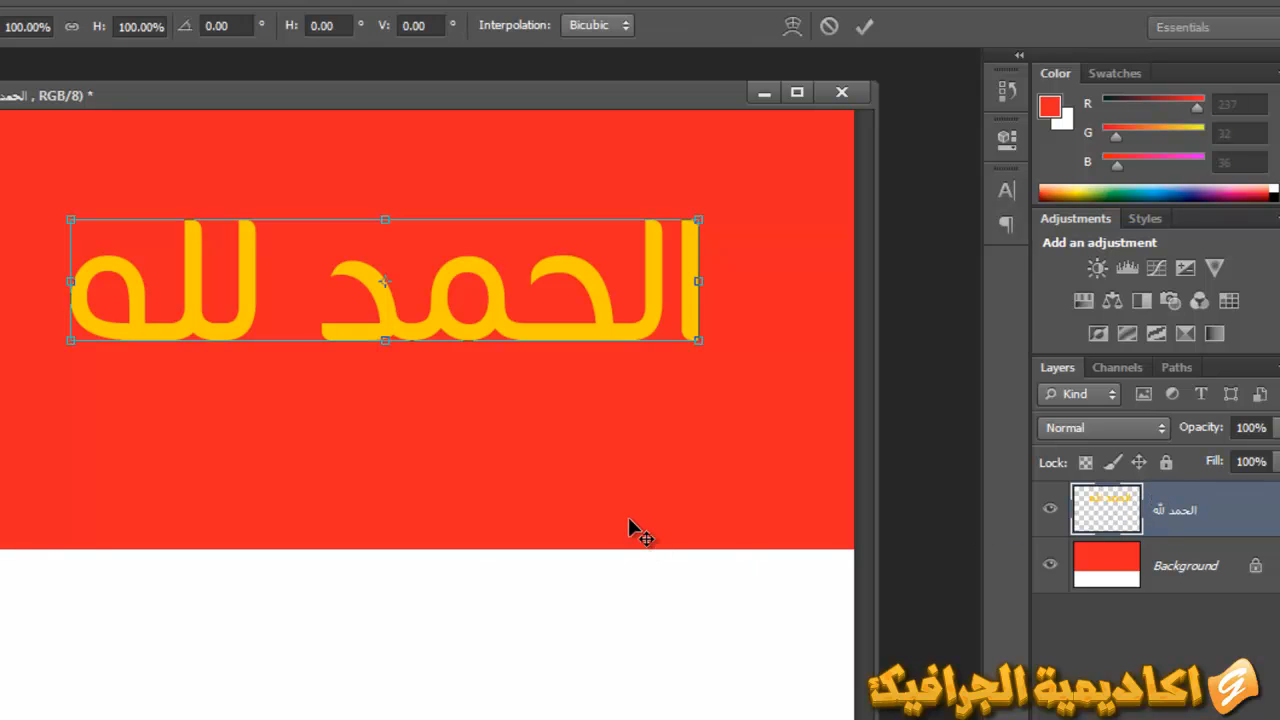
pyautogui.click(792, 27)
pyautogui.moveTo(394, 330); pyautogui.dragTo(394, 372)
pyautogui.moveTo(207, 336); pyautogui.dragTo(229, 248)
pyautogui.moveTo(370, 272); pyautogui.dragTo(536, 222)
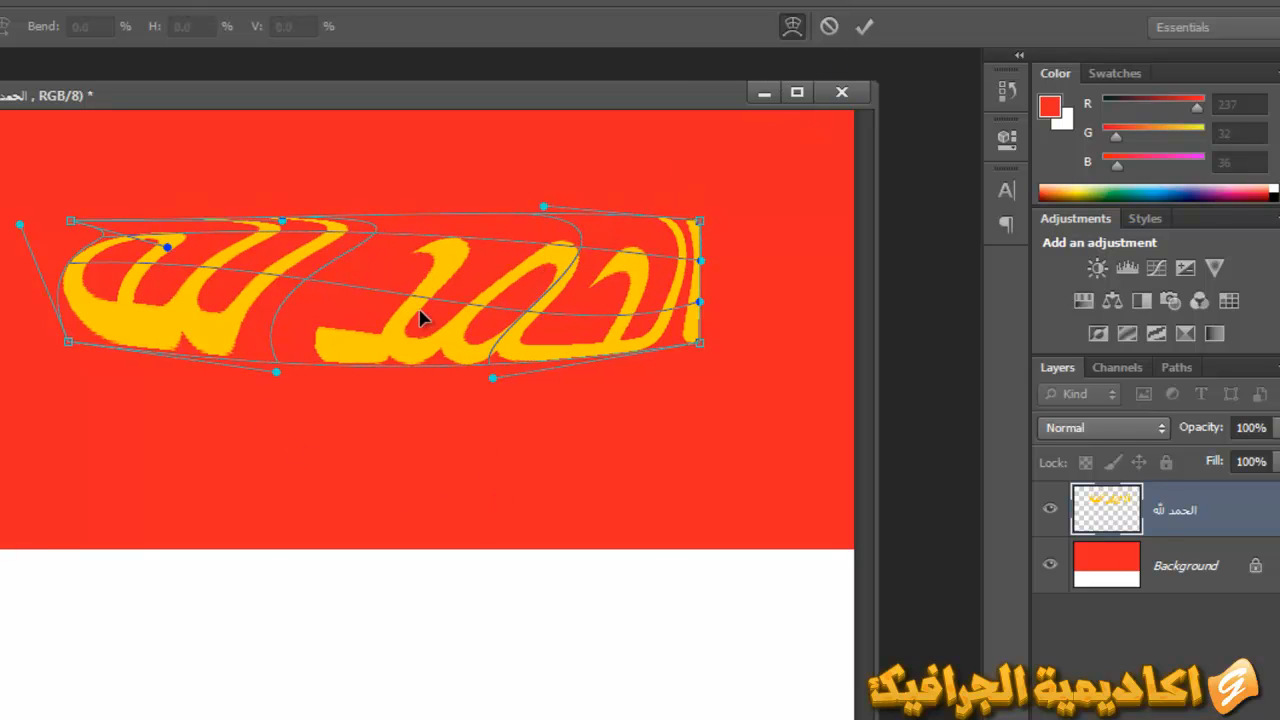
pyautogui.click(866, 29)
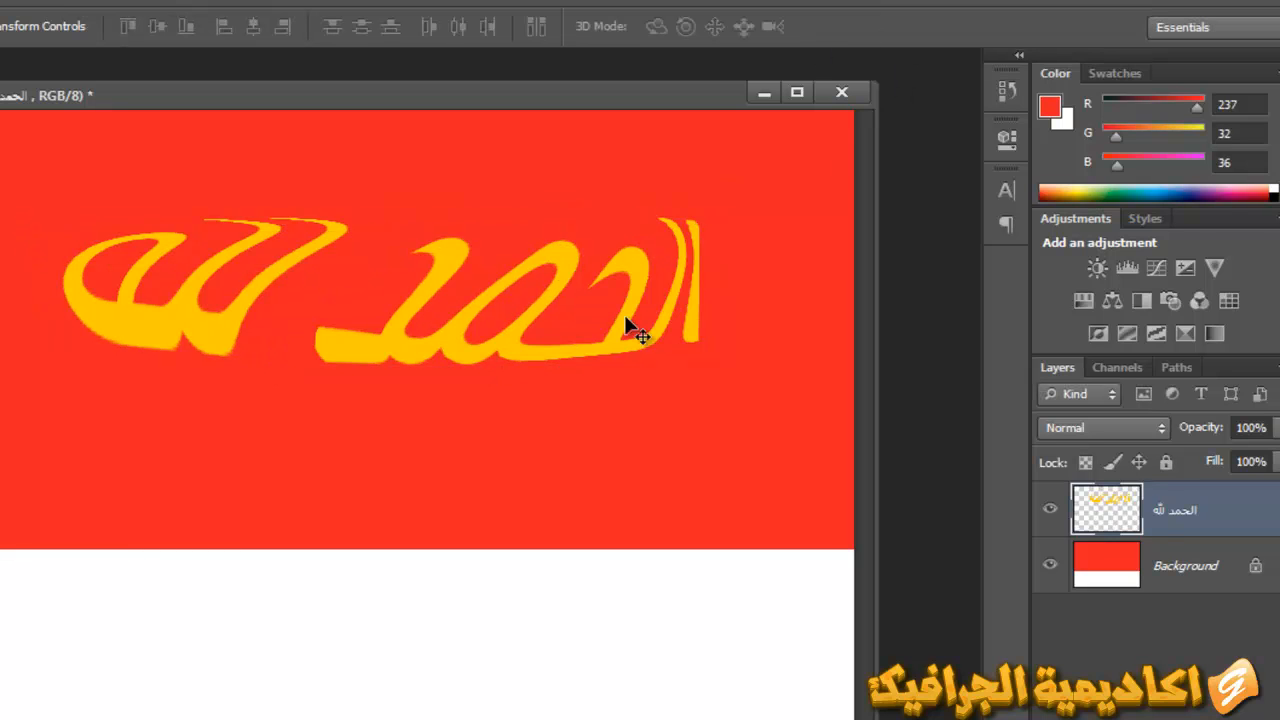
# Move the warped text around the red area and delete its layer
pyautogui.moveTo(543, 458); pyautogui.dragTo(508, 482)
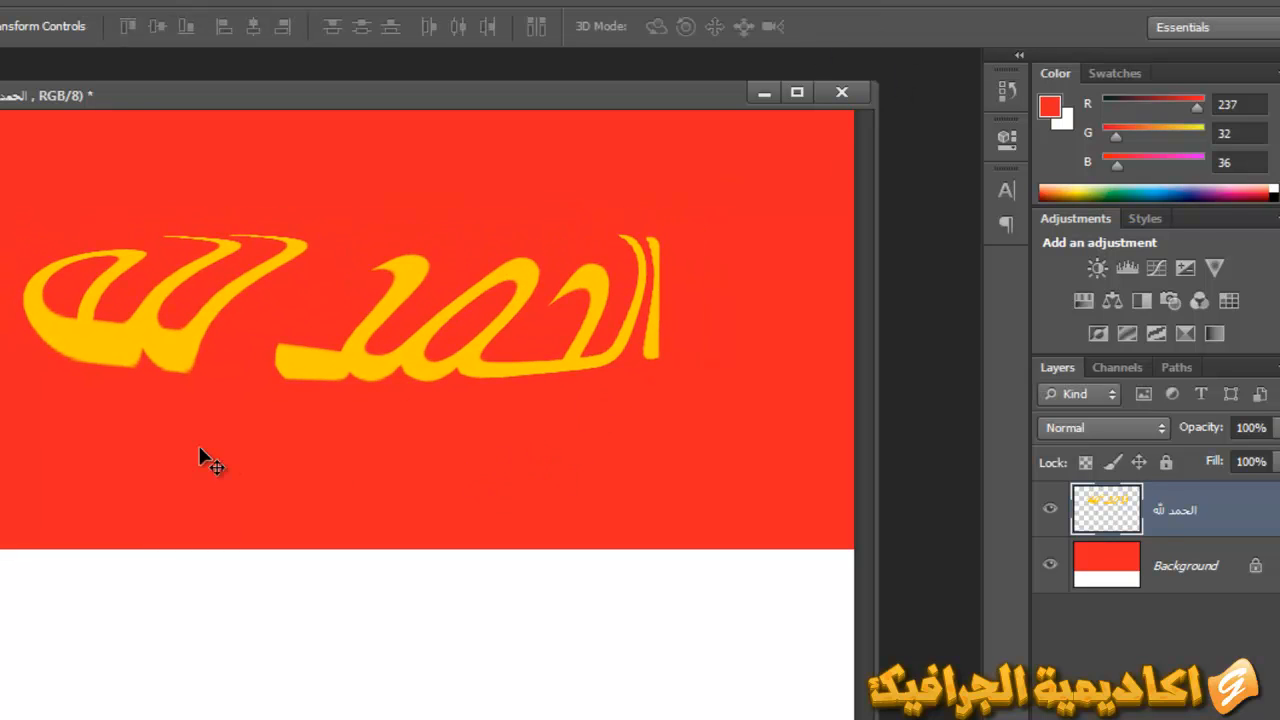
pyautogui.moveTo(232, 452); pyautogui.dragTo(234, 450)
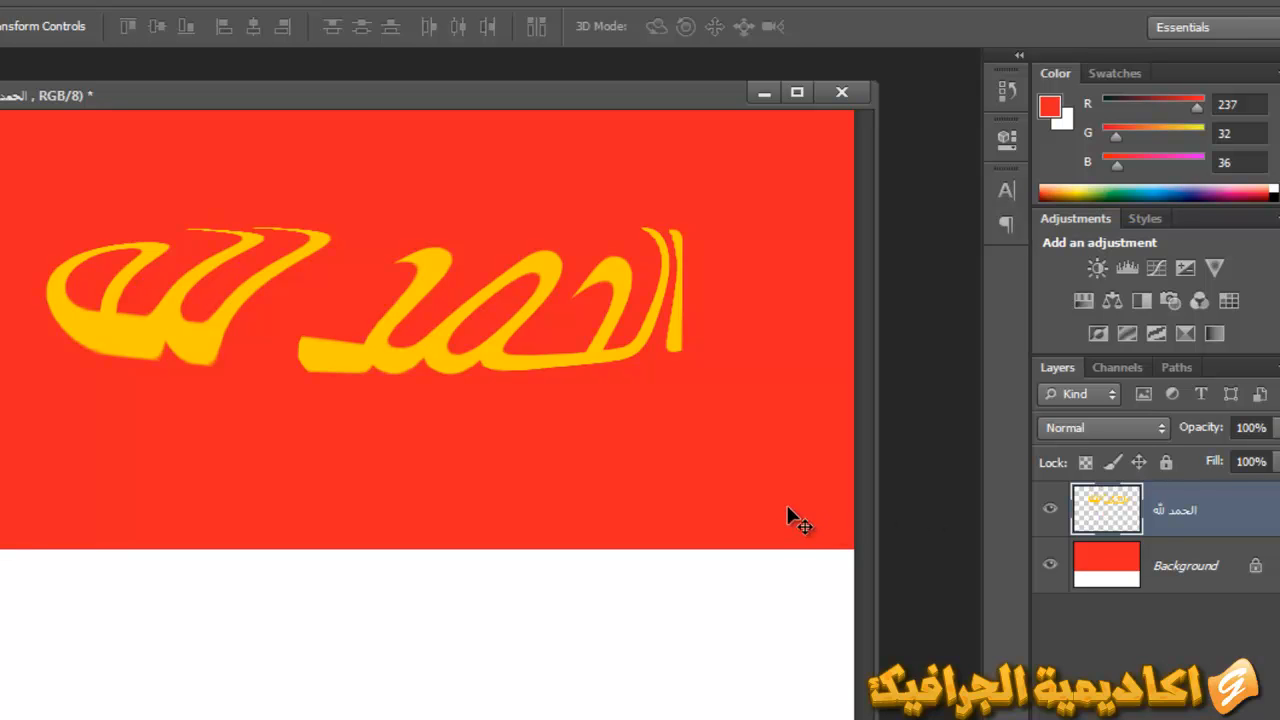
pyautogui.moveTo(708, 483); pyautogui.dragTo(673, 468)
pyautogui.press('Delete')
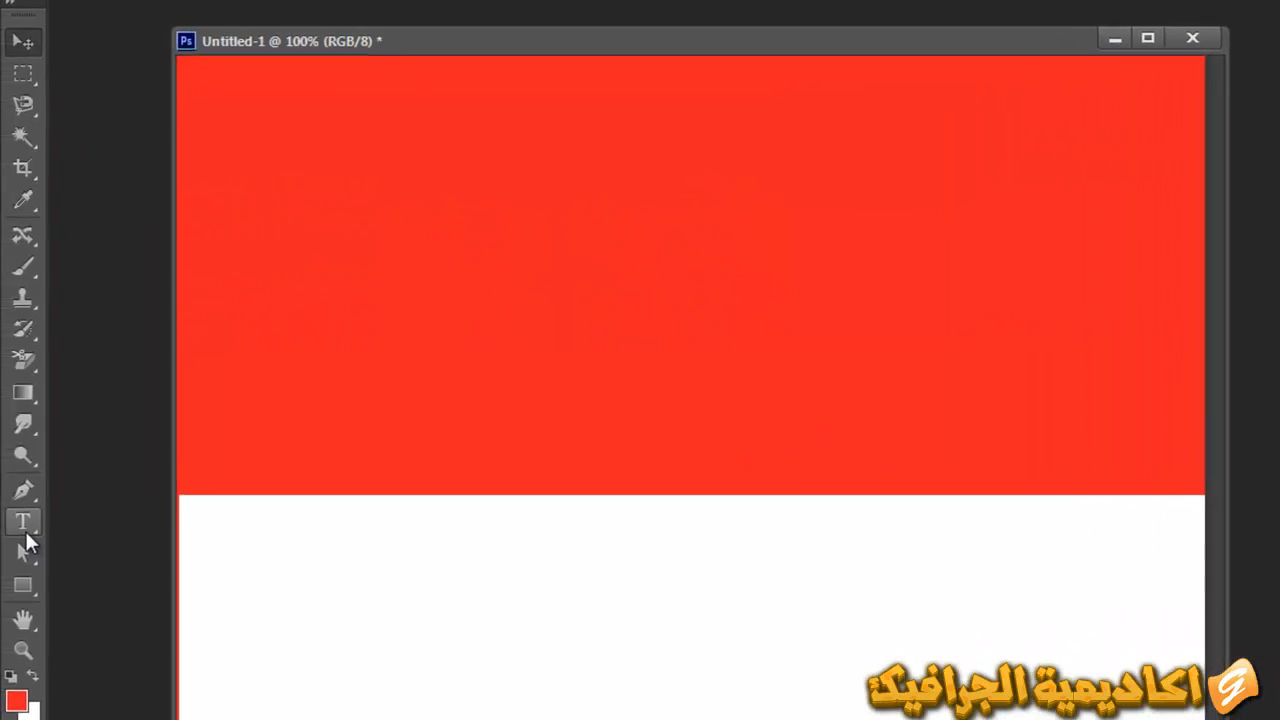
# Create a text-shaped selection reading "اكاديمية الجرافيك" on the red area with the Horizontal Type Mask tool
pyautogui.rightClick(25, 528)
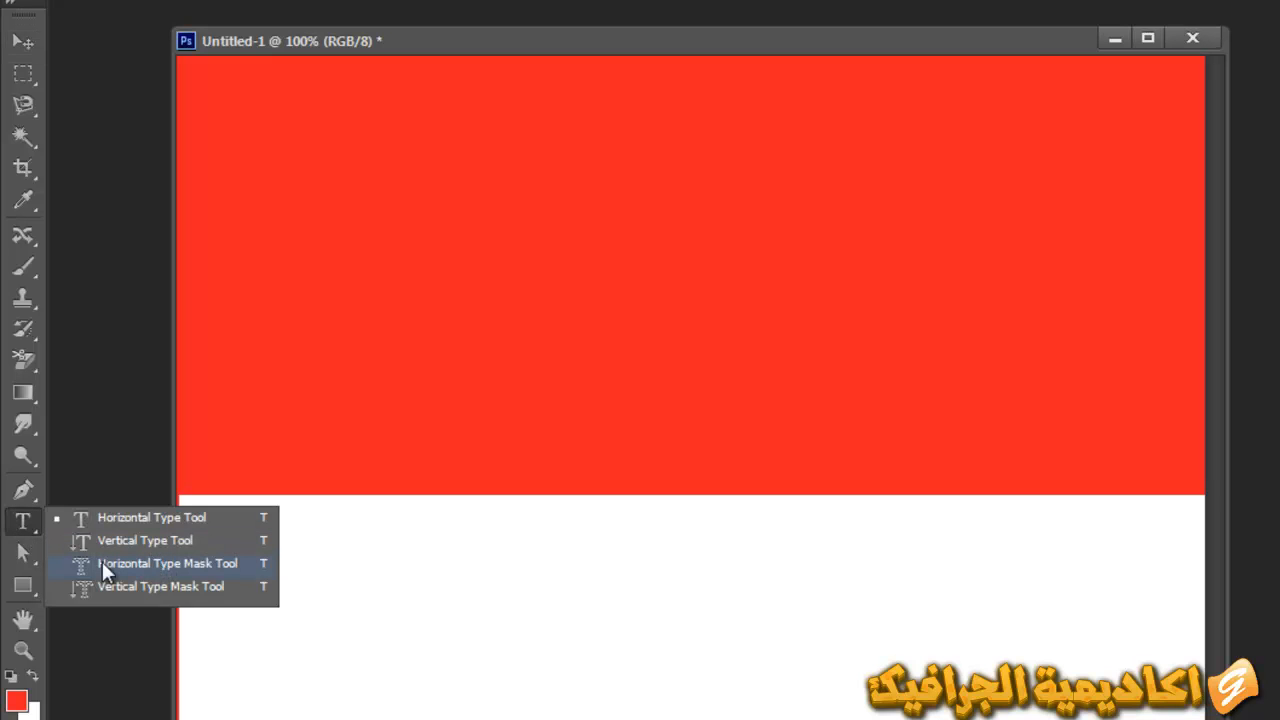
pyautogui.click(180, 562)
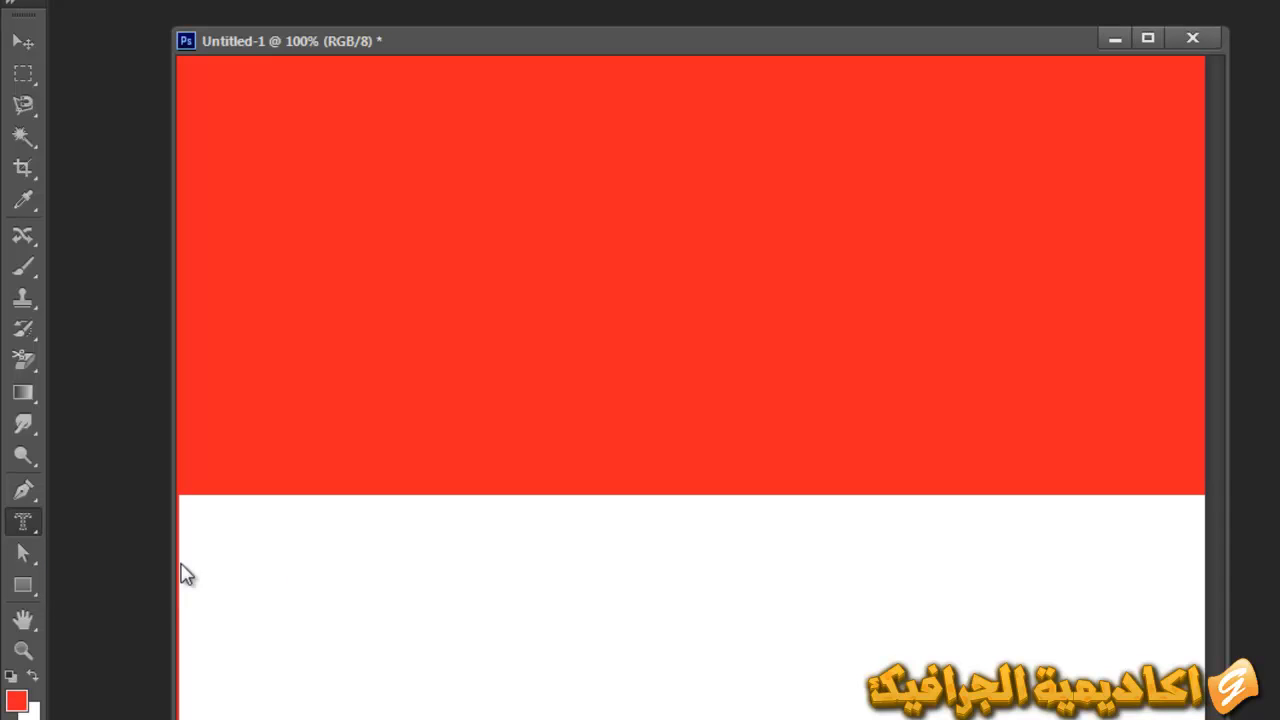
pyautogui.click(709, 329)
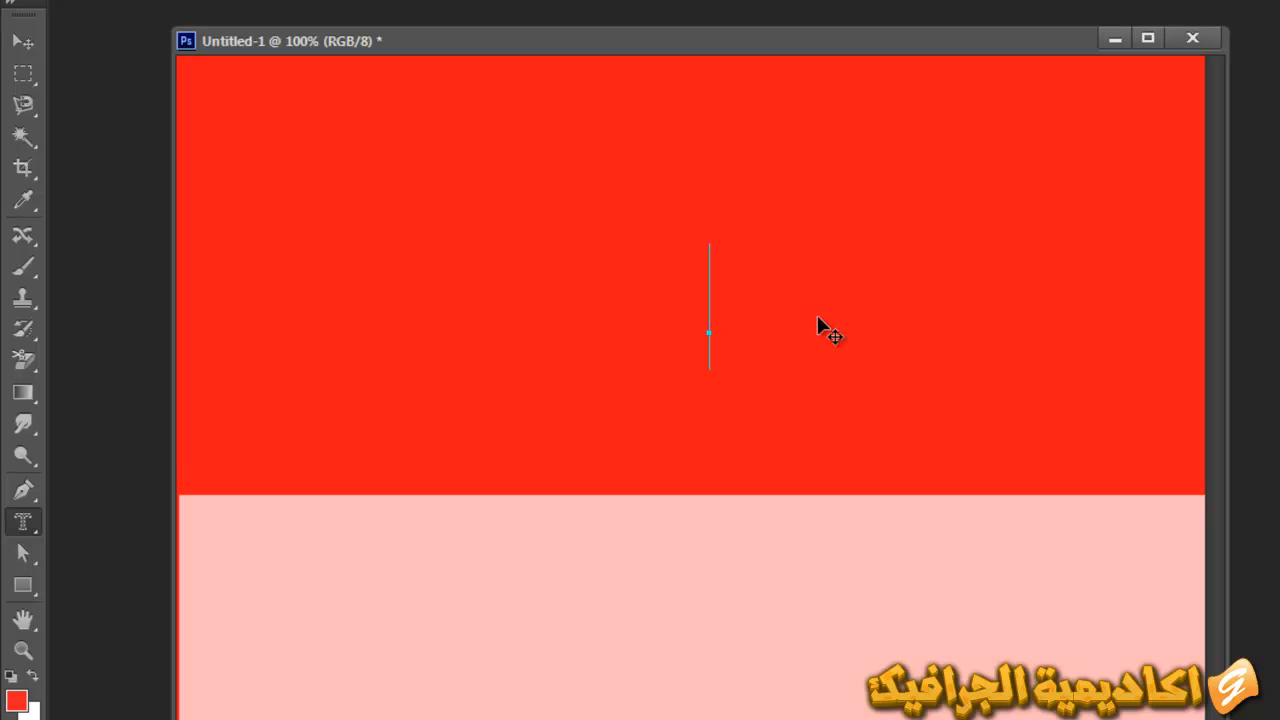
pyautogui.write('اكاديم')
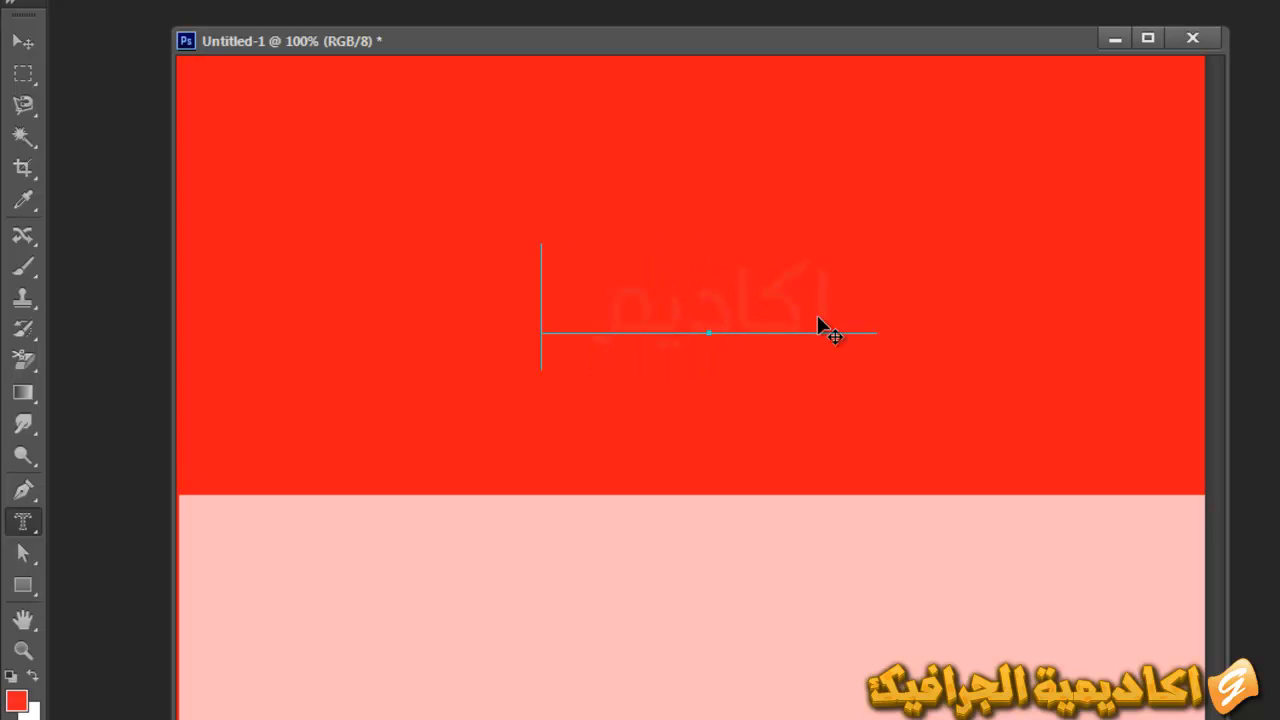
pyautogui.write('ية الجرافيك')
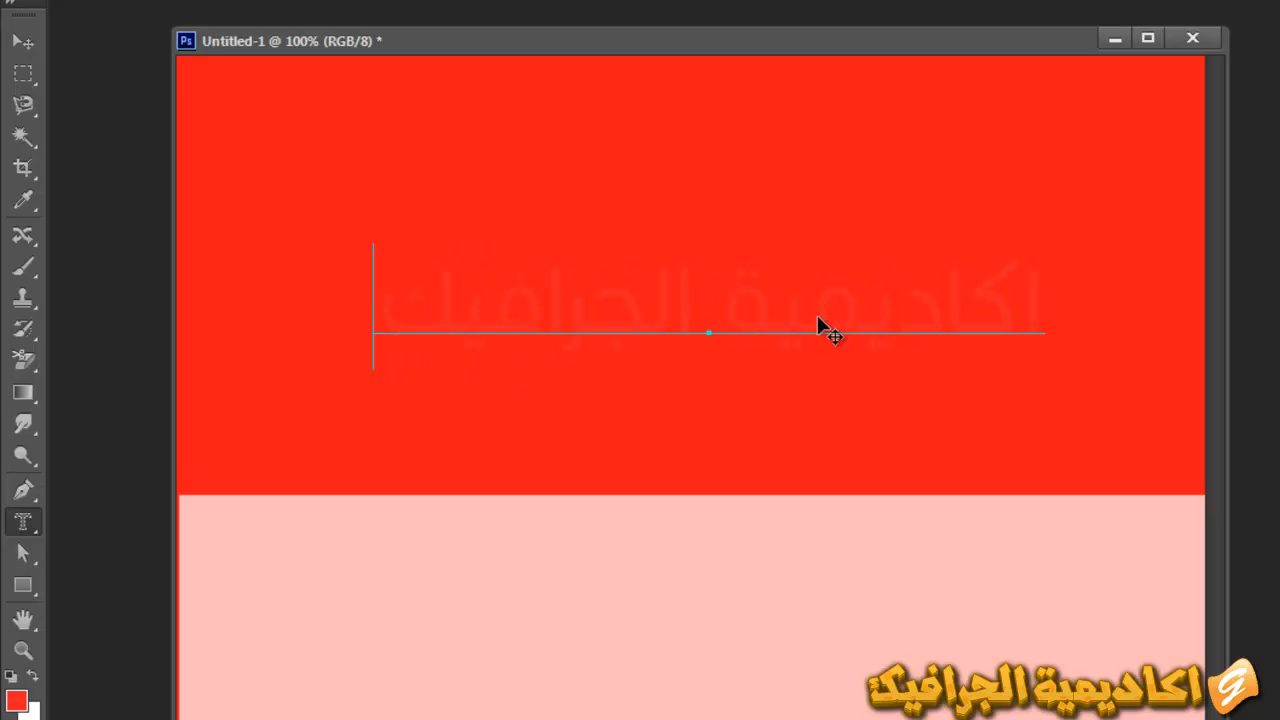
pyautogui.press('ctrl')
pyautogui.hotkey('ctrl', 'Return')
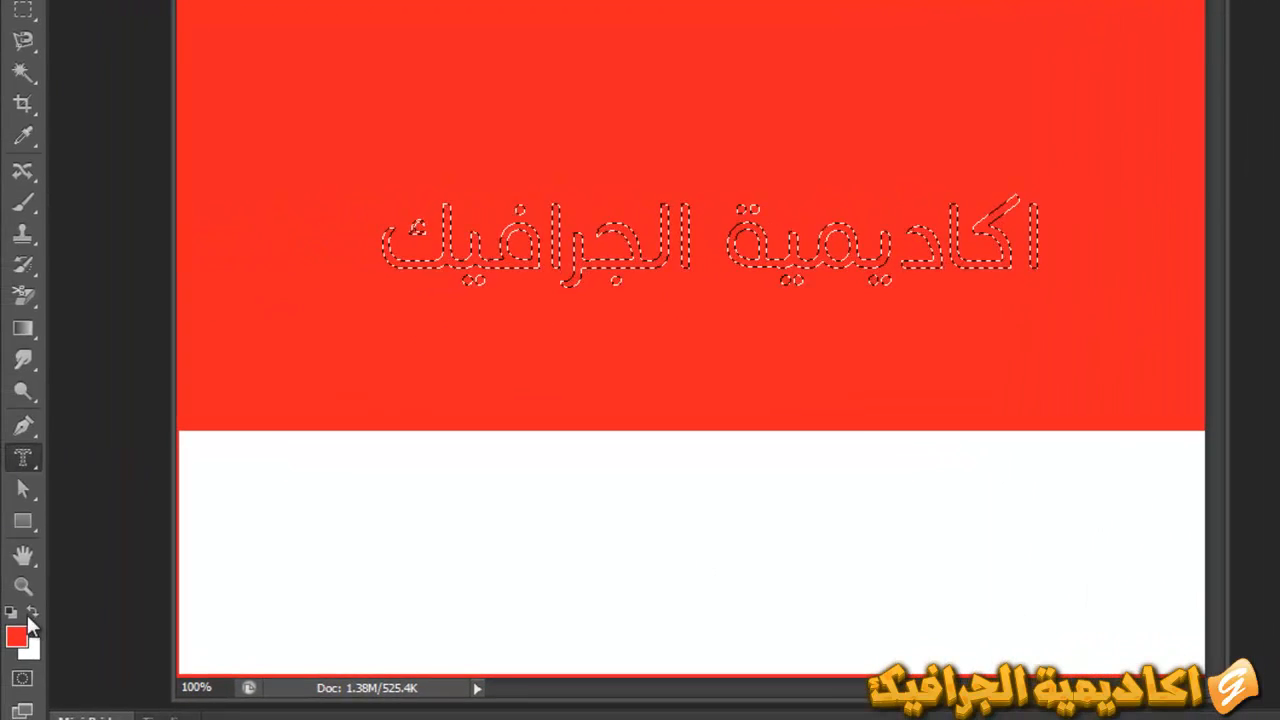
# Set the foreground colour to yellow #d3de26, fill the text-shaped selection on Layer 1 with it, and deselect
pyautogui.click(18, 638)
pyautogui.moveTo(936, 293)
pyautogui.mouseDown()
pyautogui.moveTo(957, 378)
pyautogui.moveTo(958, 349)
pyautogui.mouseUp()
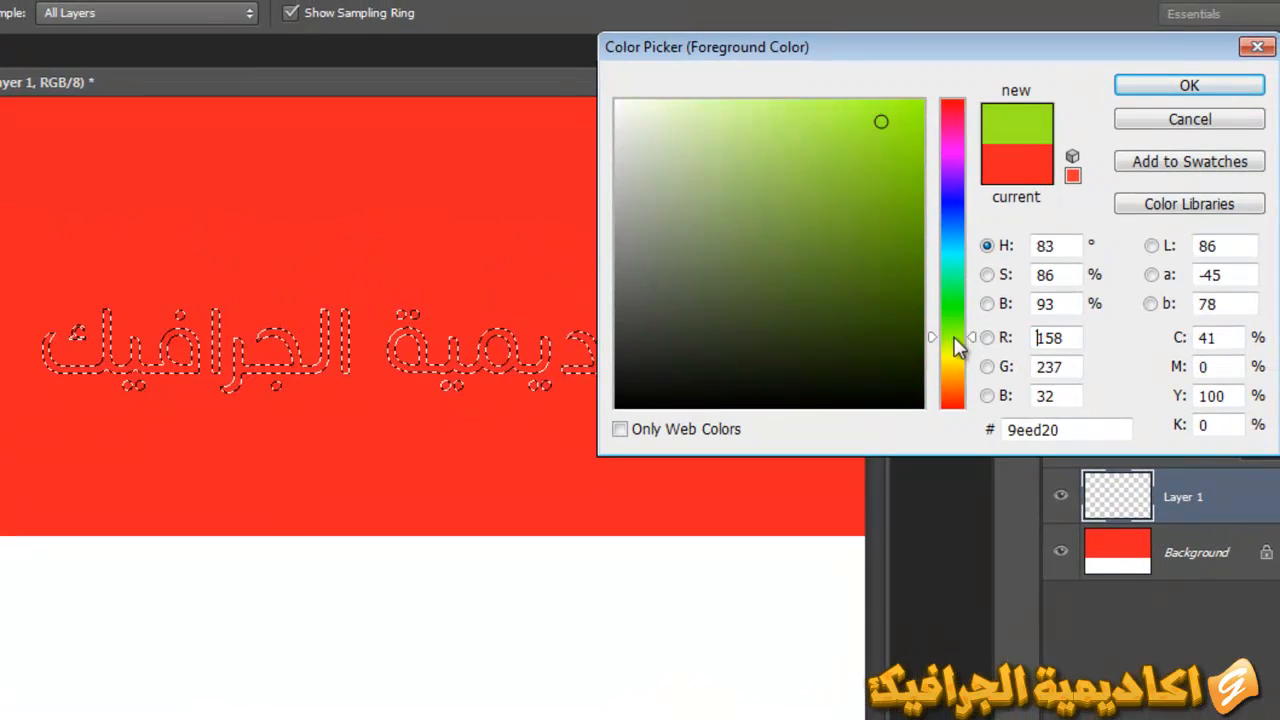
pyautogui.click(918, 110)
pyautogui.moveTo(918, 110); pyautogui.dragTo(924, 101)
pyautogui.click(1072, 131)
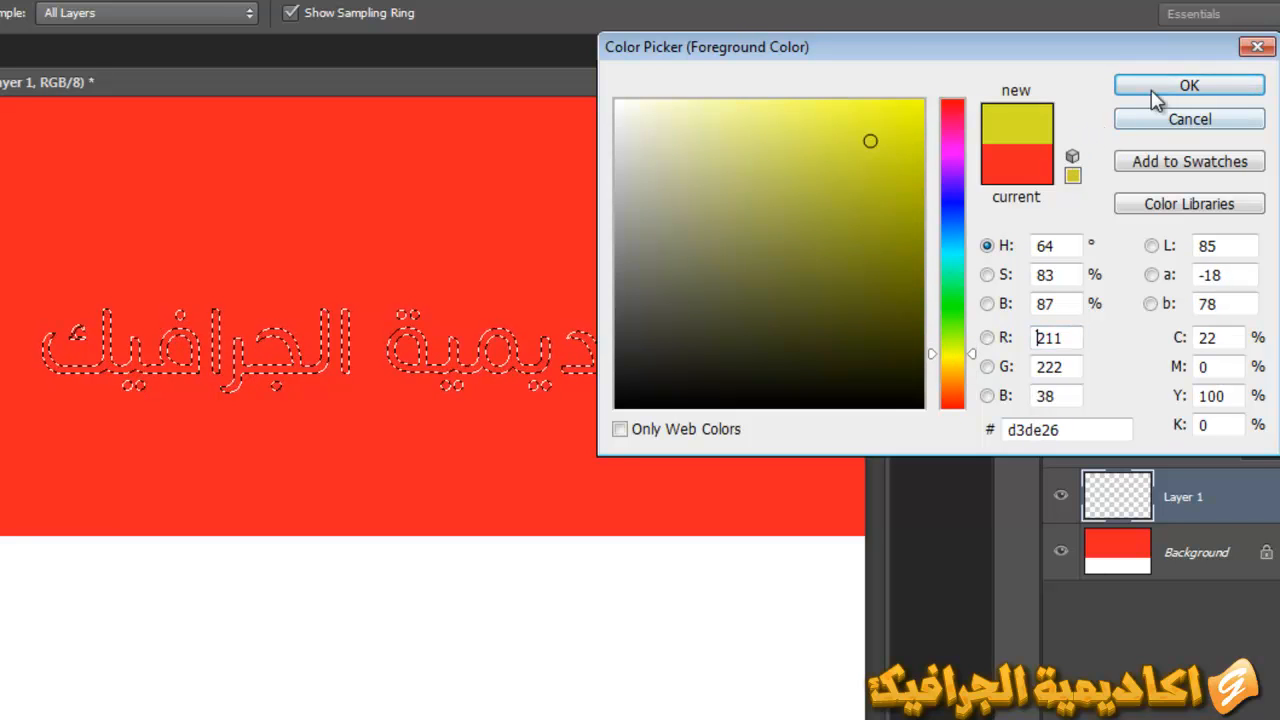
pyautogui.click(1130, 87)
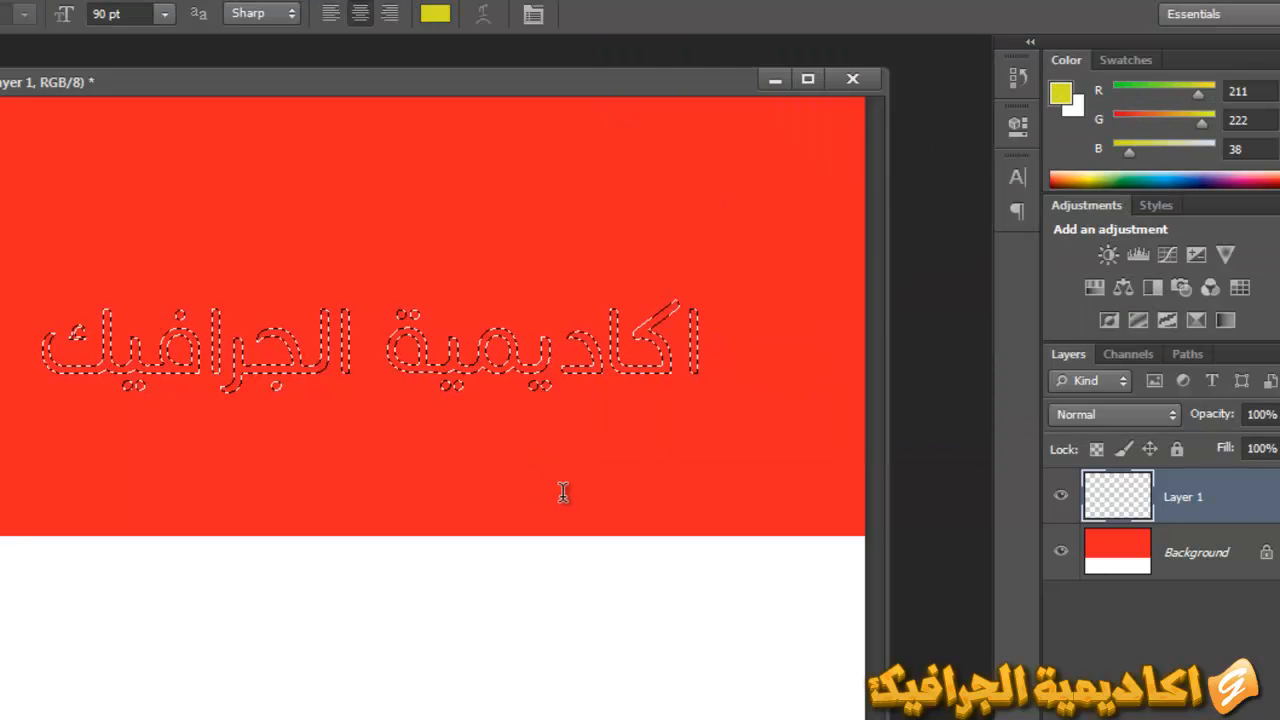
pyautogui.hotkey('alt', 'BackSpace')
pyautogui.hotkey('ctrl', 'd')
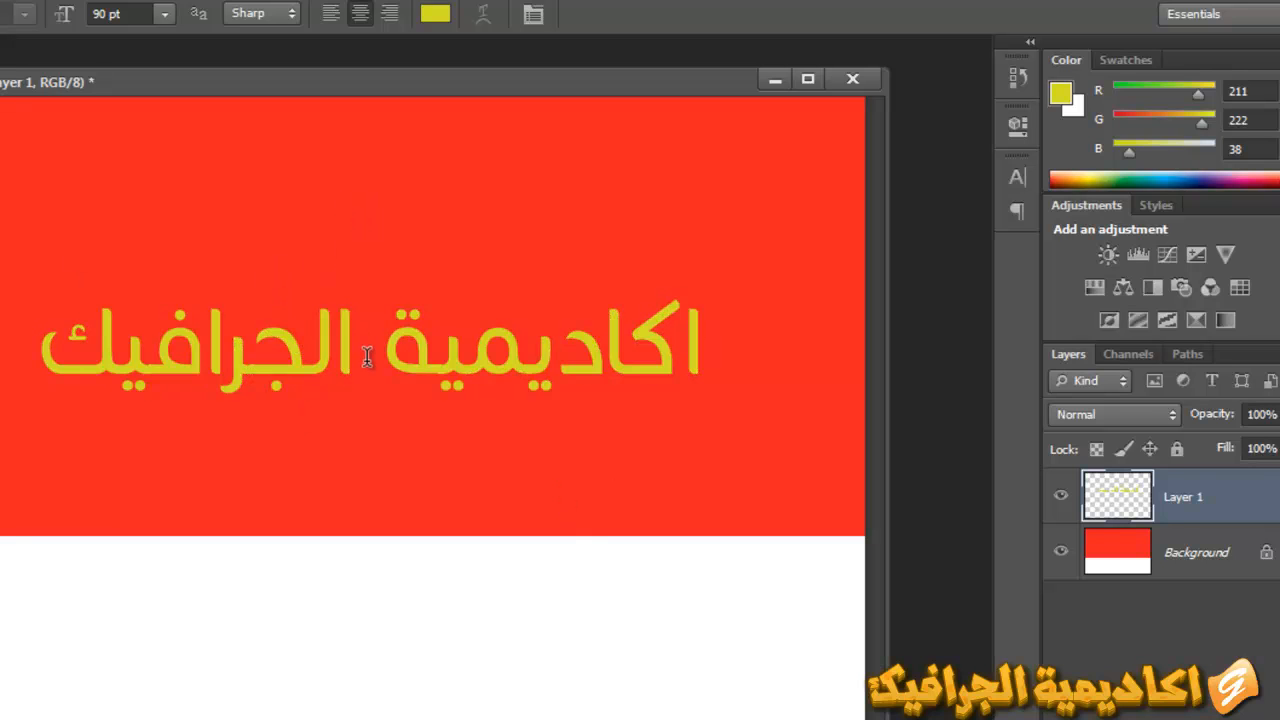
# Warp the yellow lettering freehand so its strokes bend, and reposition it slightly higher on the red area
pyautogui.press('v')
pyautogui.moveTo(406, 395); pyautogui.dragTo(368, 401)
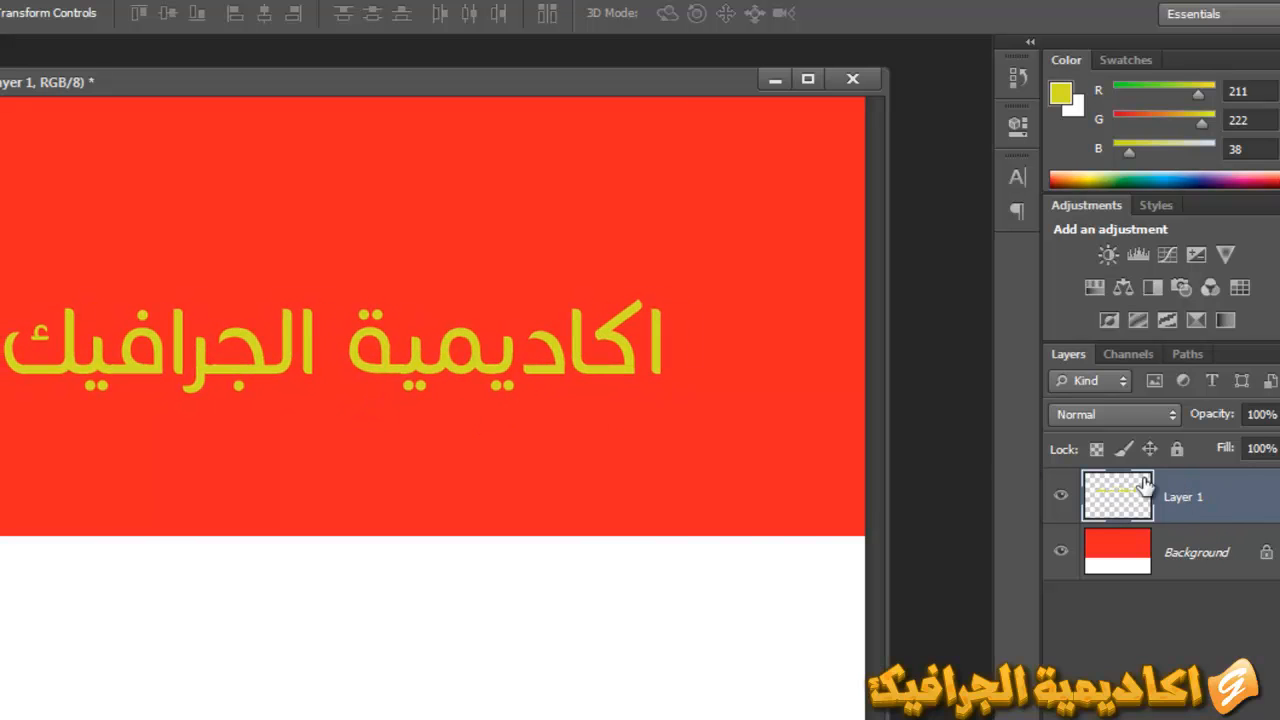
pyautogui.hotkey('ctrl', 't')
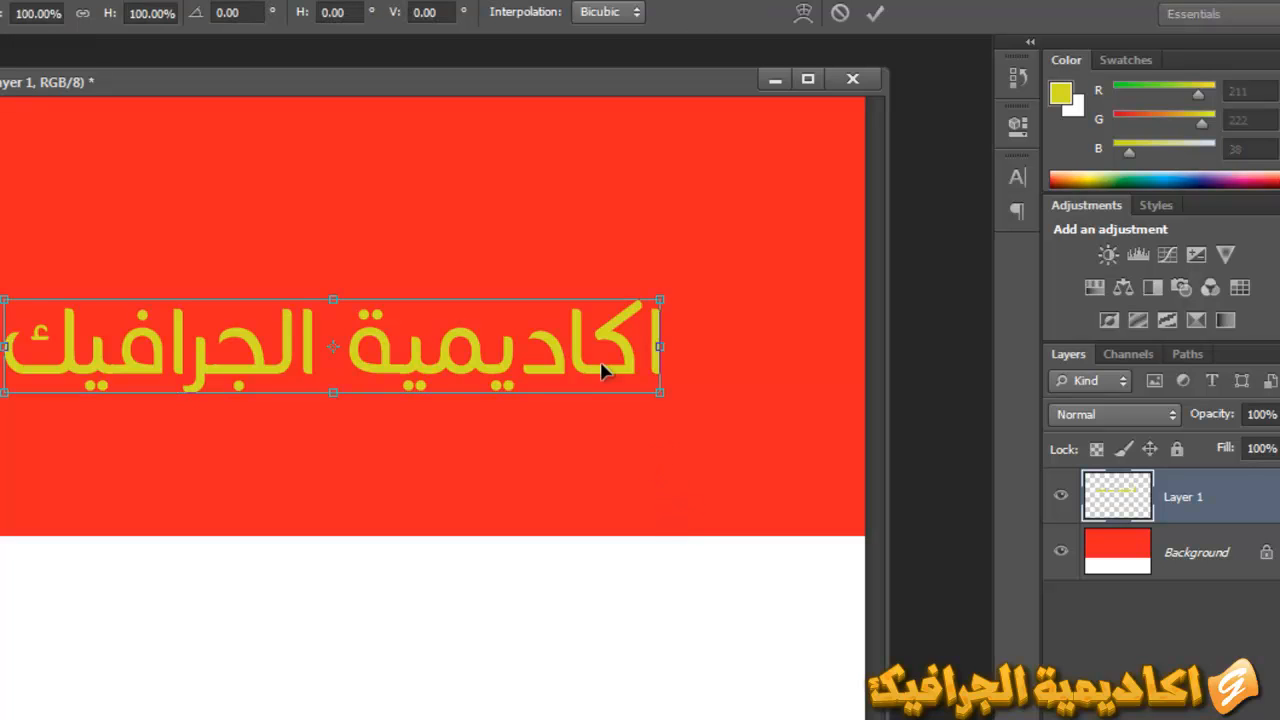
pyautogui.click(803, 13)
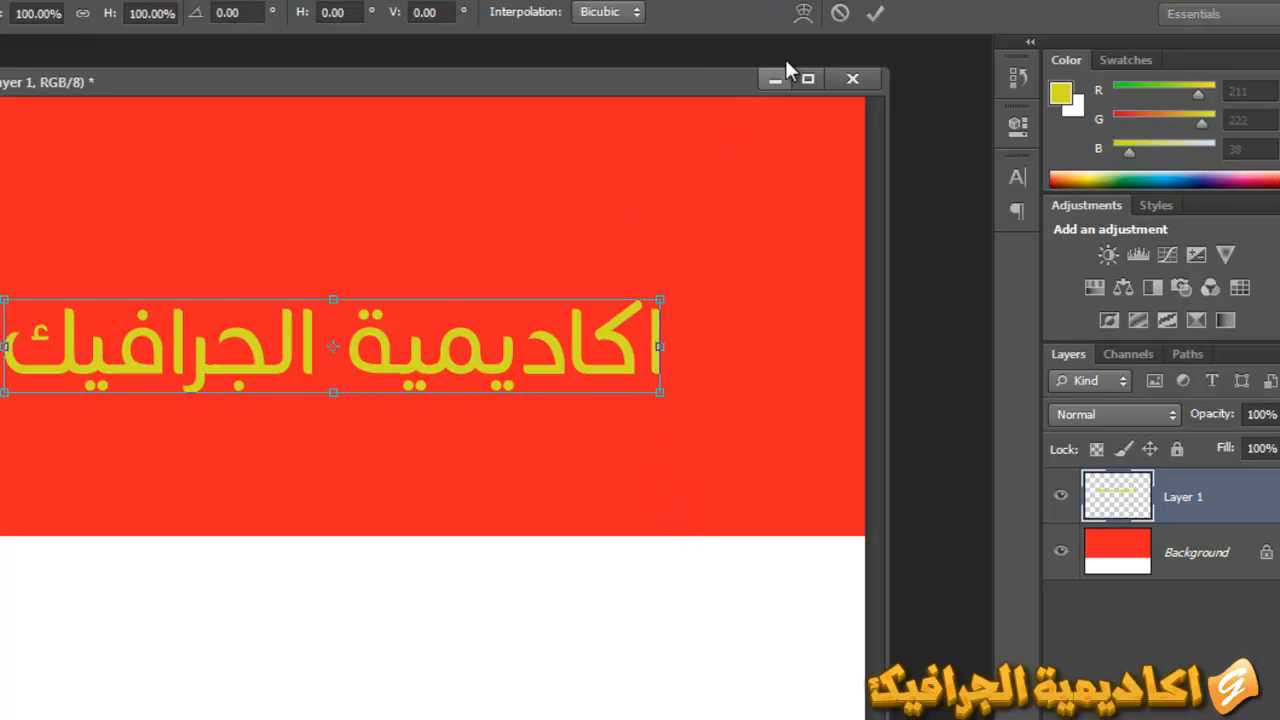
pyautogui.moveTo(508, 351); pyautogui.dragTo(534, 349)
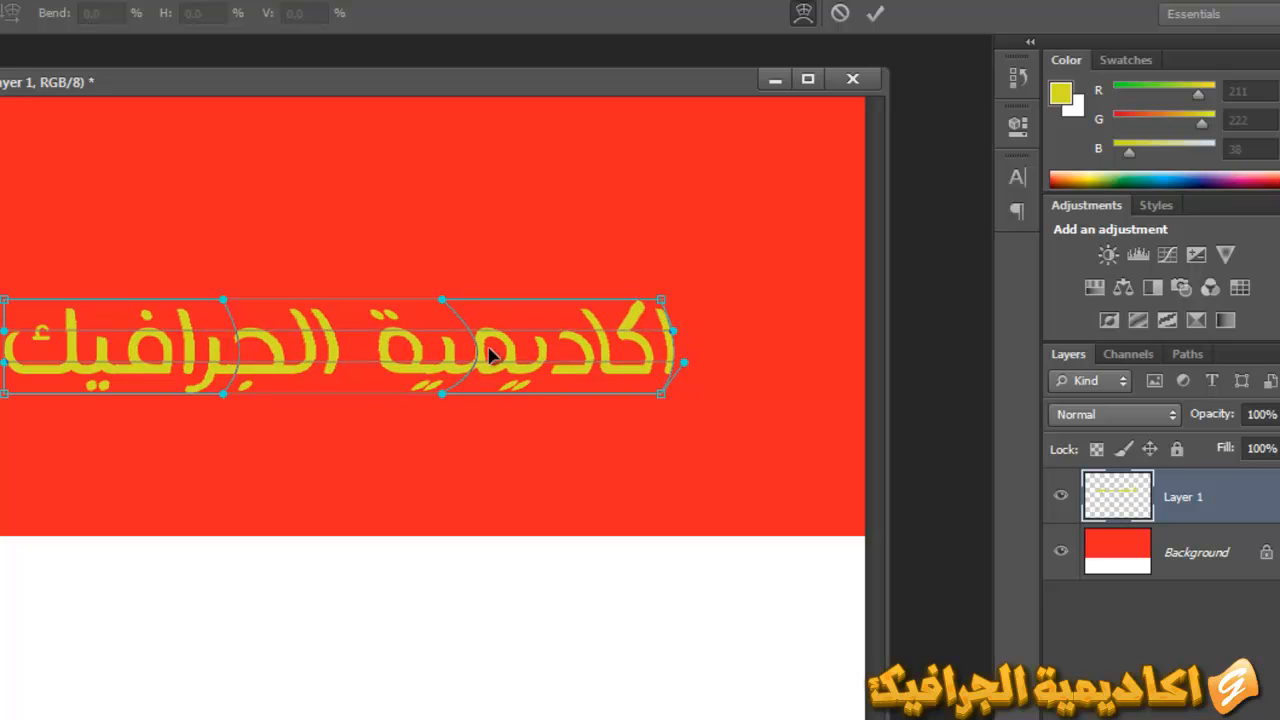
pyautogui.moveTo(160, 366); pyautogui.dragTo(136, 400)
pyautogui.click(877, 13)
pyautogui.moveTo(557, 413); pyautogui.dragTo(549, 433)
pyautogui.moveTo(637, 418); pyautogui.dragTo(632, 413)
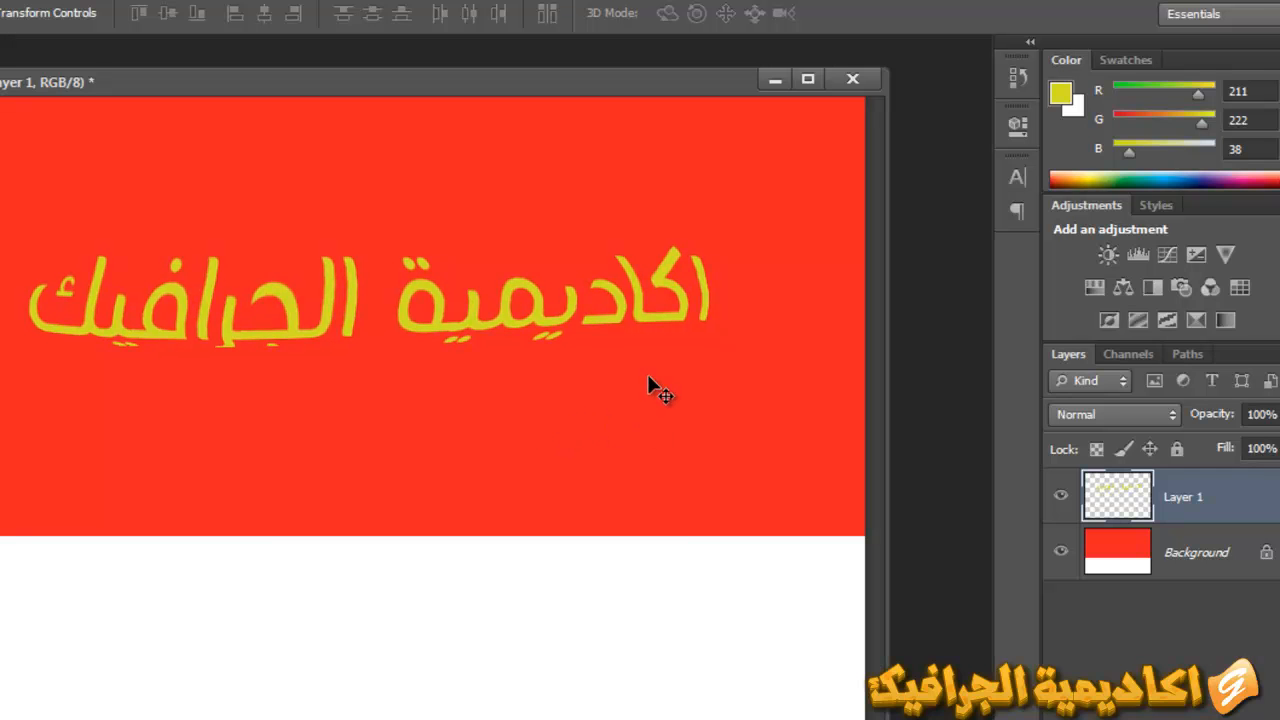
pyautogui.click(22, 563)
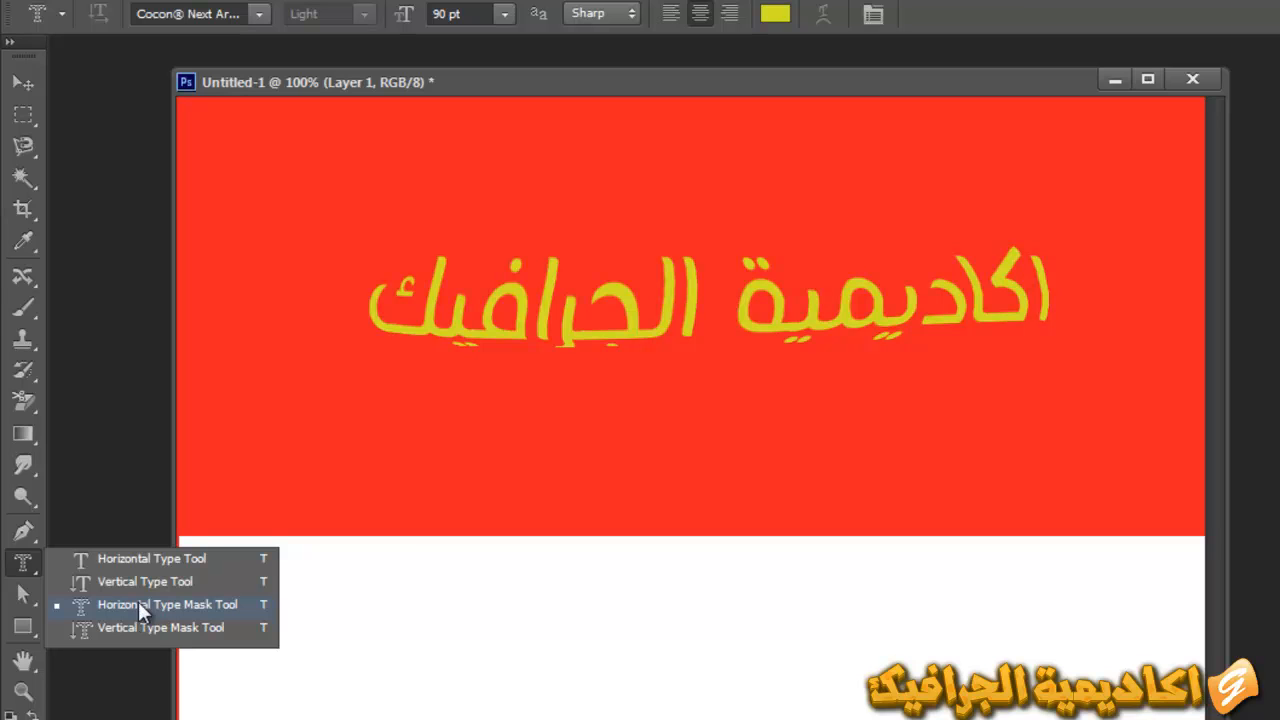
pyautogui.click(131, 562)
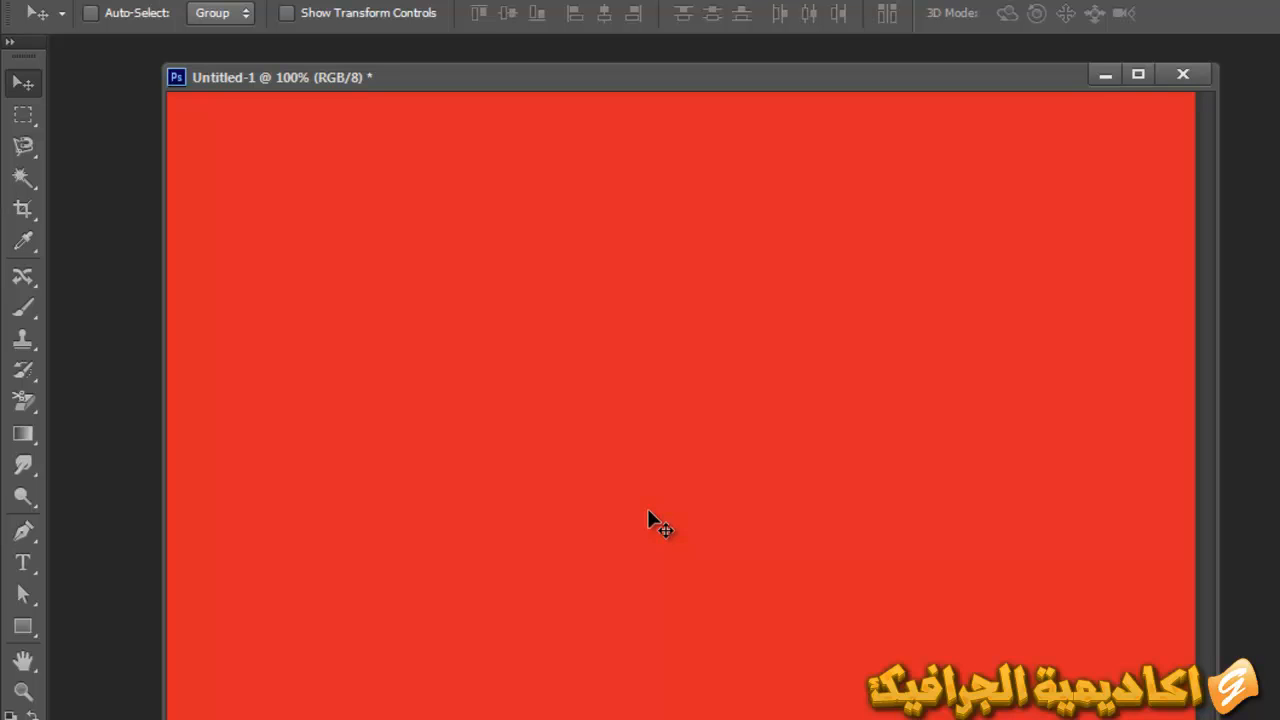
# Fill the whole red canvas with the white background colour
pyautogui.click(30, 594)
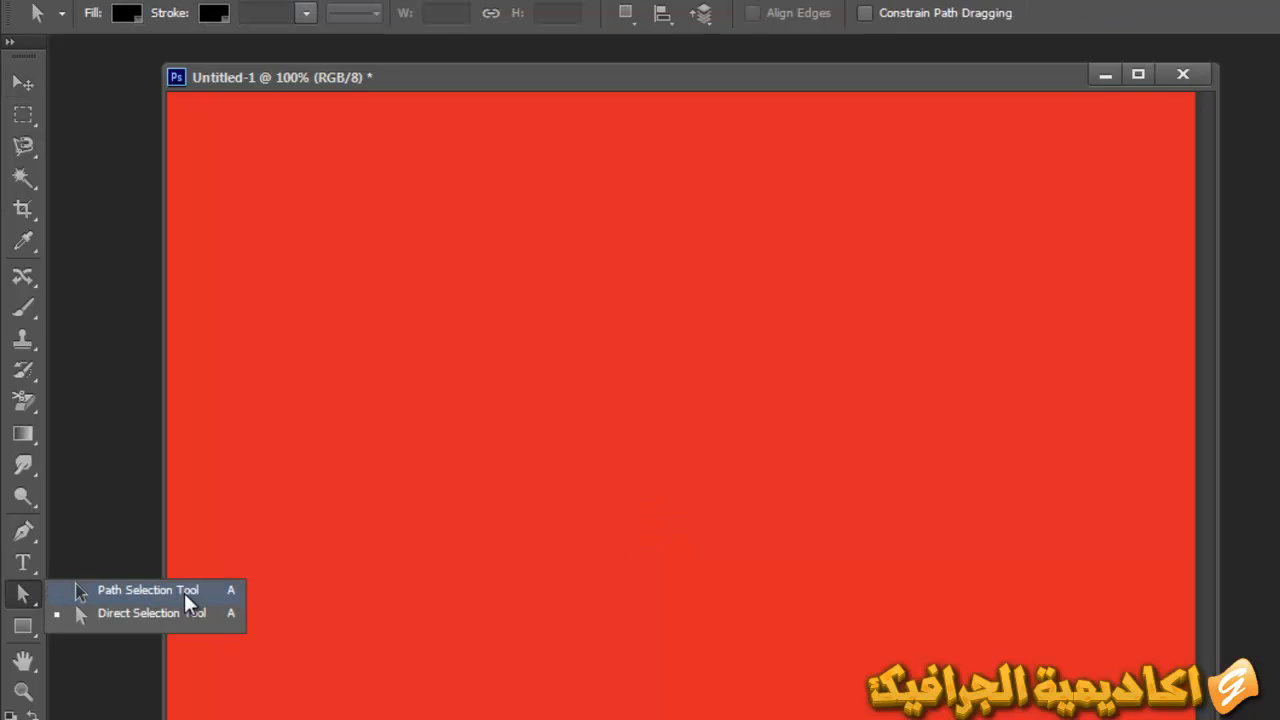
pyautogui.click(520, 74)
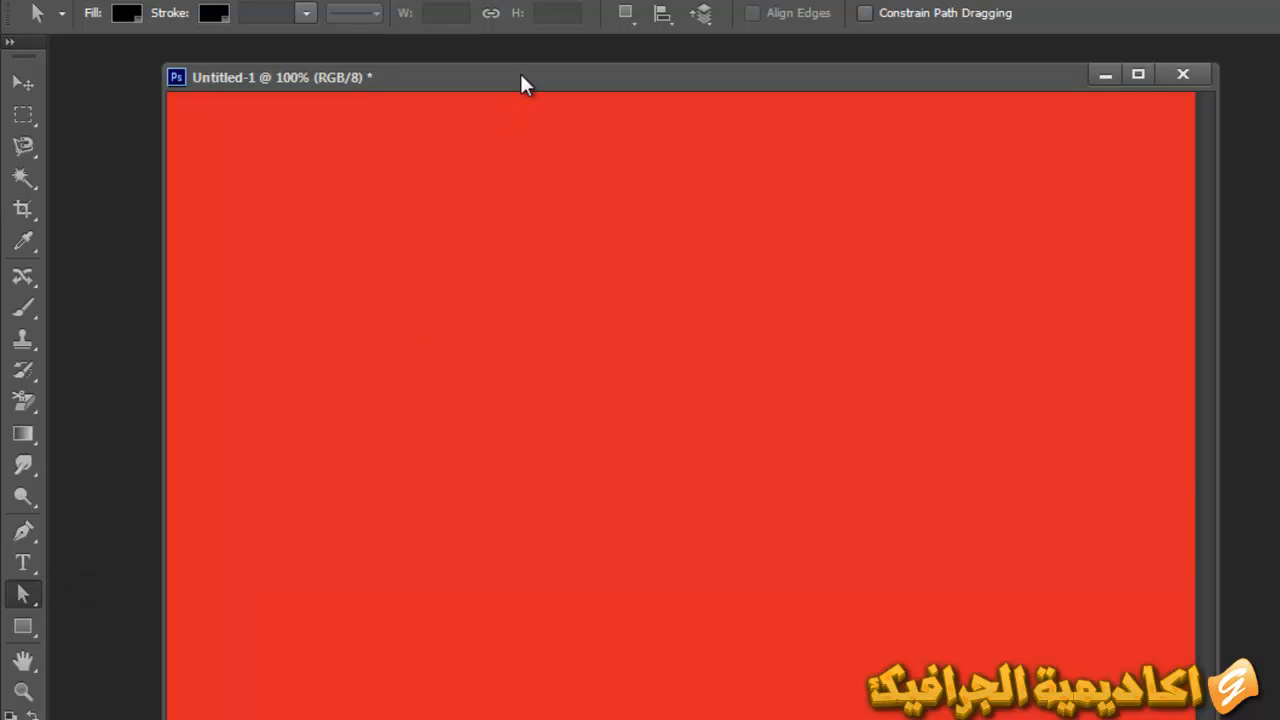
pyautogui.hotkey('ctrl', 'BackSpace')
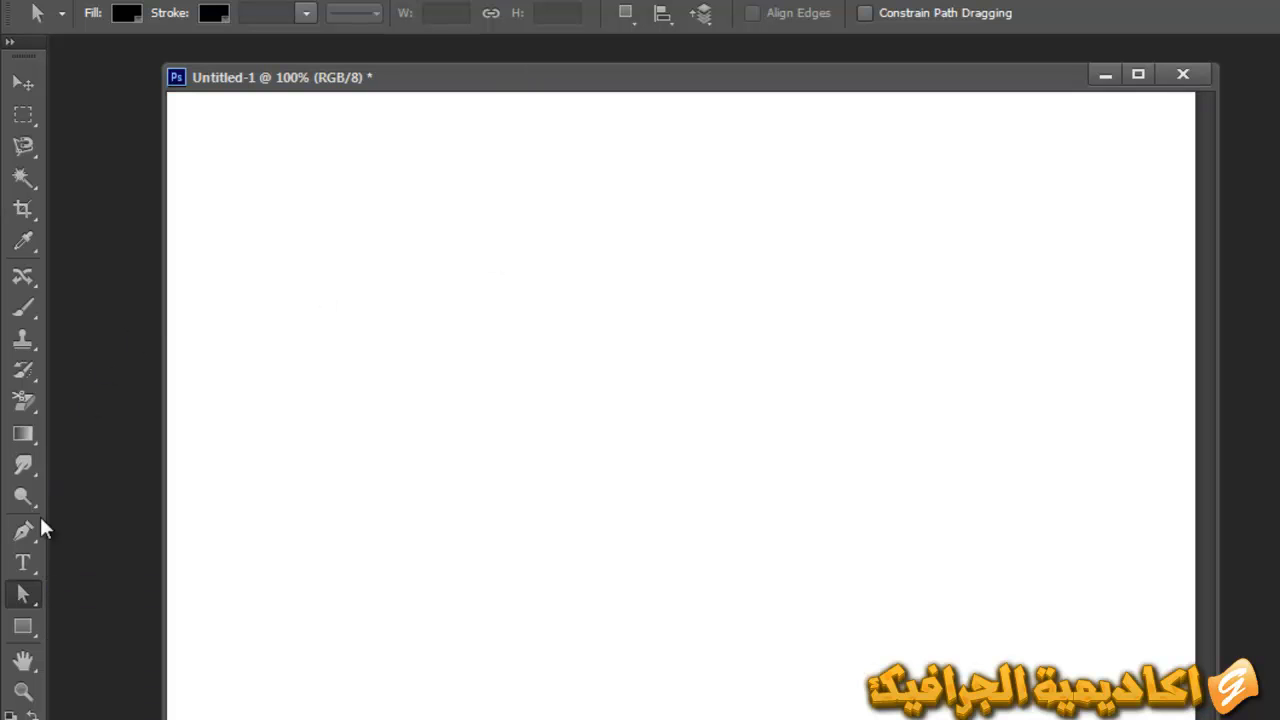
# Draw a closed, wide path with mostly straight edges and cut corners in the middle of the canvas using the Pen tool
pyautogui.click(20, 593)
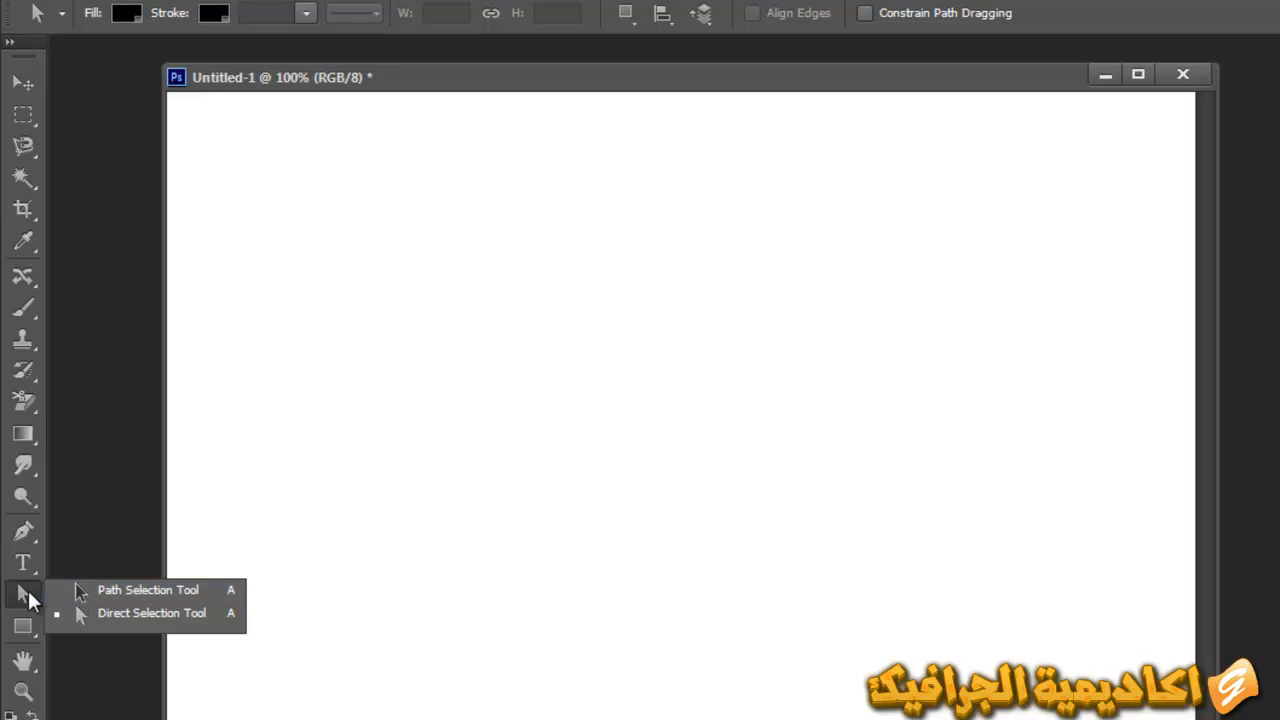
pyautogui.click(24, 533)
pyautogui.click(470, 272)
pyautogui.click(631, 267)
pyautogui.click(845, 316)
pyautogui.click(854, 421)
pyautogui.click(764, 457)
pyautogui.click(506, 483)
pyautogui.click(430, 424)
pyautogui.click(427, 339)
pyautogui.click(470, 272)
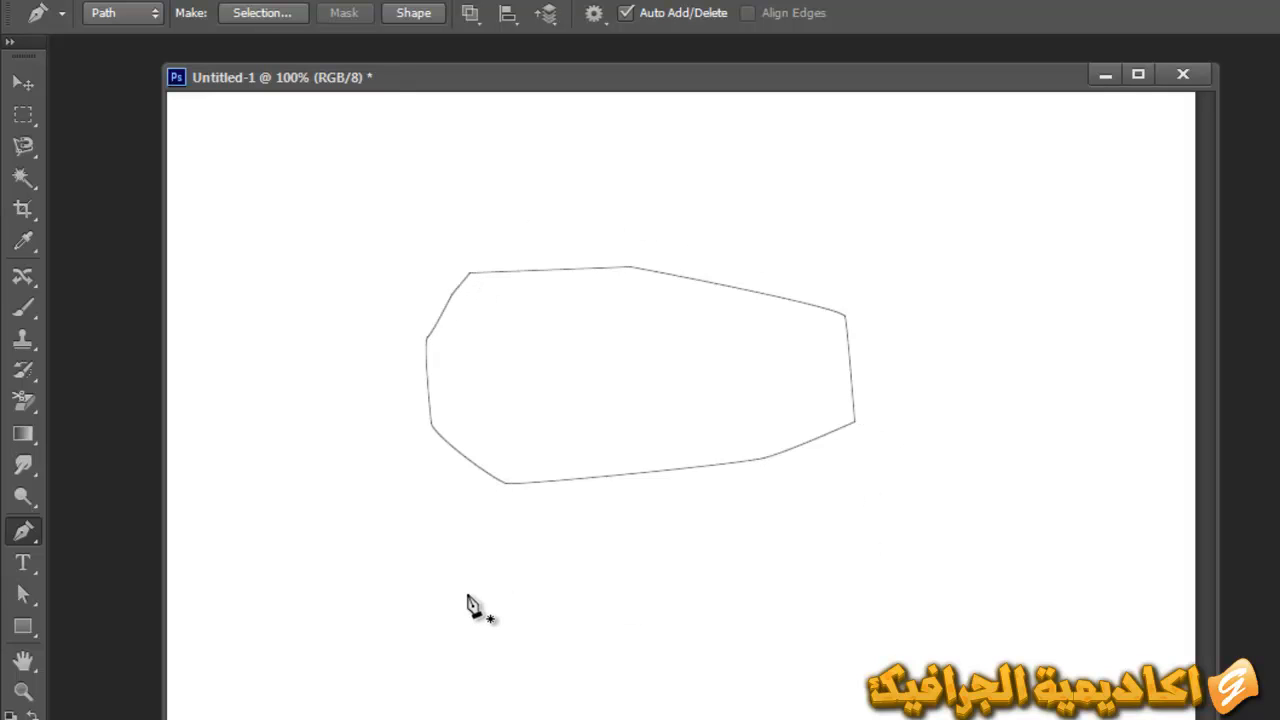
# Move the whole closed path up and to the right with the Path Selection tool, and deselect it
pyautogui.click(24, 594)
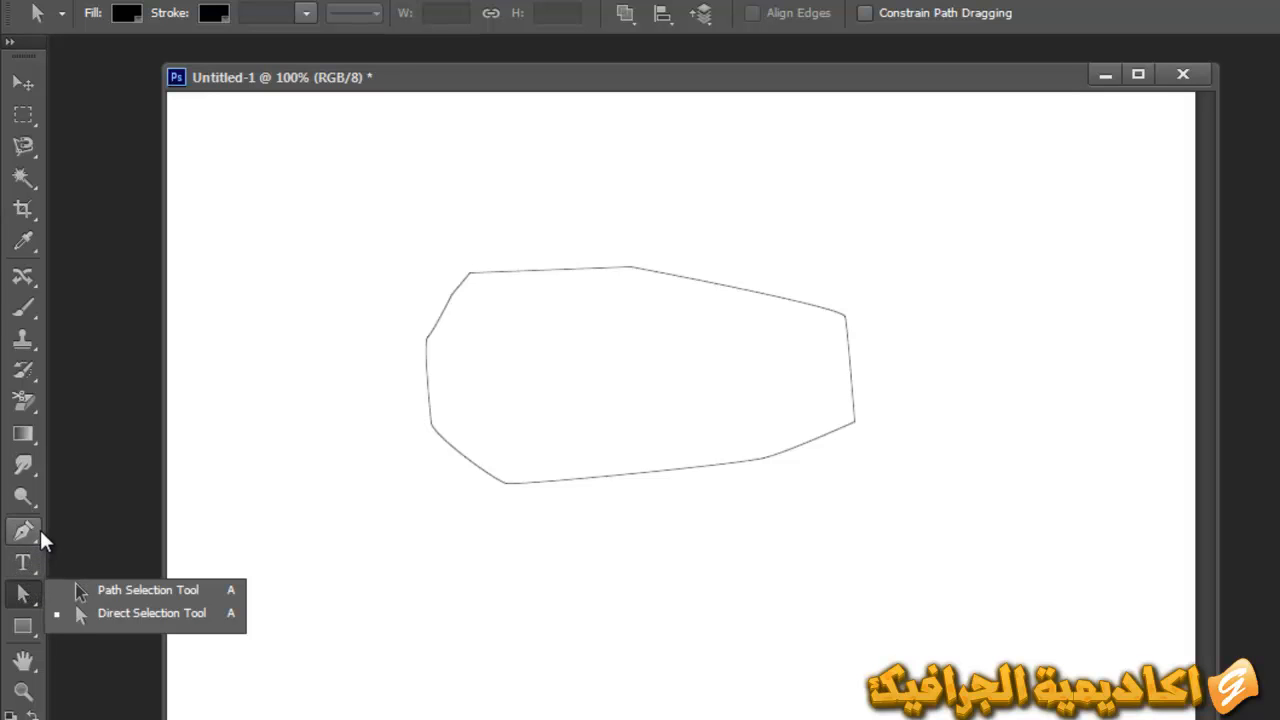
pyautogui.click(121, 583)
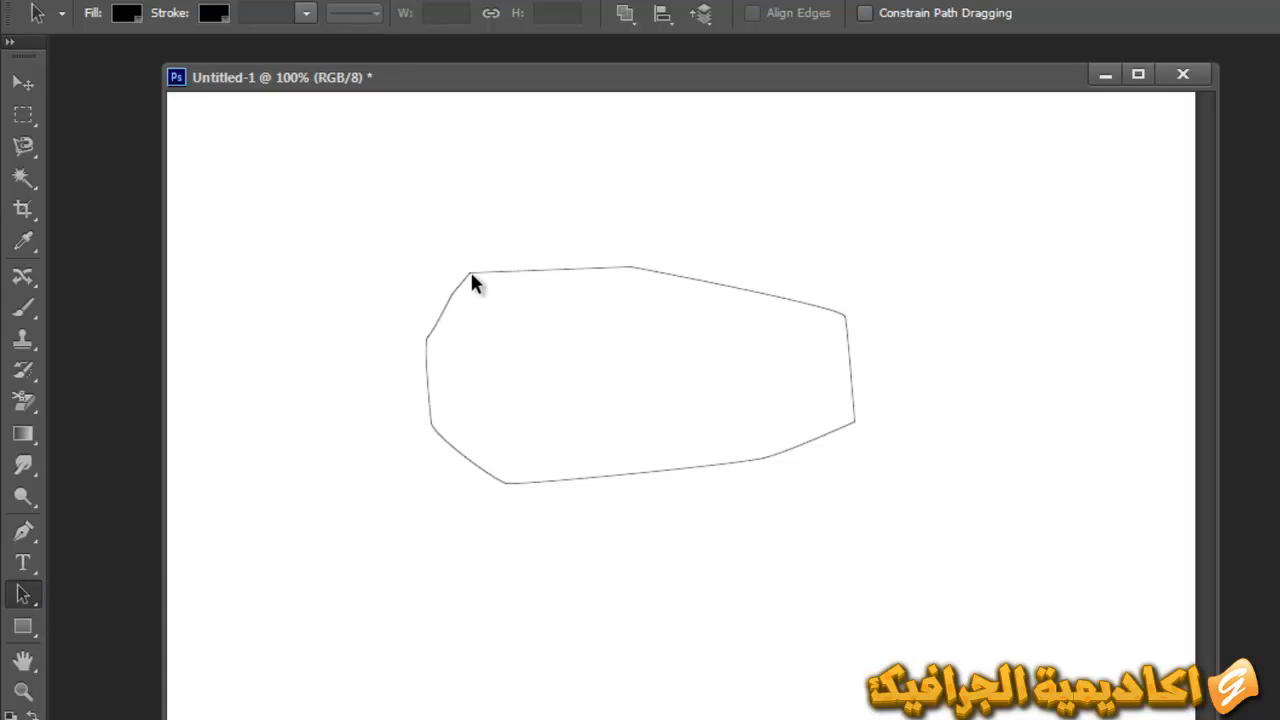
pyautogui.moveTo(518, 310); pyautogui.dragTo(985, 484)
pyautogui.moveTo(545, 440); pyautogui.dragTo(627, 414)
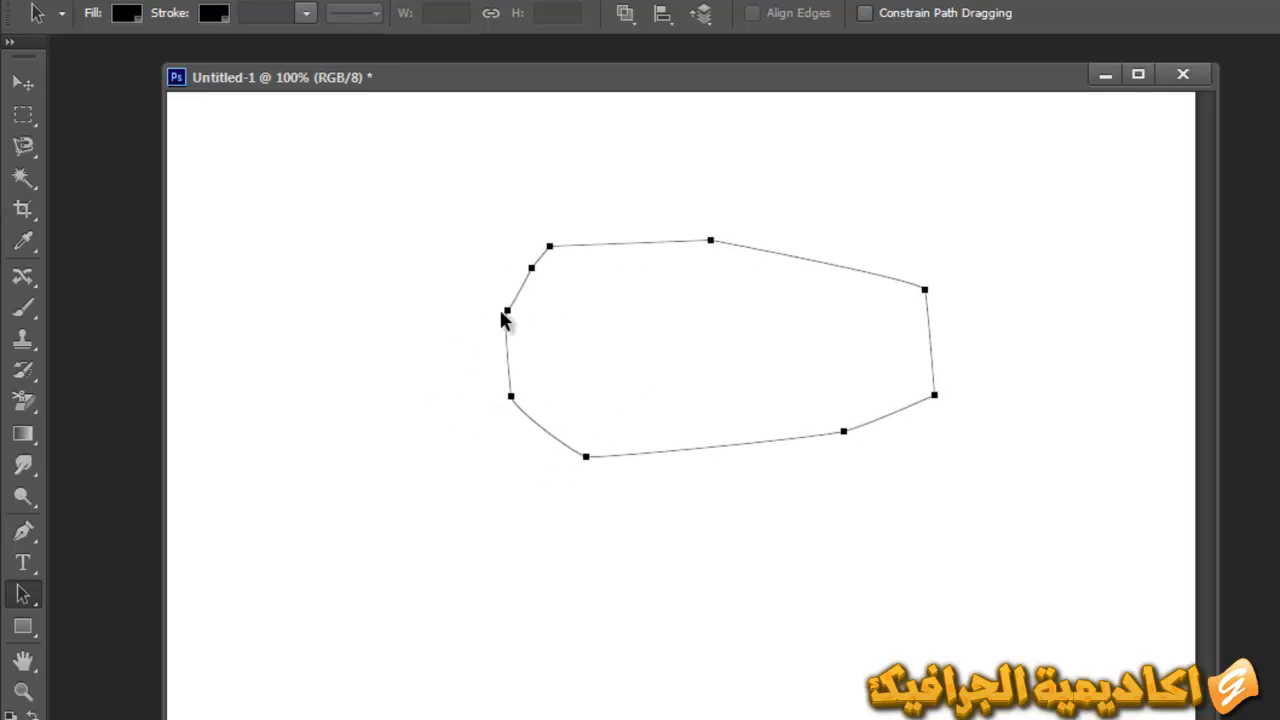
pyautogui.moveTo(504, 315); pyautogui.dragTo(503, 284)
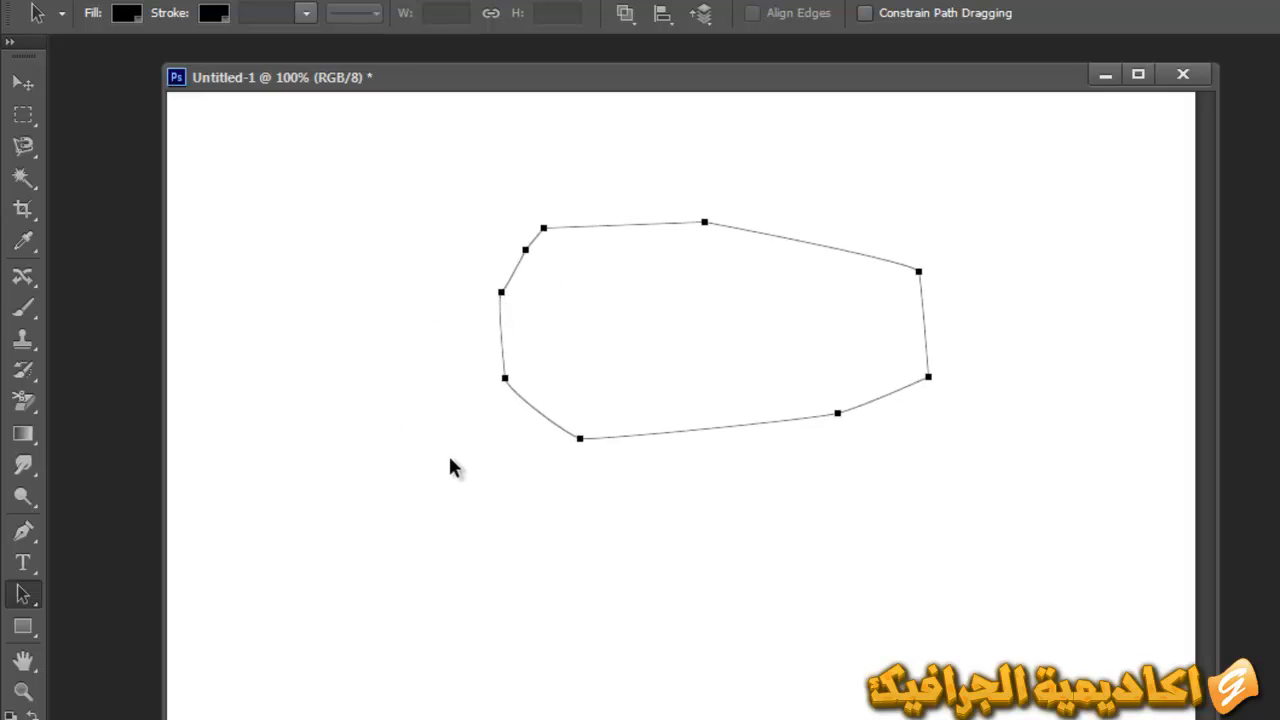
pyautogui.click(946, 556)
pyautogui.click(946, 556)
# Draw a closed path with curved lower edges in the canvas's upper-left area using the Pen tool
pyautogui.click(23, 531)
pyautogui.click(411, 187)
pyautogui.click(473, 186)
pyautogui.moveTo(538, 228); pyautogui.dragTo(536, 237)
pyautogui.moveTo(490, 294); pyautogui.dragTo(470, 300)
pyautogui.moveTo(303, 306); pyautogui.dragTo(299, 303)
pyautogui.moveTo(354, 247); pyautogui.dragTo(377, 237)
pyautogui.click(411, 187)
# Draw a second closed path, a kite-like shape with a long pointed lower-left corner, beside the first one
pyautogui.click(820, 247)
pyautogui.click(738, 332)
pyautogui.moveTo(543, 385); pyautogui.dragTo(621, 280)
pyautogui.moveTo(697, 187); pyautogui.dragTo(771, 211)
pyautogui.click(820, 247)
# Draw a small closed path with a V-shaped notch in its left side, right of the kite-like path
pyautogui.click(906, 206)
pyautogui.click(1025, 206)
pyautogui.click(1032, 250)
pyautogui.moveTo(905, 278); pyautogui.dragTo(966, 234)
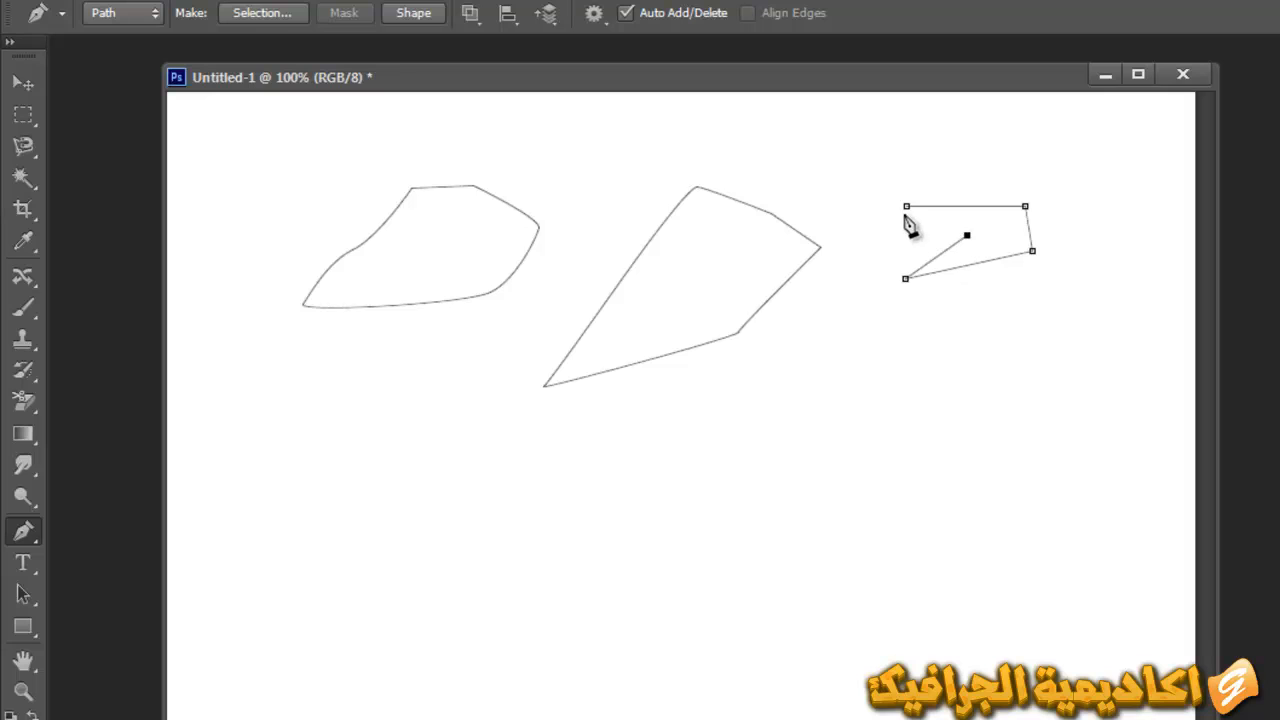
pyautogui.click(907, 207)
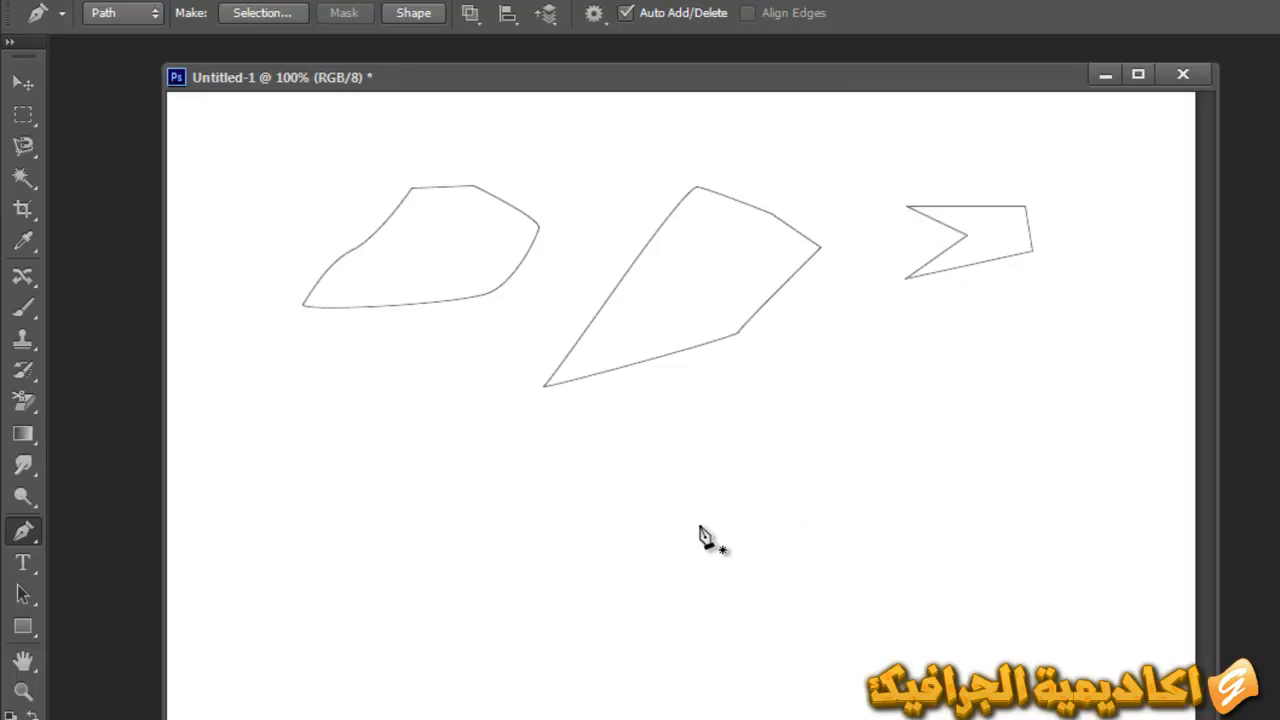
# Move each of the three paths individually down and to the left with the Path Selection tool
pyautogui.click(26, 596)
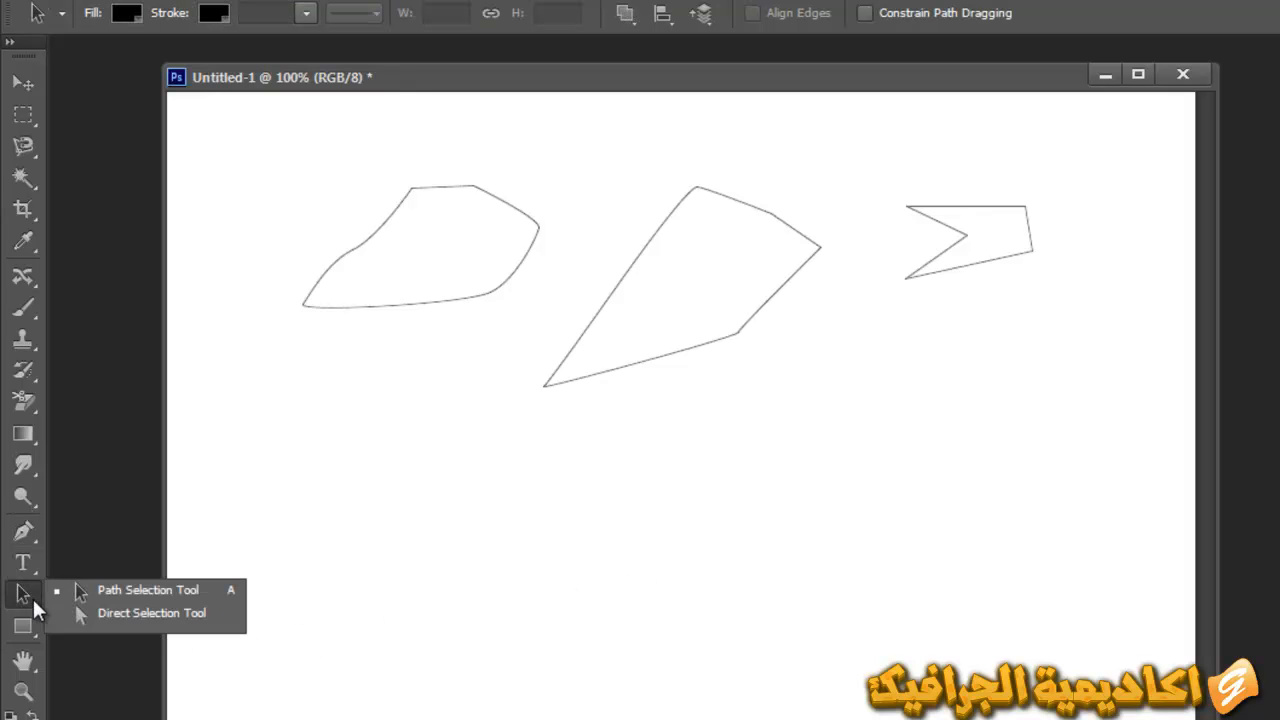
pyautogui.click(166, 590)
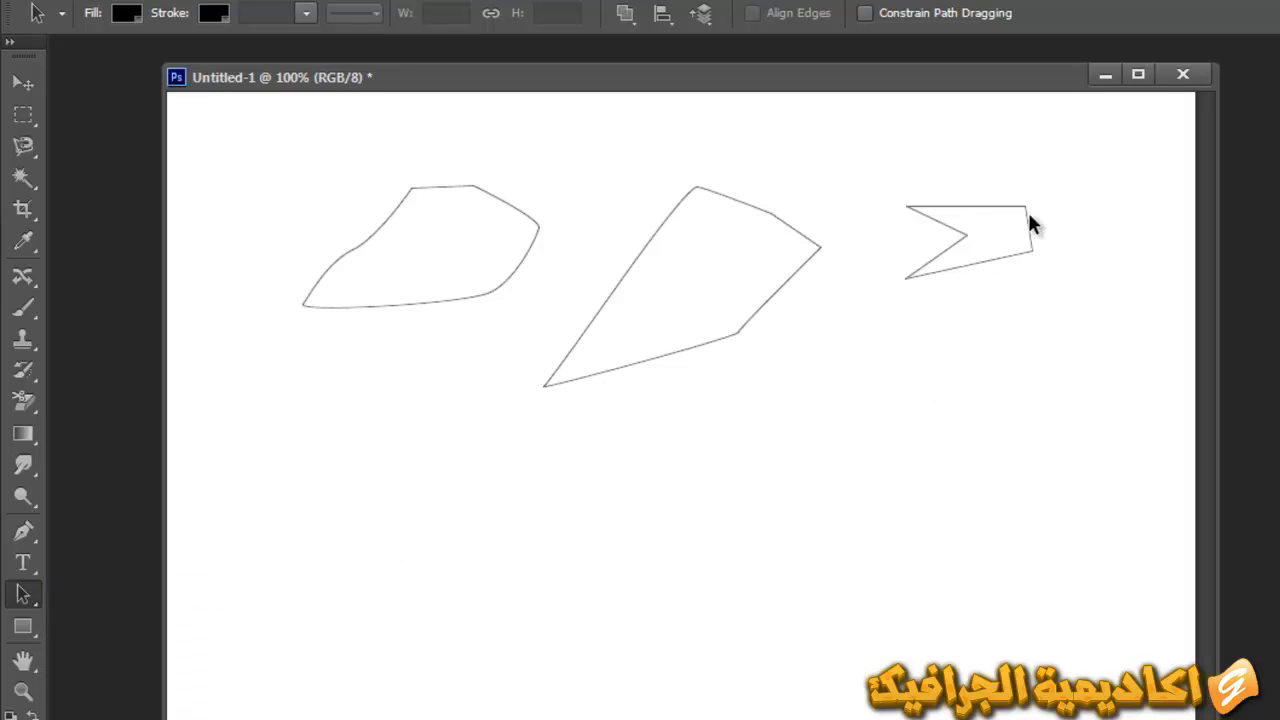
pyautogui.moveTo(1003, 247); pyautogui.dragTo(945, 281)
pyautogui.moveTo(704, 291)
pyautogui.mouseDown()
pyautogui.moveTo(651, 314)
pyautogui.moveTo(680, 323)
pyautogui.moveTo(687, 299)
pyautogui.mouseUp()
pyautogui.moveTo(440, 263); pyautogui.dragTo(401, 318)
pyautogui.moveTo(1014, 257); pyautogui.dragTo(940, 370)
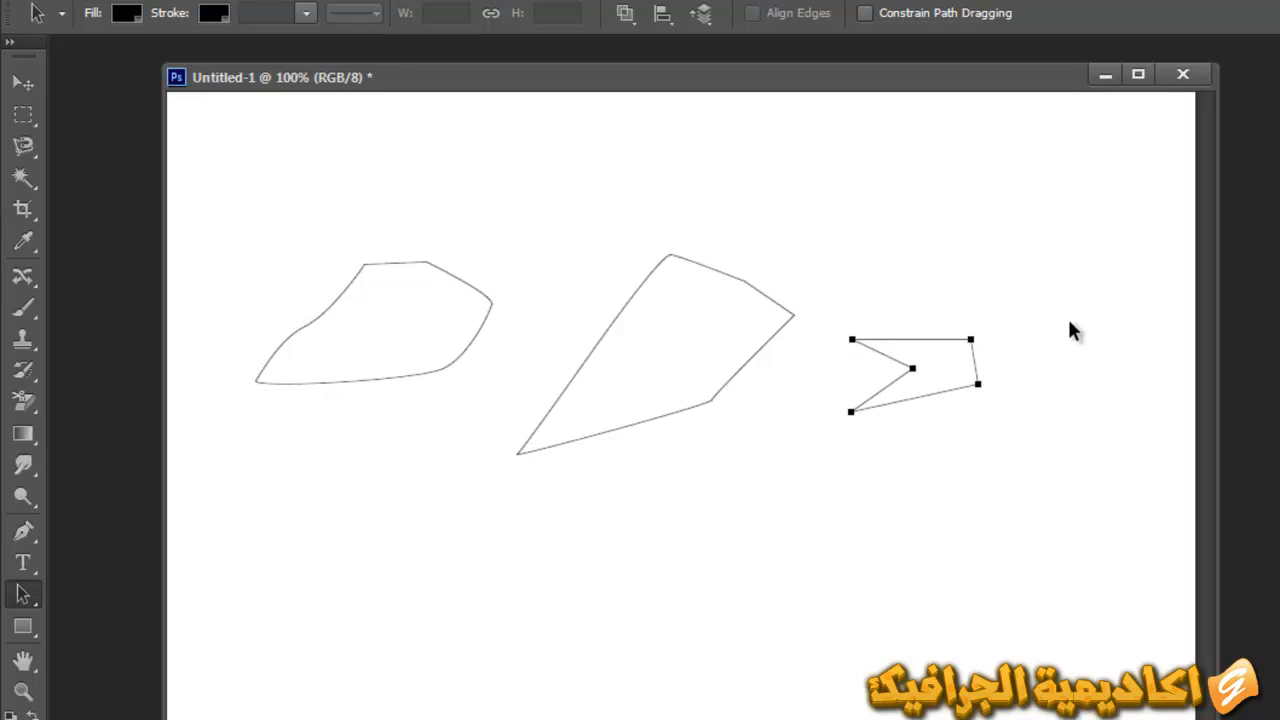
# Select all three paths and move them together up and right, and place the curved path below the other two
pyautogui.click(947, 428)
pyautogui.moveTo(1152, 217); pyautogui.dragTo(506, 531)
pyautogui.moveTo(614, 355); pyautogui.dragTo(729, 262)
pyautogui.moveTo(380, 346); pyautogui.dragTo(892, 422)
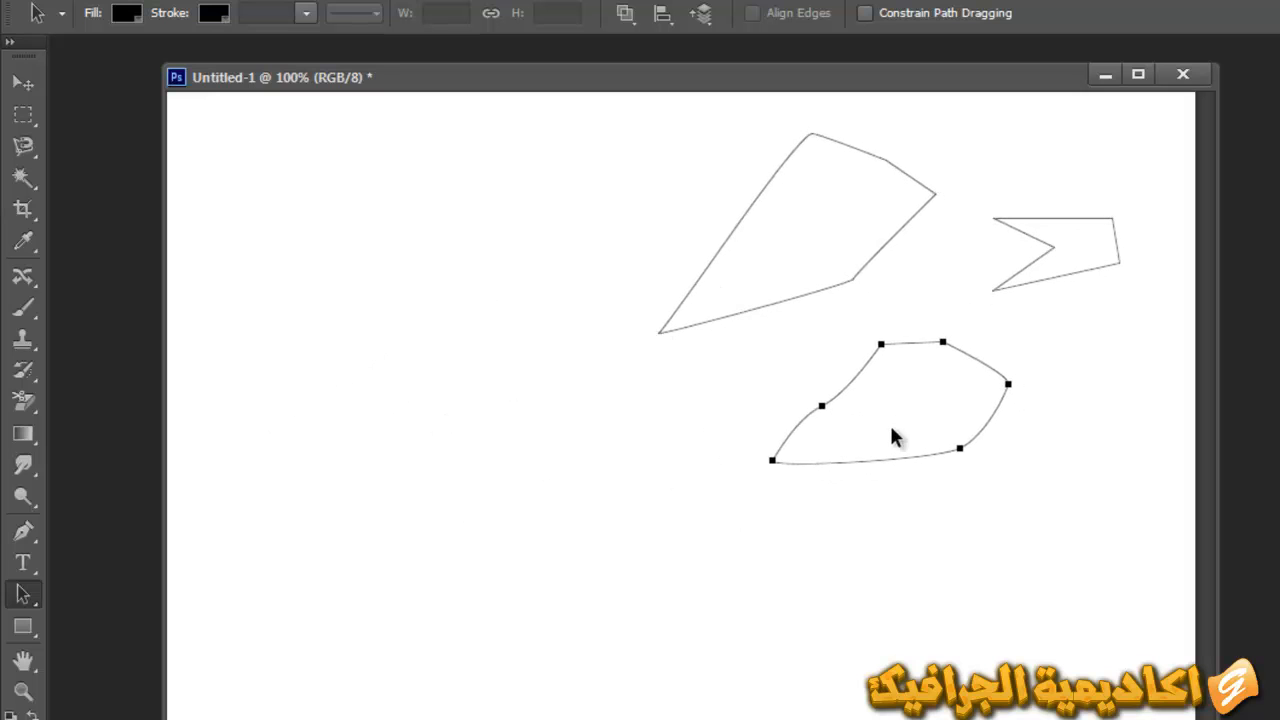
pyautogui.click(877, 512)
# Delete all three paths from the canvas and switch to the Pen tool
pyautogui.rightClick(31, 594)
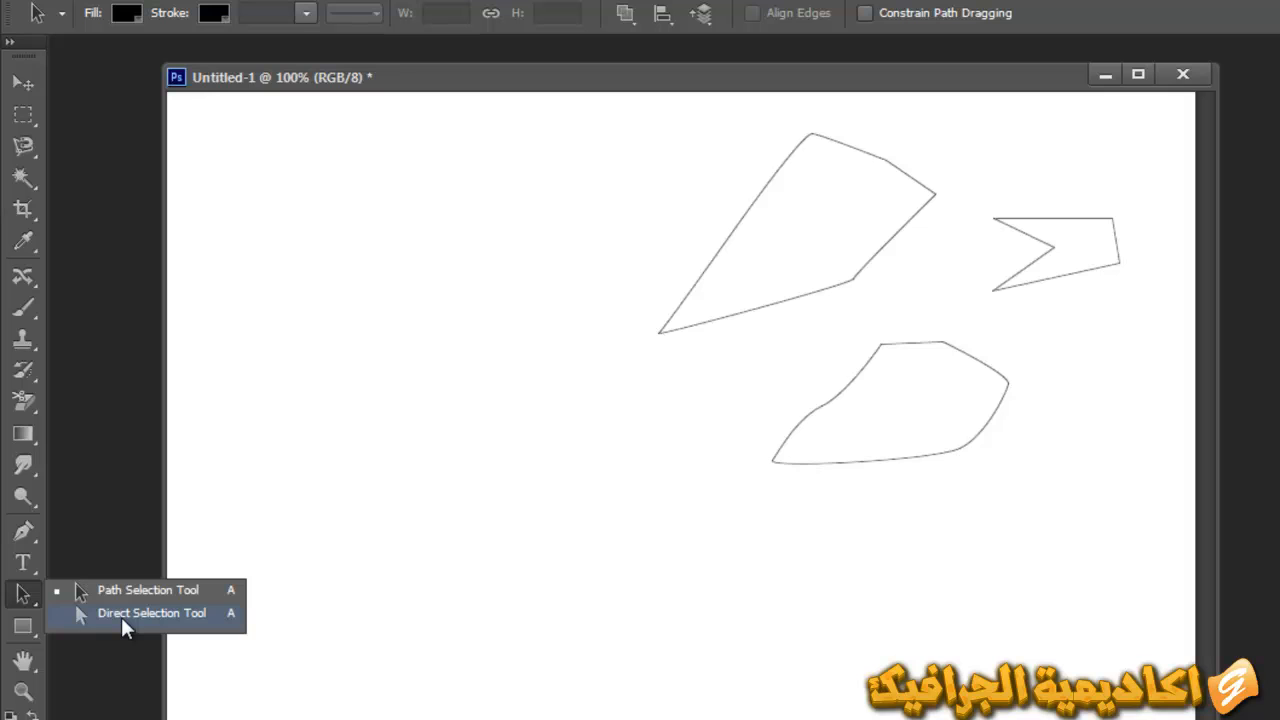
pyautogui.click(29, 528)
pyautogui.press('Delete')
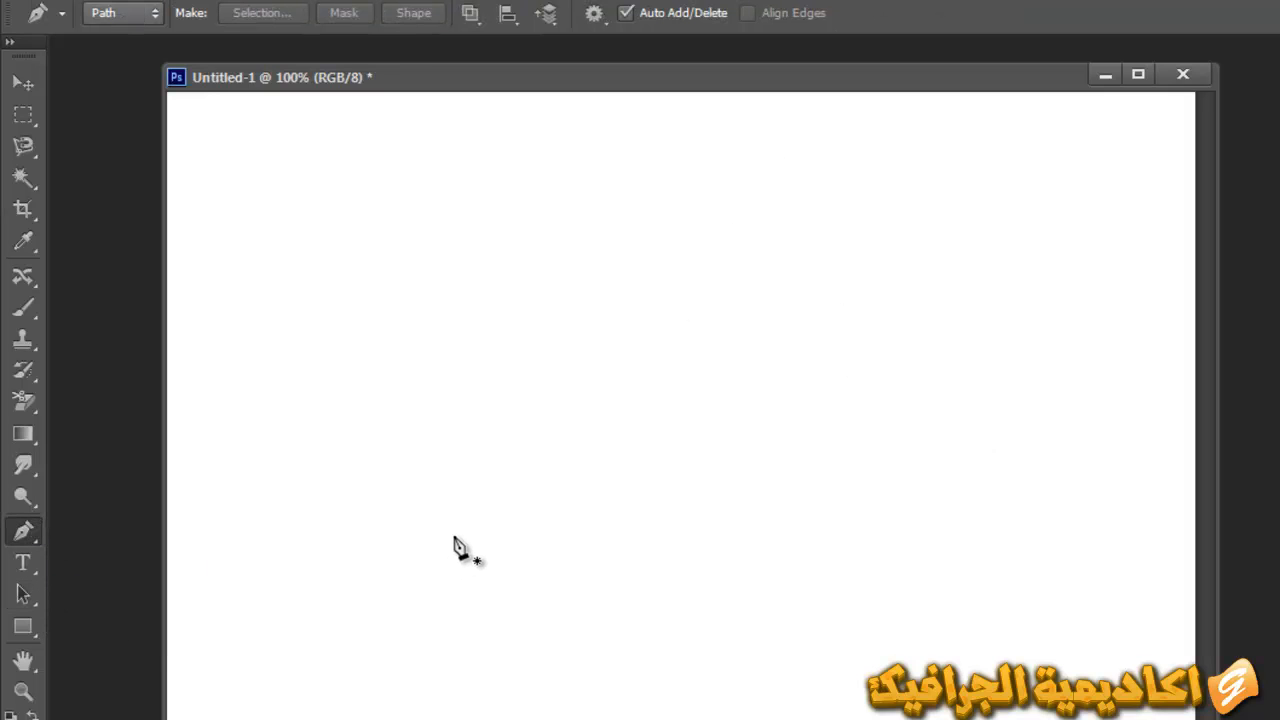
pyautogui.click(460, 260)
pyautogui.click(753, 235)
pyautogui.click(883, 304)
pyautogui.moveTo(952, 466); pyautogui.dragTo(851, 556)
pyautogui.click(623, 608)
pyautogui.moveTo(623, 608); pyautogui.dragTo(561, 604)
pyautogui.moveTo(436, 449); pyautogui.dragTo(419, 391)
pyautogui.moveTo(460, 260); pyautogui.dragTo(501, 257)
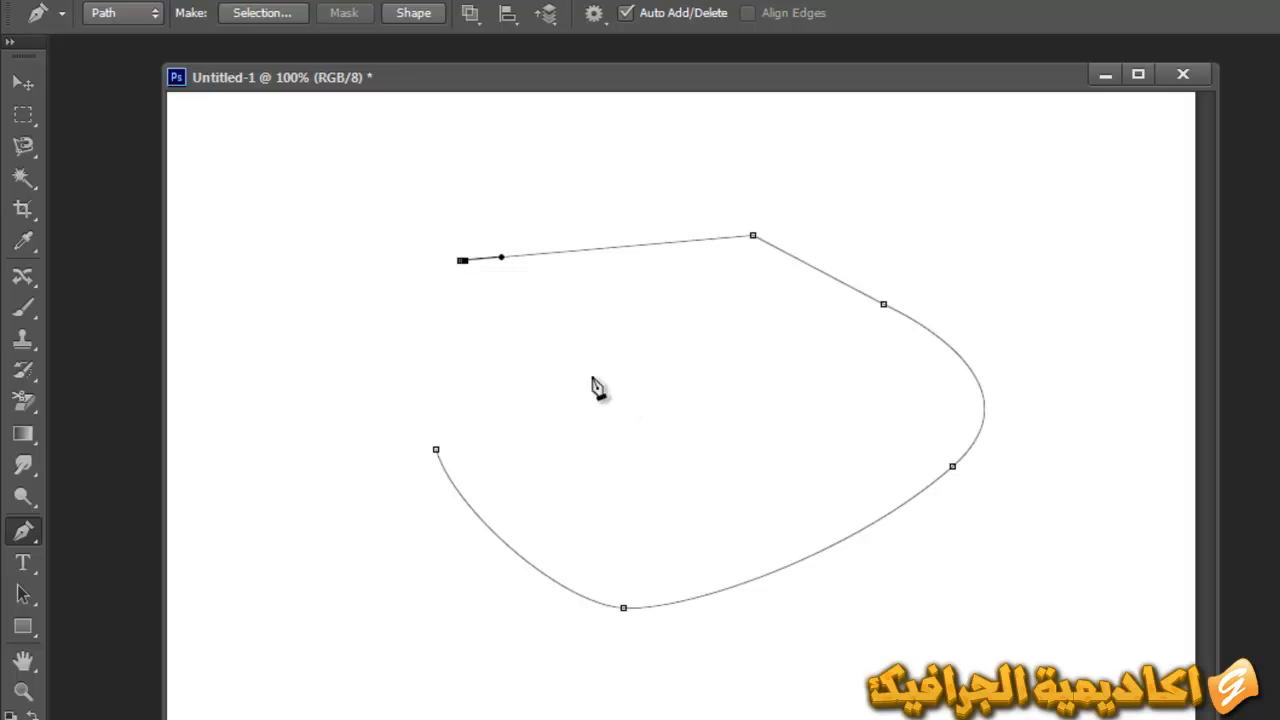
pyautogui.hotkey('ctrl', 'alt', 'z')
pyautogui.hotkey('ctrl', 'alt', 'z')
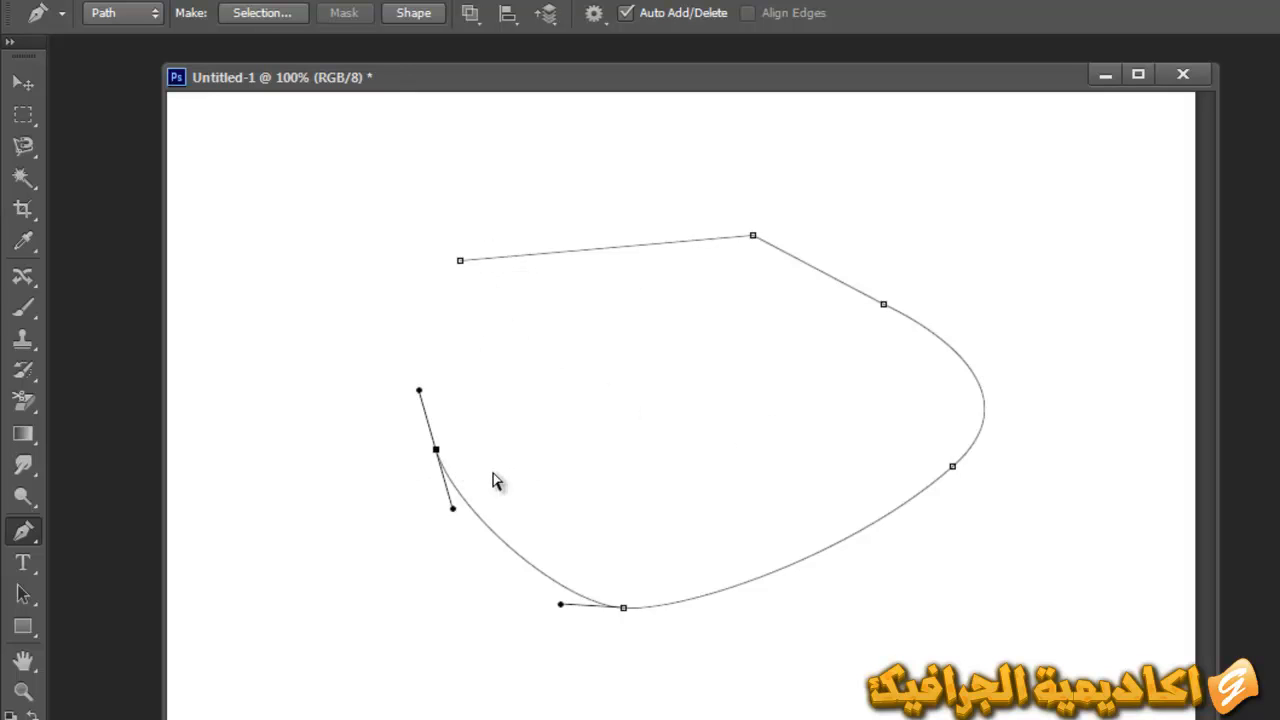
pyautogui.press('Delete')
pyautogui.press('Delete')
# Draw a large closed path of eight anchor points with the Pen tool, curving its right, lower and left sides
pyautogui.click(471, 295)
pyautogui.moveTo(668, 284); pyautogui.dragTo(690, 285)
pyautogui.moveTo(868, 302); pyautogui.dragTo(876, 309)
pyautogui.moveTo(939, 387); pyautogui.dragTo(964, 496)
pyautogui.moveTo(928, 535); pyautogui.dragTo(846, 594)
pyautogui.moveTo(587, 652); pyautogui.dragTo(546, 666)
pyautogui.moveTo(366, 587); pyautogui.dragTo(400, 475)
pyautogui.moveTo(445, 383); pyautogui.dragTo(455, 365)
pyautogui.click(471, 296)
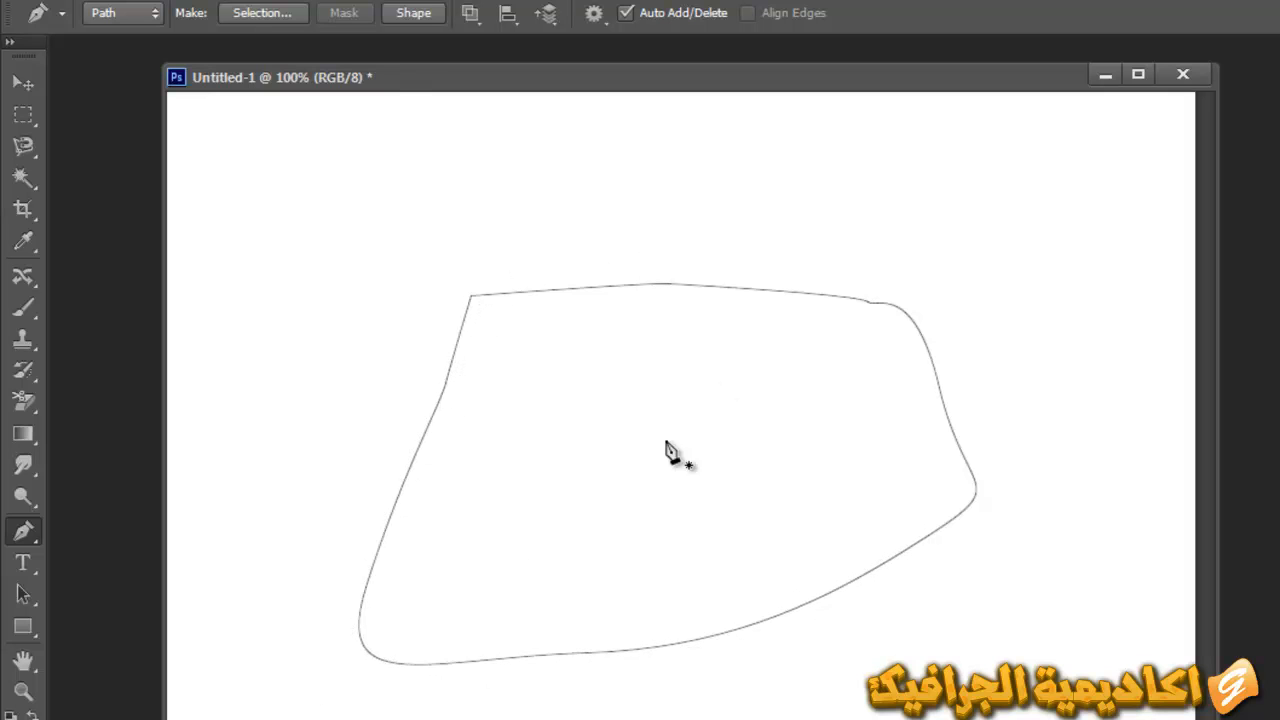
# Using the Direct Selection tool, pull the handle of the upper-right anchor upward so the adjoining top segment bulges into a hump
pyautogui.click(20, 592)
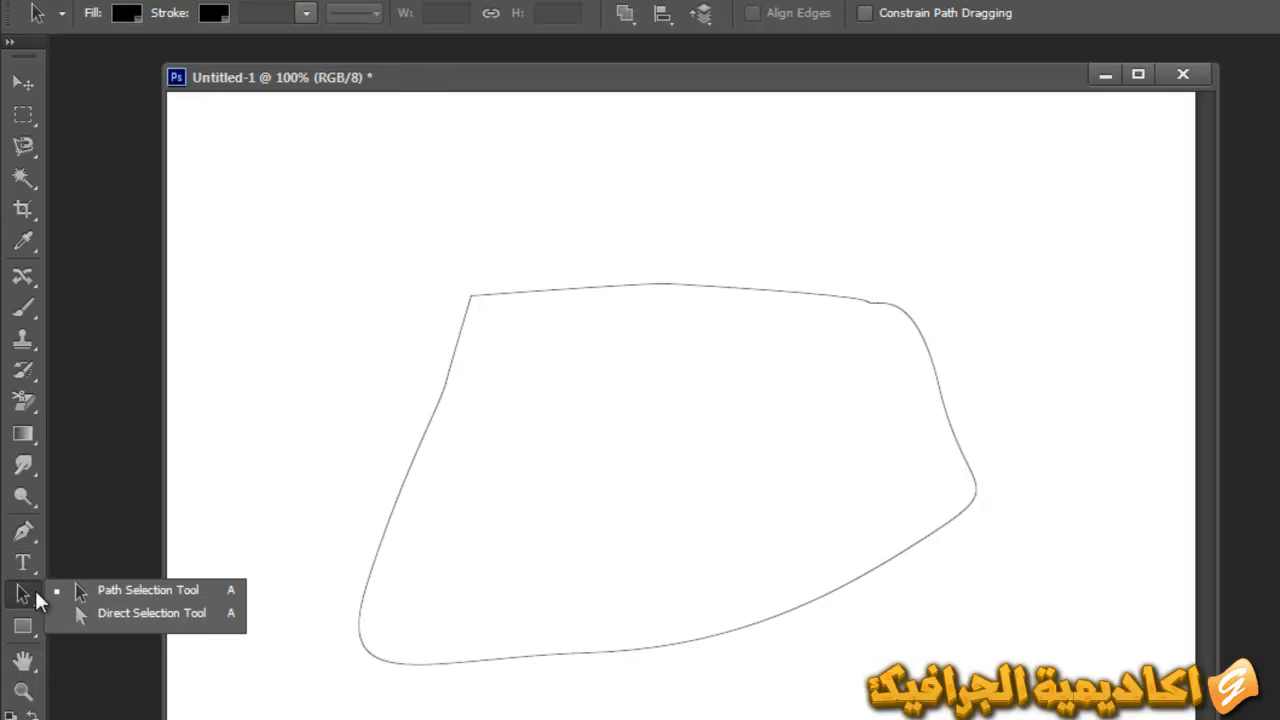
pyautogui.click(155, 614)
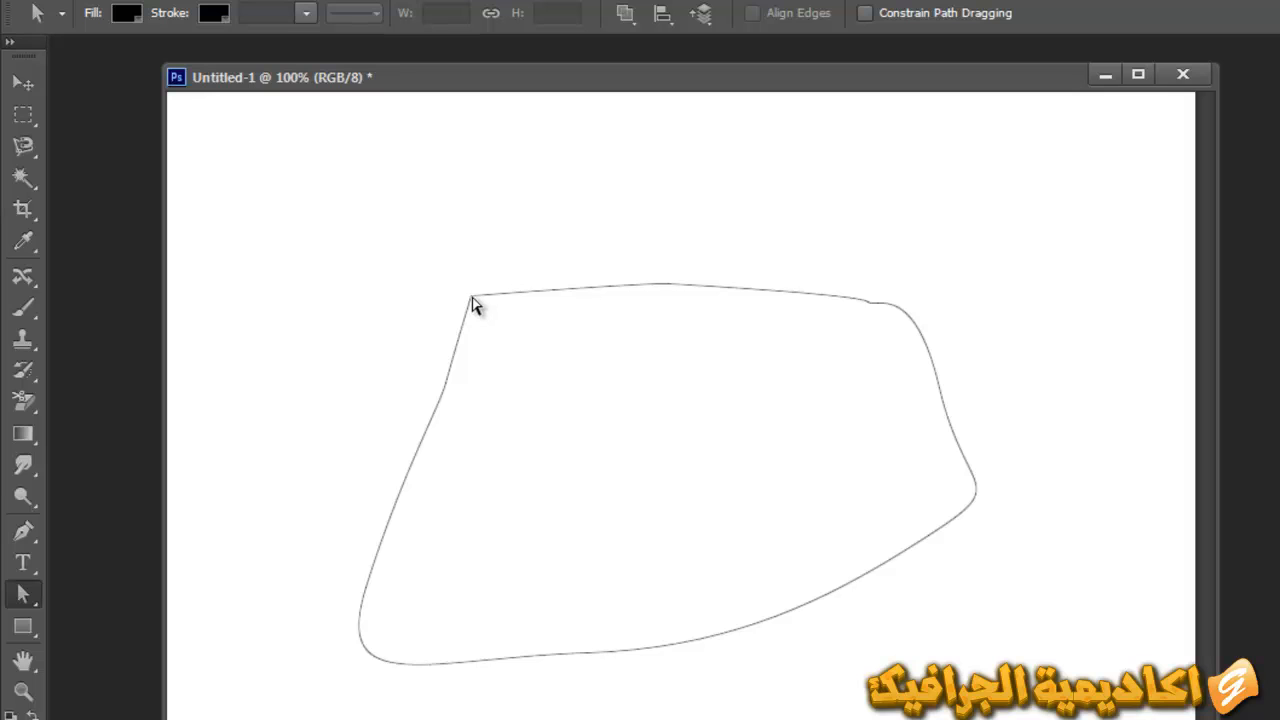
pyautogui.click(557, 300)
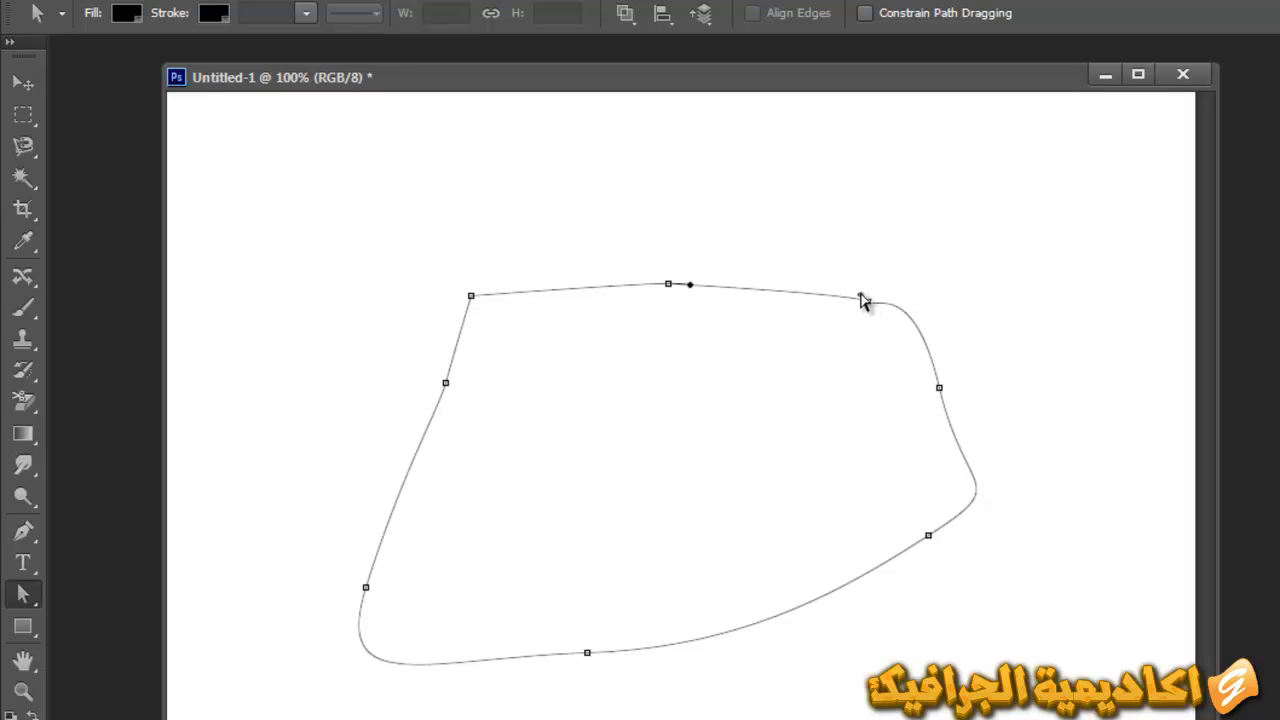
pyautogui.moveTo(862, 300); pyautogui.dragTo(802, 145)
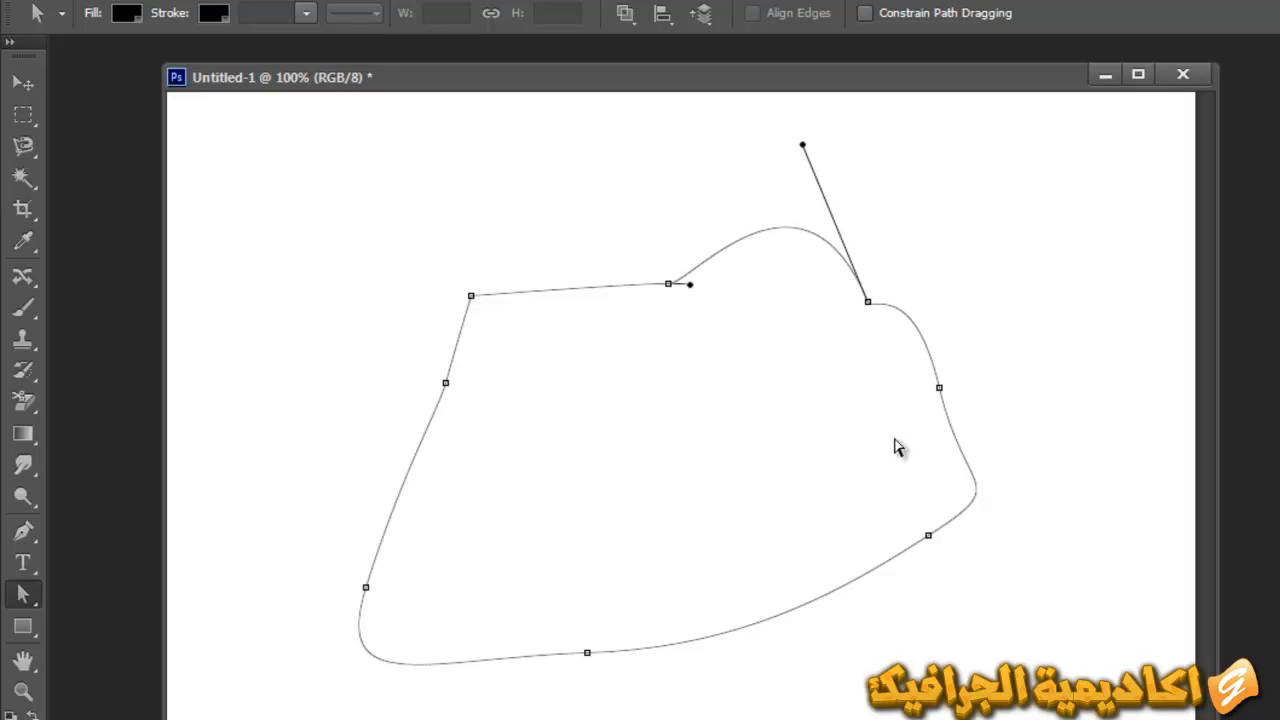
# Move the path's right-side anchor outward and up, and adjust both of its direction handles to reshape the adjoining curves
pyautogui.moveTo(939, 397); pyautogui.dragTo(1063, 337)
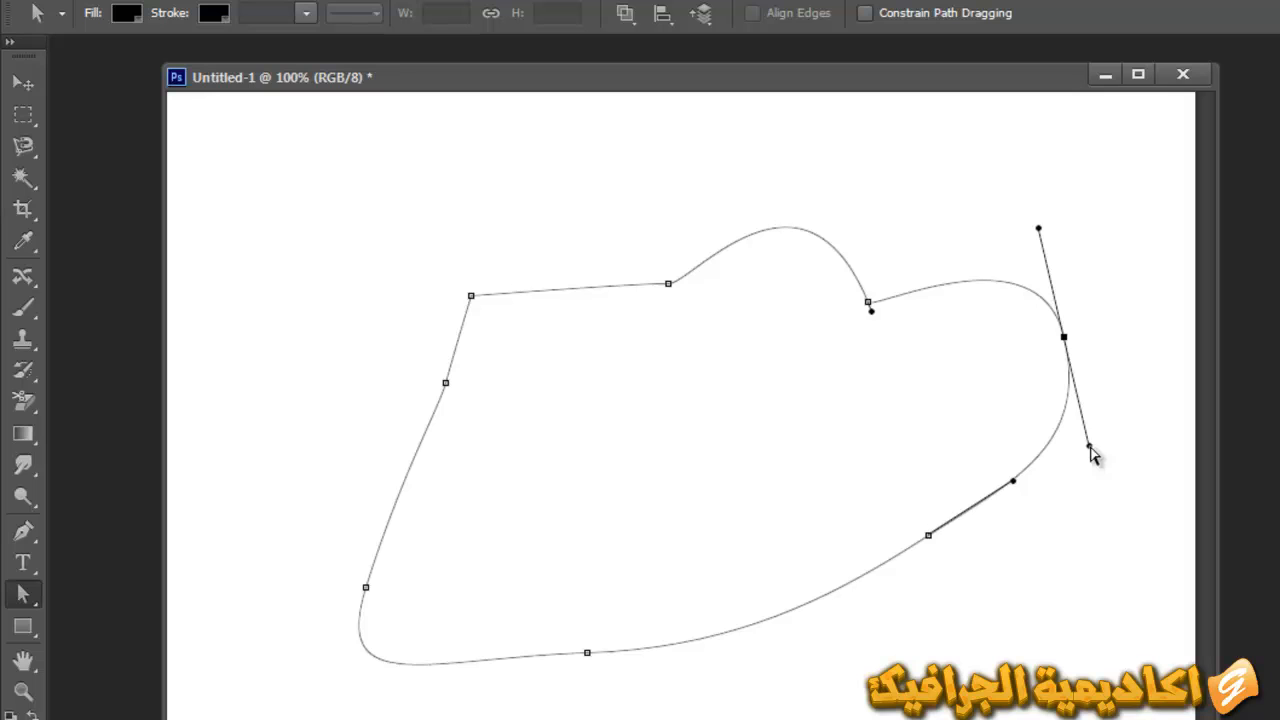
pyautogui.moveTo(1095, 452); pyautogui.dragTo(1103, 450)
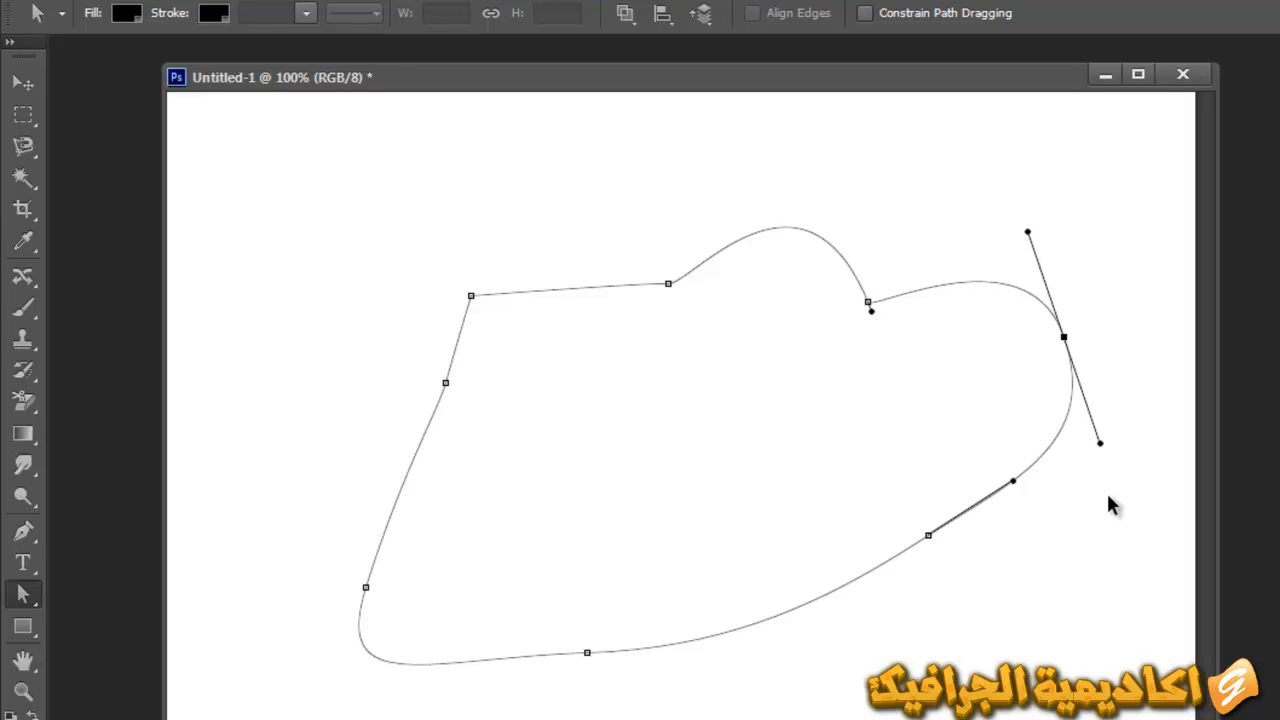
pyautogui.moveTo(1101, 445); pyautogui.dragTo(1082, 406)
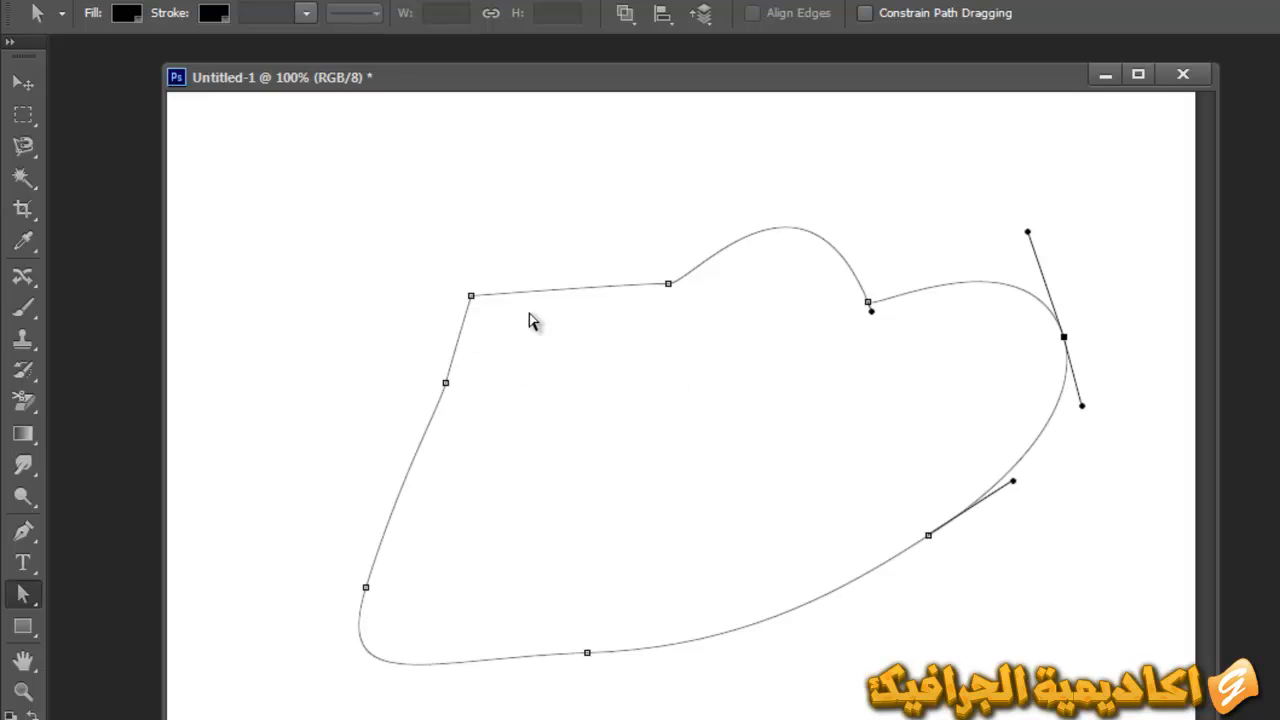
pyautogui.moveTo(1028, 233)
pyautogui.mouseDown()
pyautogui.moveTo(1074, 229)
pyautogui.moveTo(1020, 214)
pyautogui.mouseUp()
# Adjust both direction handles of the lower-right anchor so the right side of the path curves inward above it
pyautogui.click(928, 536)
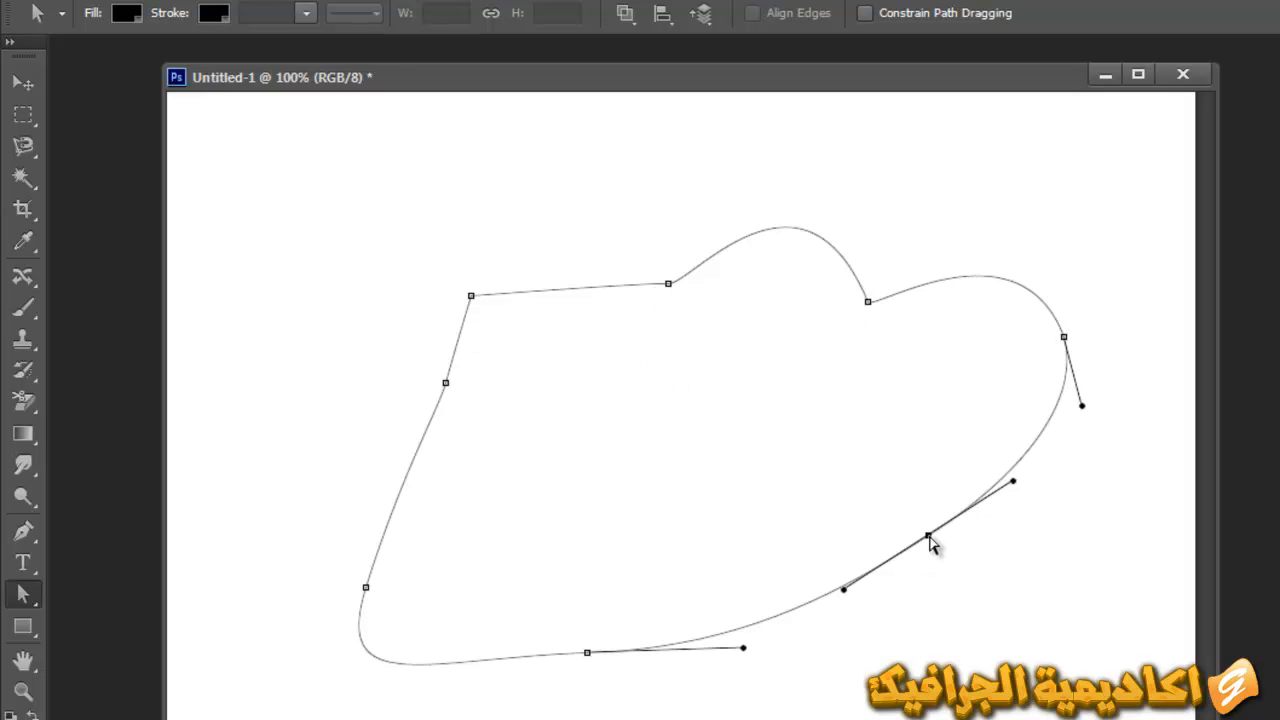
pyautogui.moveTo(842, 588)
pyautogui.mouseDown()
pyautogui.moveTo(900, 616)
pyautogui.moveTo(842, 586)
pyautogui.moveTo(821, 557)
pyautogui.moveTo(852, 636)
pyautogui.moveTo(825, 590)
pyautogui.moveTo(846, 608)
pyautogui.moveTo(835, 587)
pyautogui.mouseUp()
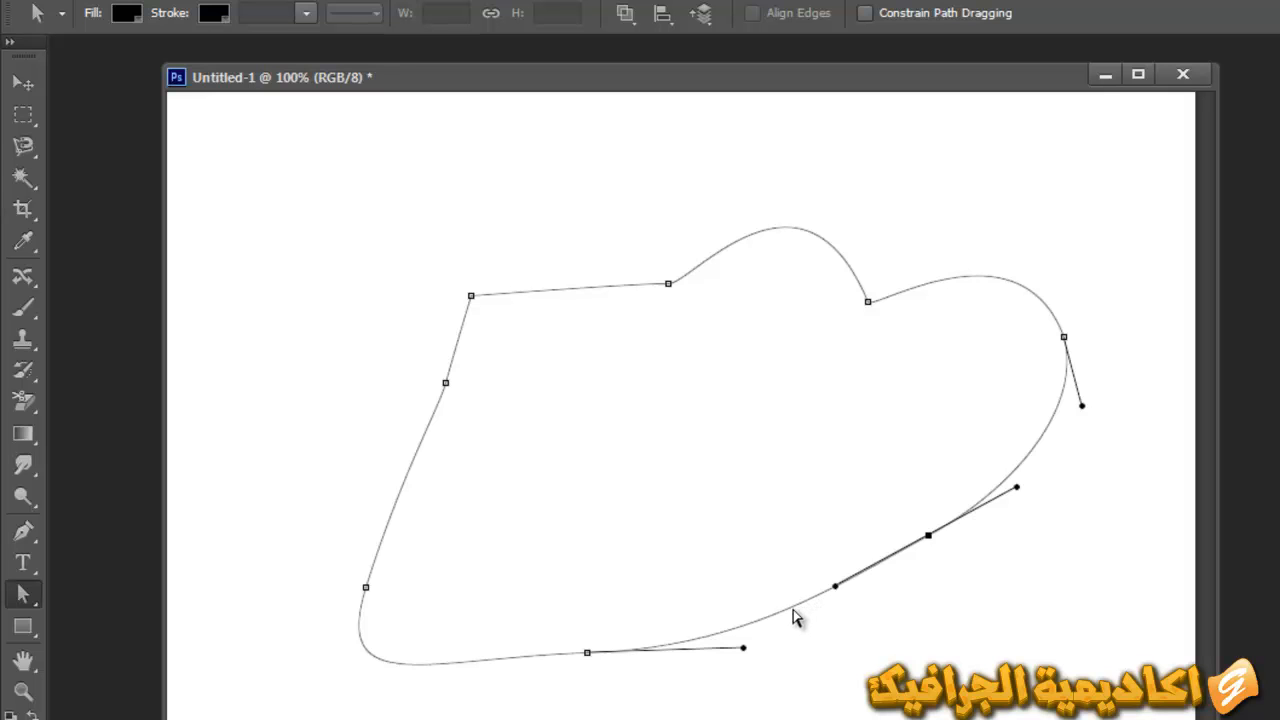
pyautogui.moveTo(837, 591); pyautogui.dragTo(858, 626)
pyautogui.moveTo(996, 456); pyautogui.dragTo(960, 434)
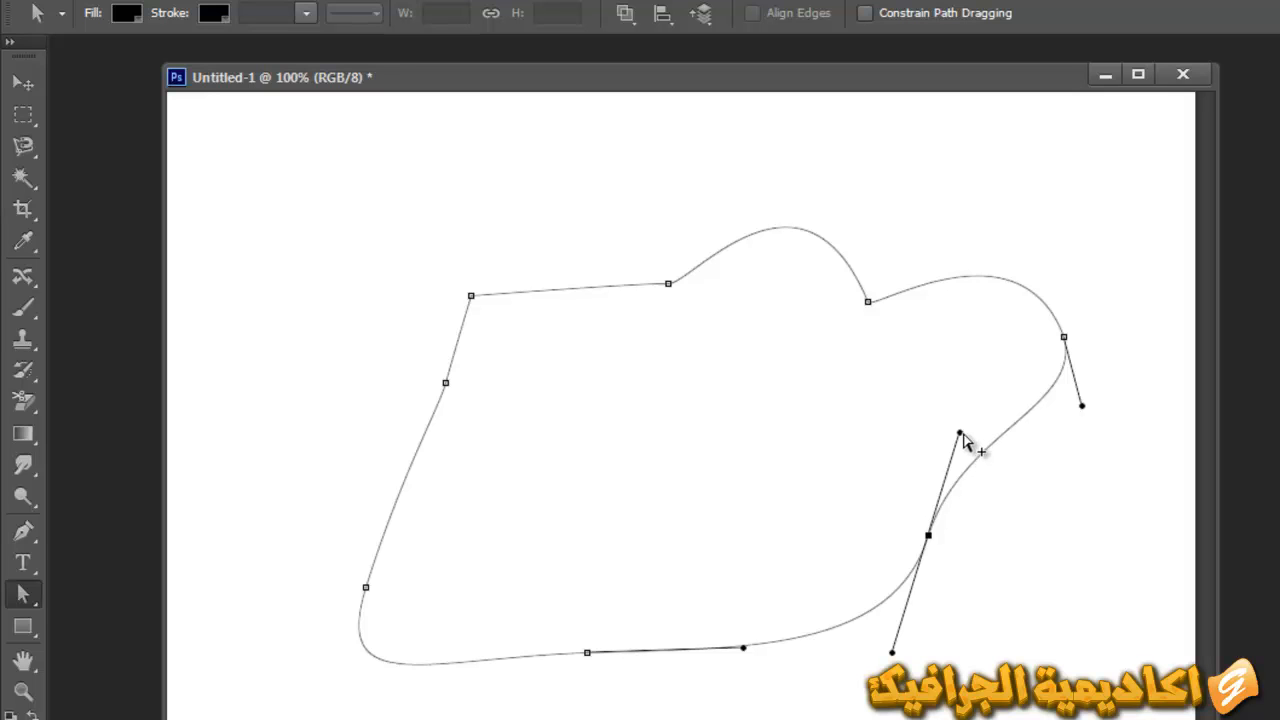
pyautogui.moveTo(963, 437); pyautogui.dragTo(927, 433)
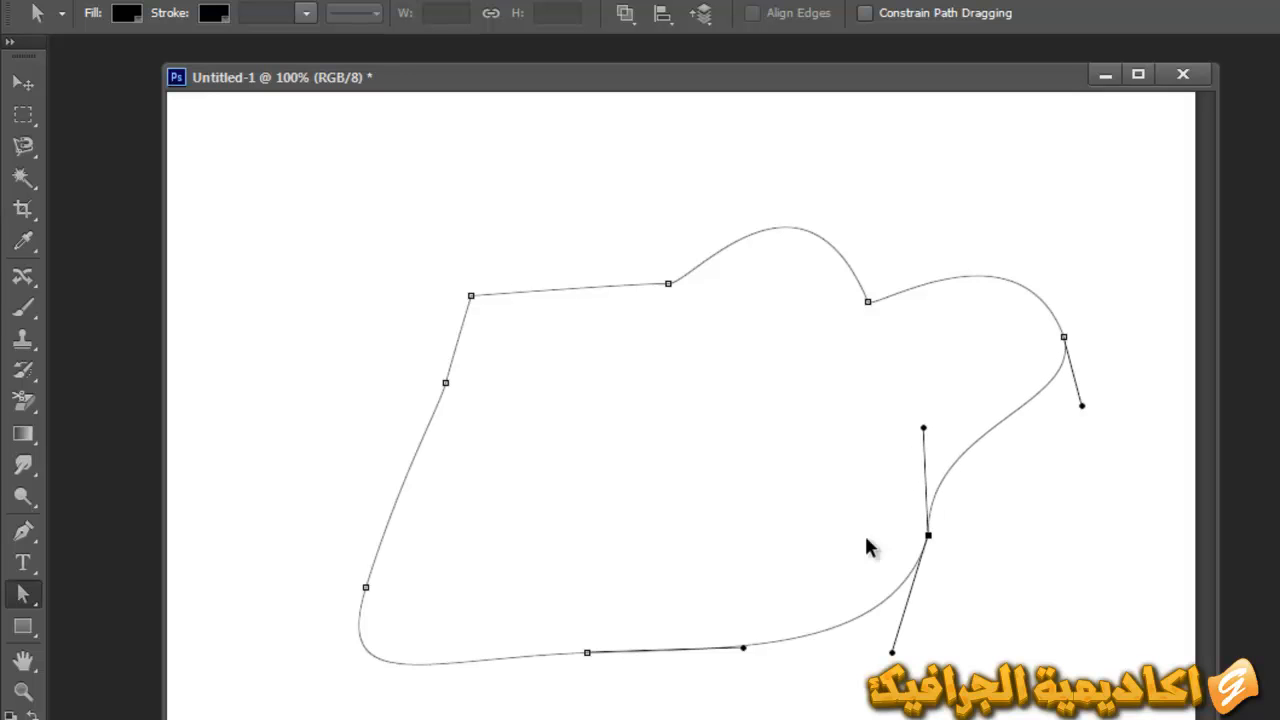
pyautogui.moveTo(893, 652); pyautogui.dragTo(791, 670)
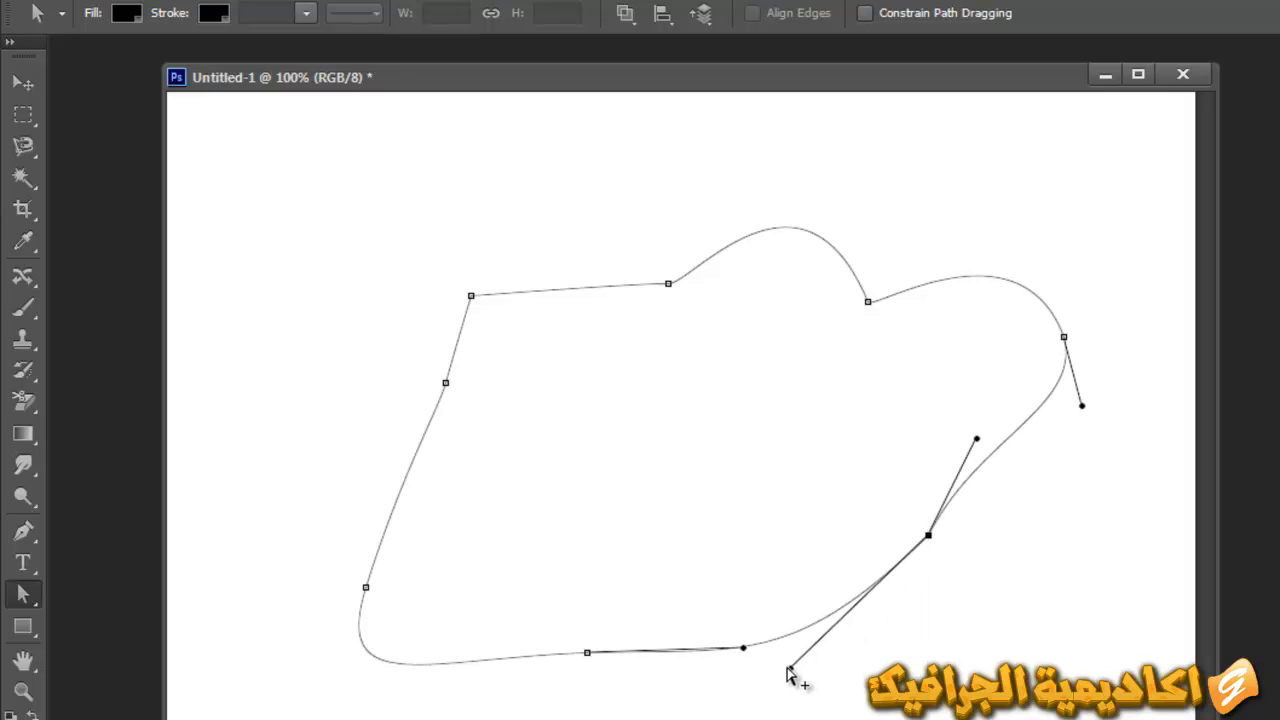
pyautogui.moveTo(790, 670); pyautogui.dragTo(868, 680)
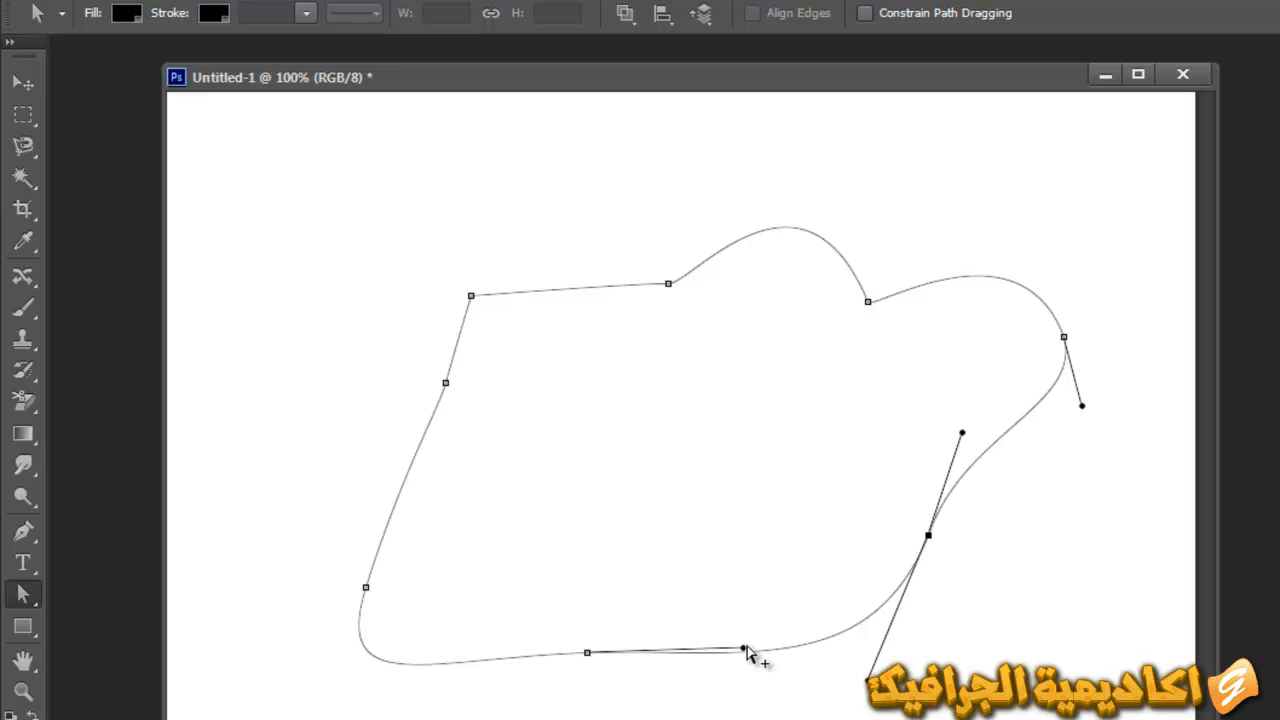
# Raise both direction handles of the bottom anchor so the path's lower edge bends upward on either side of it
pyautogui.moveTo(743, 649); pyautogui.dragTo(772, 527)
pyautogui.click(588, 654)
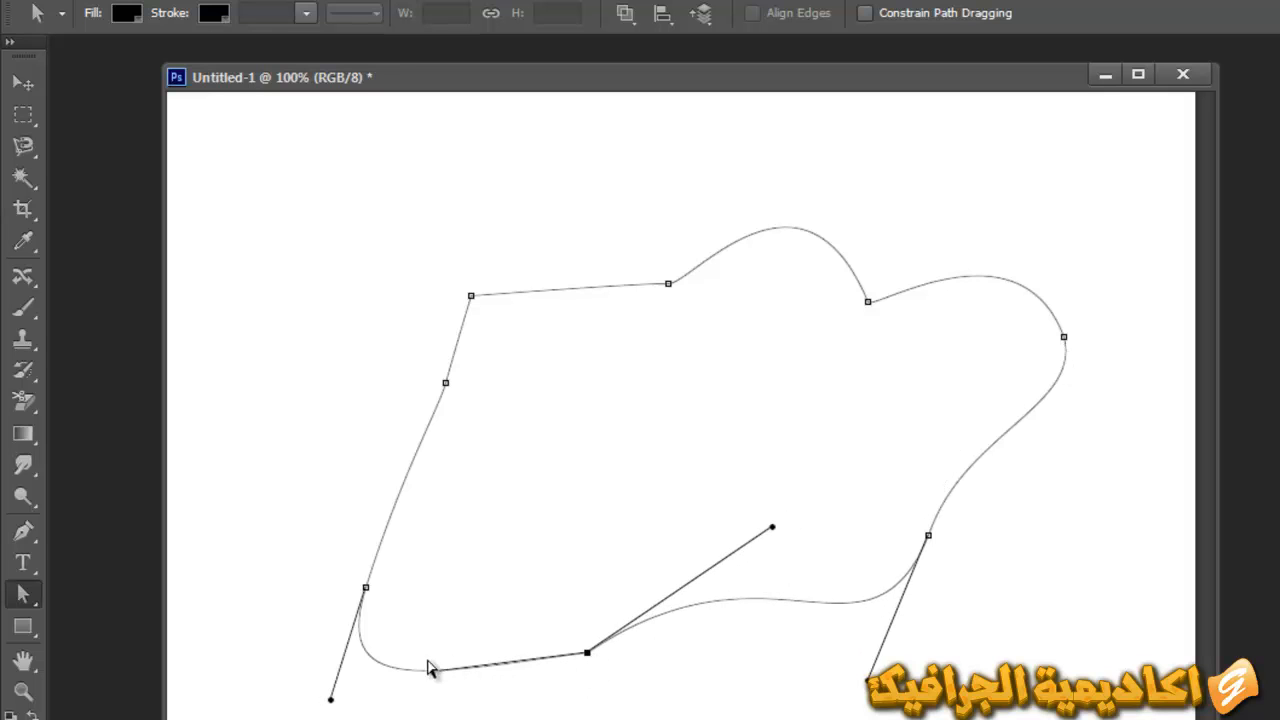
pyautogui.moveTo(434, 677); pyautogui.dragTo(485, 588)
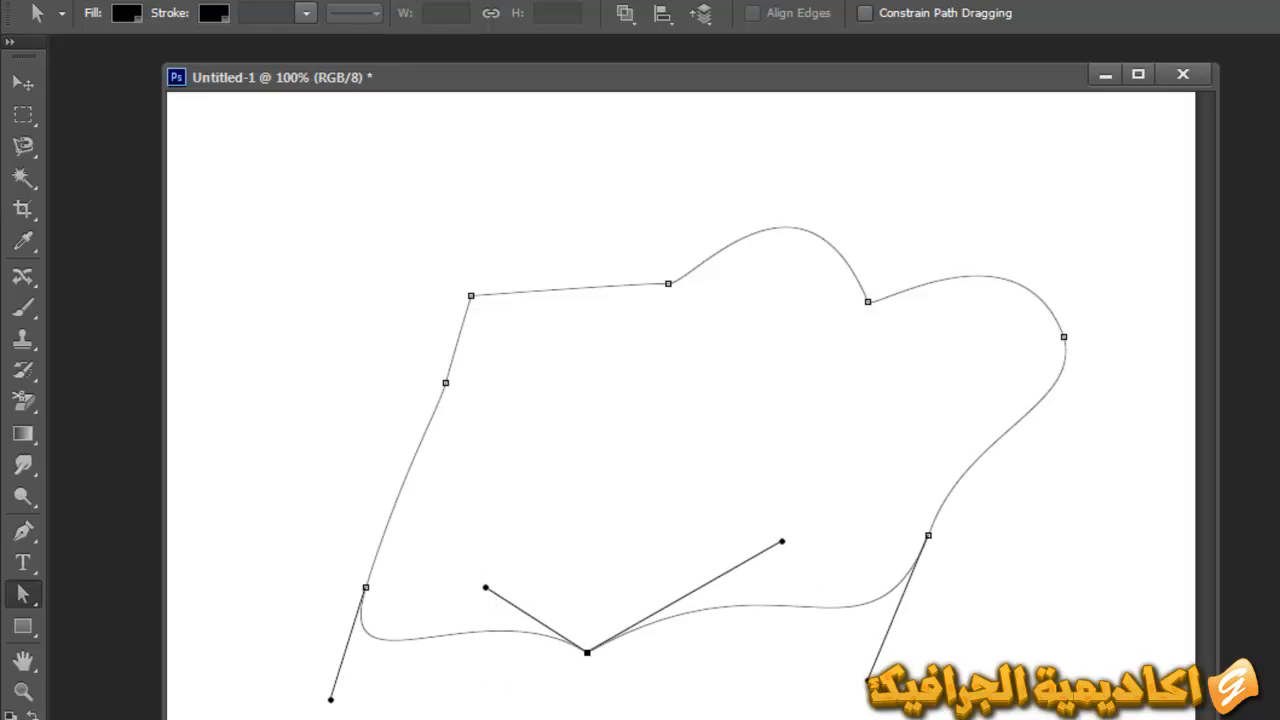
# Remove the reshaped path, swap the foreground and background colors, and fill the canvas with red
pyautogui.click(542, 500)
pyautogui.click(542, 500)
pyautogui.click(31, 716)
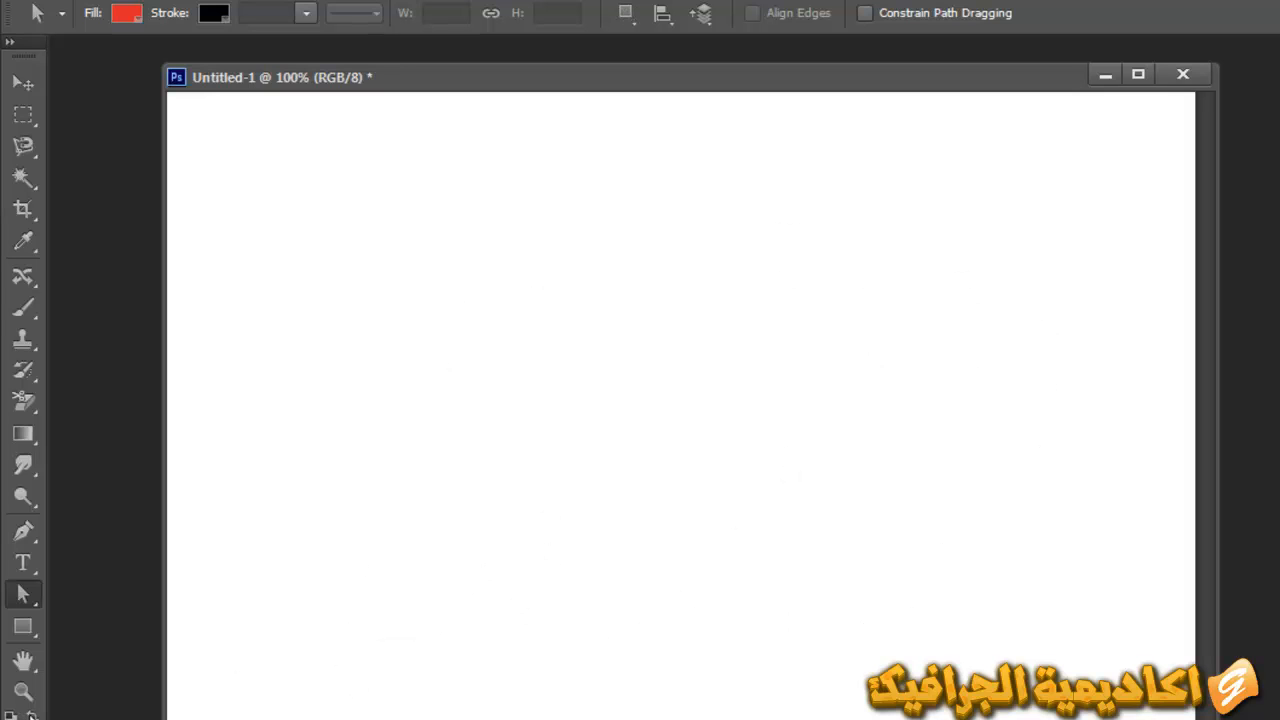
pyautogui.hotkey('alt', 'BackSpace')
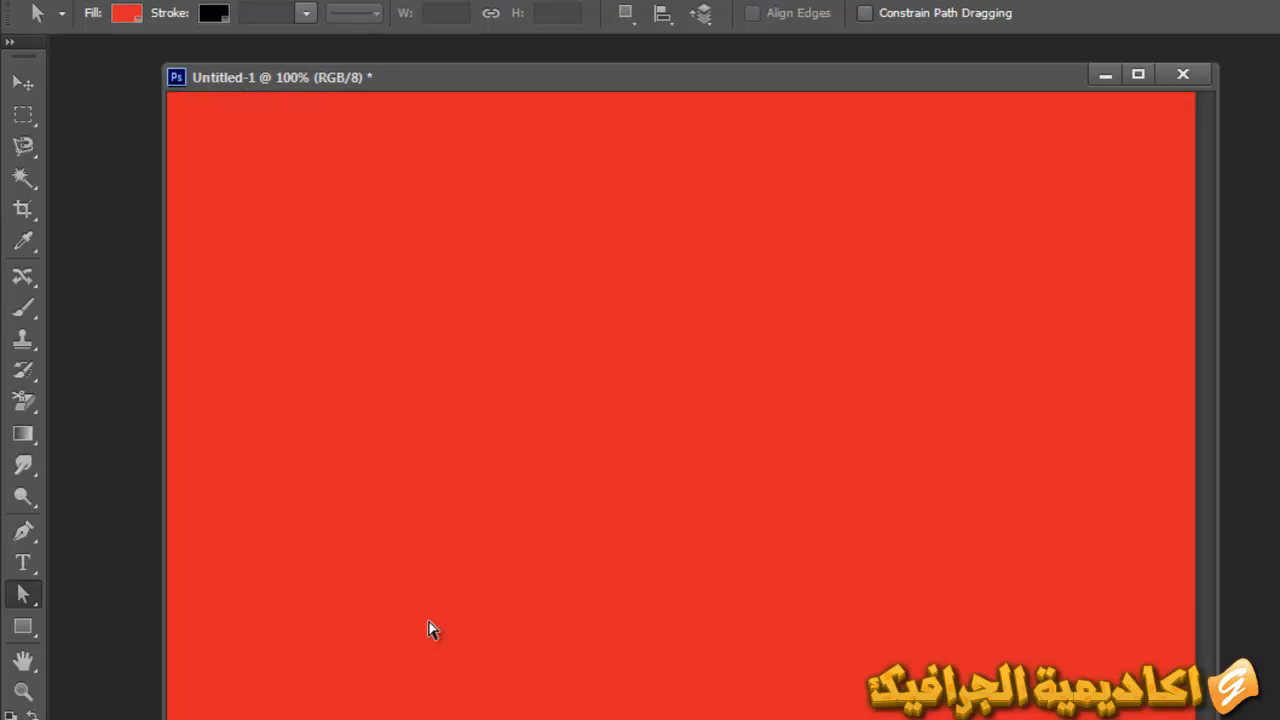
pyautogui.rightClick(30, 603)
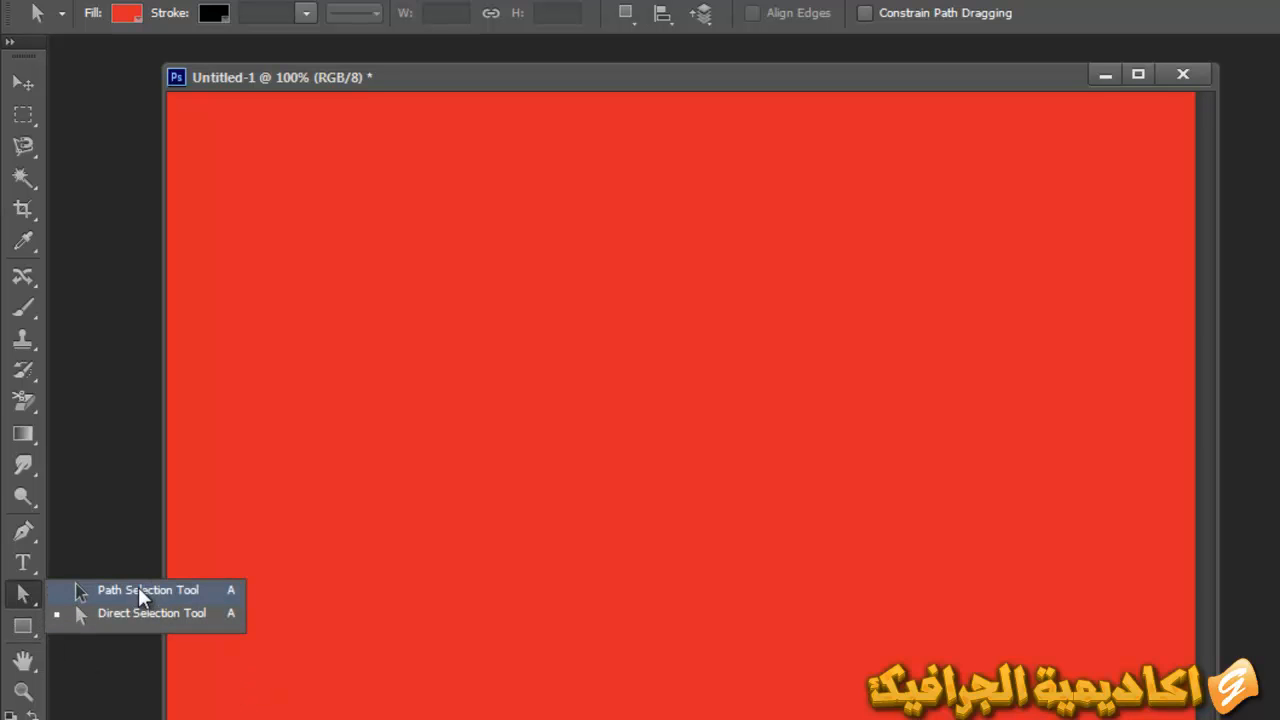
pyautogui.click(125, 613)
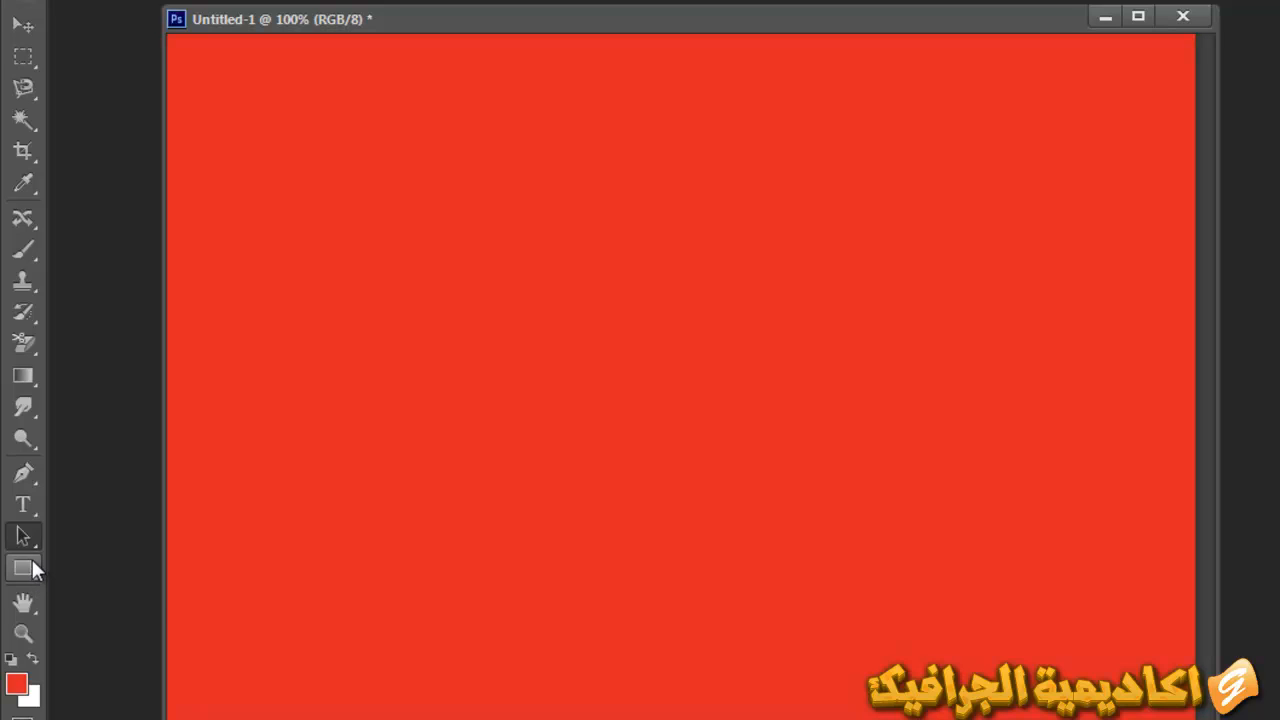
# Choose the Rectangle tool and swap the colors so white is the foreground color
pyautogui.rightClick(31, 563)
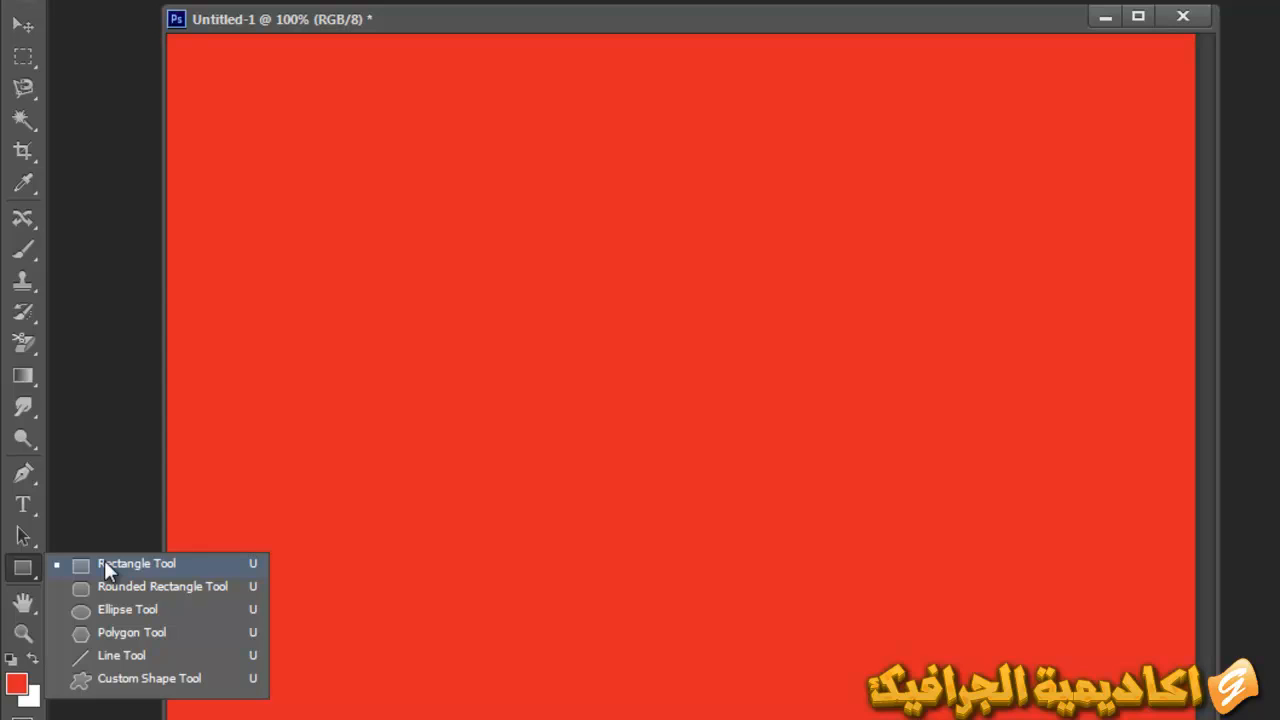
pyautogui.click(31, 659)
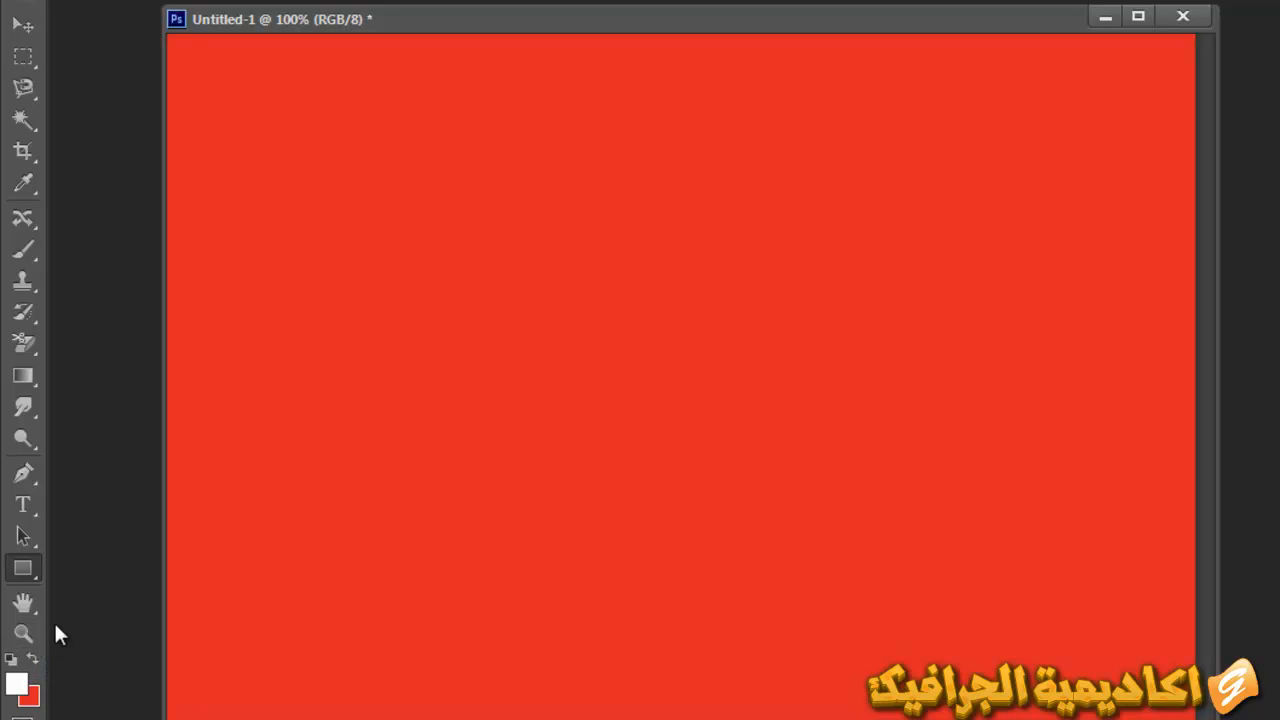
pyautogui.click(27, 575)
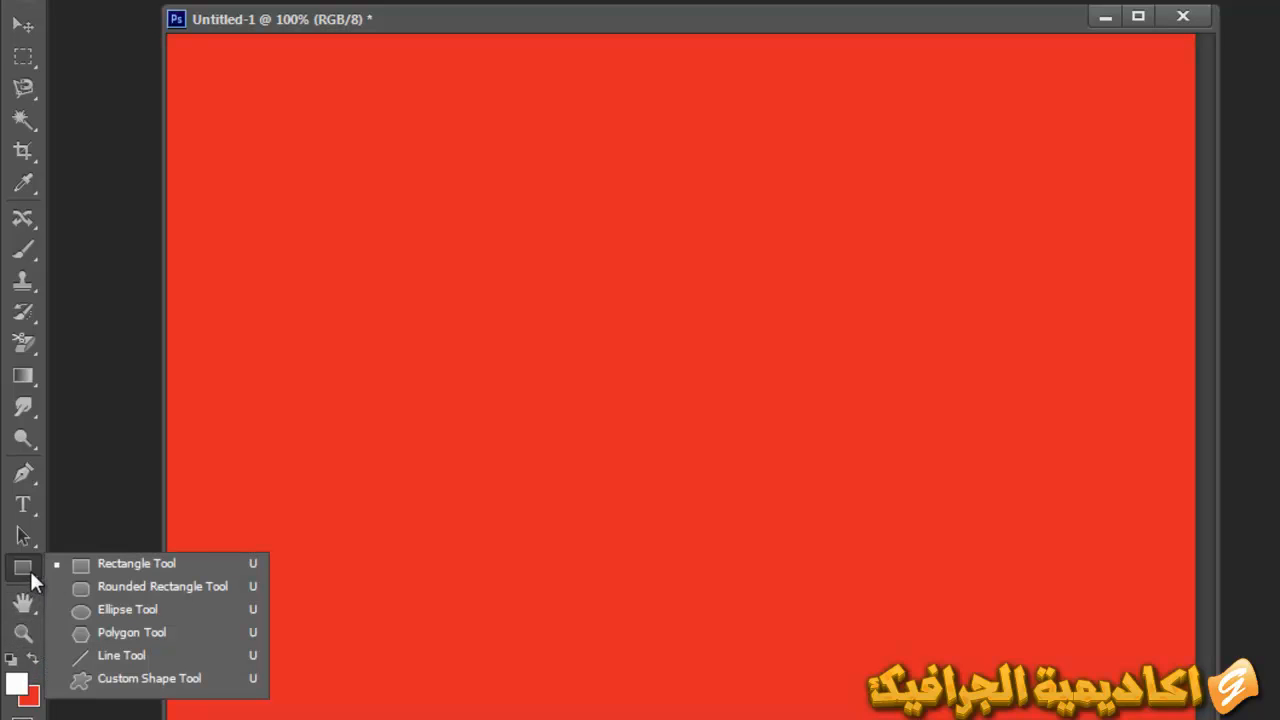
pyautogui.click(110, 570)
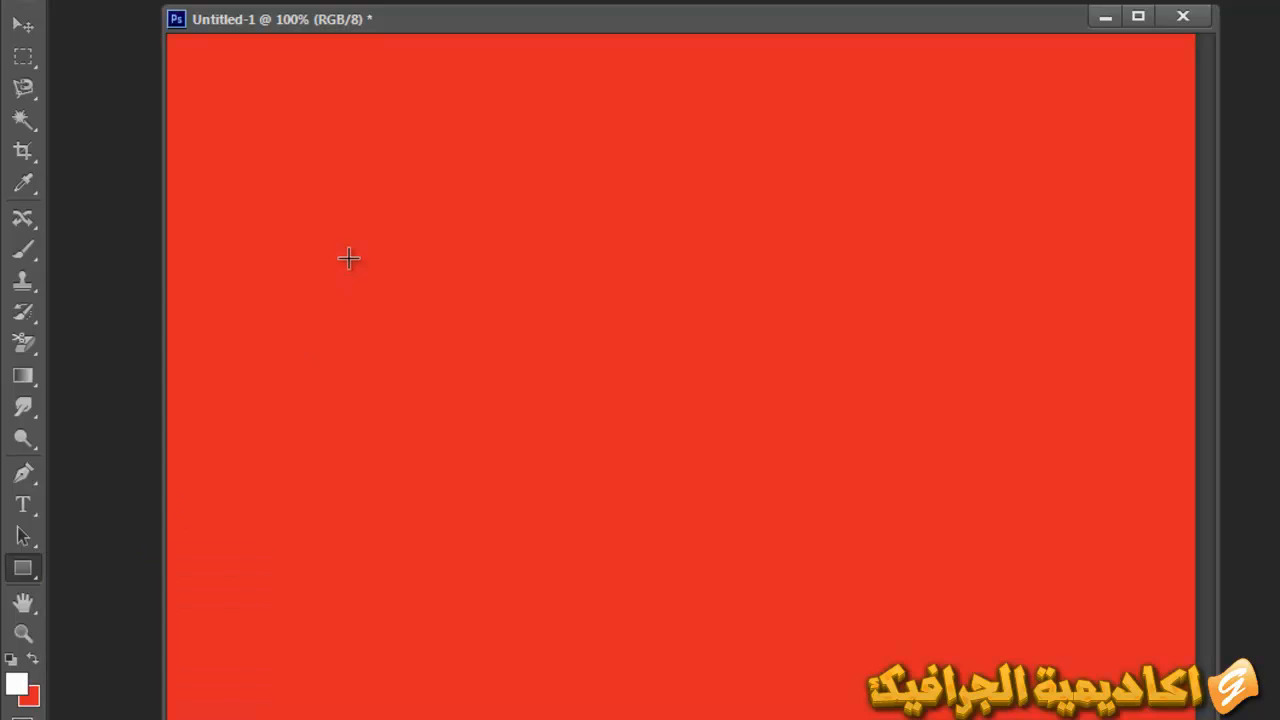
pyautogui.moveTo(293, 204); pyautogui.dragTo(1028, 523)
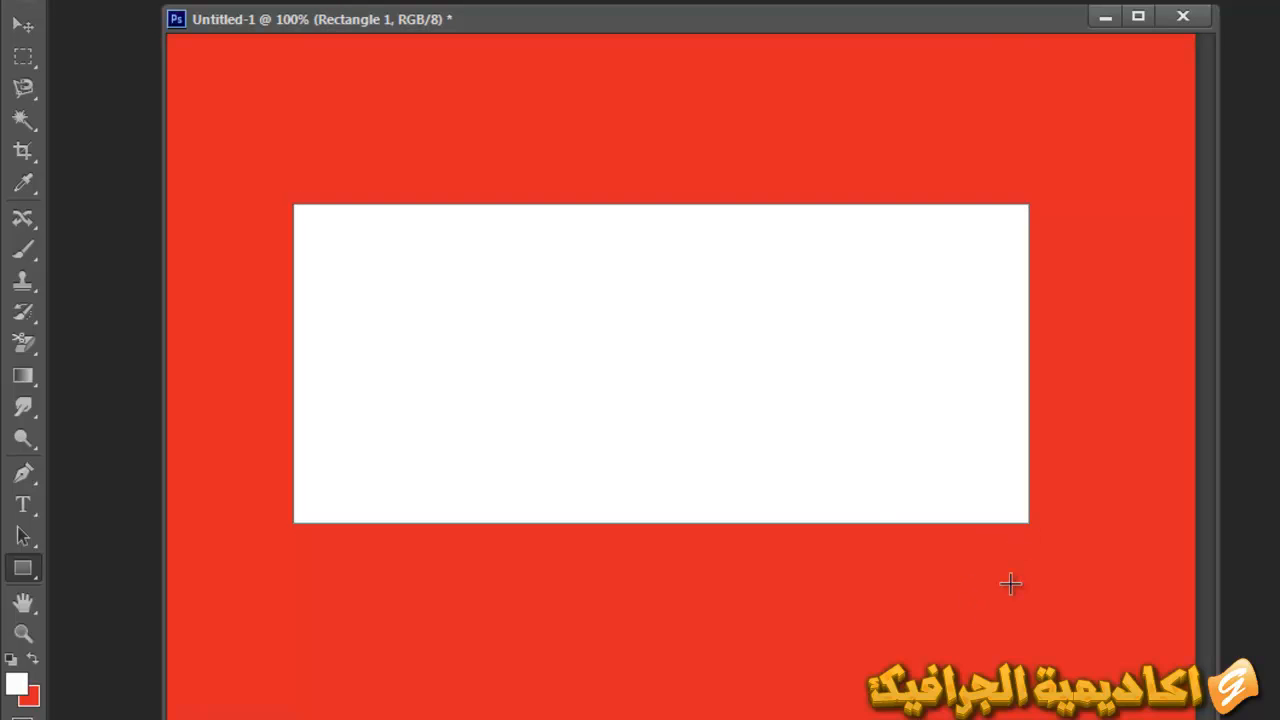
pyautogui.moveTo(541, 82); pyautogui.dragTo(1235, 343)
pyautogui.moveTo(801, 343); pyautogui.dragTo(866, 408)
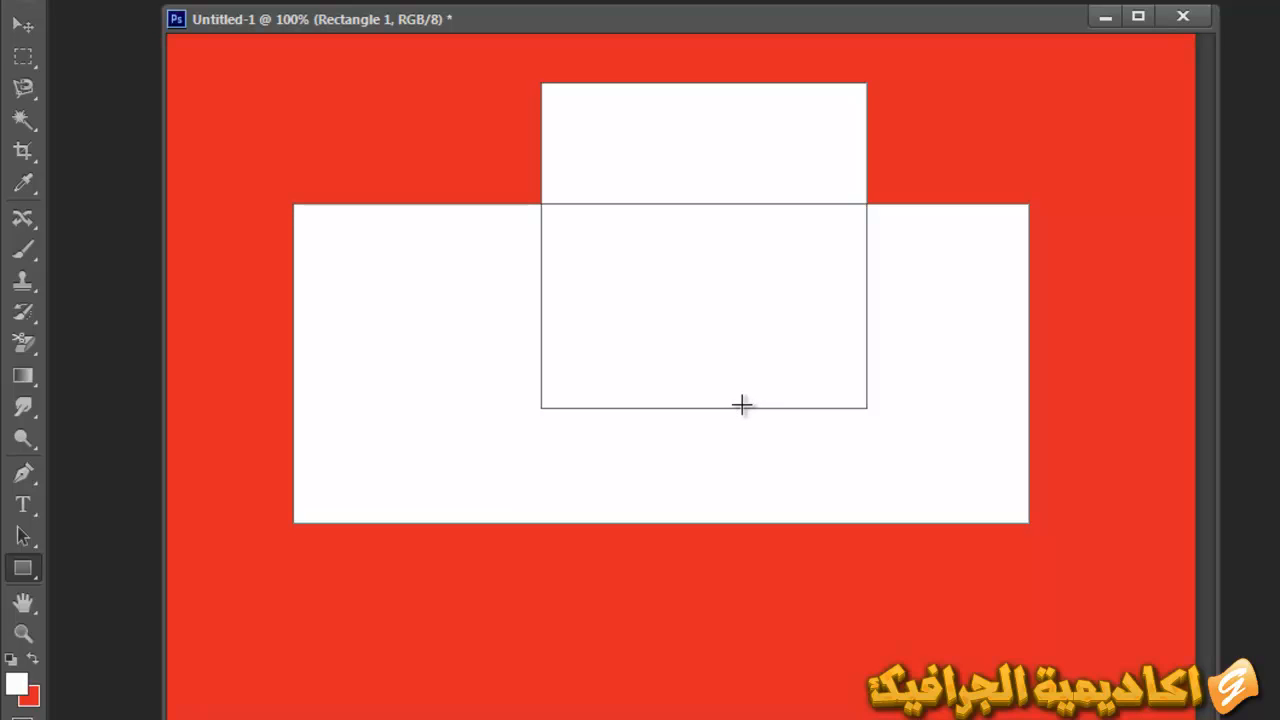
pyautogui.hotkey('ctrl', 'alt', 'z')
pyautogui.hotkey('ctrl', 'alt', 'z')
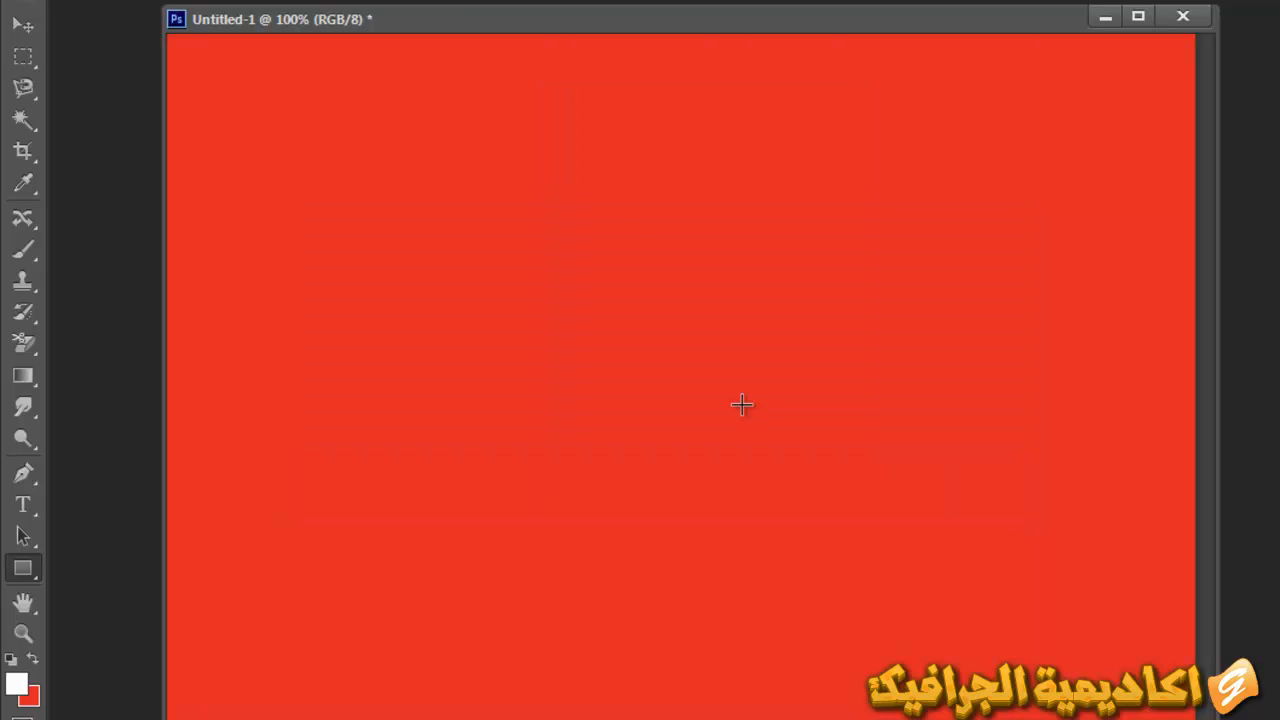
# Draw a white square and a separate wide white rectangle overlapping its upper part, and move the square down and to the right
pyautogui.moveTo(440, 177); pyautogui.dragTo(1200, 572)
pyautogui.moveTo(870, 71); pyautogui.dragTo(1158, 497)
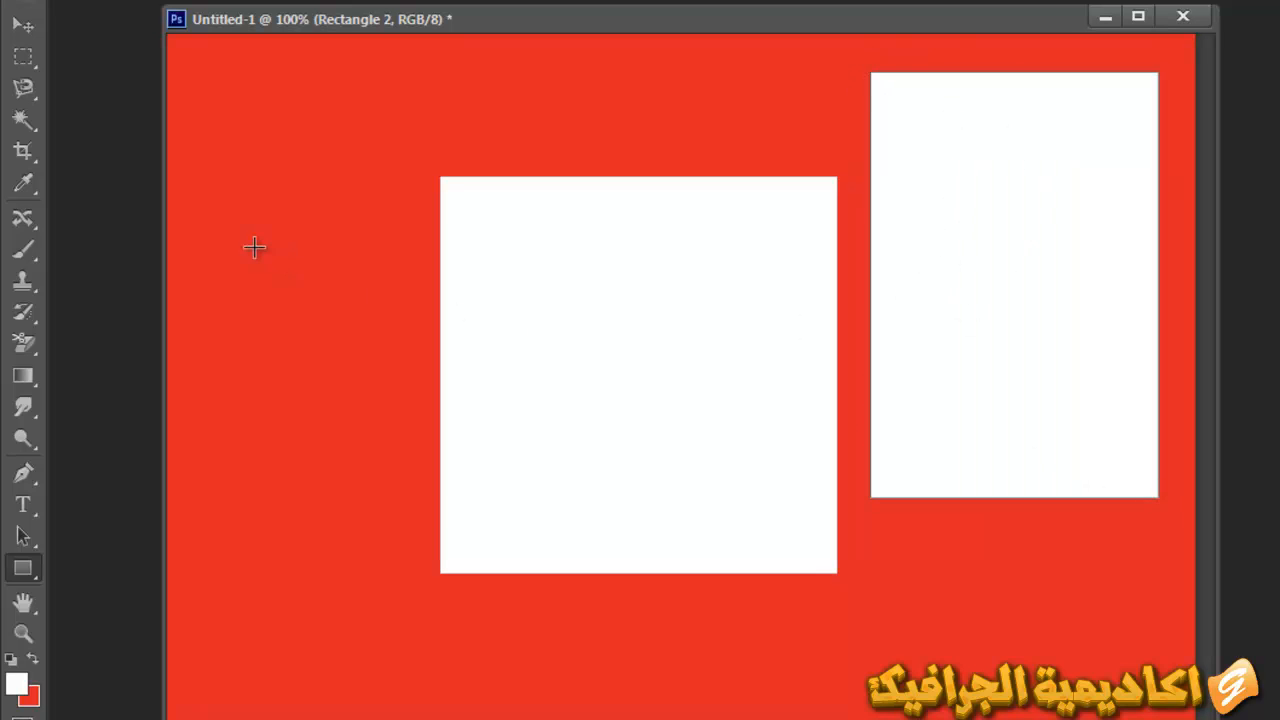
pyautogui.hotkey('ctrl', 'z')
pyautogui.moveTo(203, 72); pyautogui.dragTo(1114, 349)
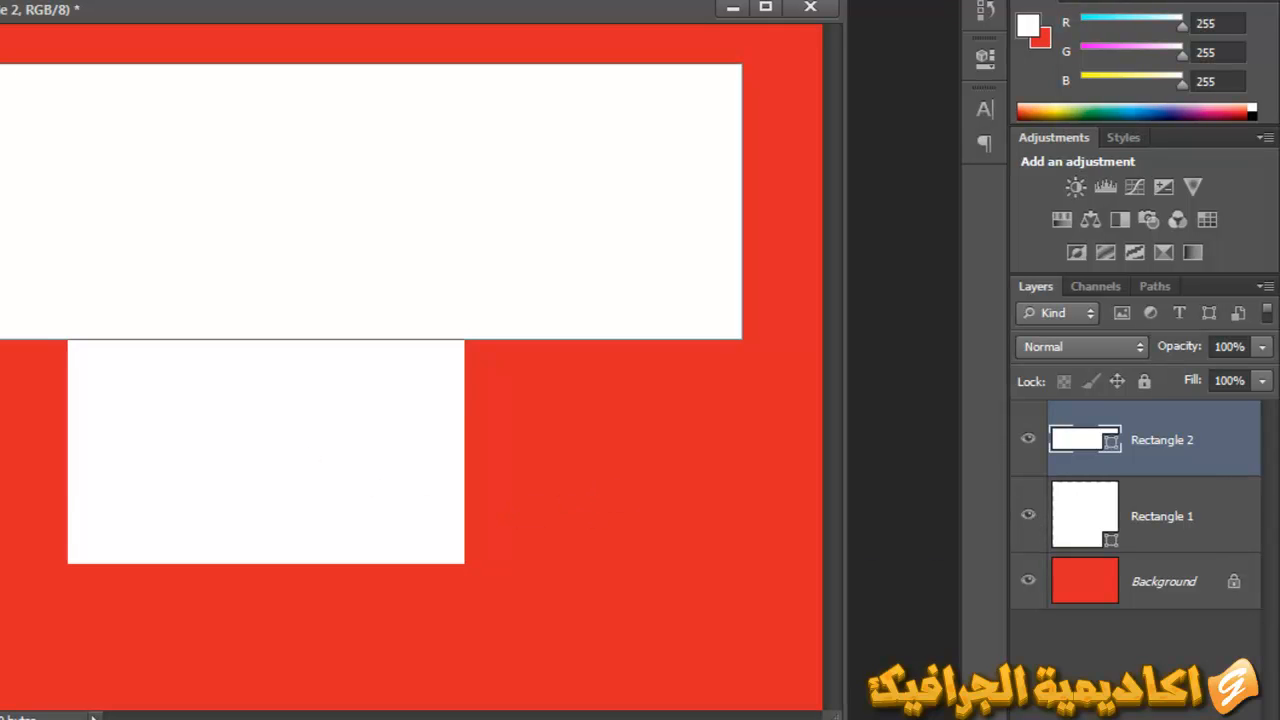
pyautogui.moveTo(306, 449); pyautogui.dragTo(569, 591)
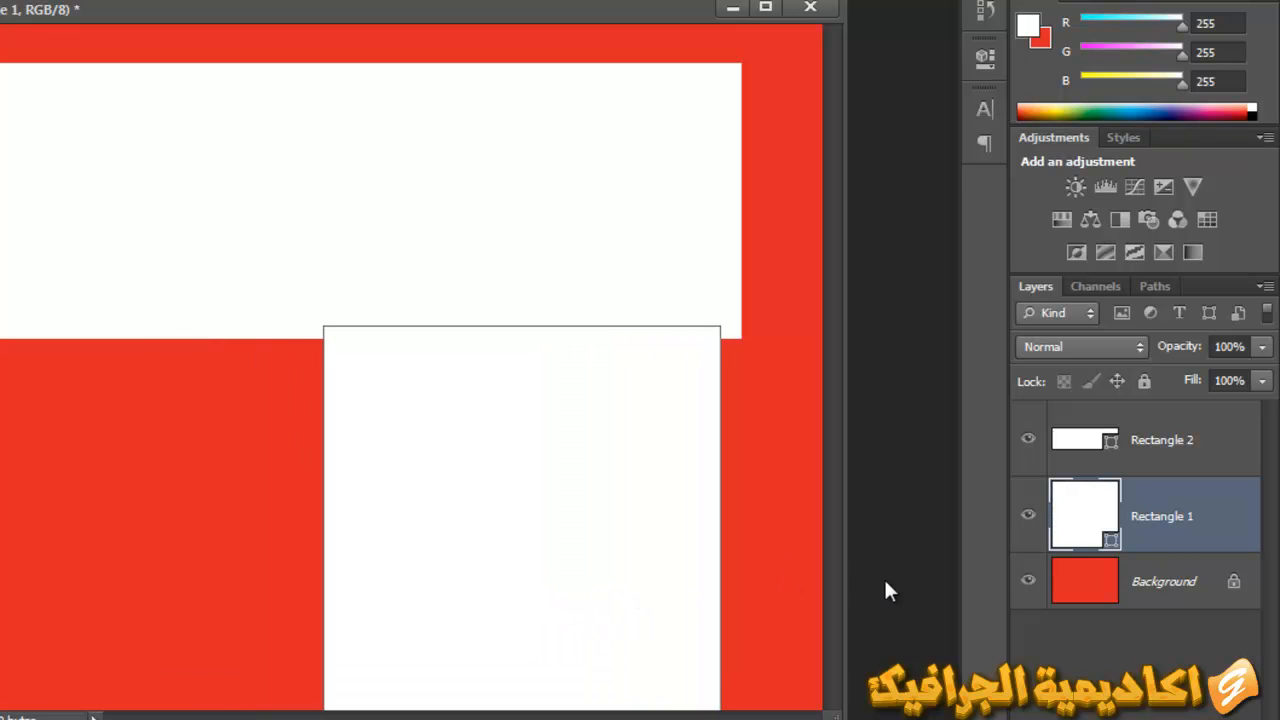
# Hide and show each of the two rectangle layers individually, and delete both layers
pyautogui.click(1150, 438)
pyautogui.click(1028, 440)
pyautogui.click(1028, 440)
pyautogui.click(1028, 514)
pyautogui.click(1028, 514)
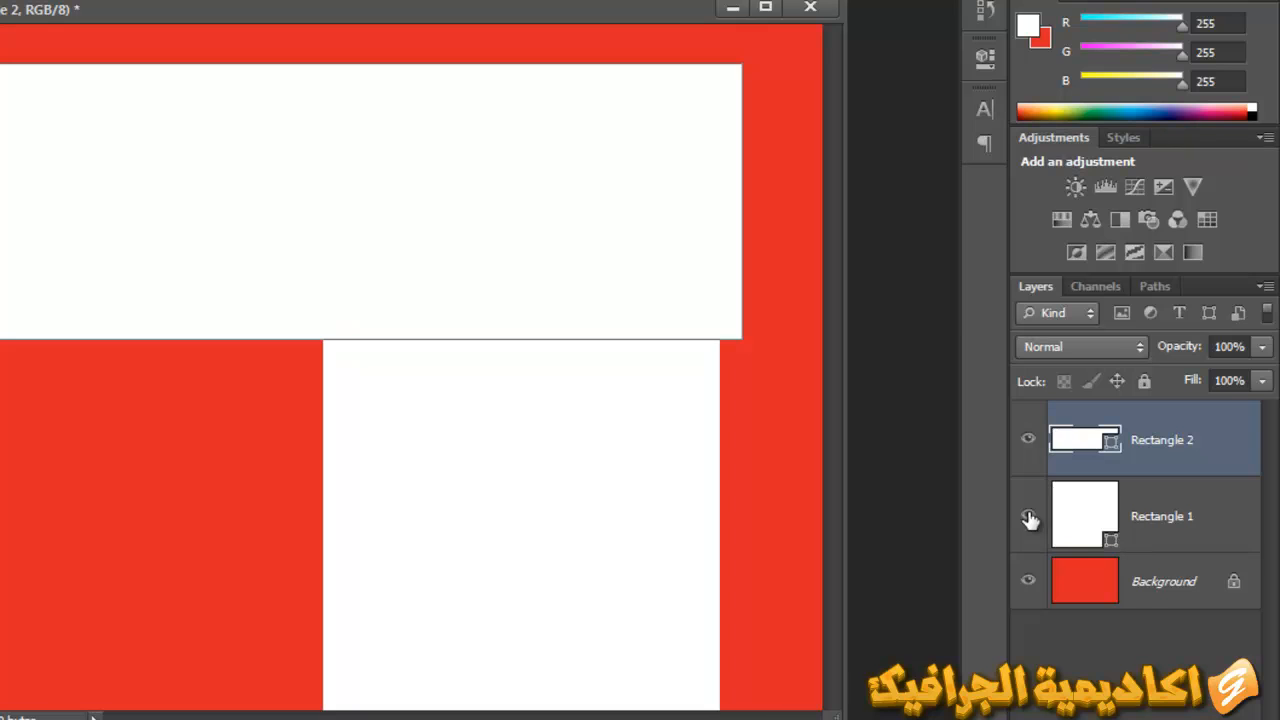
pyautogui.keyDown('shift'); pyautogui.click(1166, 515); pyautogui.keyUp('shift')
pyautogui.press('Delete')
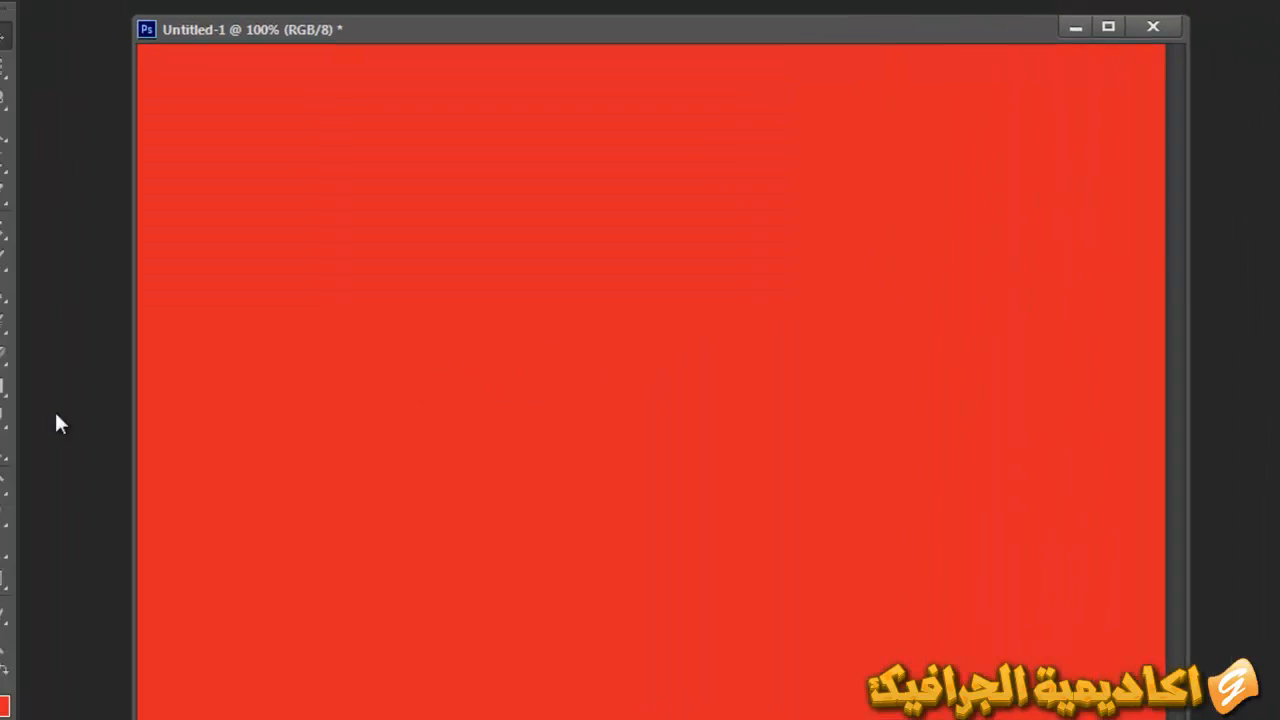
# Draw a wide white rectangle in the upper middle of the red canvas with the Rectangle tool
pyautogui.click(4, 578)
pyautogui.moveTo(346, 182); pyautogui.dragTo(1040, 466)
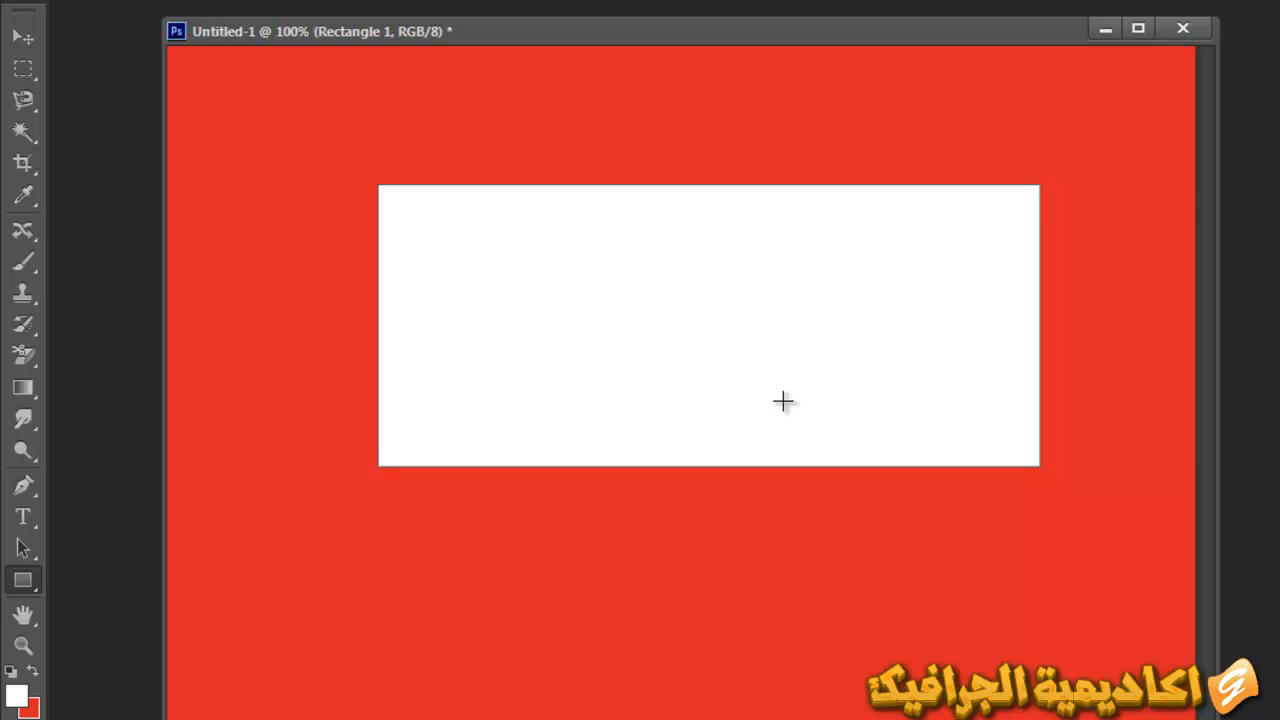
# Reposition the white rectangle several times on the upper canvas, and delete its layer
pyautogui.moveTo(783, 401); pyautogui.dragTo(749, 433)
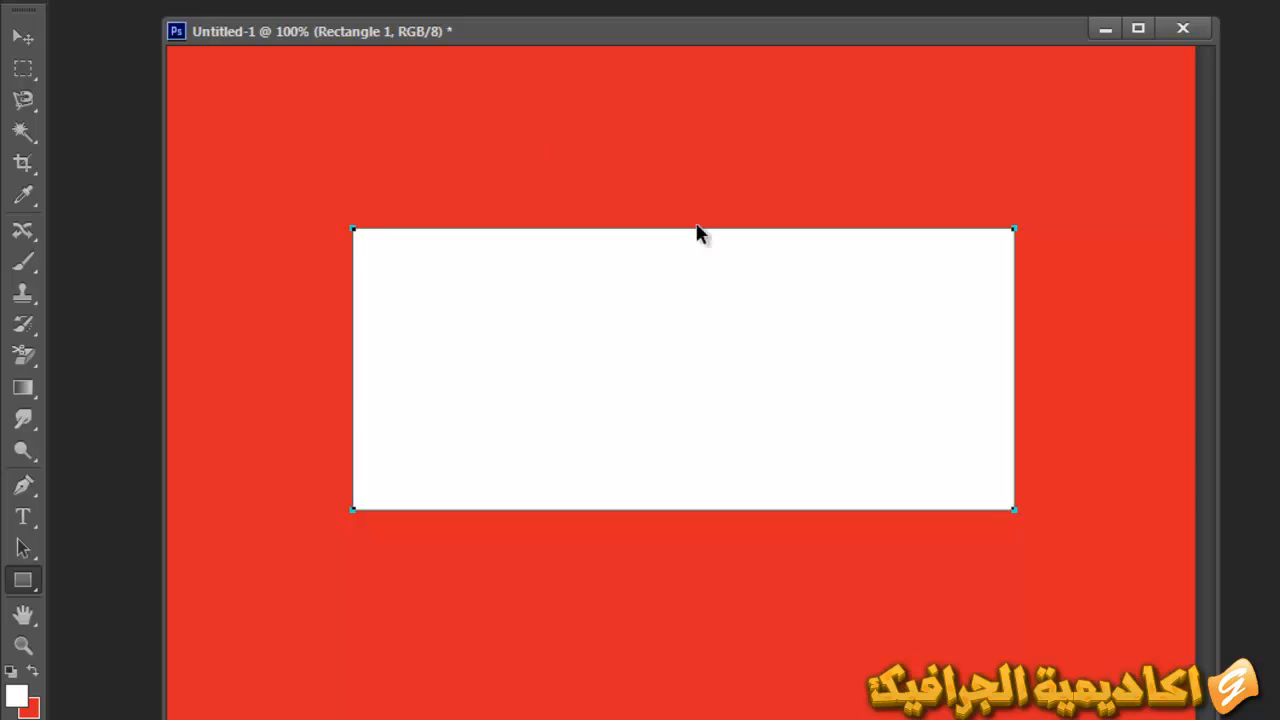
pyautogui.moveTo(647, 411); pyautogui.dragTo(647, 336)
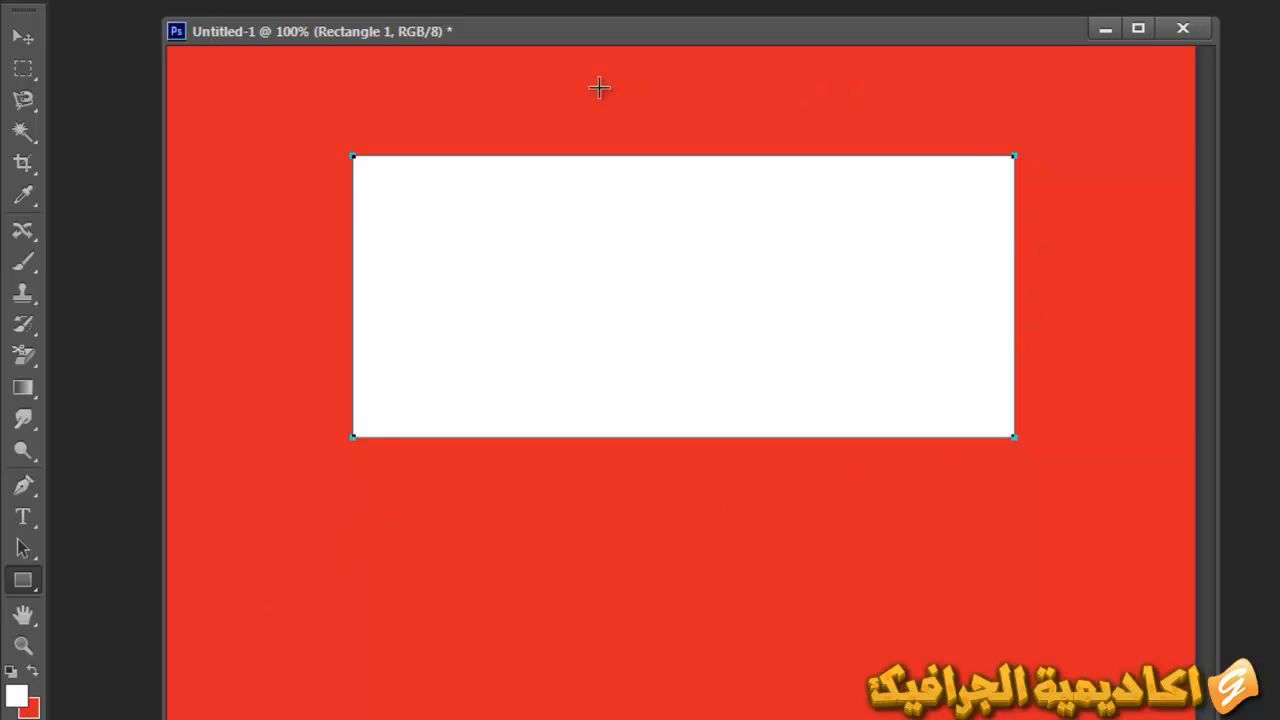
pyautogui.press('v')
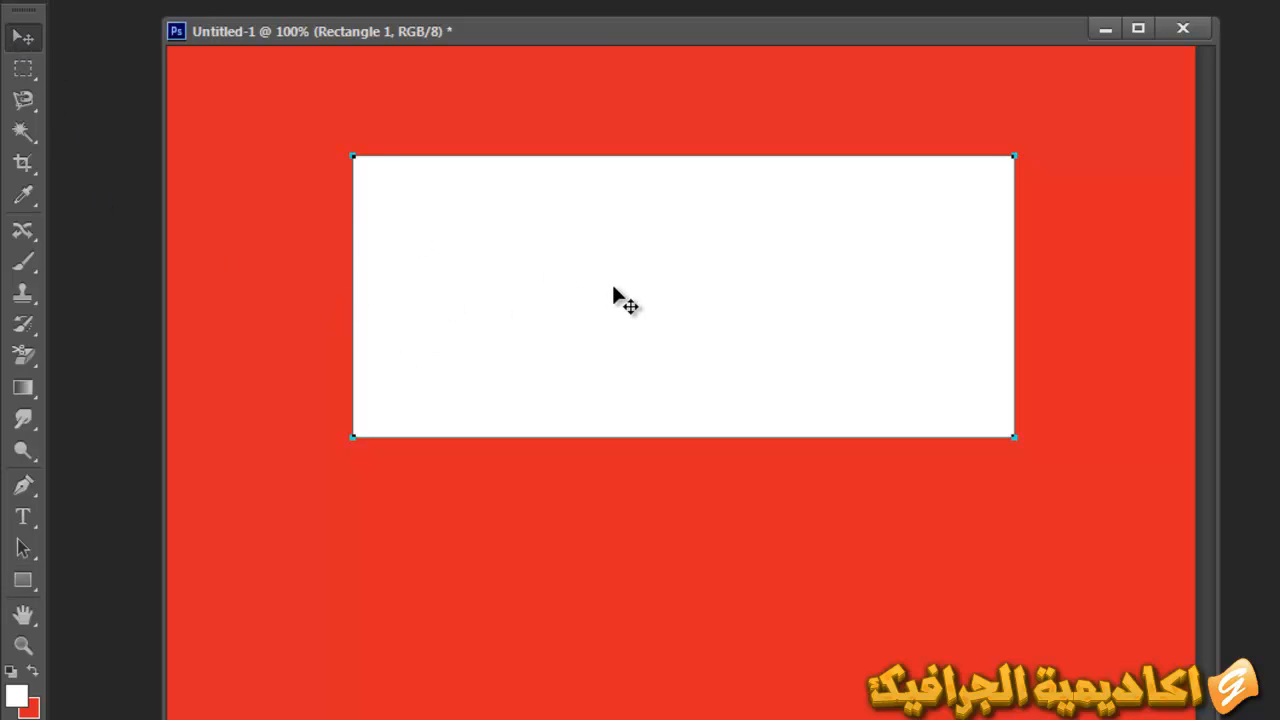
pyautogui.moveTo(614, 294); pyautogui.dragTo(650, 288)
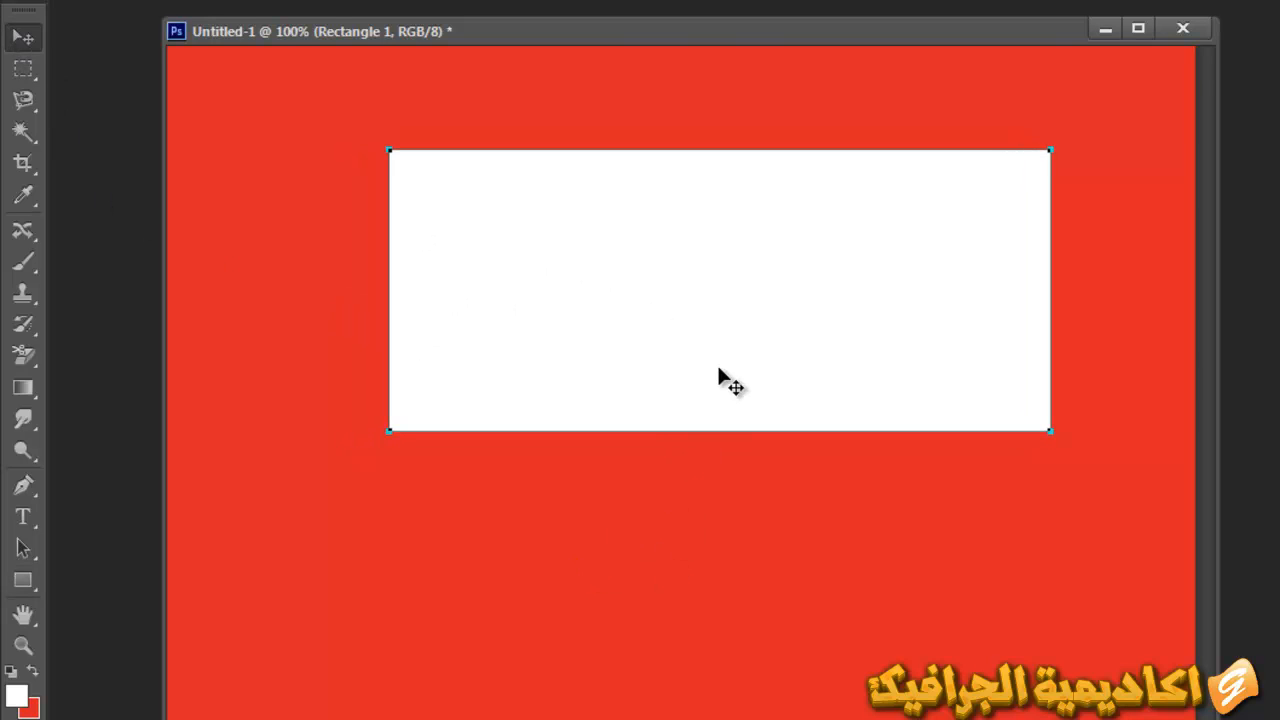
pyautogui.moveTo(731, 380); pyautogui.dragTo(698, 370)
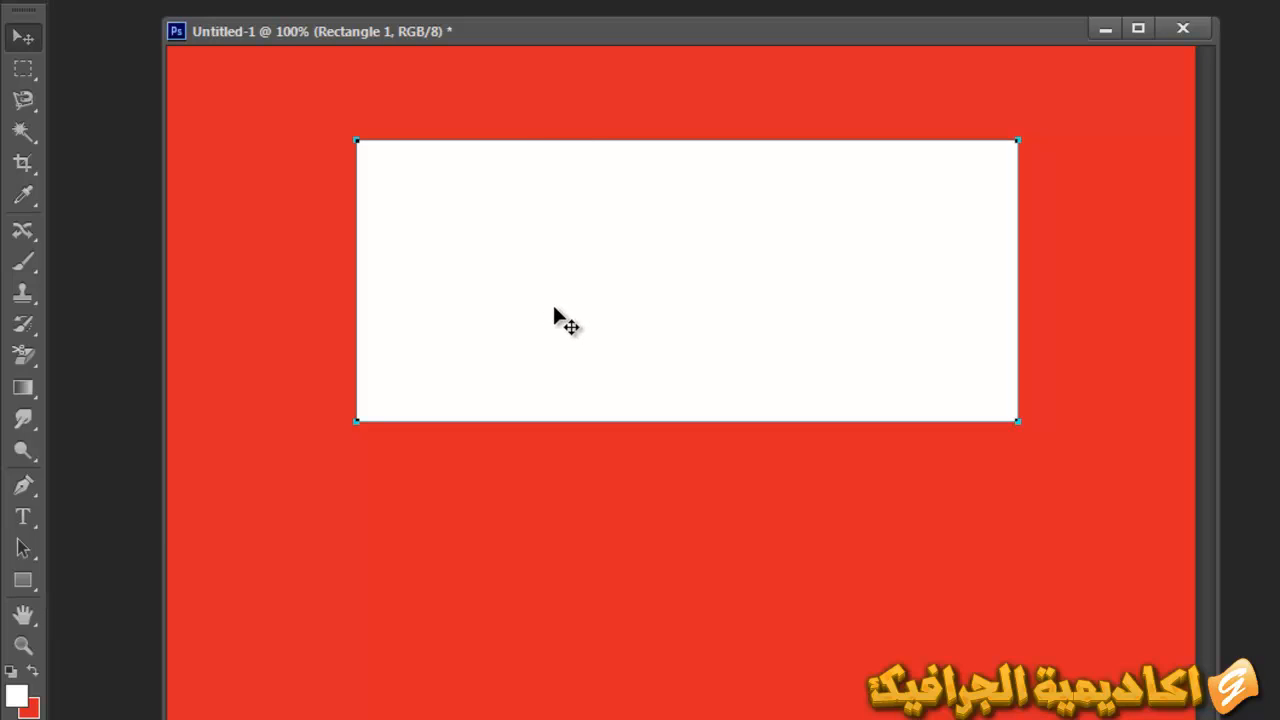
pyautogui.press('Delete')
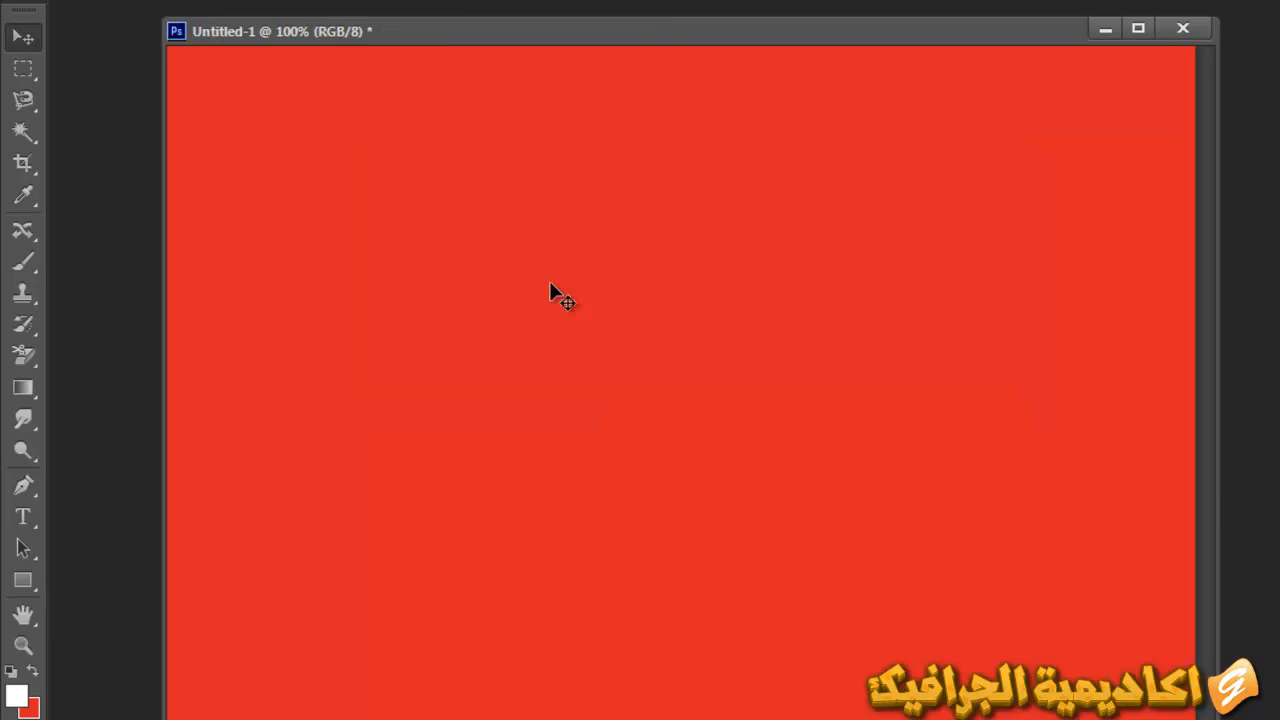
# Draw a white rectangle about 604 × 265 px on the canvas, and move it up and to the left
pyautogui.click(23, 580)
pyautogui.moveTo(371, 237); pyautogui.dragTo(828, 476)
pyautogui.moveTo(890, 522)
pyautogui.mouseDown()
pyautogui.moveTo(1089, 531)
pyautogui.moveTo(1146, 506)
pyautogui.moveTo(1100, 556)
pyautogui.mouseUp()
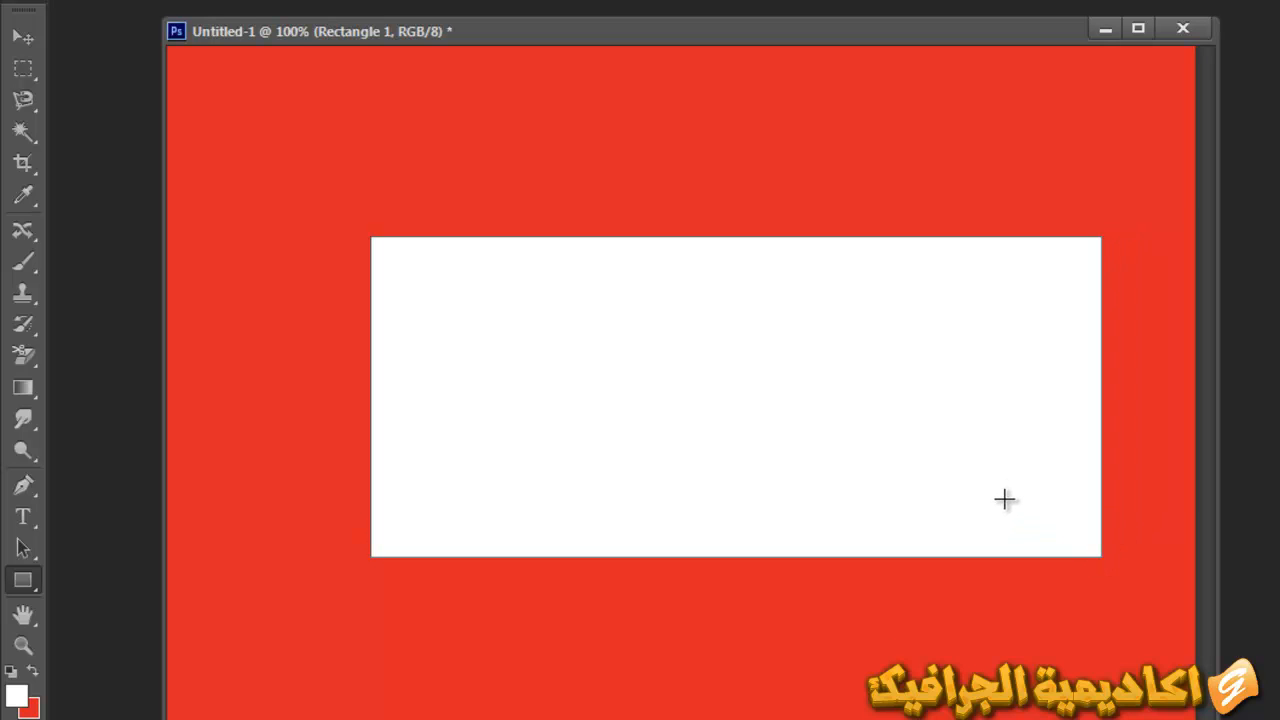
pyautogui.press('v')
pyautogui.moveTo(963, 479); pyautogui.dragTo(880, 405)
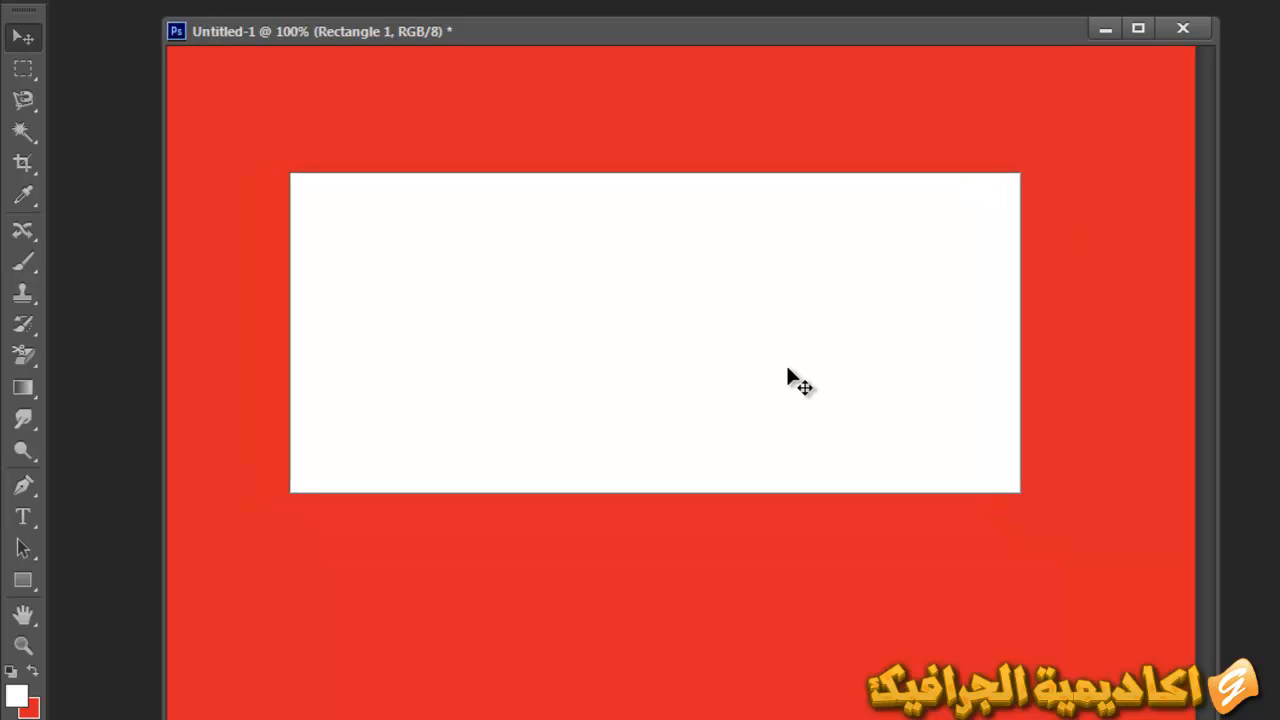
pyautogui.moveTo(788, 367); pyautogui.dragTo(808, 367)
pyautogui.press('Up')
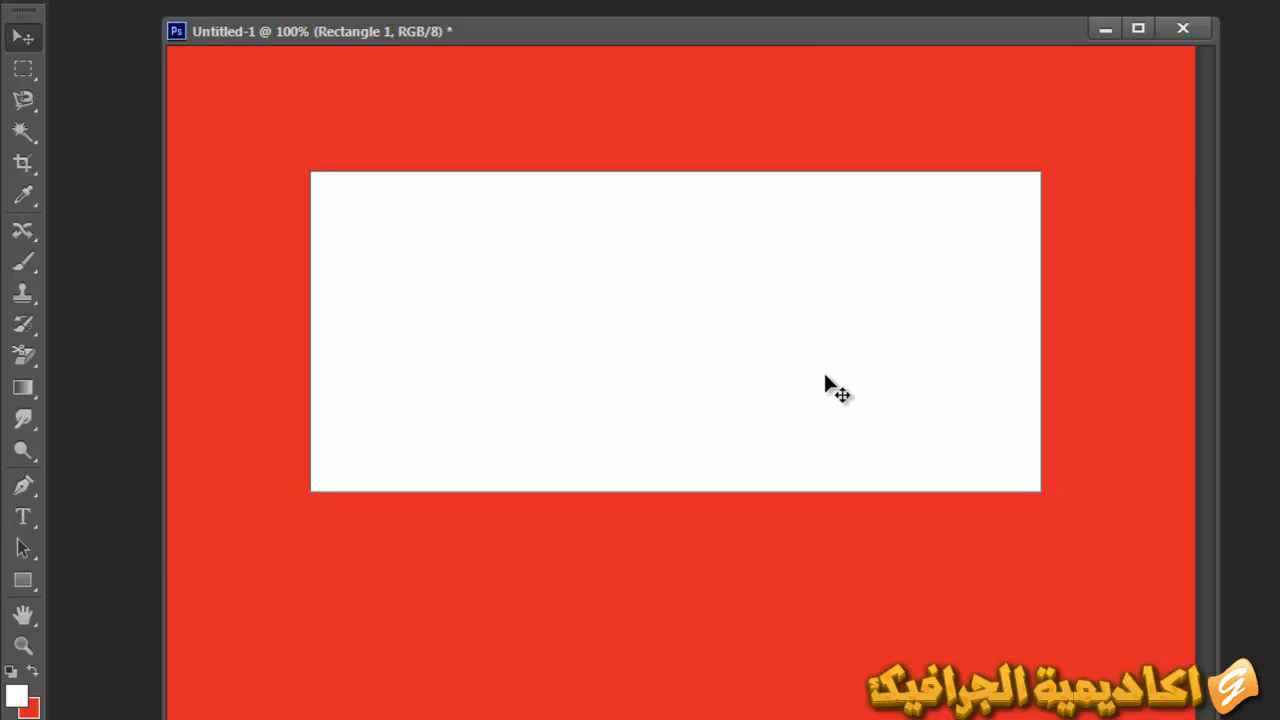
# Subtract a small narrow rectangle across the white rectangle's upper edge with the Rectangle tool, and undo the cut
pyautogui.click(22, 586)
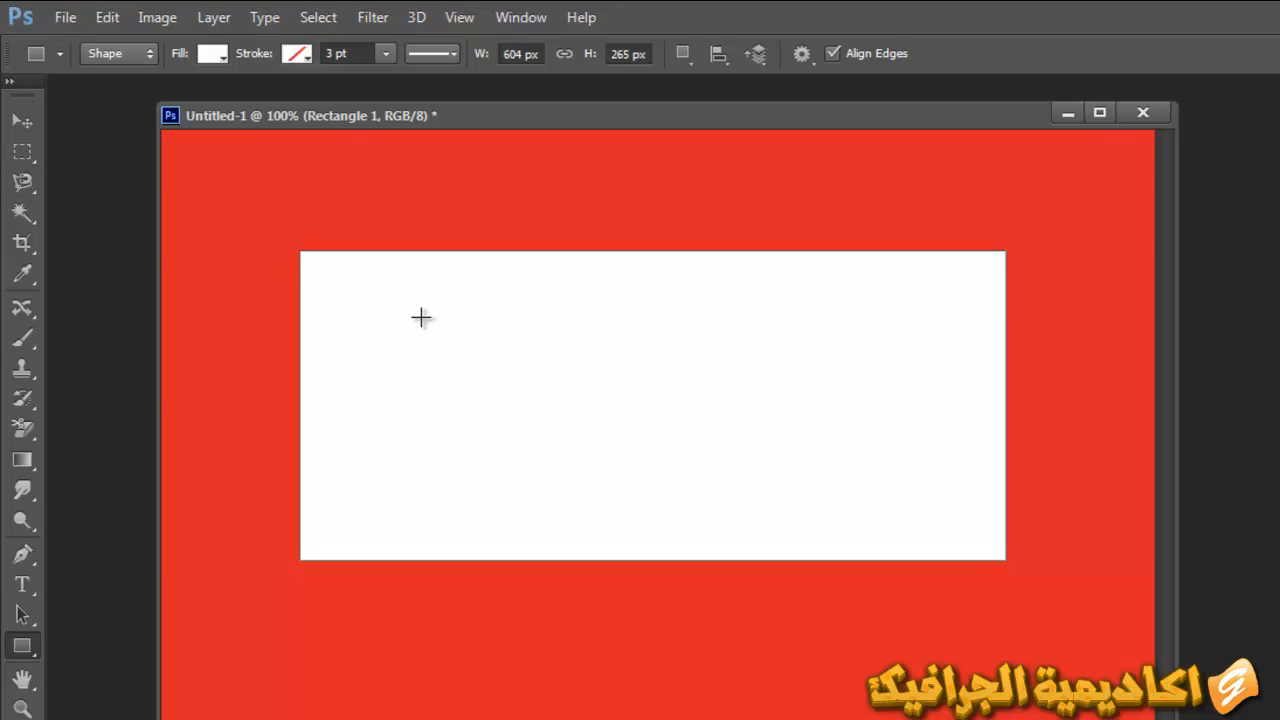
pyautogui.press('alt')
pyautogui.moveTo(819, 291); pyautogui.dragTo(846, 344)
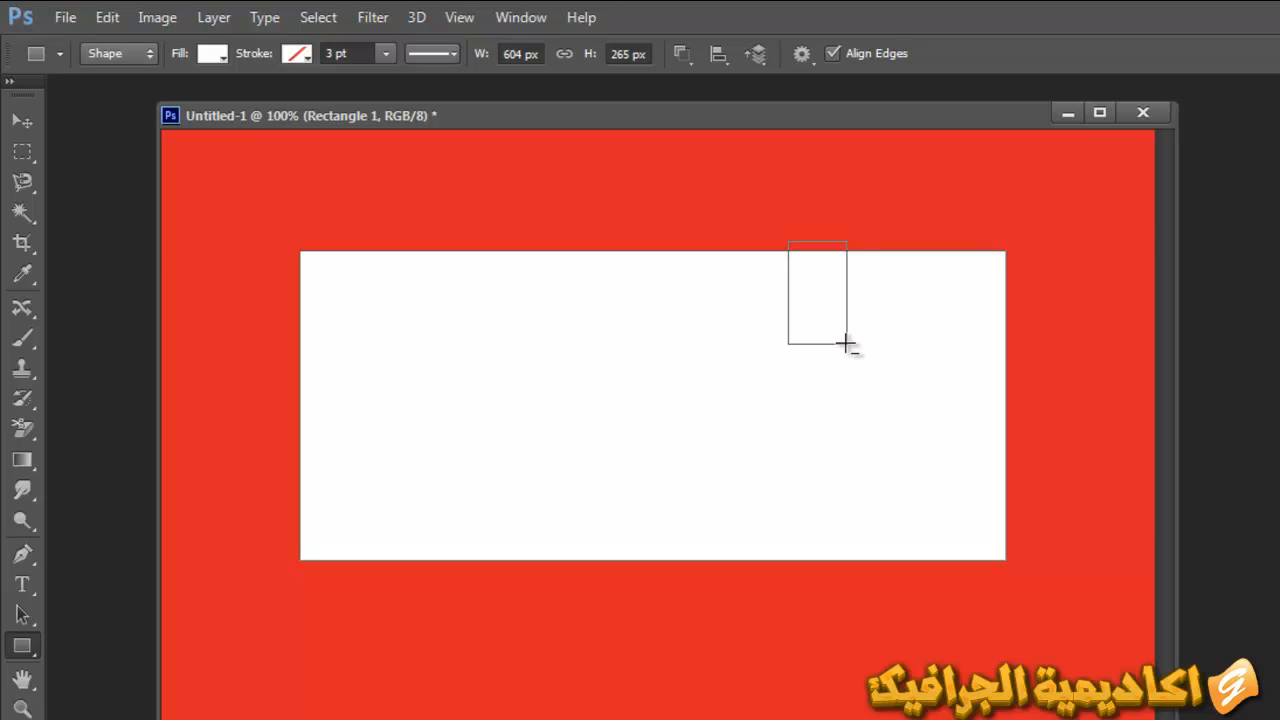
pyautogui.moveTo(846, 344); pyautogui.dragTo(846, 348)
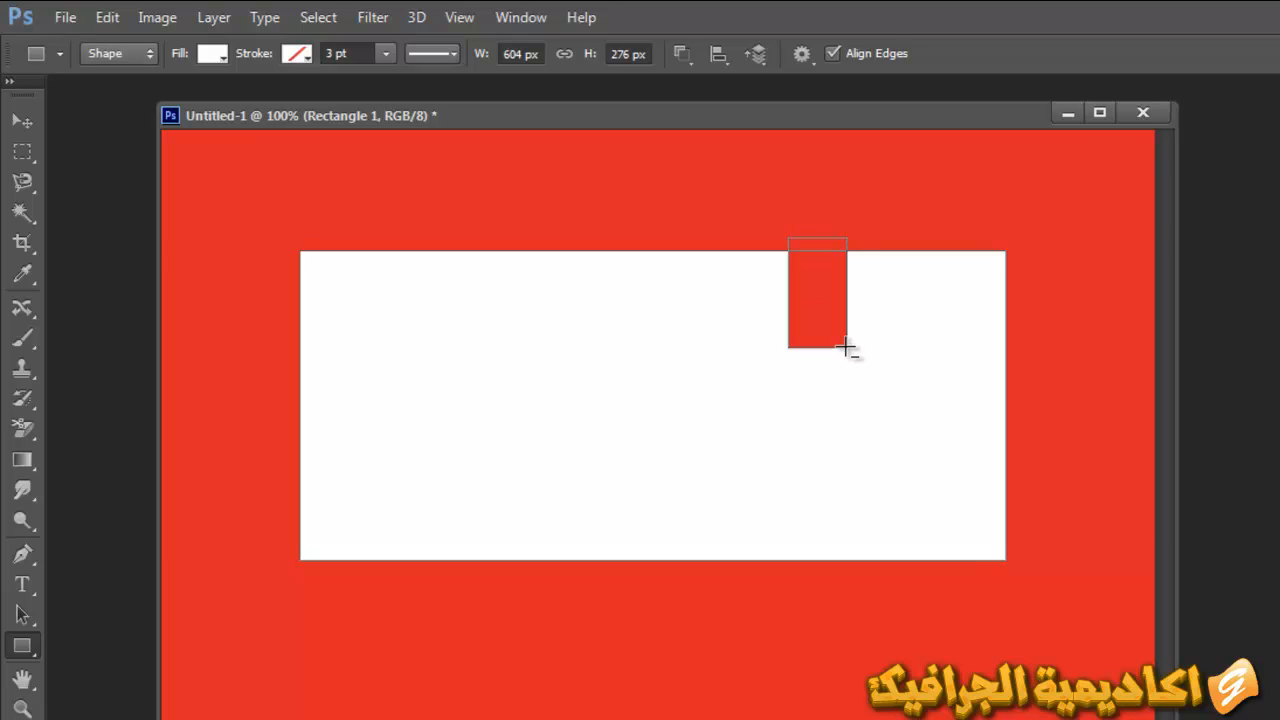
pyautogui.hotkey('ctrl', 'z')
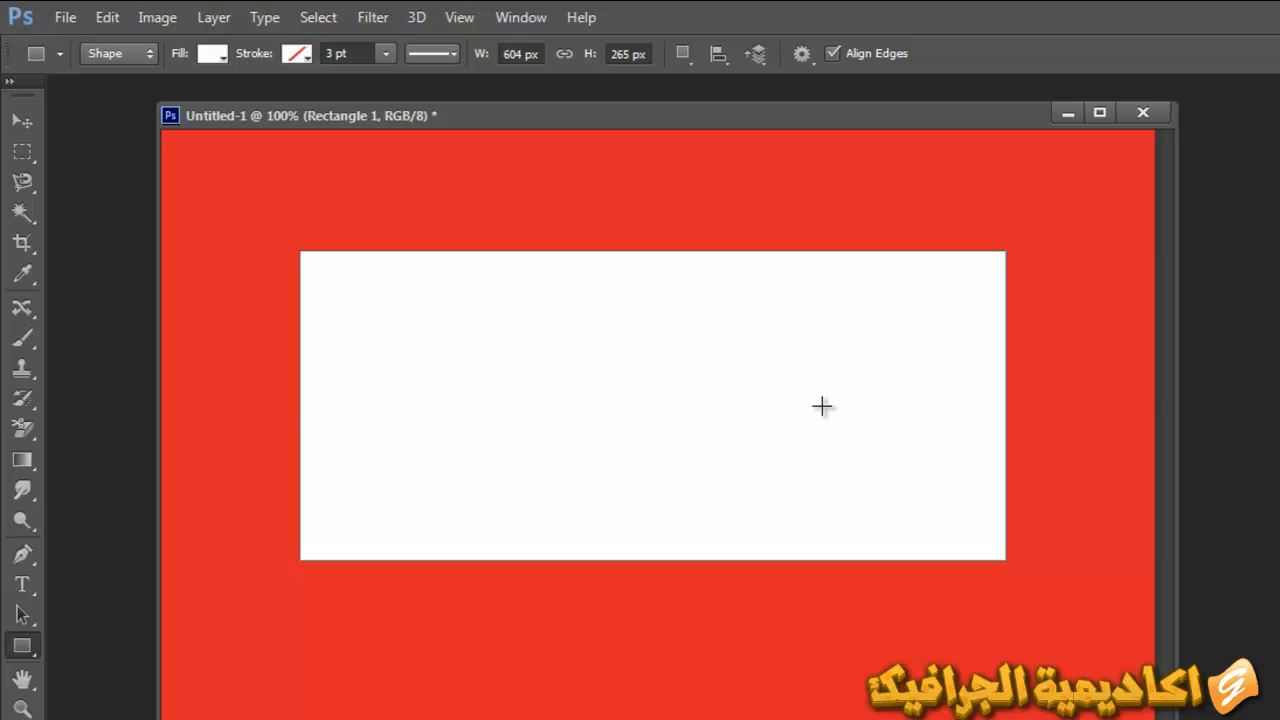
# Subtract a tall narrow rectangle from the white shape's right part, add a small square over its lower end, and shift the combined shape slightly
pyautogui.moveTo(815, 426); pyautogui.dragTo(856, 348)
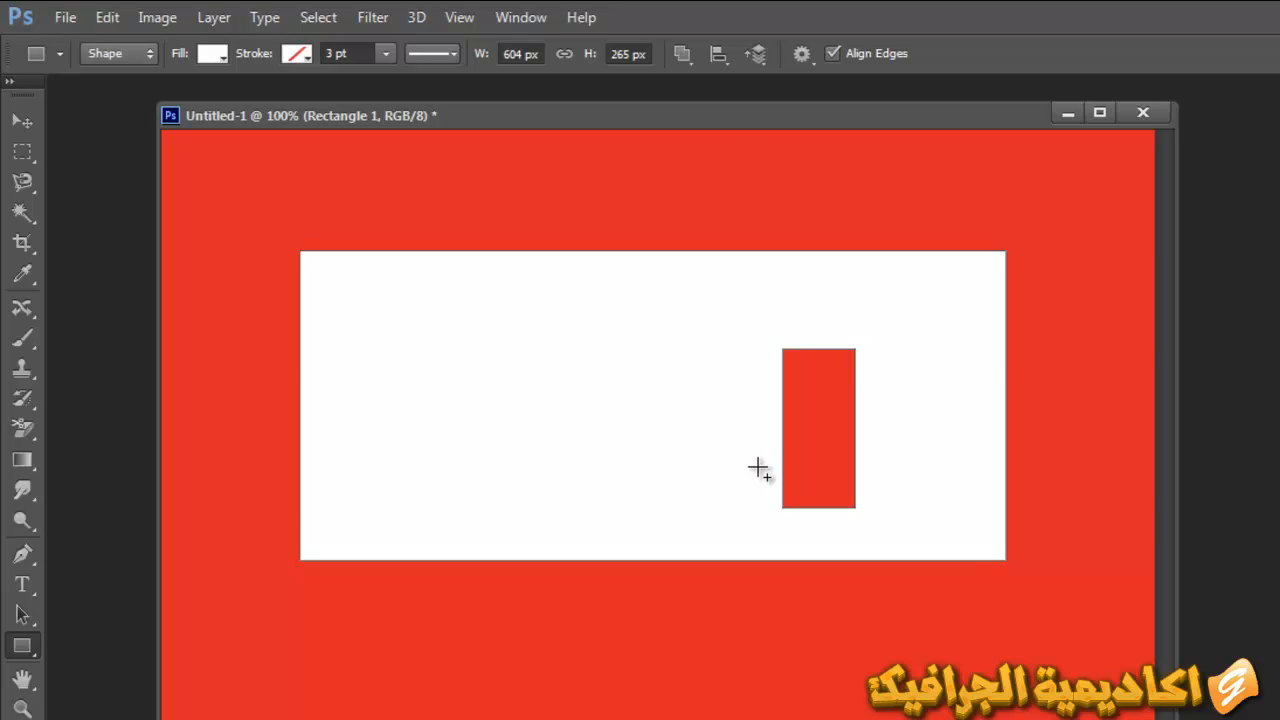
pyautogui.moveTo(845, 470); pyautogui.dragTo(940, 556)
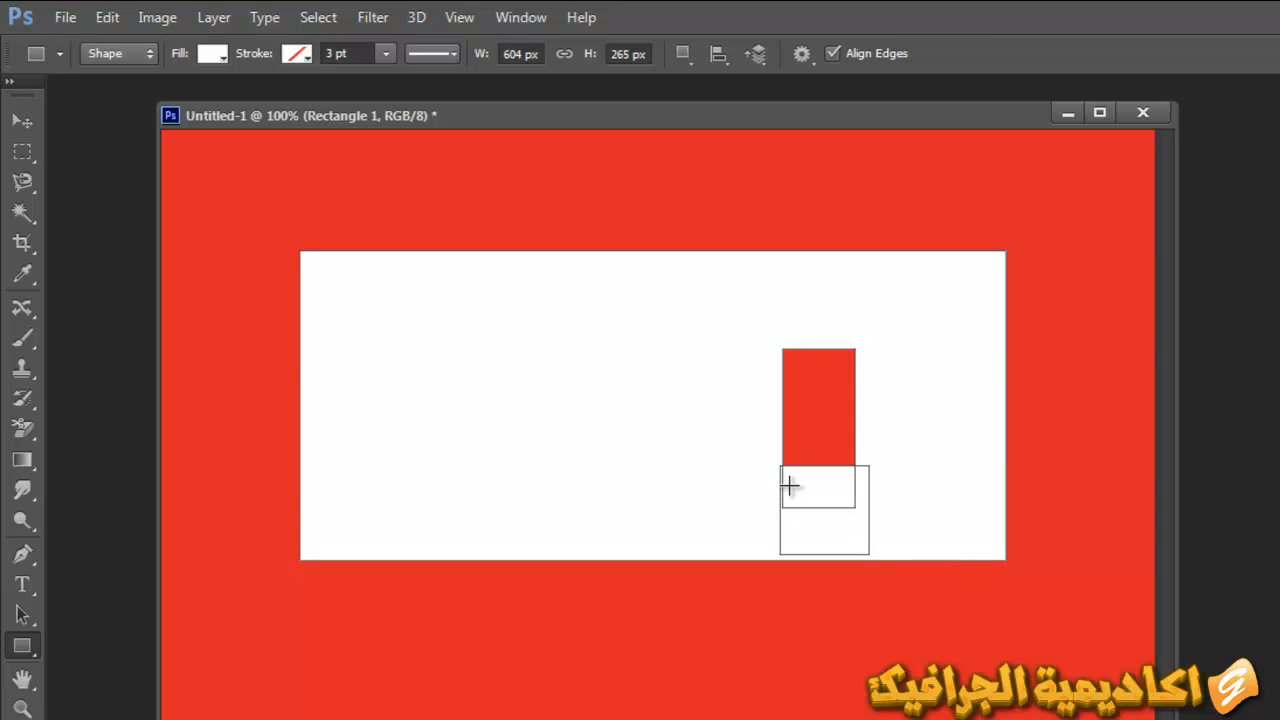
pyautogui.press('v')
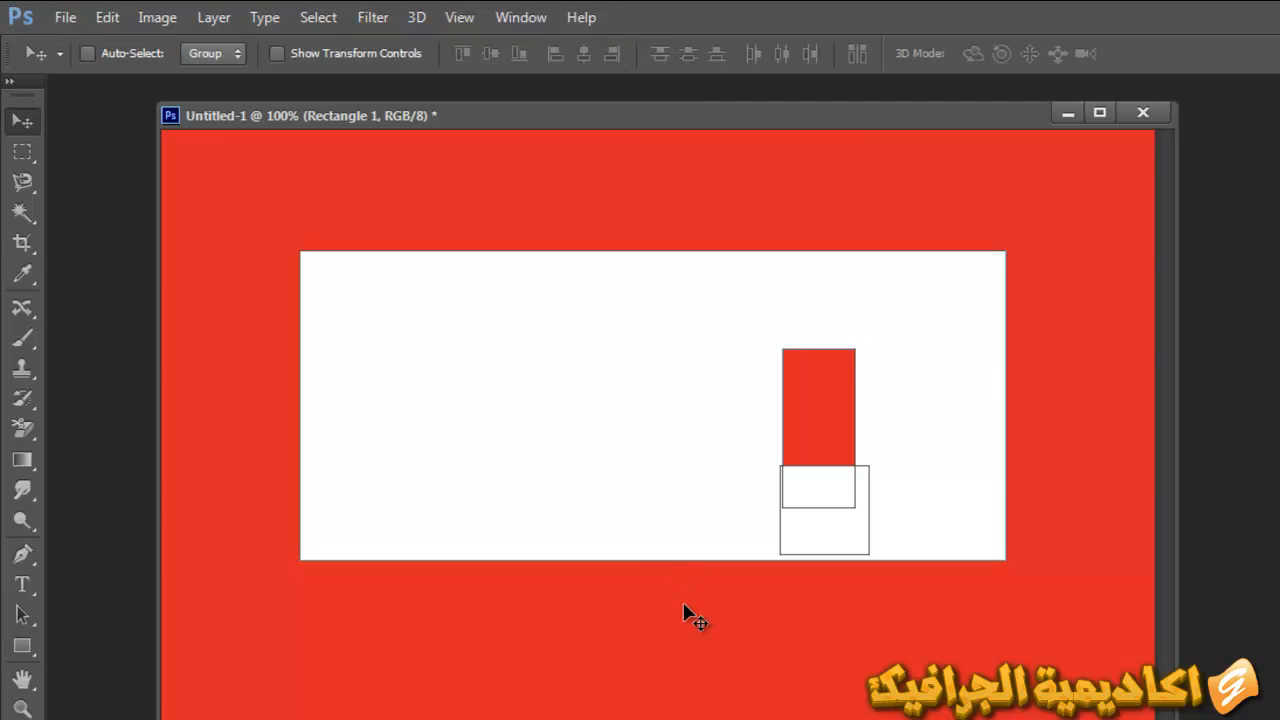
pyautogui.moveTo(648, 428)
pyautogui.mouseDown()
pyautogui.moveTo(588, 383)
pyautogui.moveTo(643, 420)
pyautogui.mouseUp()
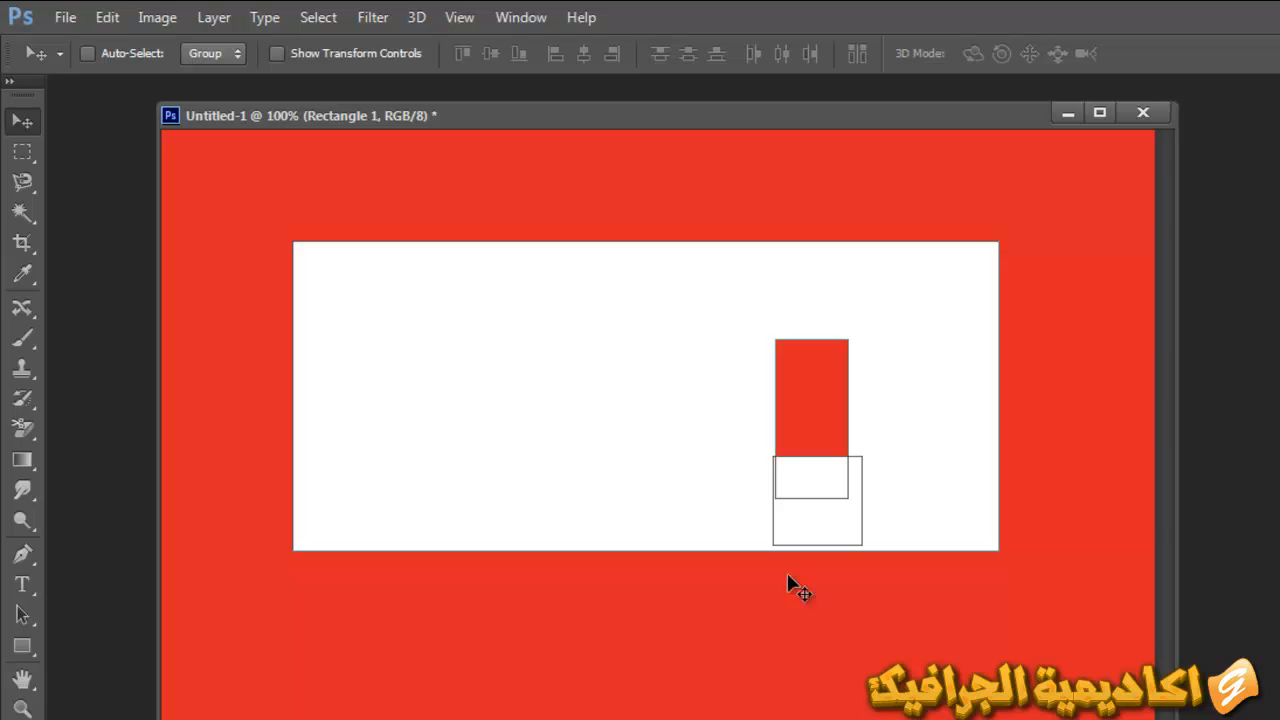
# View the Rectangle tool's Shape, Path and Pixels drawing modes, keep Shape, and delete the combined shape's layer
pyautogui.click(22, 647)
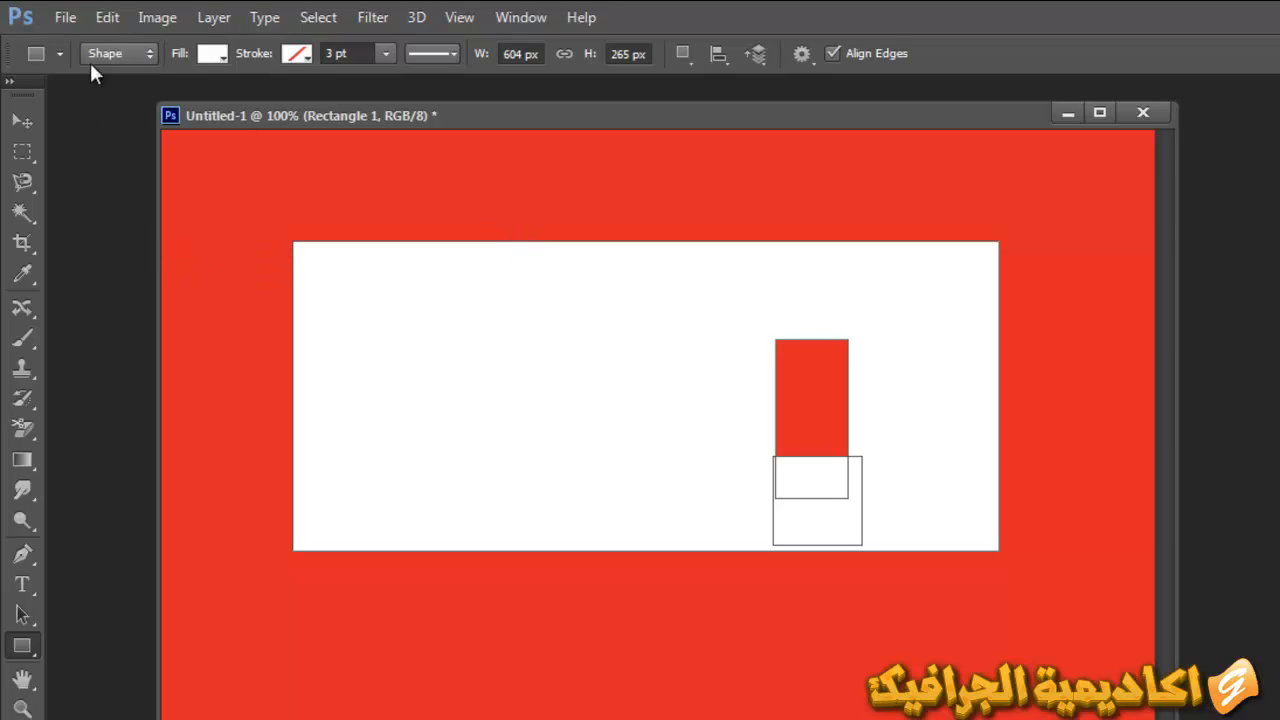
pyautogui.click(119, 53)
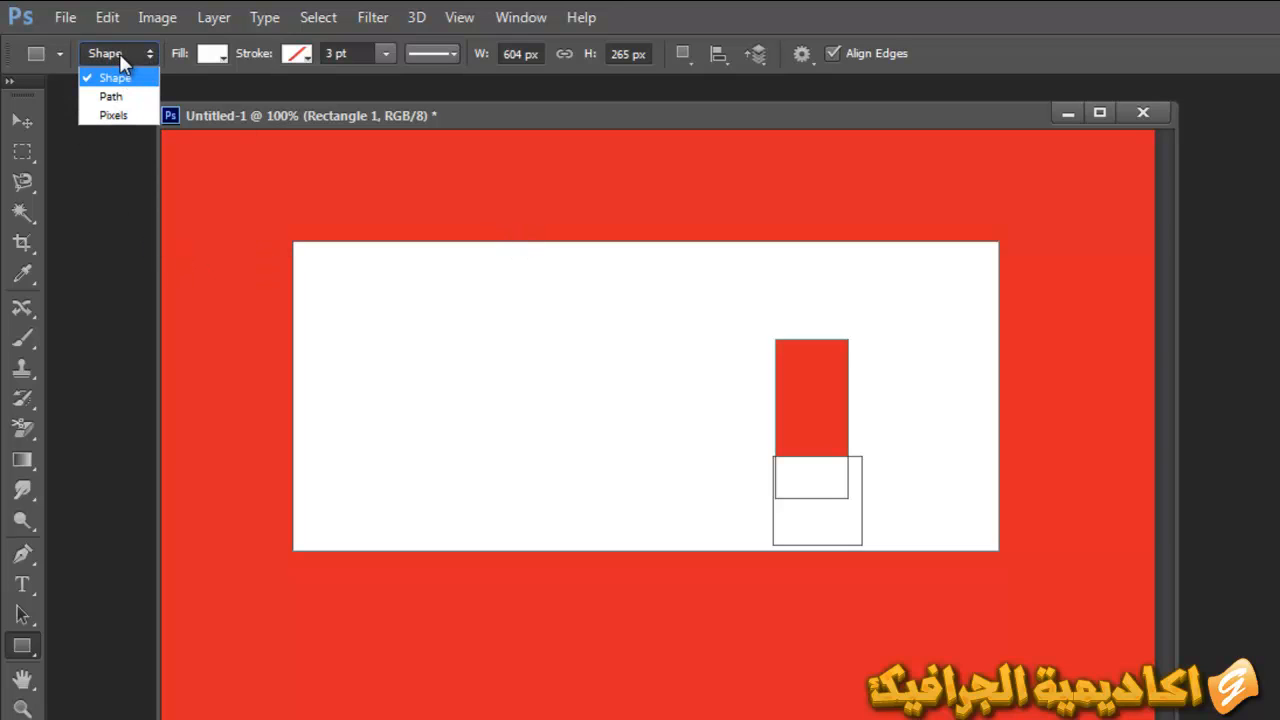
pyautogui.click(119, 53)
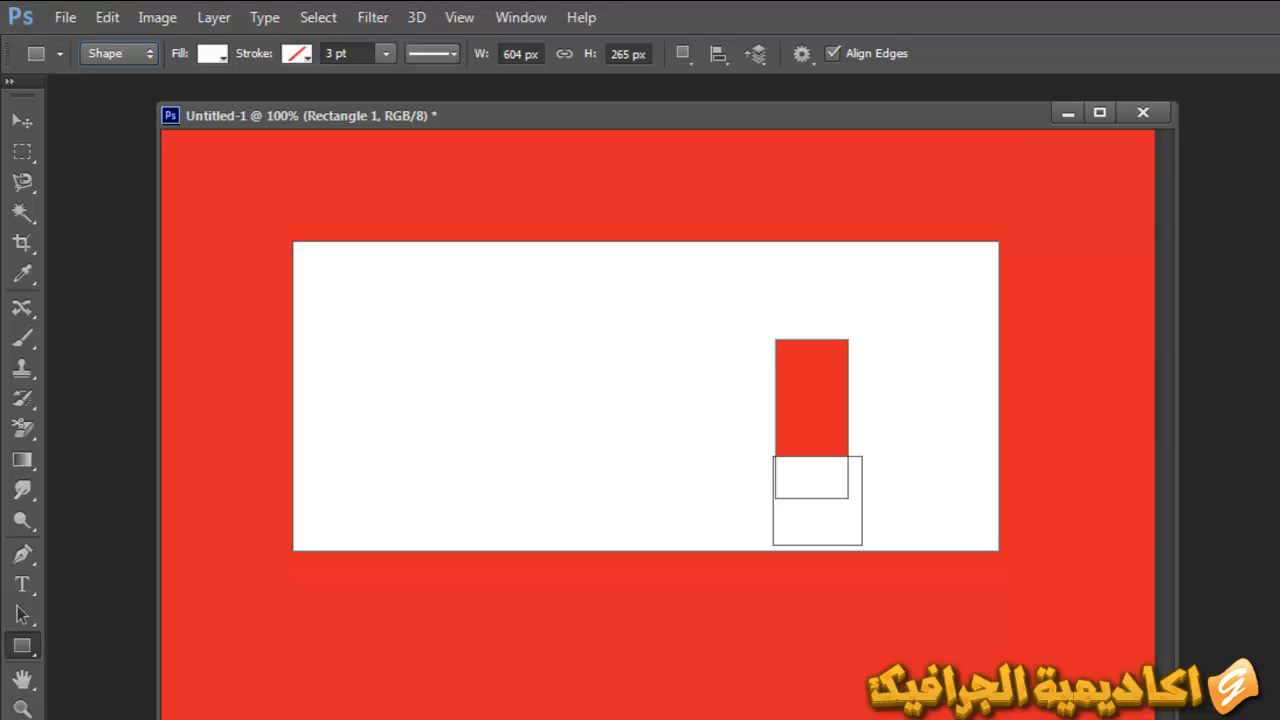
pyautogui.press('Delete')
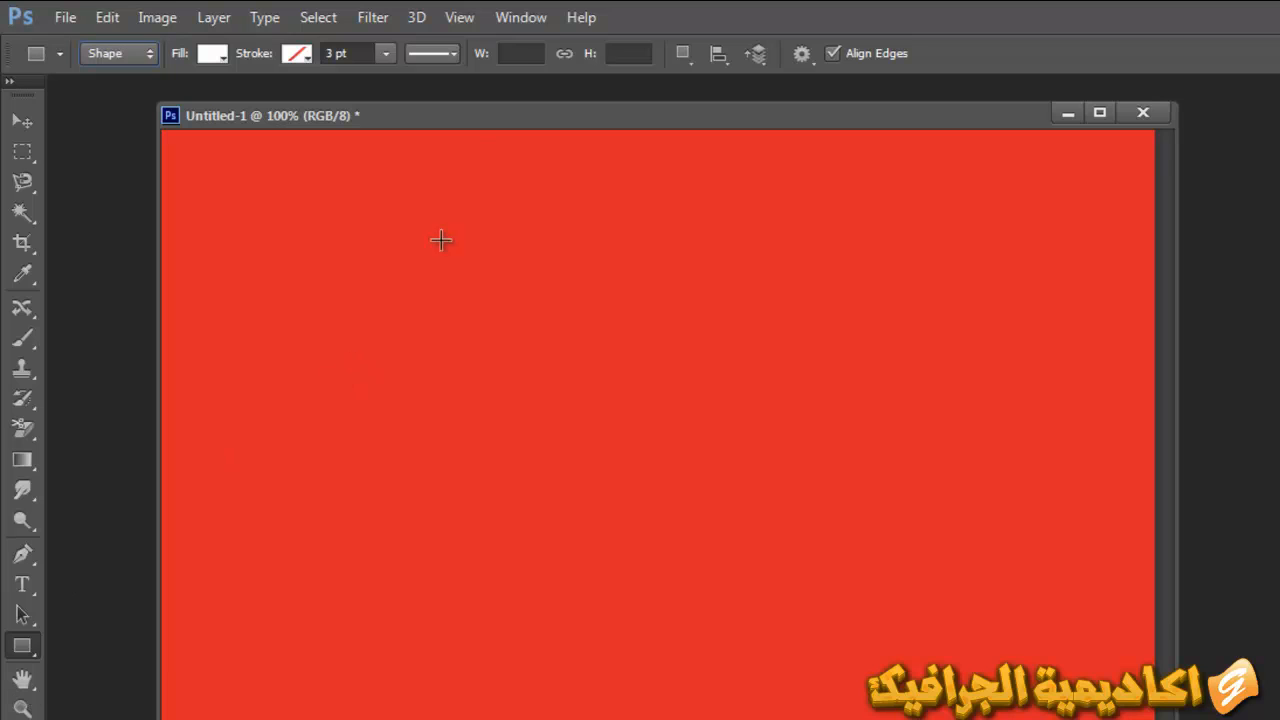
# Draw a red rectangle about 596 × 237 px on the red canvas, and move it up and to the left
pyautogui.click(22, 120)
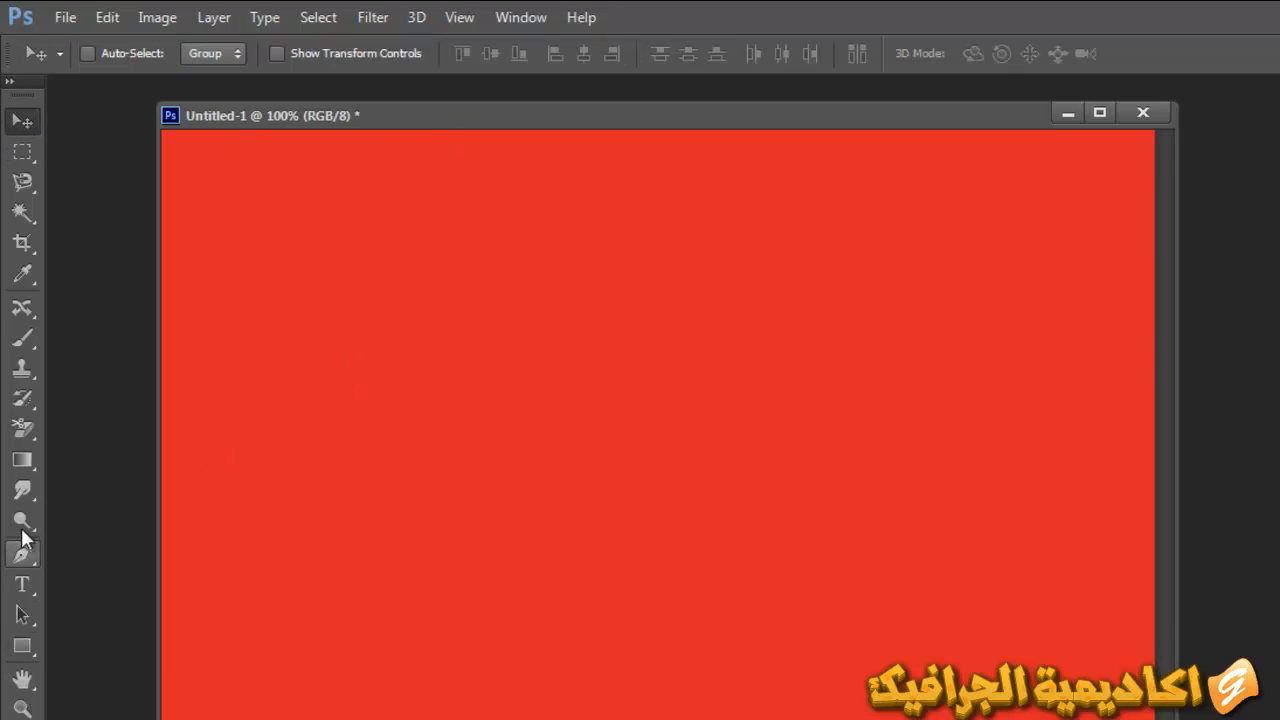
pyautogui.click(22, 646)
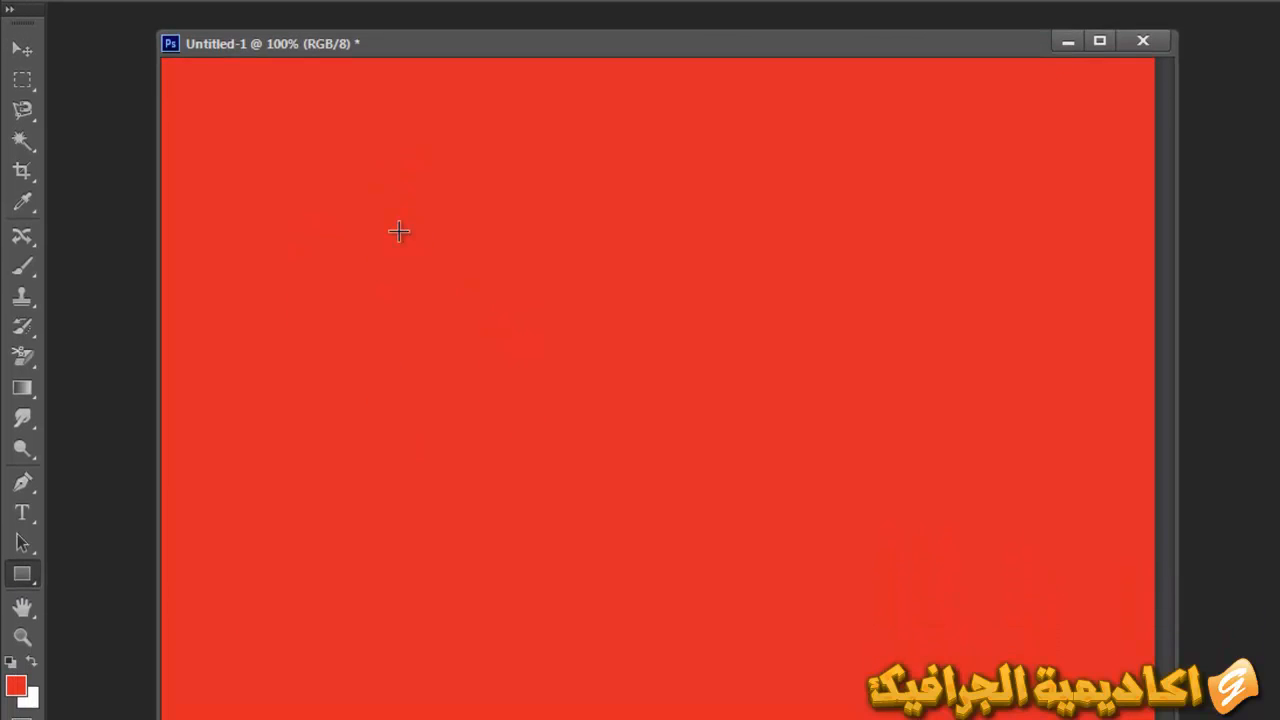
pyautogui.moveTo(377, 299); pyautogui.dragTo(652, 388)
pyautogui.moveTo(687, 317); pyautogui.dragTo(1073, 495)
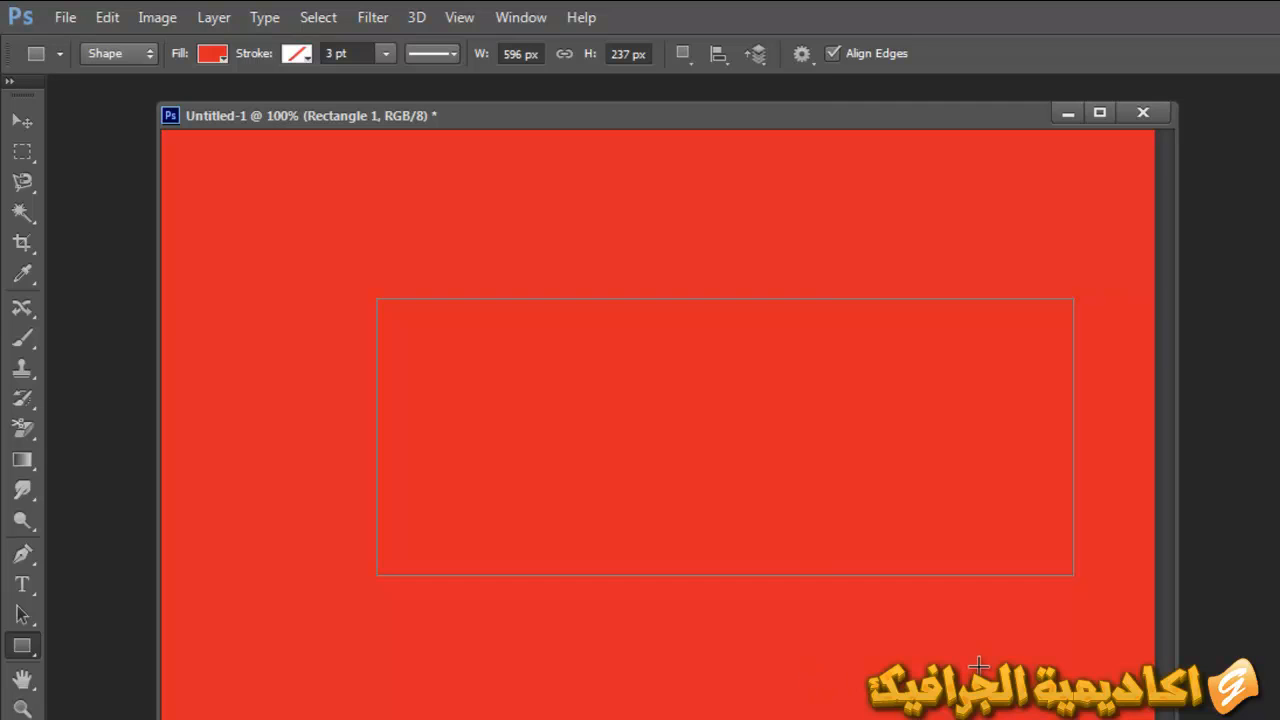
pyautogui.press('v')
pyautogui.moveTo(909, 514); pyautogui.dragTo(823, 471)
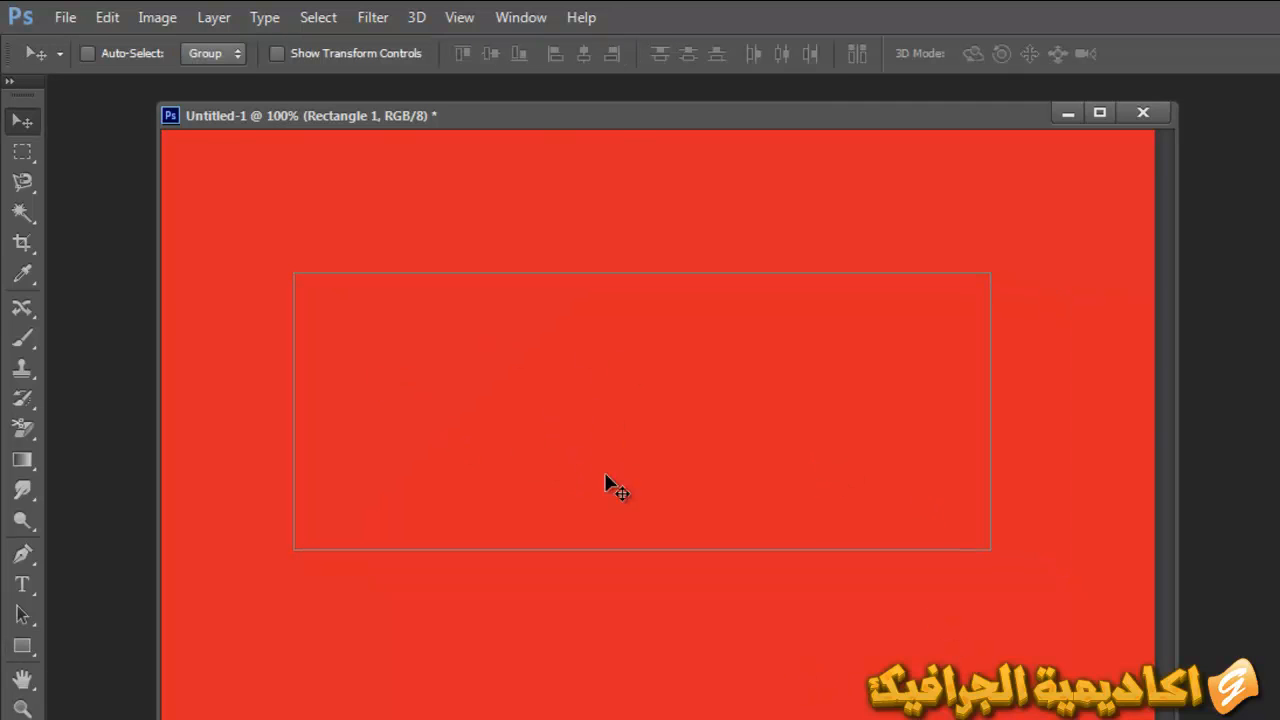
# Set the rectangle's fill to white, remove the fill, and restore the solid white fill
pyautogui.click(22, 646)
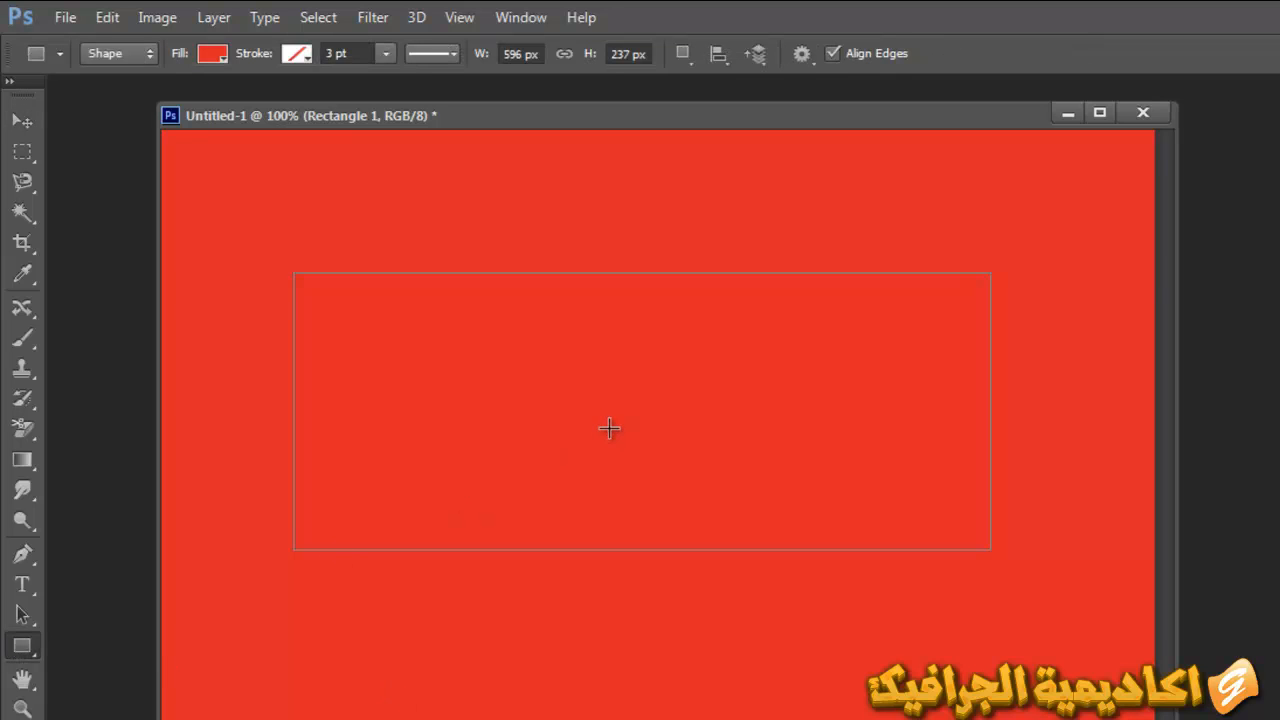
pyautogui.click(218, 56)
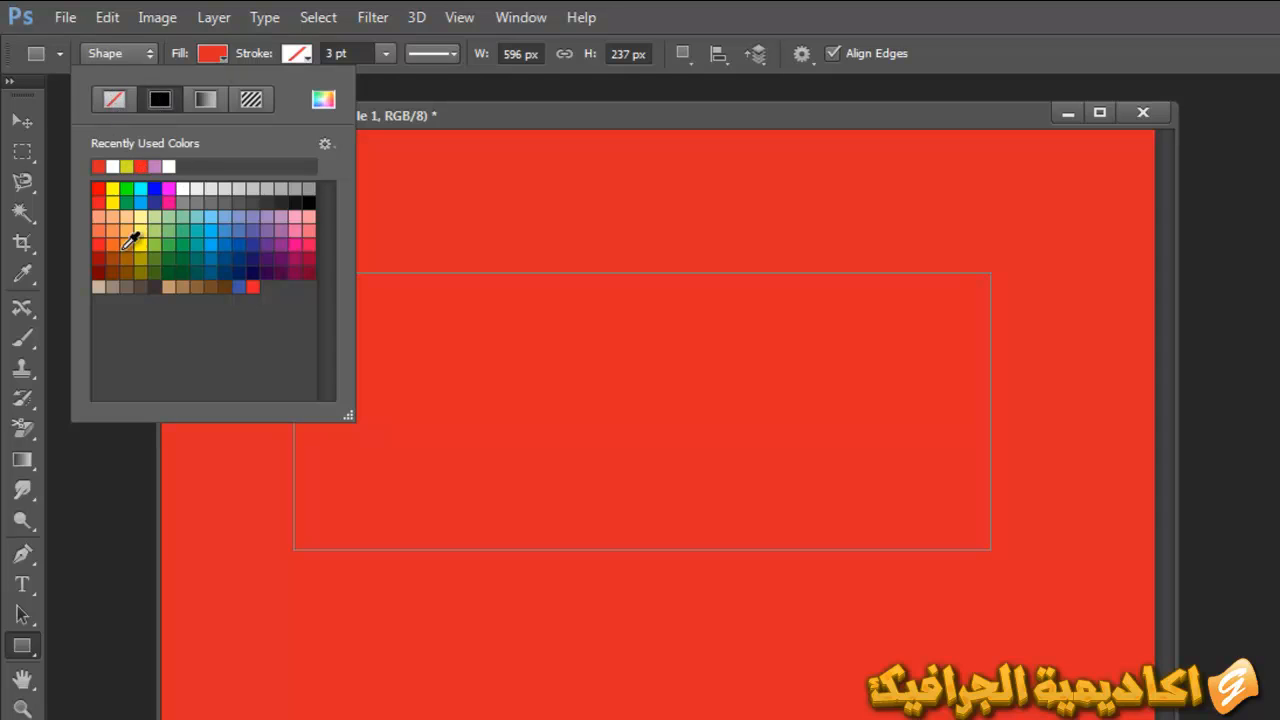
pyautogui.click(168, 166)
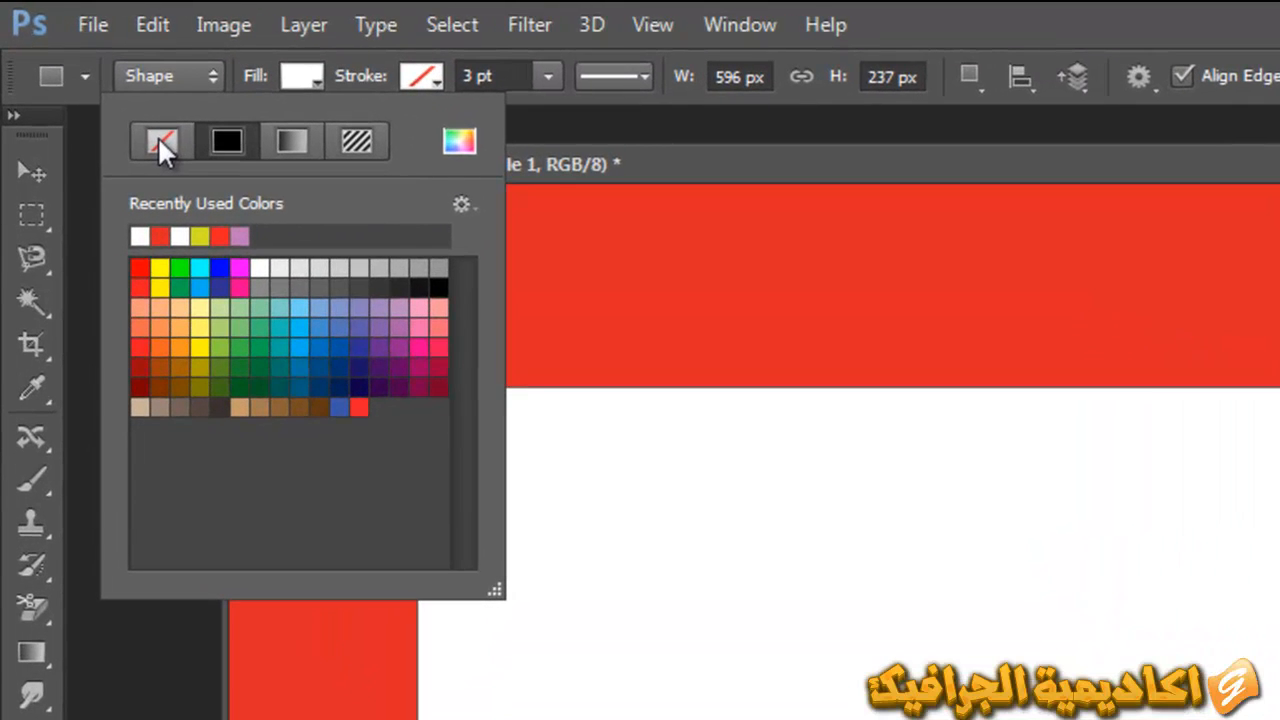
pyautogui.click(158, 138)
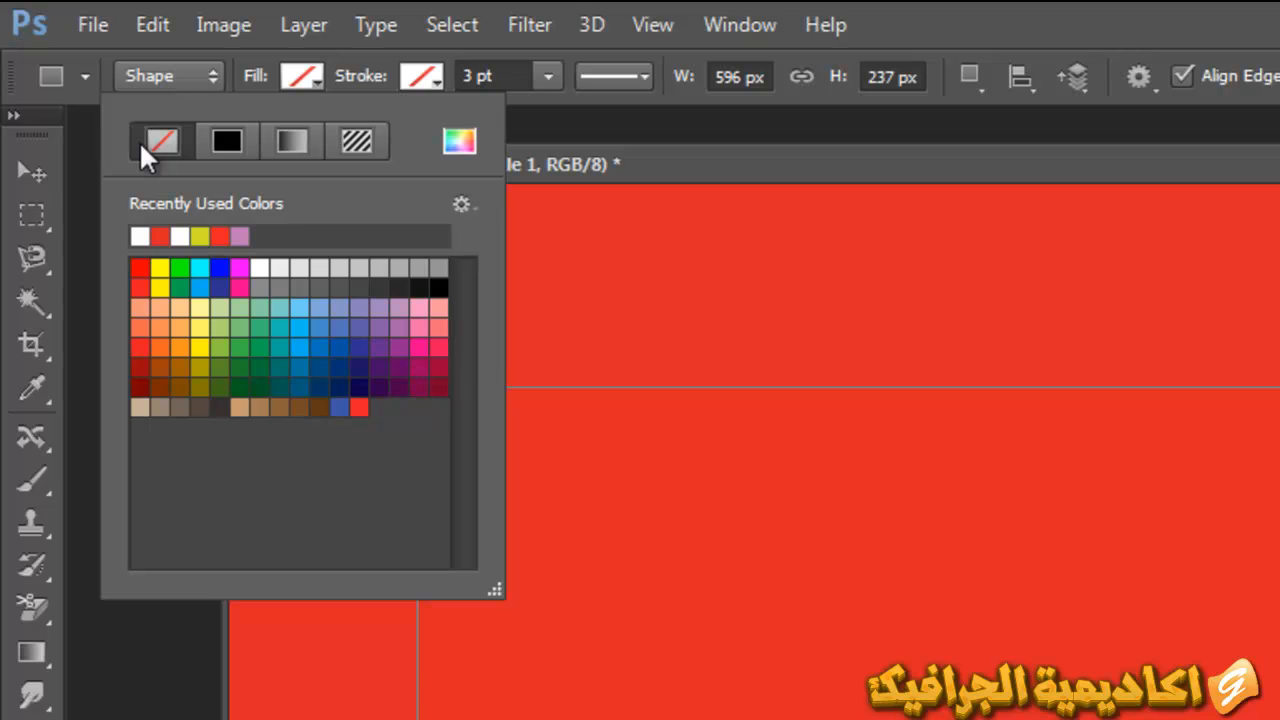
pyautogui.click(217, 137)
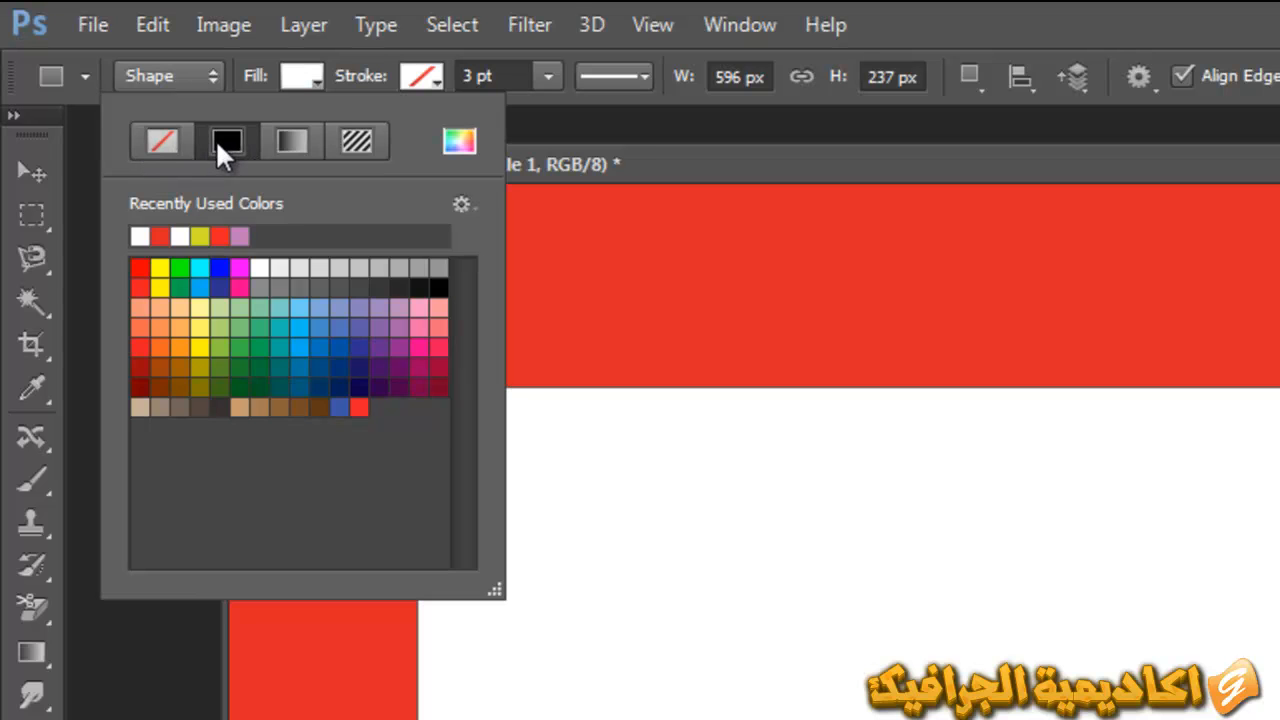
# Switch the rectangle's fill to a gradient, and try the two yellow-orange presets and the yellow-brown preset
pyautogui.click(293, 148)
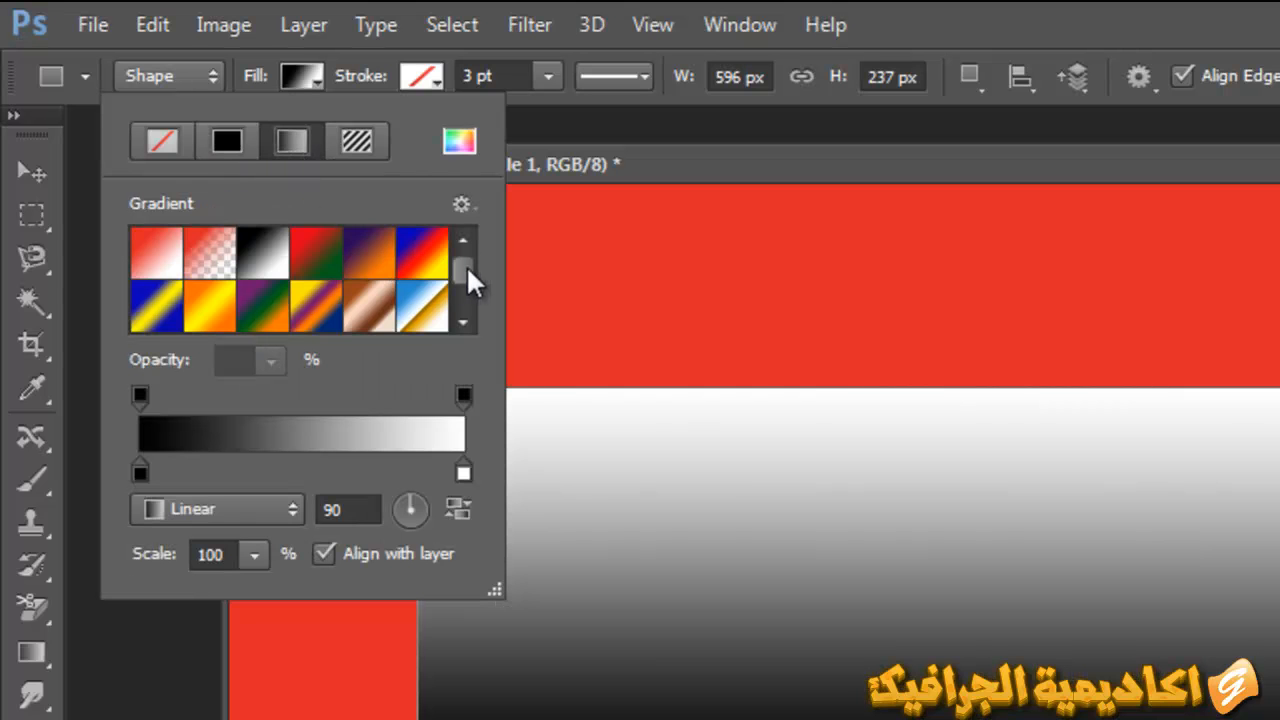
pyautogui.moveTo(456, 275); pyautogui.dragTo(466, 297)
pyautogui.click(415, 248)
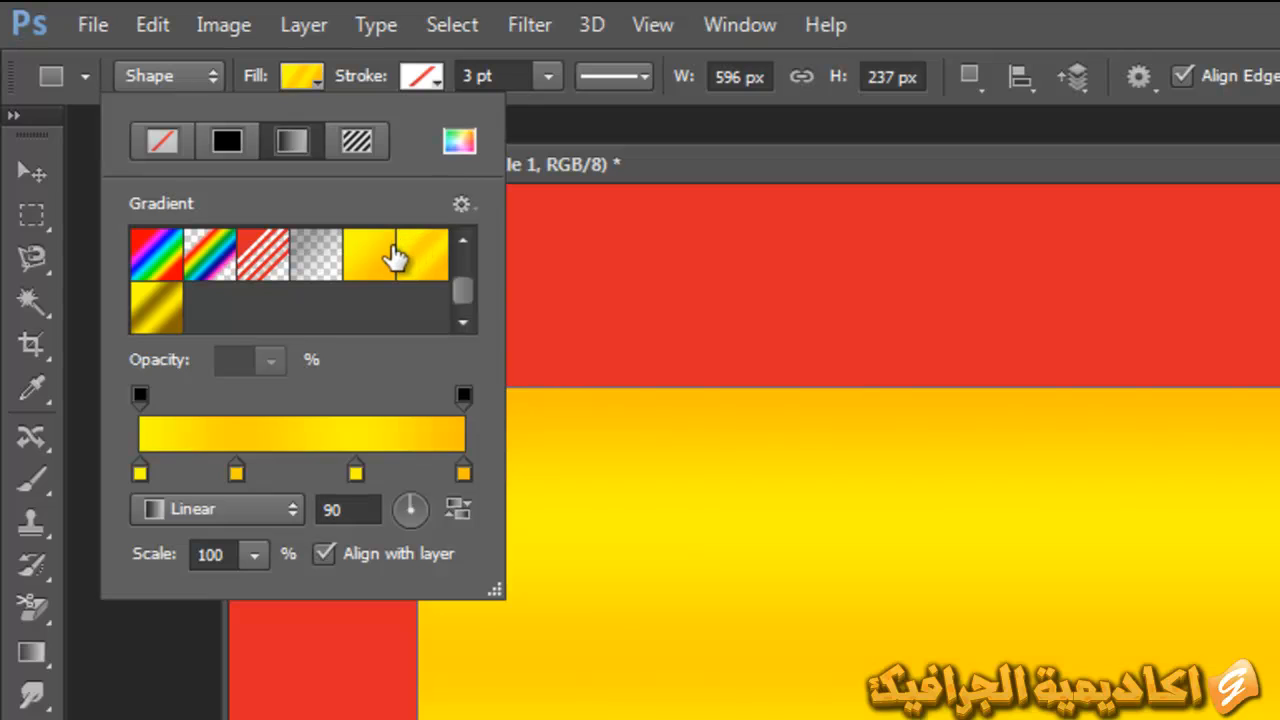
pyautogui.click(380, 266)
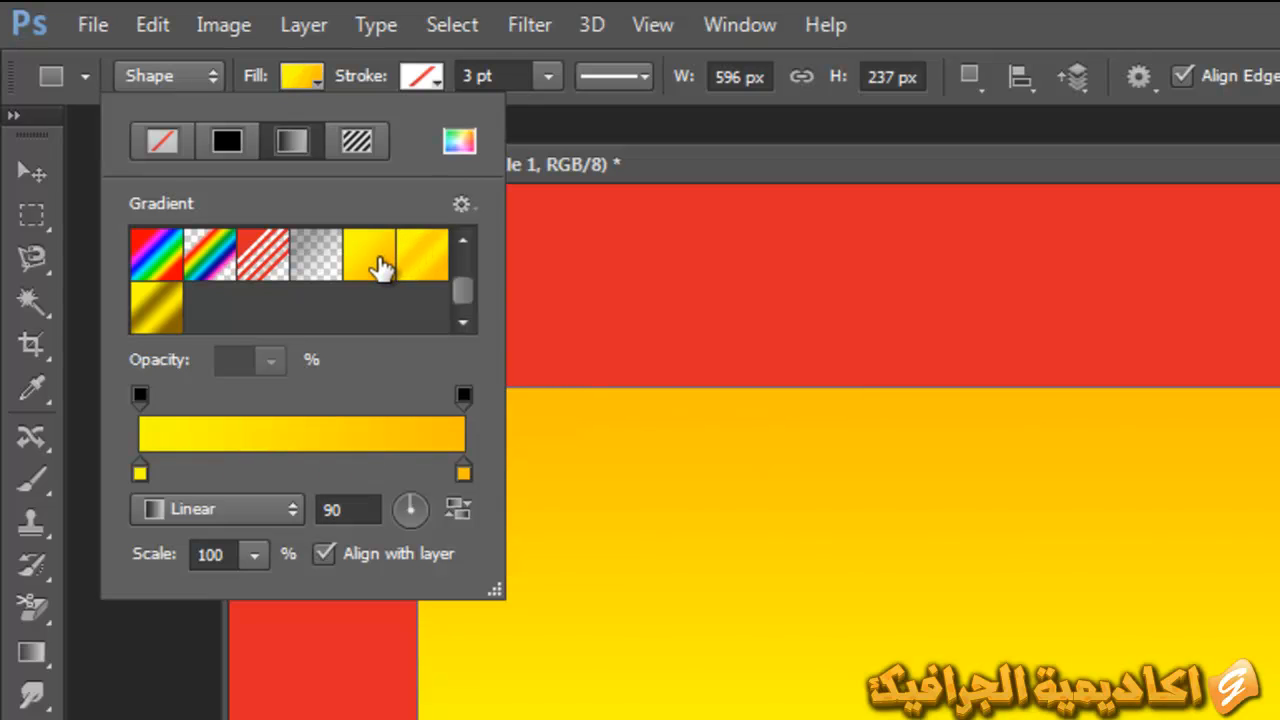
pyautogui.click(155, 328)
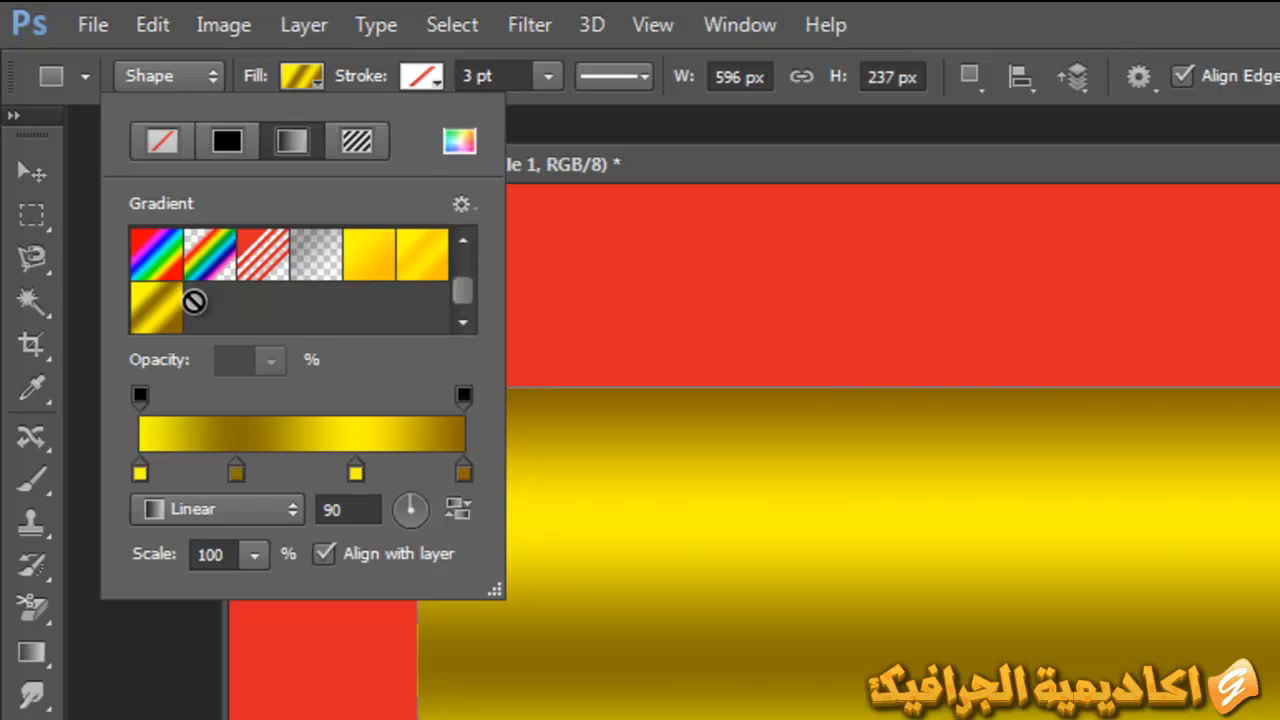
# Switch the rectangle's fill to a pattern, try several of the grayscale presets, and settle on the dark woven one
pyautogui.click(355, 141)
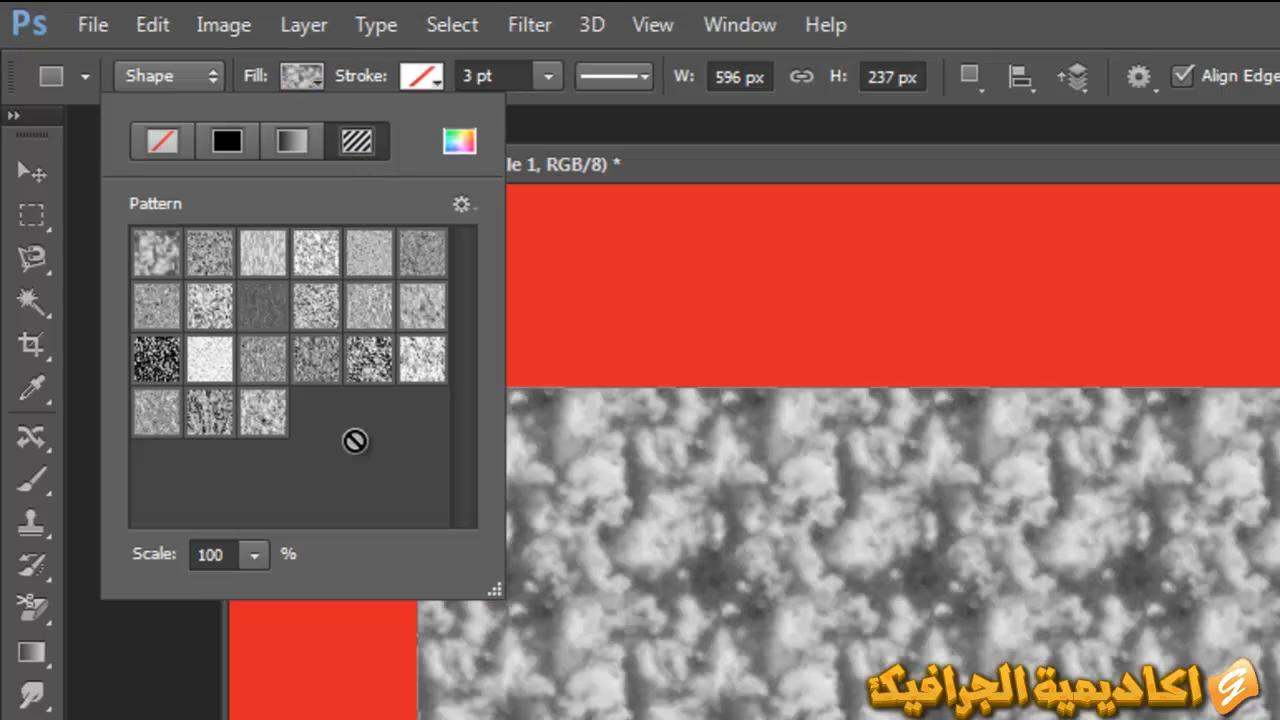
pyautogui.click(368, 358)
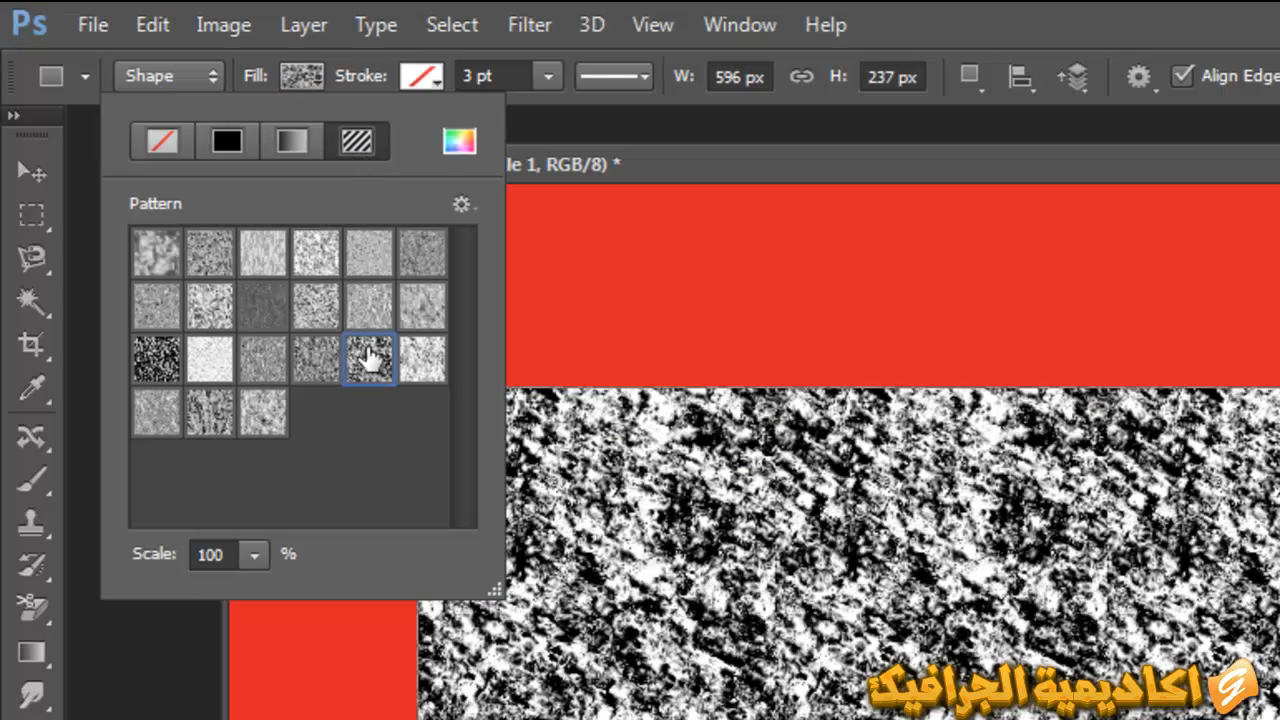
pyautogui.click(263, 412)
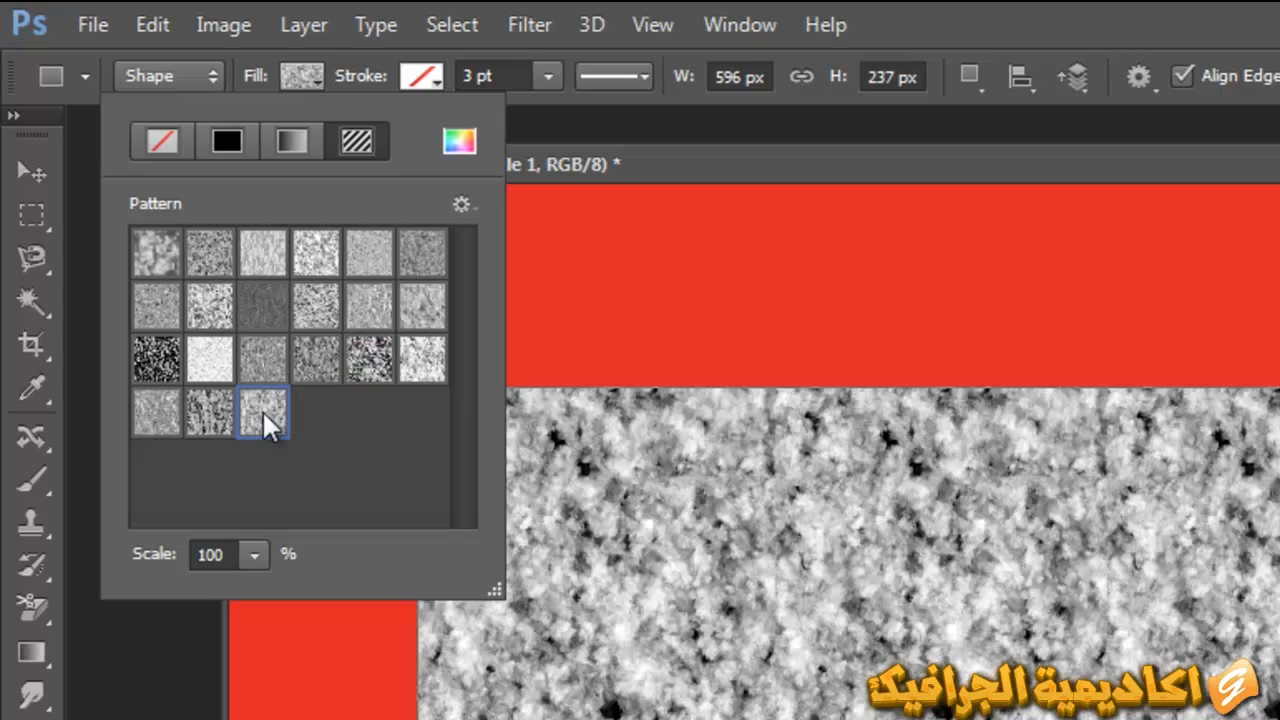
pyautogui.click(461, 204)
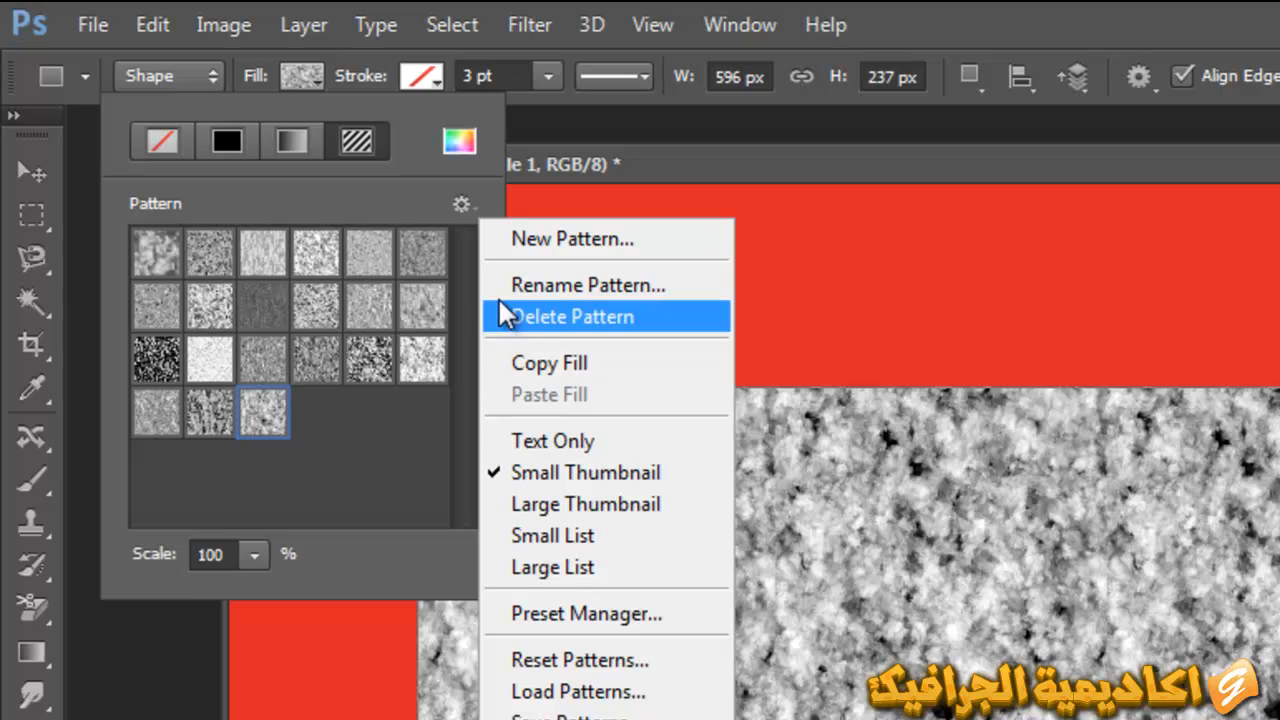
pyautogui.click(428, 230)
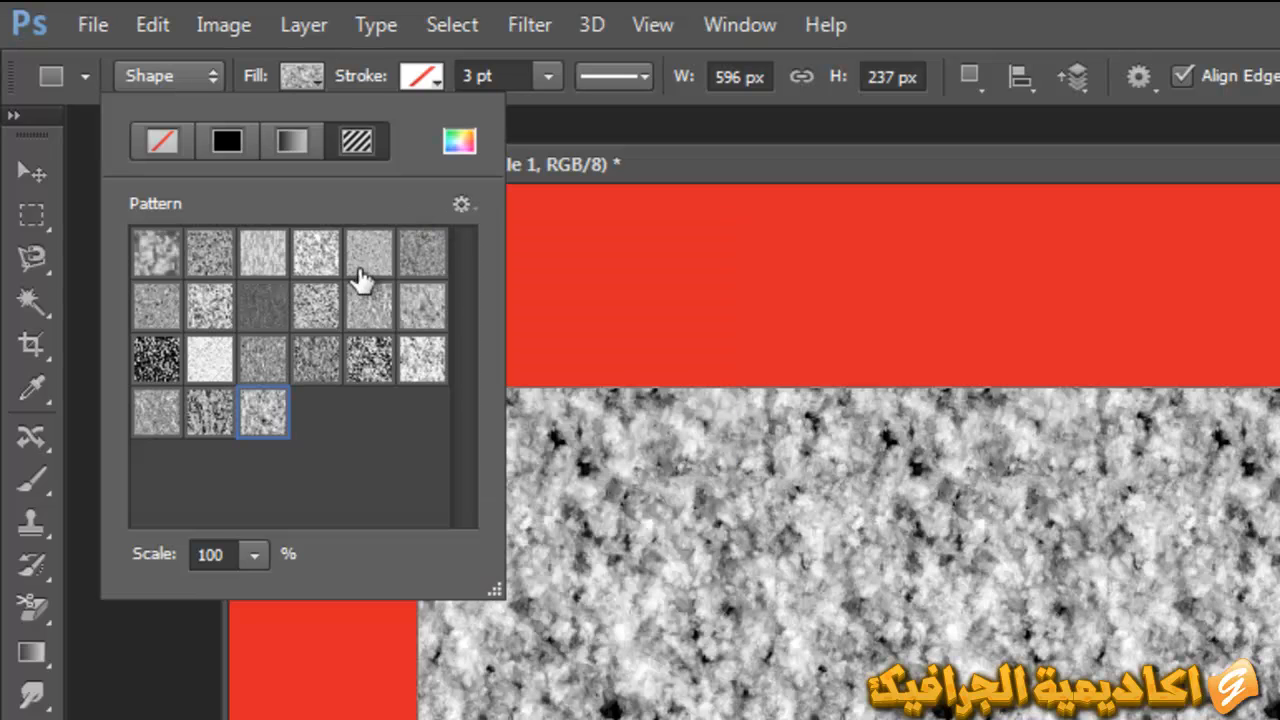
pyautogui.click(212, 356)
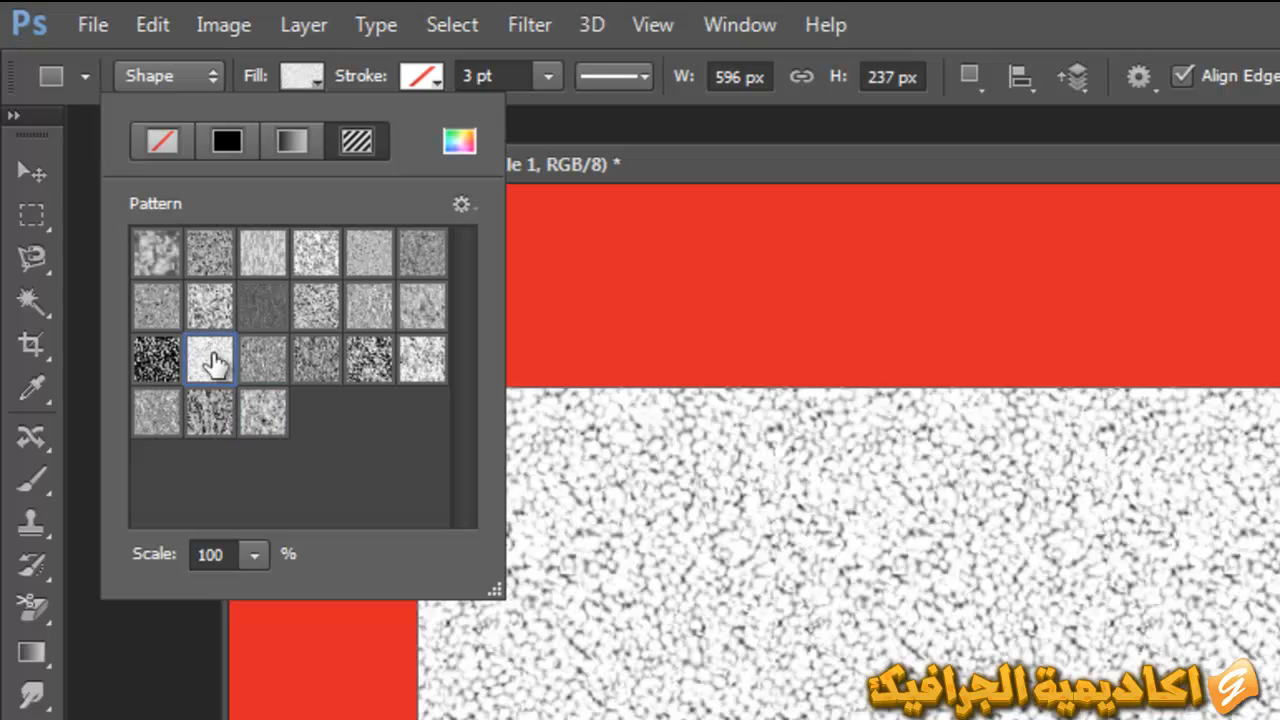
pyautogui.click(278, 366)
pyautogui.click(260, 308)
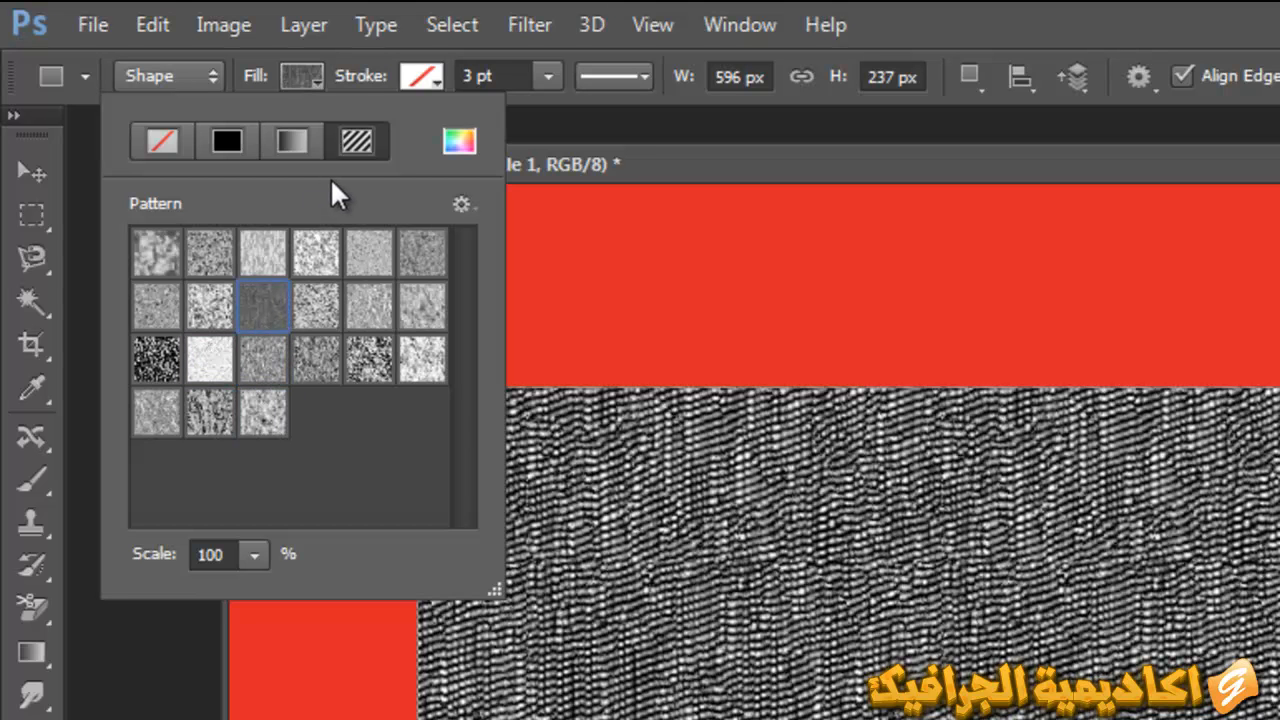
pyautogui.click(320, 84)
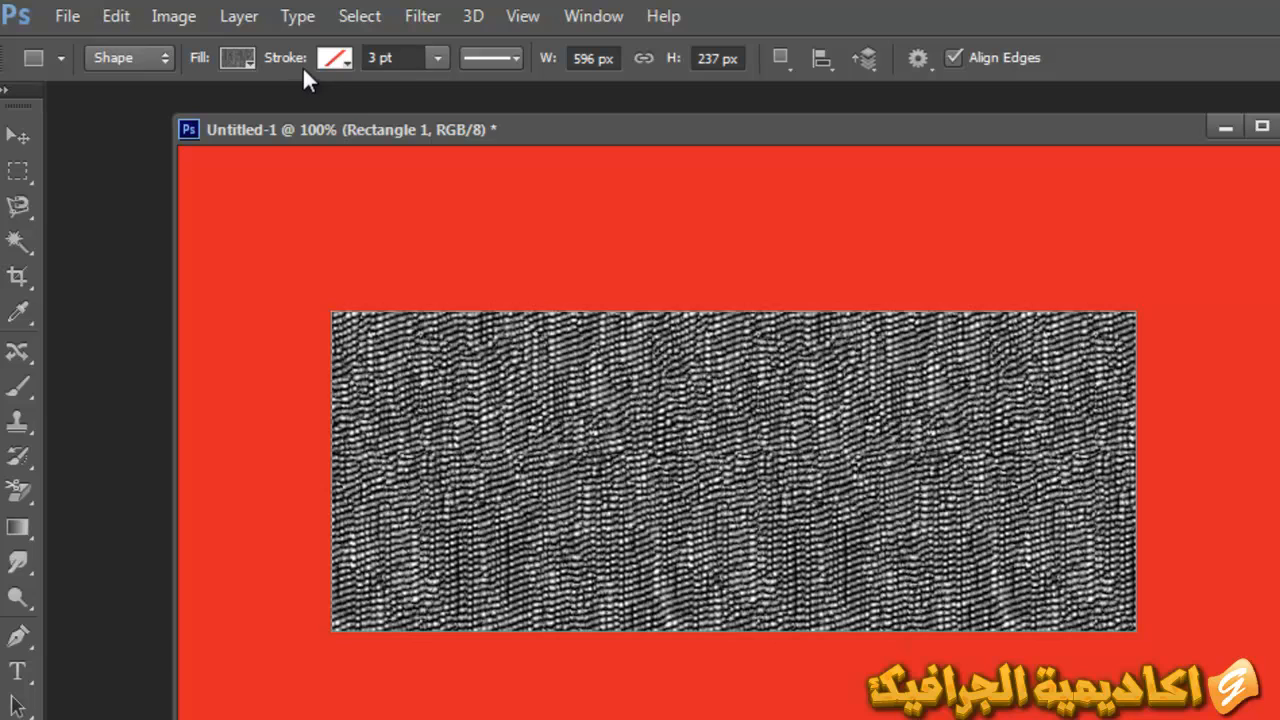
# Give the rectangle a solid black stroke and recolor it white
pyautogui.click(333, 63)
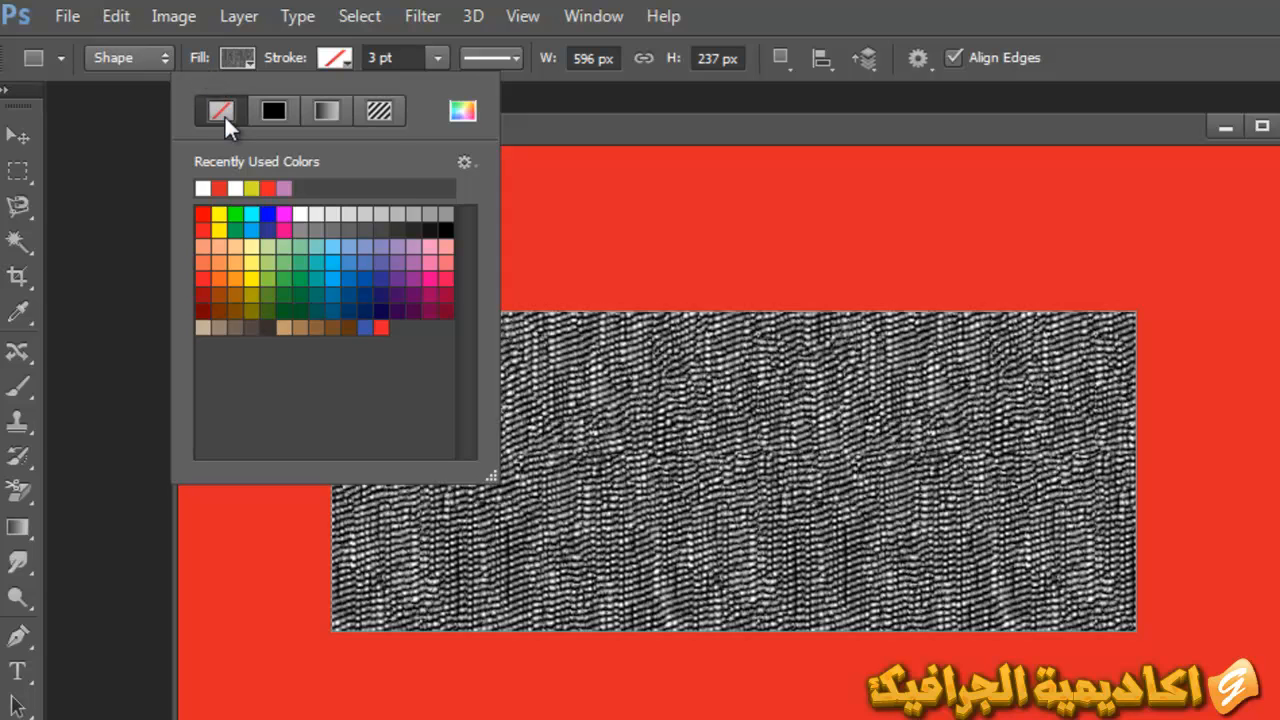
pyautogui.click(266, 110)
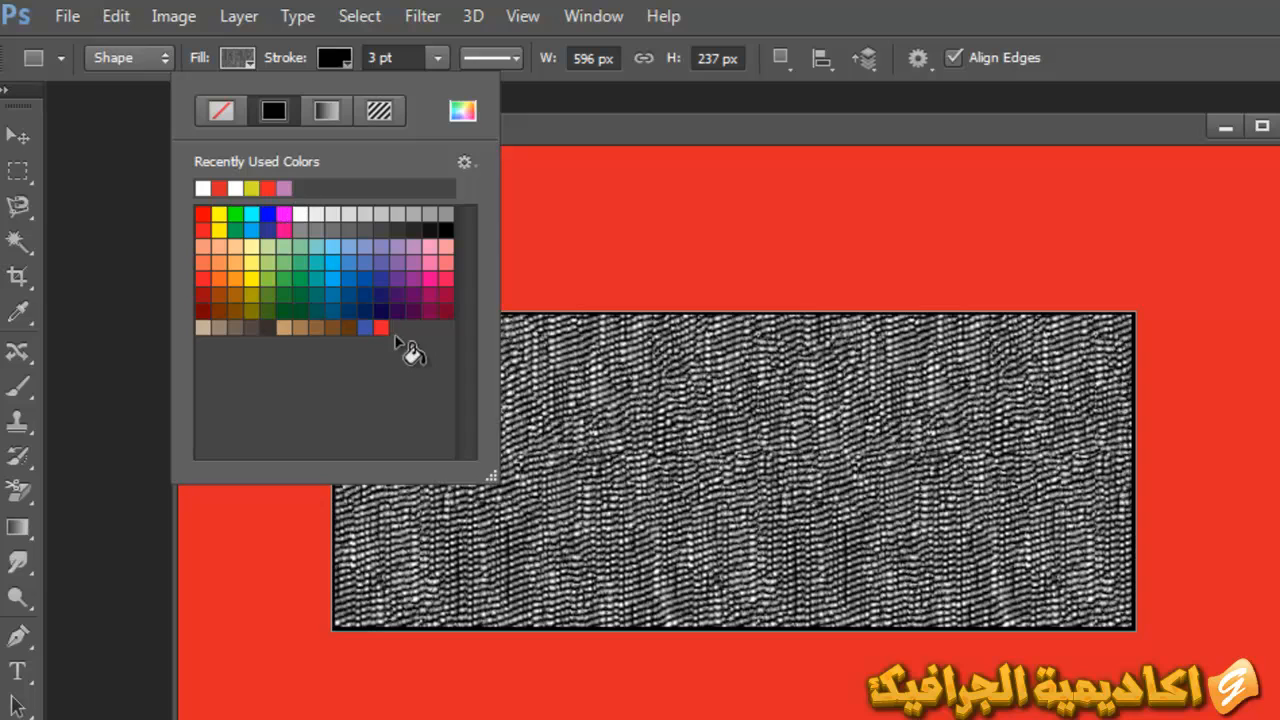
pyautogui.click(301, 214)
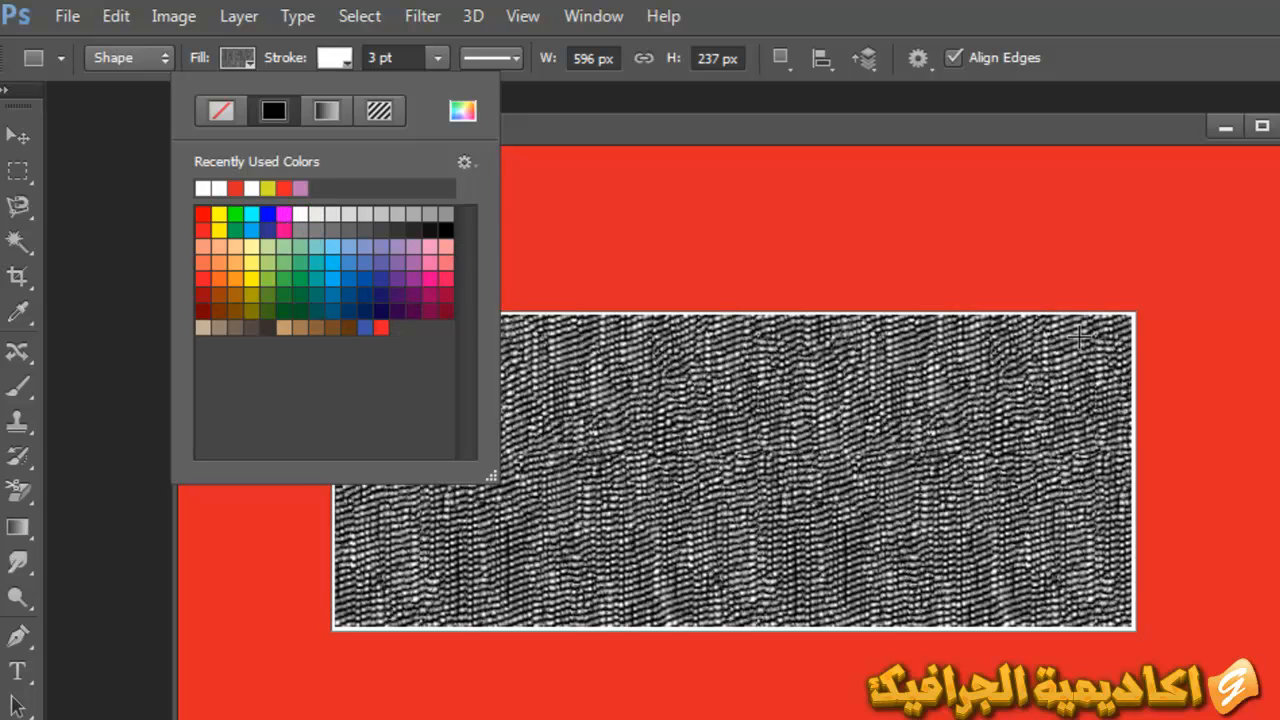
# Try the red-white, two yellow-orange and yellow-brown gradient presets on the rectangle's stroke, as well as a light speckled pattern
pyautogui.click(329, 113)
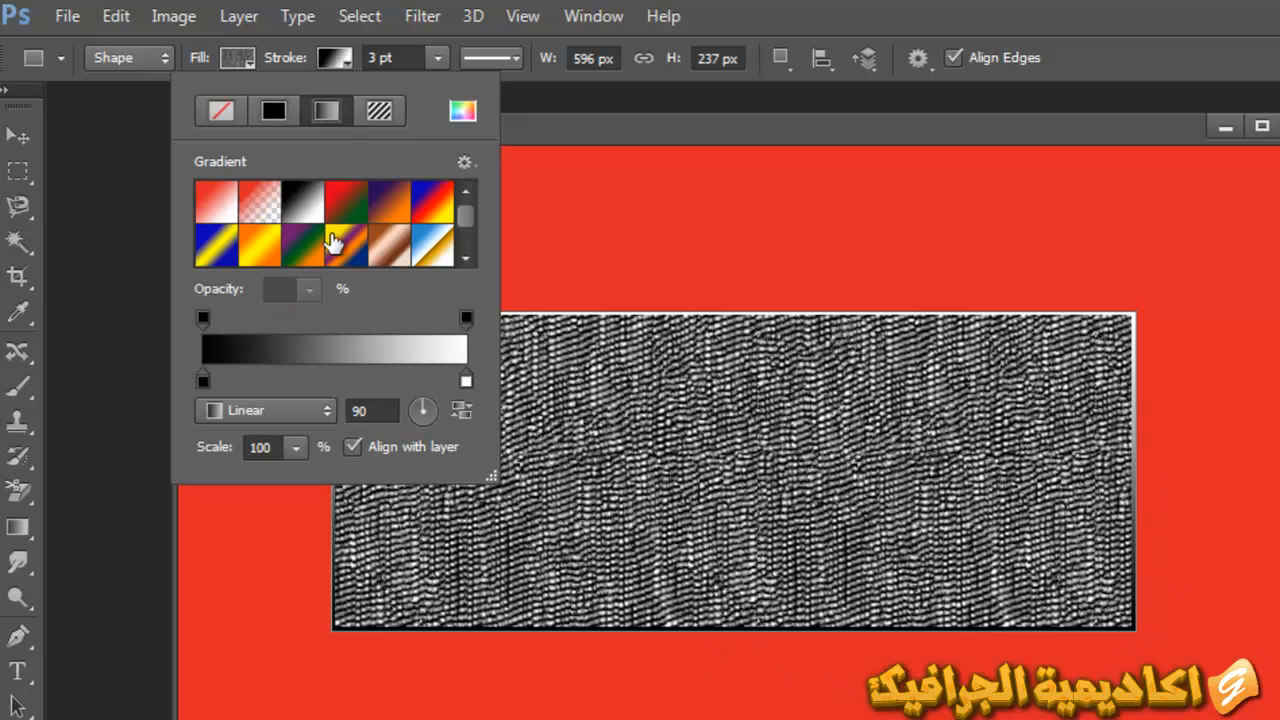
pyautogui.click(222, 204)
pyautogui.scroll(-1, 315, 222)
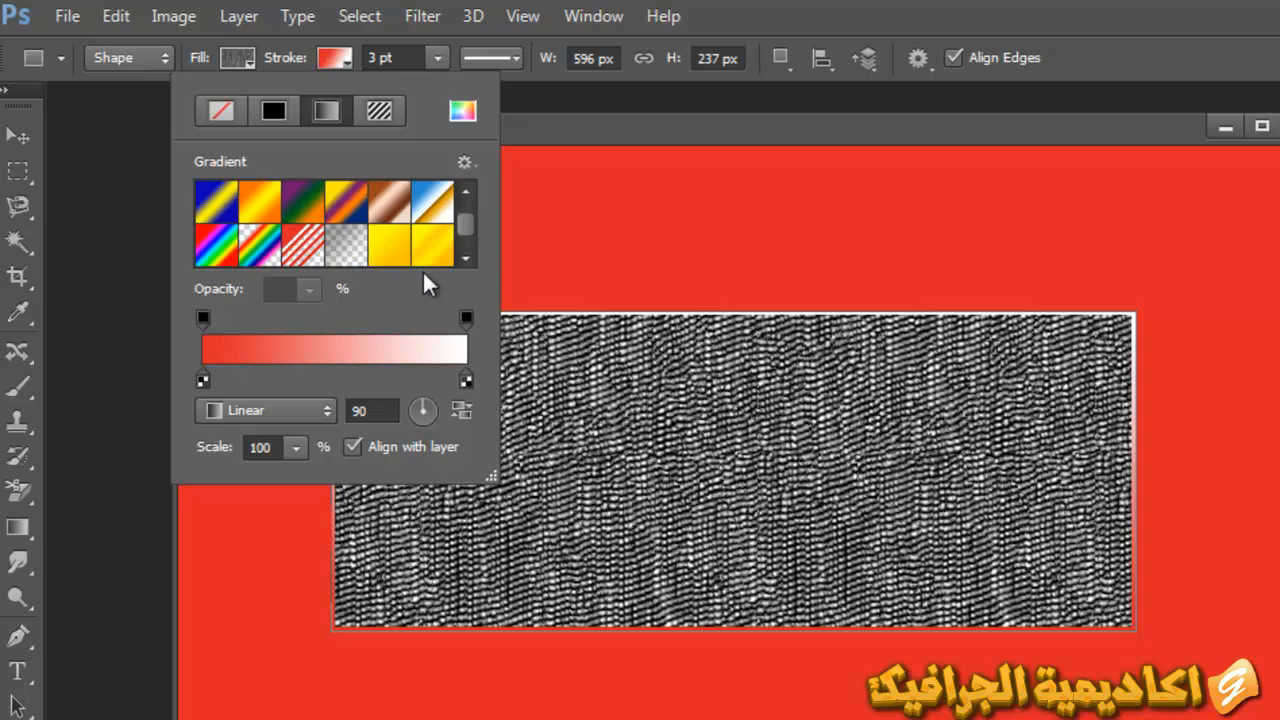
pyautogui.click(405, 245)
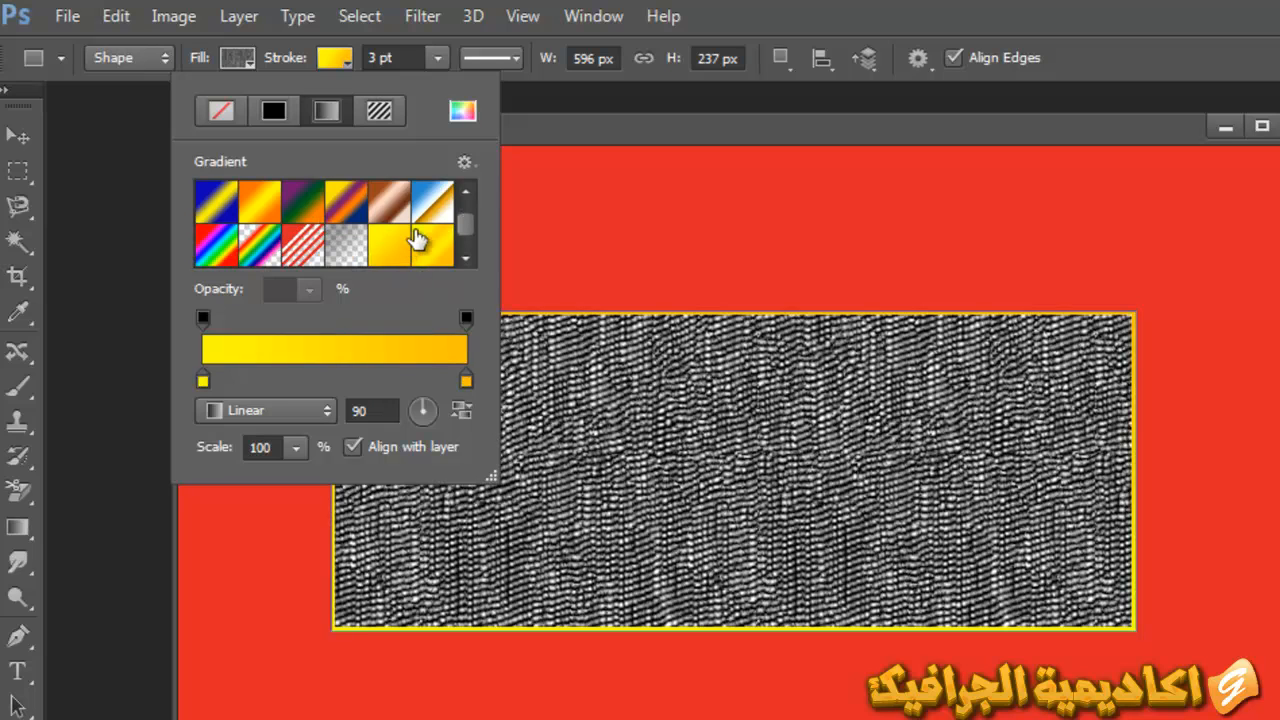
pyautogui.click(428, 243)
pyautogui.scroll(-1, 425, 240)
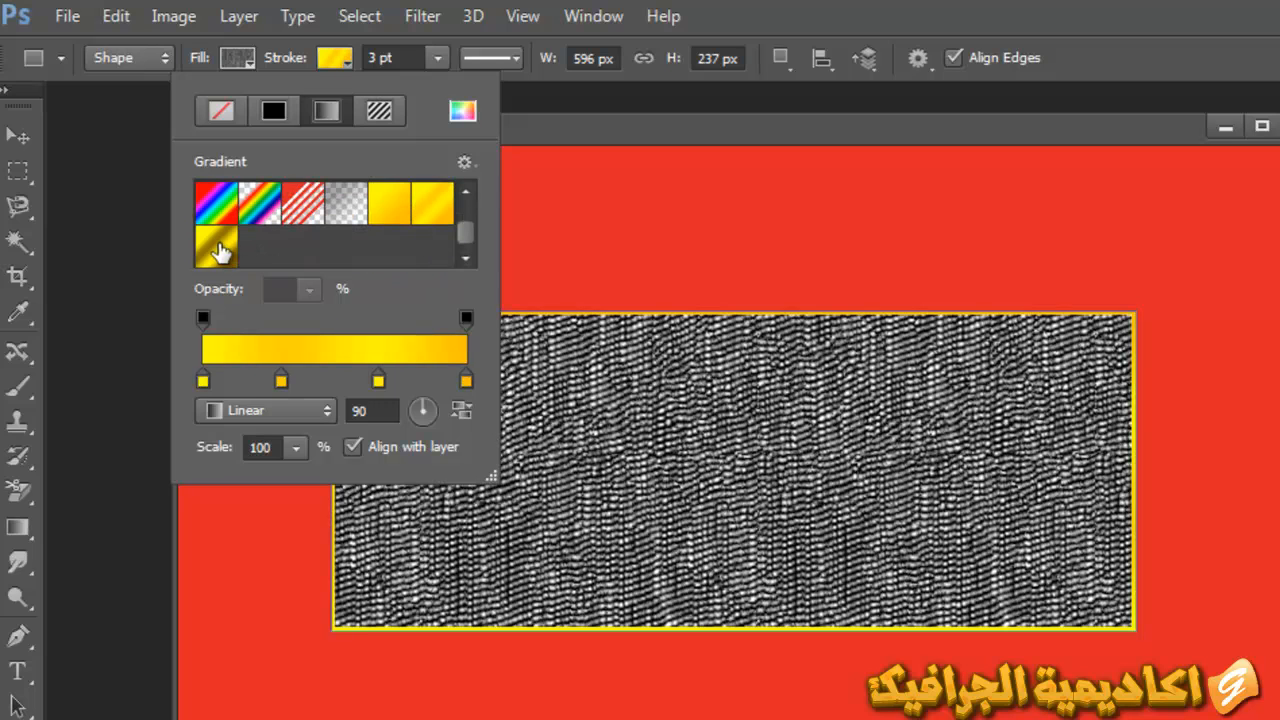
pyautogui.click(220, 250)
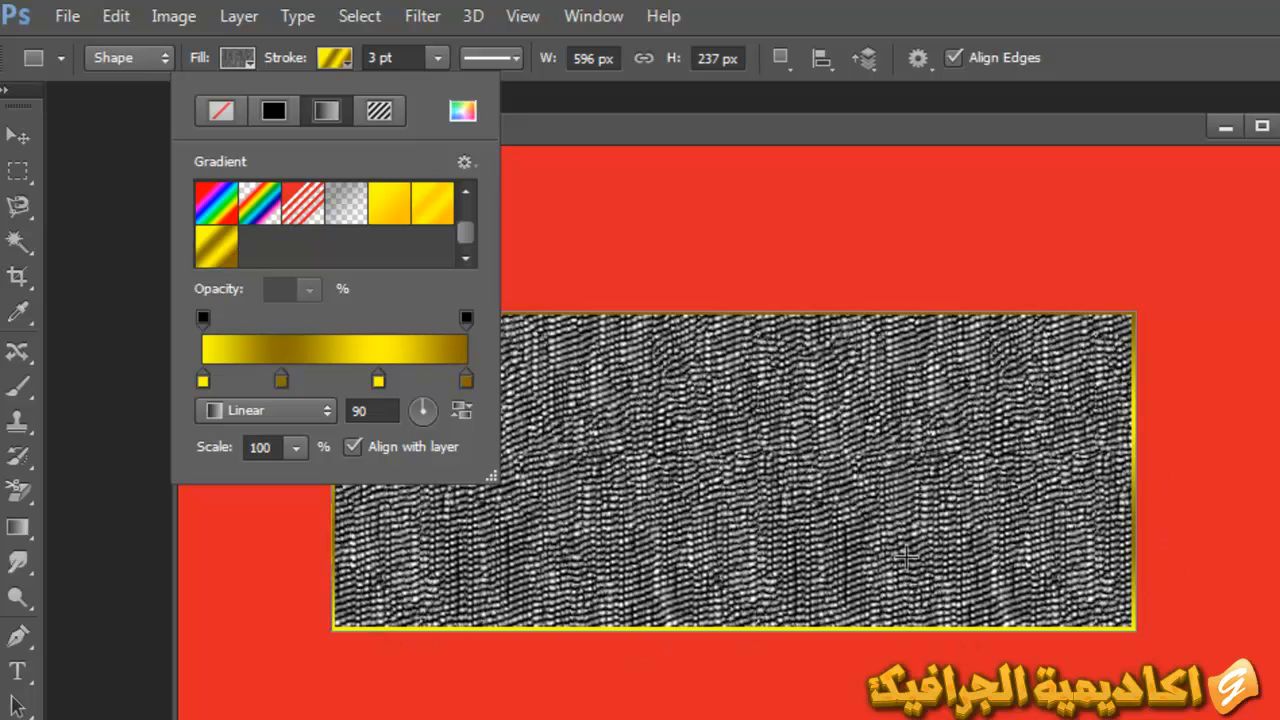
pyautogui.click(377, 111)
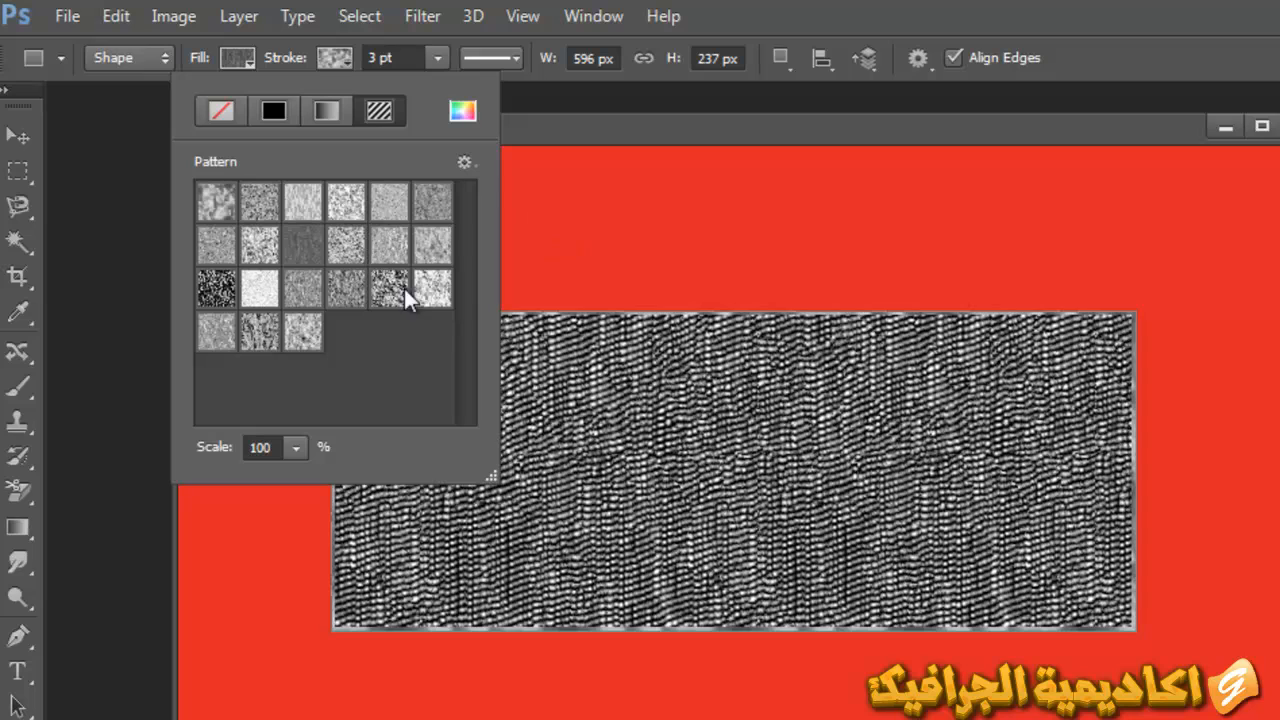
pyautogui.click(366, 200)
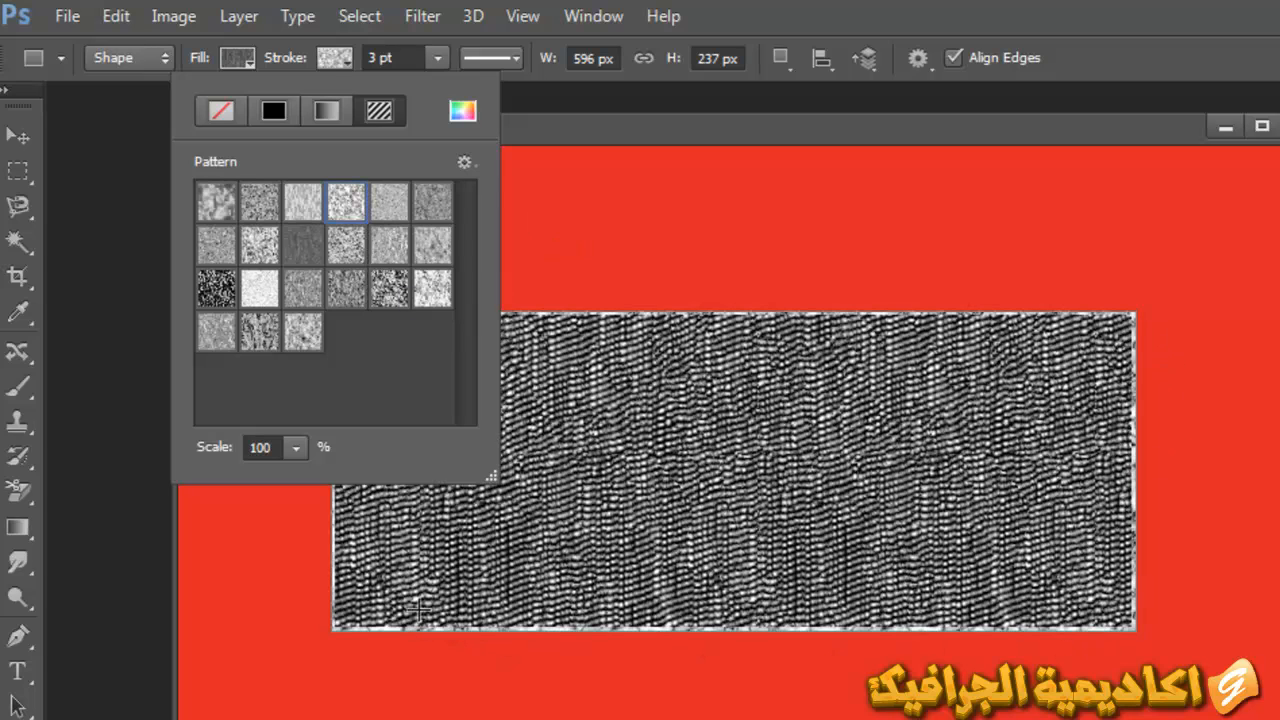
# Set the rectangle's stroke to the banded yellow-orange gradient preset and its width to 32.10 pt
pyautogui.click(345, 58)
pyautogui.click(346, 57)
pyautogui.click(338, 110)
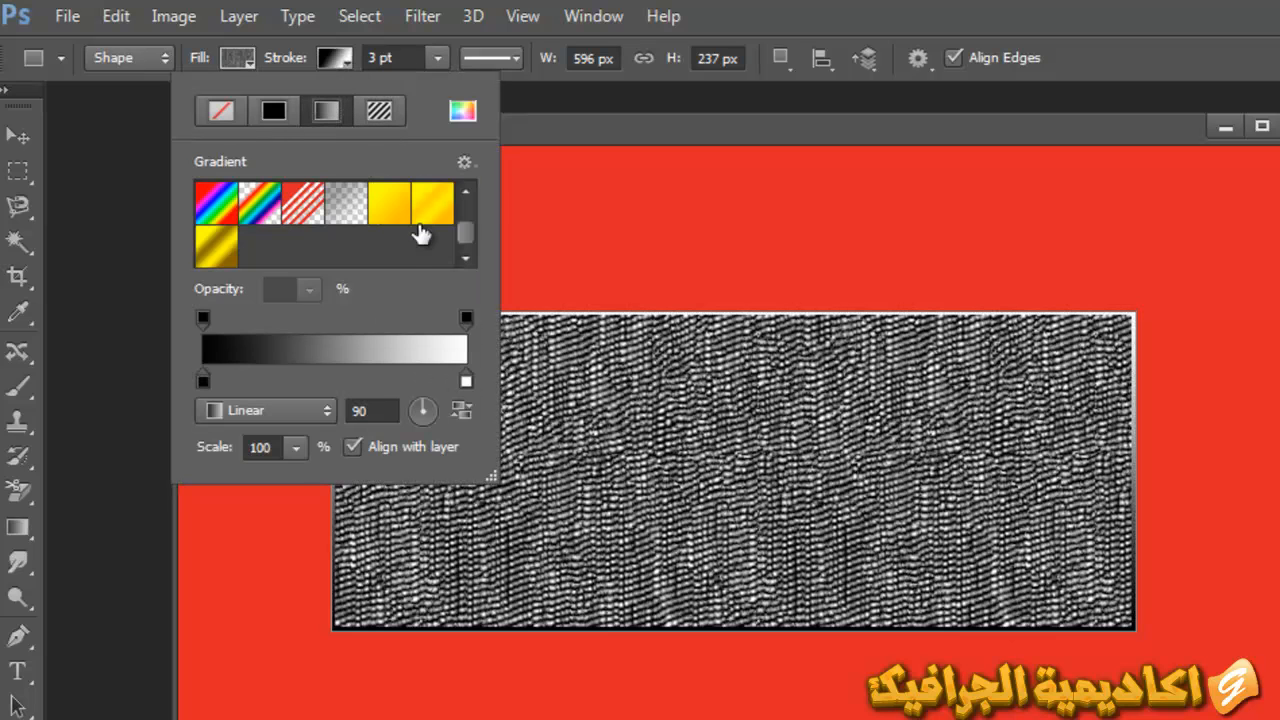
pyautogui.click(428, 216)
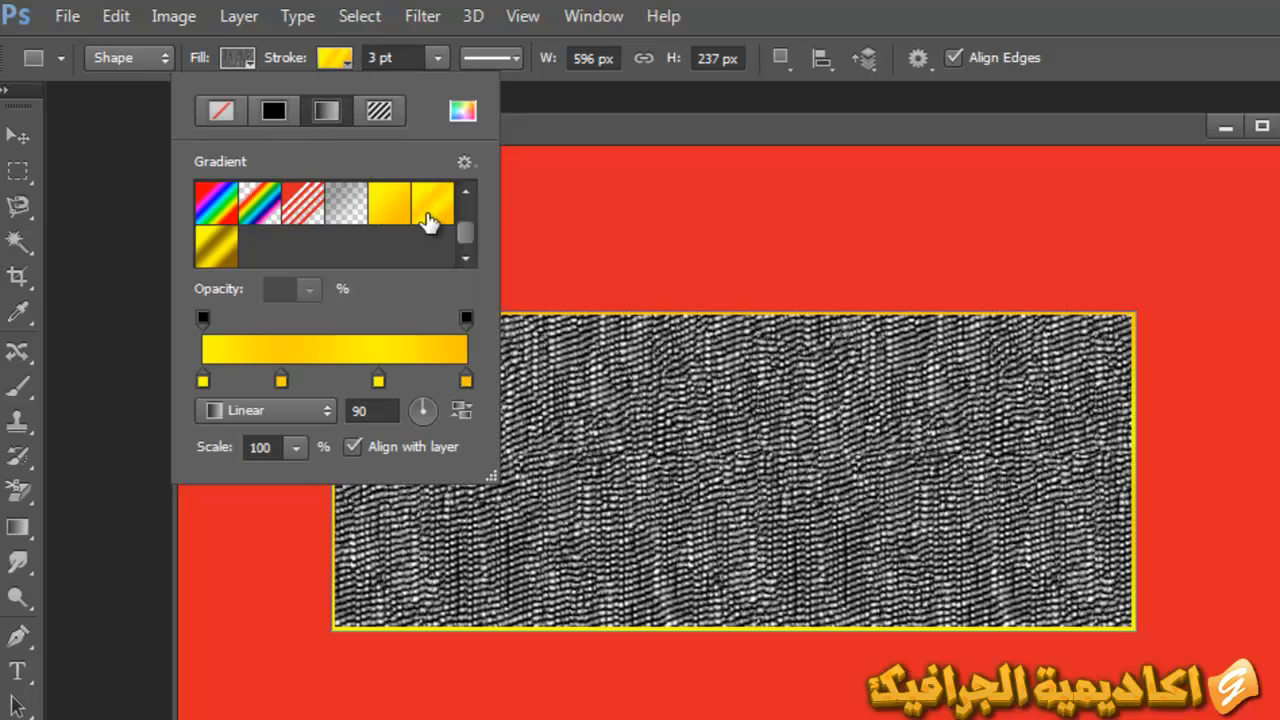
pyautogui.click(350, 62)
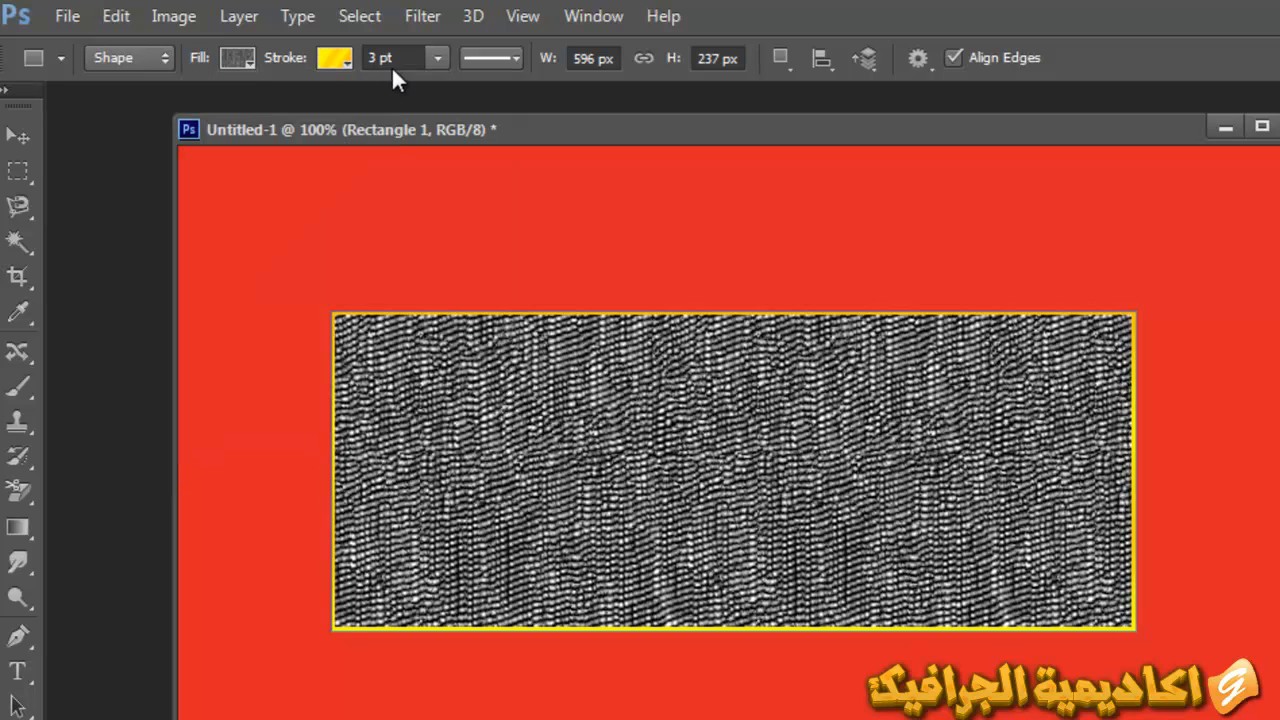
pyautogui.click(440, 60)
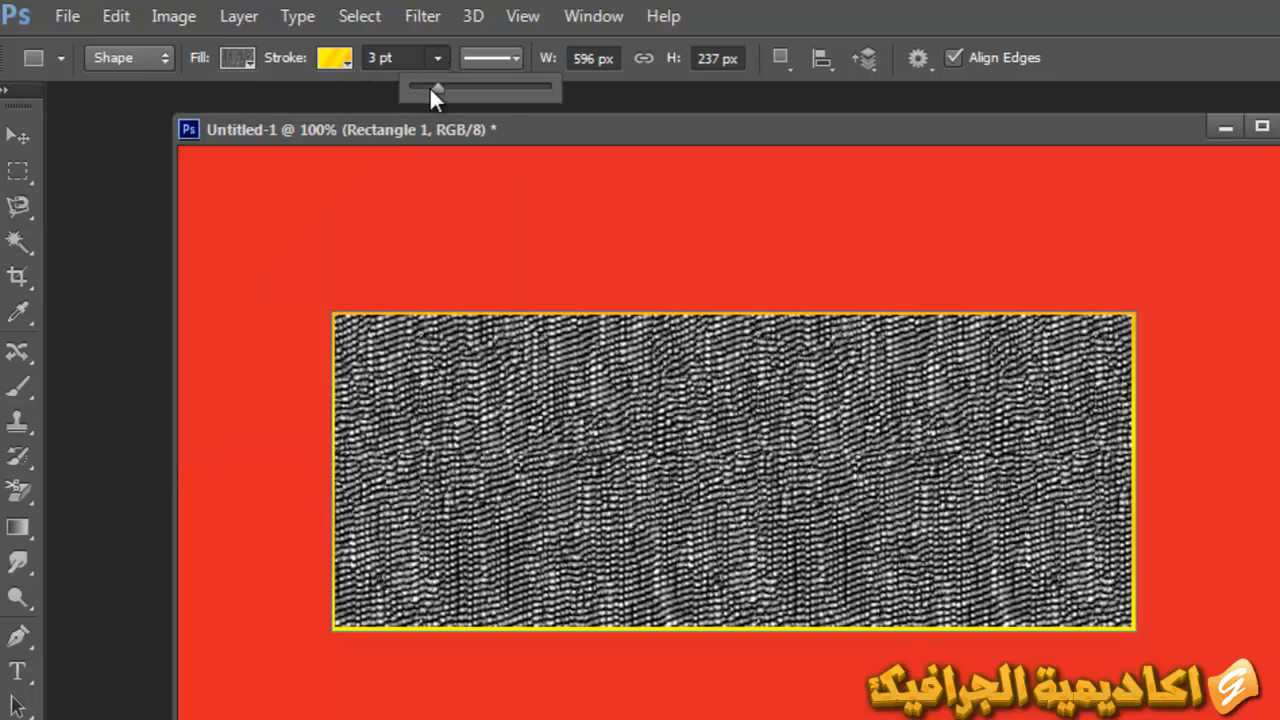
pyautogui.moveTo(434, 86); pyautogui.dragTo(505, 89)
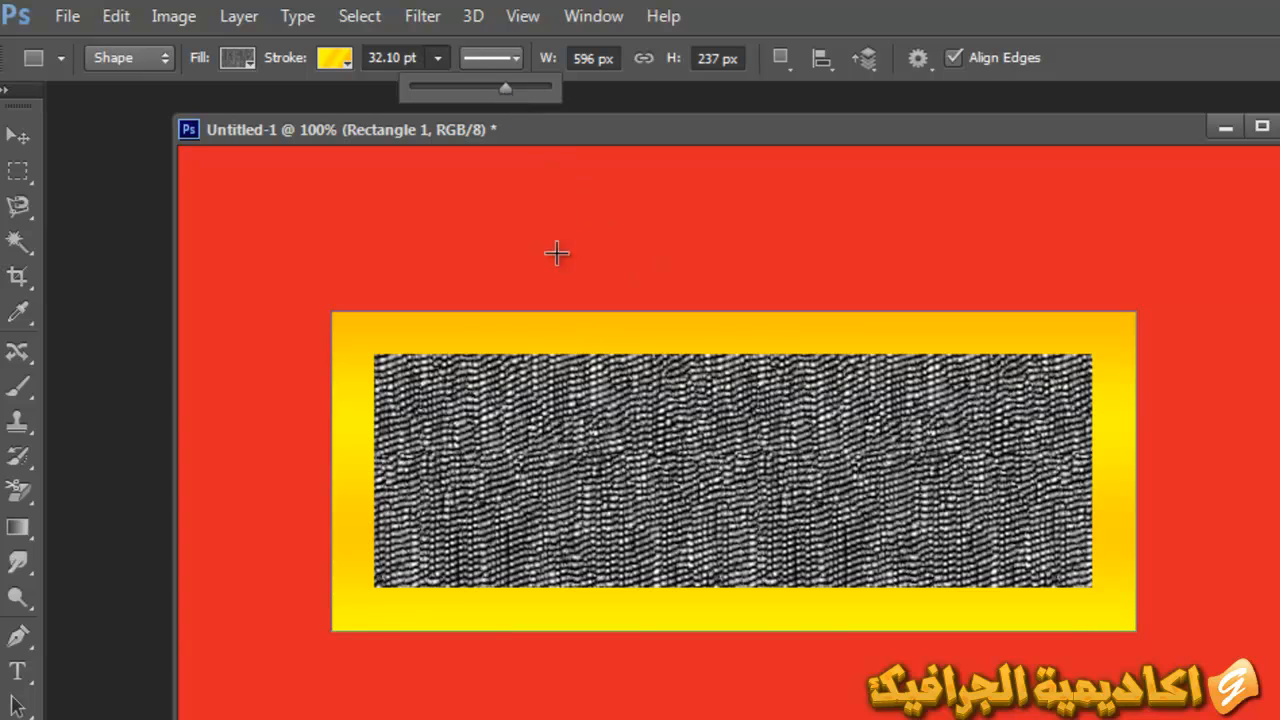
# Try the Radial and Diamond styles on the stroke gradient, and return it to Linear
pyautogui.click(338, 61)
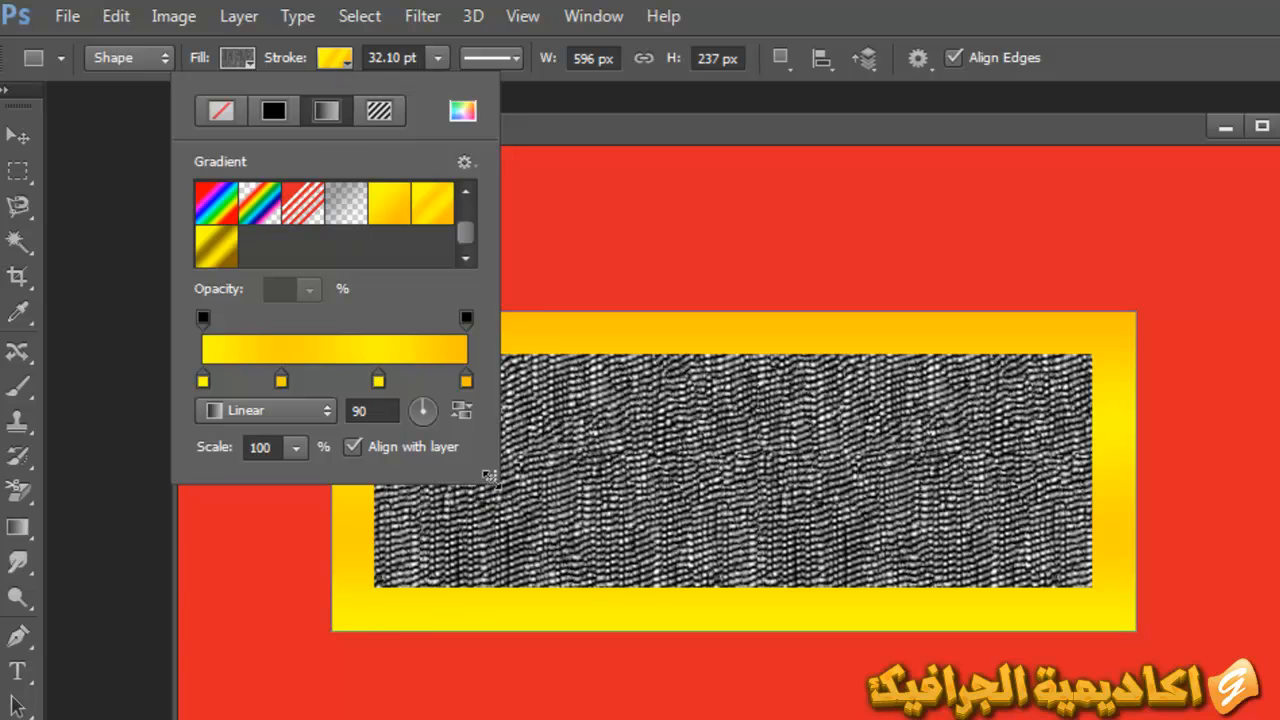
pyautogui.moveTo(491, 477)
pyautogui.mouseDown()
pyautogui.moveTo(523, 614)
pyautogui.moveTo(567, 622)
pyautogui.moveTo(514, 597)
pyautogui.moveTo(491, 486)
pyautogui.moveTo(519, 470)
pyautogui.mouseUp()
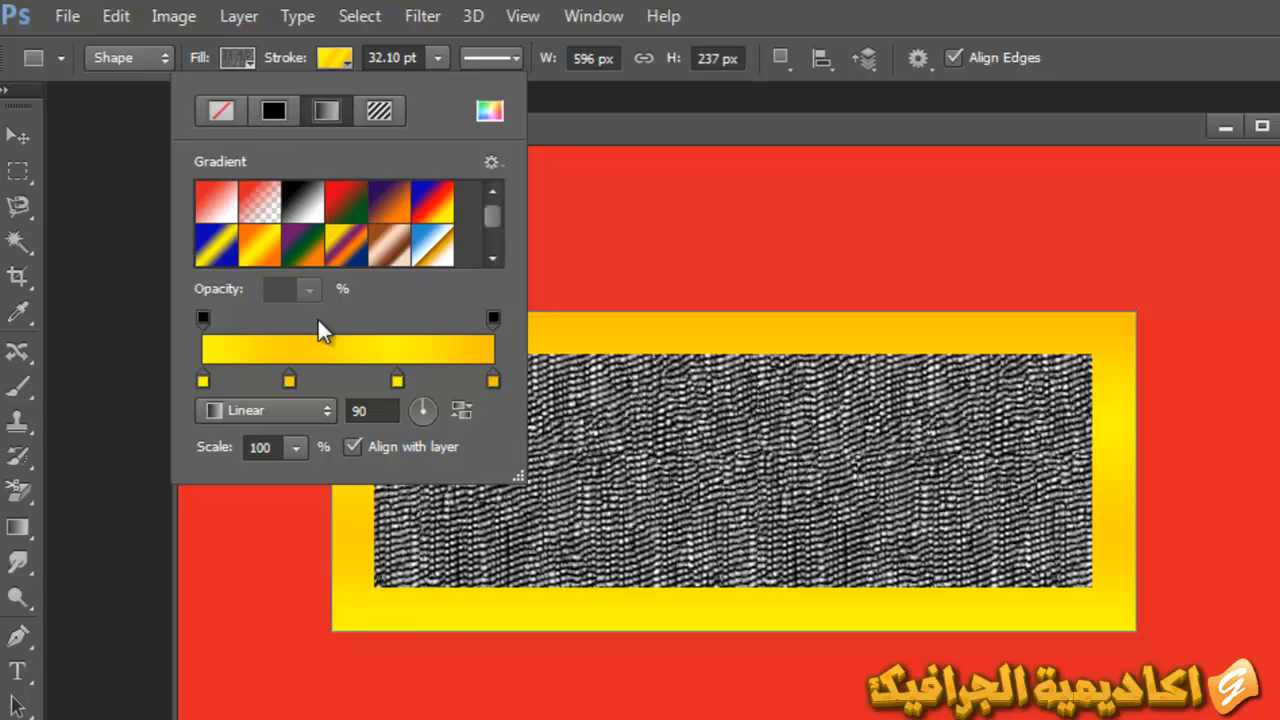
pyautogui.click(310, 418)
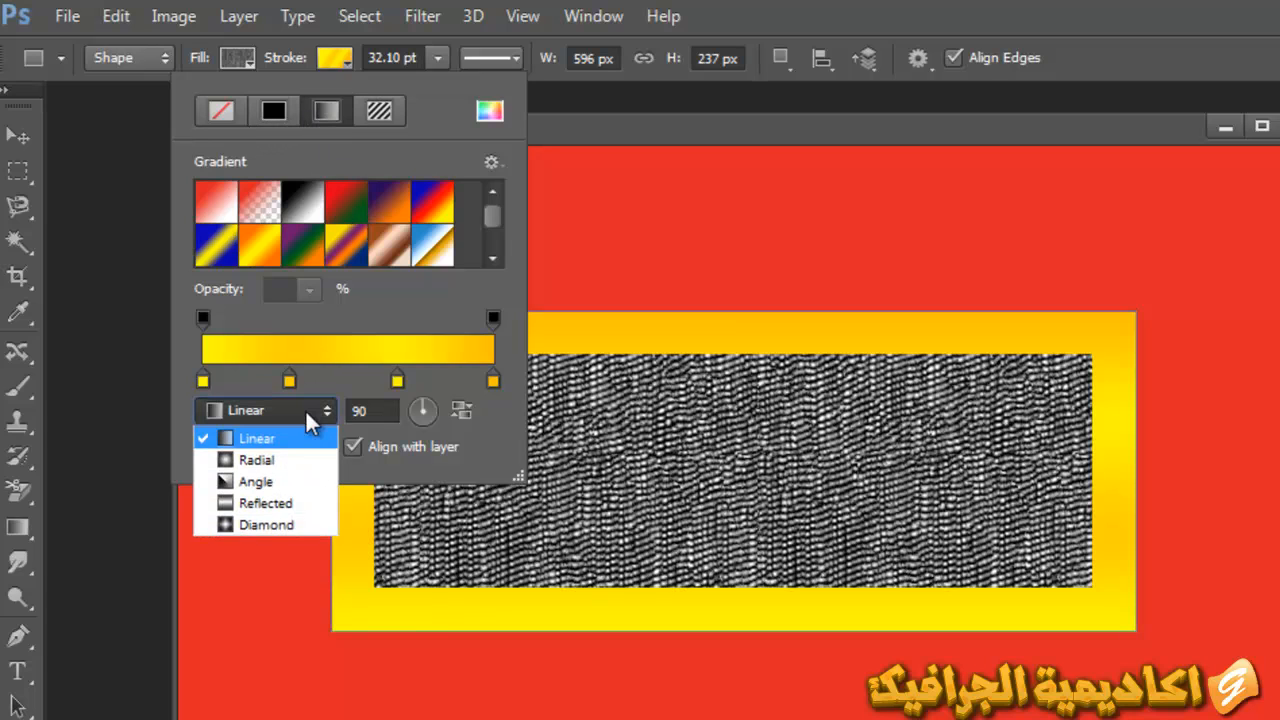
pyautogui.click(285, 460)
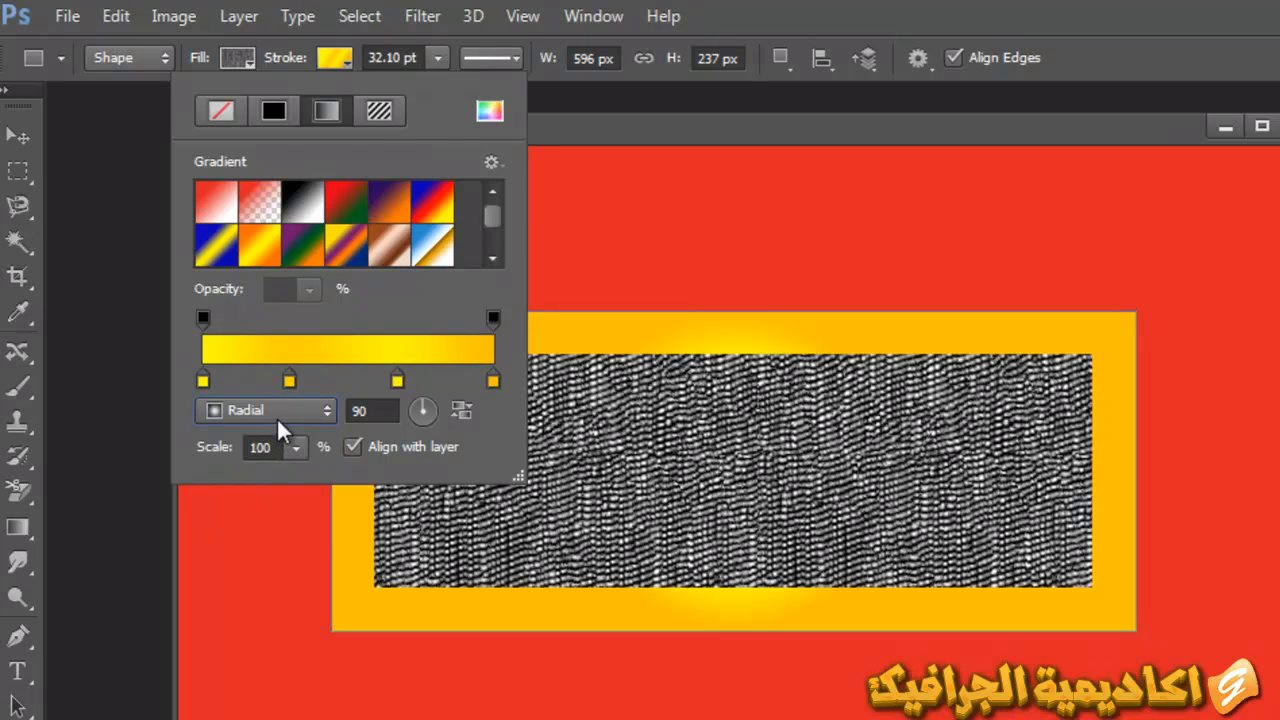
pyautogui.click(285, 416)
pyautogui.click(276, 524)
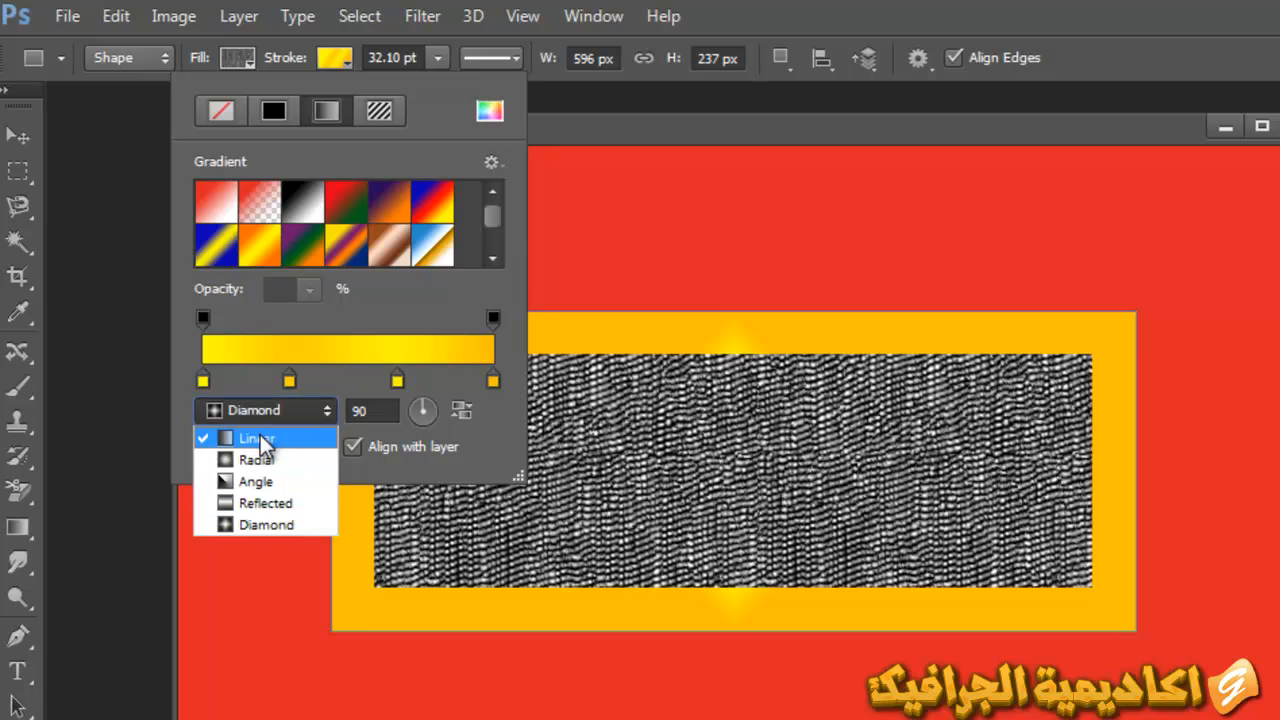
pyautogui.click(262, 438)
# Set the scale of the stroke's linear gradient to 763%
pyautogui.click(294, 448)
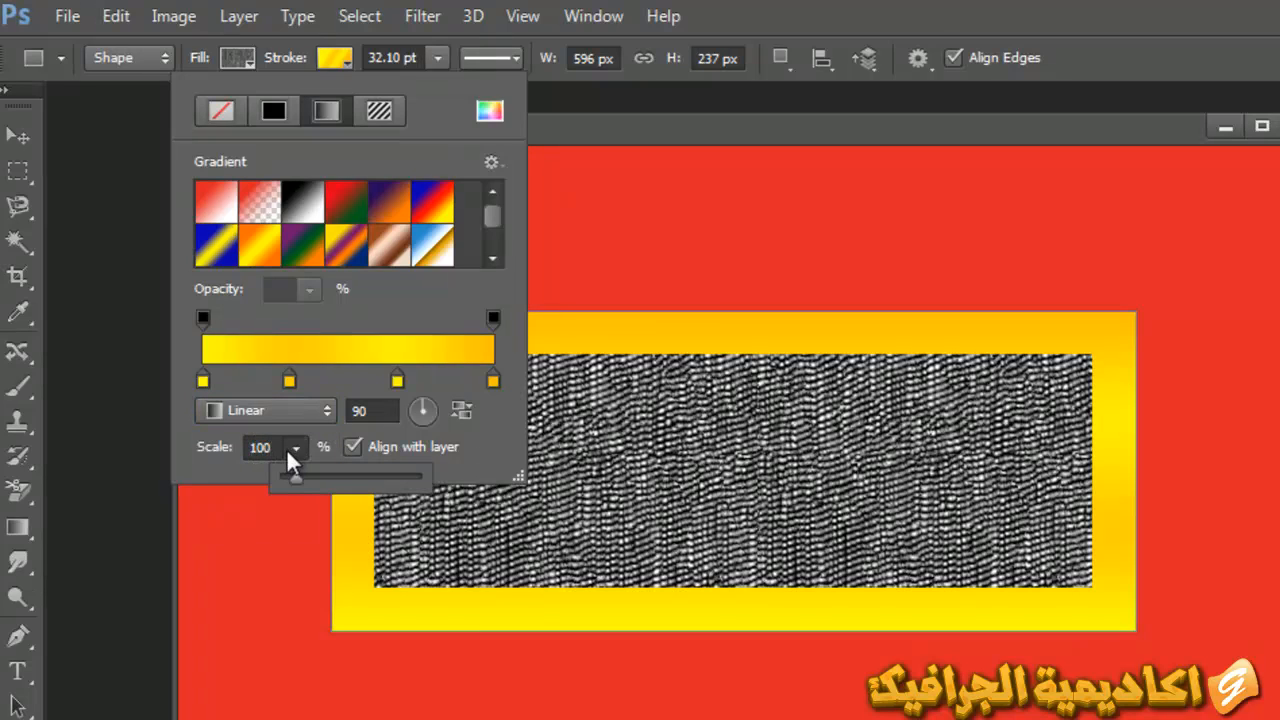
pyautogui.moveTo(290, 483); pyautogui.dragTo(390, 488)
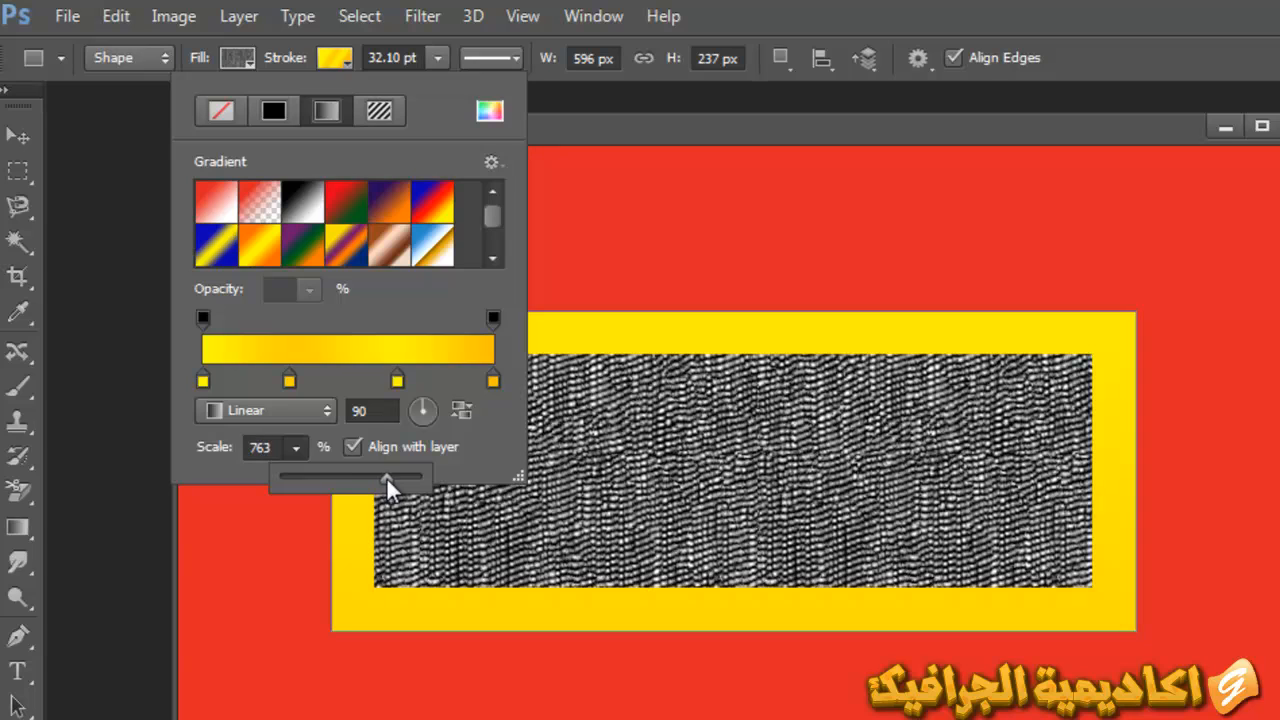
pyautogui.click(475, 466)
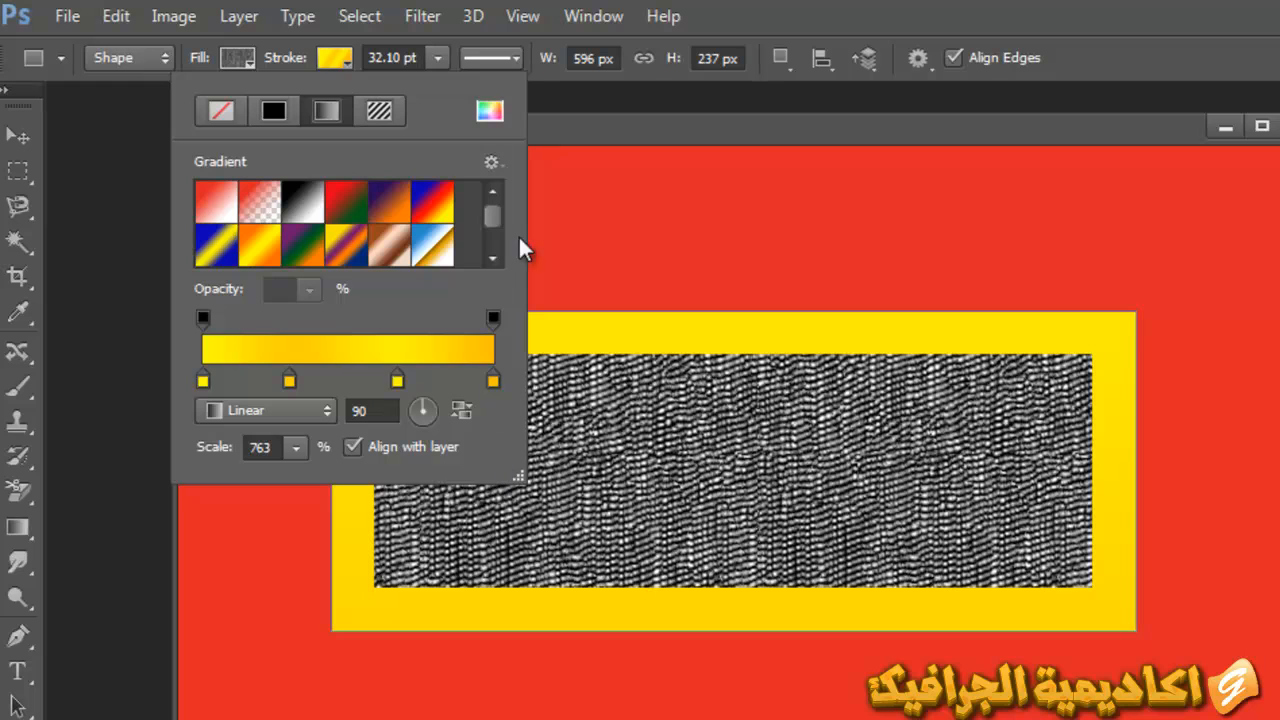
# Try the dashed and dotted line types on the rectangle's stroke, and restore the solid line
pyautogui.click(487, 56)
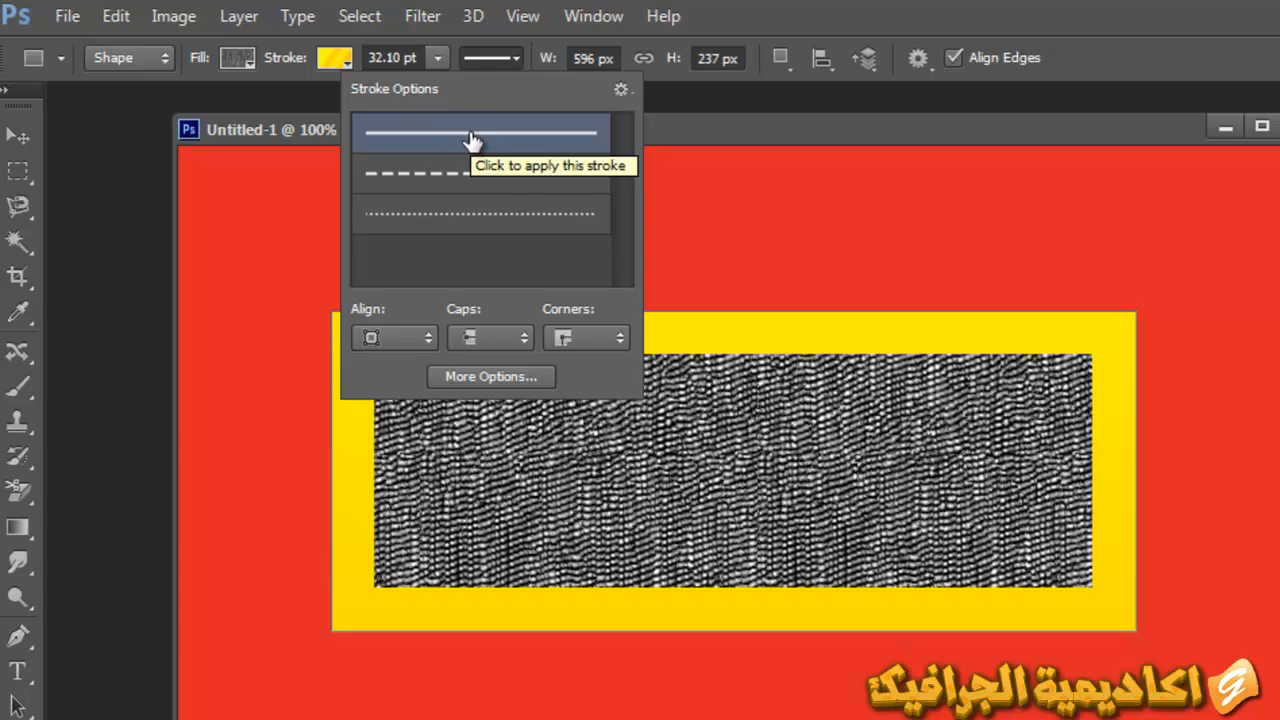
pyautogui.click(479, 173)
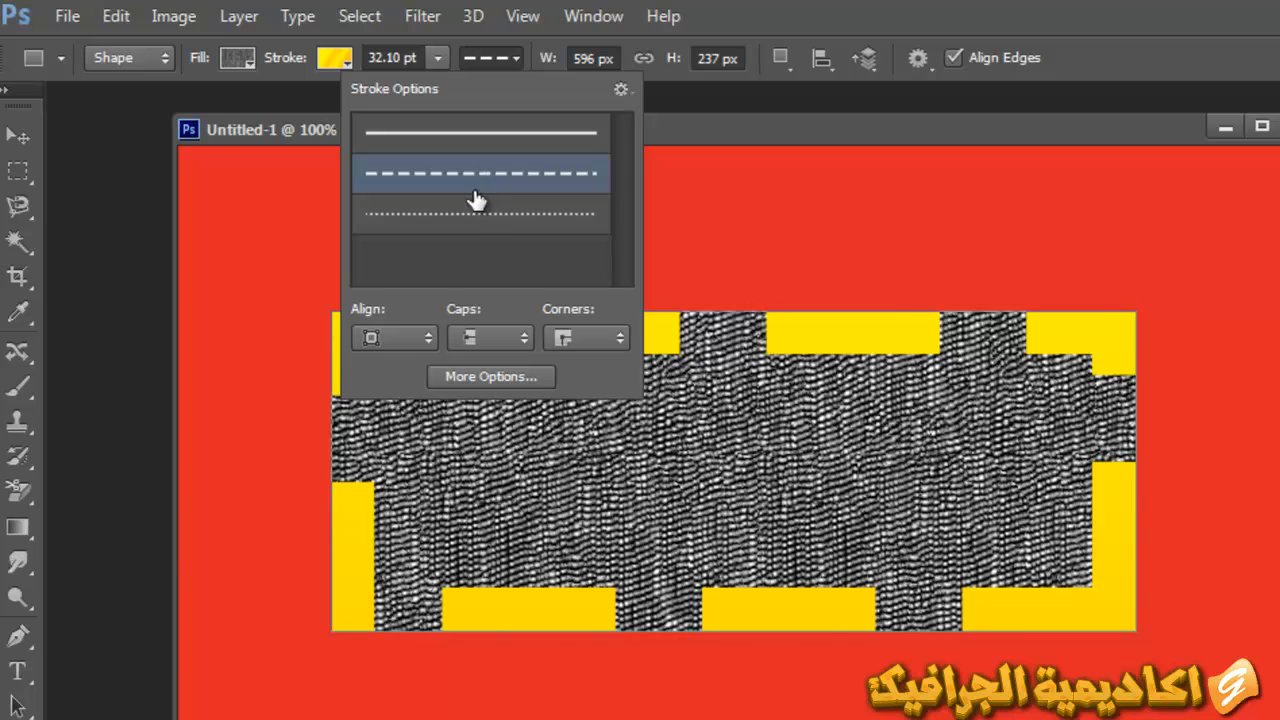
pyautogui.click(470, 211)
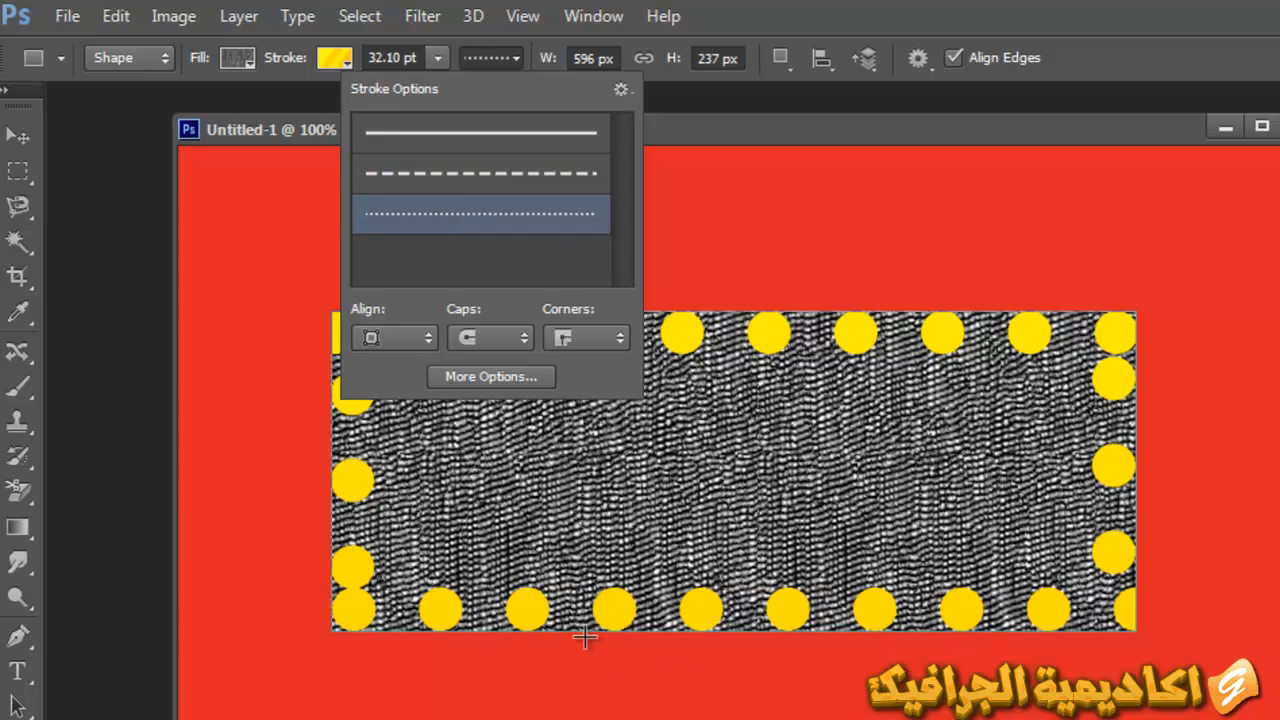
pyautogui.click(467, 150)
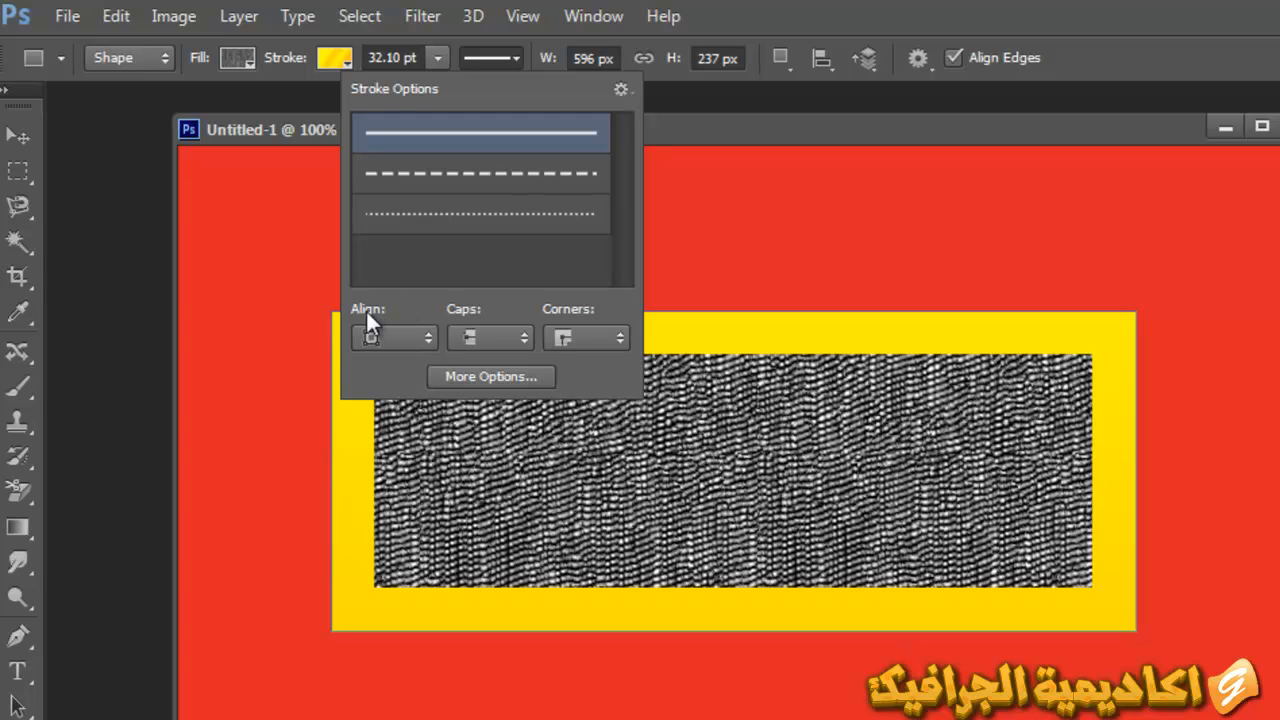
# Try the center and outside alignments on the rectangle's stroke
pyautogui.click(430, 338)
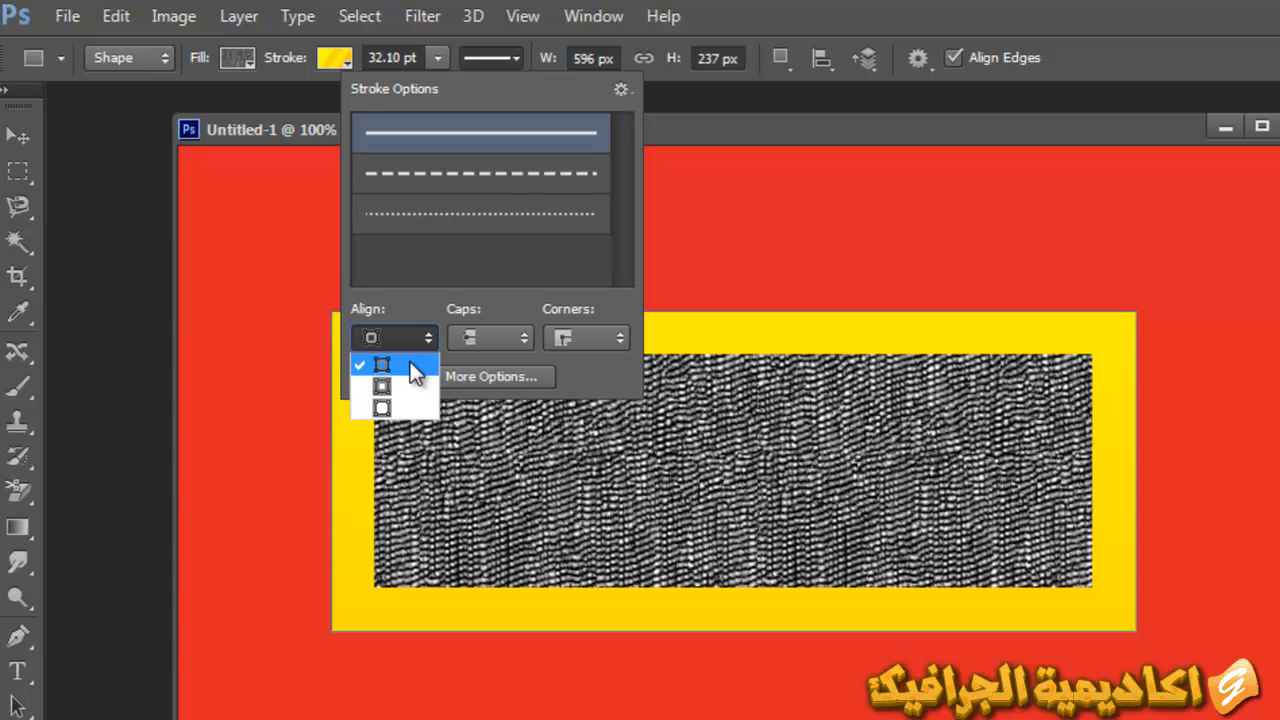
pyautogui.click(388, 386)
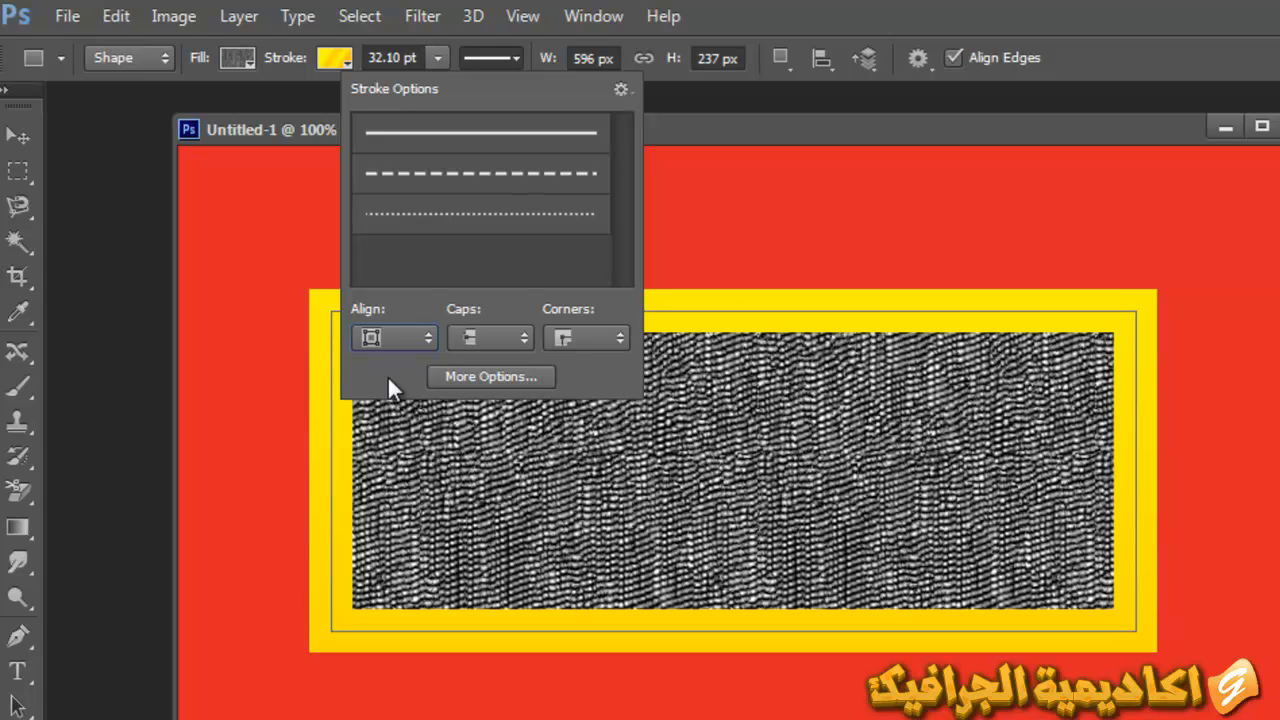
pyautogui.click(385, 342)
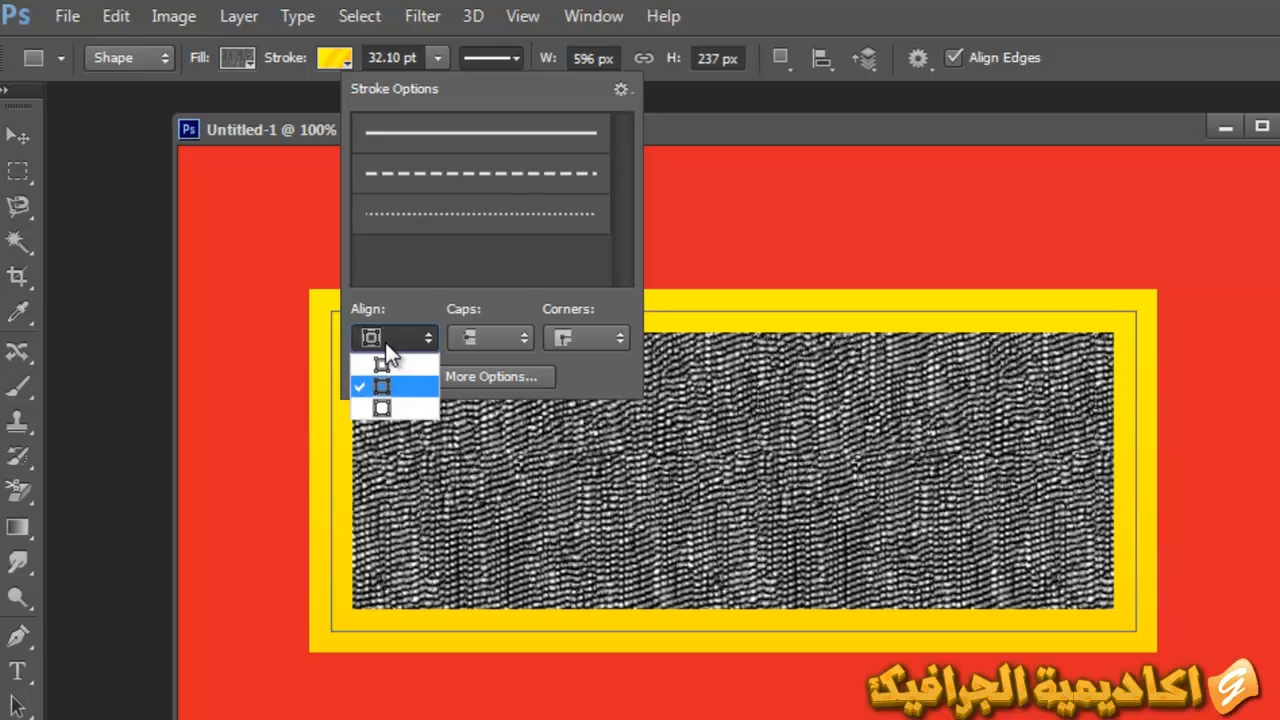
pyautogui.click(416, 411)
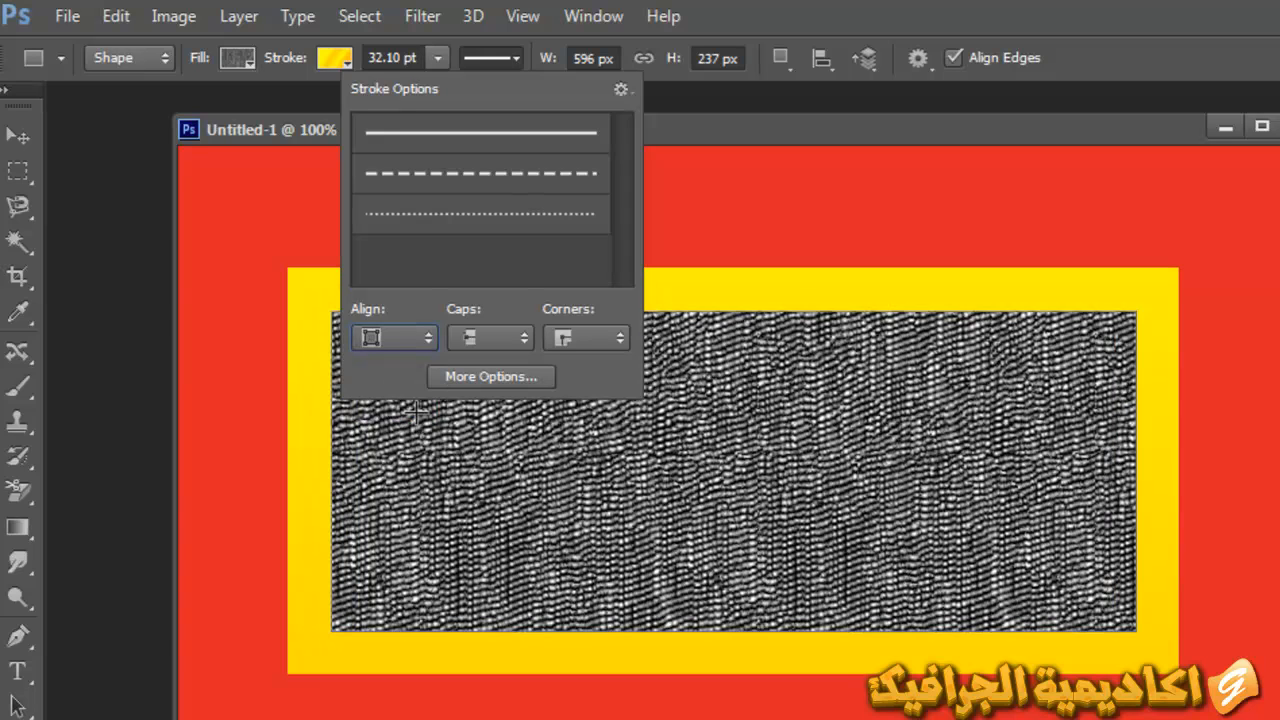
pyautogui.click(405, 338)
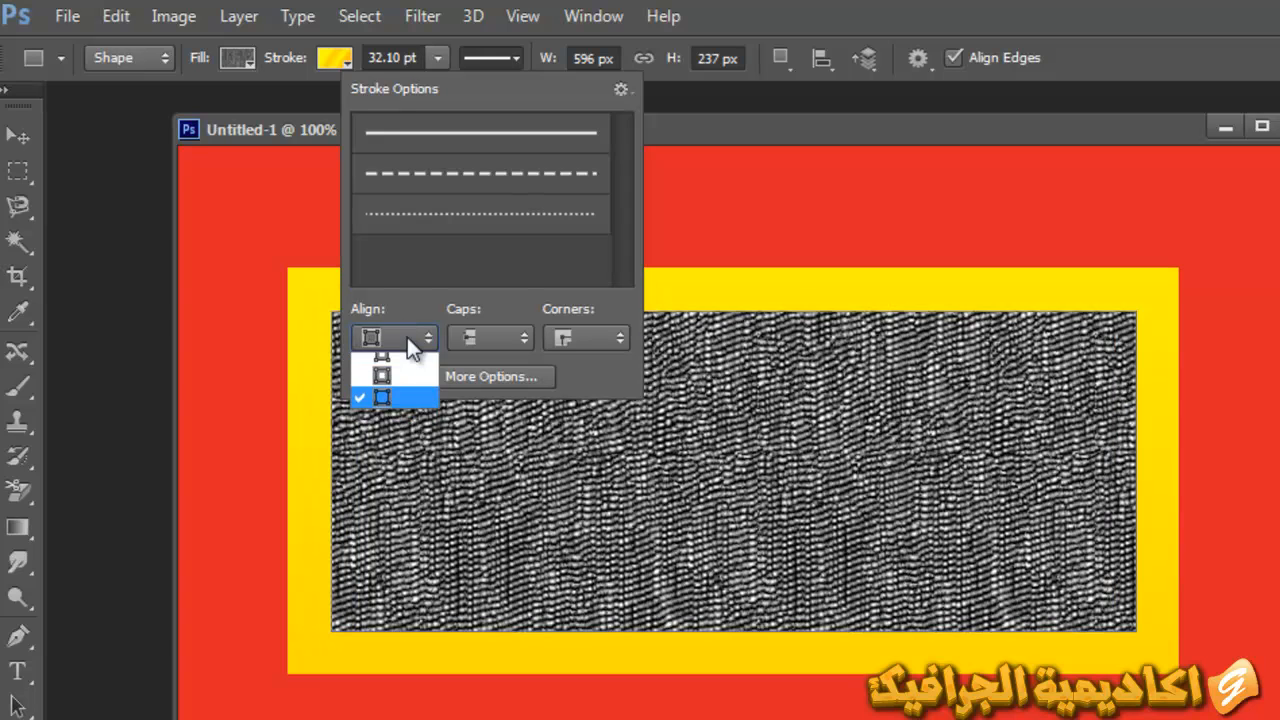
pyautogui.click(405, 388)
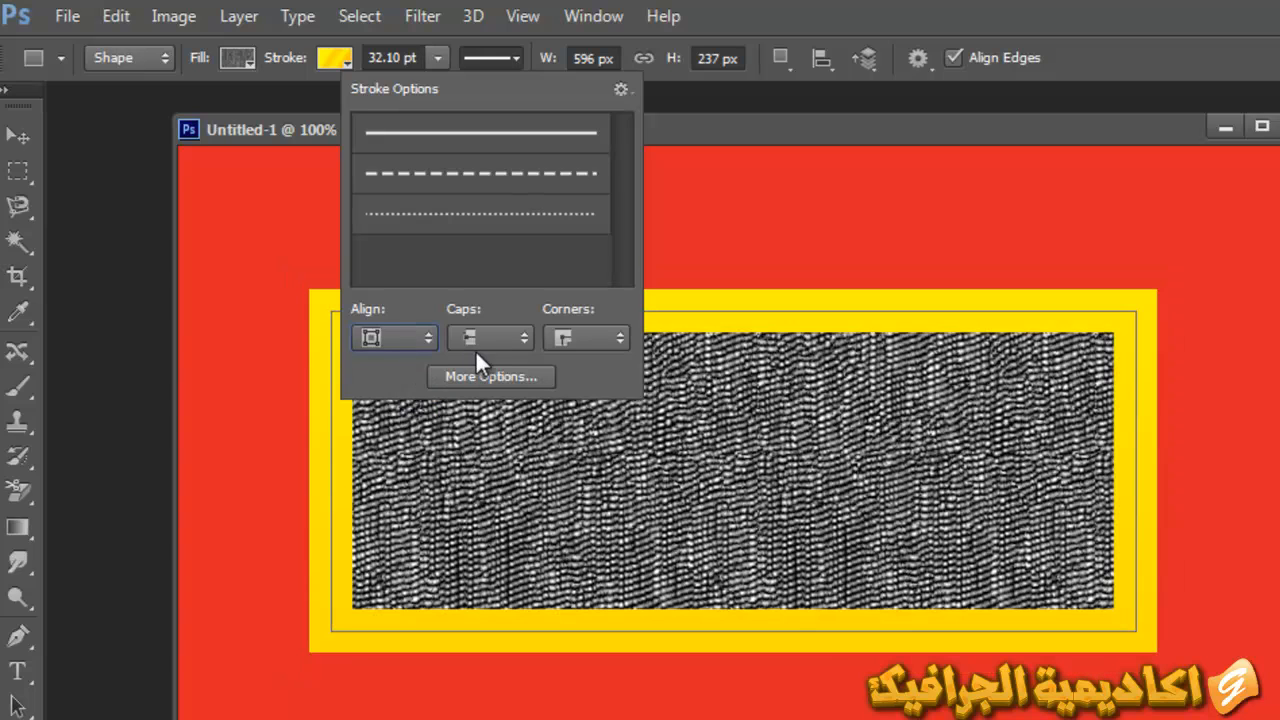
# Try round caps and the dotted line type on the rectangle's stroke, and restore the flat caps
pyautogui.click(478, 342)
pyautogui.click(486, 386)
pyautogui.click(493, 338)
pyautogui.click(490, 364)
pyautogui.click(463, 185)
pyautogui.click(462, 213)
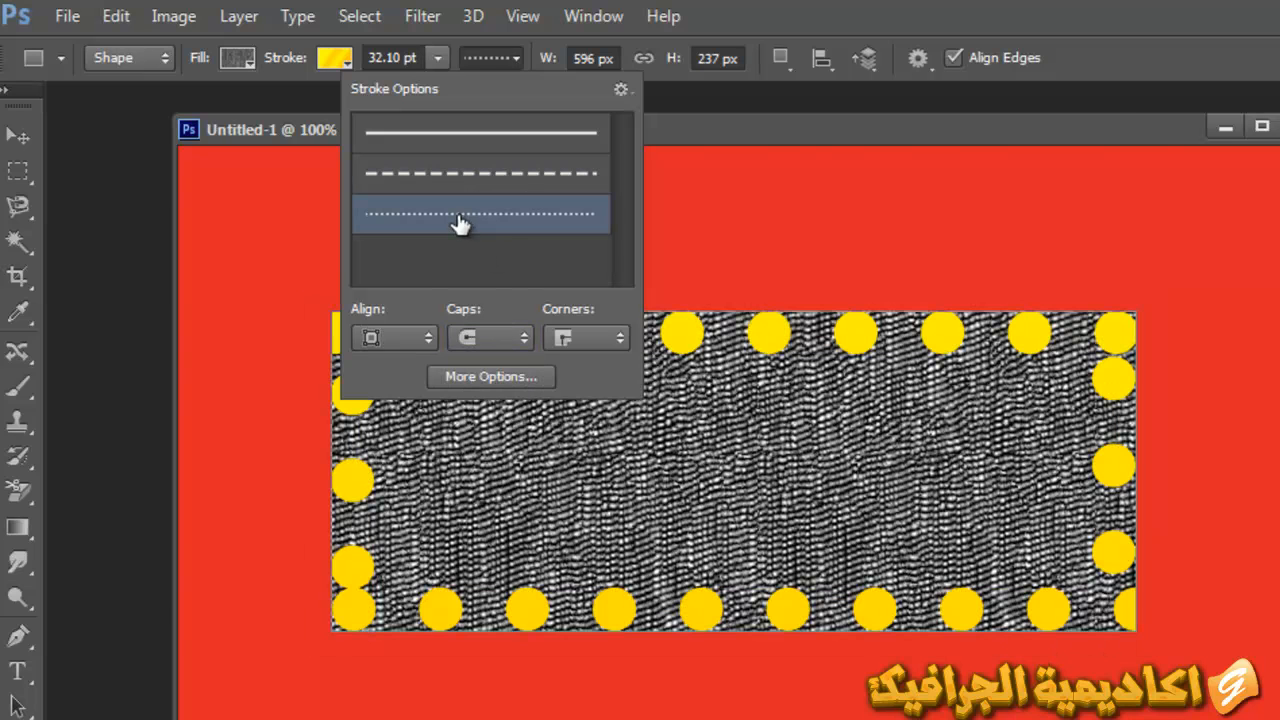
pyautogui.click(509, 335)
pyautogui.click(507, 364)
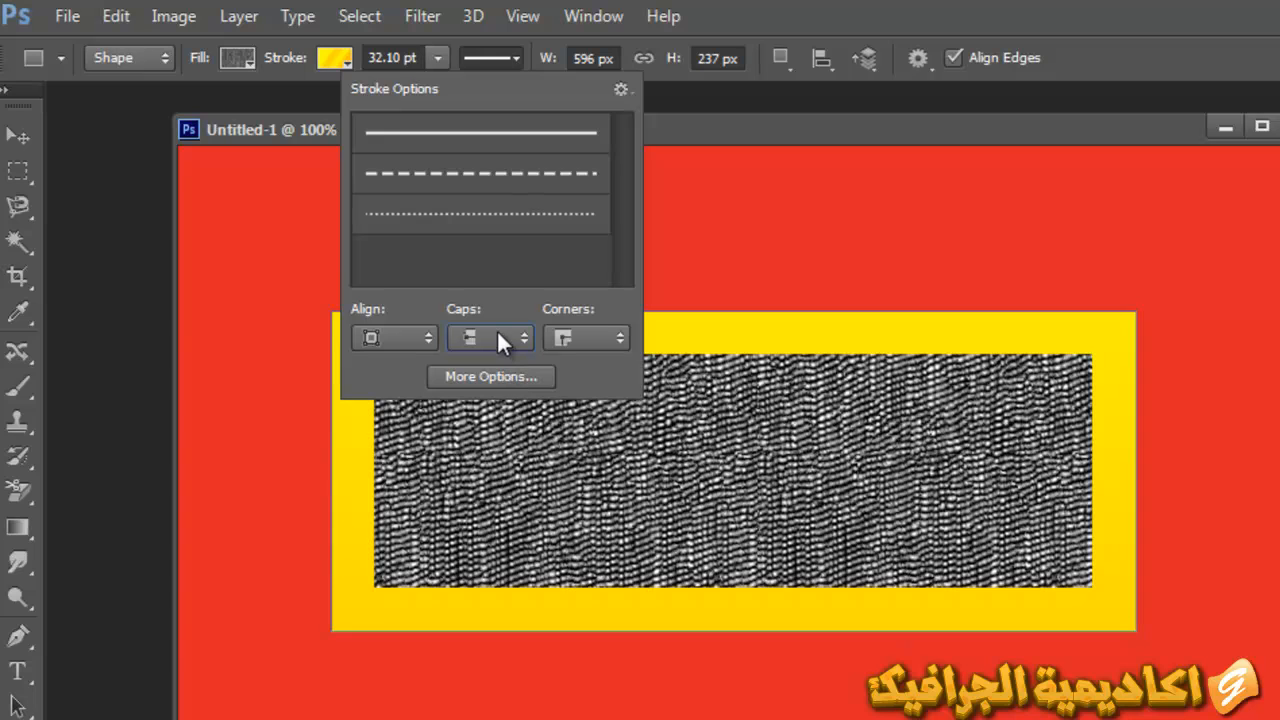
# Compare the round and square caps on the rectangle's stroke, and return to the flat caps
pyautogui.click(497, 329)
pyautogui.click(496, 385)
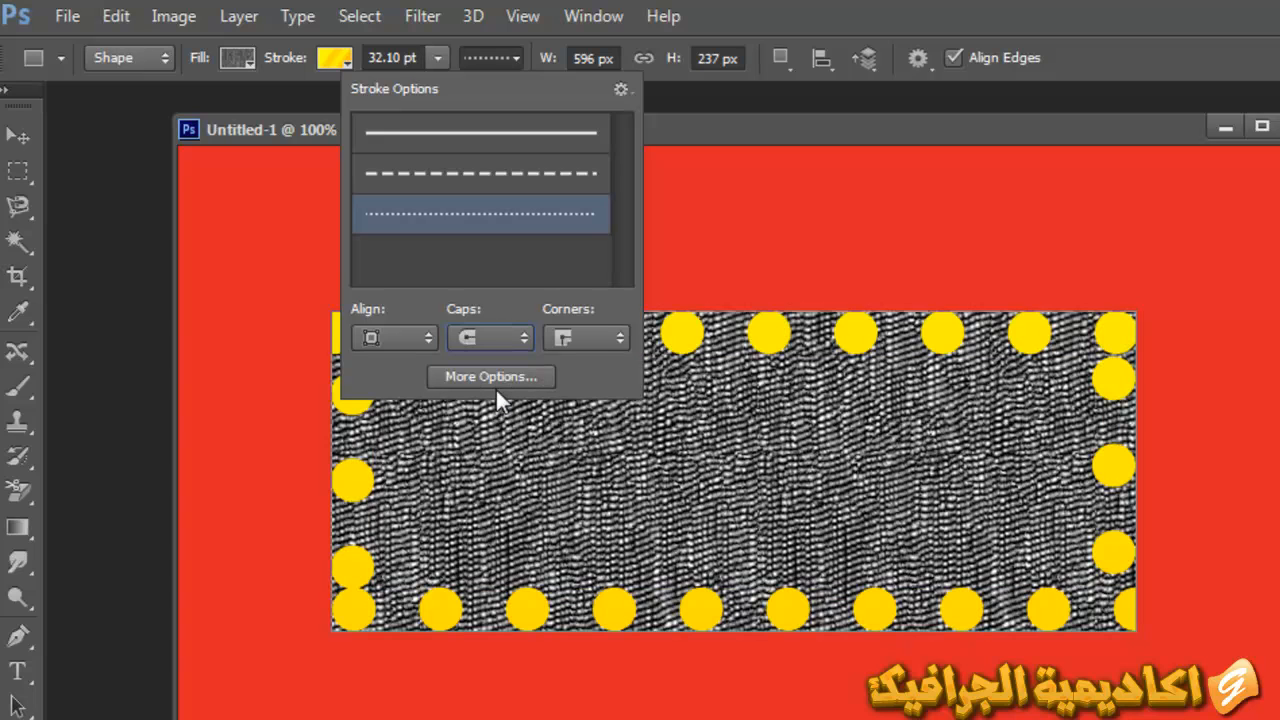
pyautogui.click(520, 338)
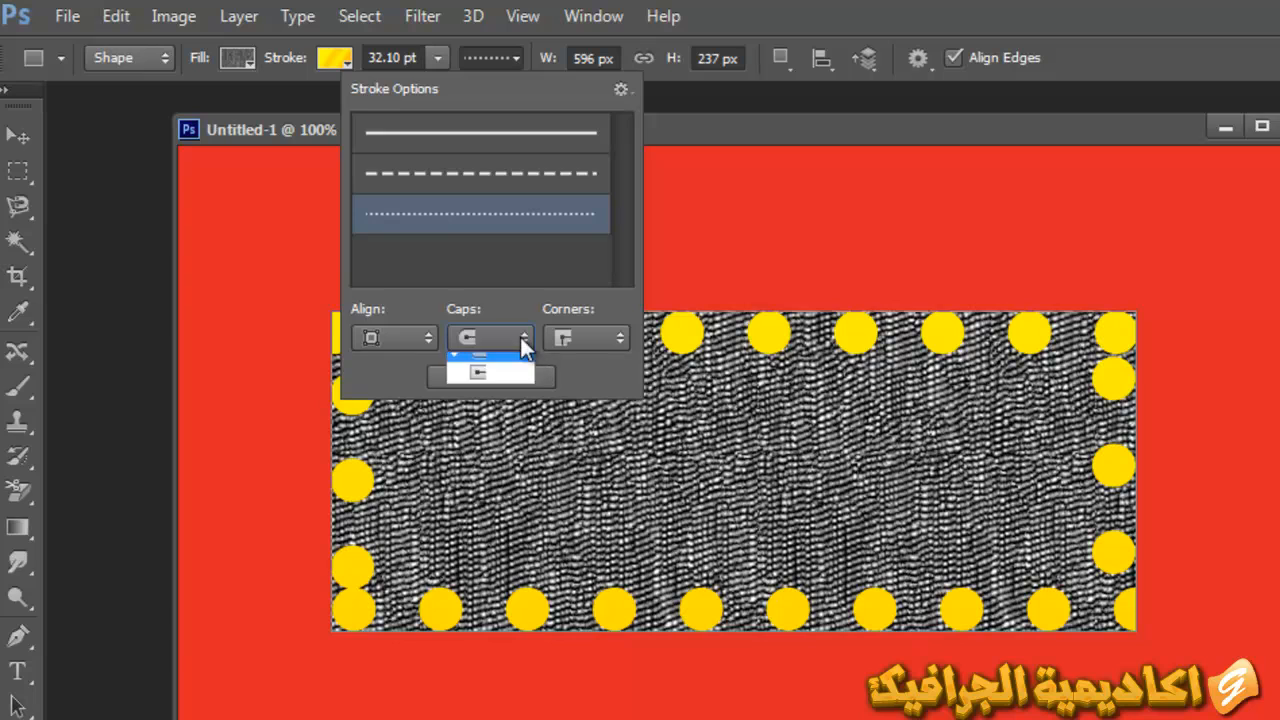
pyautogui.click(509, 407)
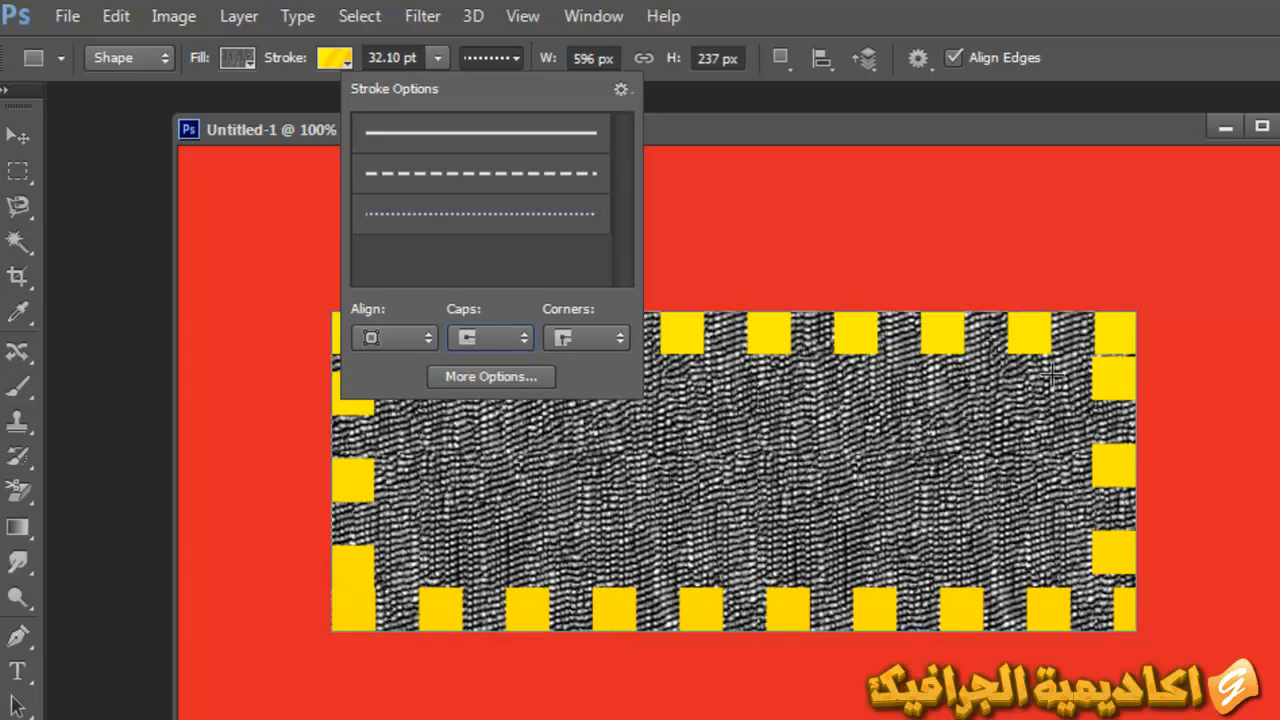
pyautogui.click(506, 333)
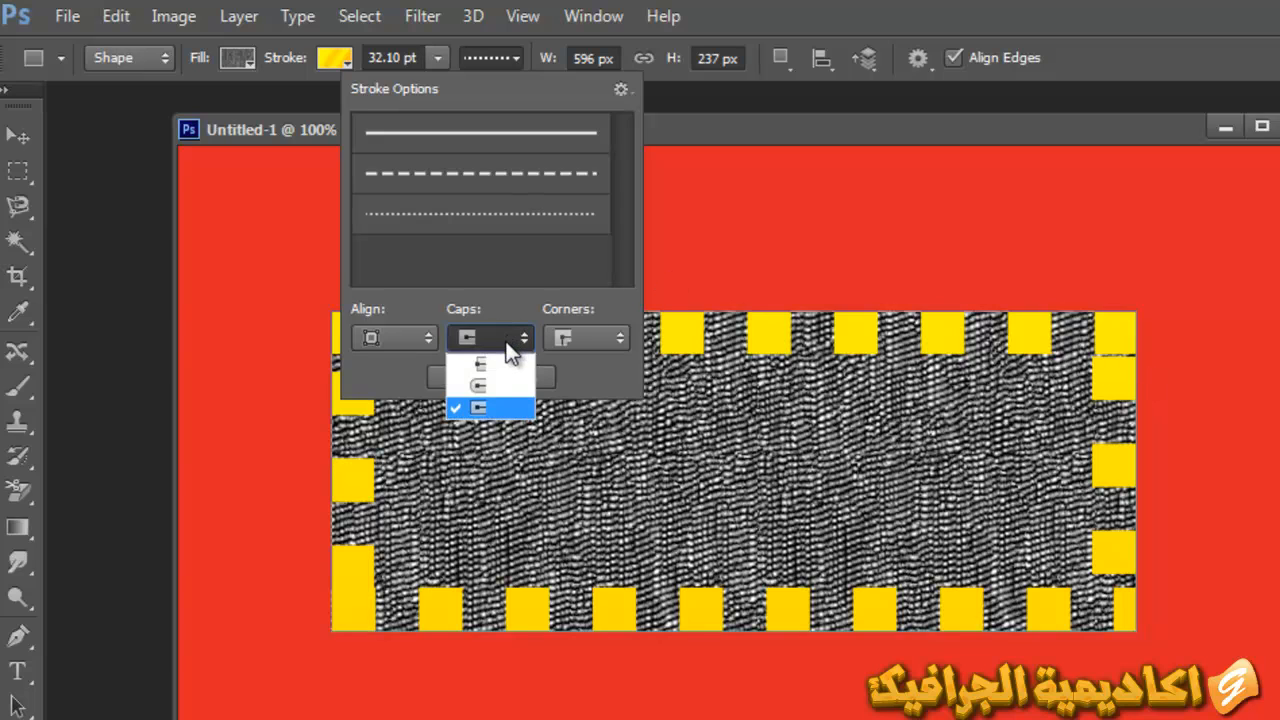
pyautogui.click(501, 357)
# Set the corners of the rectangle's stroke to round and its caps to square
pyautogui.click(587, 333)
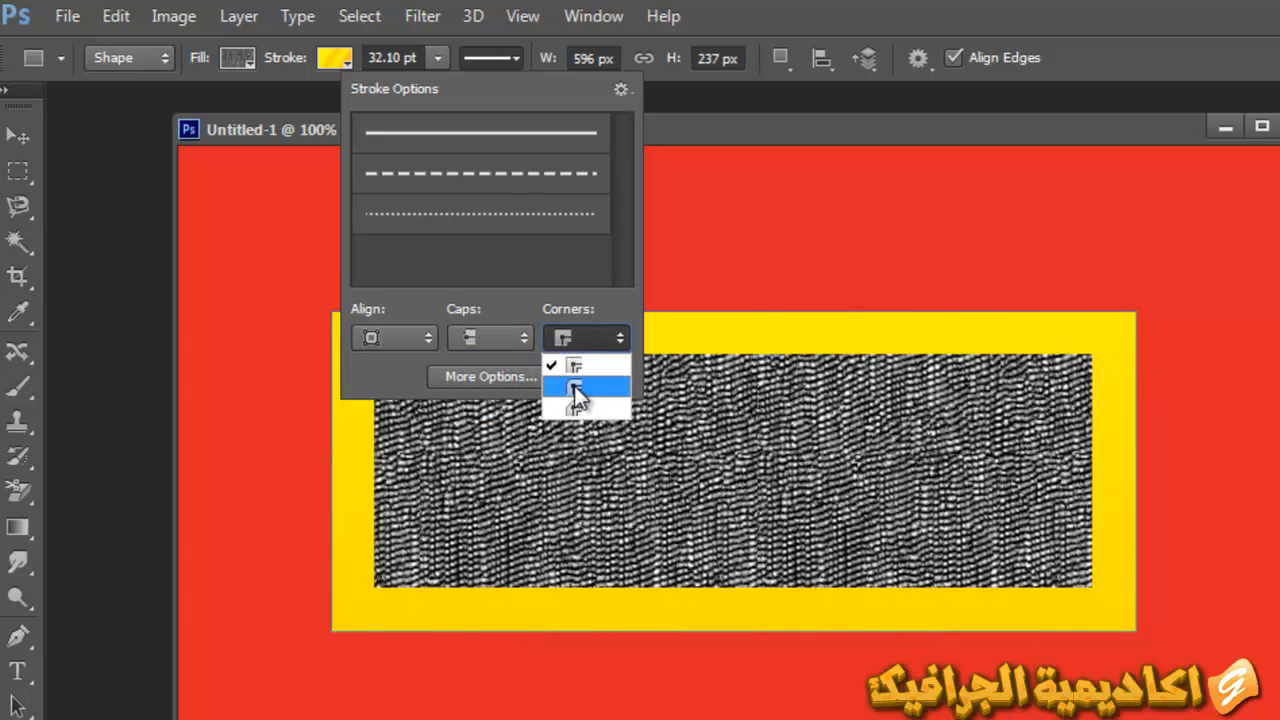
pyautogui.click(574, 387)
pyautogui.click(589, 341)
pyautogui.click(579, 345)
pyautogui.click(503, 333)
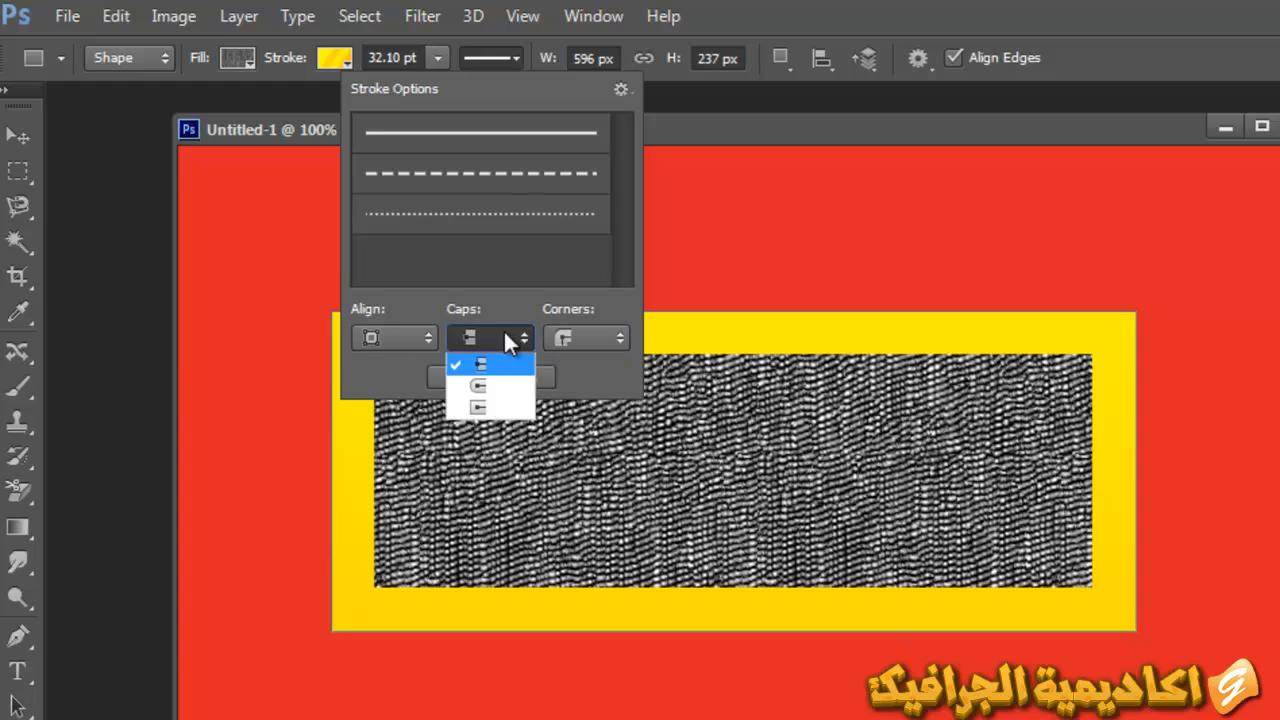
pyautogui.click(488, 226)
pyautogui.click(486, 333)
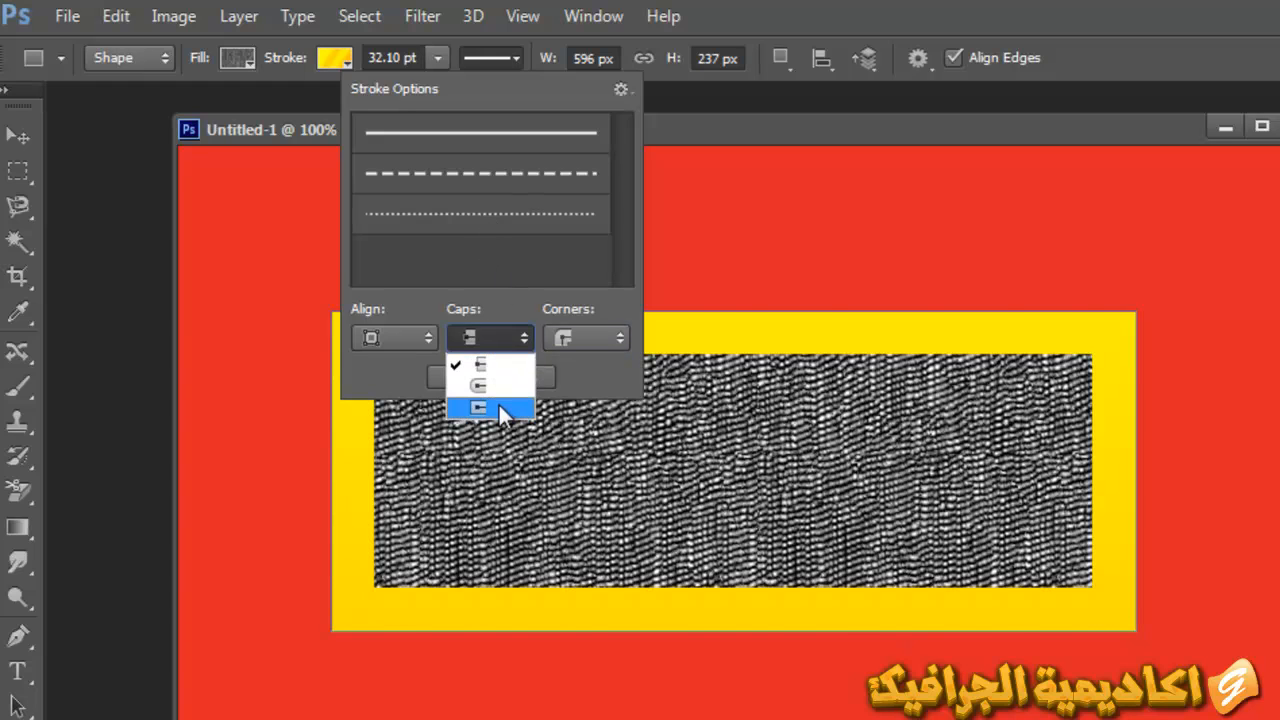
pyautogui.click(497, 407)
# Try the miter, round and bevel corners on the stroke, and restore miter corners with the solid, flat-capped line
pyautogui.click(615, 328)
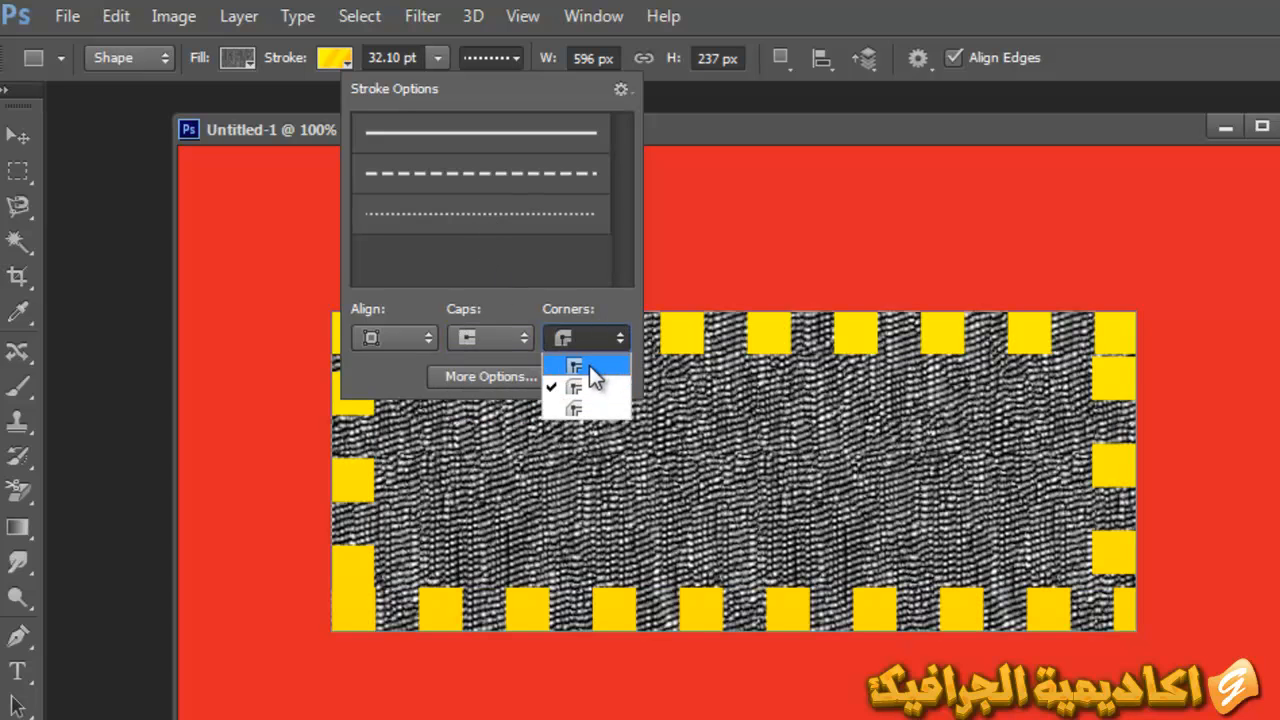
pyautogui.click(589, 365)
pyautogui.click(575, 339)
pyautogui.click(582, 384)
pyautogui.click(572, 340)
pyautogui.click(582, 402)
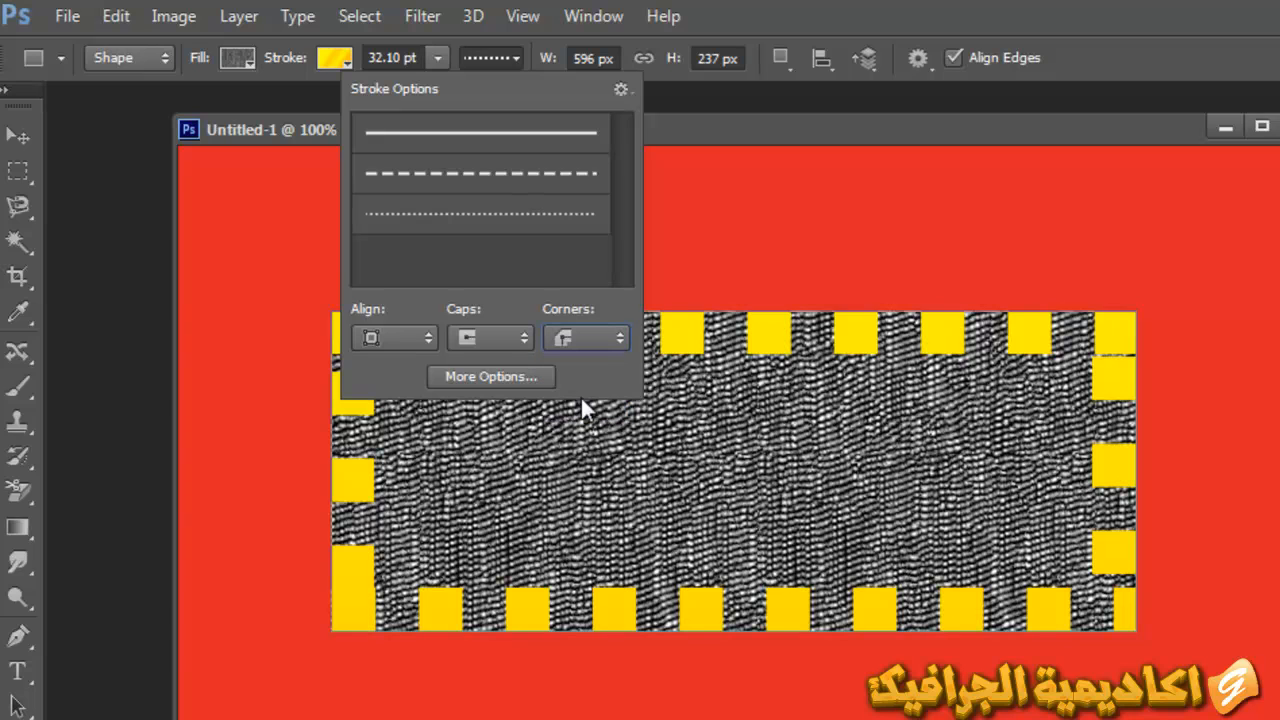
pyautogui.click(594, 339)
pyautogui.click(594, 366)
pyautogui.click(486, 147)
pyautogui.click(501, 336)
# Try the center alignment on the solid stroke, return it to inside, and close the stroke options
pyautogui.click(429, 335)
pyautogui.click(429, 335)
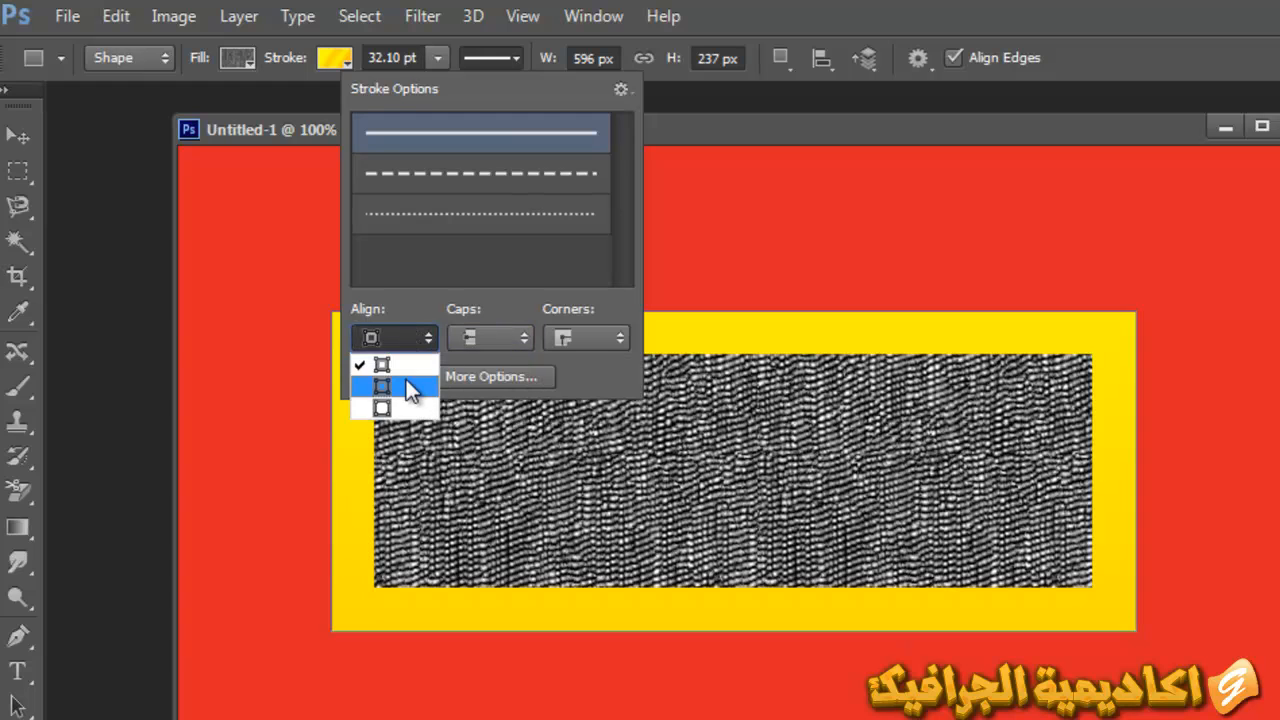
pyautogui.click(403, 410)
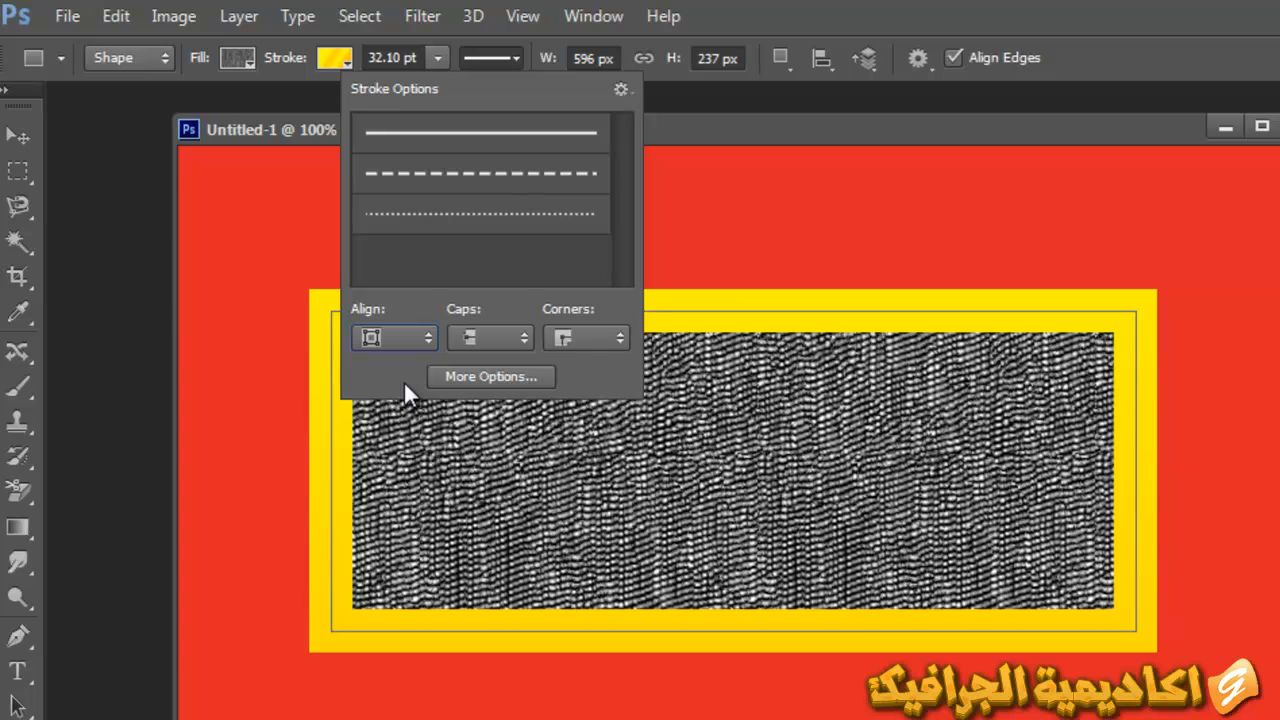
pyautogui.click(418, 337)
pyautogui.click(410, 358)
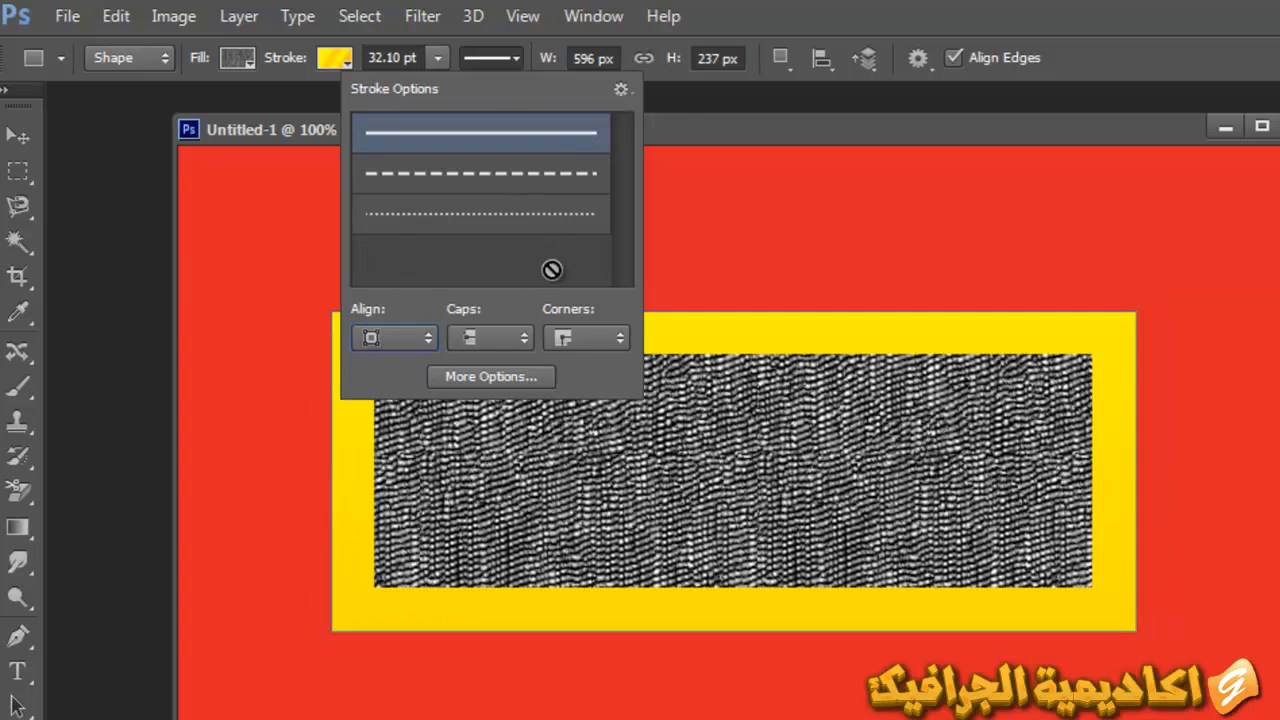
pyautogui.click(511, 51)
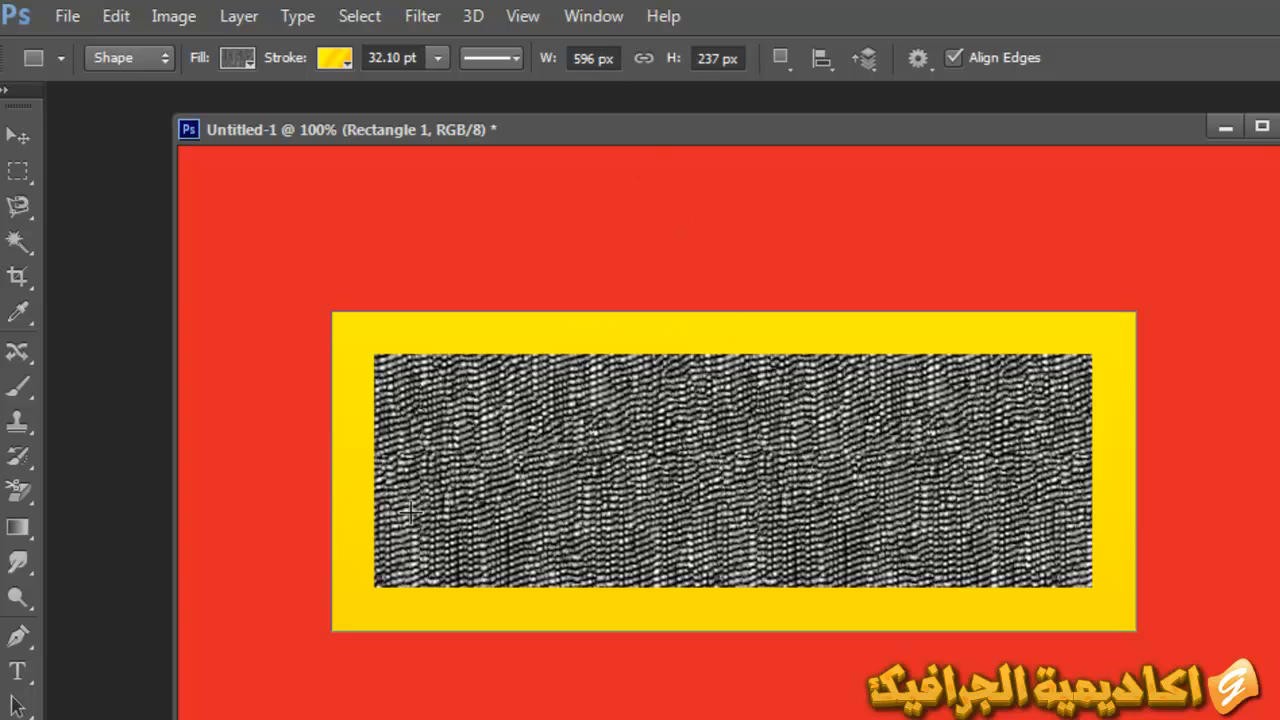
# Switch the rectangle's dimensions to centimeters and set its width to 5 cm and height to 10 cm
pyautogui.rightClick(600, 57)
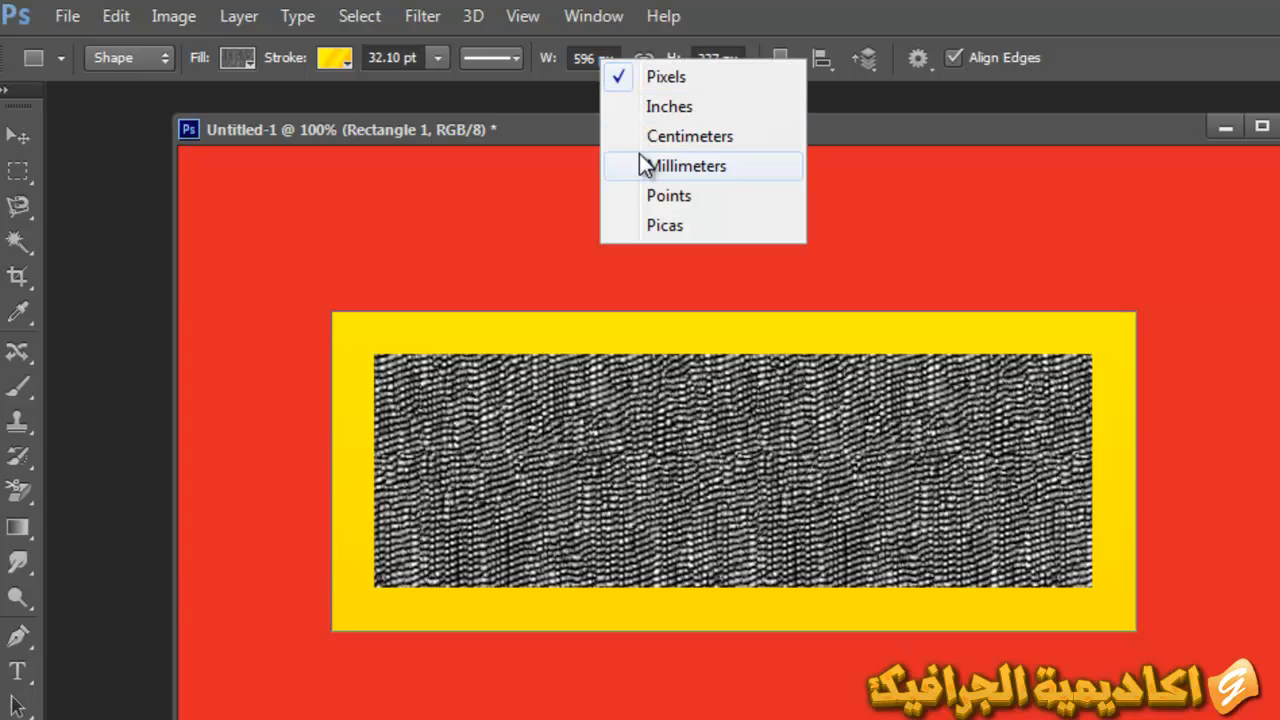
pyautogui.click(713, 140)
pyautogui.click(595, 58)
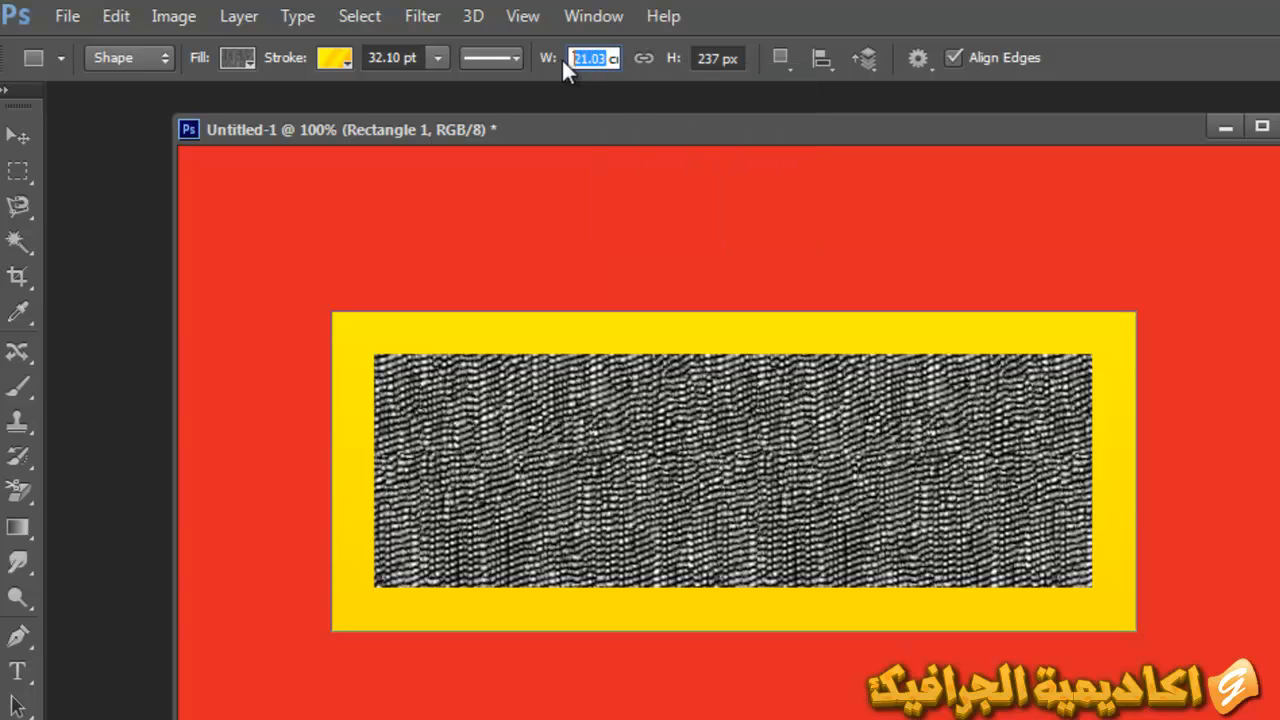
pyautogui.write('5')
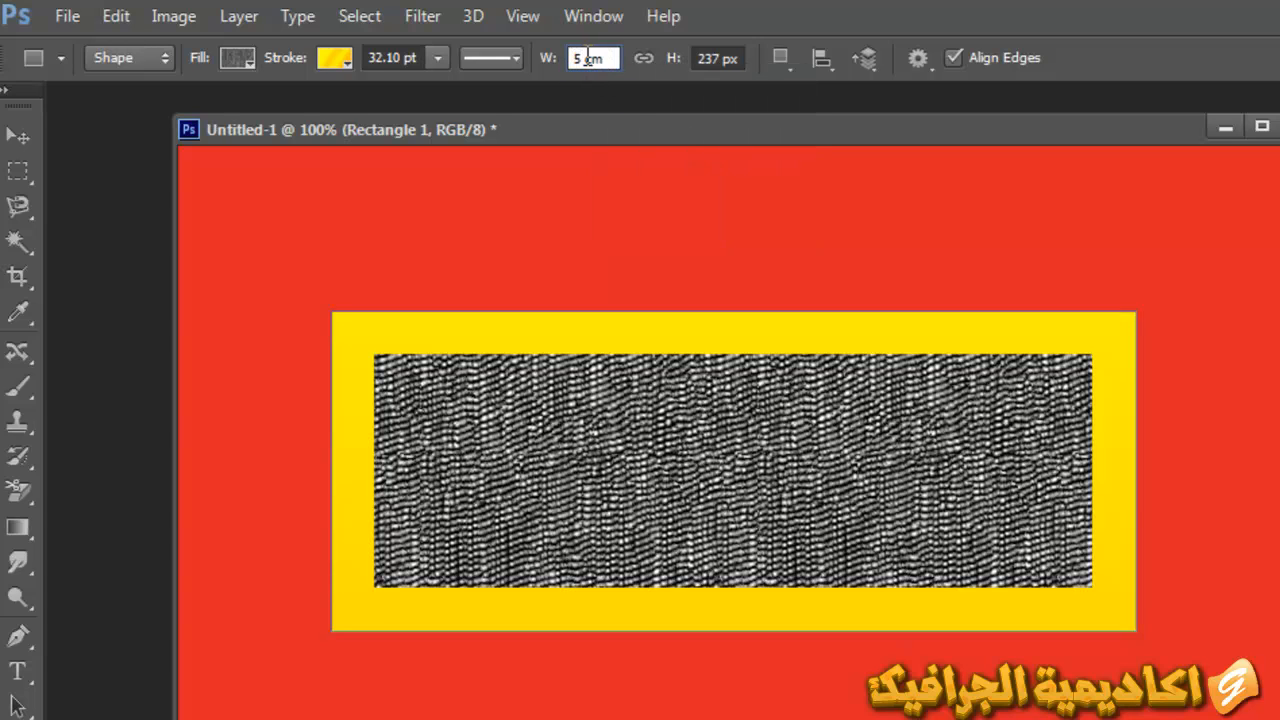
pyautogui.rightClick(720, 56)
pyautogui.click(765, 128)
pyautogui.click(720, 58)
pyautogui.write('10')
pyautogui.press('Return')
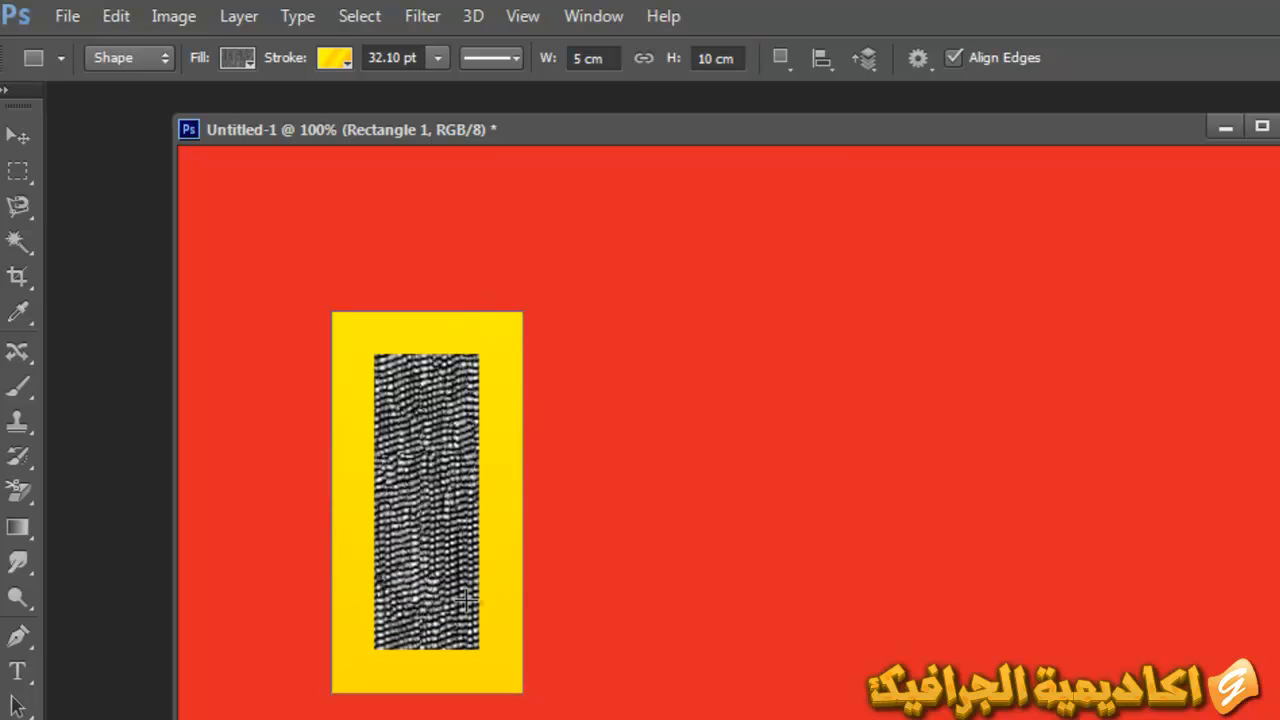
# Move the rectangle toward the middle of the canvas and set its width to 20 cm
pyautogui.moveTo(435, 550); pyautogui.dragTo(748, 512)
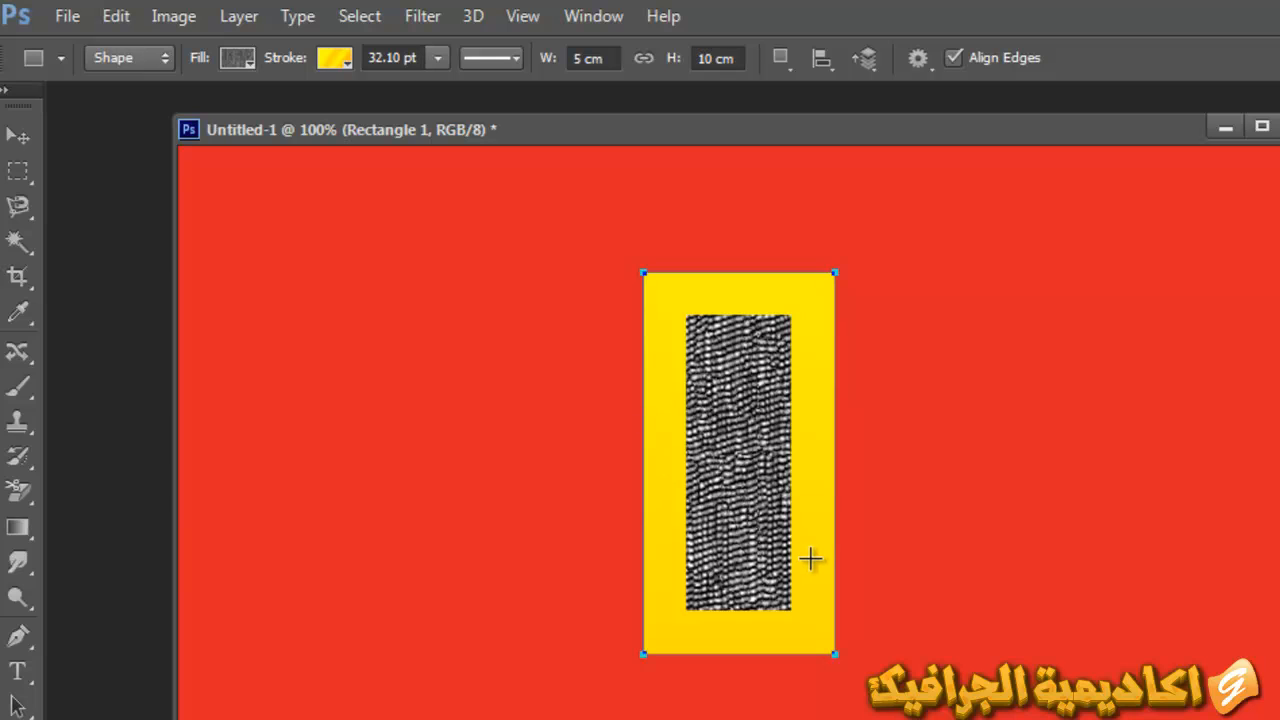
pyautogui.doubleClick(580, 58)
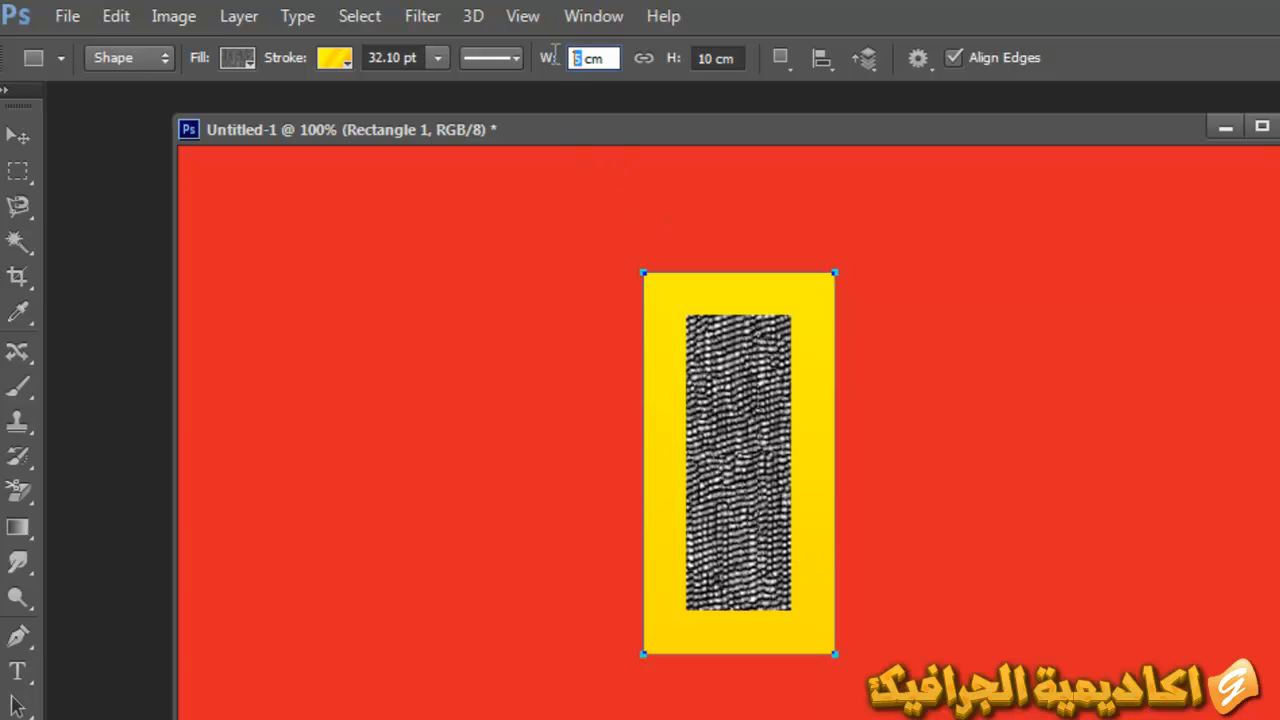
pyautogui.write('20')
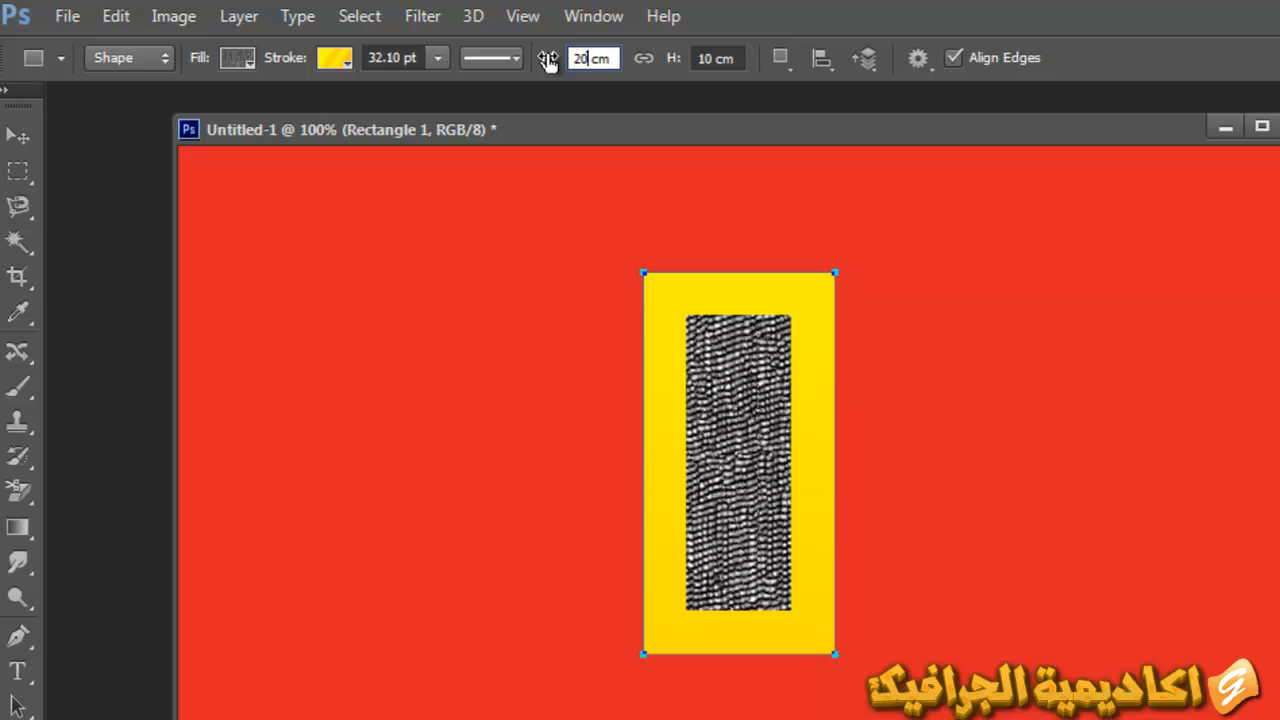
pyautogui.click(713, 58)
pyautogui.click(675, 58)
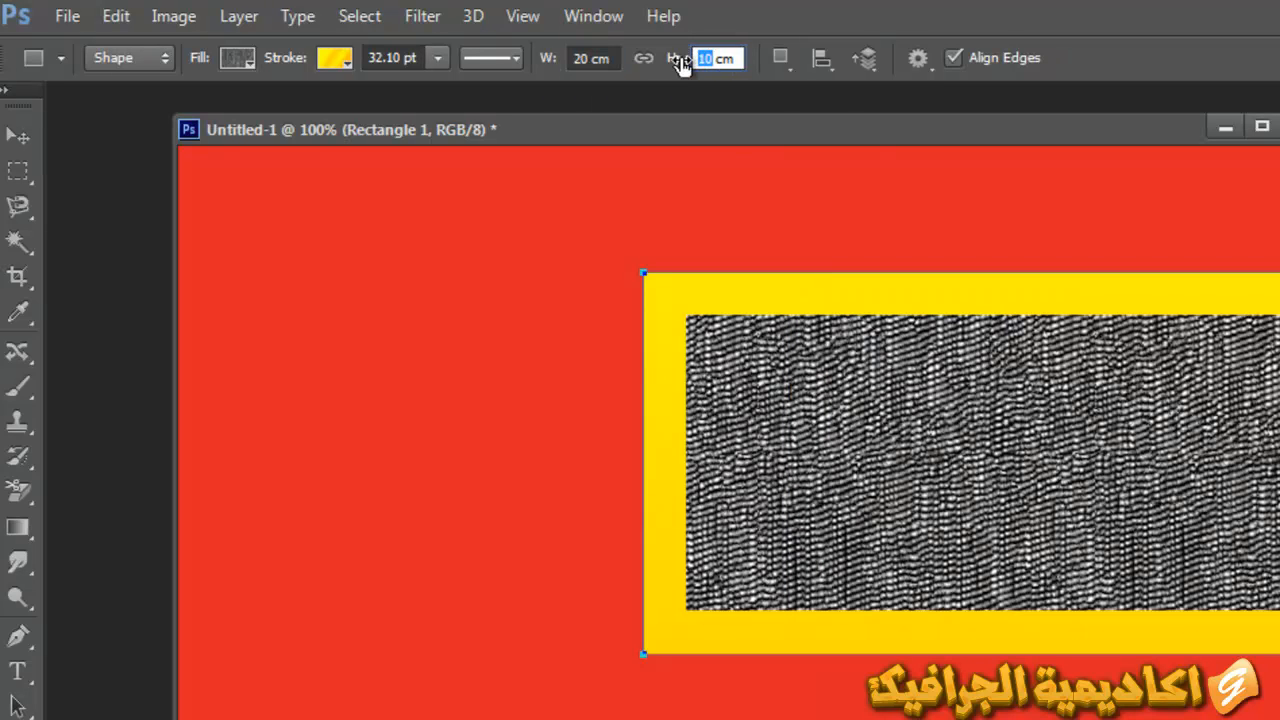
# Move the rectangle back toward the canvas center, and view the Rectangle tool's shape operations
pyautogui.click(17, 135)
pyautogui.moveTo(734, 409); pyautogui.dragTo(630, 432)
pyautogui.press('u')
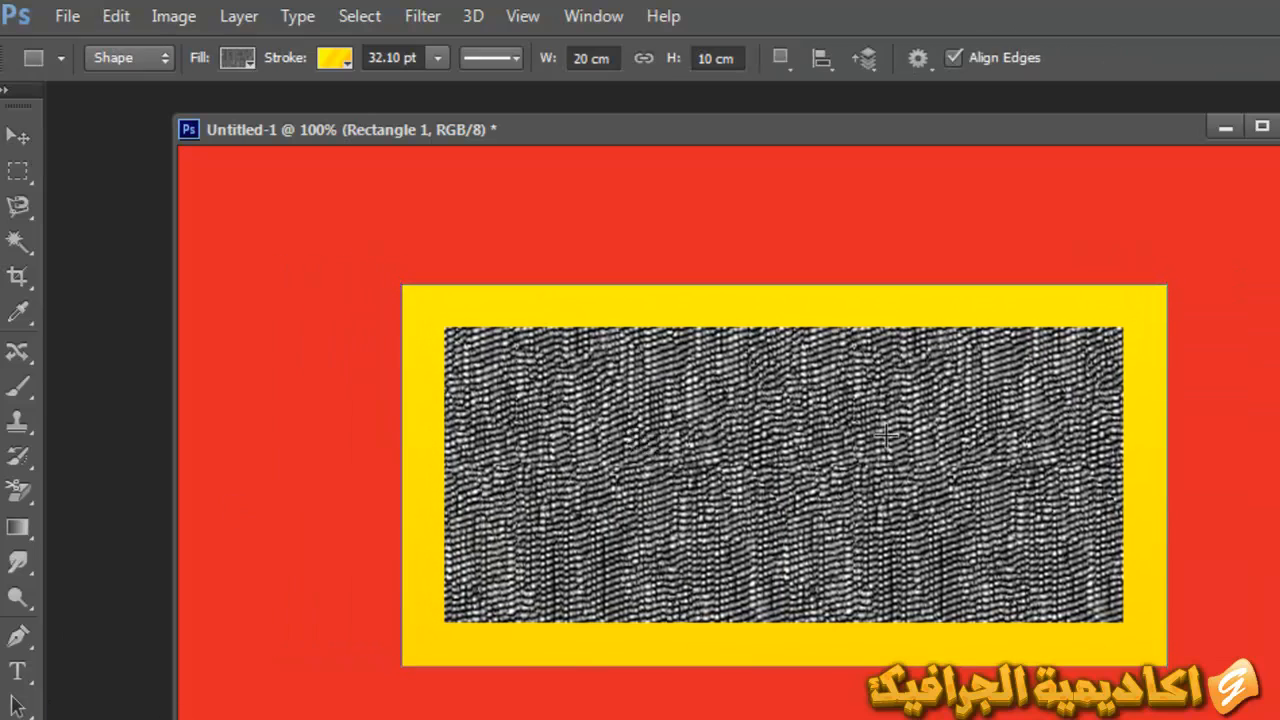
pyautogui.click(781, 58)
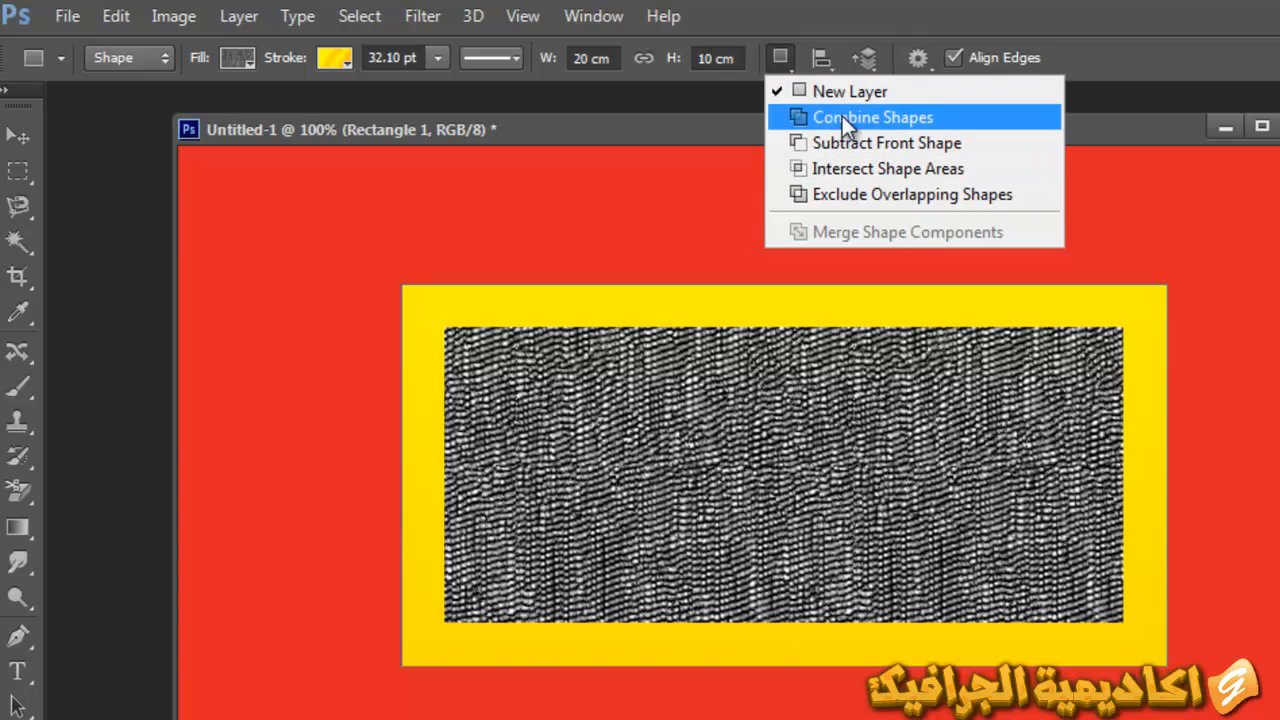
pyautogui.click(720, 85)
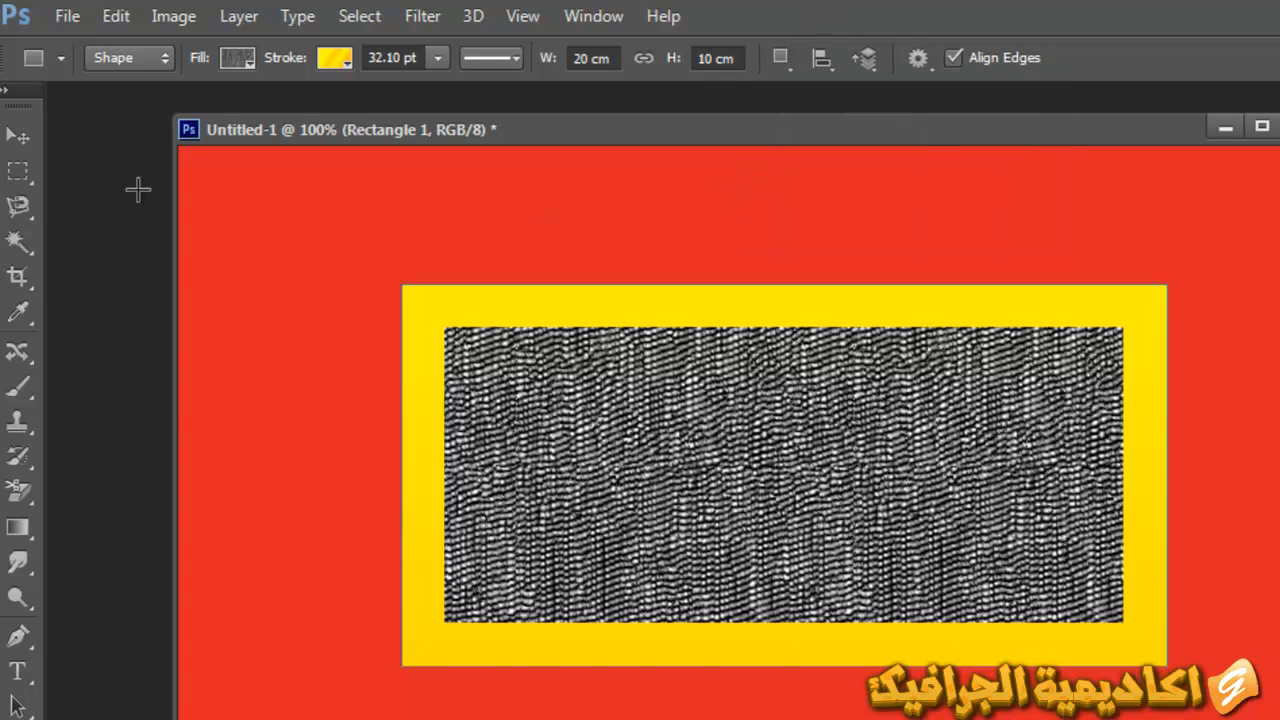
# Move the rectangle into the canvas's upper right corner and nudge it against the right edge
pyautogui.click(27, 135)
pyautogui.moveTo(803, 540); pyautogui.dragTo(944, 415)
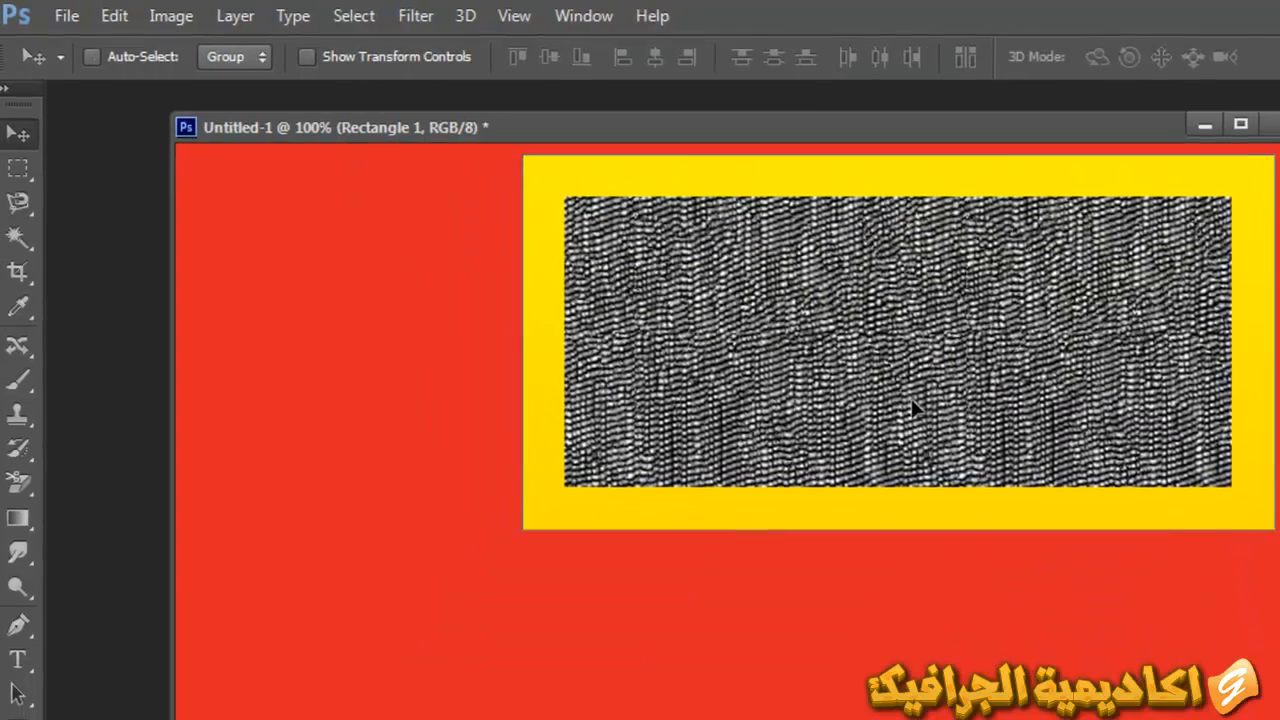
pyautogui.press('Right')
pyautogui.press('Right')
pyautogui.press('Right')
pyautogui.press('Right')
pyautogui.press('Right')
pyautogui.press('Right')
pyautogui.press('Right')
pyautogui.press('Right')
pyautogui.press('Right')
pyautogui.press('Right')
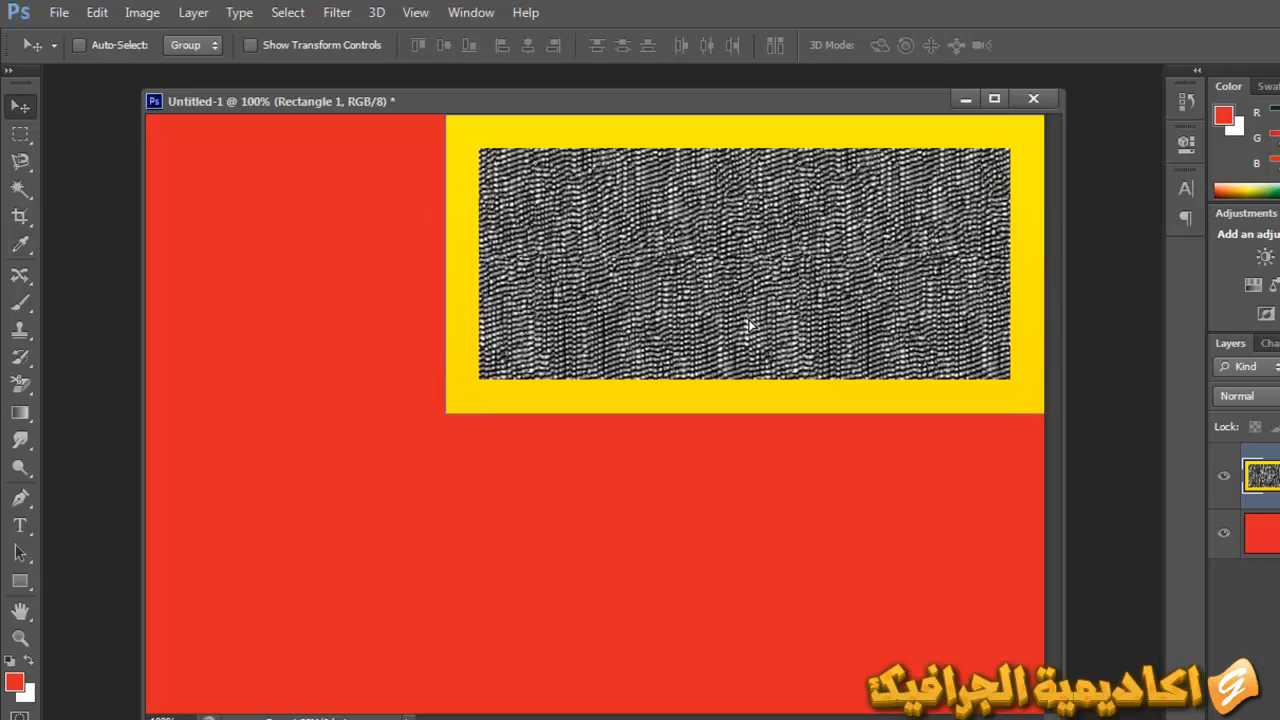
# Draw a rounded rectangle about 467 by 171 px with a 10 px radius and position it beneath the large rectangle, against the canvas's right edge
pyautogui.click(22, 580)
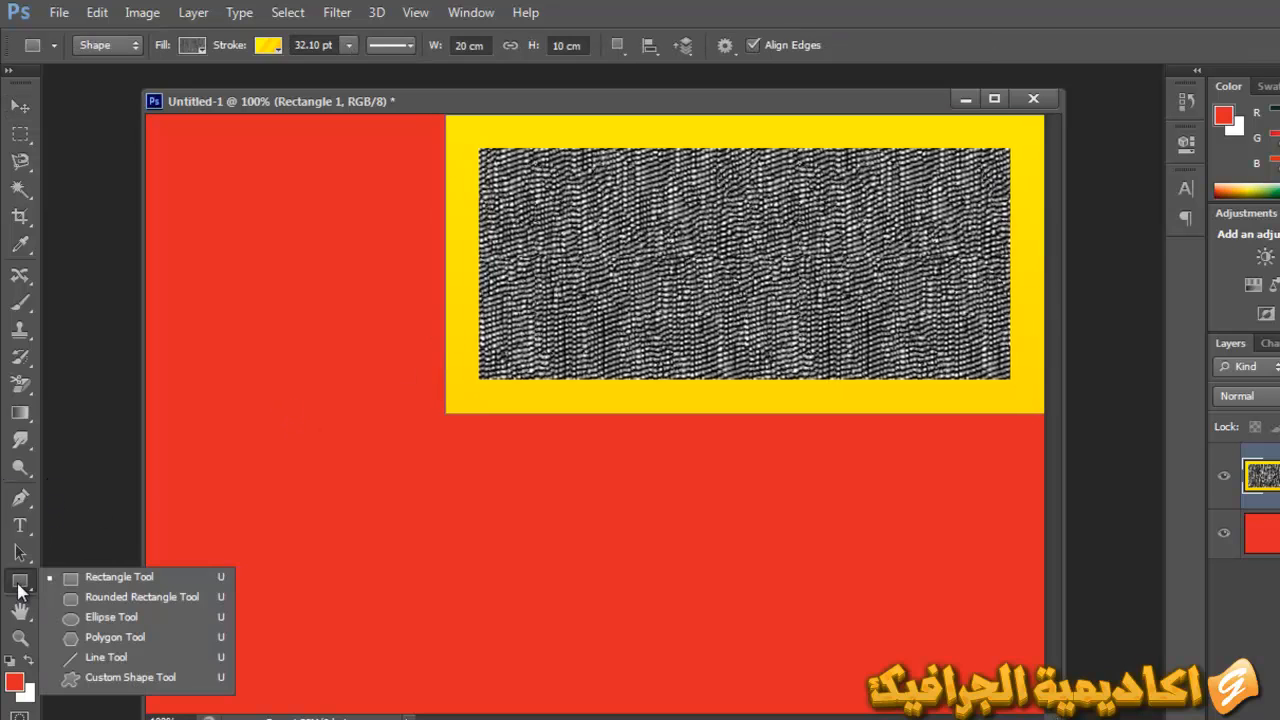
pyautogui.click(120, 600)
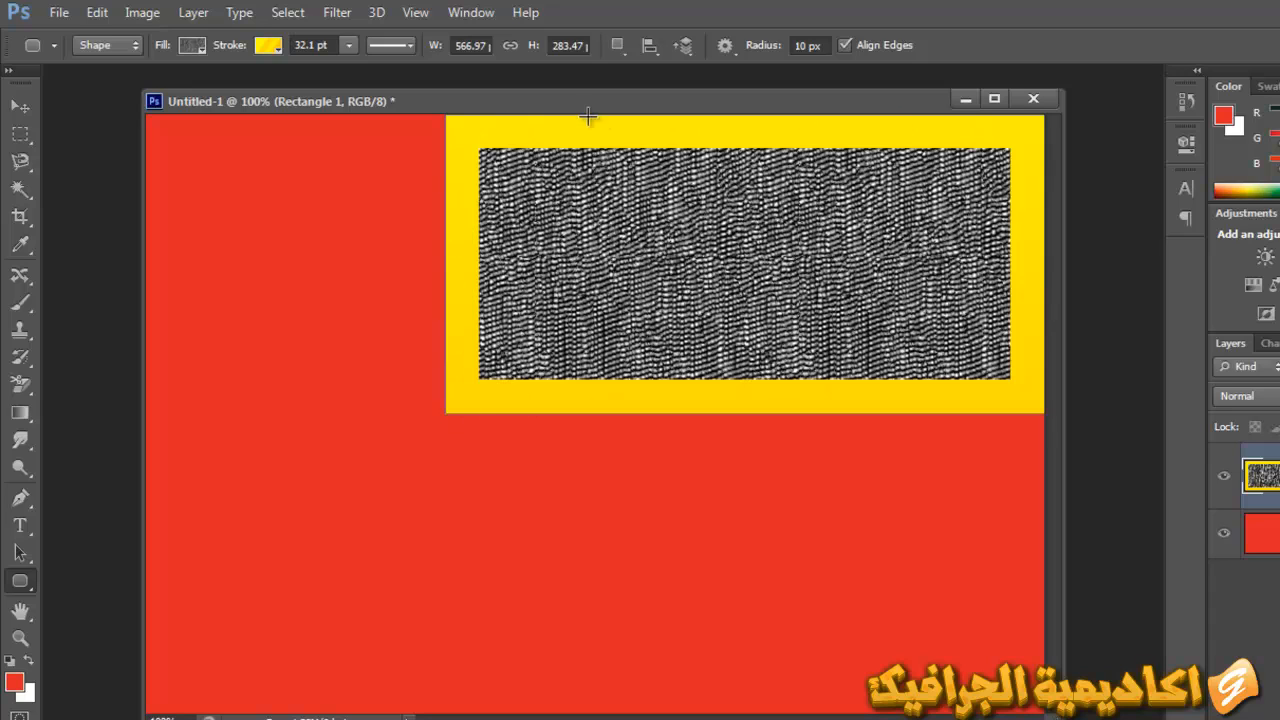
pyautogui.moveTo(220, 412); pyautogui.dragTo(713, 592)
pyautogui.press('v')
pyautogui.moveTo(523, 543); pyautogui.dragTo(790, 305)
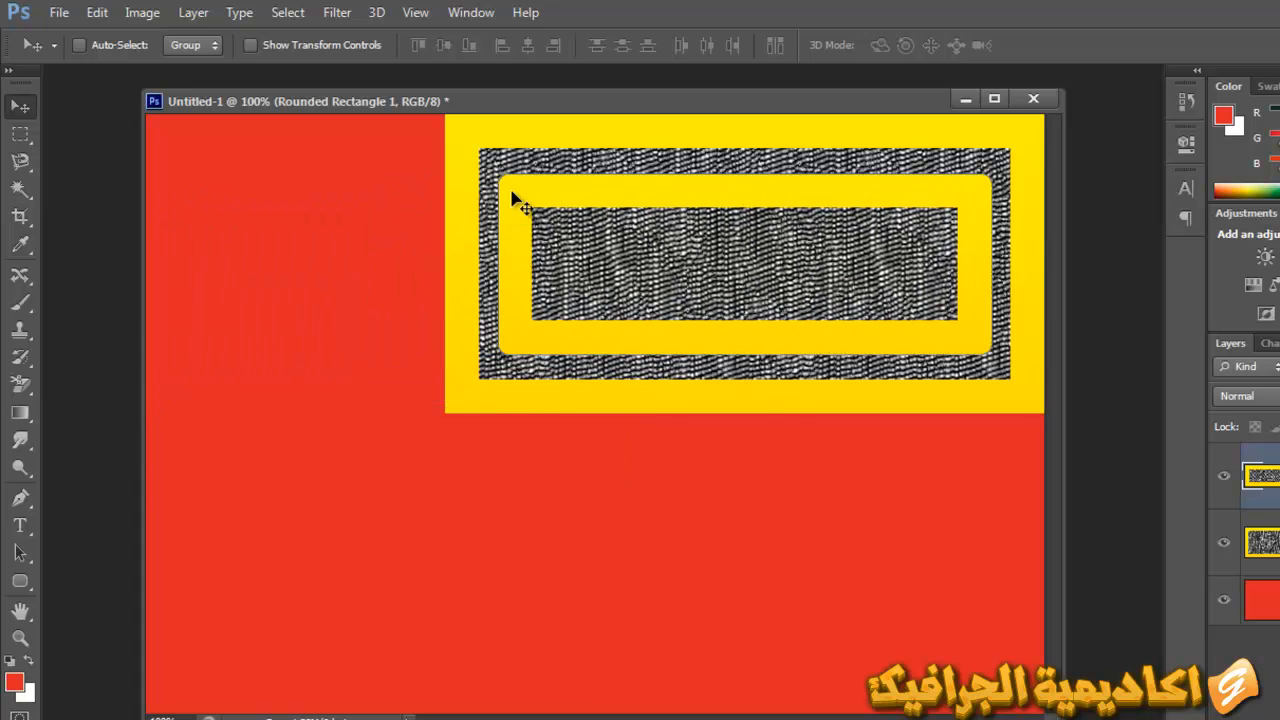
pyautogui.moveTo(514, 209); pyautogui.dragTo(448, 436)
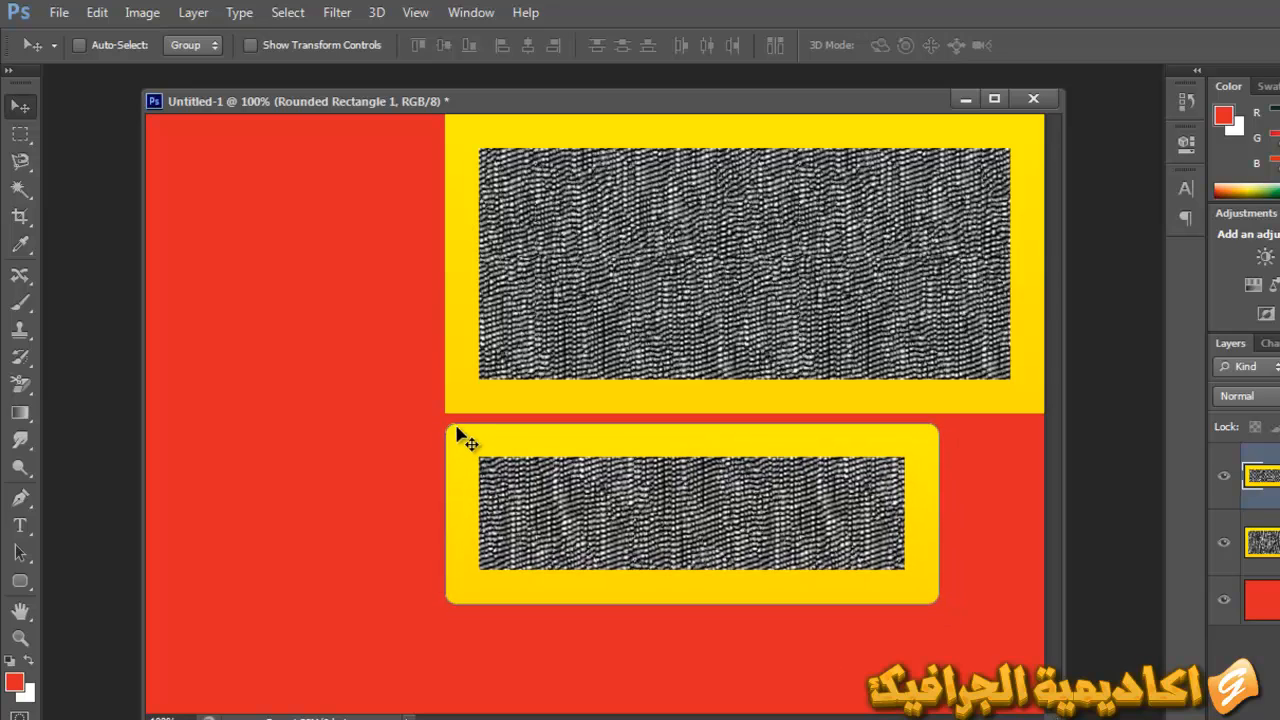
pyautogui.keyDown('ctrl'); pyautogui.click(620, 328); pyautogui.keyUp('ctrl')
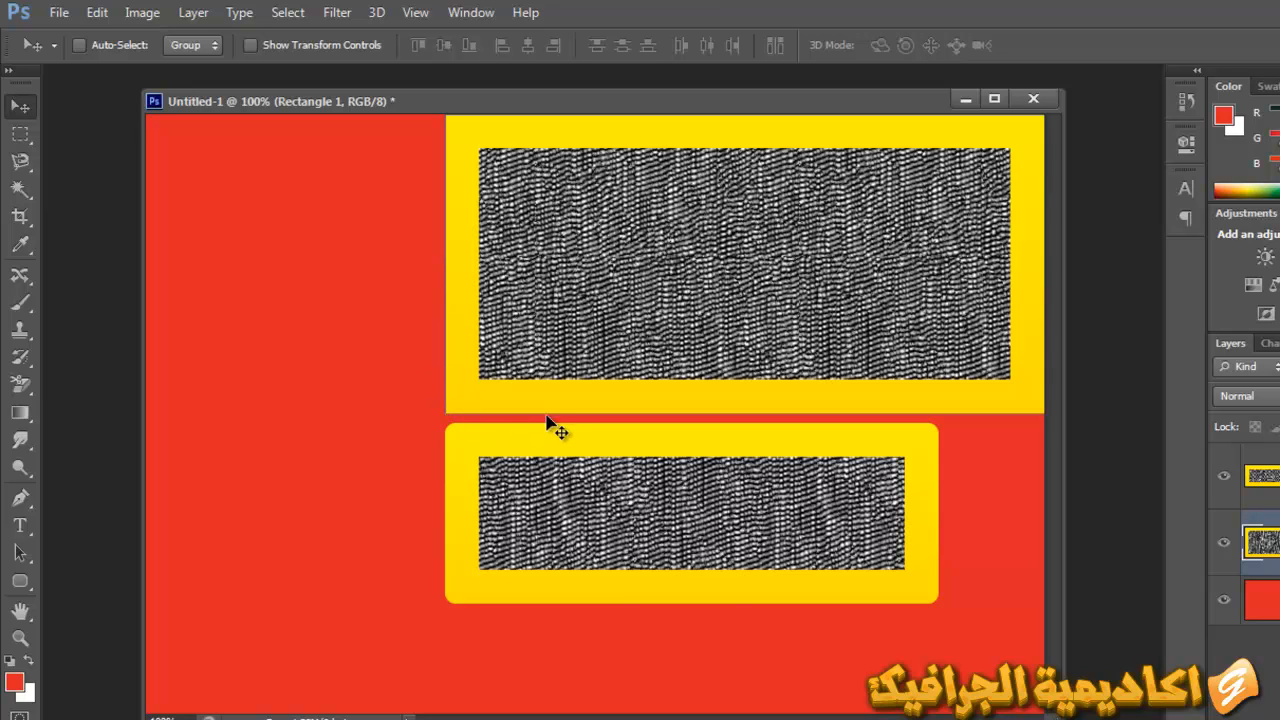
pyautogui.moveTo(555, 481); pyautogui.dragTo(660, 472)
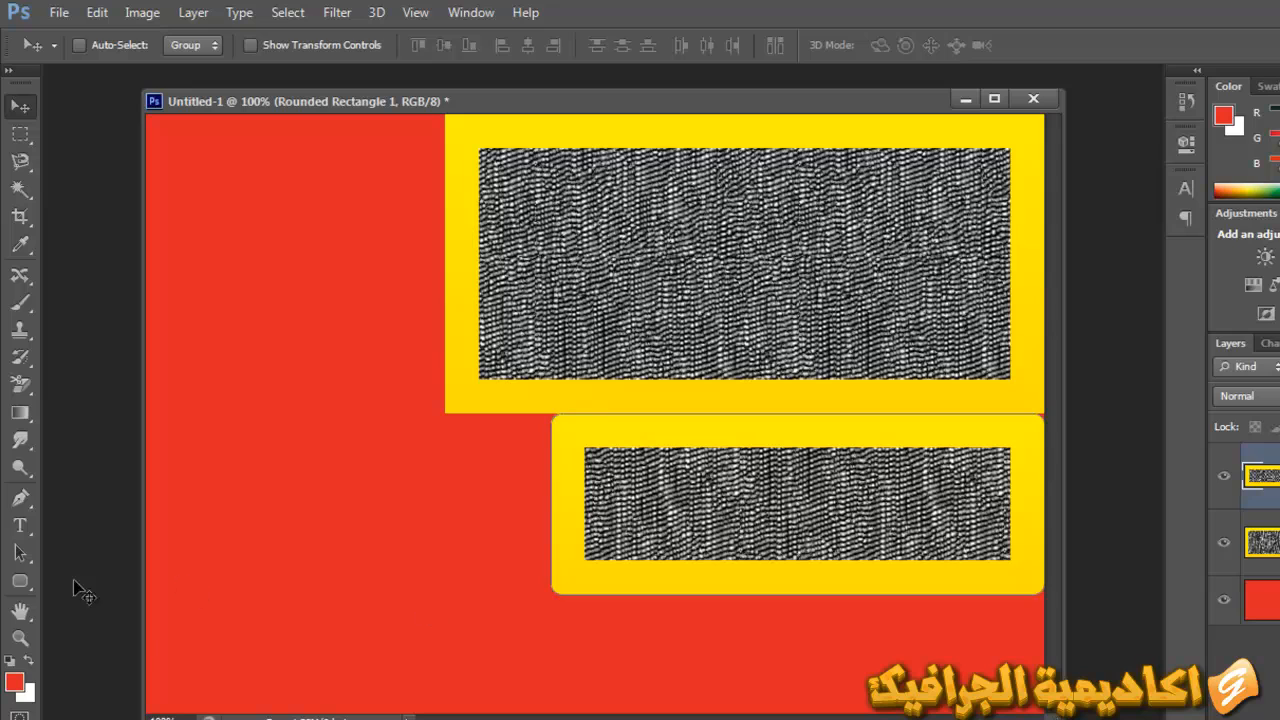
# Draw a circle about 238 px in diameter with the Ellipse tool and move it into the canvas's upper left corner
pyautogui.click(20, 580)
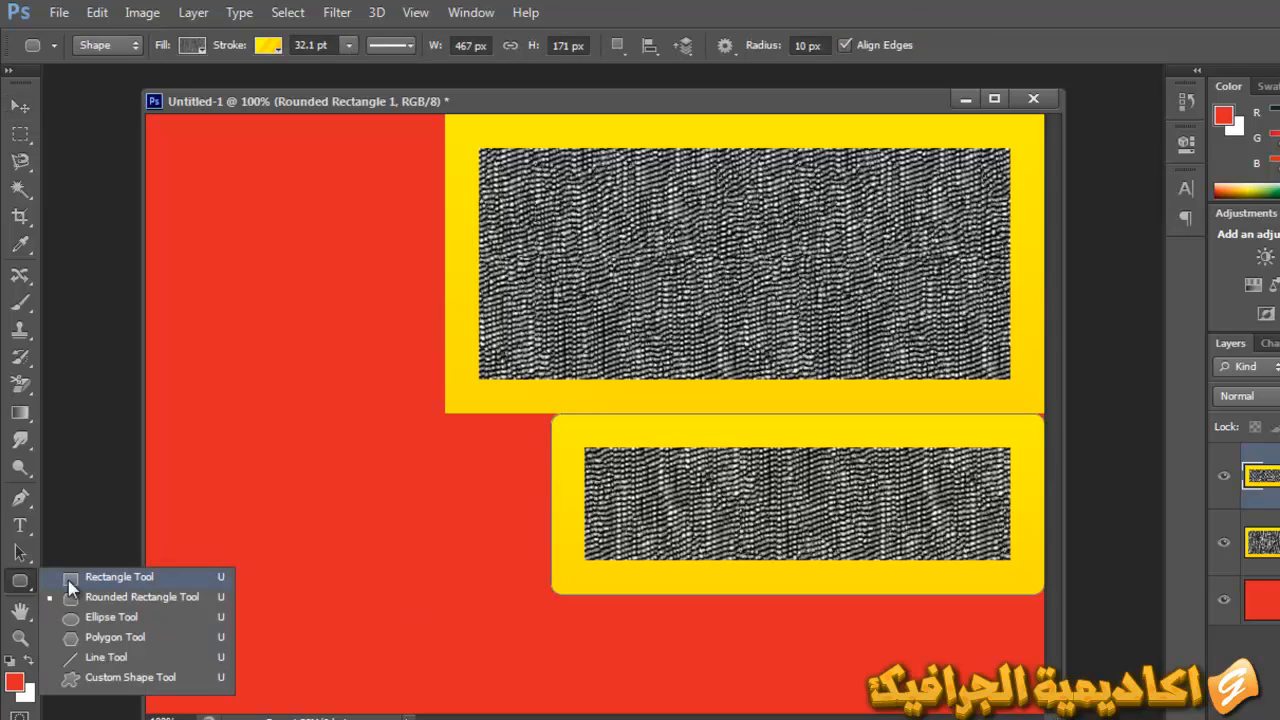
pyautogui.click(117, 618)
pyautogui.moveTo(225, 220); pyautogui.dragTo(463, 591)
pyautogui.press('v')
pyautogui.moveTo(361, 370); pyautogui.dragTo(297, 281)
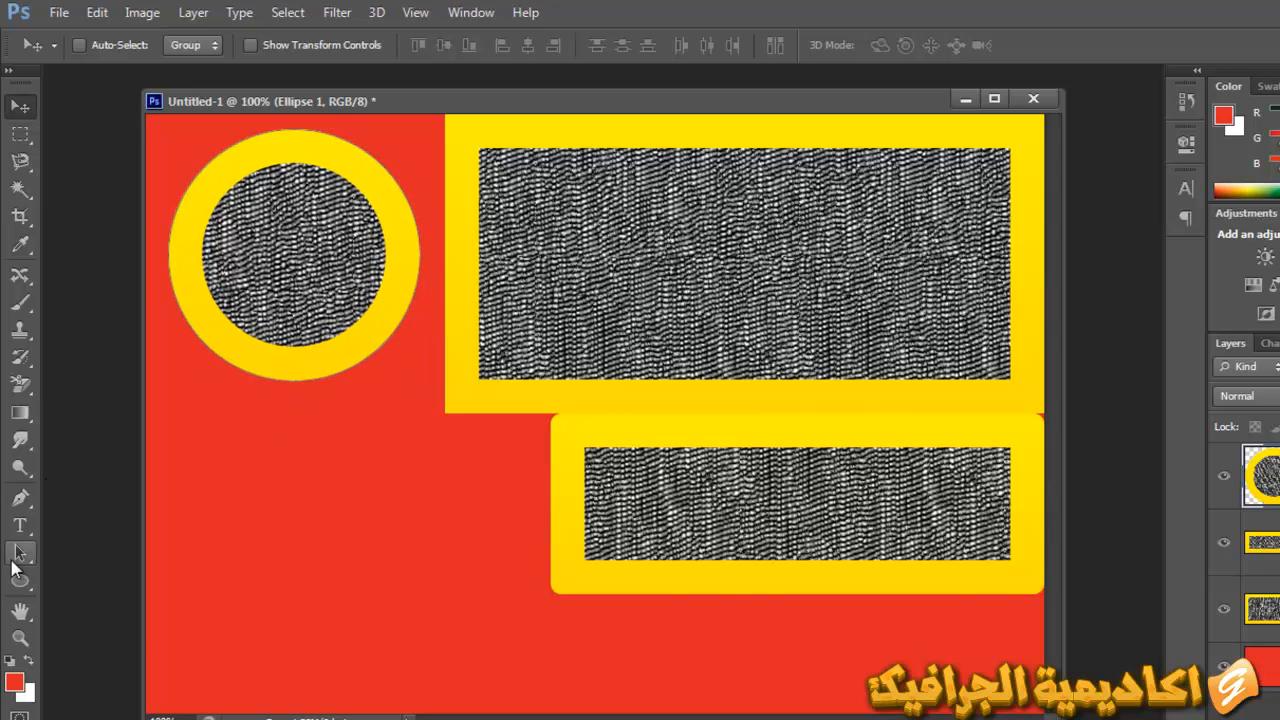
# Draw a nearly horizontal line about 298 px wide with a 1 px weight below the circle
pyautogui.click(20, 580)
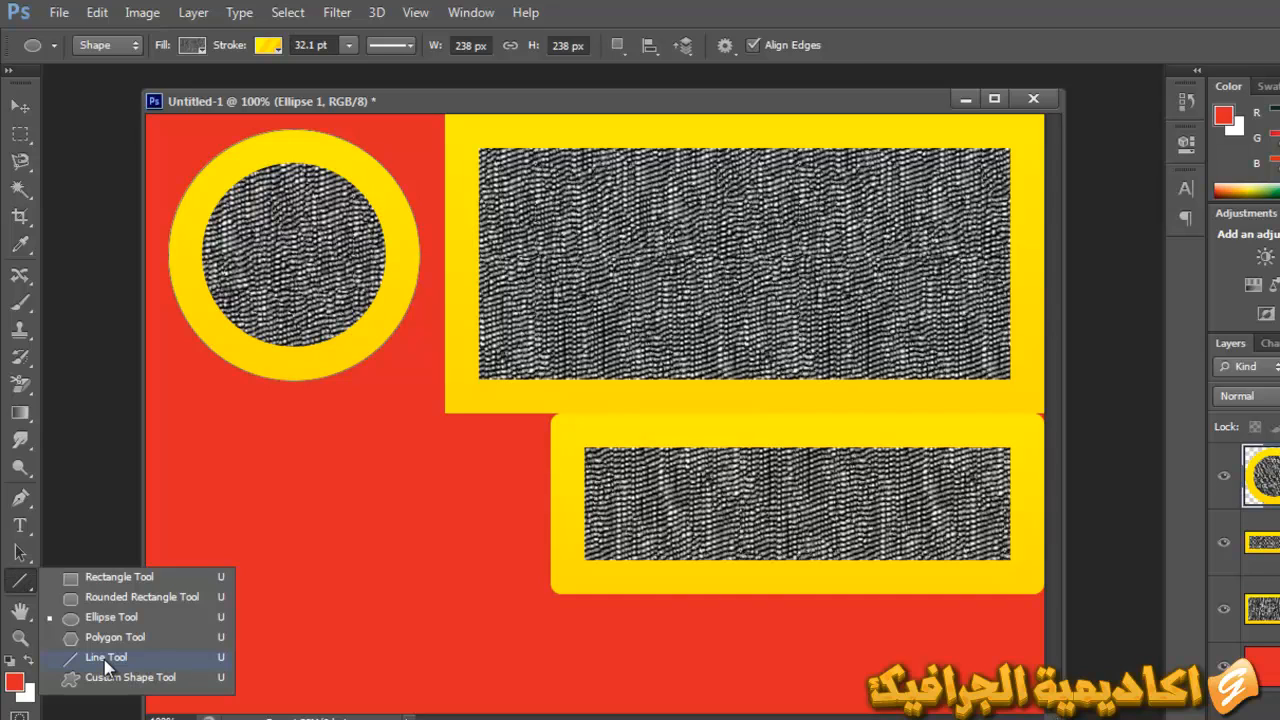
pyautogui.click(107, 657)
pyautogui.moveTo(208, 510); pyautogui.dragTo(522, 498)
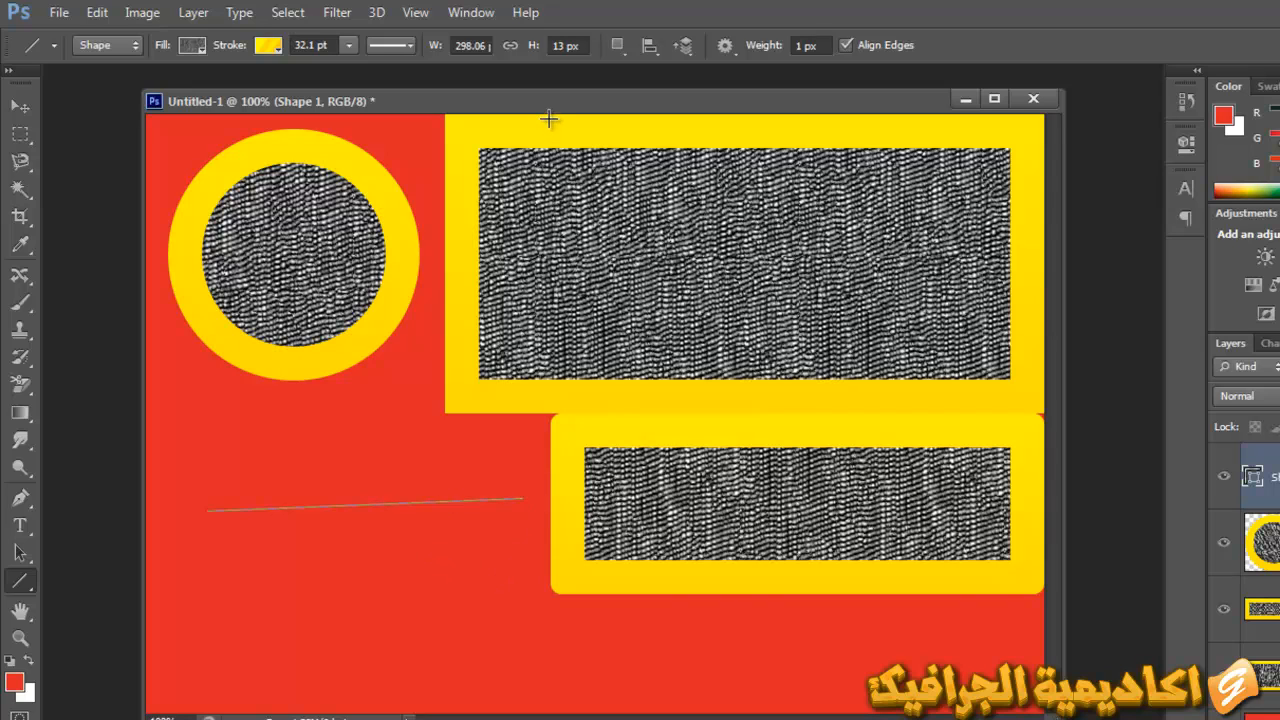
# Set the line's width to 15 cm and height to 20 cm, and move it diagonally across both rectangles
pyautogui.rightClick(459, 55)
pyautogui.click(494, 107)
pyautogui.click(472, 44)
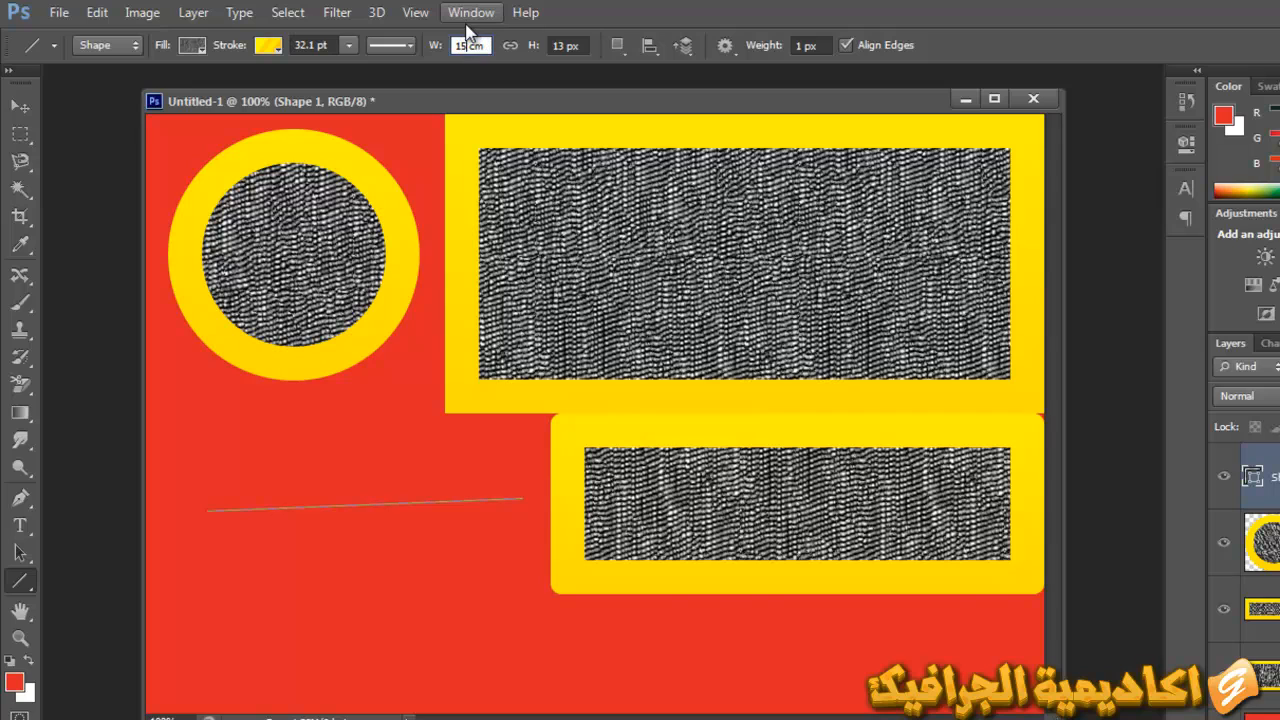
pyautogui.rightClick(569, 45)
pyautogui.click(608, 106)
pyautogui.moveTo(574, 43); pyautogui.dragTo(518, 37)
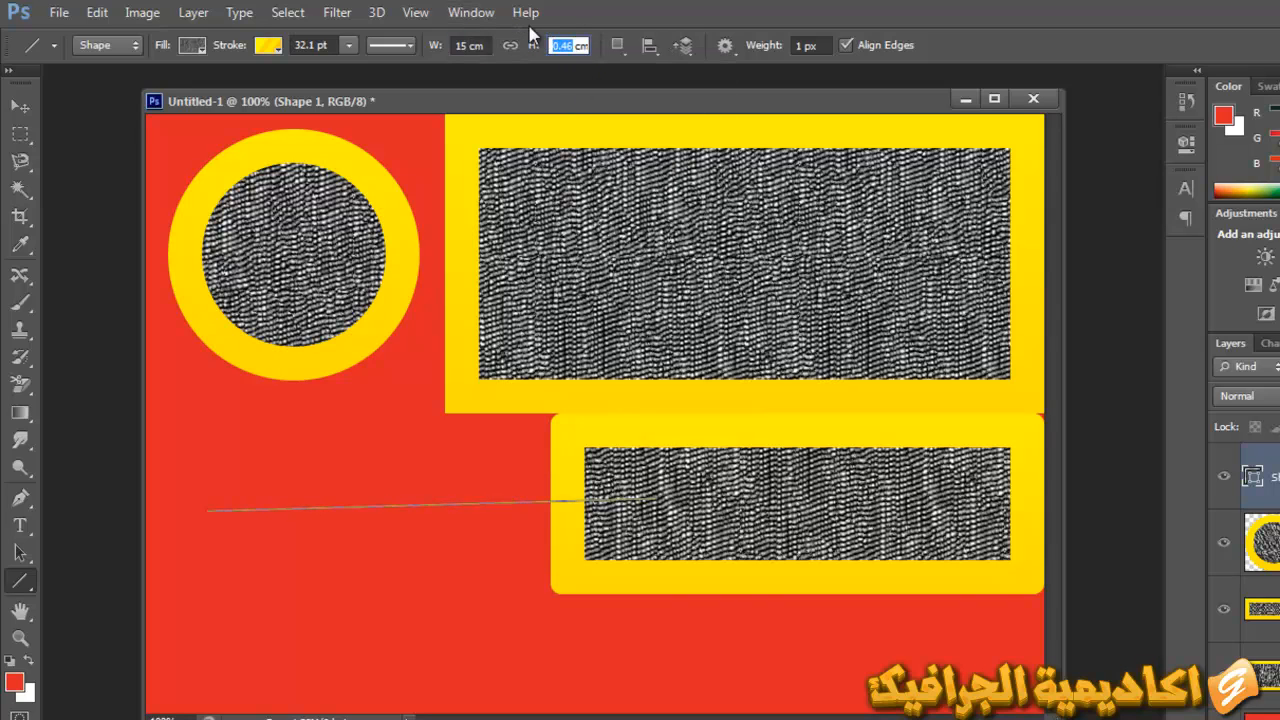
pyautogui.write('20')
pyautogui.press('Return')
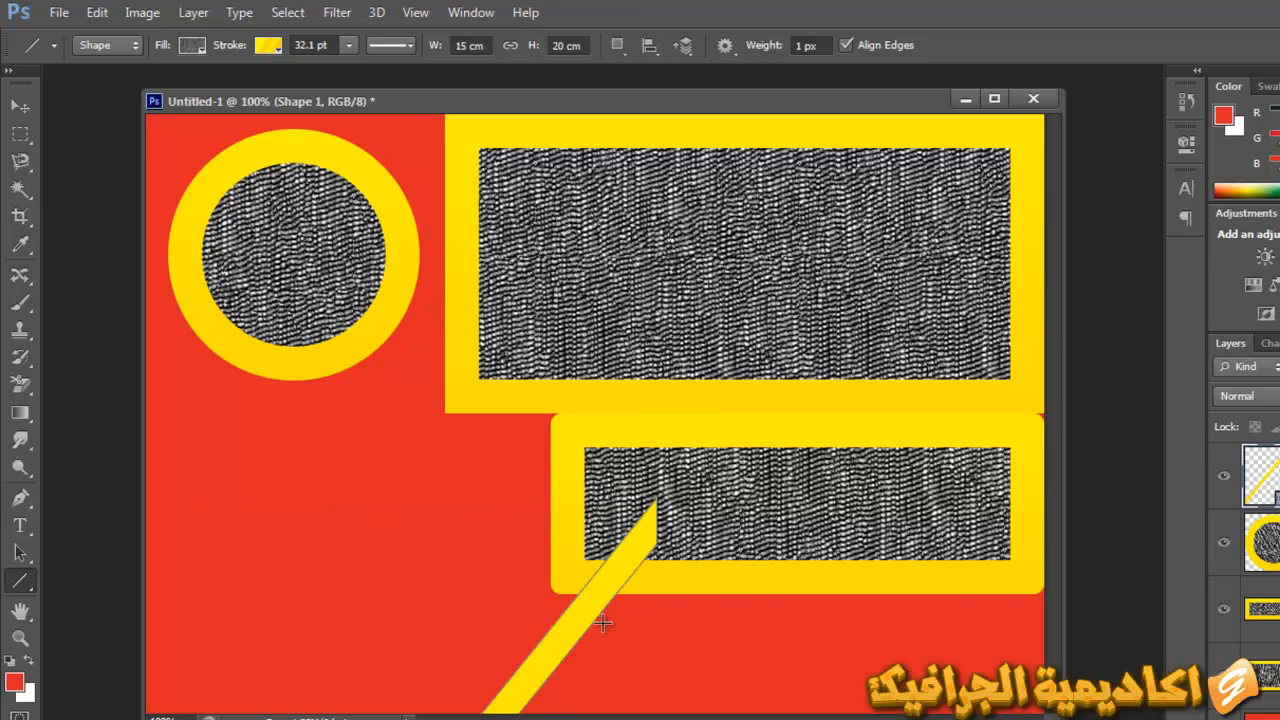
pyautogui.press('v')
pyautogui.moveTo(560, 640); pyautogui.dragTo(749, 337)
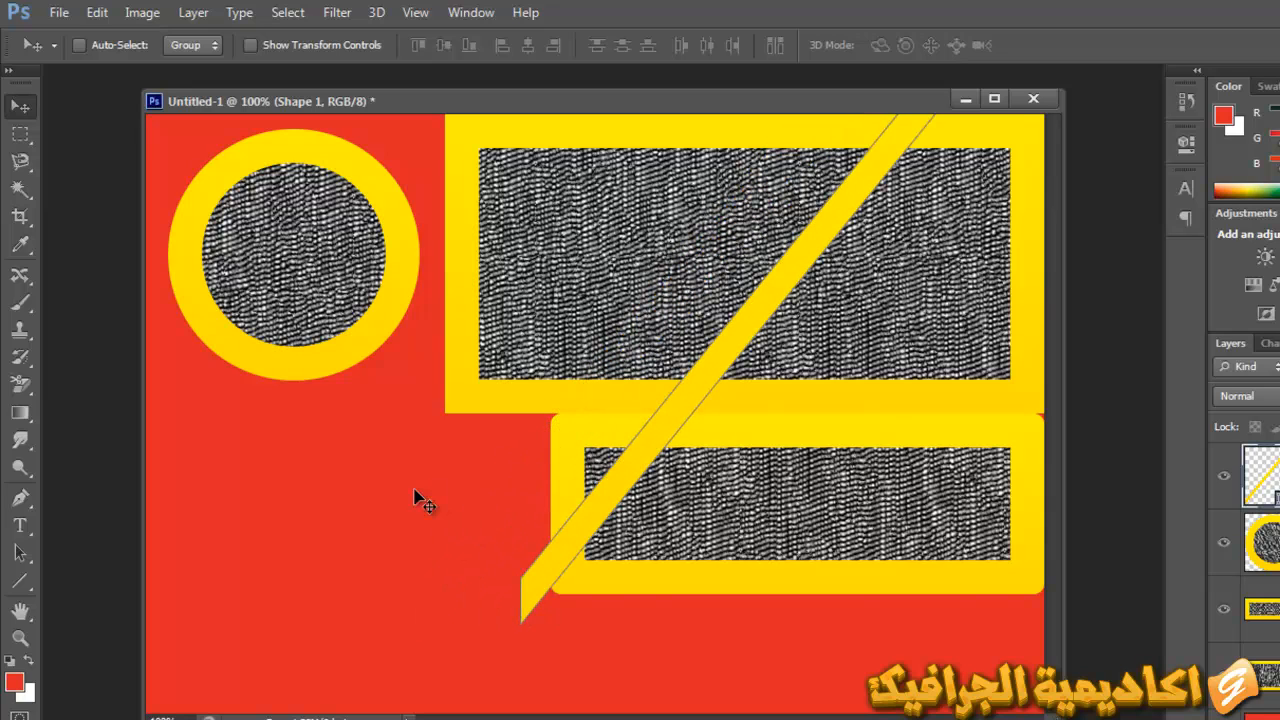
# Draw two more horizontal lines across the lower half of the canvas with the Line tool
pyautogui.click(20, 580)
pyautogui.click(103, 656)
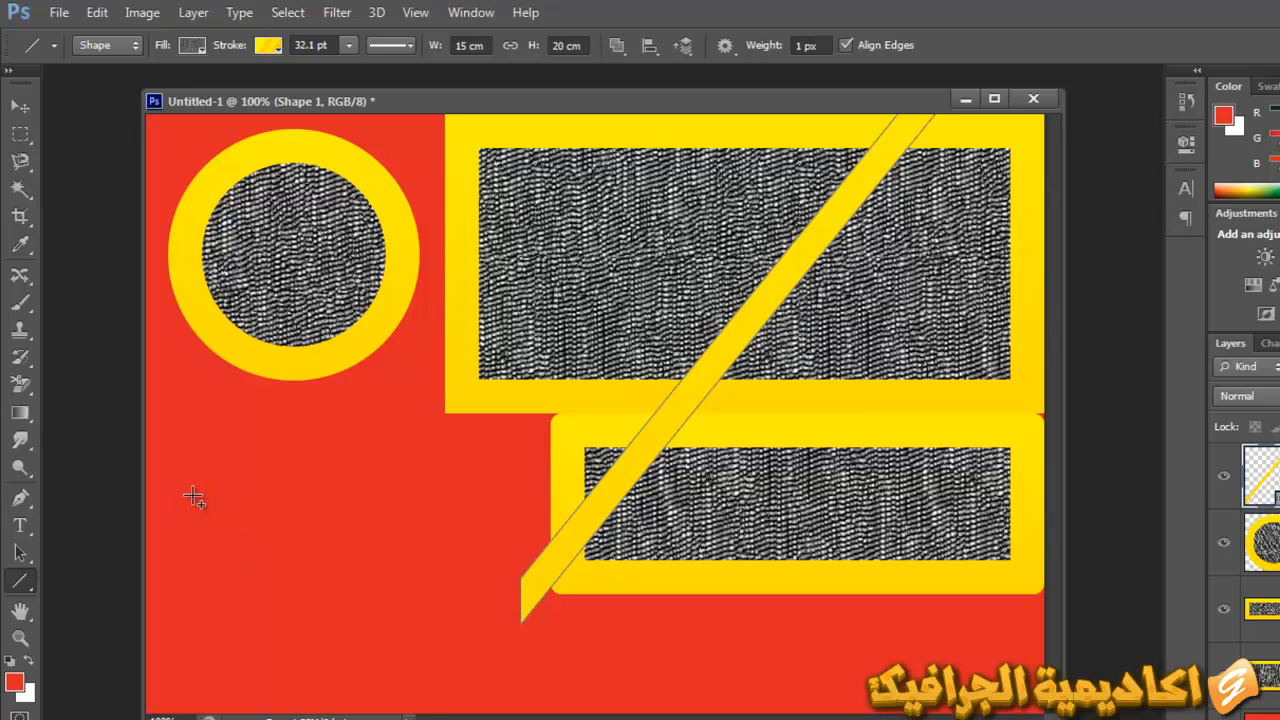
pyautogui.moveTo(214, 545); pyautogui.dragTo(838, 548)
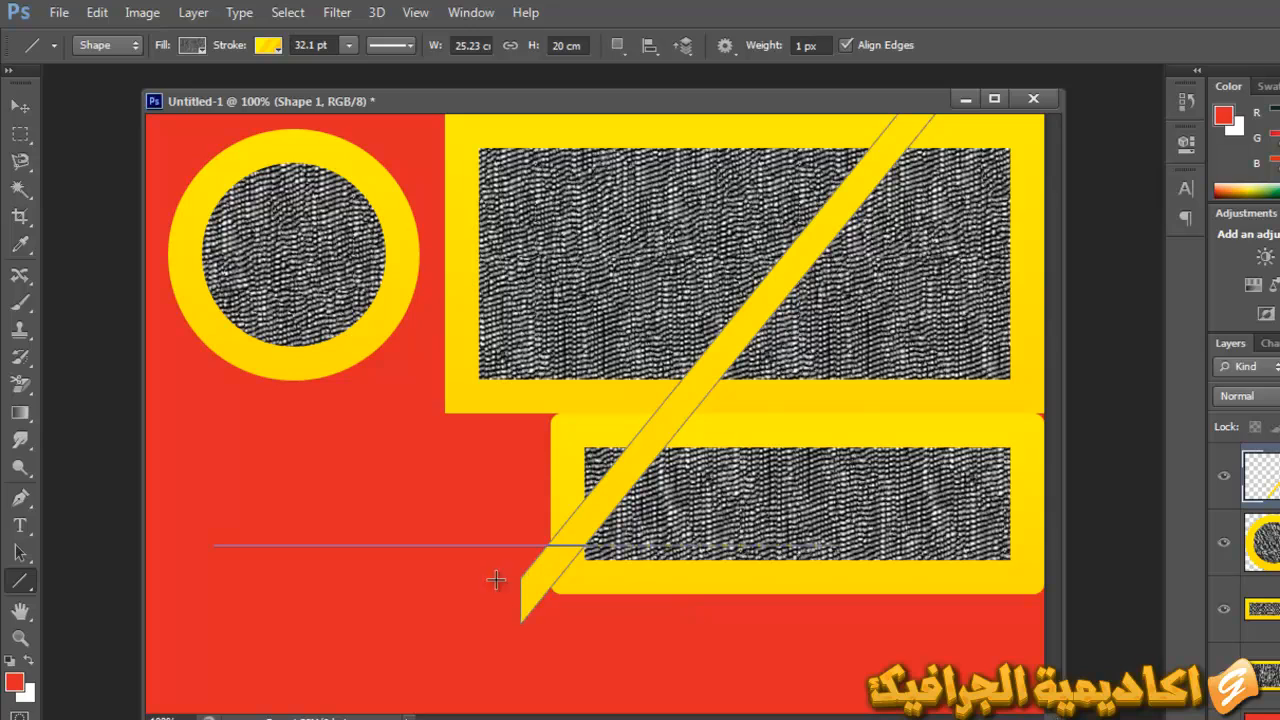
pyautogui.moveTo(214, 461); pyautogui.dragTo(494, 461)
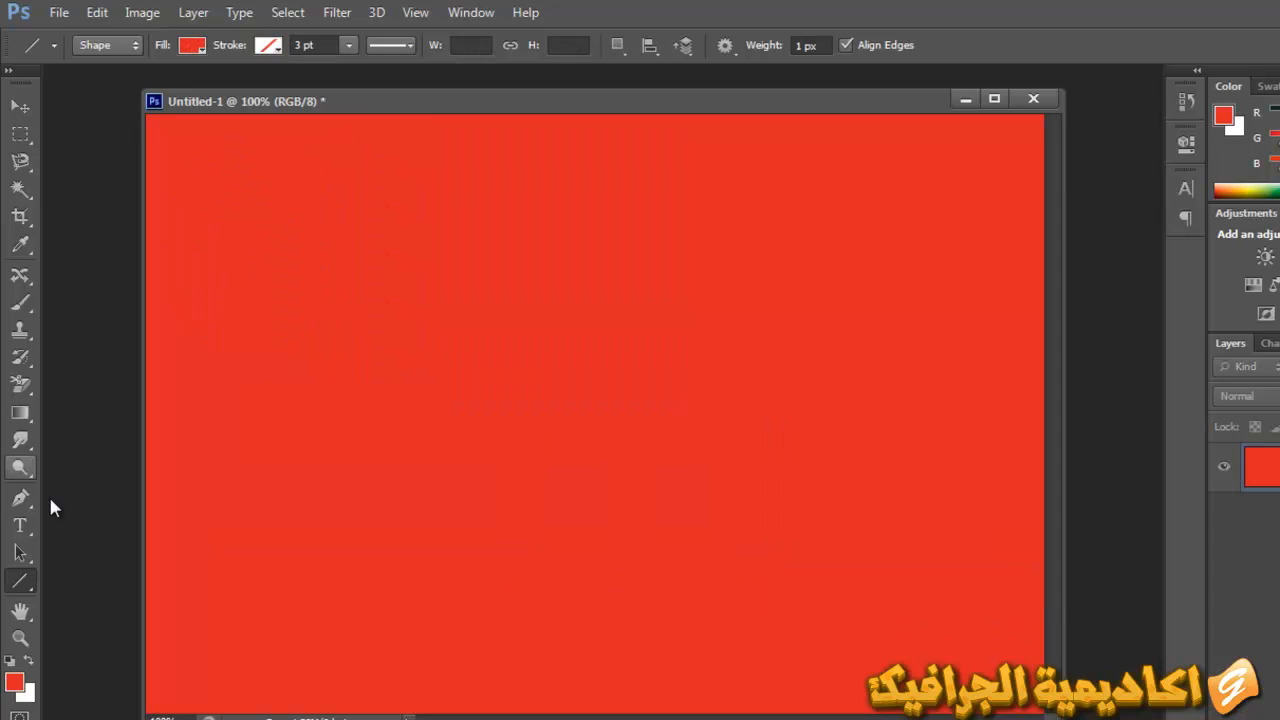
# Activate the Custom Shape tool and browse its whole library of ready-made shapes
pyautogui.click(20, 580)
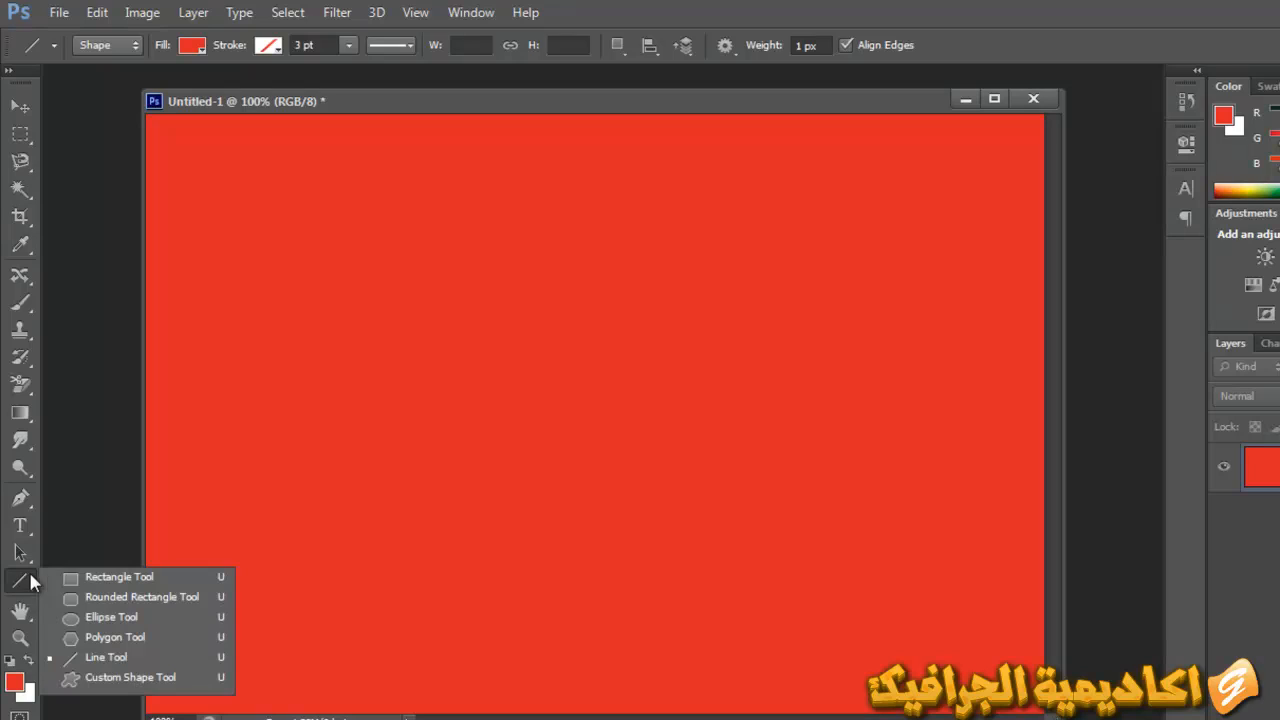
pyautogui.click(110, 679)
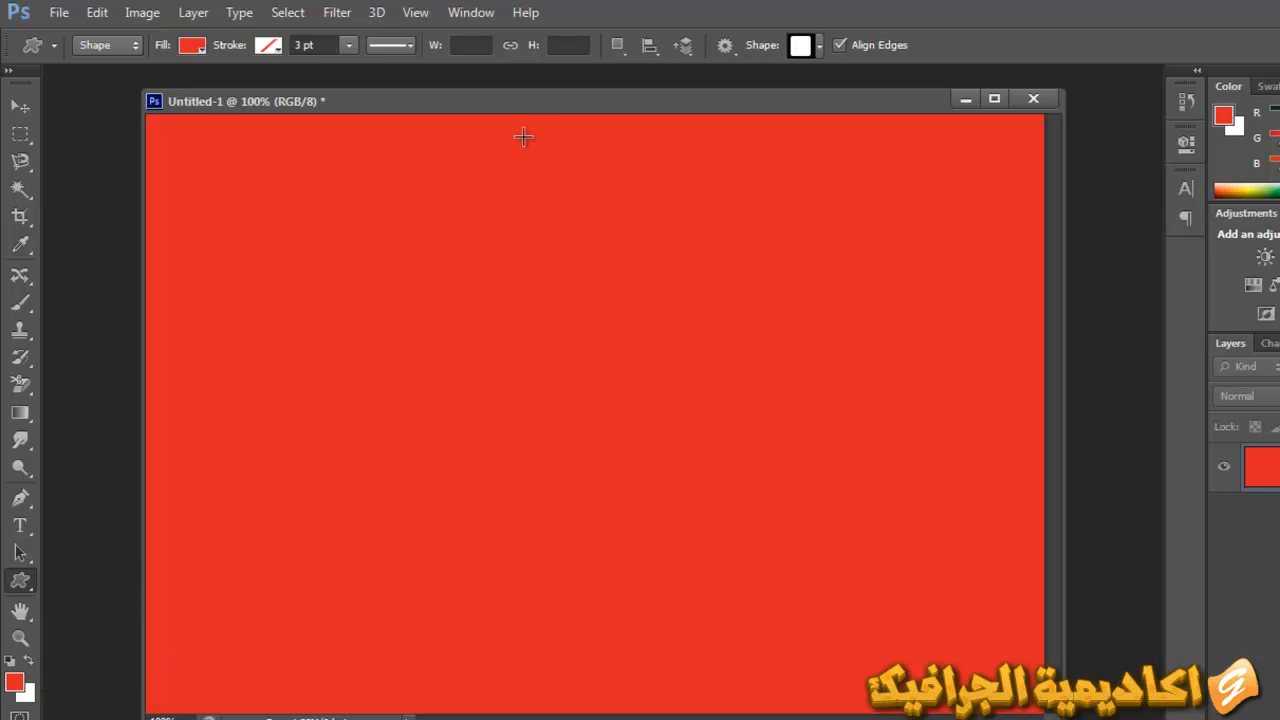
pyautogui.moveTo(529, 107)
pyautogui.mouseDown()
pyautogui.moveTo(518, 120)
pyautogui.moveTo(528, 115)
pyautogui.mouseUp()
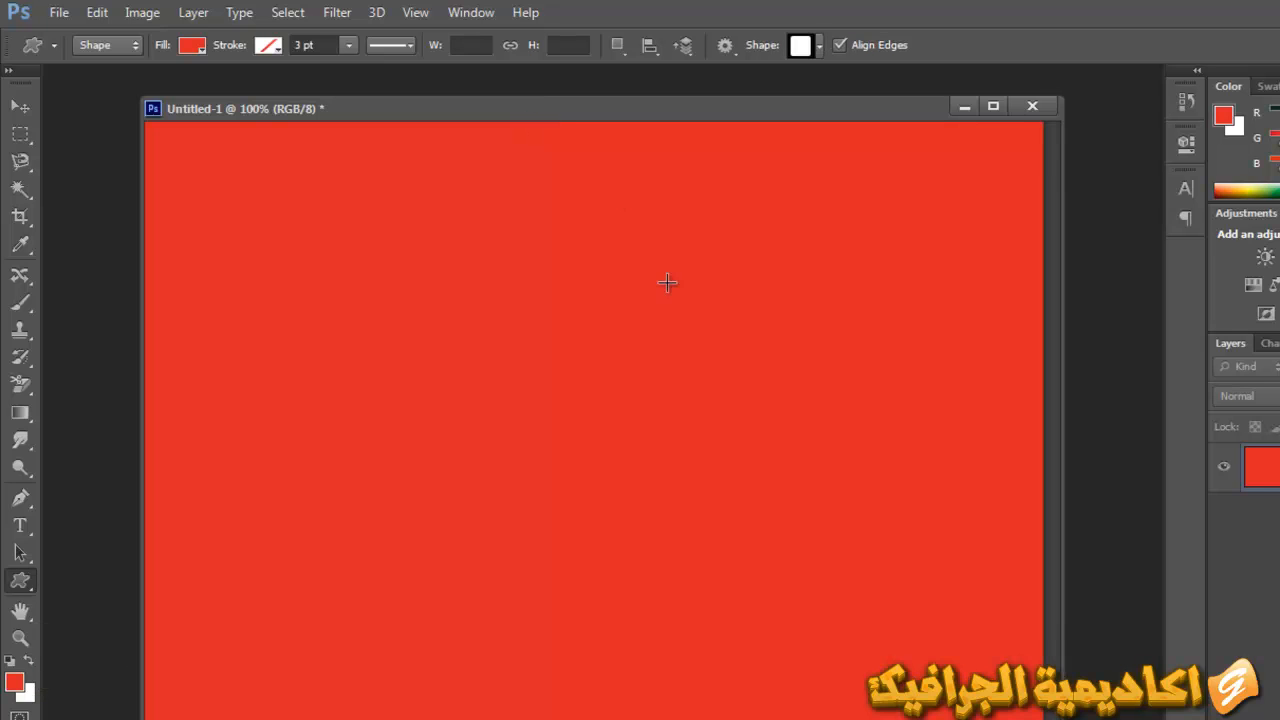
pyautogui.rightClick(552, 196)
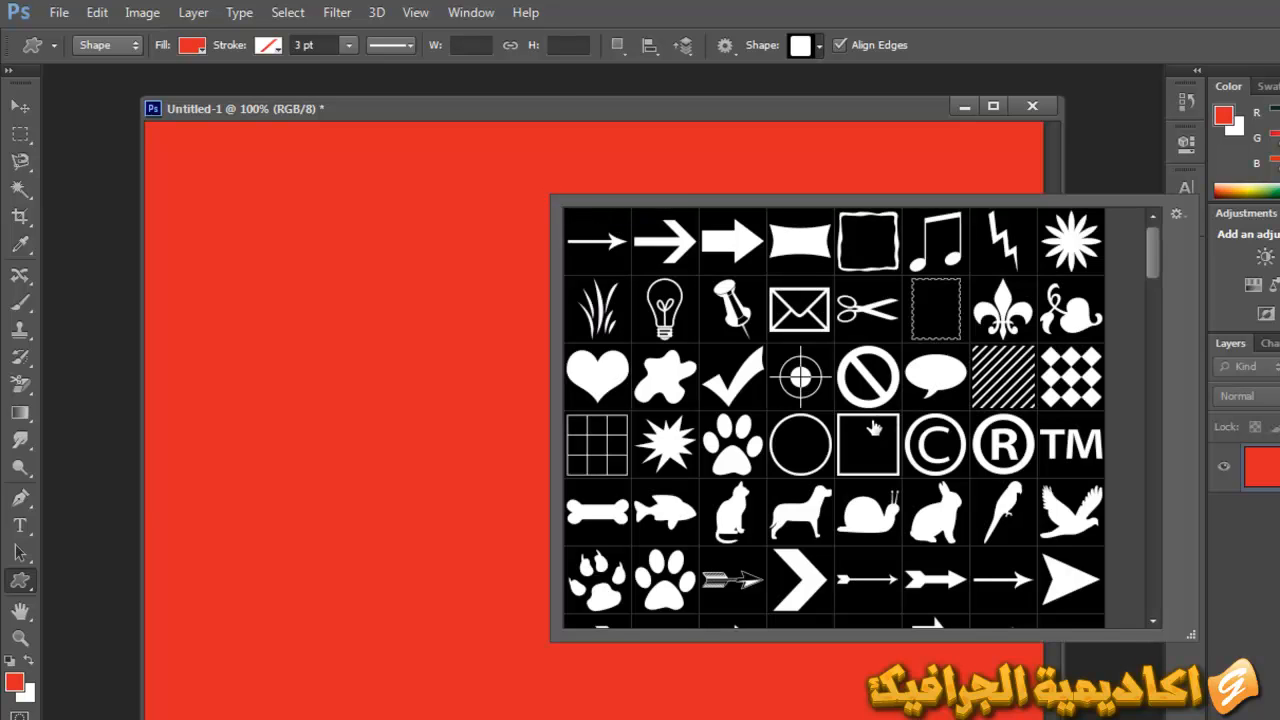
pyautogui.scroll(-3, 988, 396)
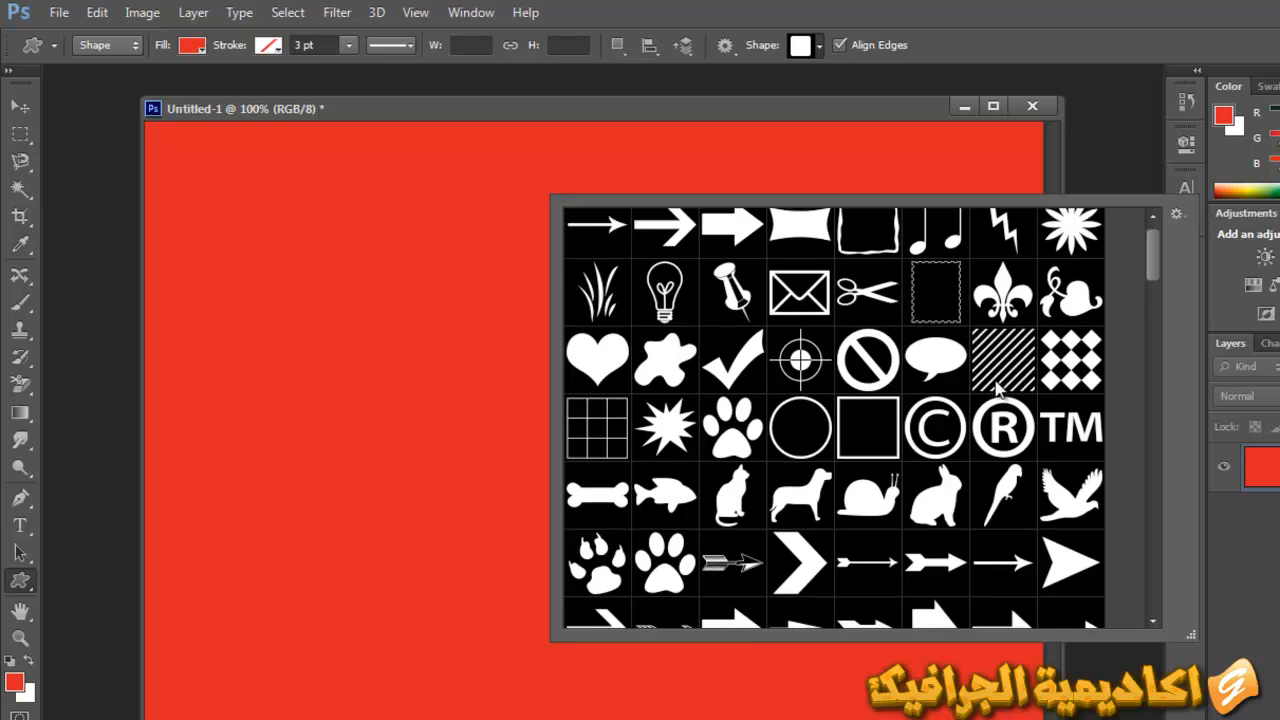
pyautogui.moveTo(1153, 272); pyautogui.dragTo(1157, 588)
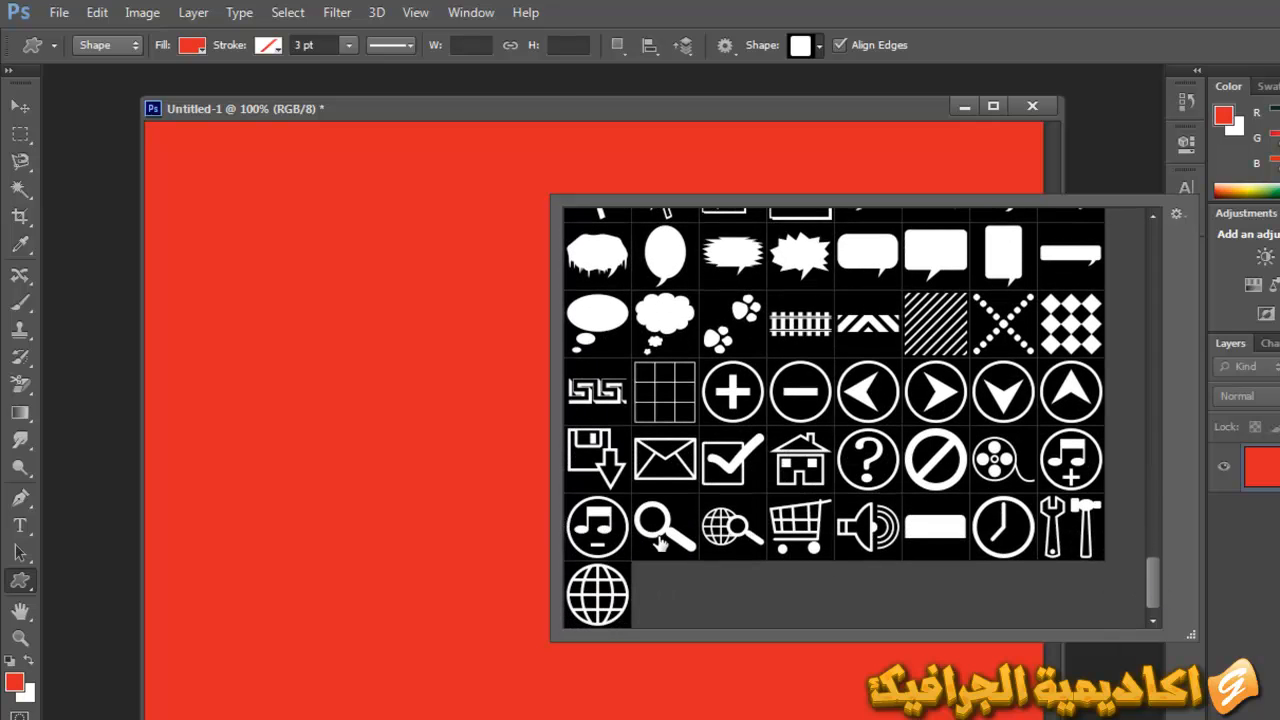
pyautogui.scroll(3, 910, 560)
pyautogui.scroll(4, 912, 562)
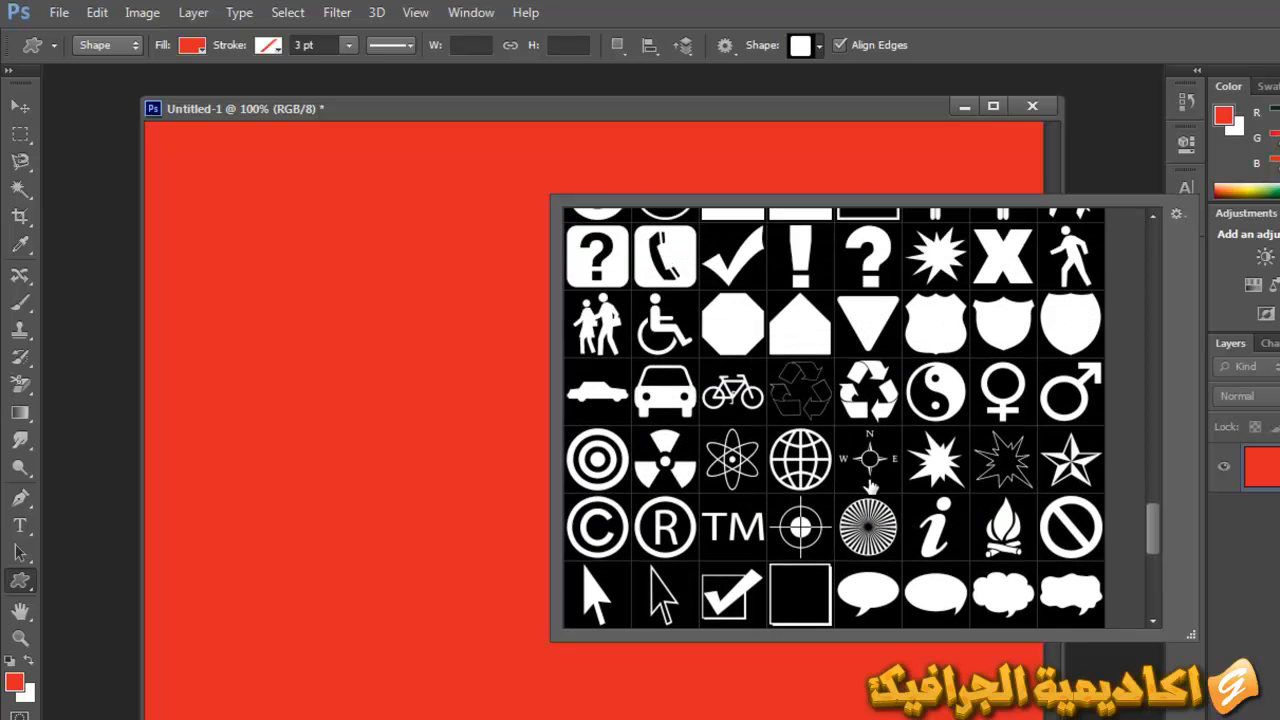
pyautogui.scroll(3, 870, 486)
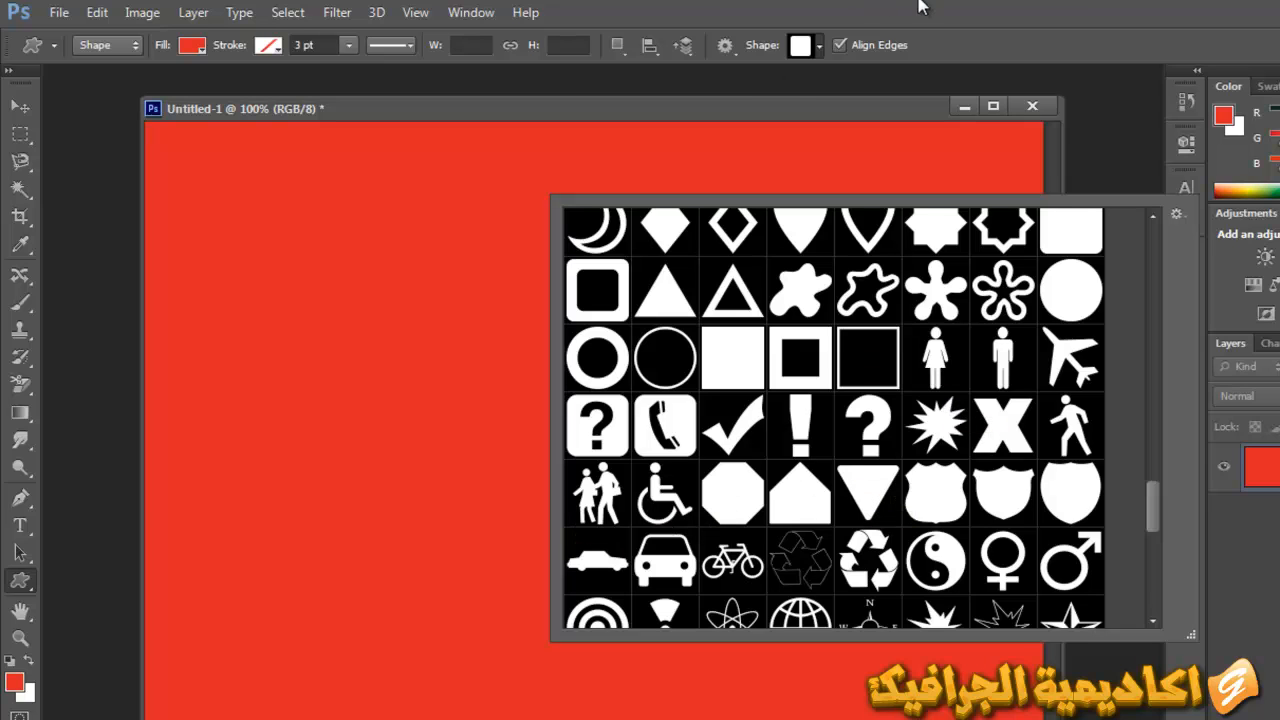
pyautogui.click(912, 6)
# Swap the foreground and background colors and draw a white rectangle about 21.77 by 8.75 cm in the middle of the canvas
pyautogui.rightClick(22, 587)
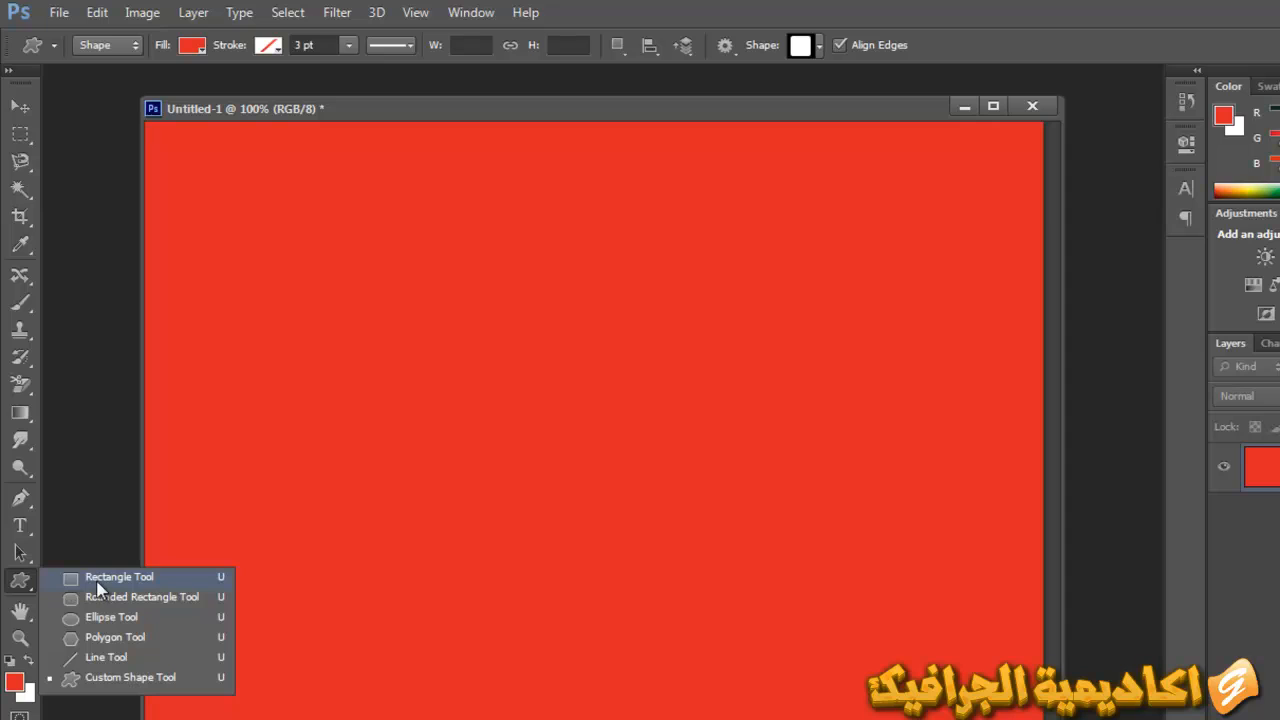
pyautogui.click(125, 577)
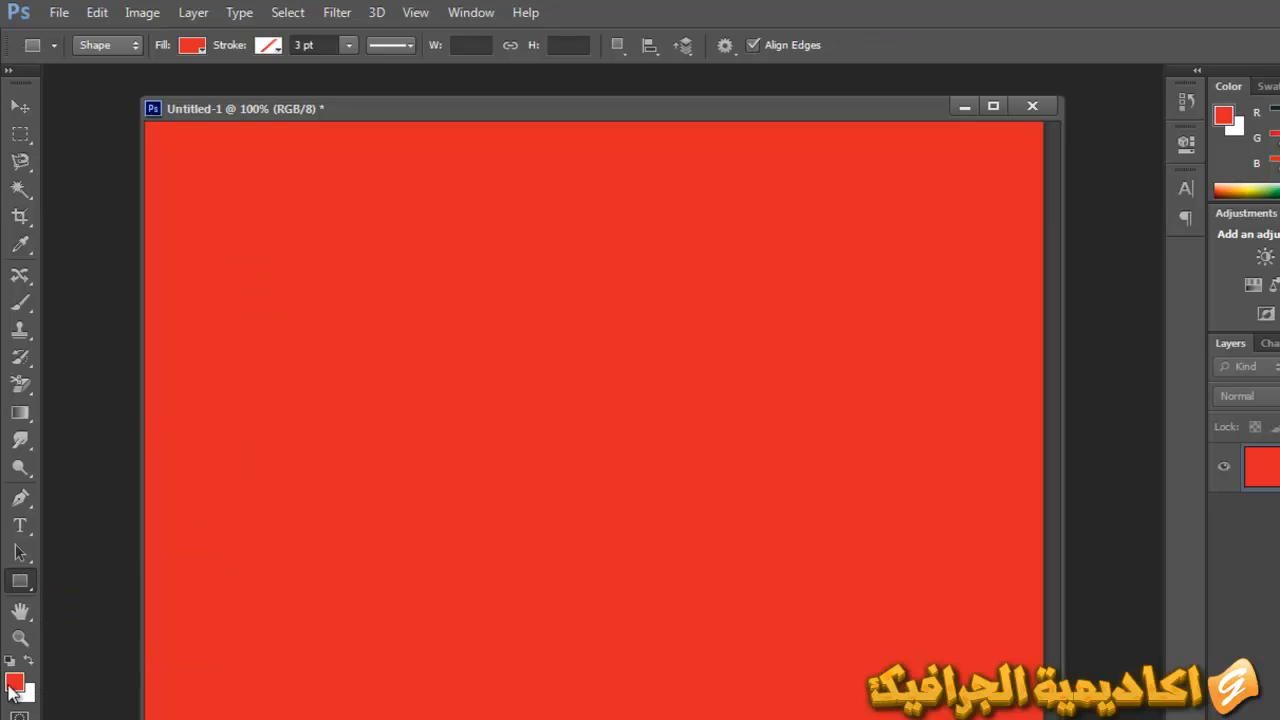
pyautogui.click(29, 658)
pyautogui.moveTo(372, 307); pyautogui.dragTo(963, 547)
# Draw the custom shape of two walking people about 268 by 344 px over the left part of the white rectangle
pyautogui.rightClick(19, 581)
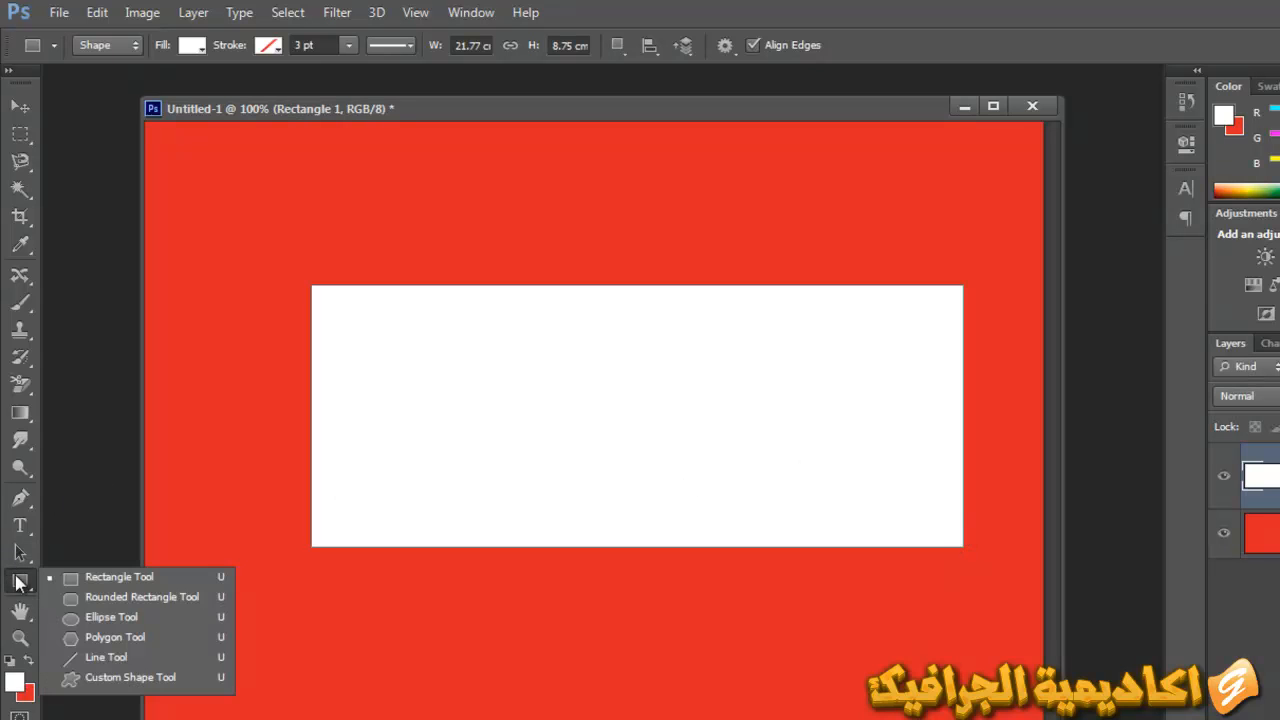
pyautogui.click(135, 679)
pyautogui.rightClick(434, 251)
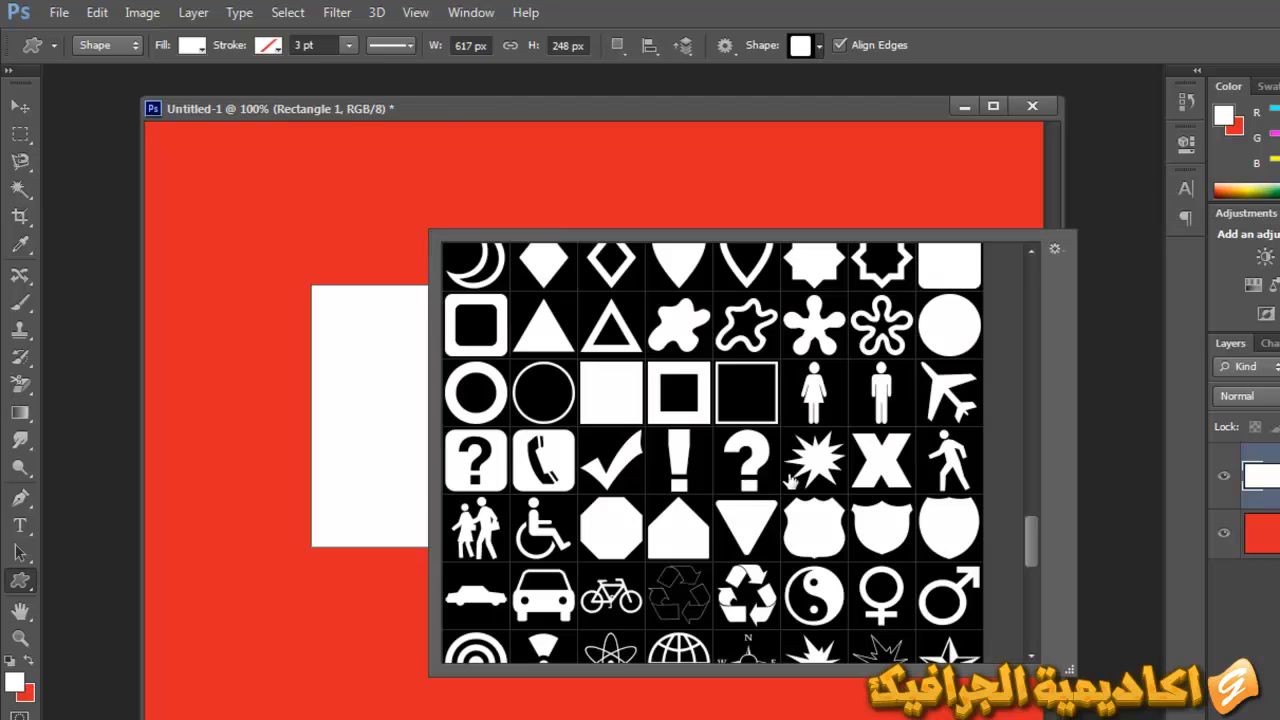
pyautogui.click(490, 535)
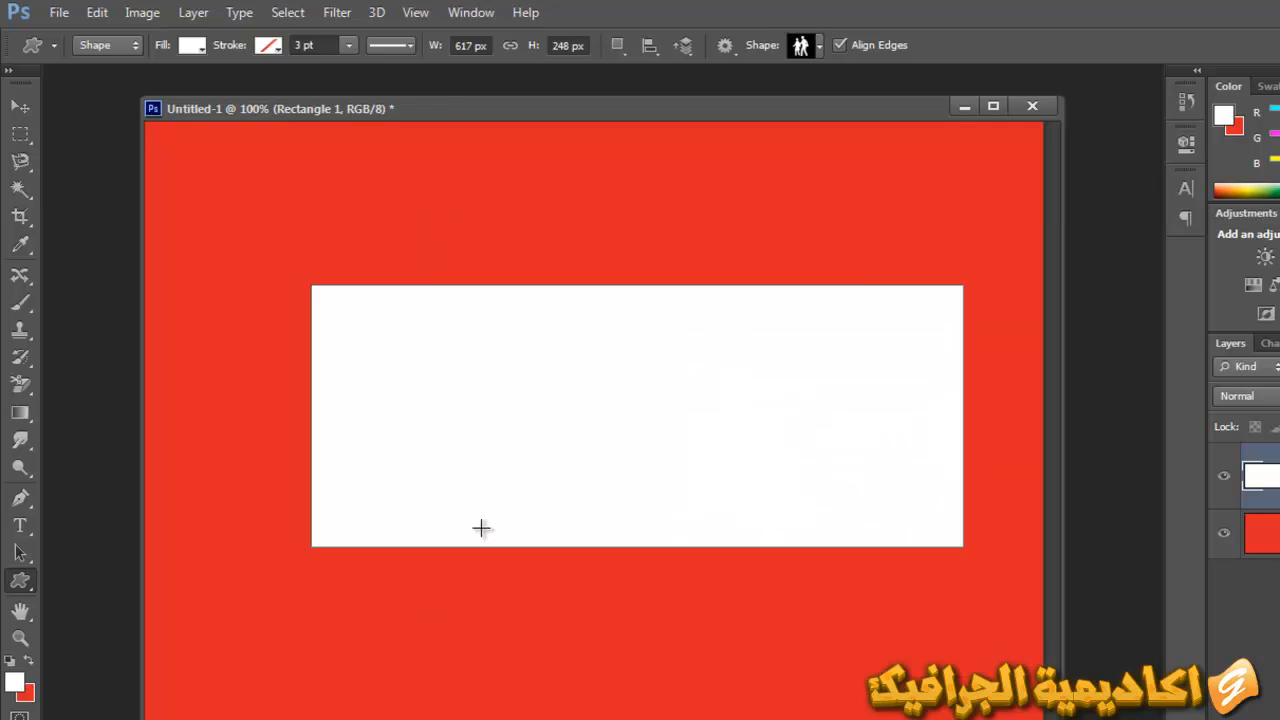
pyautogui.click(471, 369)
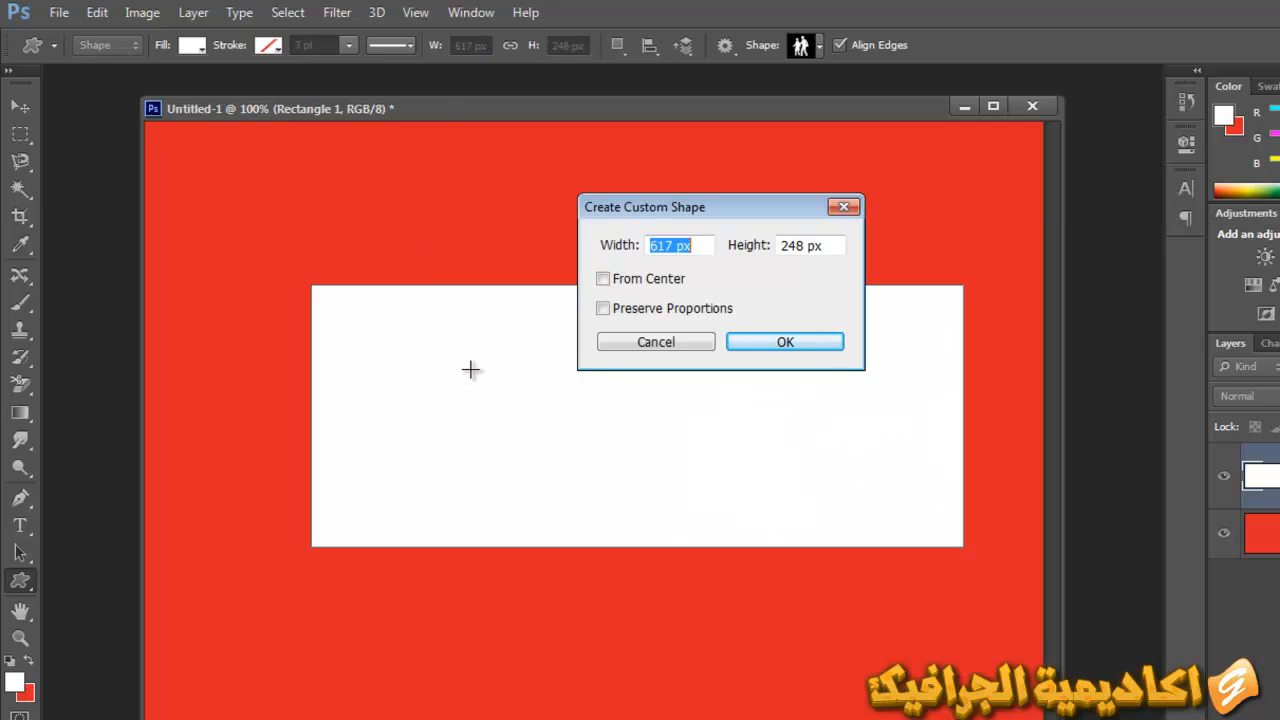
pyautogui.click(677, 340)
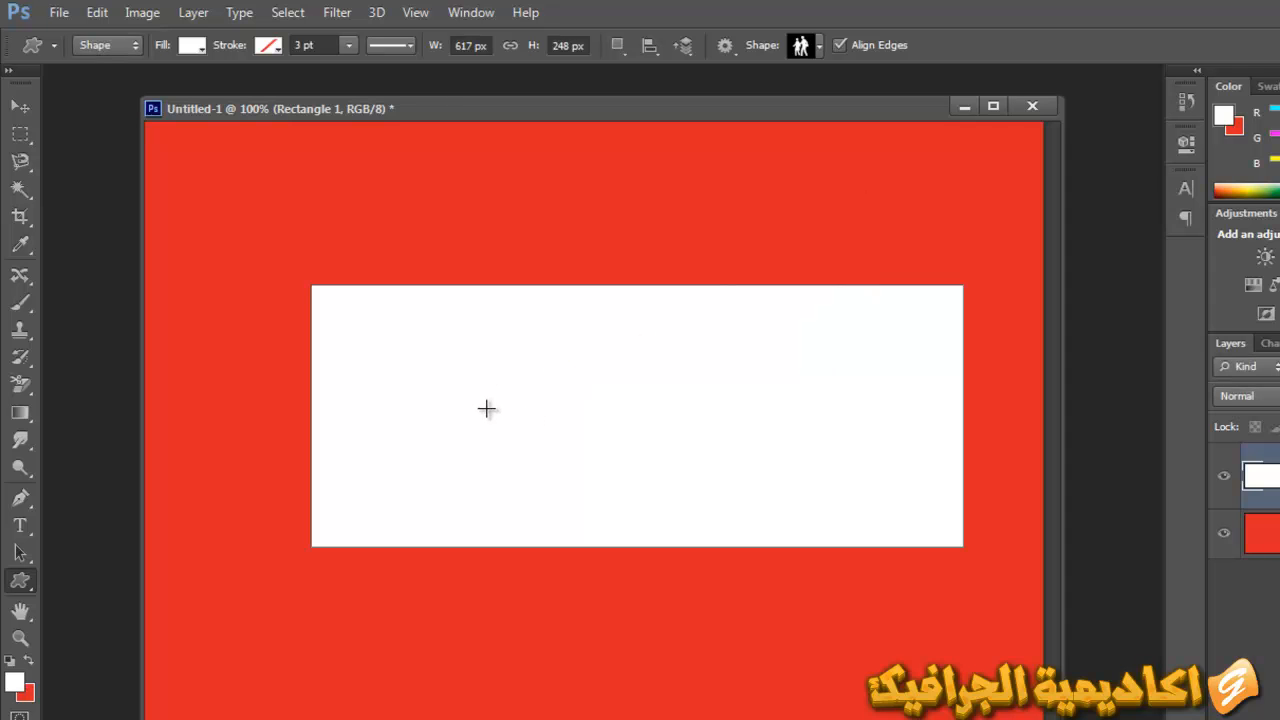
pyautogui.moveTo(373, 243); pyautogui.dragTo(712, 604)
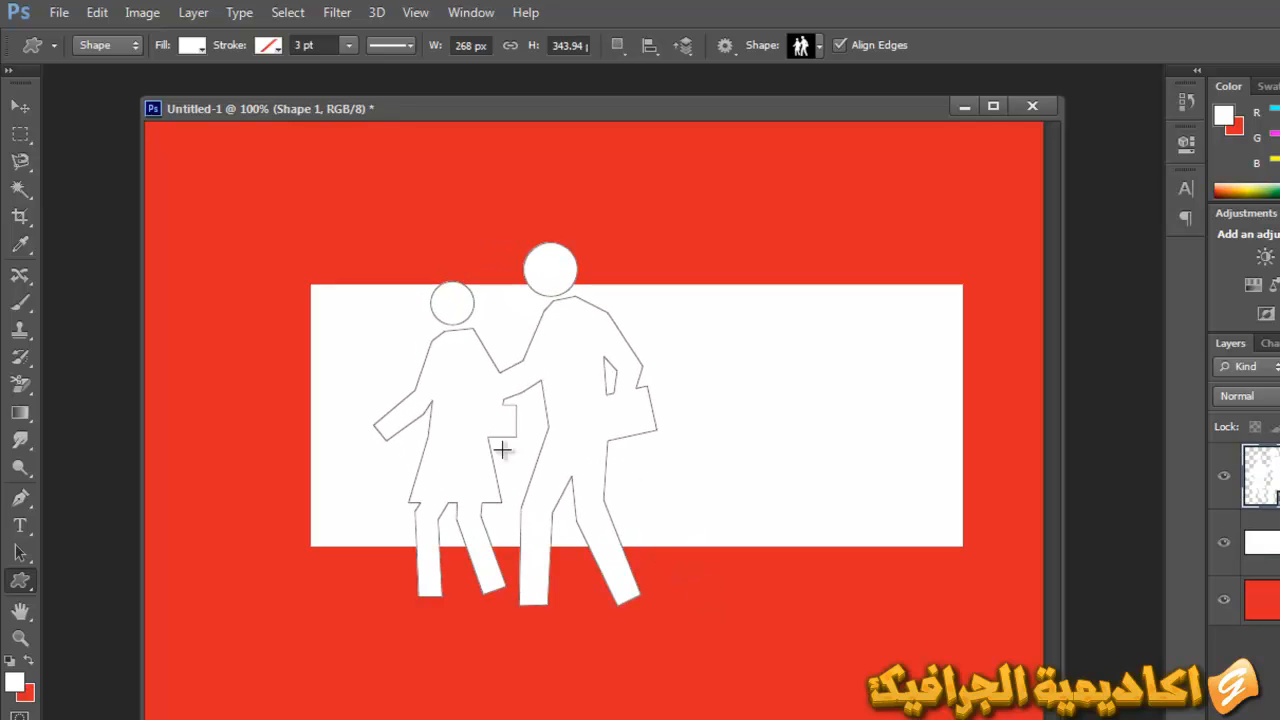
# Set the foreground color to bright pink and fill the people shape with it
pyautogui.click(14, 683)
pyautogui.moveTo(1130, 188); pyautogui.dragTo(1130, 155)
pyautogui.click(1101, 131)
pyautogui.click(1275, 108)
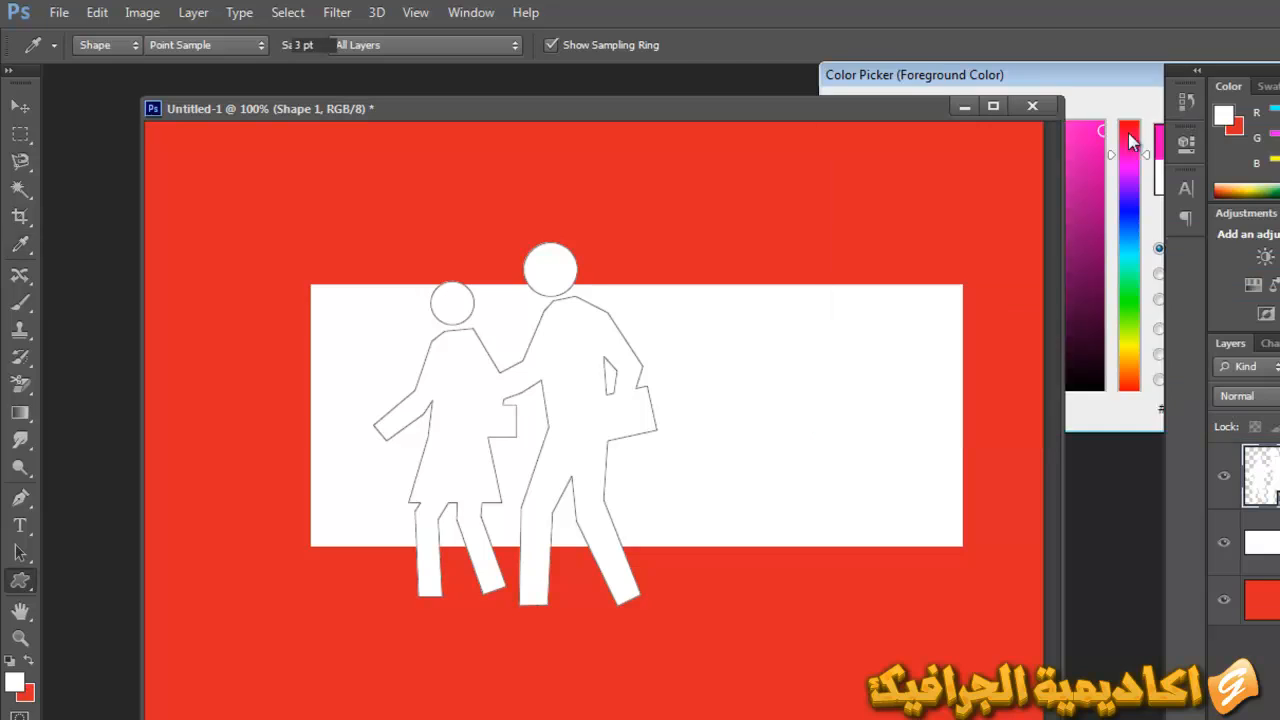
pyautogui.hotkey('alt', 'BackSpace')
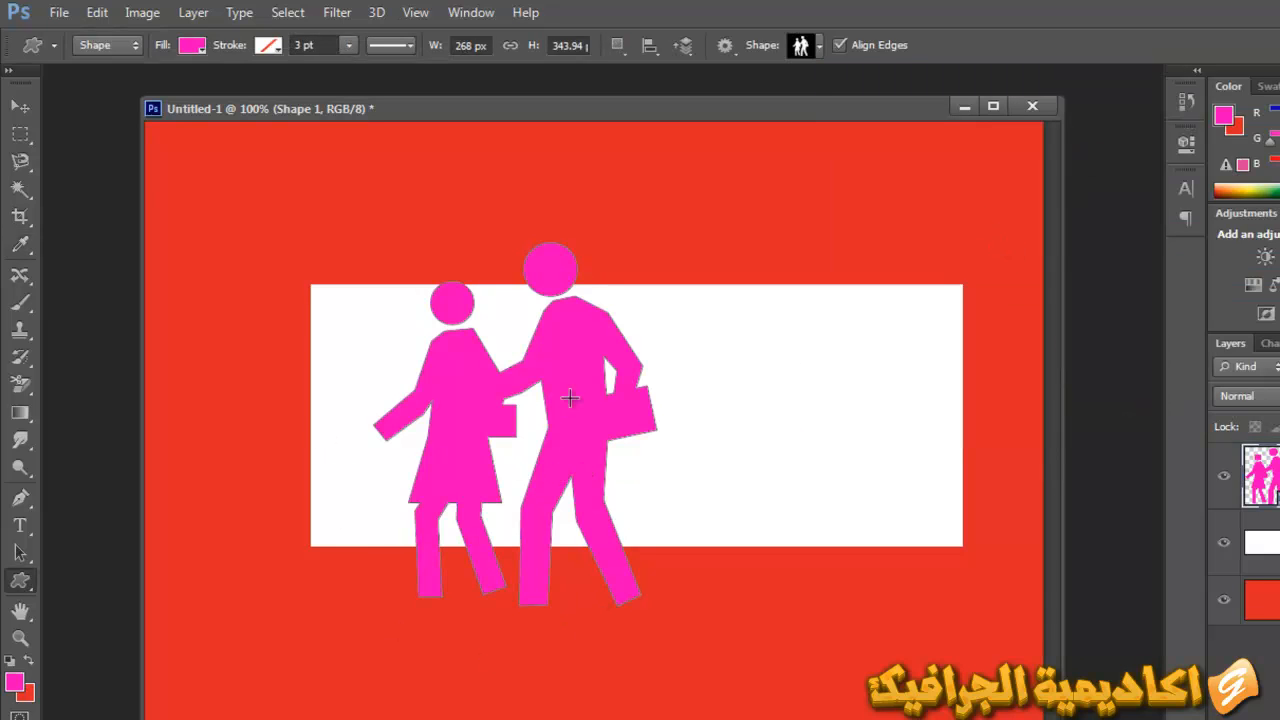
# Change the fill color of the two-people shape to blue
pyautogui.click(195, 46)
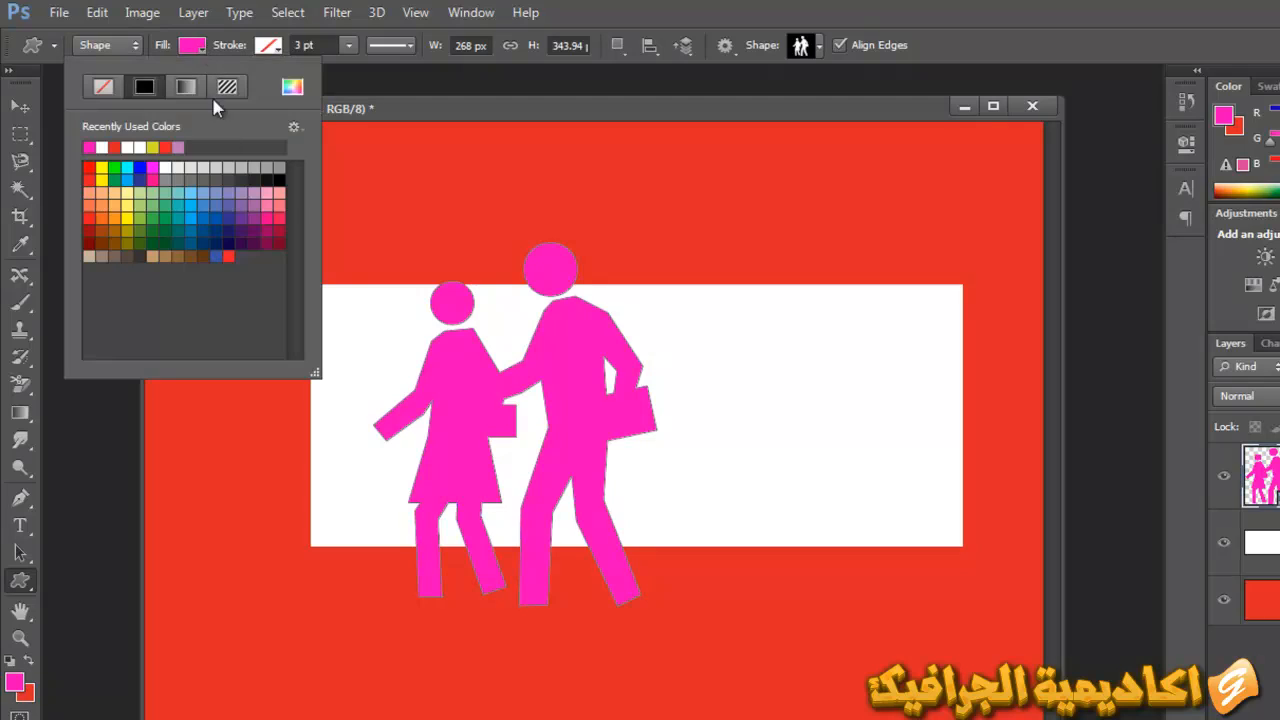
pyautogui.click(218, 254)
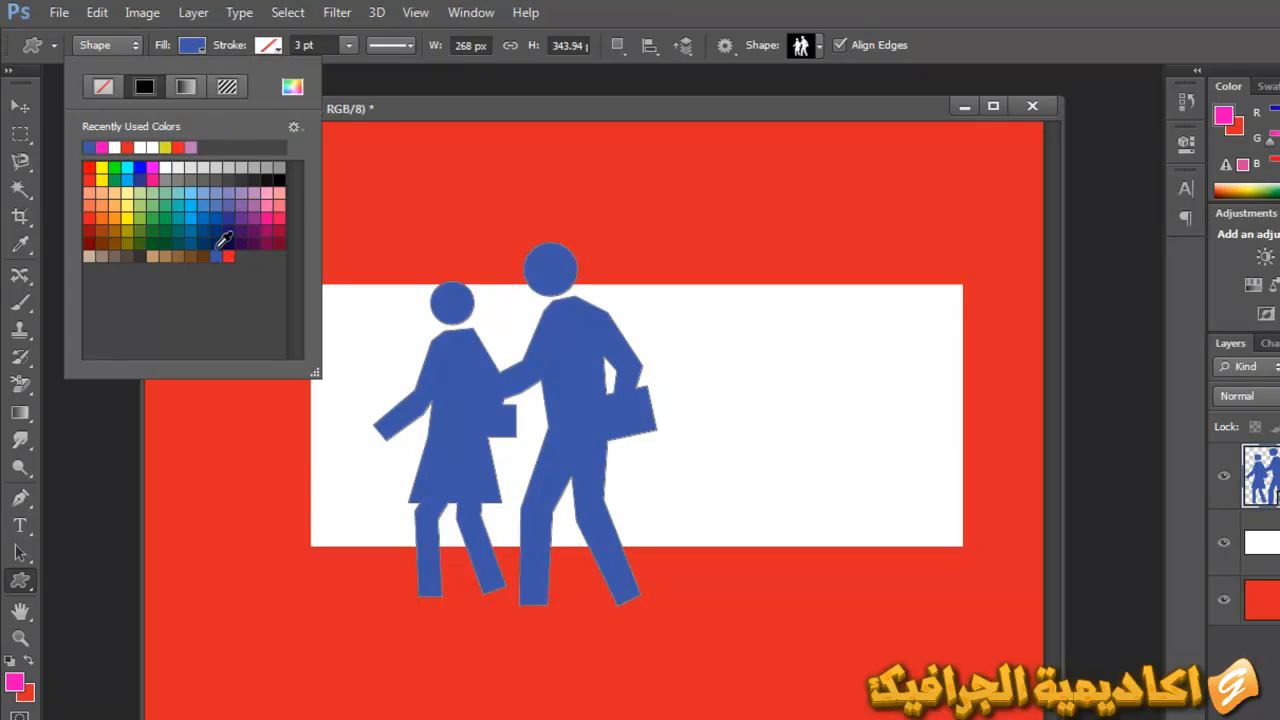
pyautogui.click(577, 40)
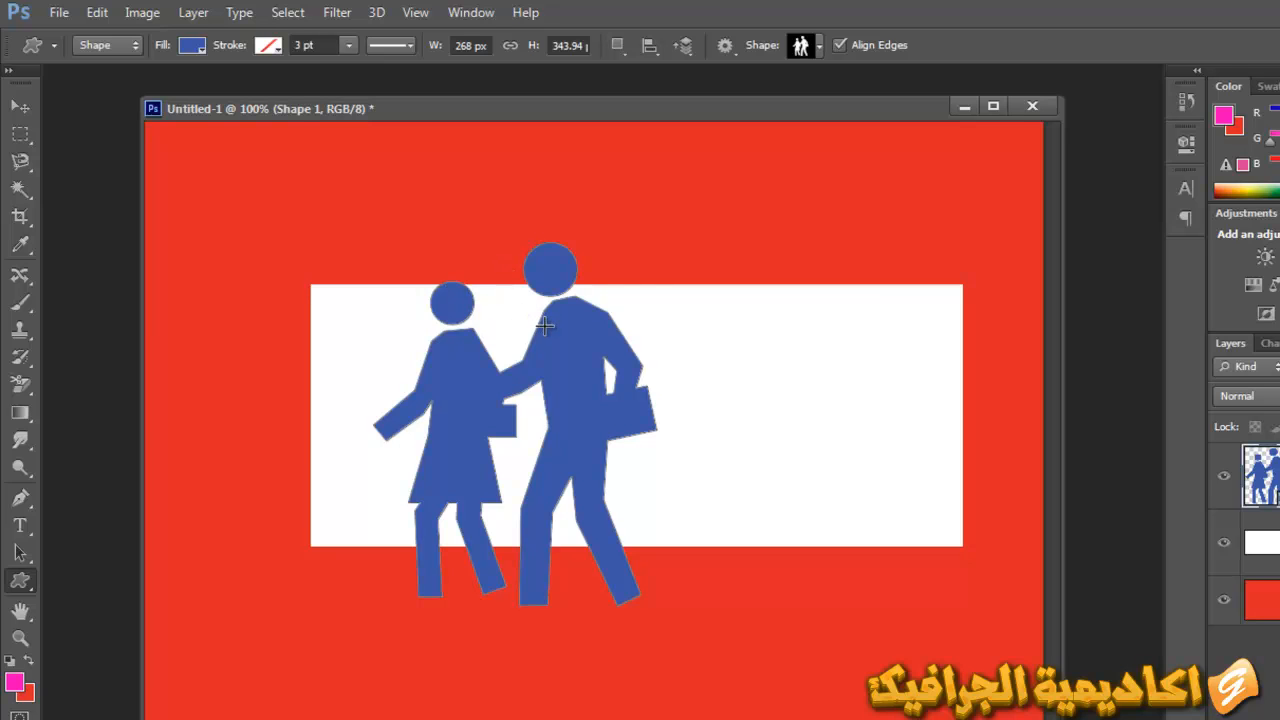
# Place the wheelchair custom shape at 268 by 343.94 px and move it beside the two people, over the white rectangle
pyautogui.rightClick(677, 228)
pyautogui.scroll(-2, 813, 520)
pyautogui.doubleClick(790, 475)
pyautogui.click(820, 372)
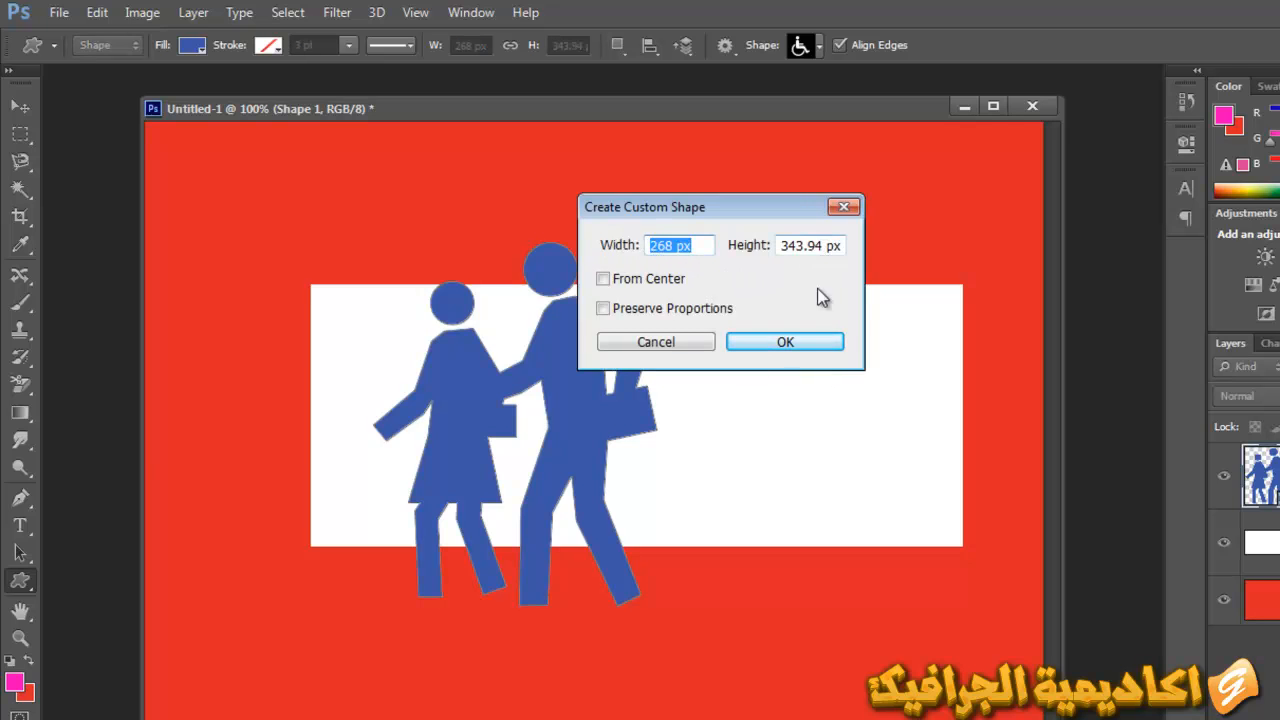
pyautogui.click(812, 345)
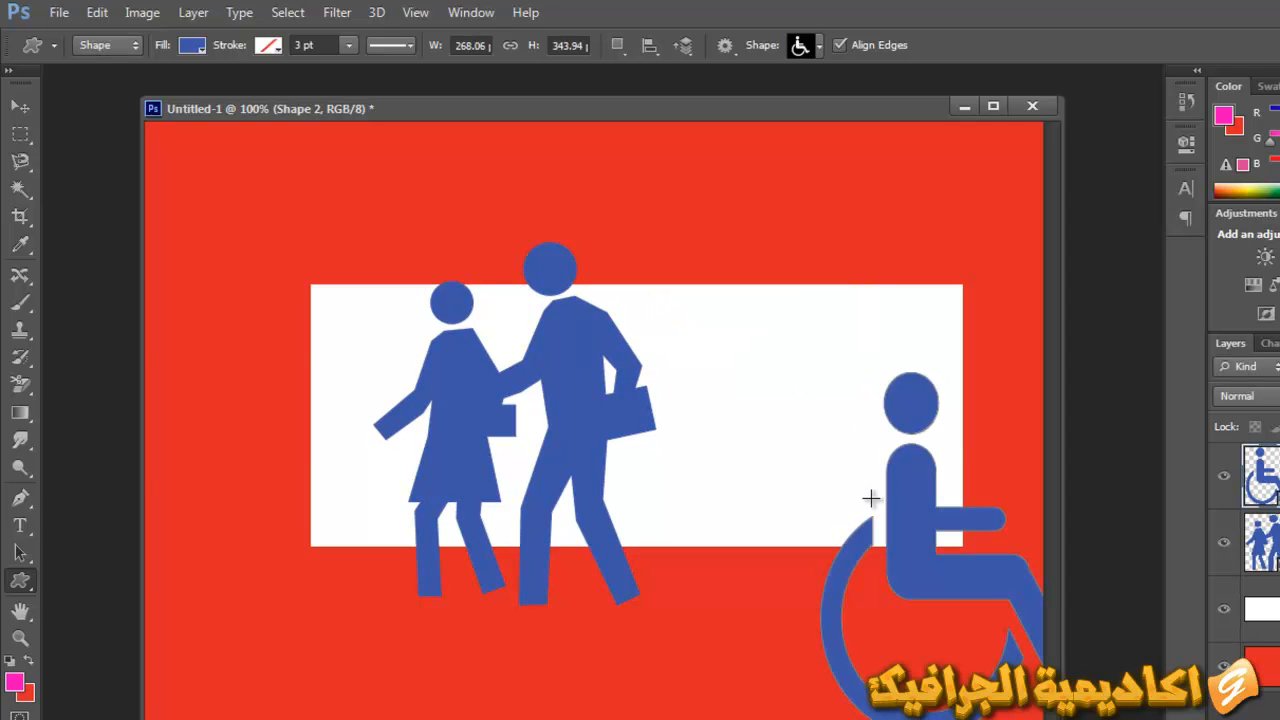
pyautogui.press('v')
pyautogui.moveTo(910, 530); pyautogui.dragTo(766, 340)
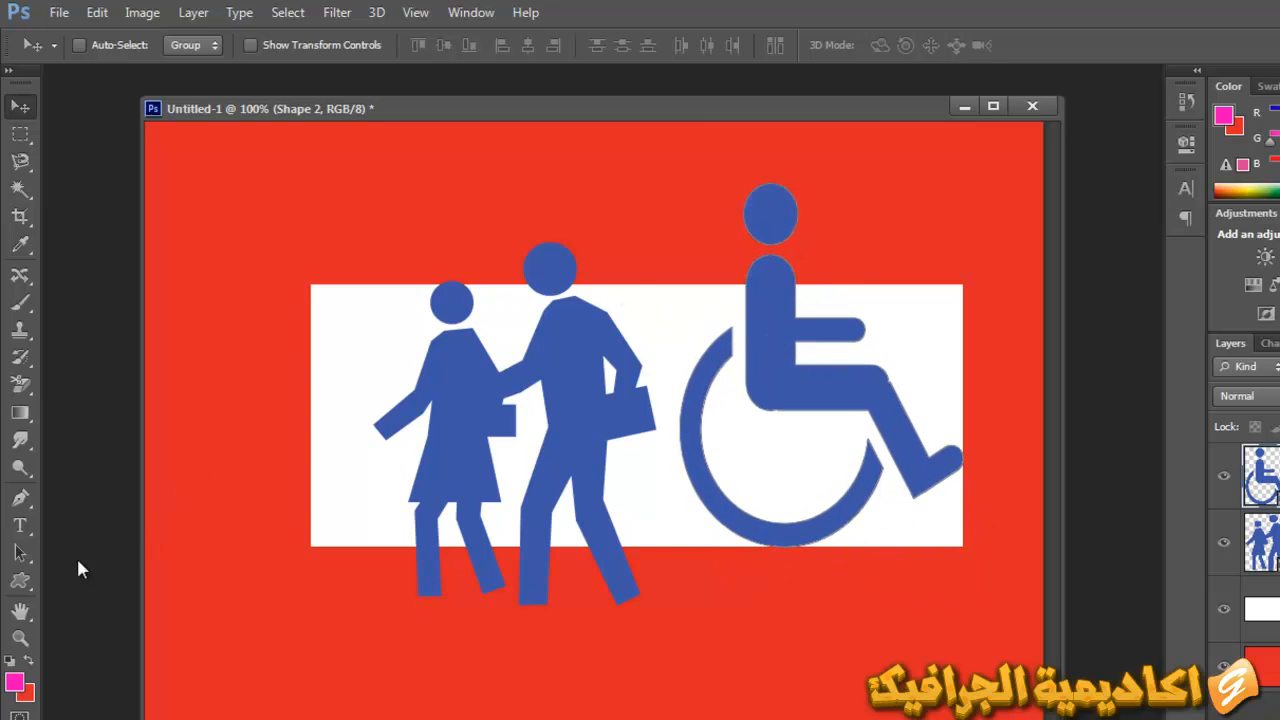
# Choose the many-petalled flower custom shape and place it about 268 by 344 px over the walking woman
pyautogui.press('u')
pyautogui.rightClick(354, 235)
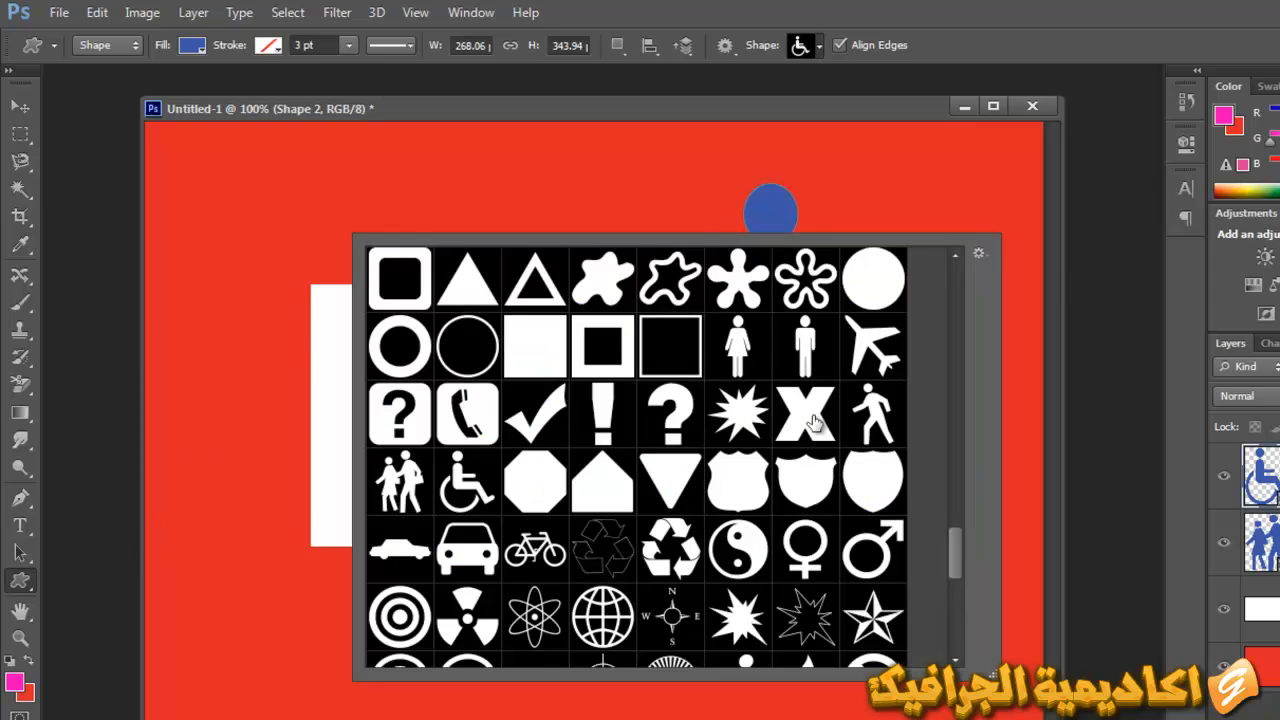
pyautogui.click(957, 551)
pyautogui.moveTo(978, 474); pyautogui.dragTo(980, 272)
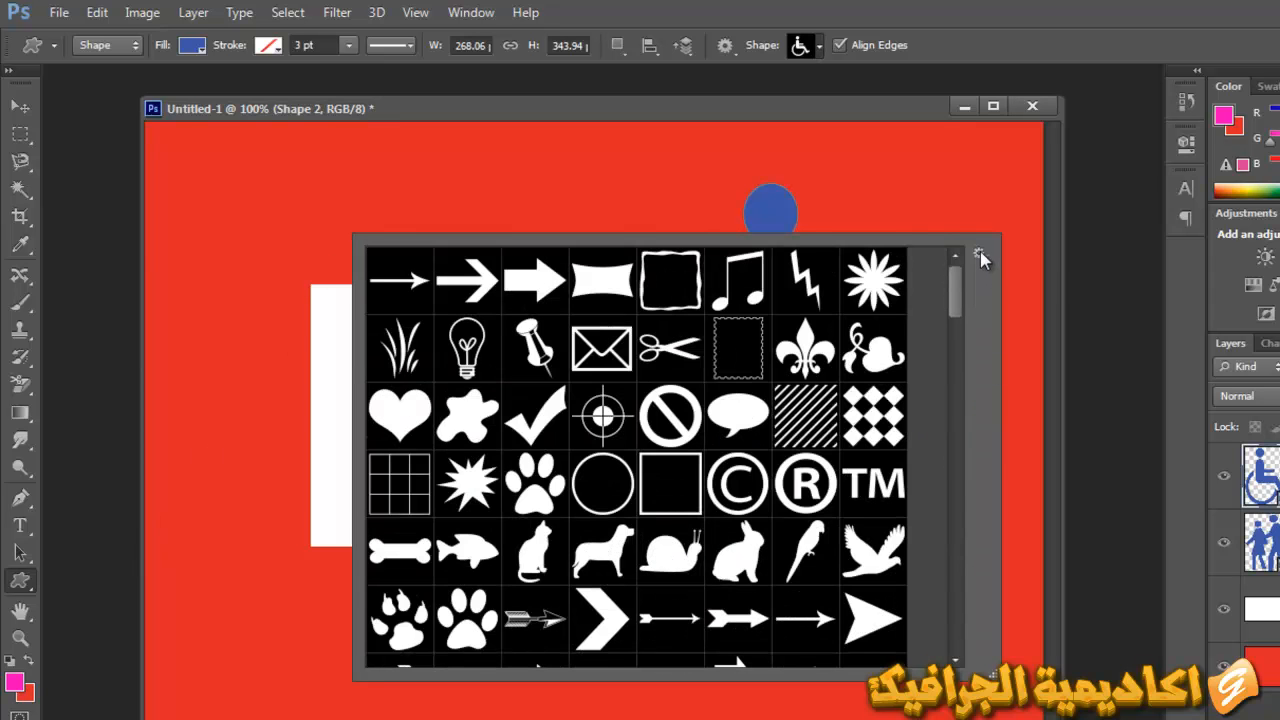
pyautogui.doubleClick(882, 292)
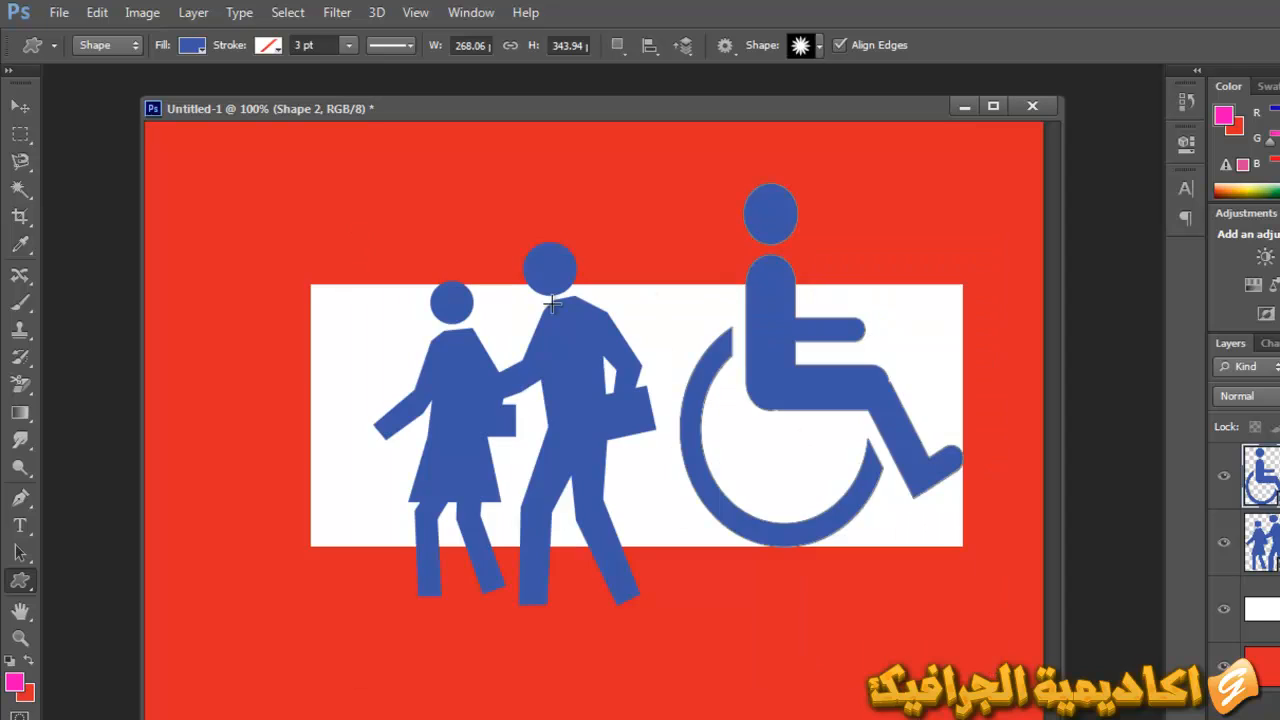
pyautogui.click(297, 261)
pyautogui.click(830, 346)
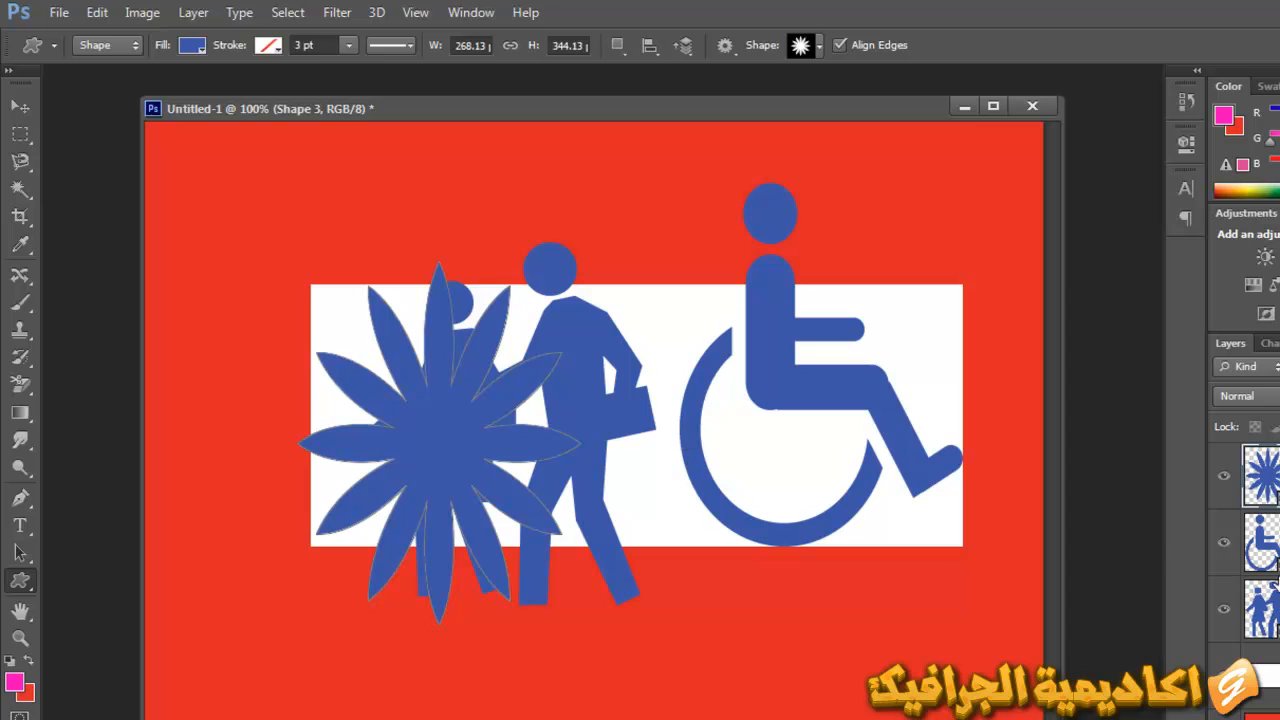
# Delete the white rectangle and all custom shape layers, leaving only the red background layer
pyautogui.keyDown('ctrl'); pyautogui.click(1276, 676); pyautogui.keyUp('ctrl')
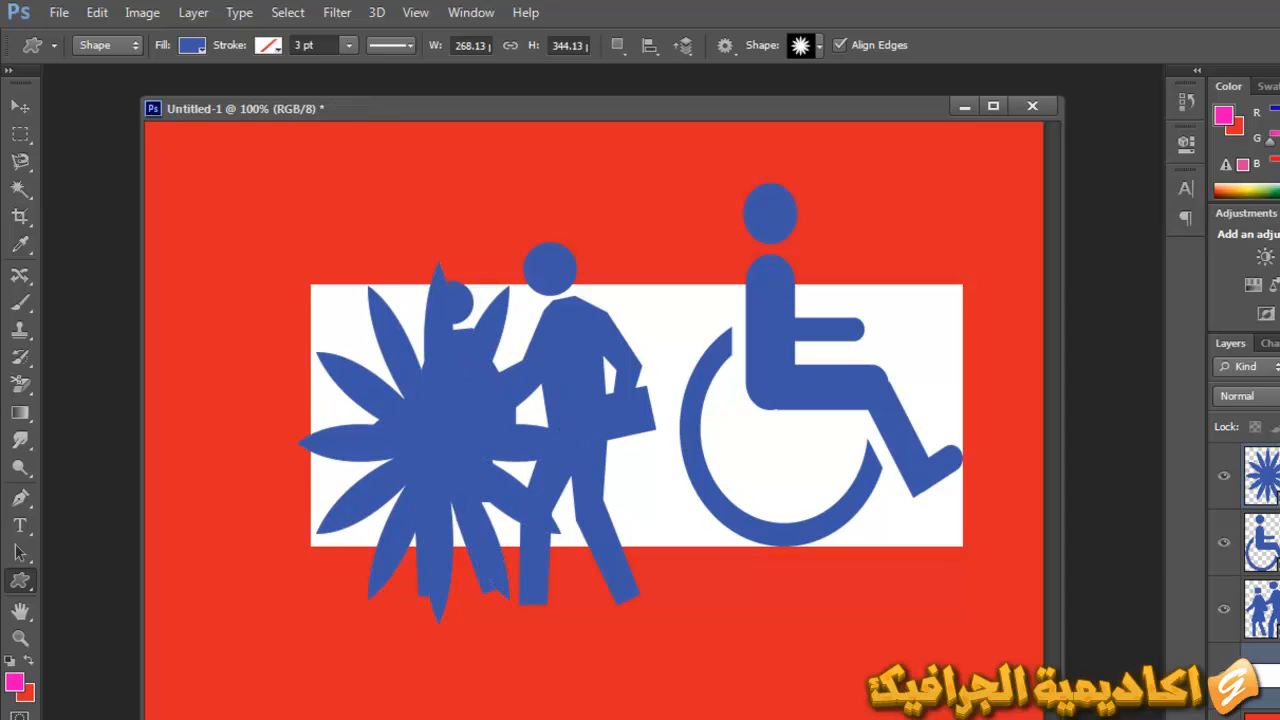
pyautogui.press('Delete')
pyautogui.keyDown('ctrl'); pyautogui.click(1277, 496); pyautogui.keyUp('ctrl')
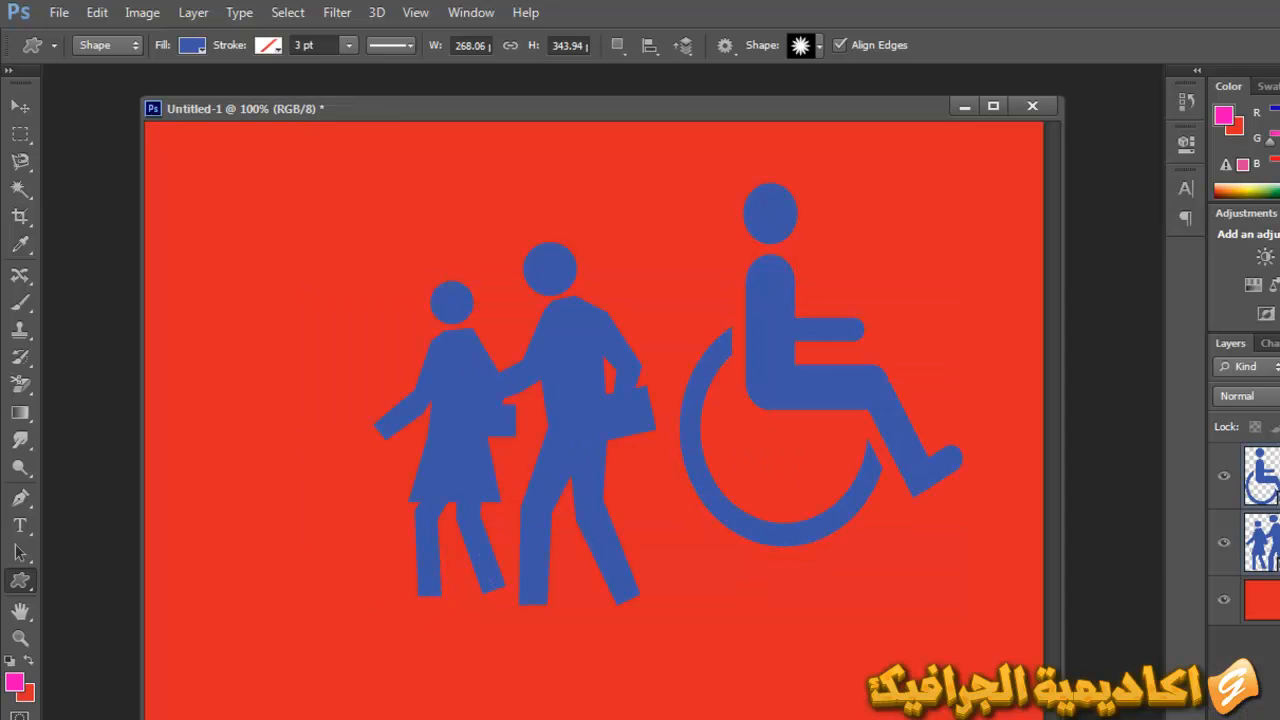
pyautogui.press('Delete')
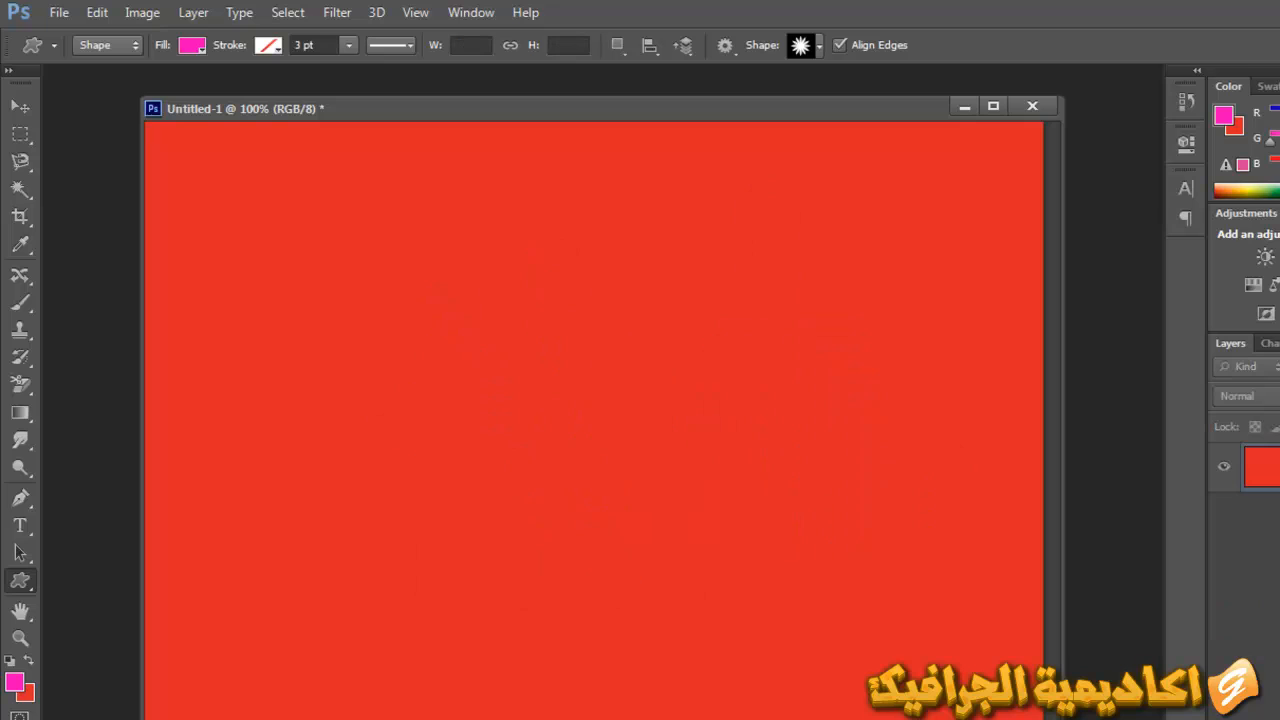
# Activate the Pen tool, reset the colors to default black and white, and fill the background layer with white
pyautogui.click(20, 497)
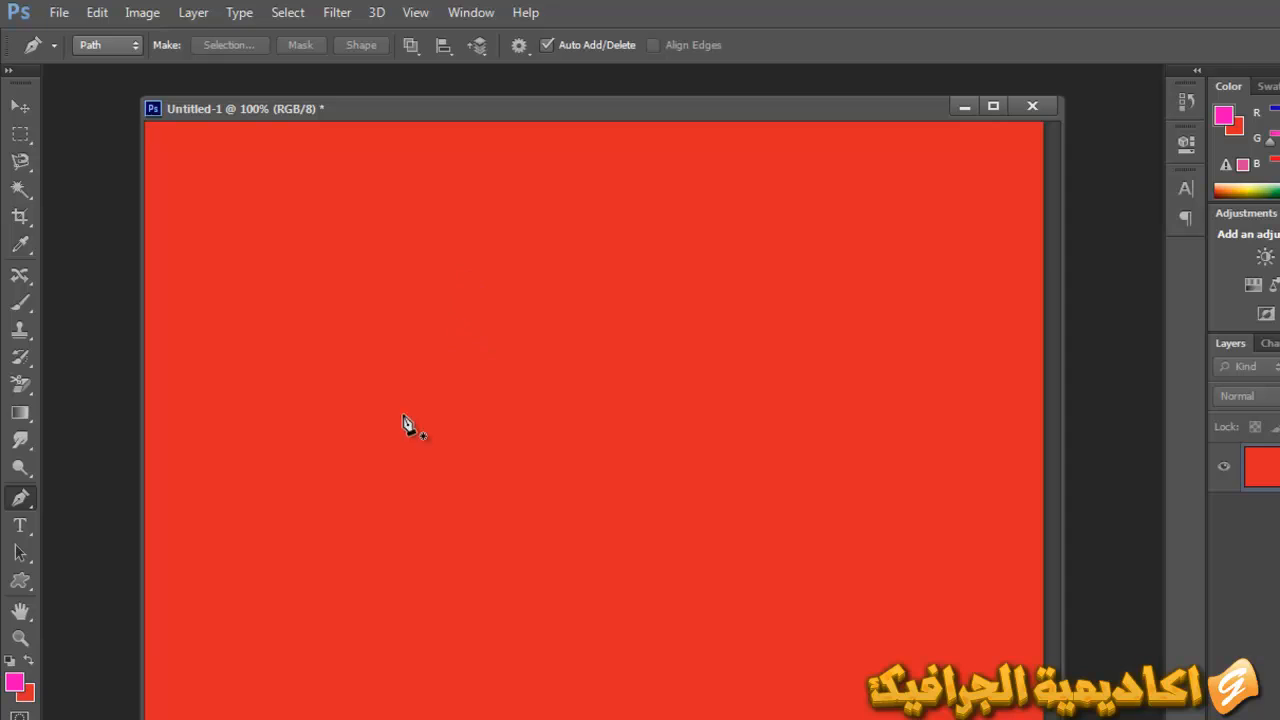
pyautogui.press('x')
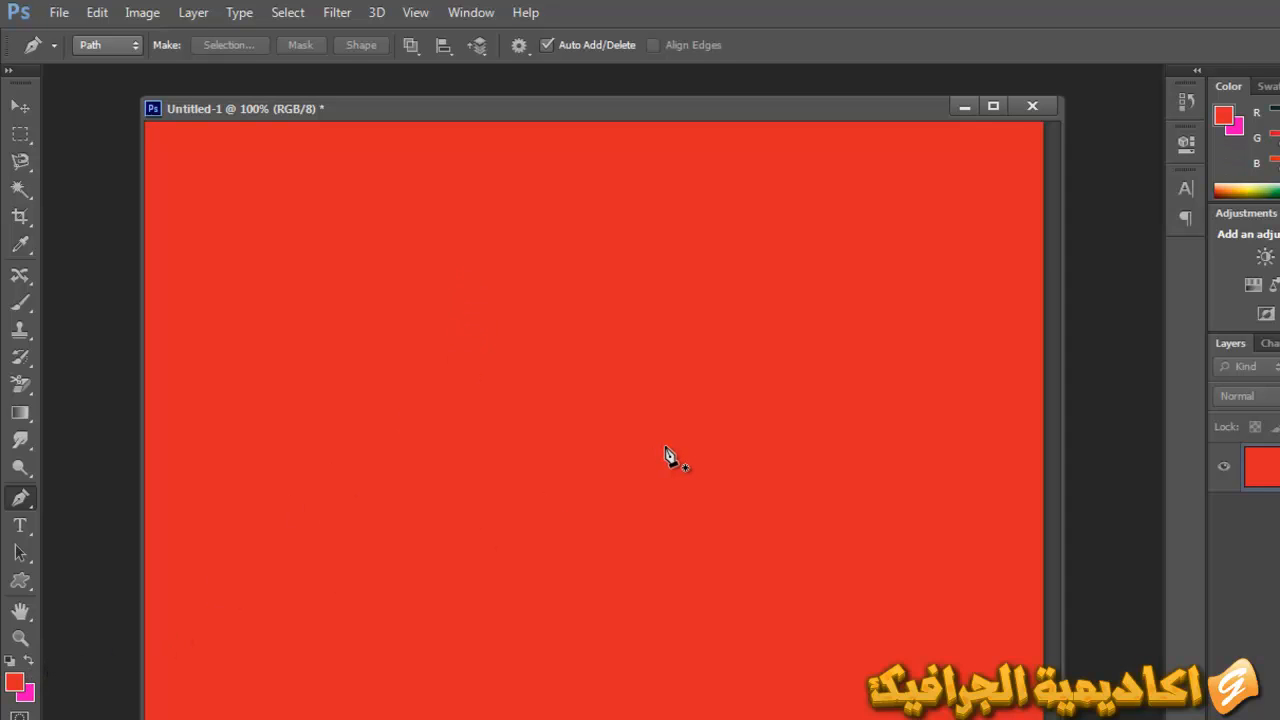
pyautogui.press('d')
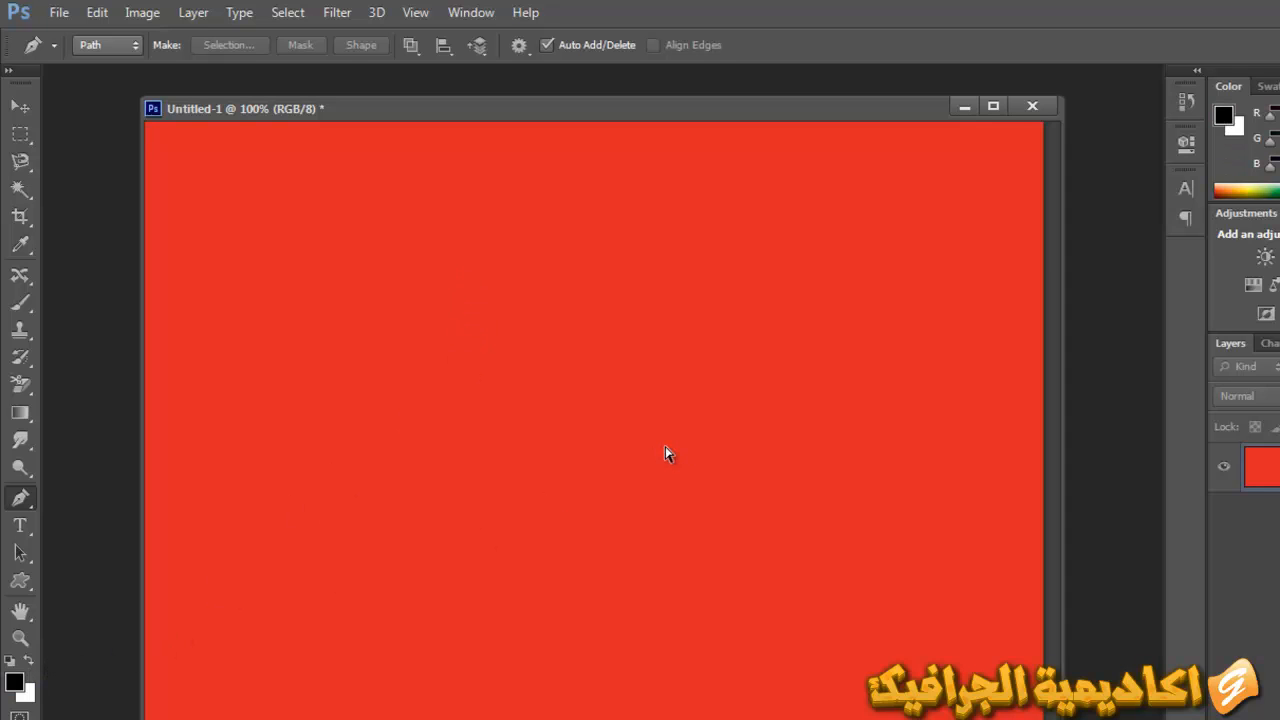
pyautogui.hotkey('ctrl', 'BackSpace')
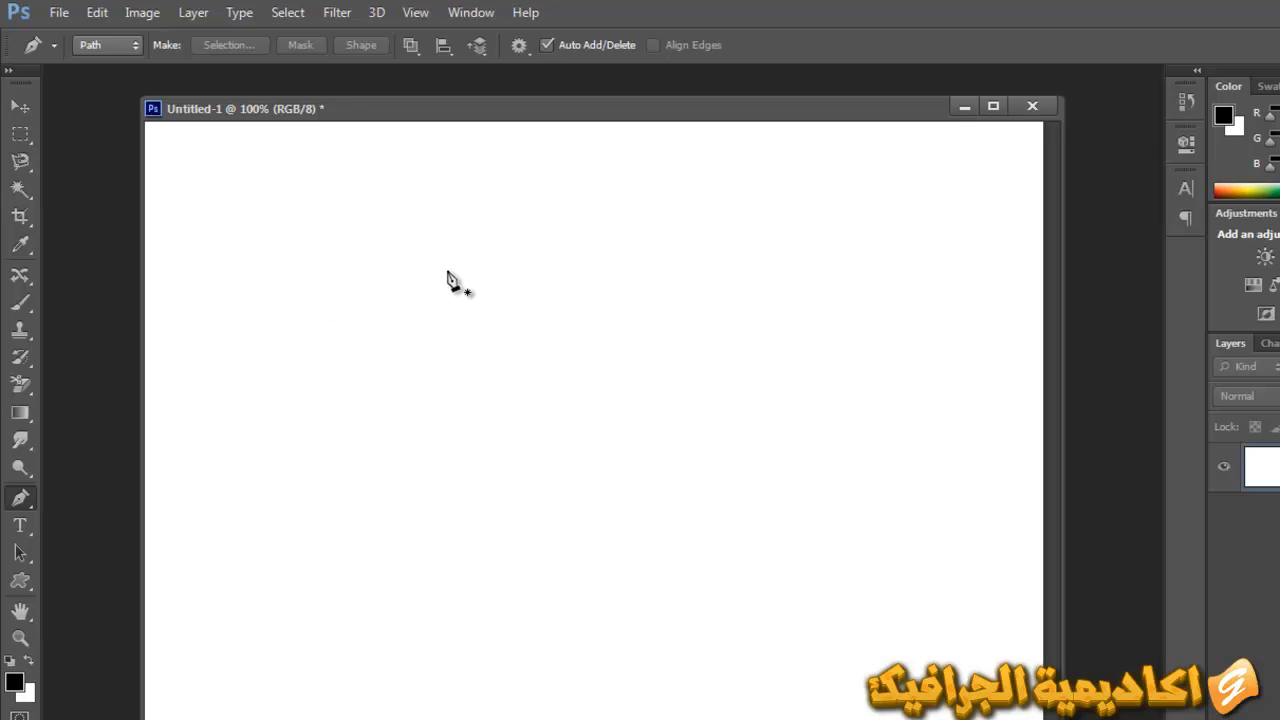
# Draw a closed seven-point arrowhead-like path with straight segments, about 188 by 160 px, in the upper middle of the canvas
pyautogui.click(470, 265)
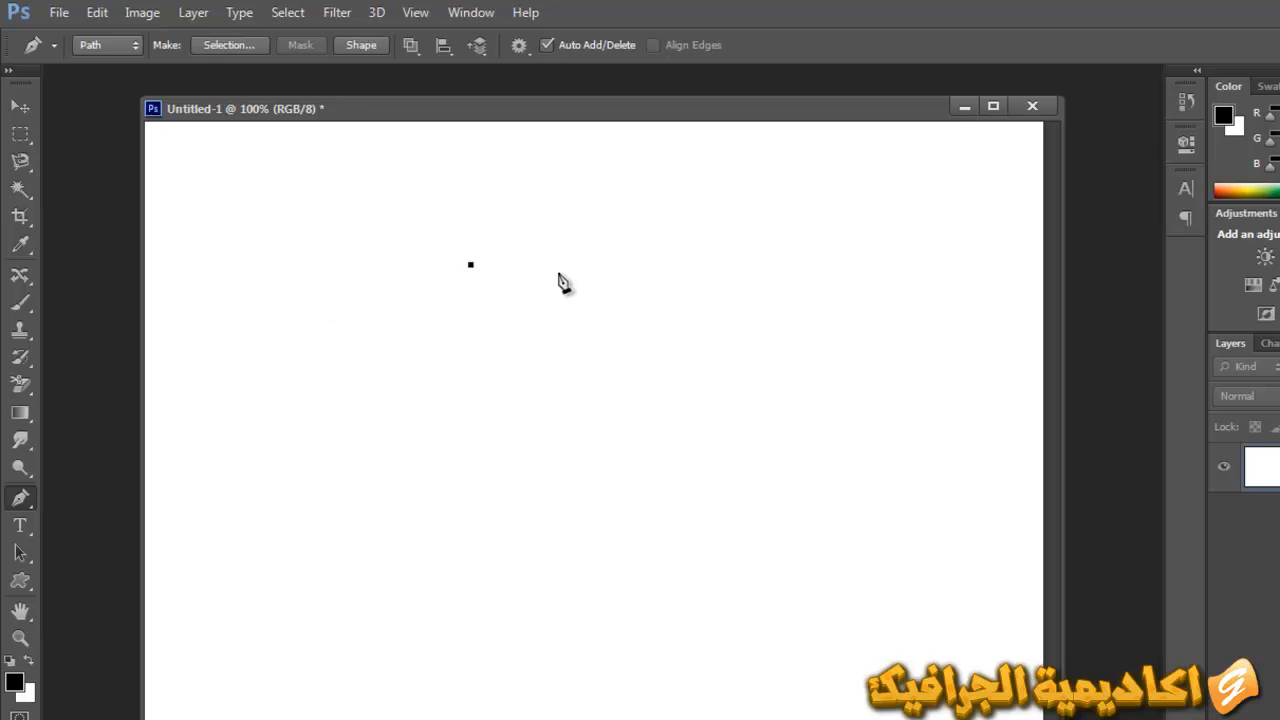
pyautogui.click(585, 319)
pyautogui.click(525, 340)
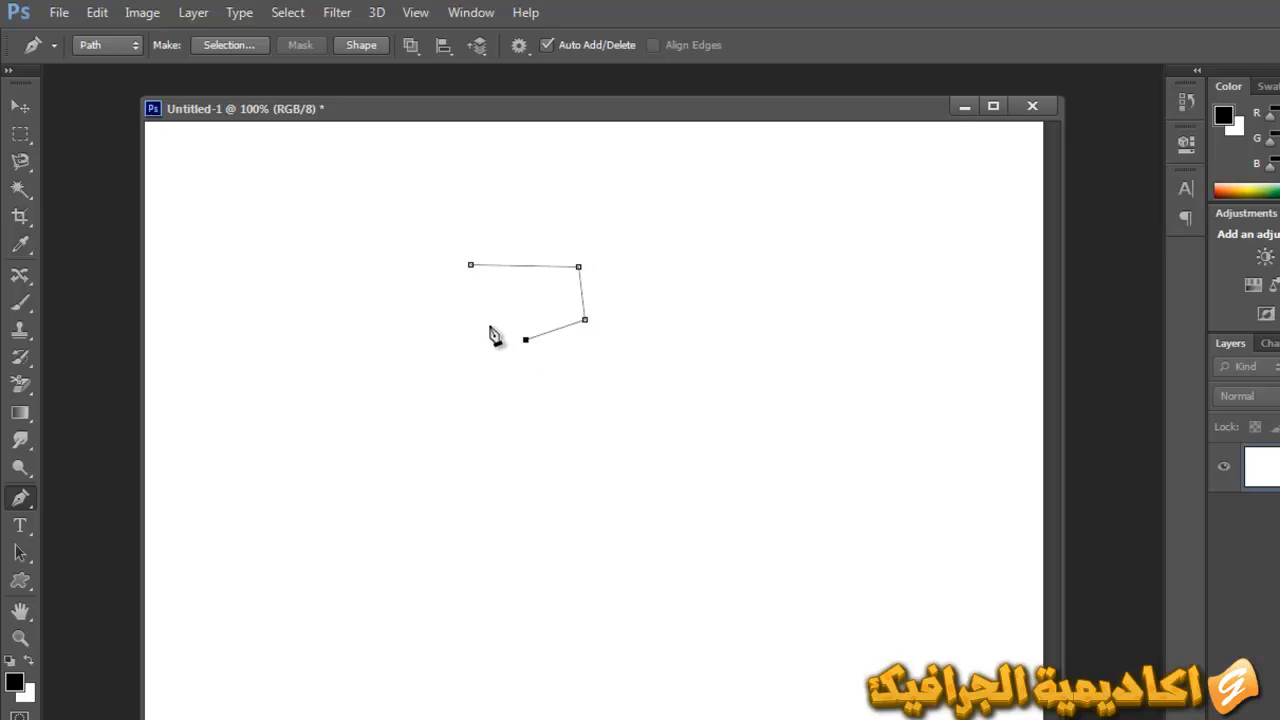
pyautogui.click(546, 294)
pyautogui.click(498, 281)
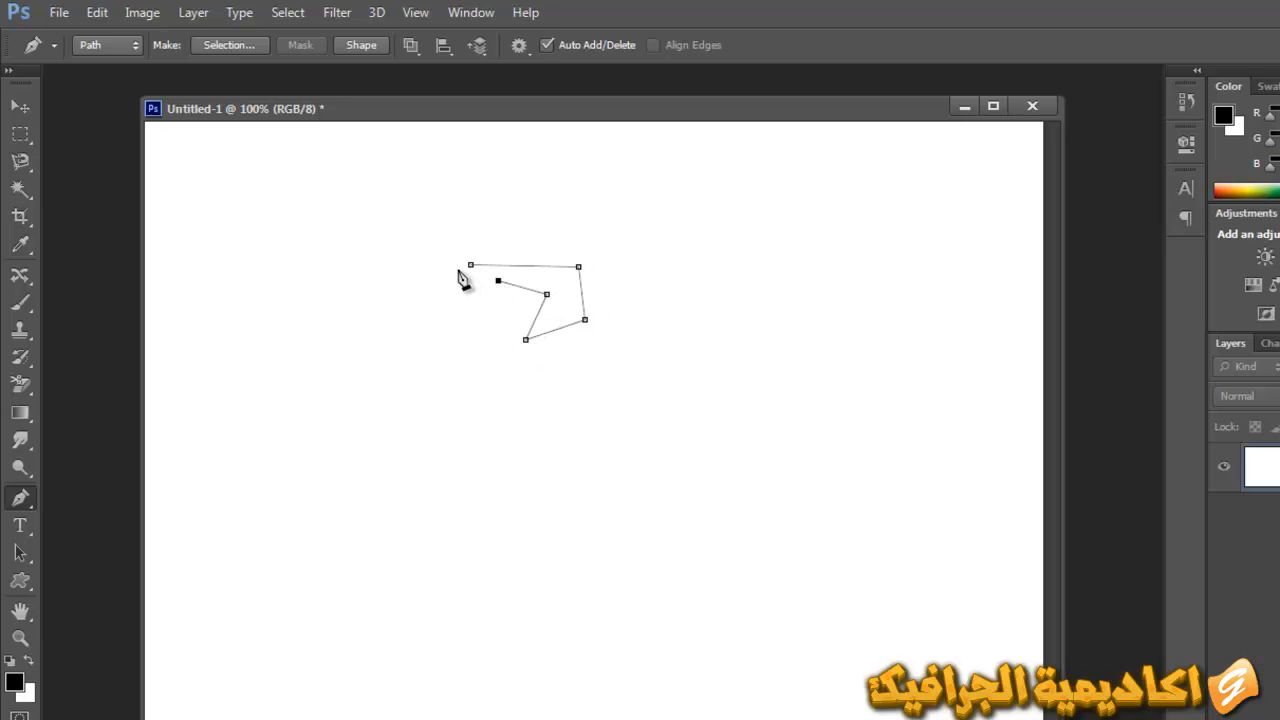
pyautogui.click(470, 265)
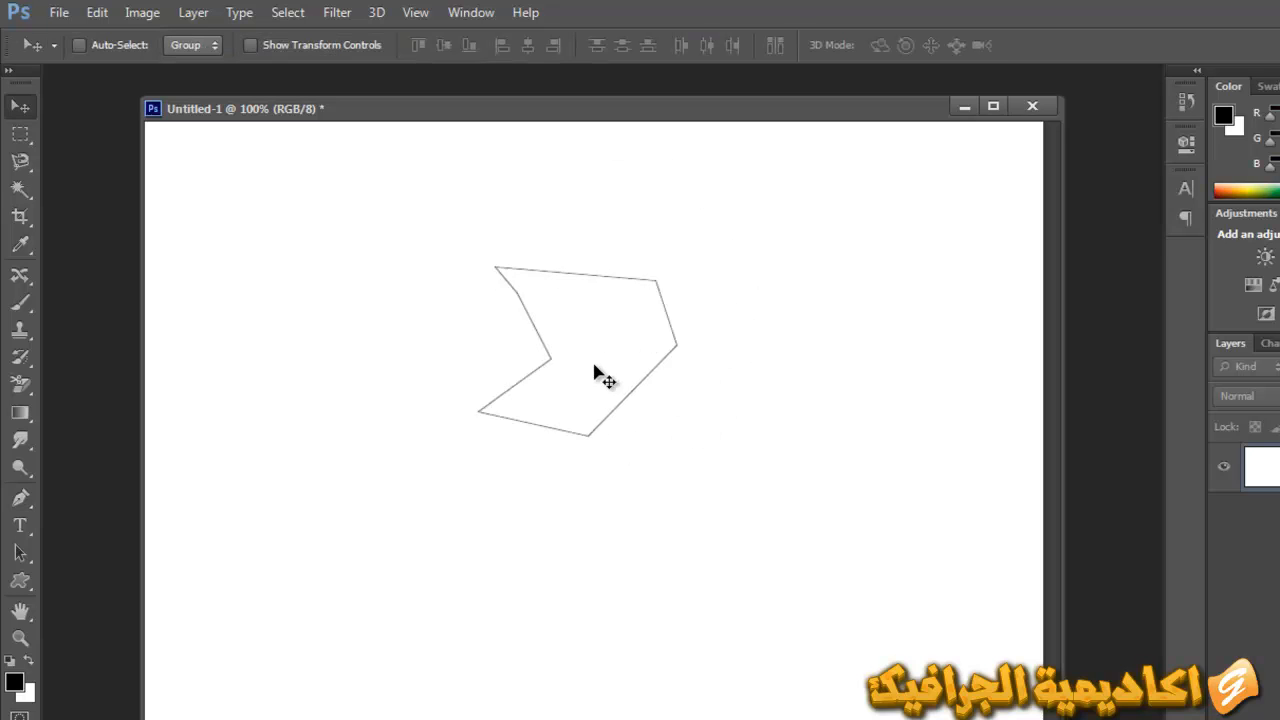
# Enlarge the closed path to about 160% with Free Transform and apply the change
pyautogui.hotkey('ctrl', 't')
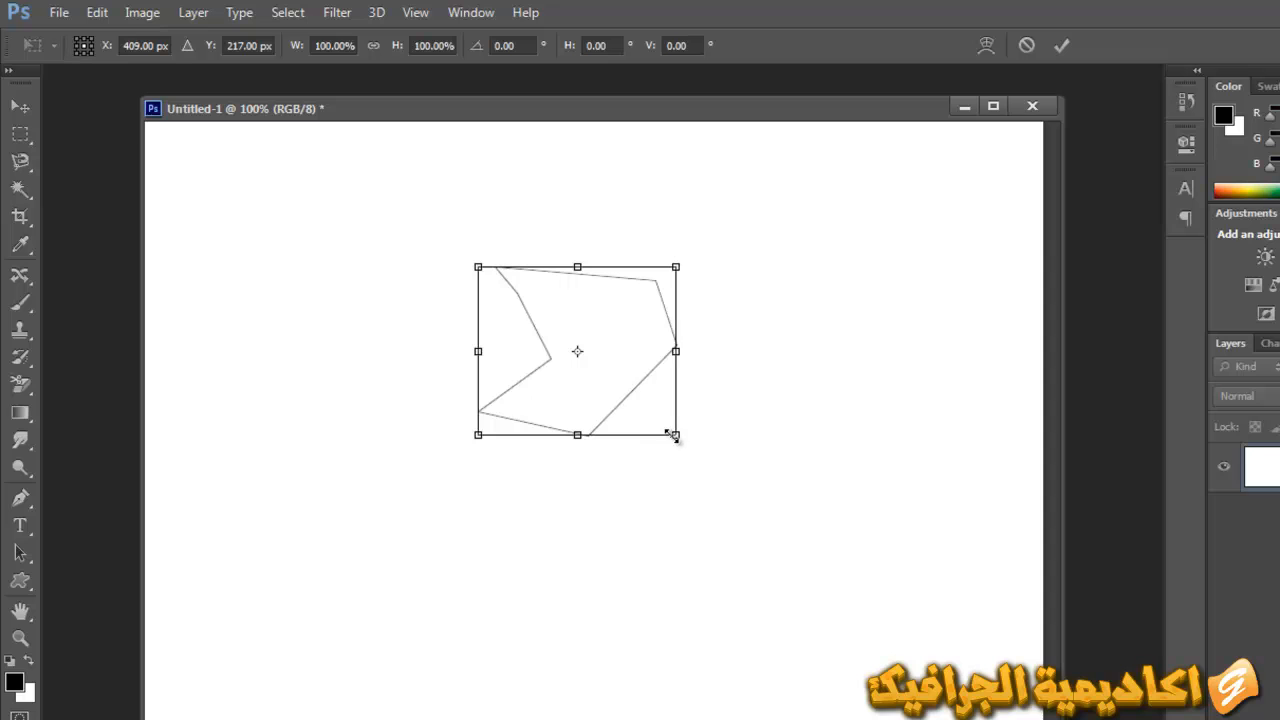
pyautogui.moveTo(677, 437); pyautogui.dragTo(671, 366)
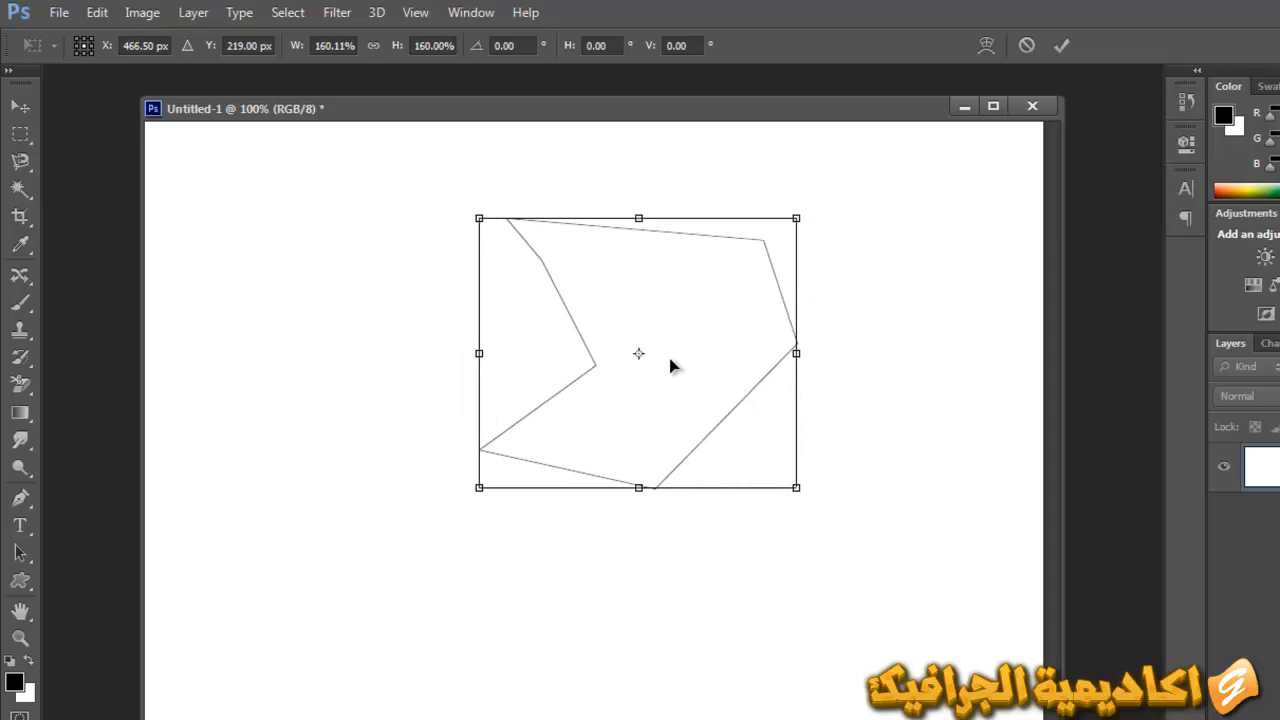
pyautogui.click(1061, 45)
pyautogui.click(655, 418)
pyautogui.click(700, 309)
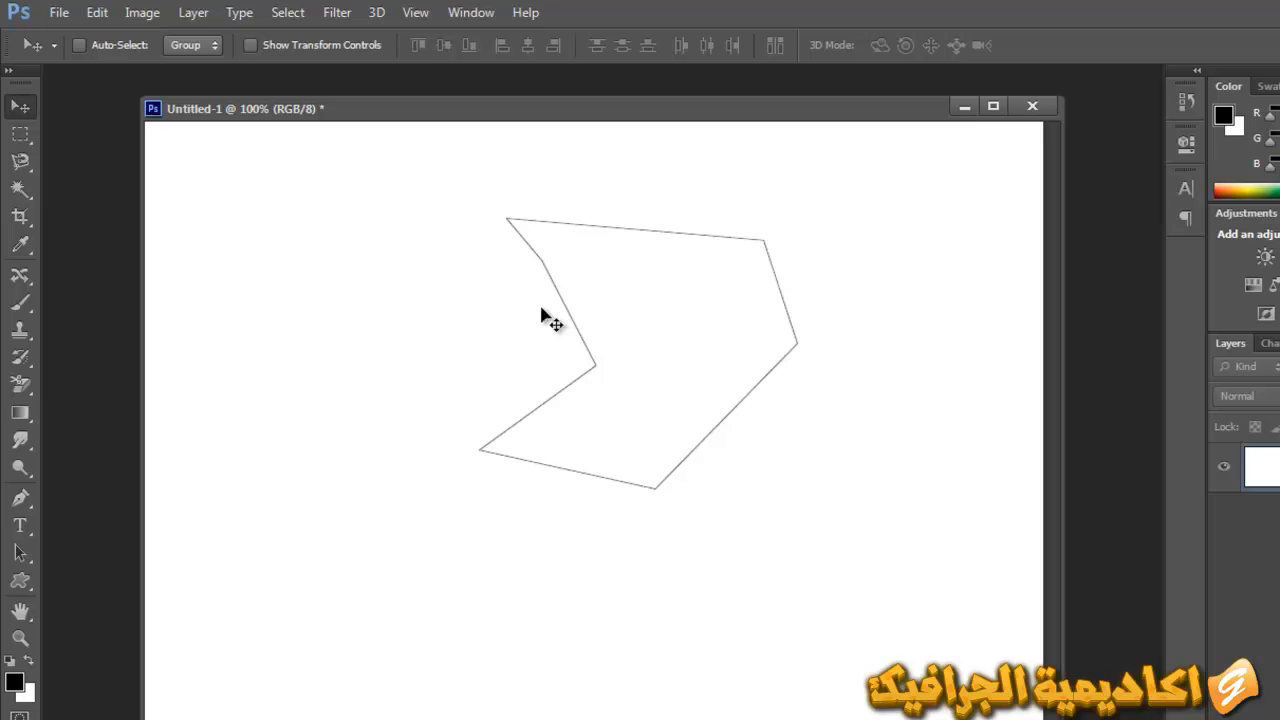
# Define the closed path as a custom shape named "ذ"
pyautogui.click(97, 14)
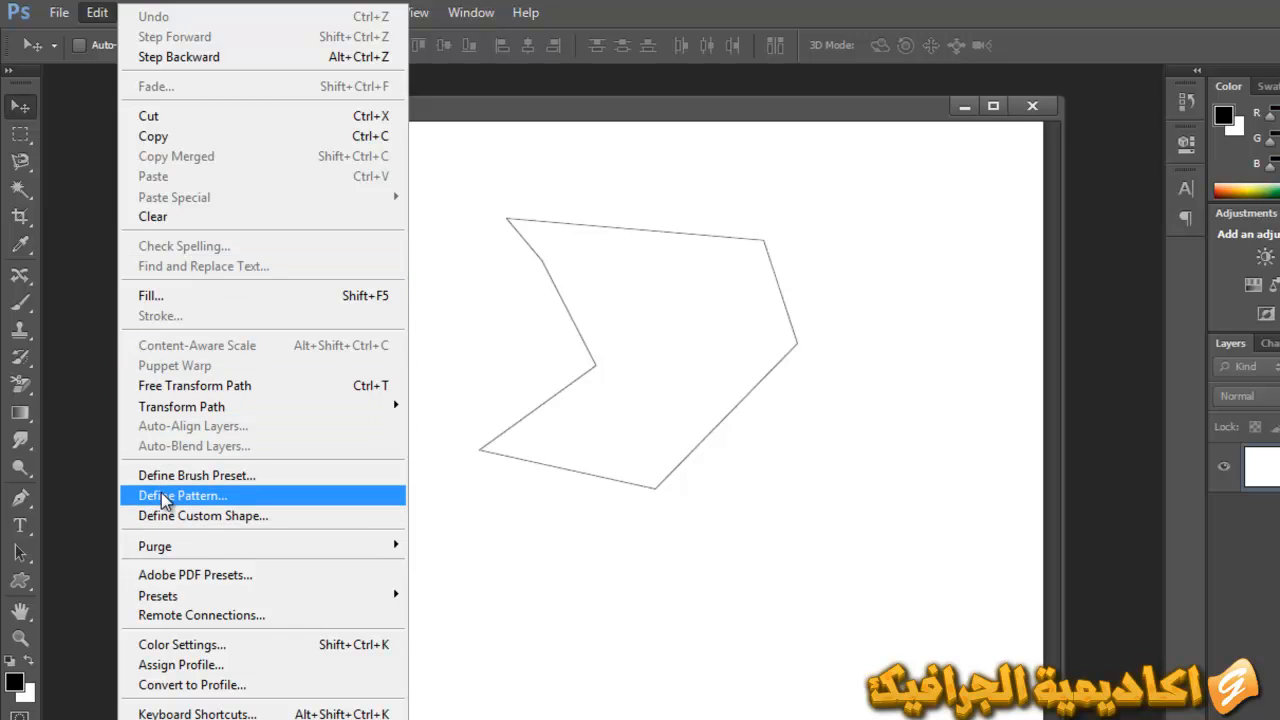
pyautogui.click(232, 520)
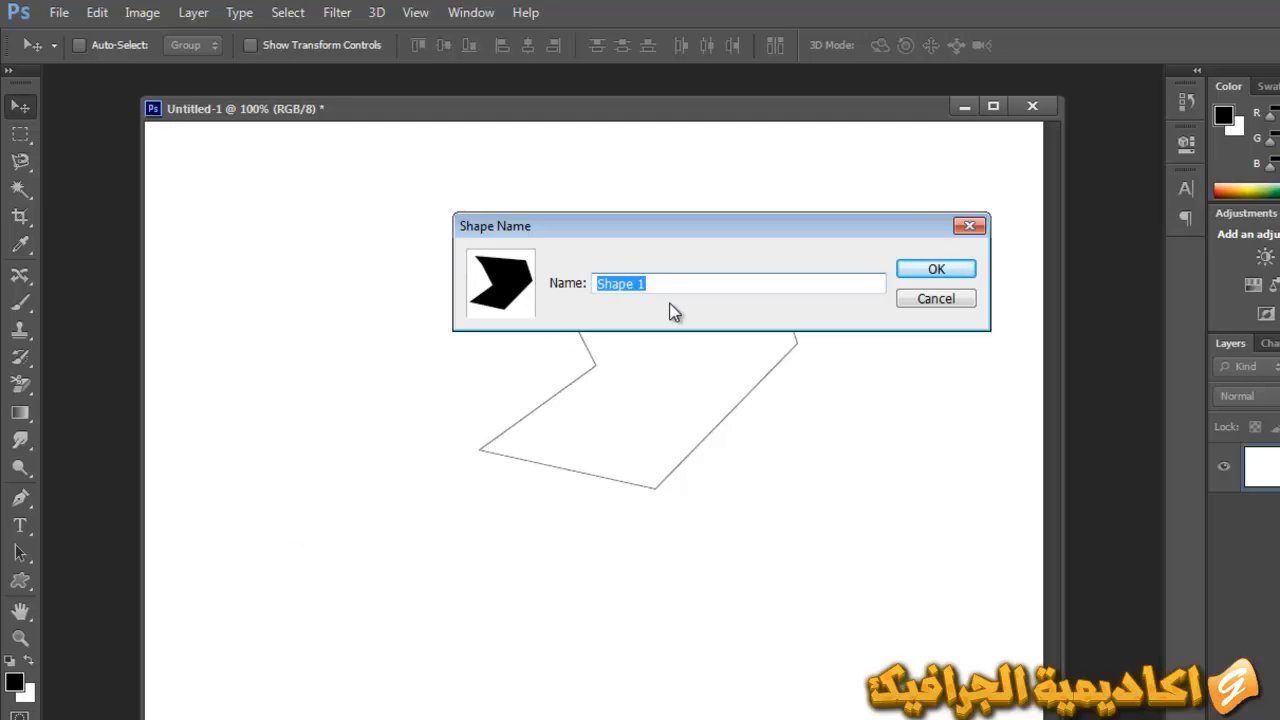
pyautogui.write('ذ')
pyautogui.press('Return')
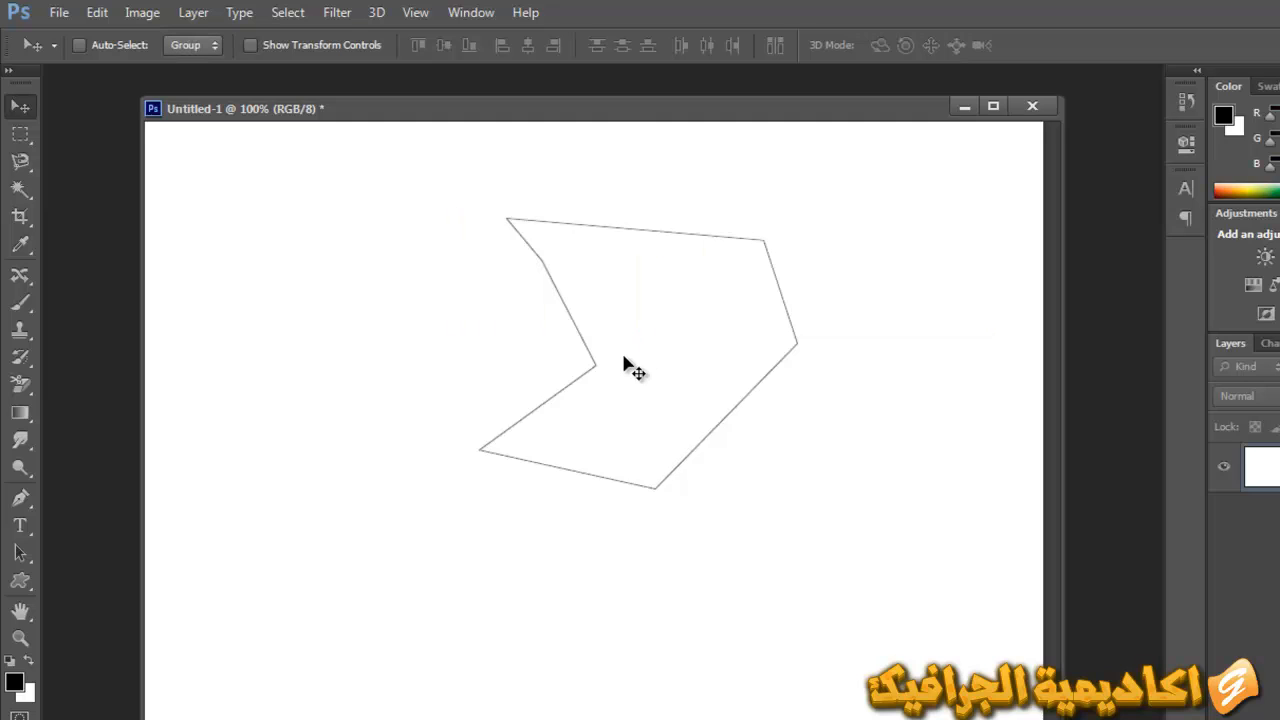
# Undo the path's enlargement, and try filling the background layer with black before undoing that fill
pyautogui.click(678, 304)
pyautogui.click(721, 312)
pyautogui.hotkey('ctrl', 'z')
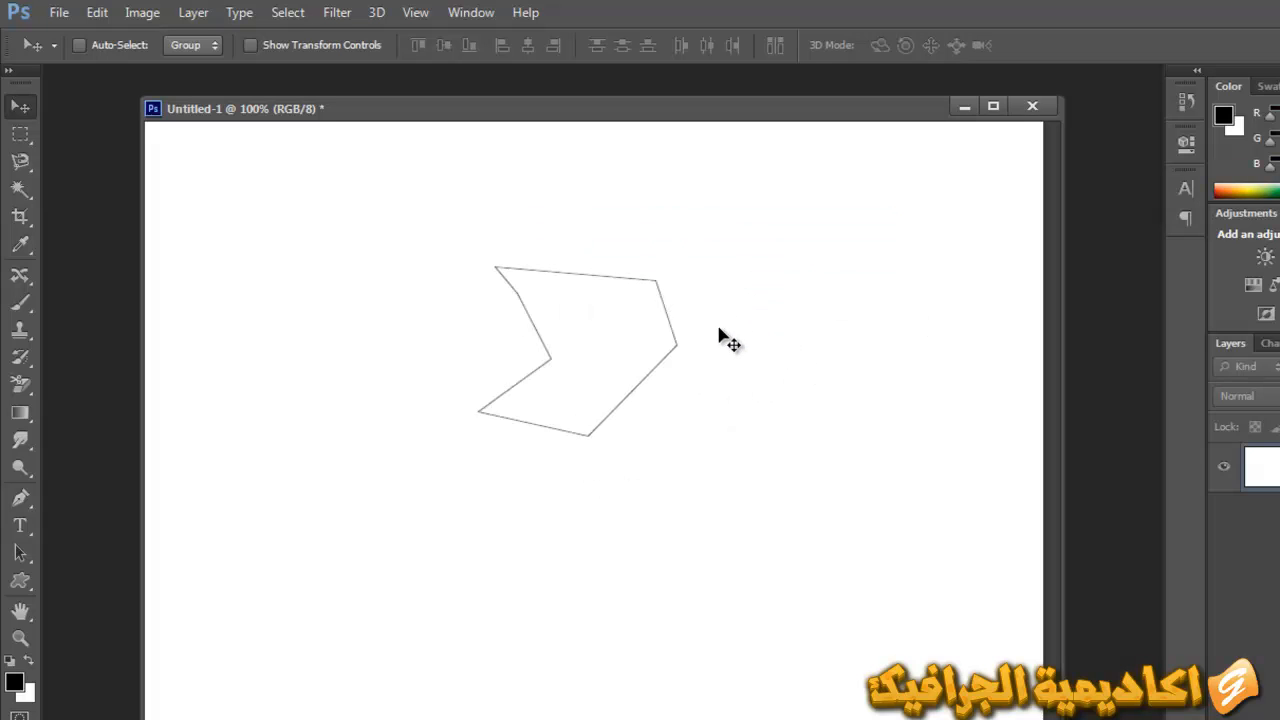
pyautogui.hotkey('alt', 'BackSpace')
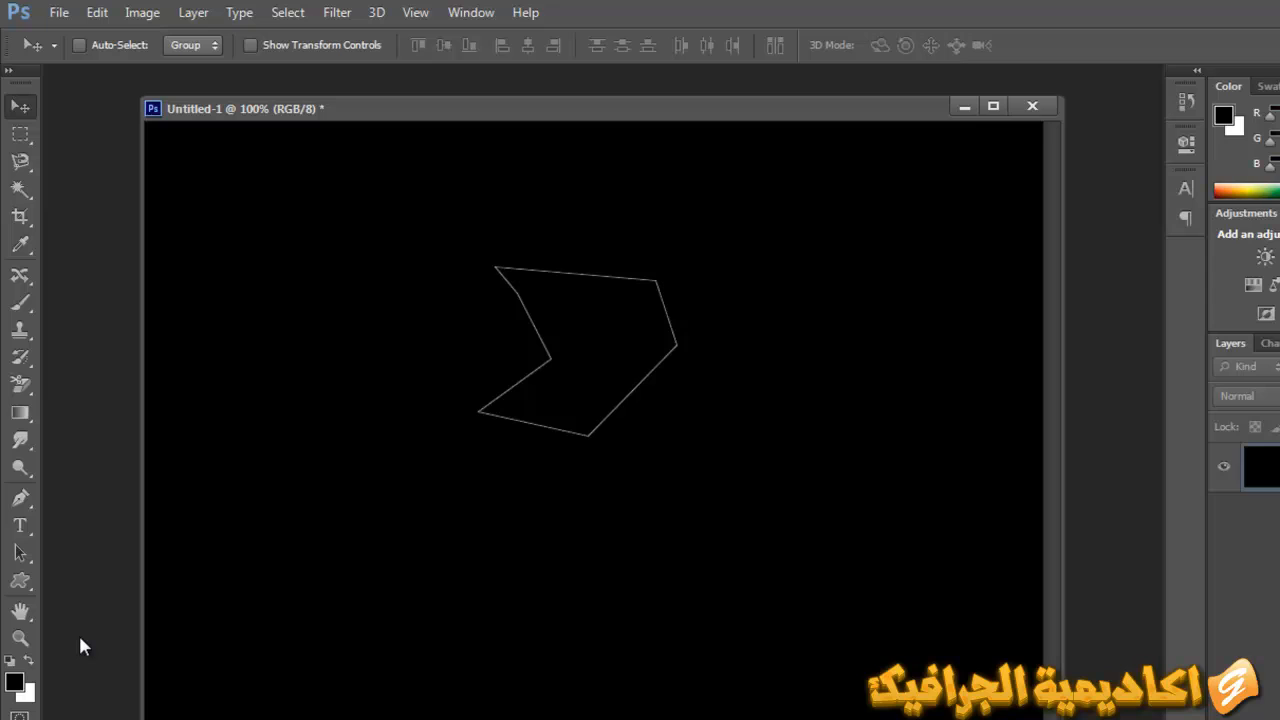
pyautogui.hotkey('ctrl', 'z')
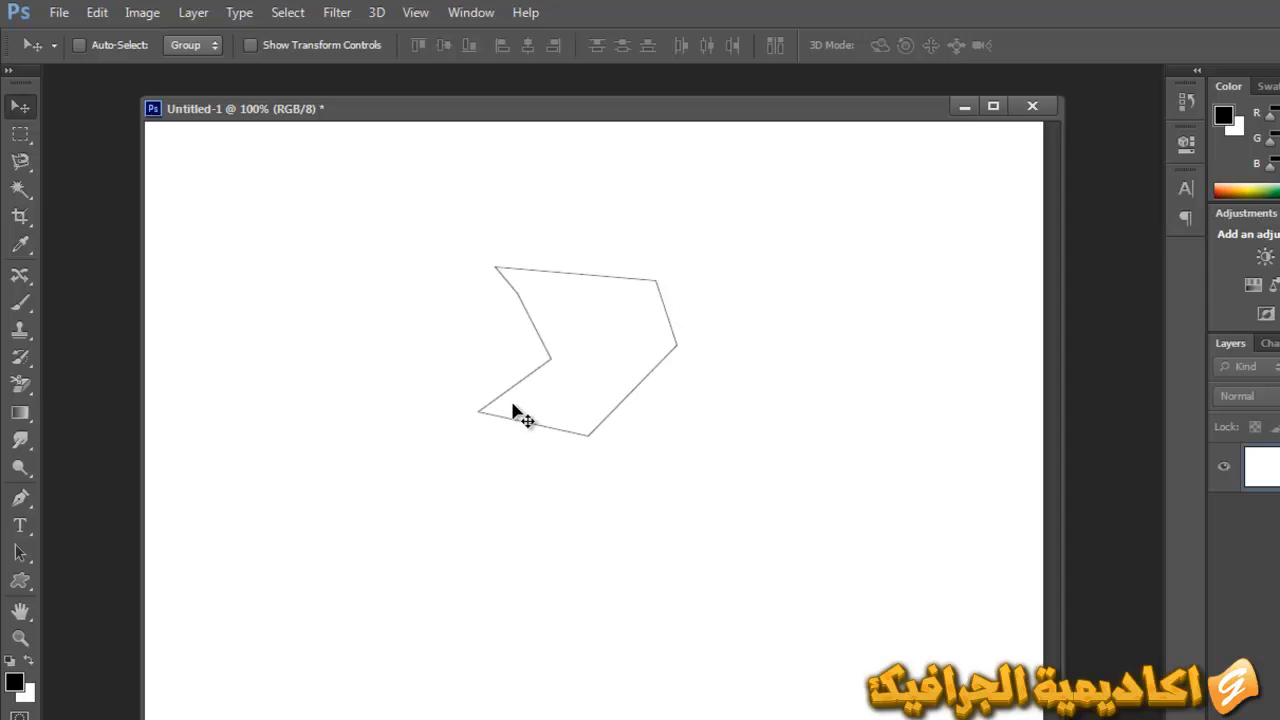
# Activate the Custom Shape tool and choose the newly defined arrowhead-like shape at the end of the shape library
pyautogui.click(14, 558)
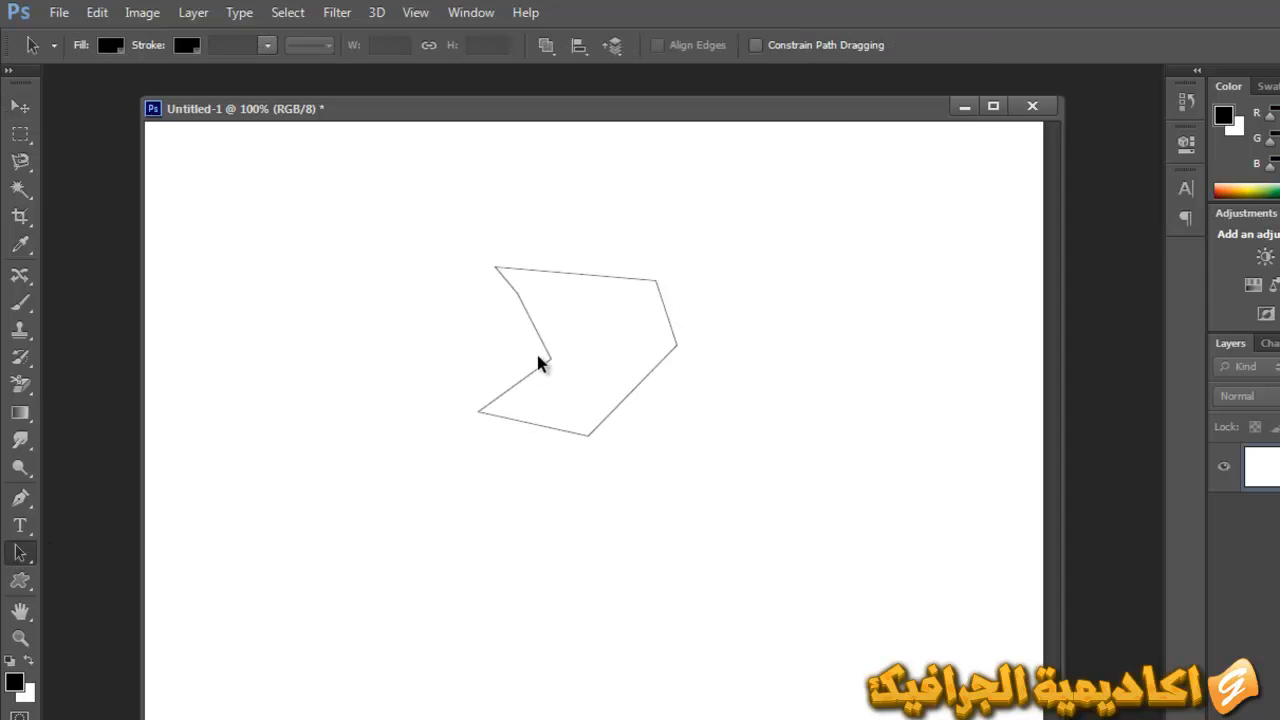
pyautogui.click(20, 580)
pyautogui.click(133, 680)
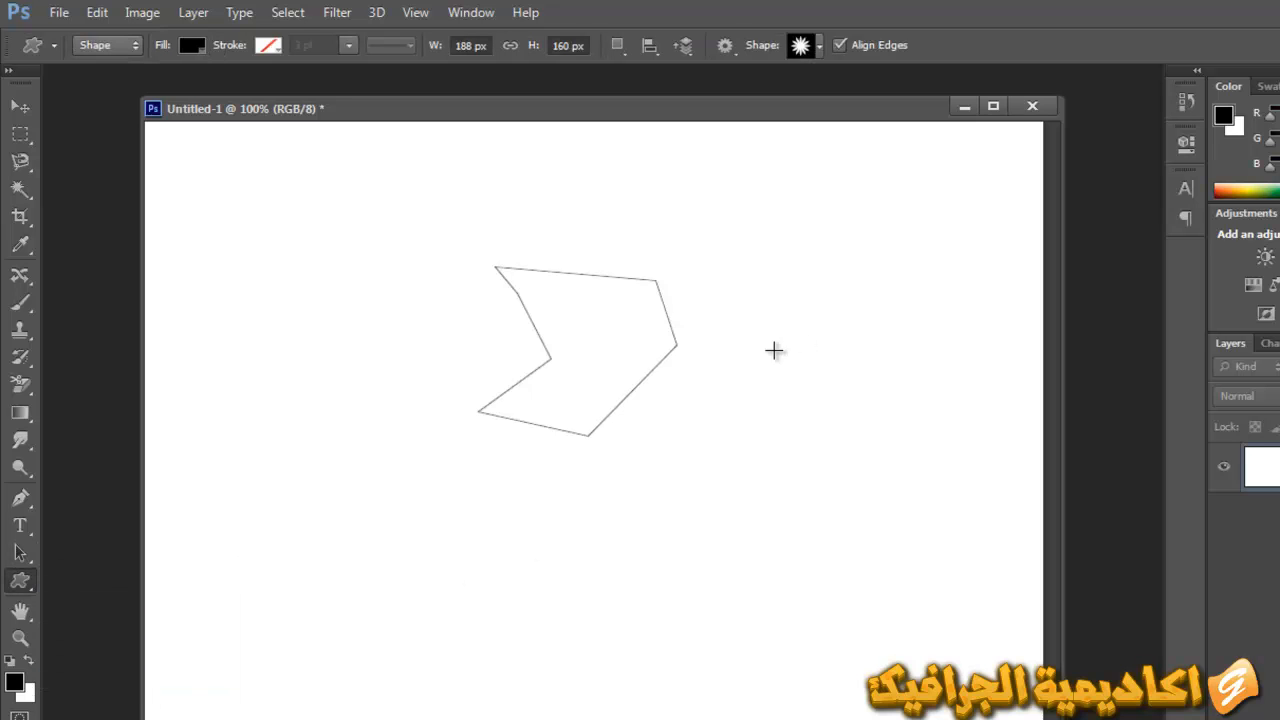
pyautogui.rightClick(480, 171)
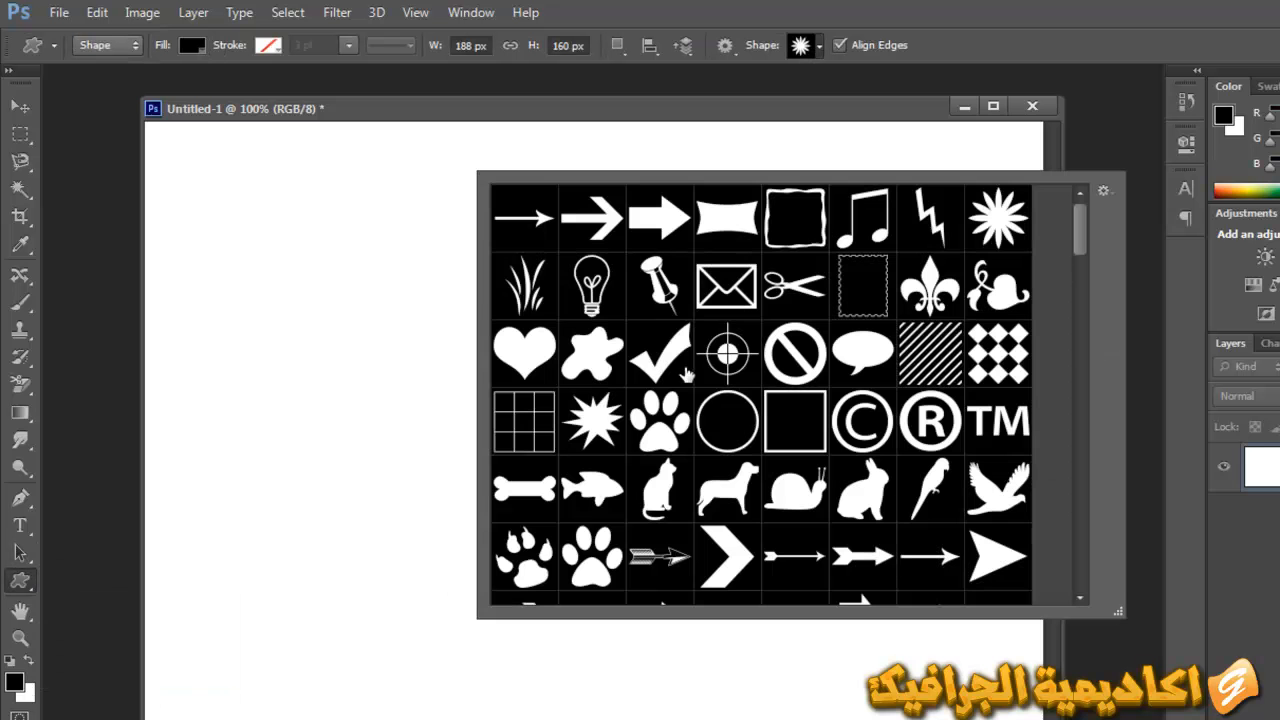
pyautogui.scroll(-1, 916, 494)
pyautogui.moveTo(1081, 240); pyautogui.dragTo(1080, 586)
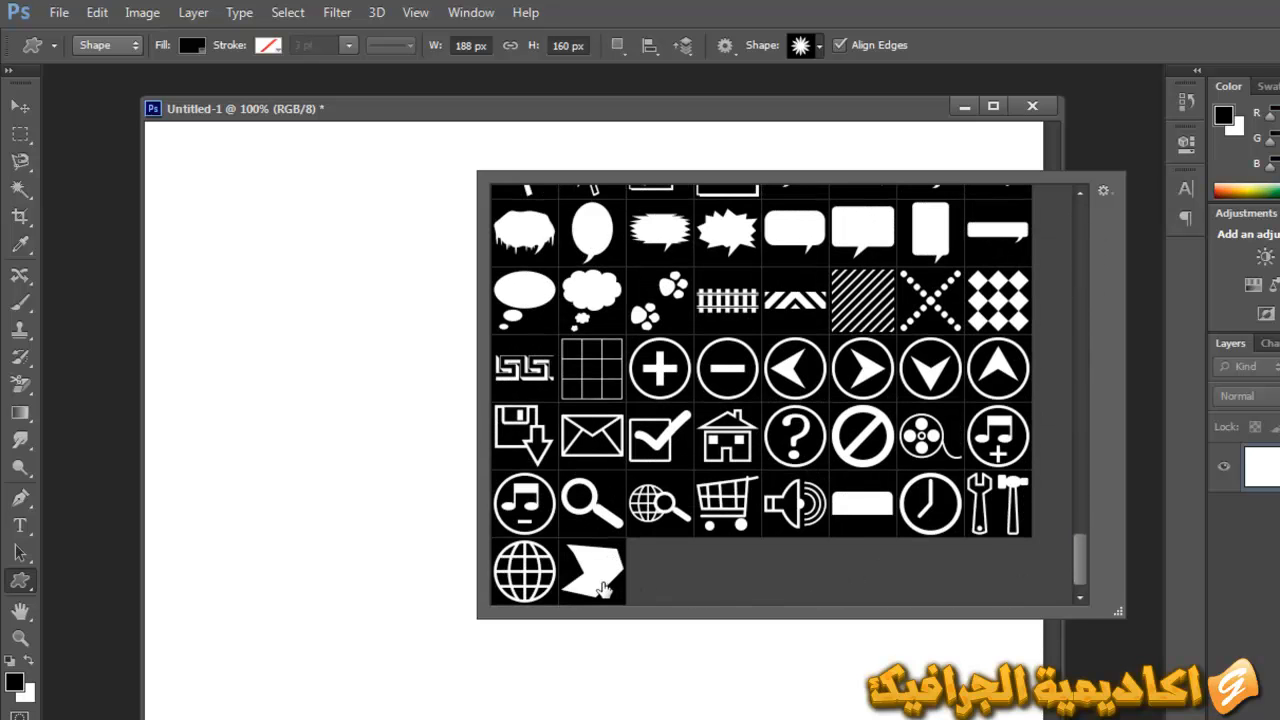
pyautogui.doubleClick(604, 589)
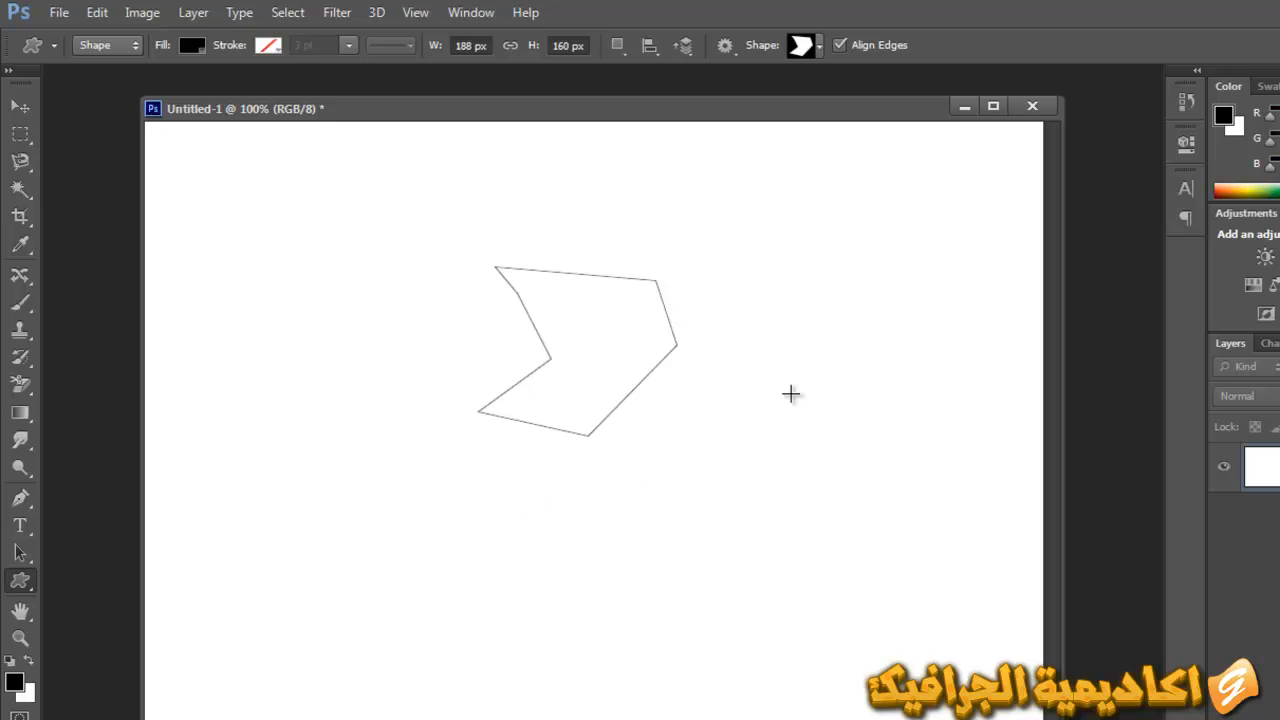
# Draw the arrowhead-like custom shape about 188 by 160 px in the canvas's upper right area and set its fill to red
pyautogui.click(801, 243)
pyautogui.click(820, 341)
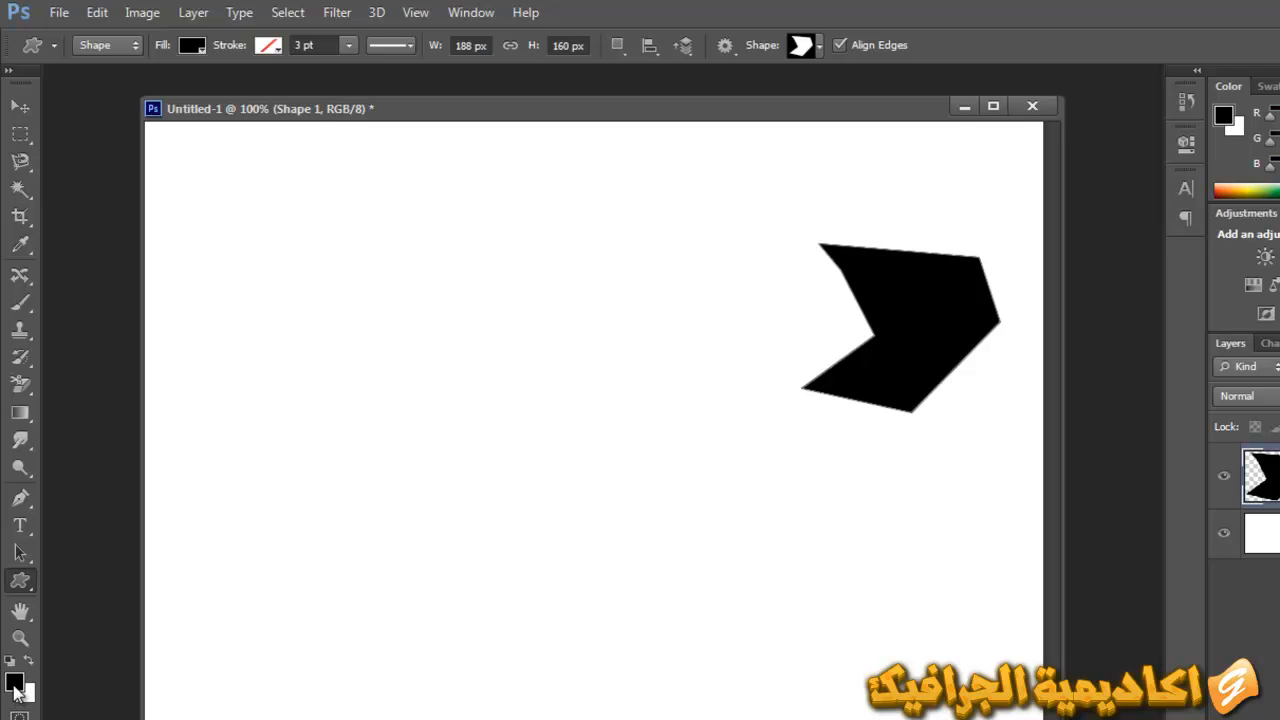
pyautogui.click(194, 47)
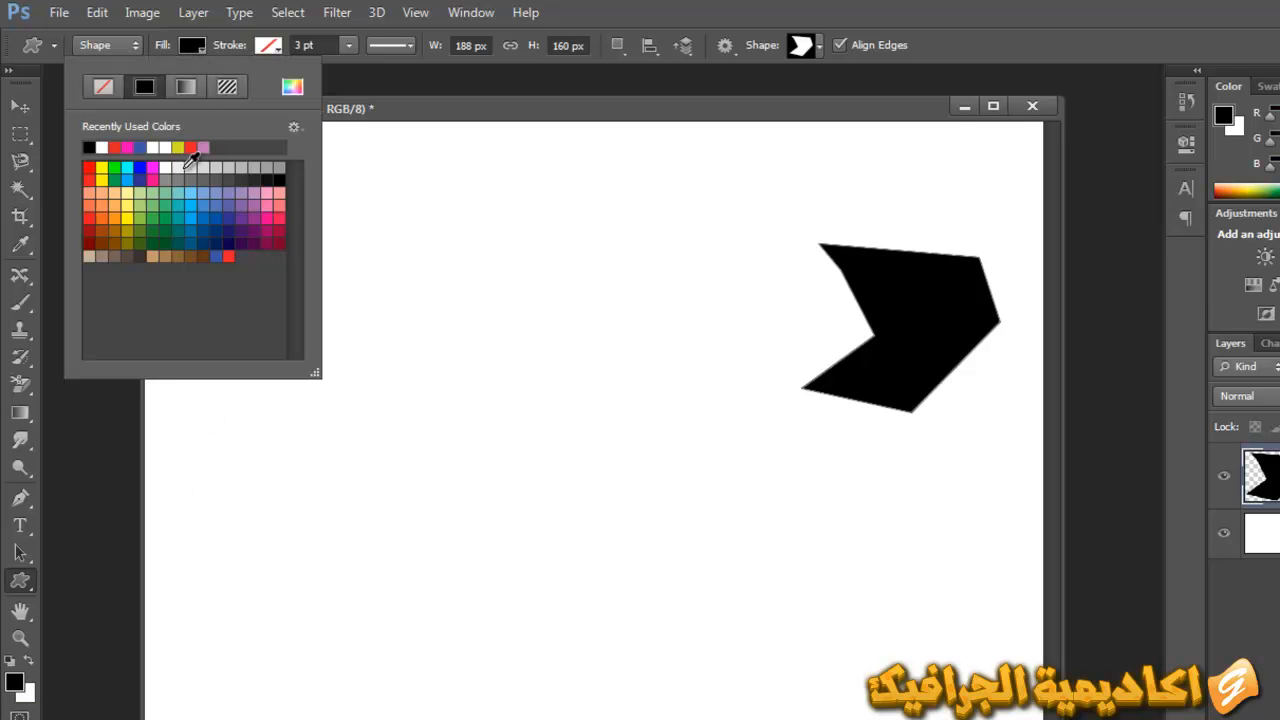
pyautogui.click(190, 147)
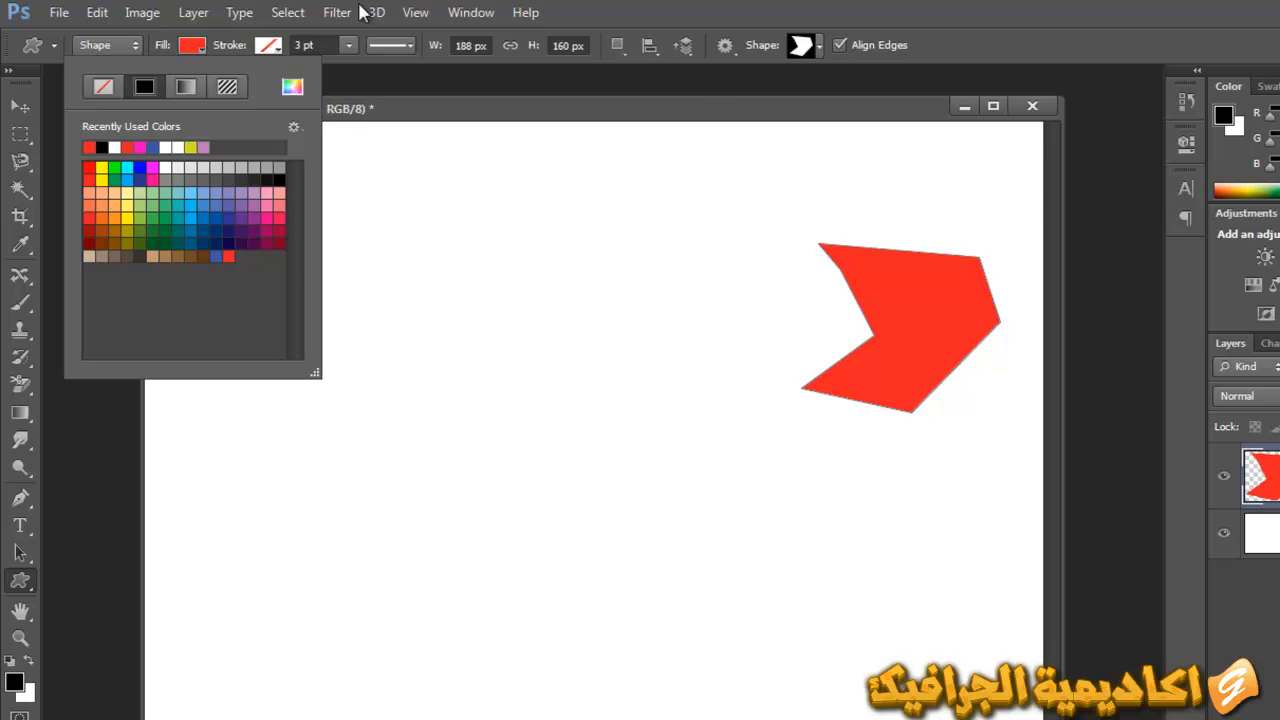
pyautogui.click(597, 5)
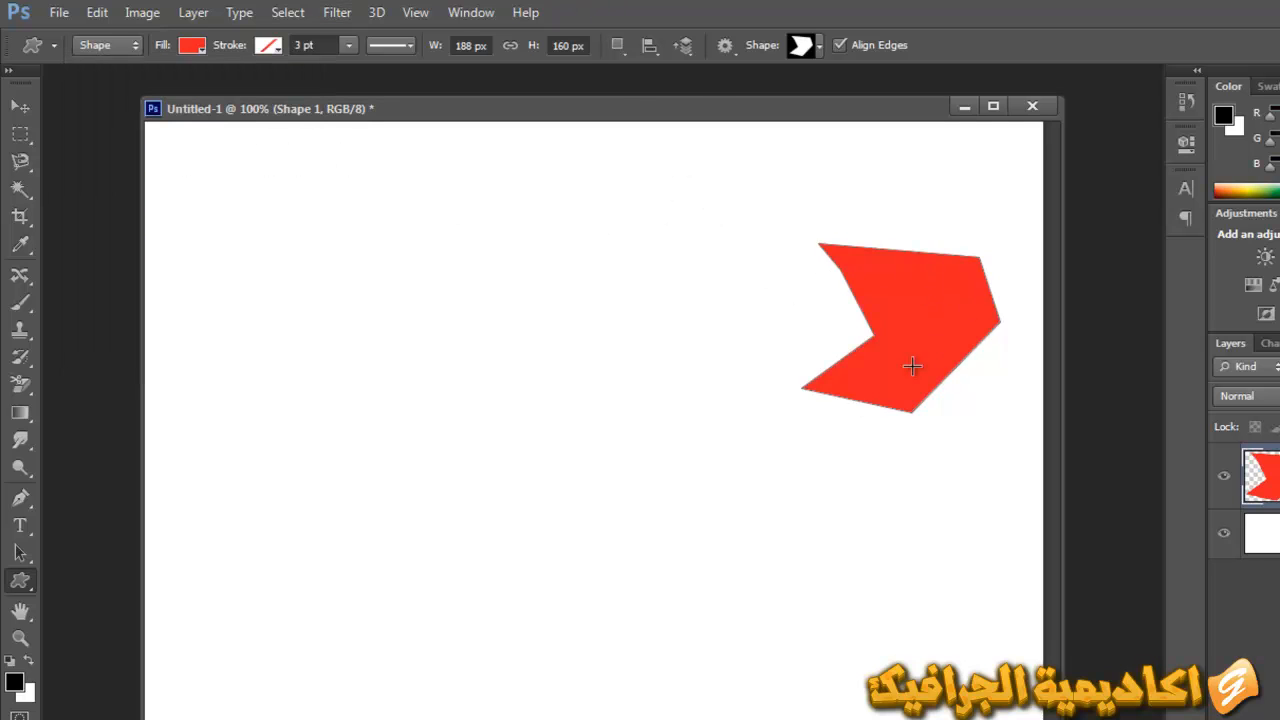
# Move the red arrowhead-like shape to the upper middle of the canvas and delete its layer
pyautogui.press('v')
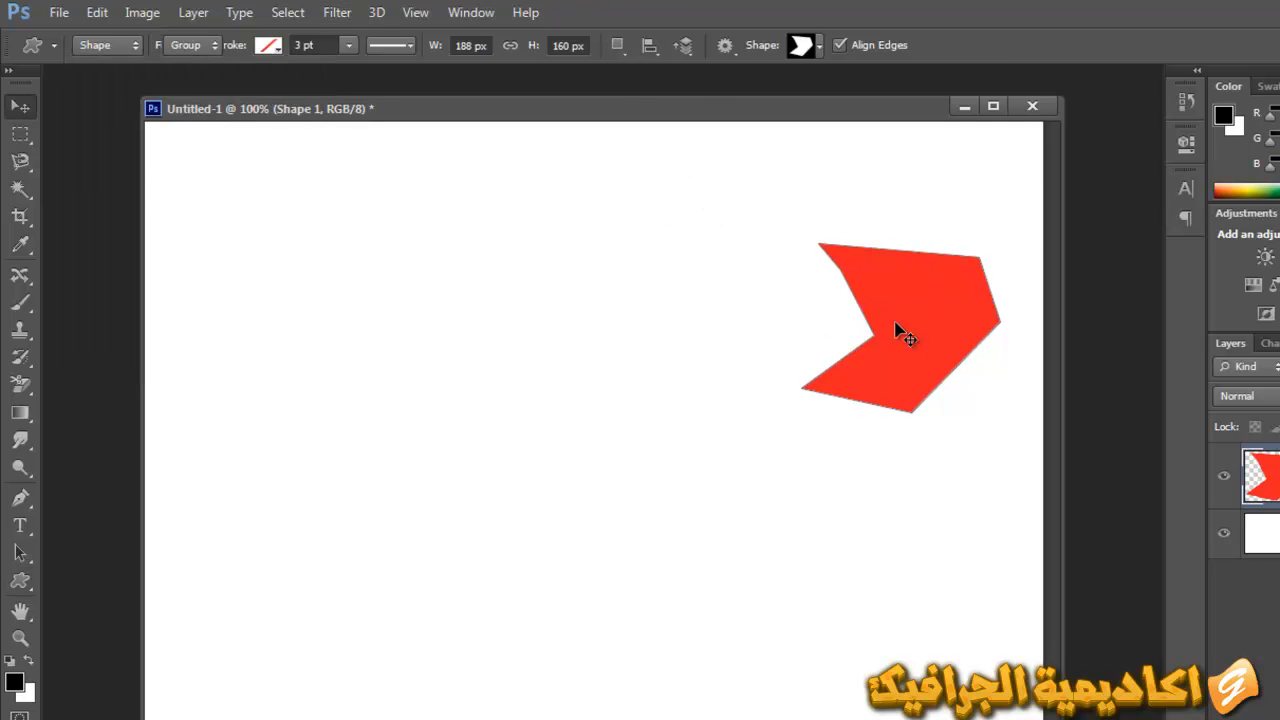
pyautogui.moveTo(880, 309); pyautogui.dragTo(668, 302)
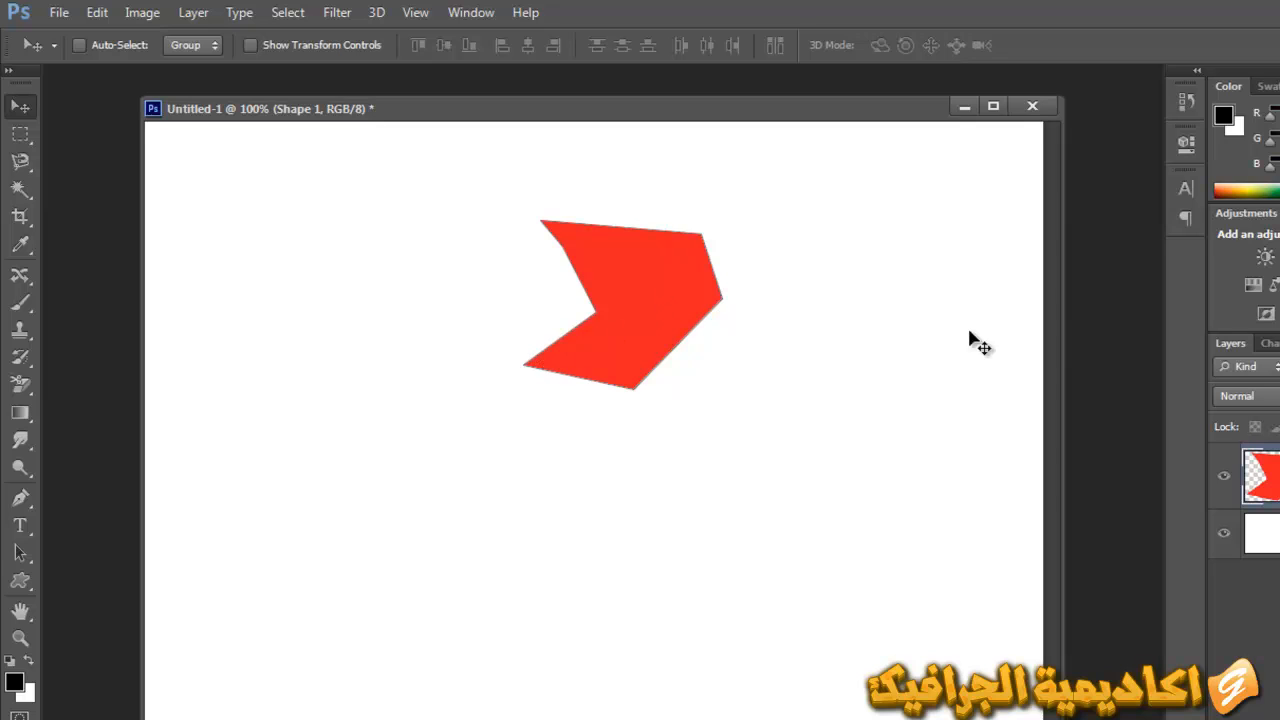
pyautogui.press('Delete')
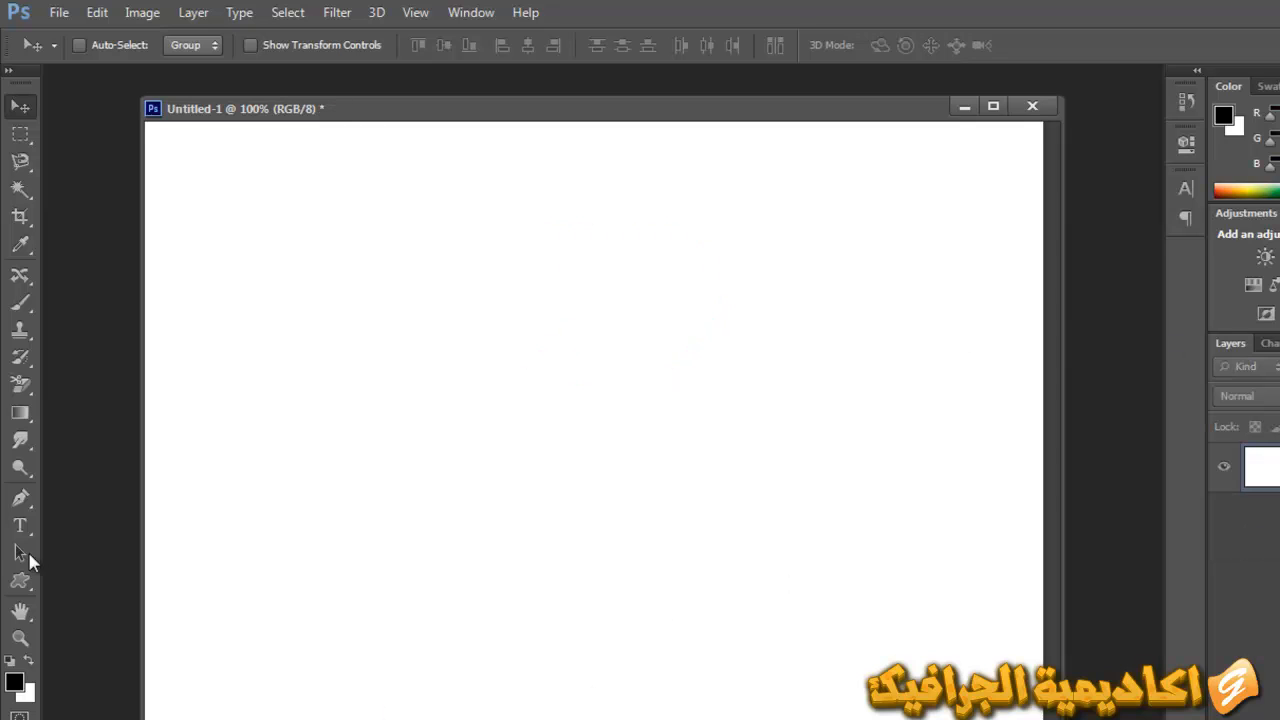
# Set the Polygon tool to 6 sides, draw a trial hexagon about 159 by 152 px and undo it
pyautogui.click(20, 580)
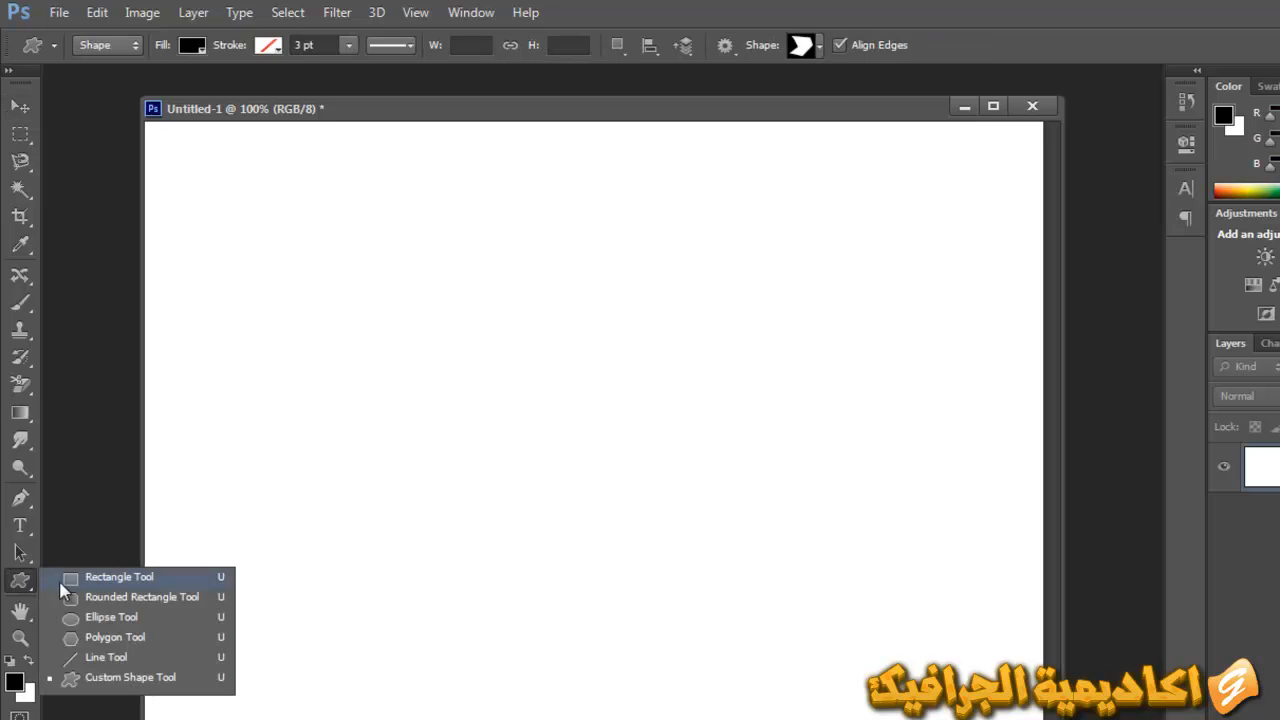
pyautogui.click(138, 638)
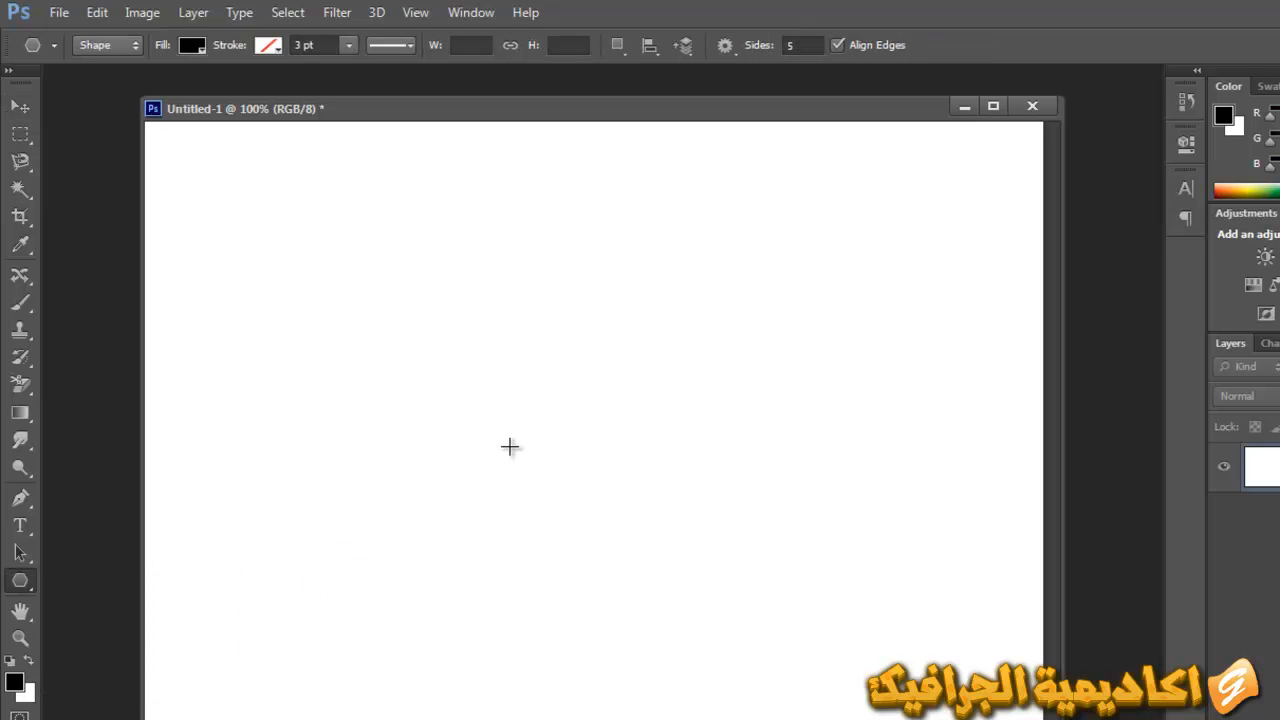
pyautogui.click(808, 45)
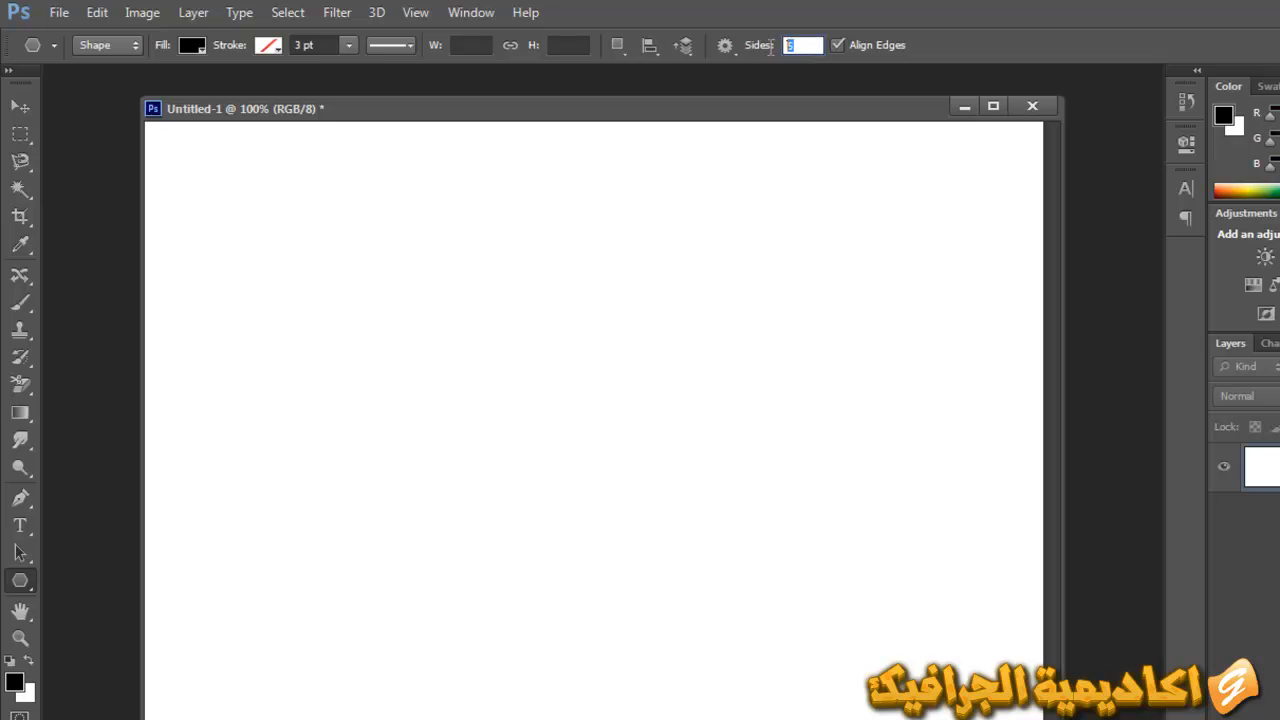
pyautogui.moveTo(539, 247); pyautogui.dragTo(594, 310)
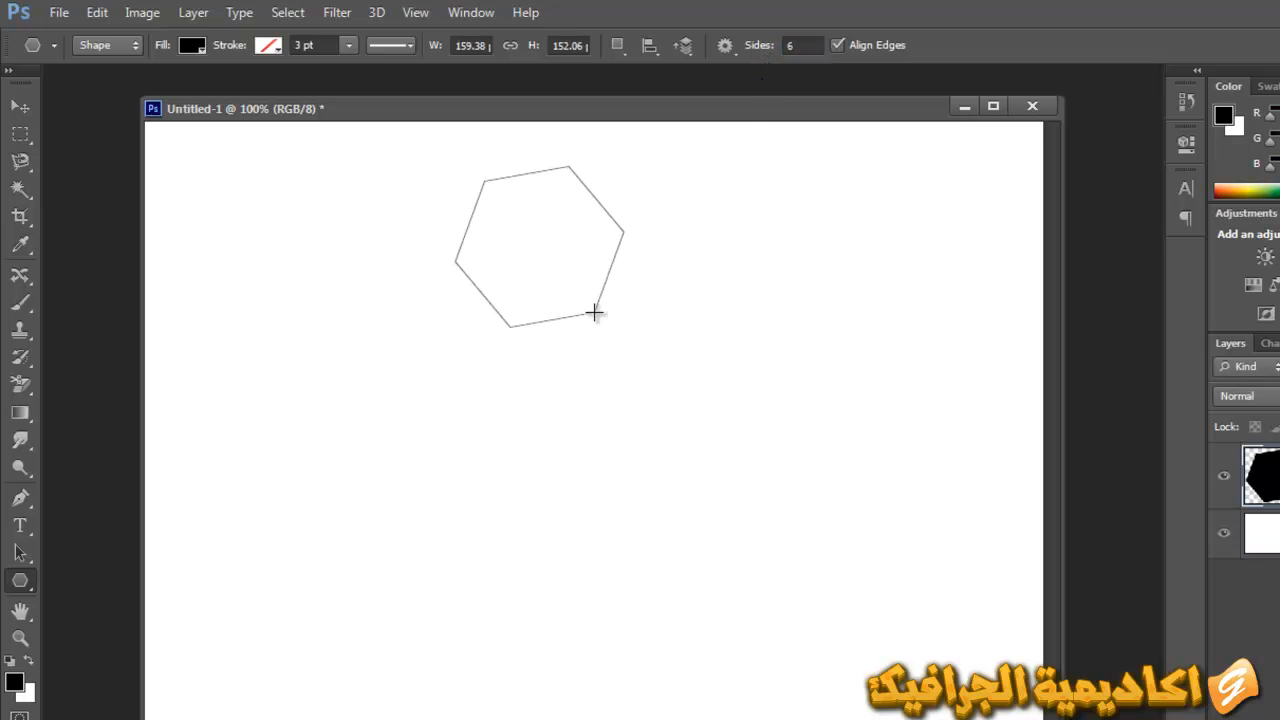
pyautogui.hotkey('ctrl', 'z')
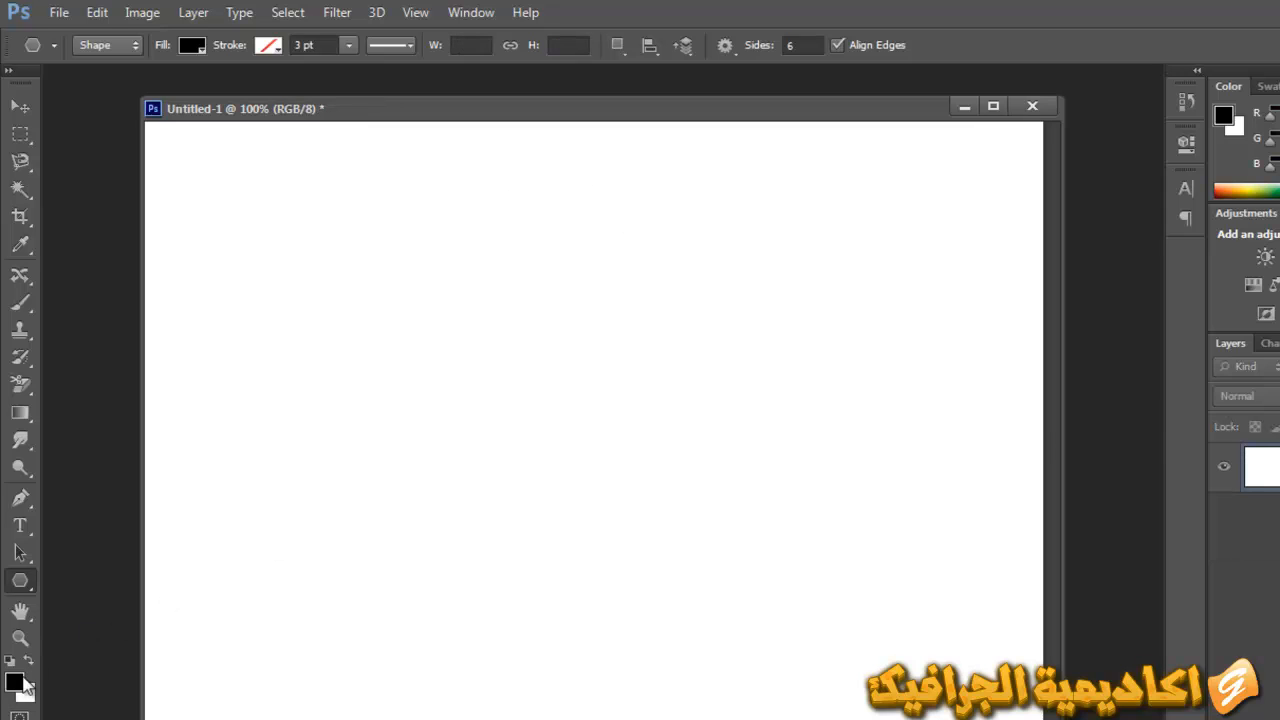
# Set the foreground color to blue 0600ff and draw a hexagon about 493 by 470 px in the middle of the canvas
pyautogui.click(18, 684)
pyautogui.click(1128, 209)
pyautogui.click(1102, 122)
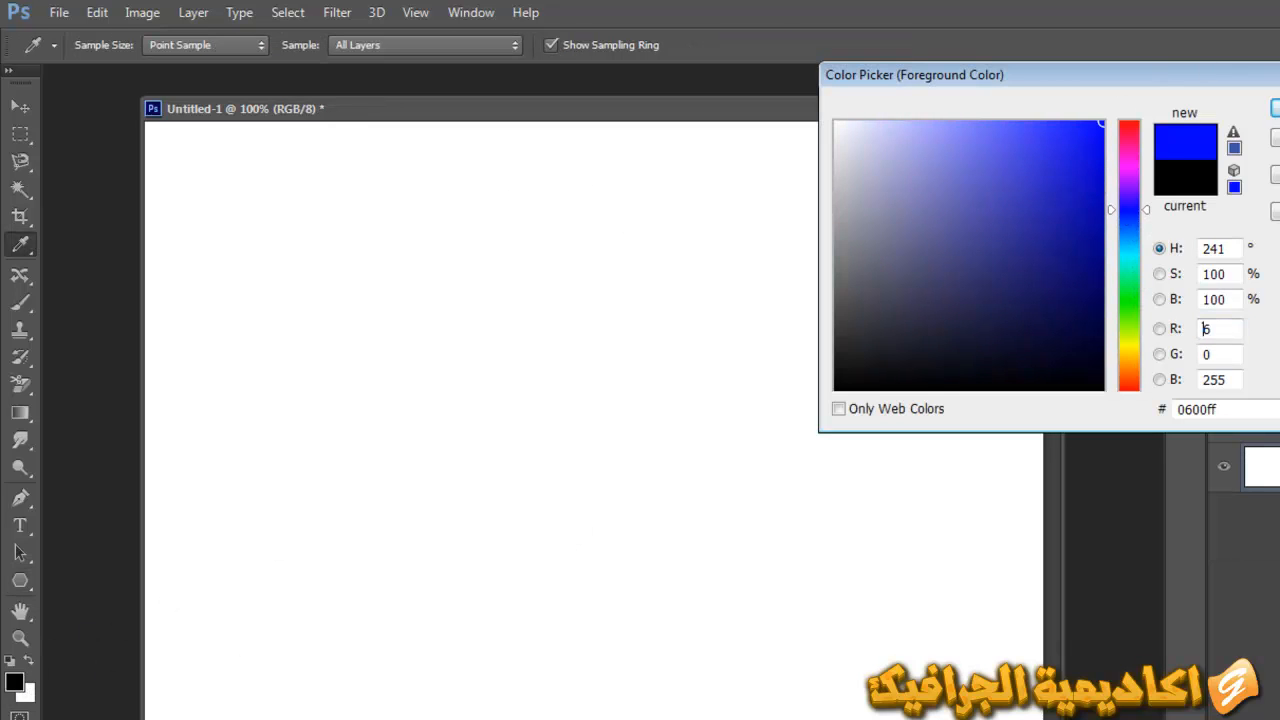
pyautogui.press('Return')
pyautogui.moveTo(553, 413); pyautogui.dragTo(644, 165)
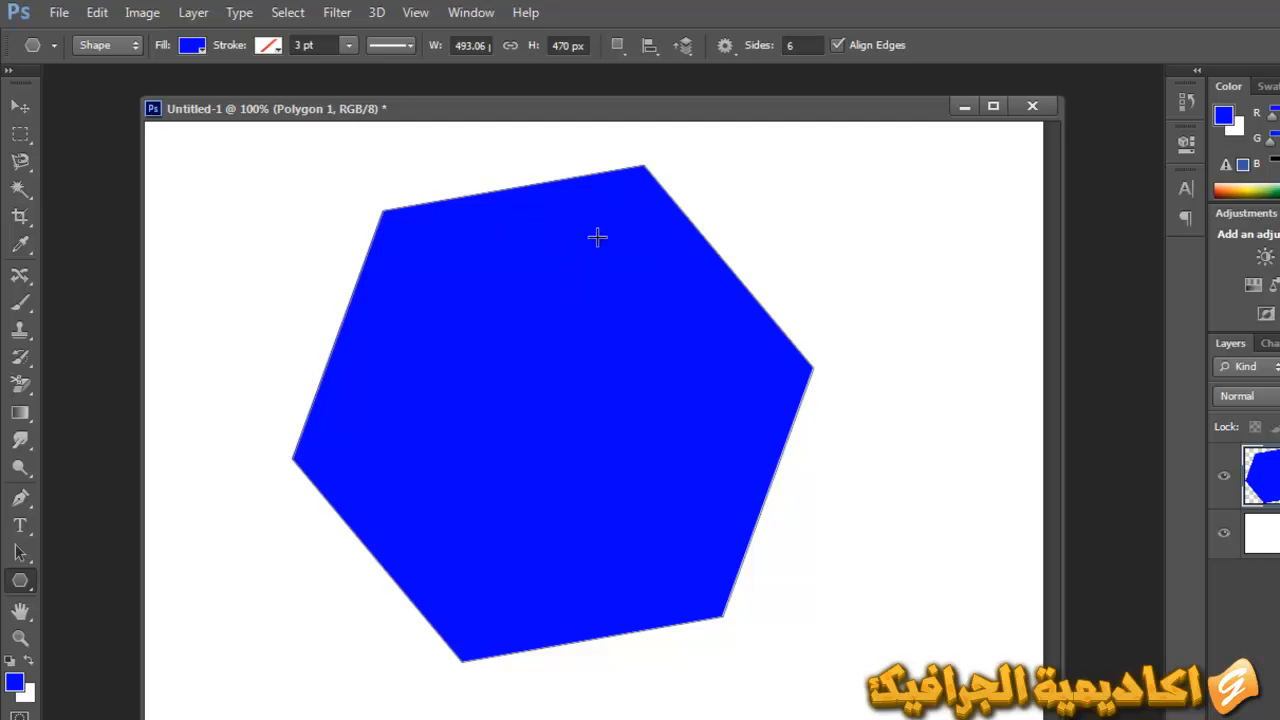
# Set the large hexagon's fill to red from the recently used colors
pyautogui.click(199, 50)
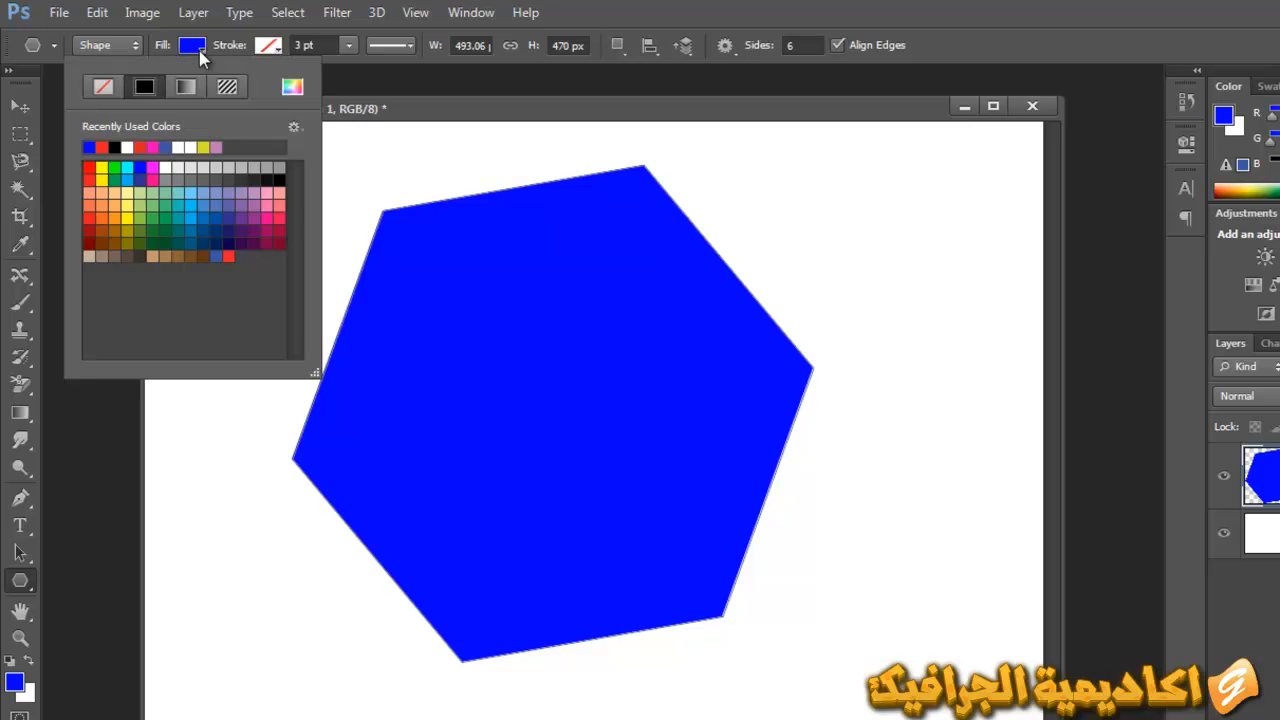
pyautogui.click(147, 147)
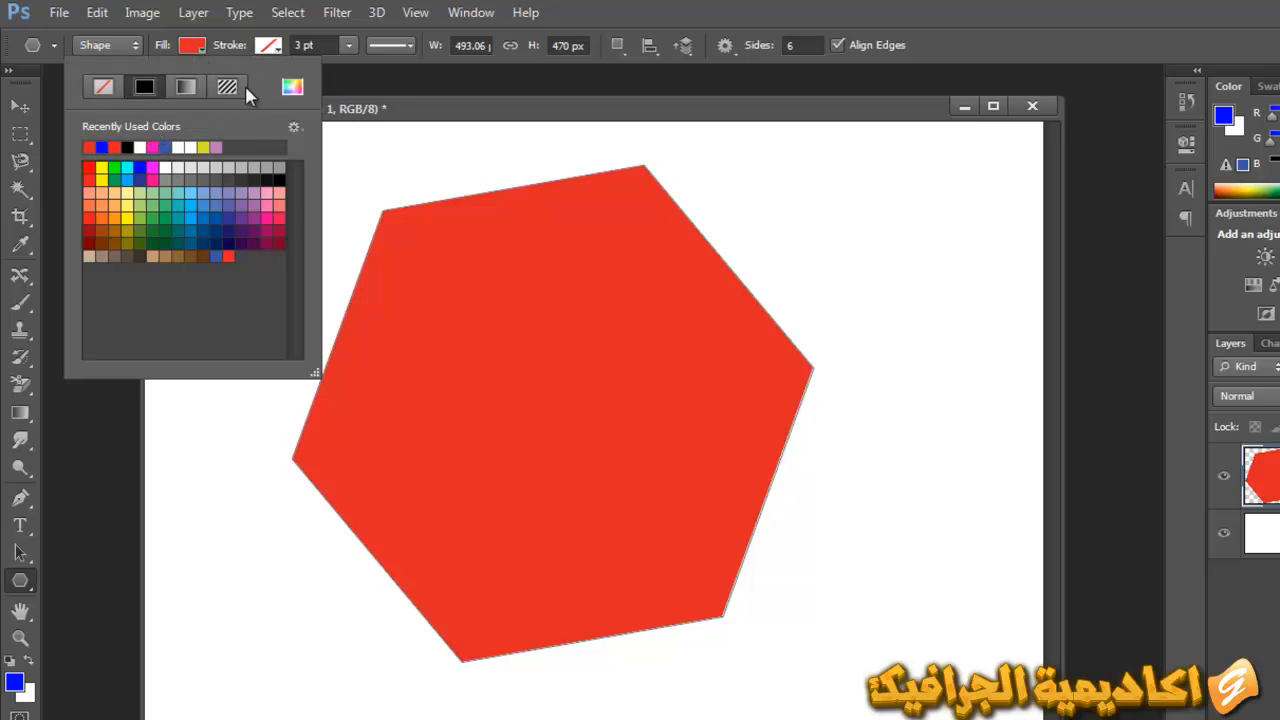
pyautogui.click(766, 8)
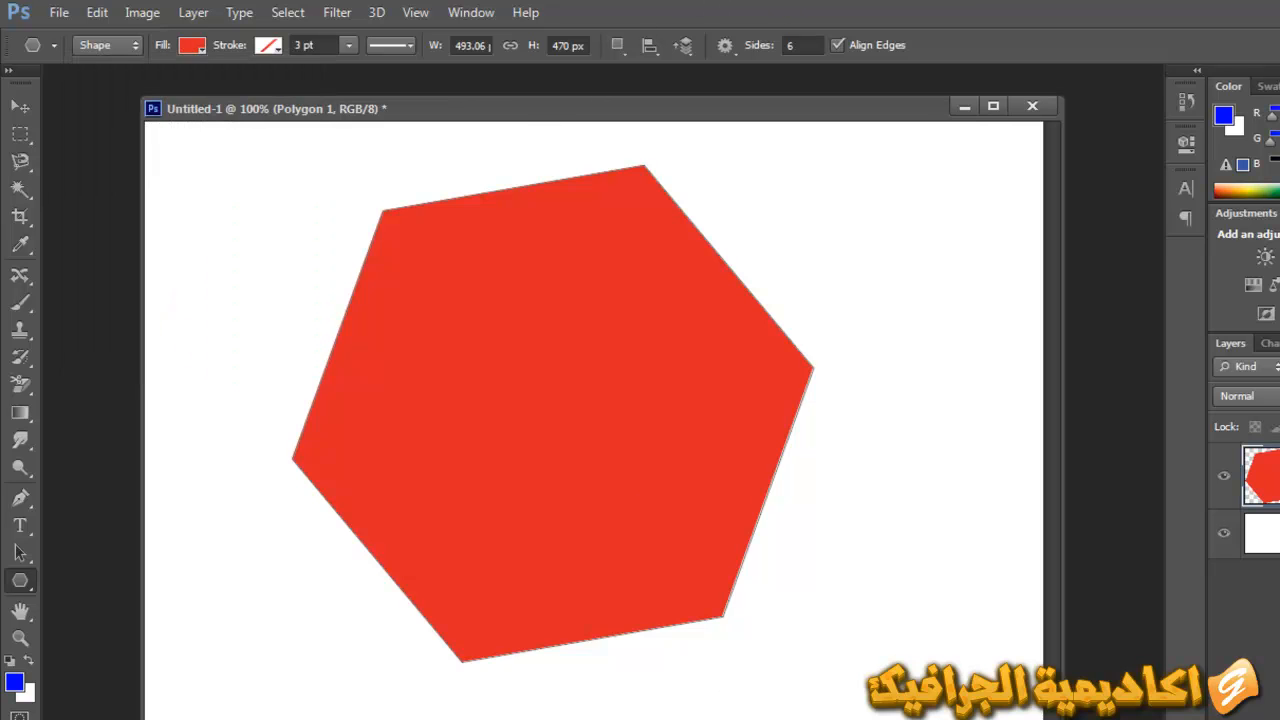
pyautogui.click(192, 45)
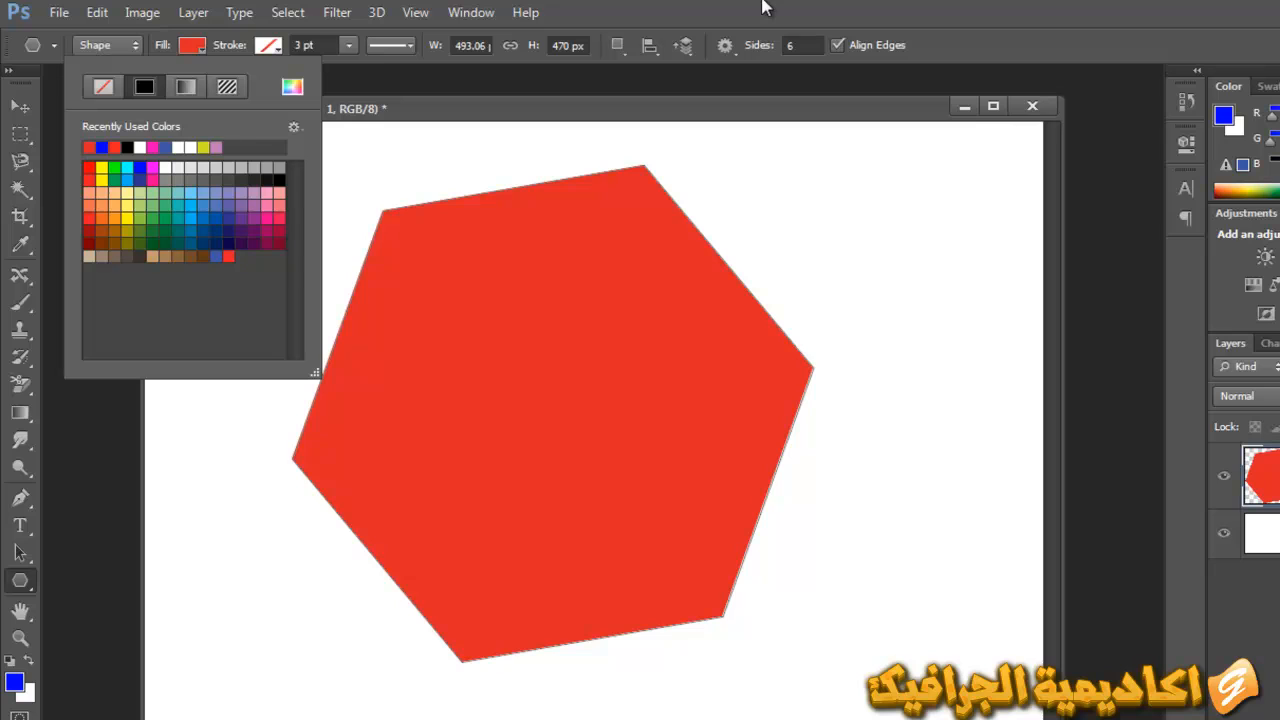
pyautogui.click(762, 8)
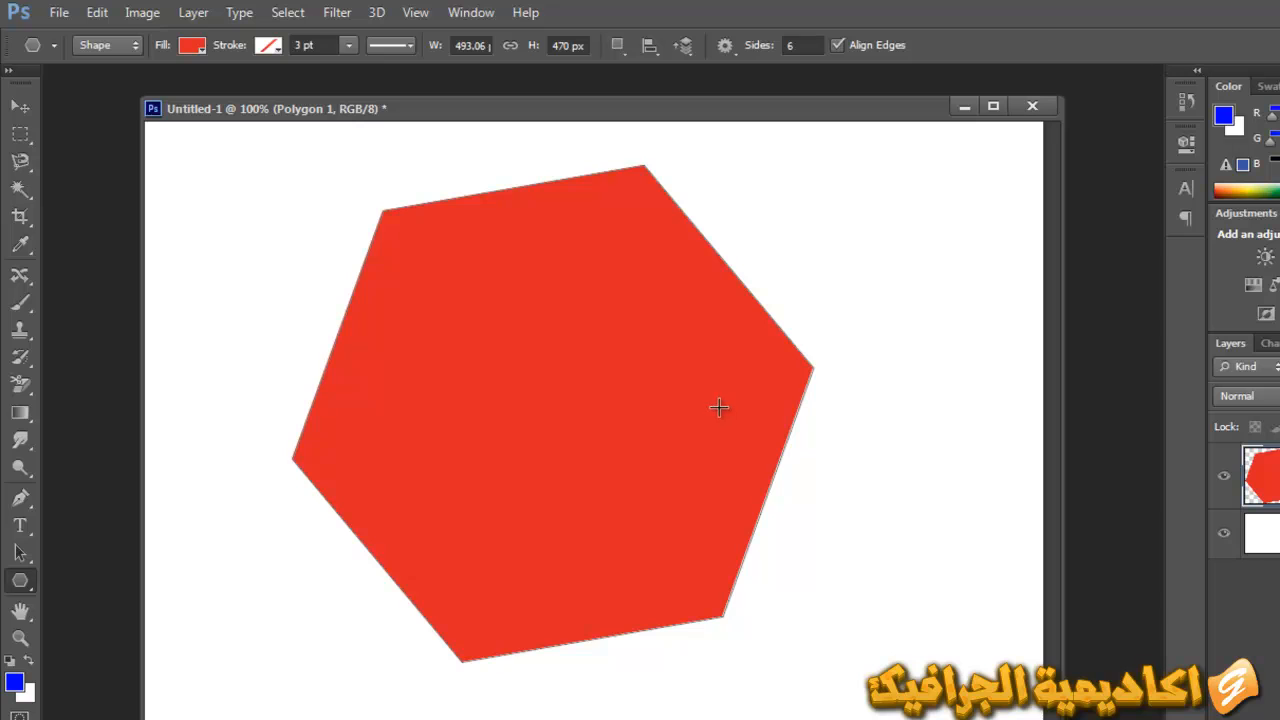
# Scale the red hexagon to about 43% with Free Transform, move it to the canvas's upper left corner and apply
pyautogui.hotkey('ctrl', 't')
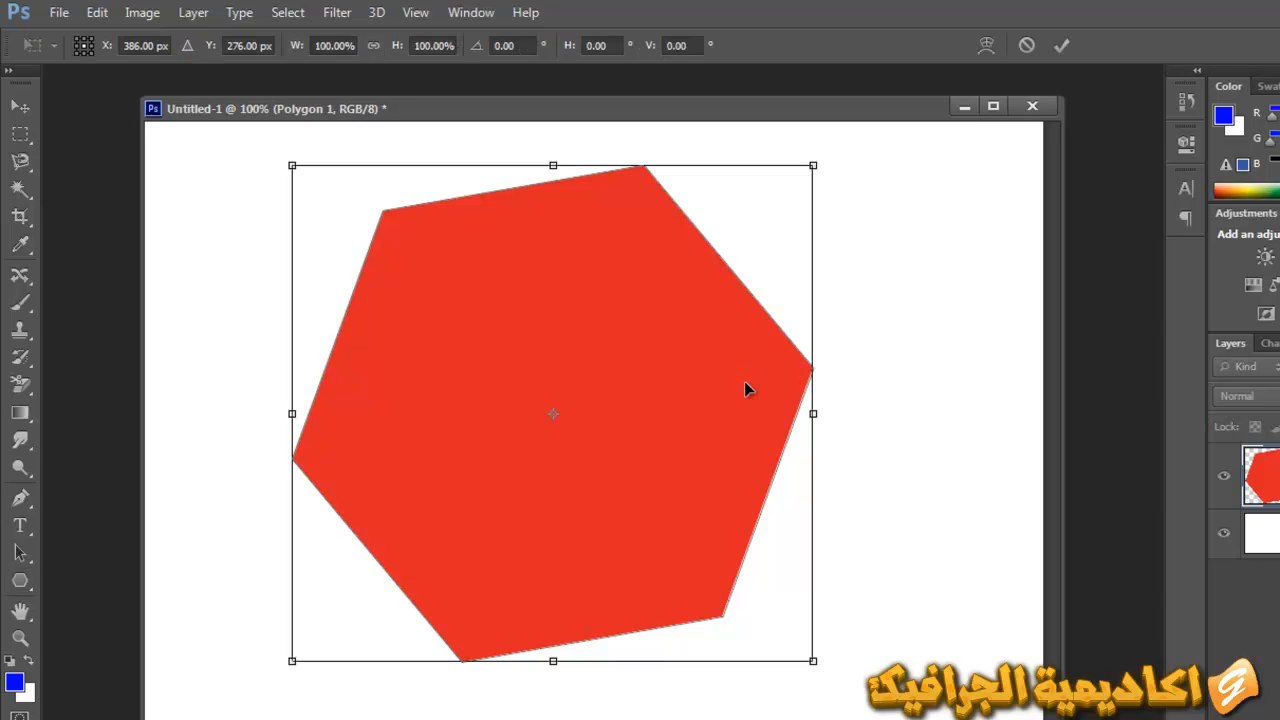
pyautogui.moveTo(812, 663); pyautogui.dragTo(655, 537)
pyautogui.moveTo(604, 463); pyautogui.dragTo(351, 317)
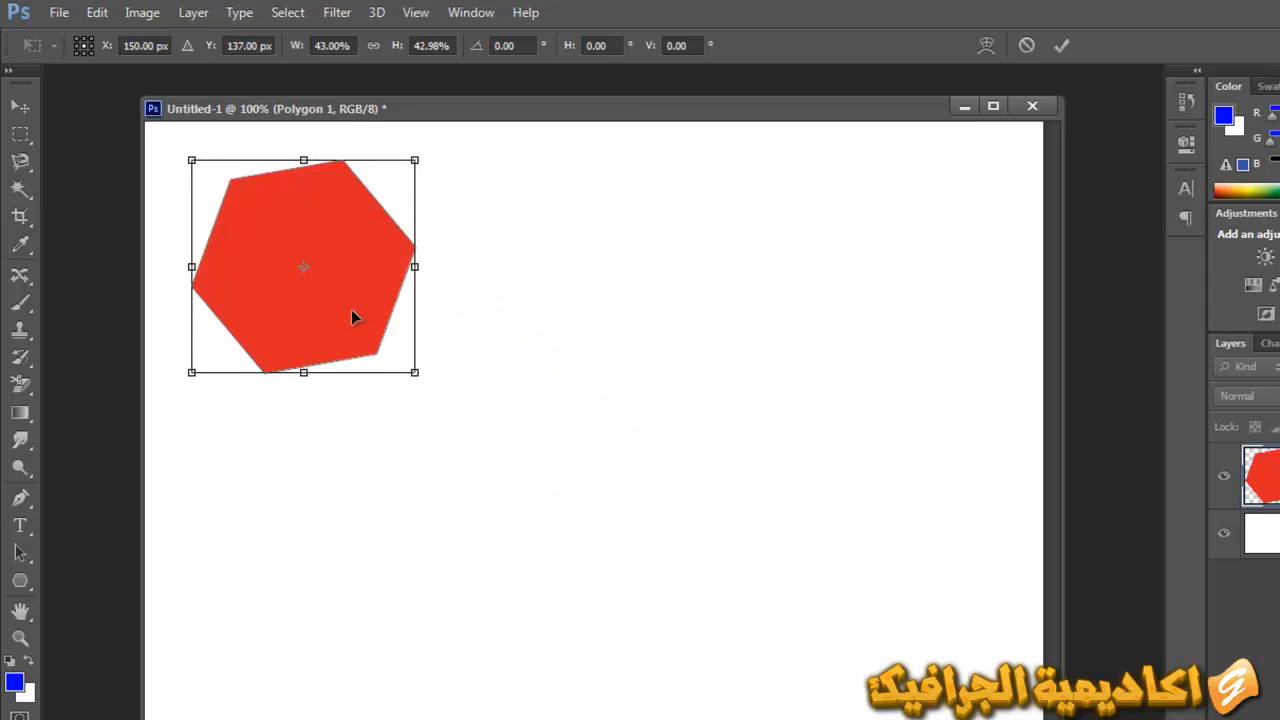
pyautogui.press('Return')
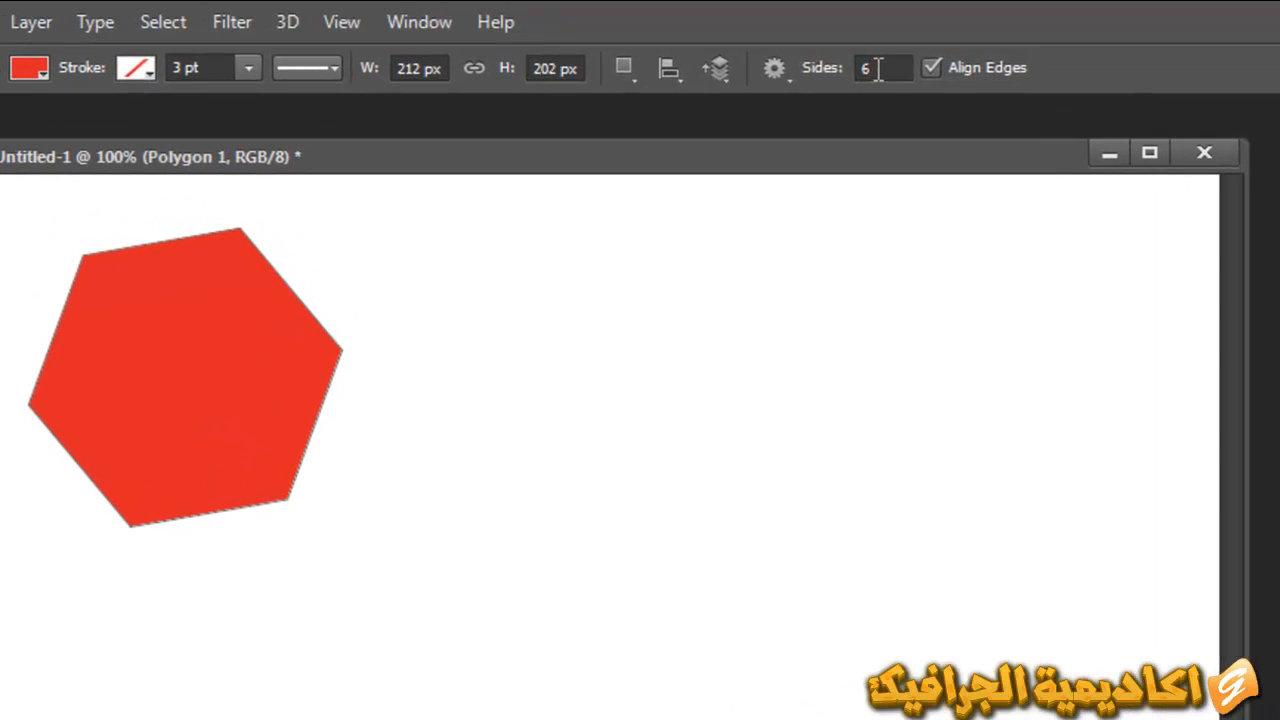
# Set the polygon sides to 3 and draw a triangle about 267 by 257 px beside the hexagon
pyautogui.click(864, 68)
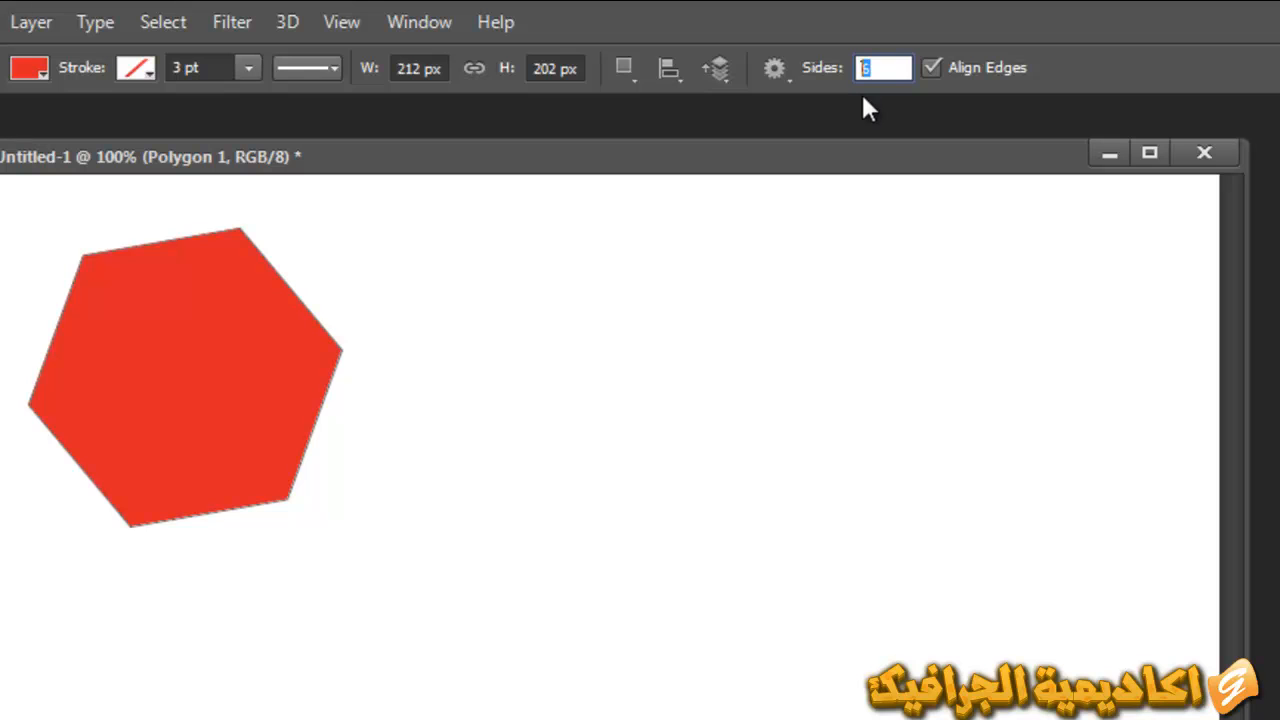
pyautogui.write('3')
pyautogui.press('Return')
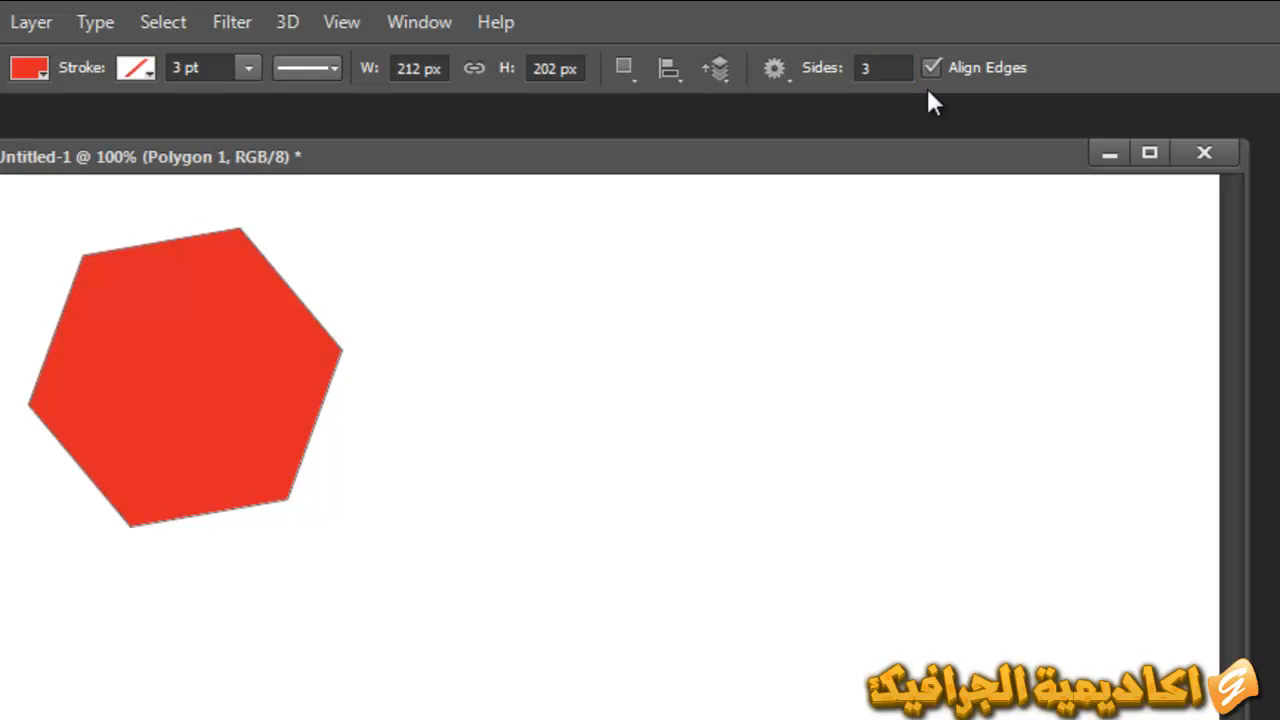
pyautogui.moveTo(710, 500); pyautogui.dragTo(662, 270)
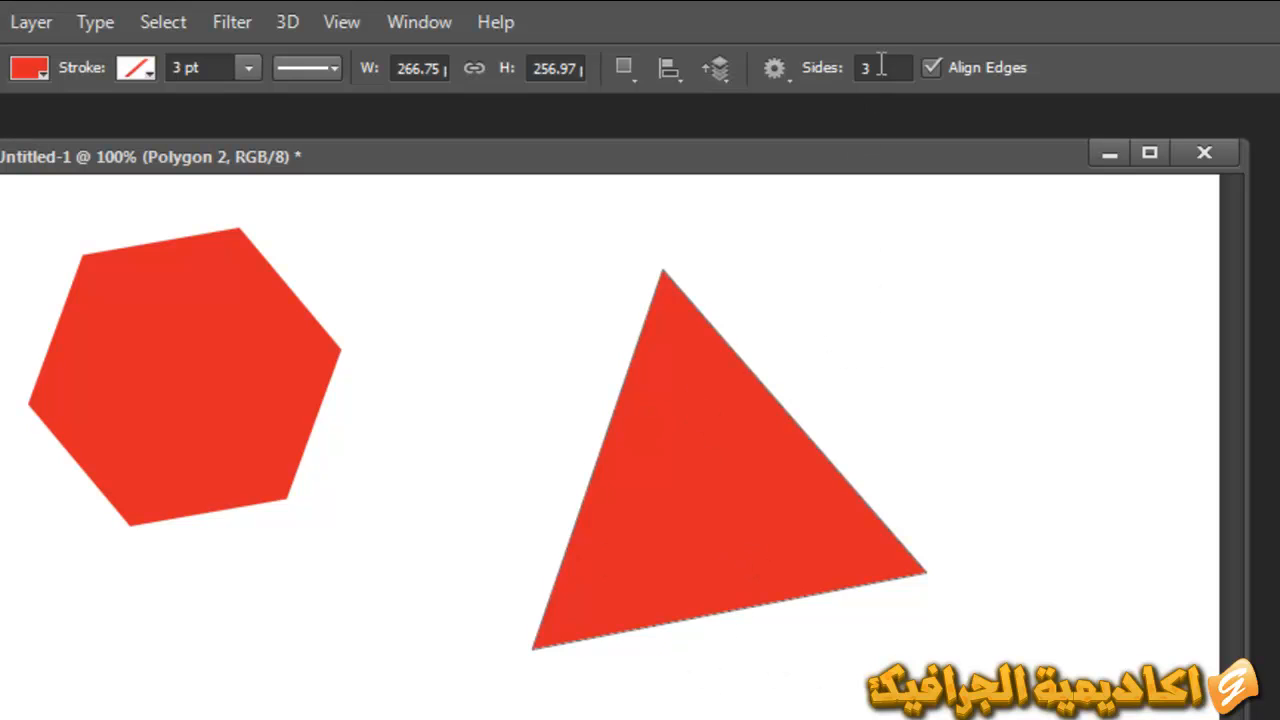
# Set the polygon sides to 4 and draw a square about 228 by 228 px below the hexagon
pyautogui.click(835, 60)
pyautogui.write('4')
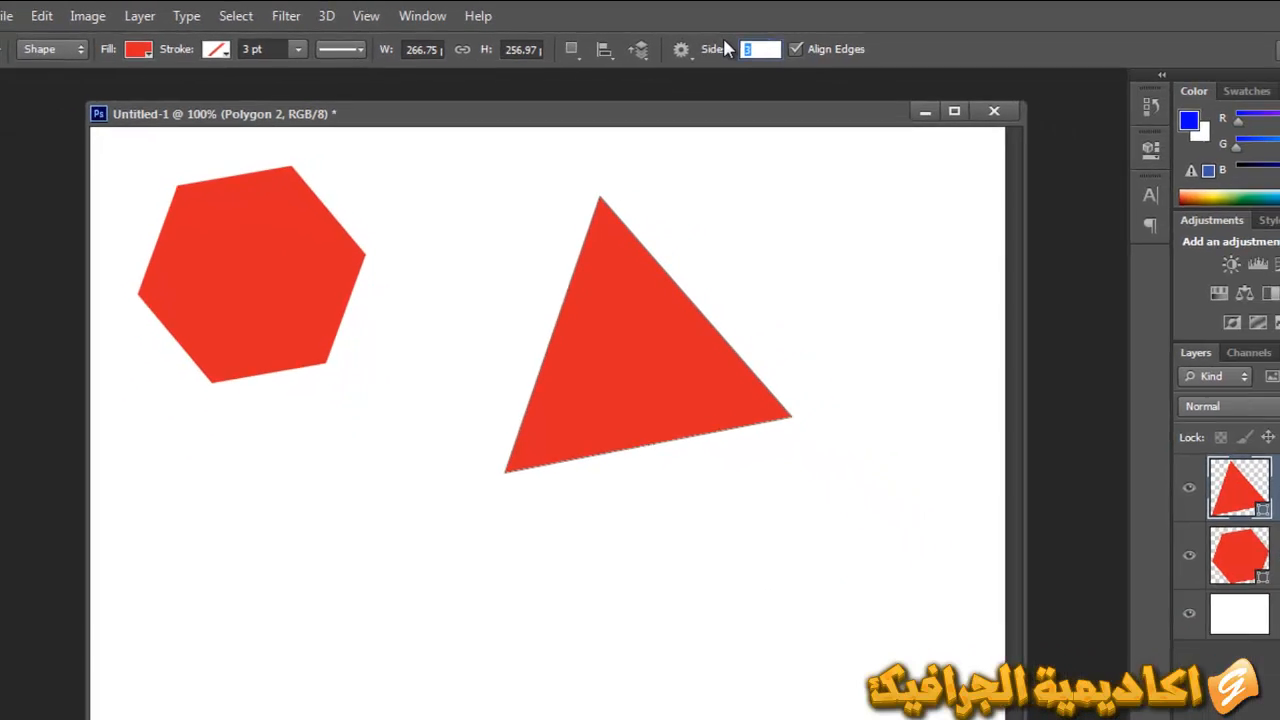
pyautogui.moveTo(265, 571); pyautogui.dragTo(379, 455)
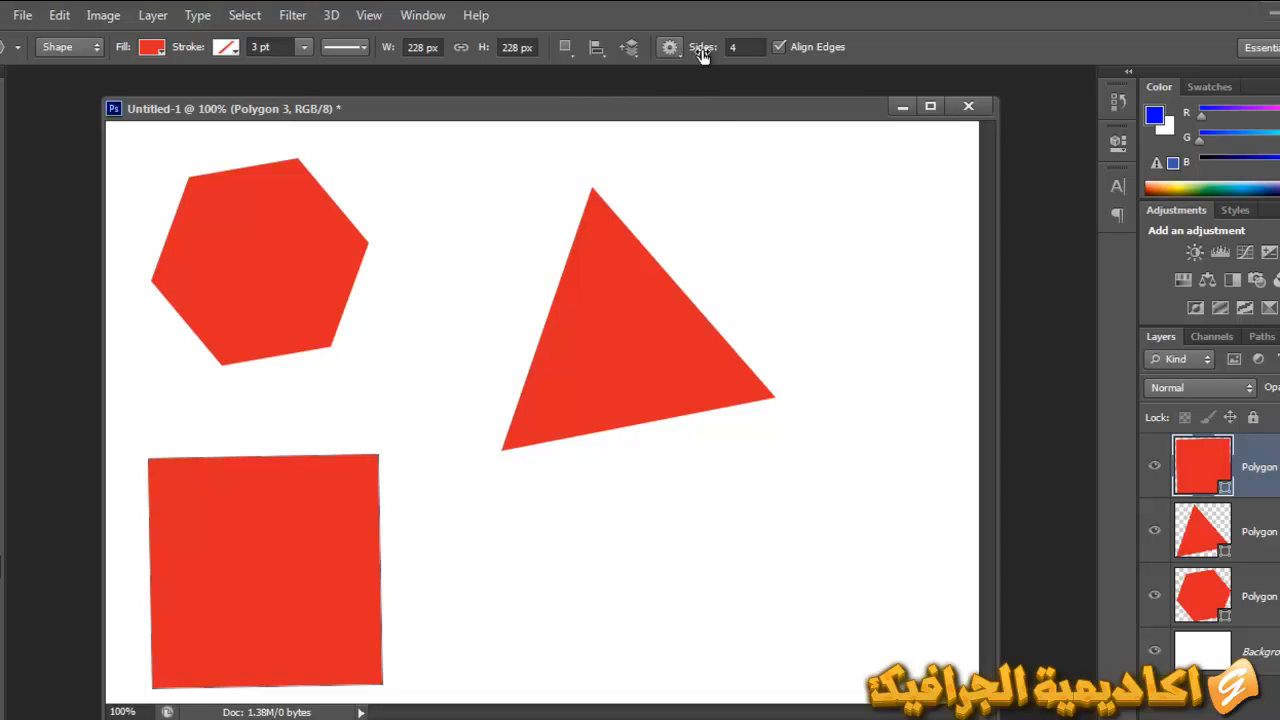
# Set the polygon sides to 5 and draw a pentagon about 260 by 271 px in the canvas's lower right area
pyautogui.click(740, 47)
pyautogui.write('5')
pyautogui.press('Return')
pyautogui.moveTo(757, 596); pyautogui.dragTo(806, 466)
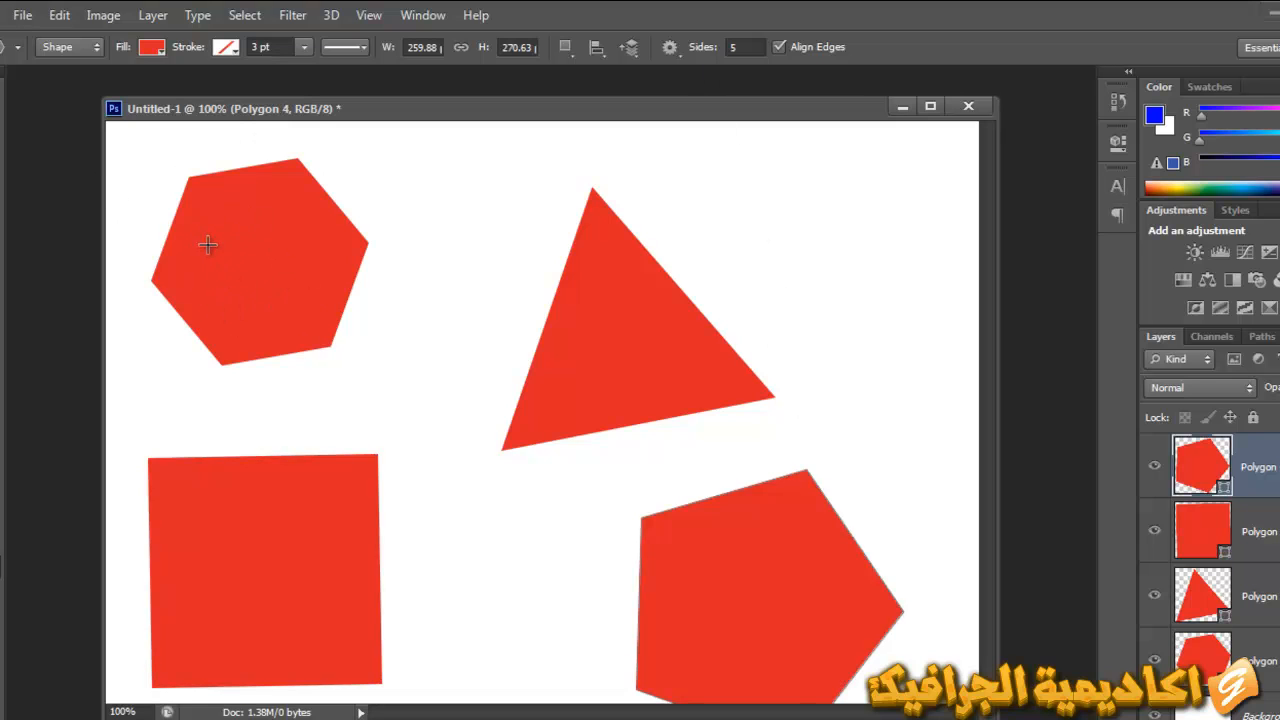
# Select the four polygon layers together and delete them, leaving only the background layer
pyautogui.click(669, 48)
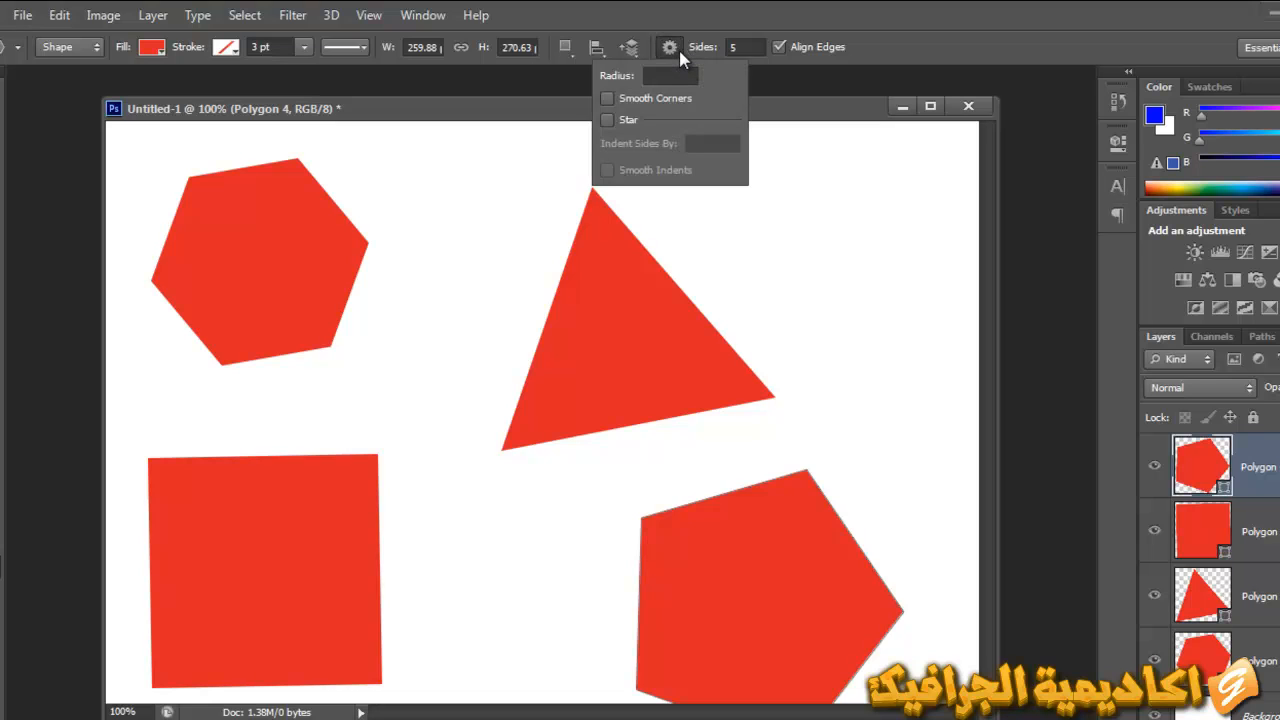
pyautogui.click(678, 47)
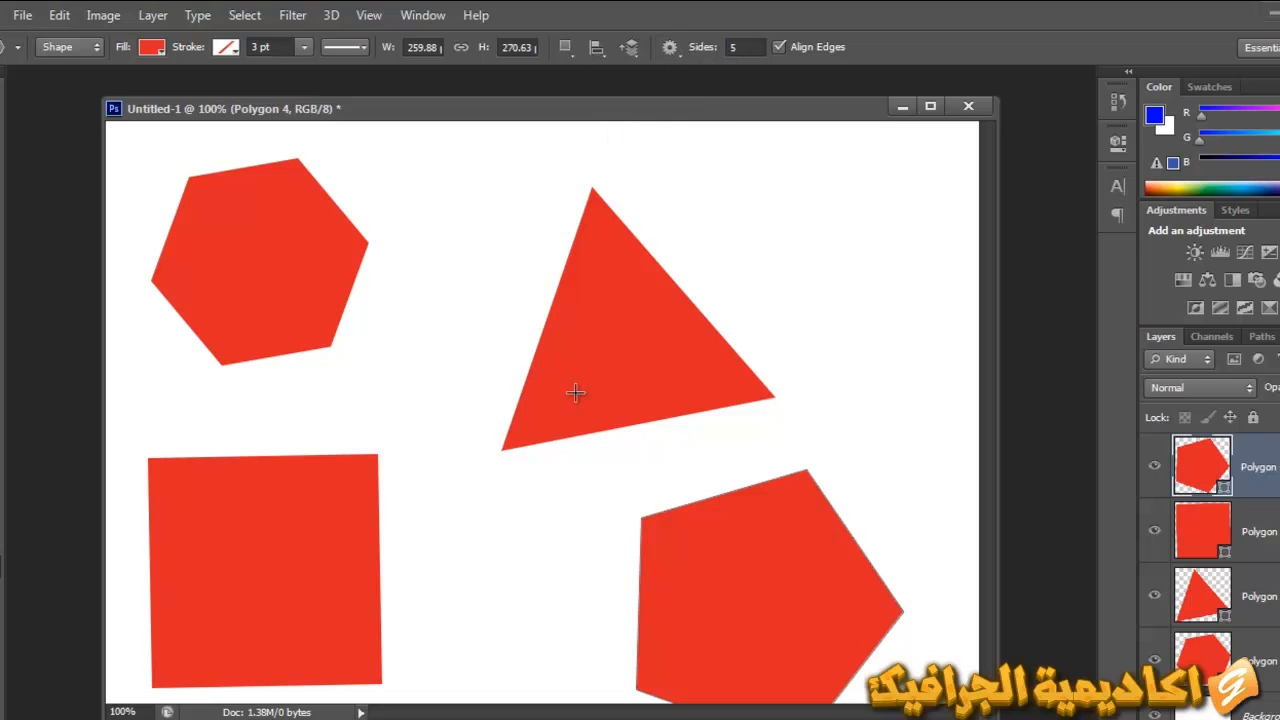
pyautogui.keyDown('shift'); pyautogui.click(1260, 662); pyautogui.keyUp('shift')
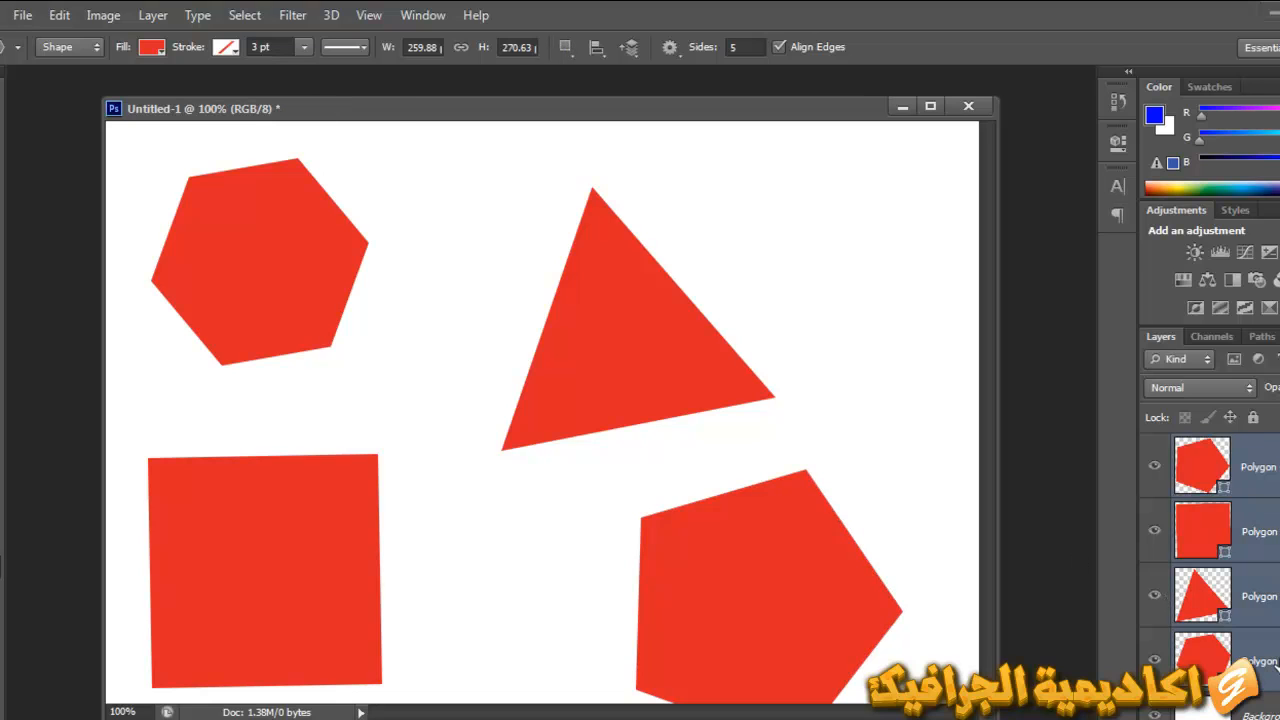
pyautogui.press('Delete')
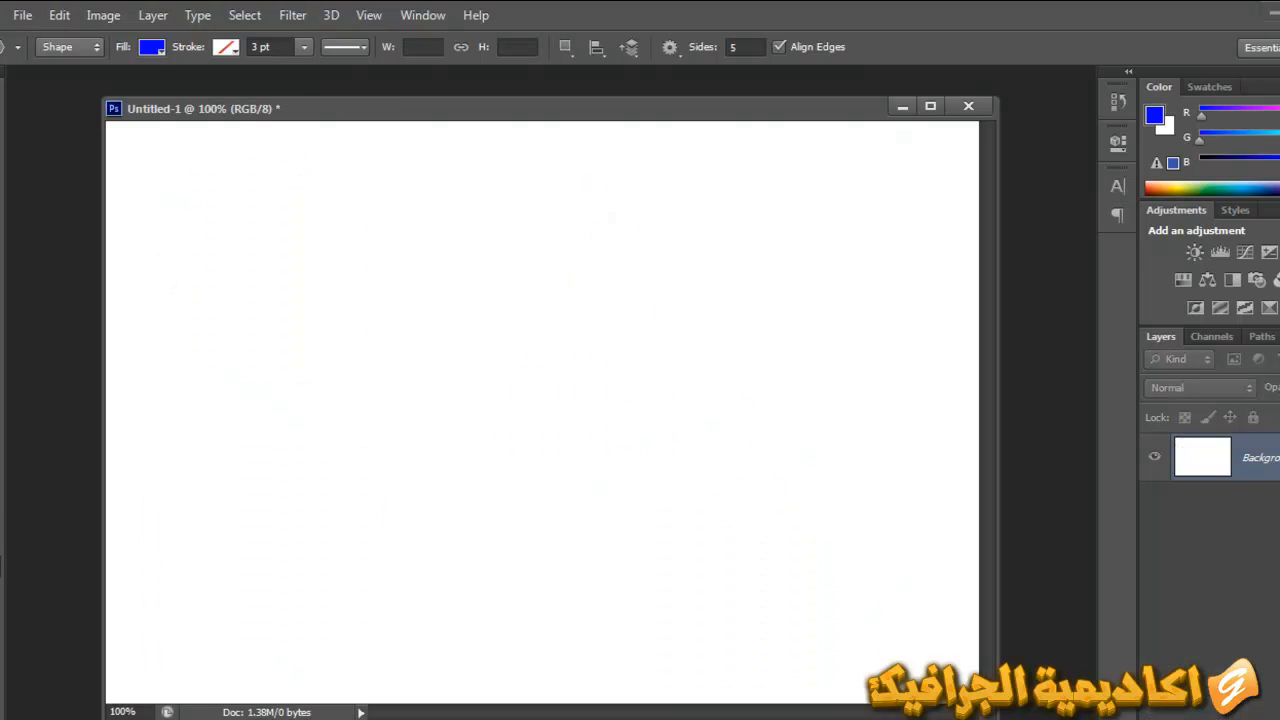
# Turn on the Star, Smooth Corners and Smooth Indents options for the Polygon tool
pyautogui.click(671, 50)
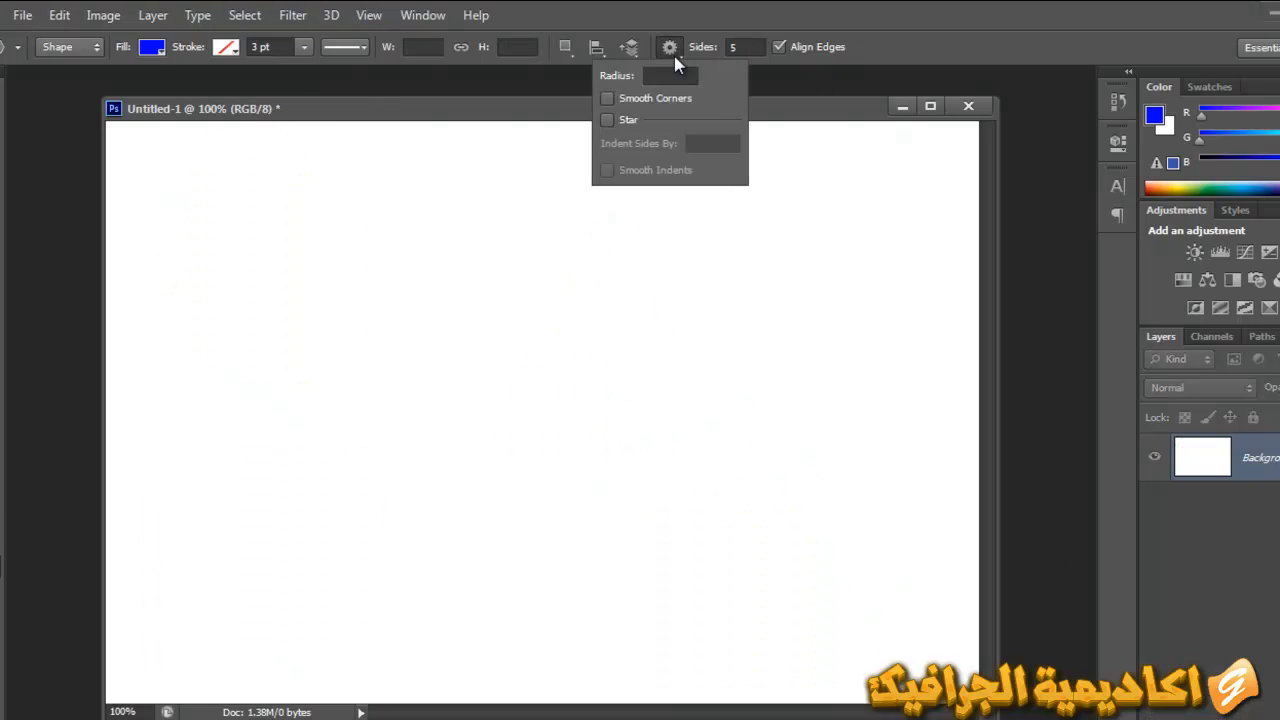
pyautogui.click(606, 119)
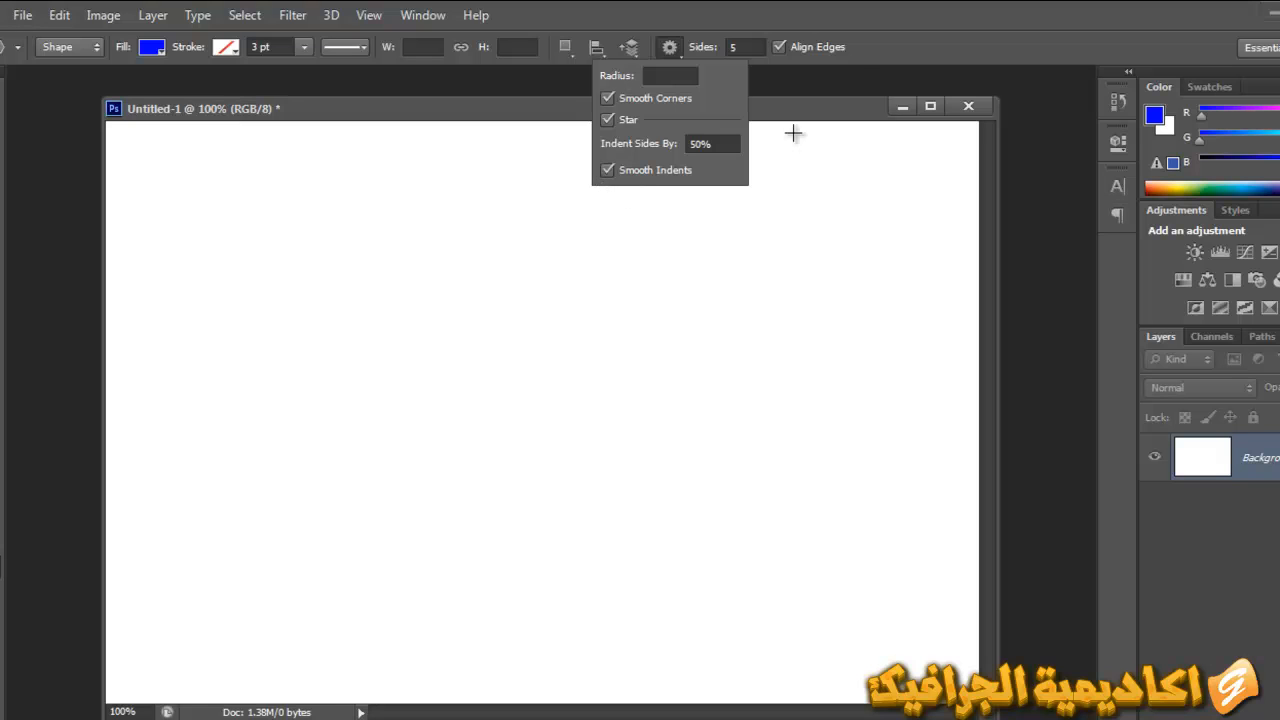
pyautogui.click(875, 19)
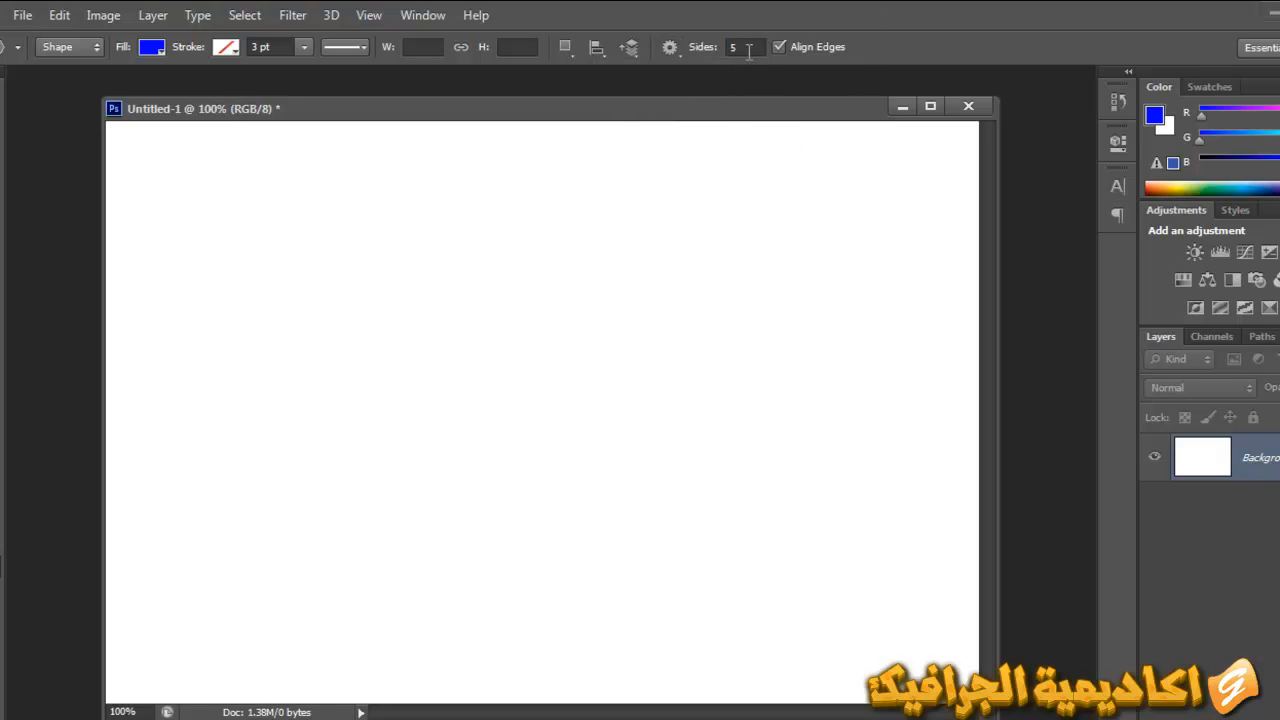
# Set the polygon sides to 3 and draw a smooth three-pointed star about 217 by 243 px left of the canvas center
pyautogui.click(745, 48)
pyautogui.write('3')
pyautogui.press('Return')
pyautogui.moveTo(460, 422); pyautogui.dragTo(543, 261)
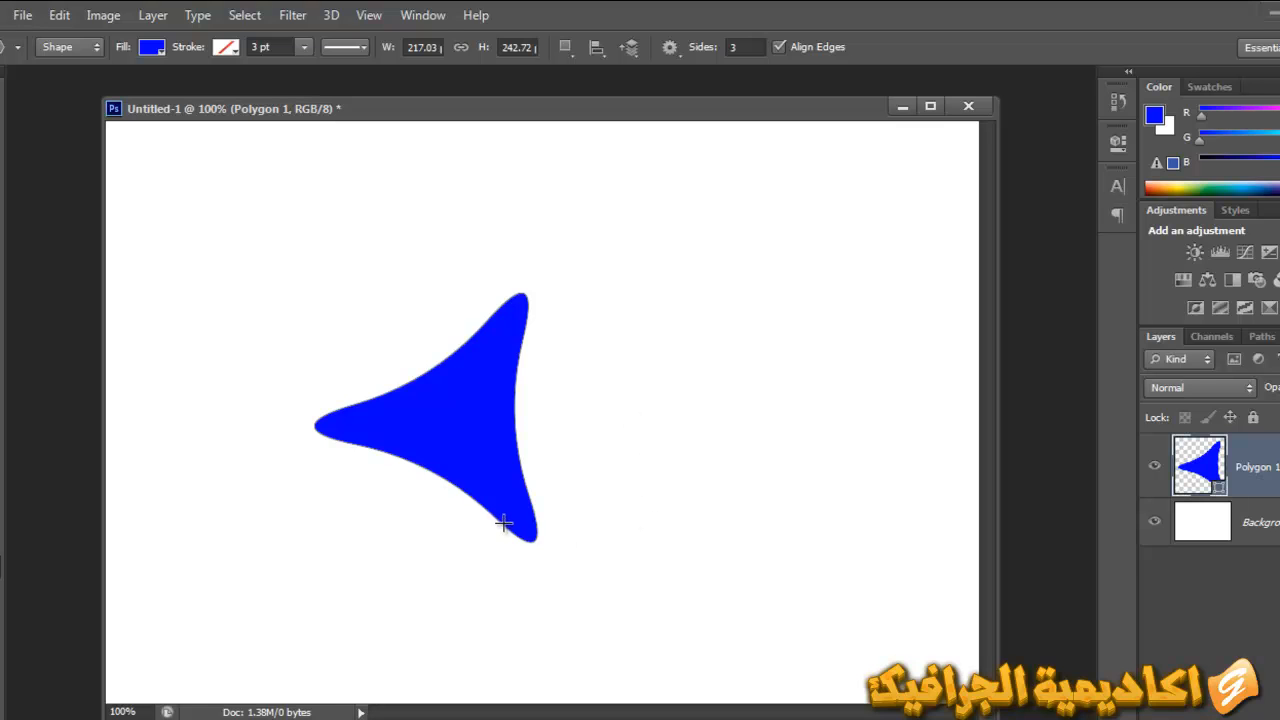
# Draw a second three-pointed star about 209 by 236 px, overlap it with the first, and move both up together
pyautogui.moveTo(370, 324); pyautogui.dragTo(277, 174)
pyautogui.press('v')
pyautogui.moveTo(343, 313); pyautogui.dragTo(454, 432)
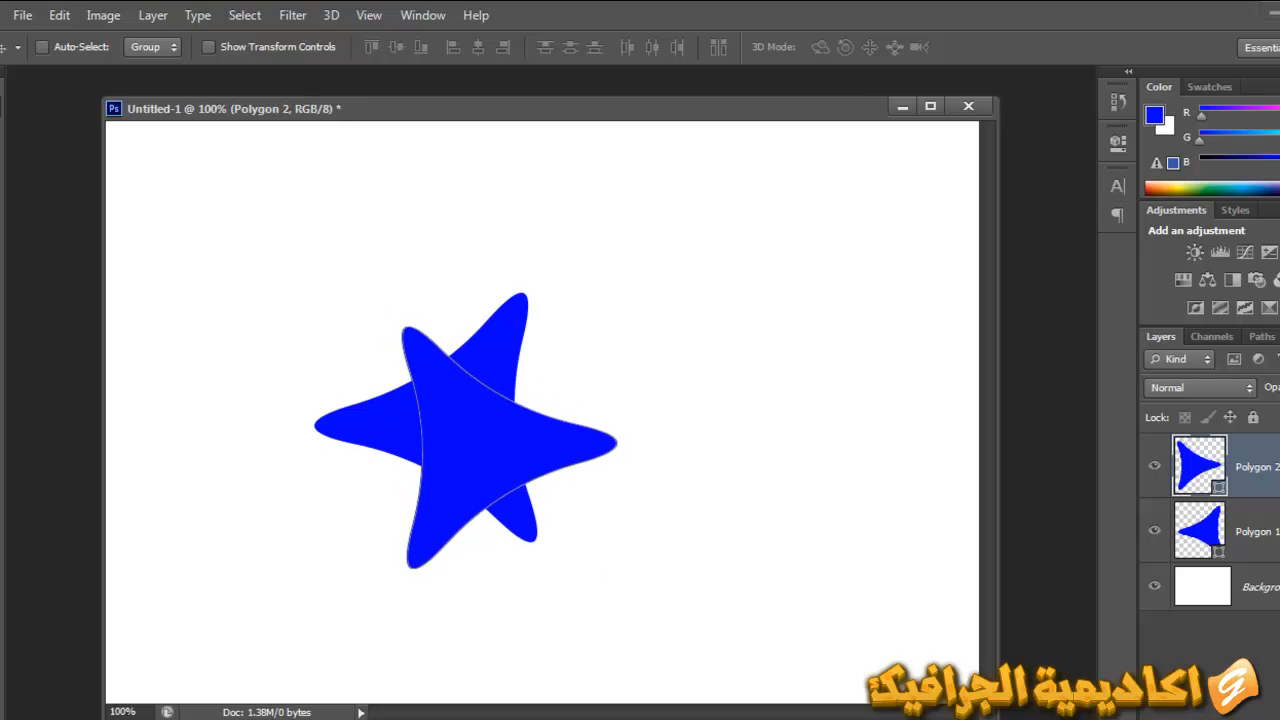
pyautogui.keyDown('ctrl'); pyautogui.click(1258, 531); pyautogui.keyUp('ctrl')
pyautogui.moveTo(634, 600); pyautogui.dragTo(699, 494)
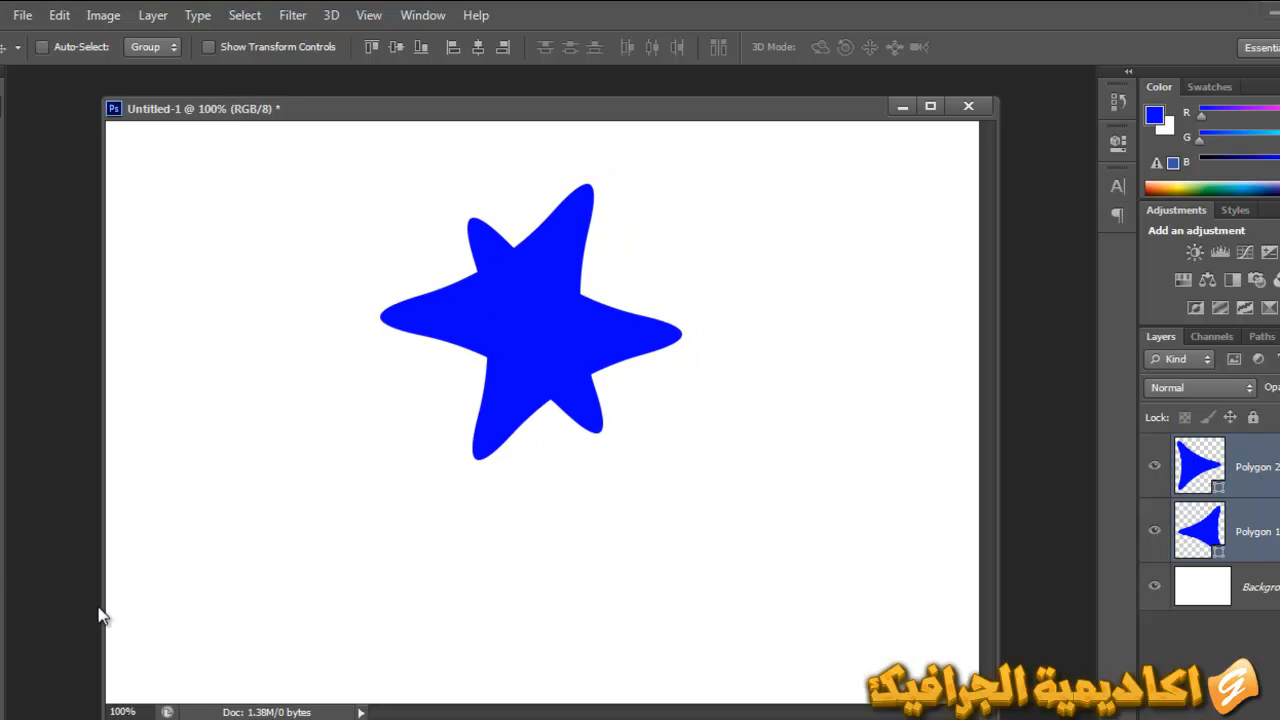
# Turn off the Star option for the Polygon tool and delete both star layers
pyautogui.press('u')
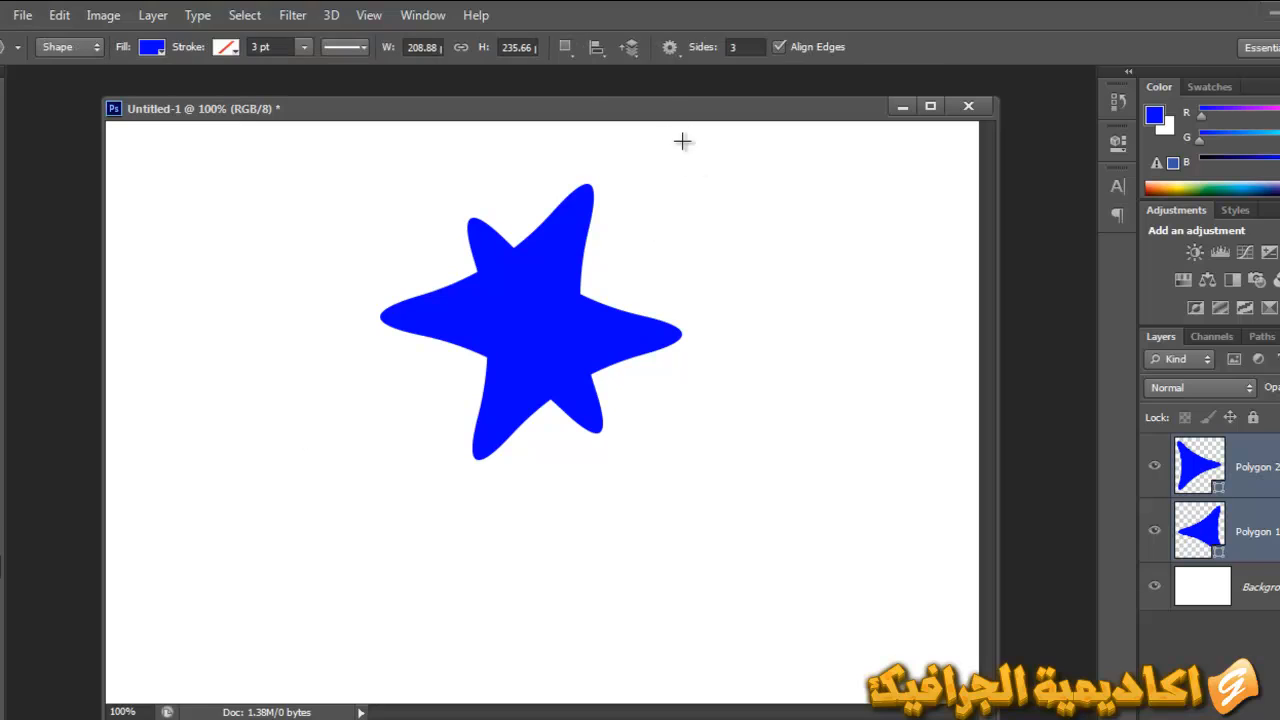
pyautogui.click(669, 48)
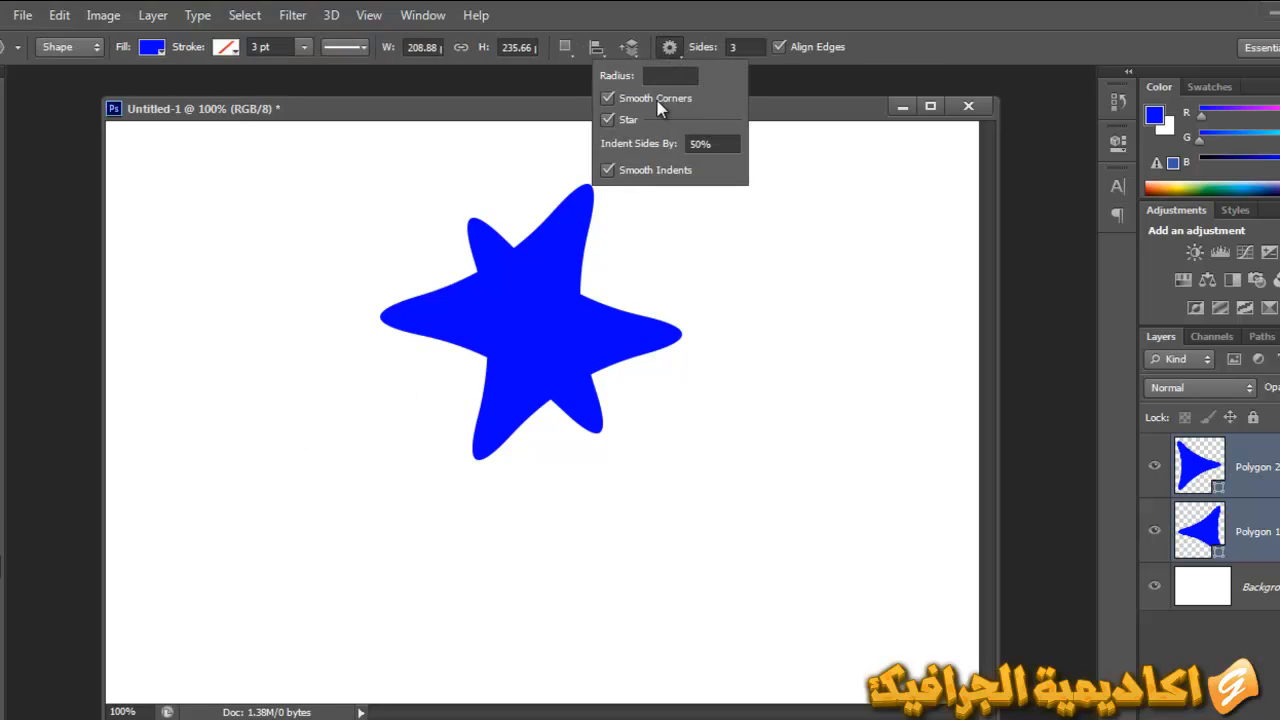
pyautogui.click(622, 120)
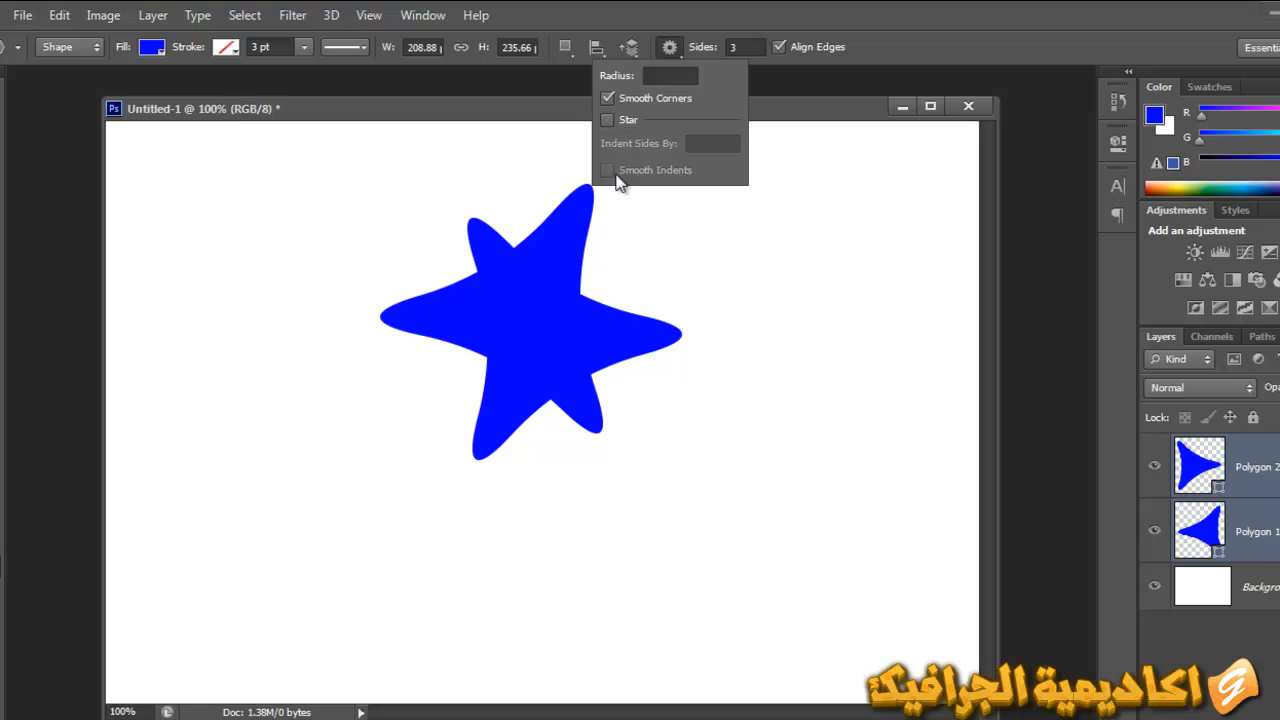
pyautogui.click(746, 289)
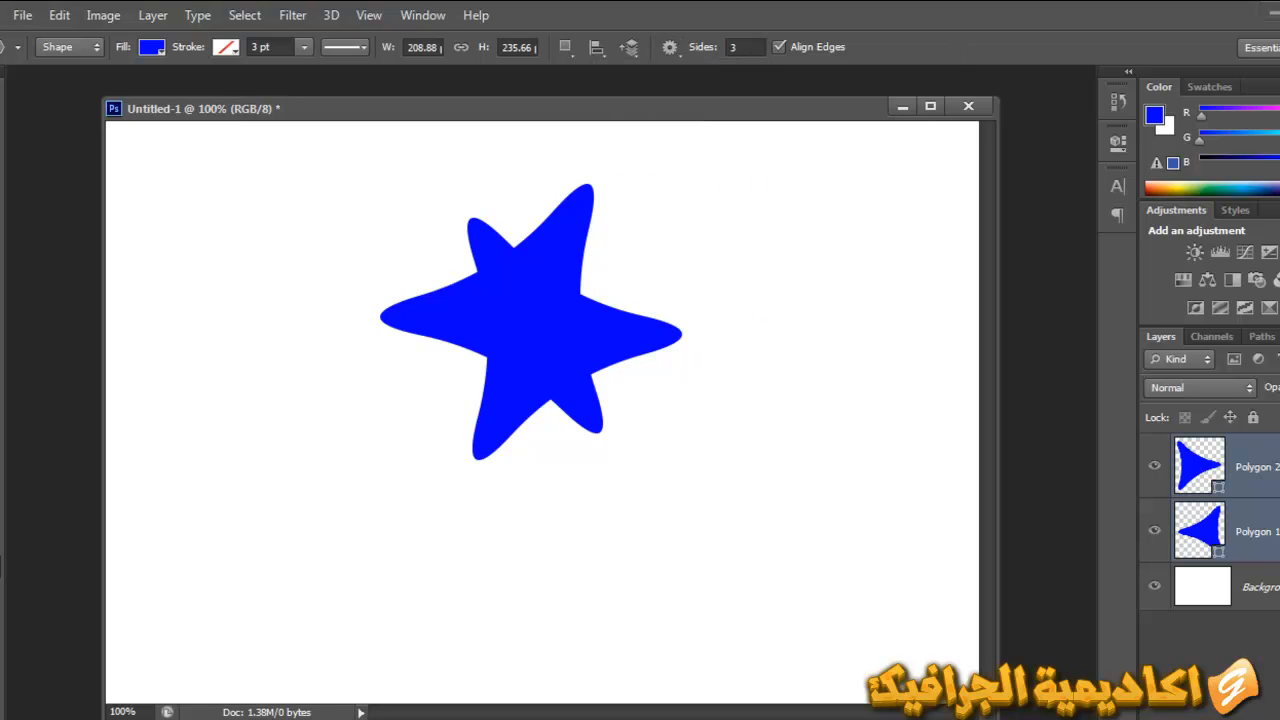
pyautogui.press('Delete')
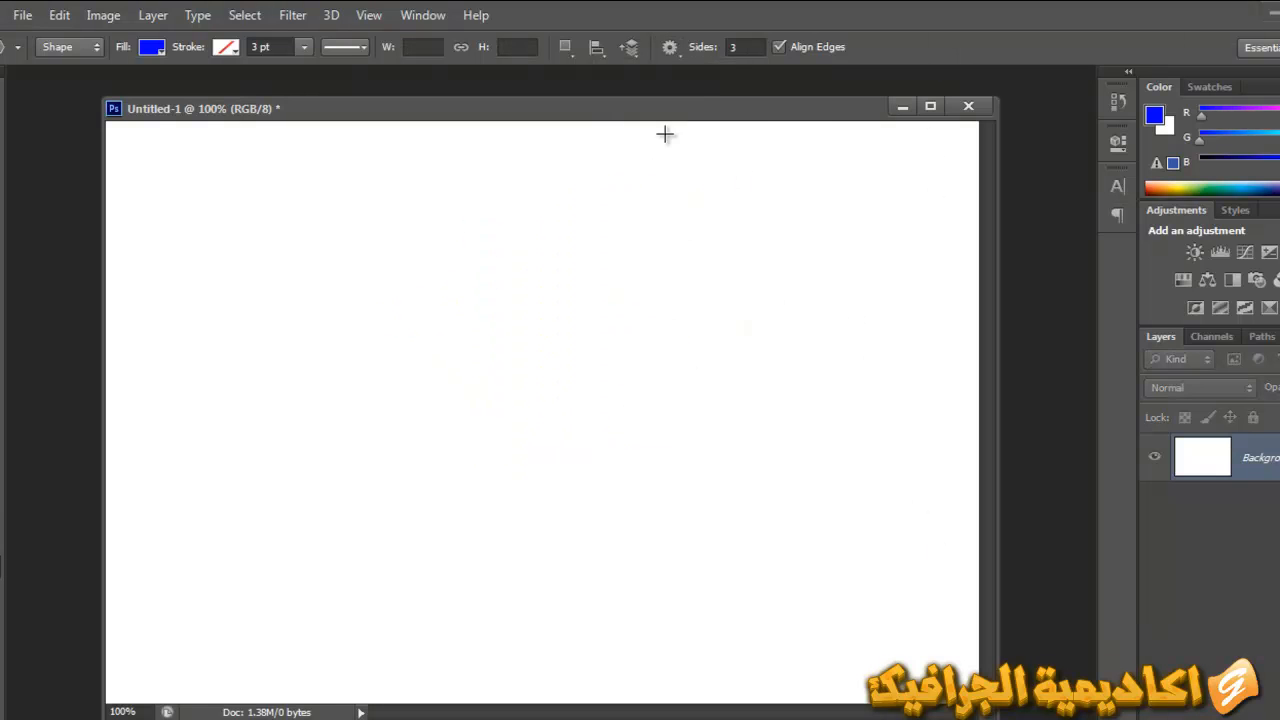
# Draw two three-sided polygons with smooth corners, about 326 by 323 px and 245 by 252 px, and undo both
pyautogui.click(670, 49)
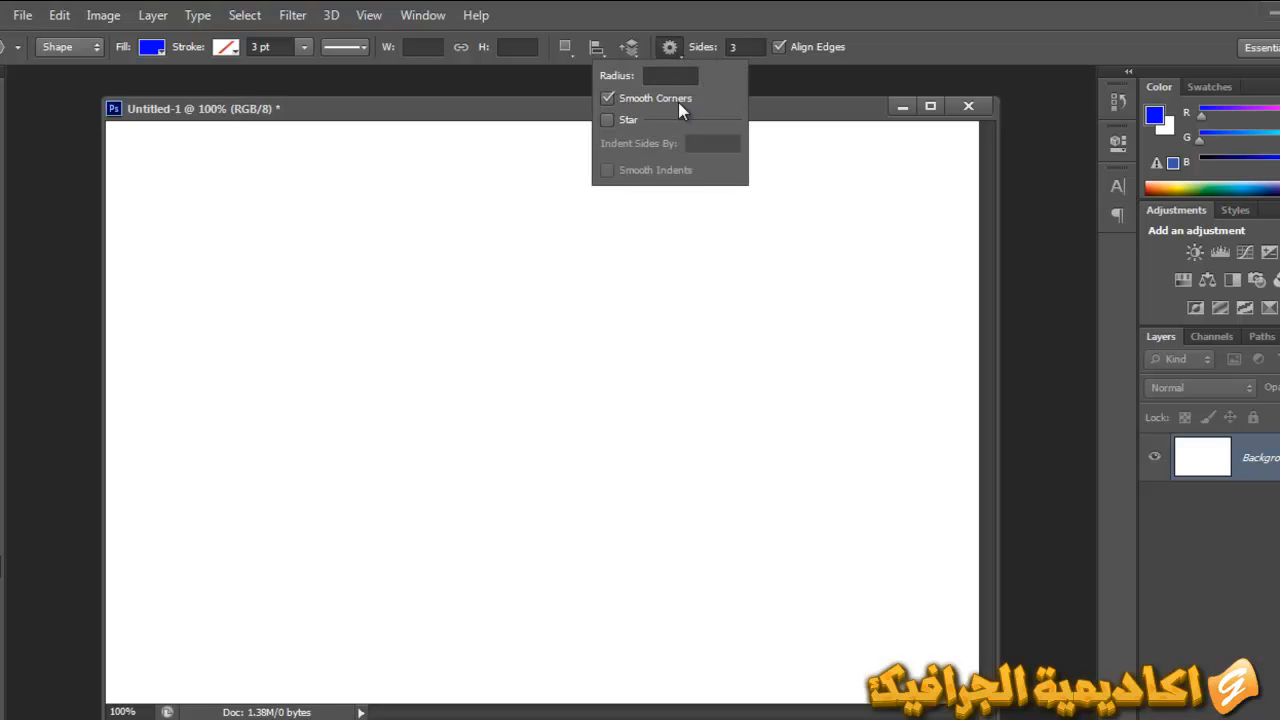
pyautogui.click(744, 47)
pyautogui.press('Return')
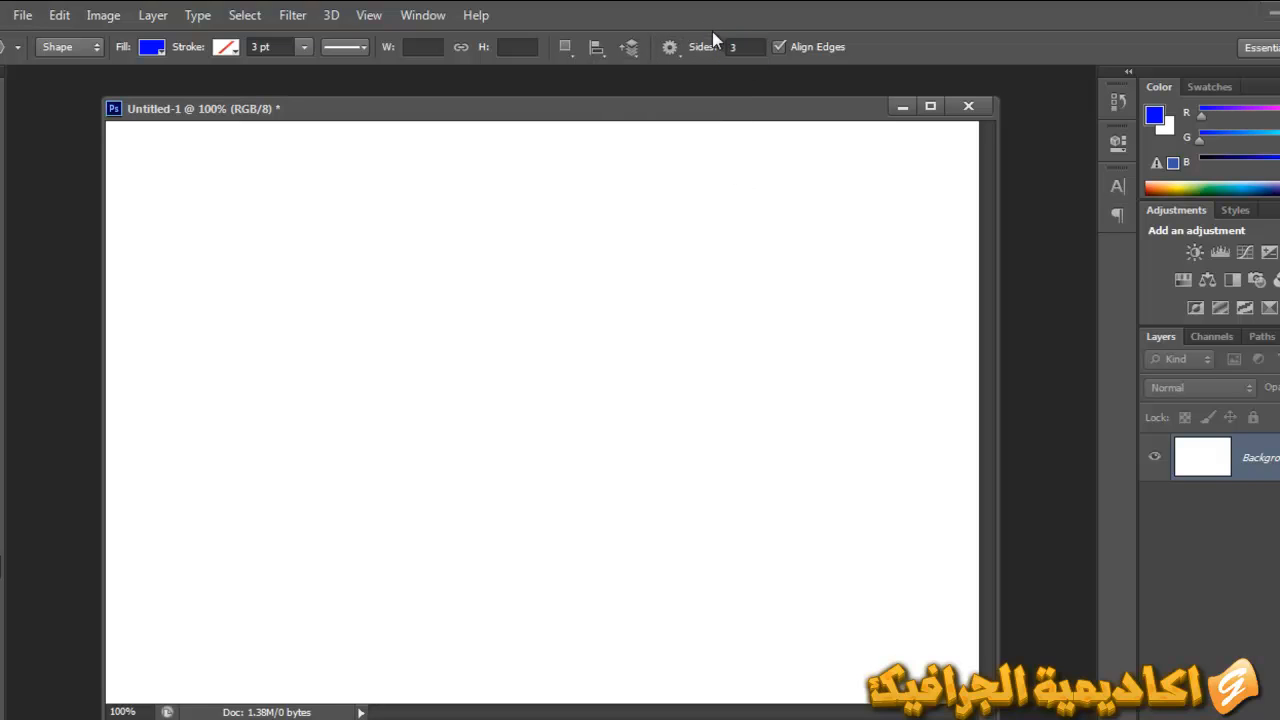
pyautogui.moveTo(451, 406); pyautogui.dragTo(509, 127)
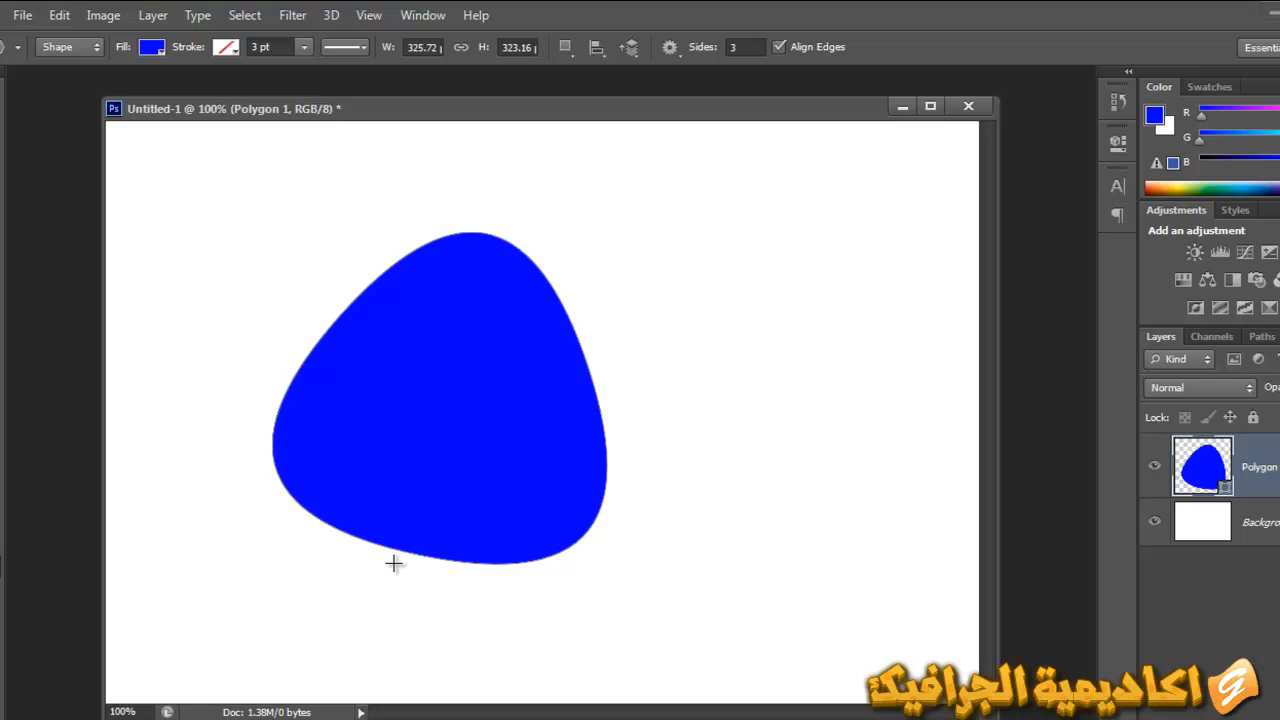
pyautogui.moveTo(736, 270); pyautogui.dragTo(834, 459)
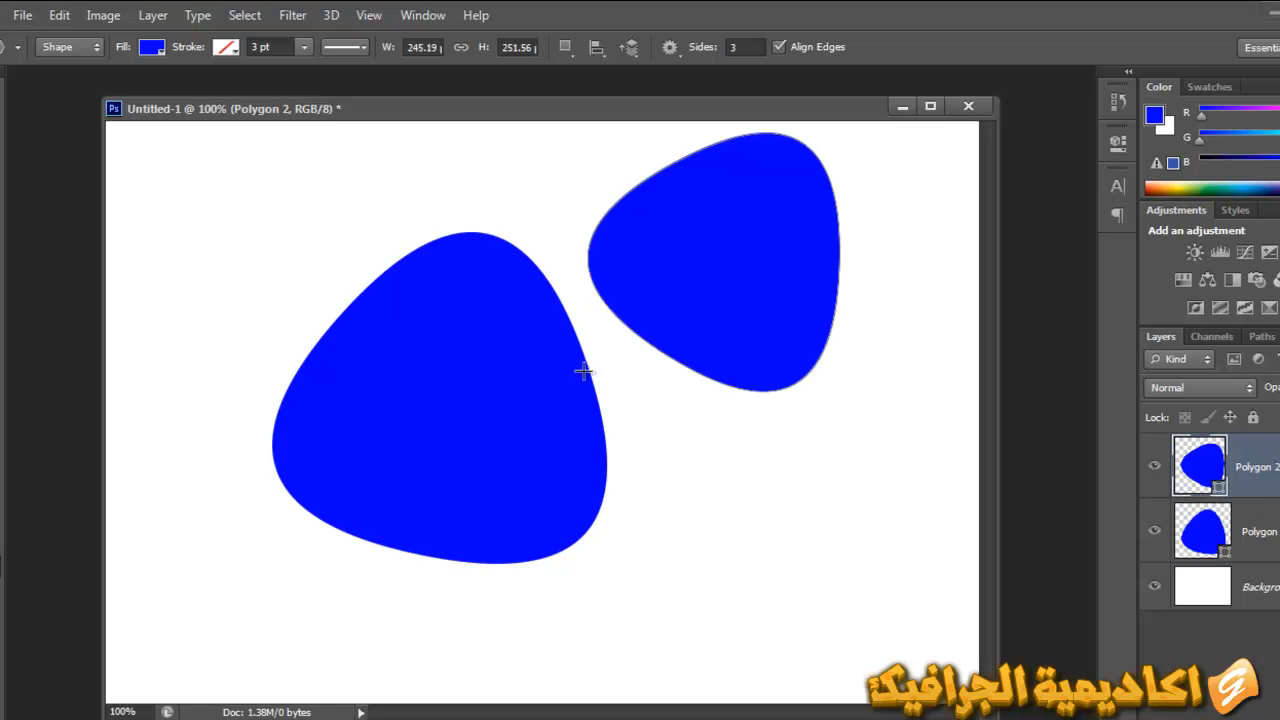
pyautogui.hotkey('ctrl', 'alt', 'z')
pyautogui.hotkey('ctrl', 'alt', 'z')
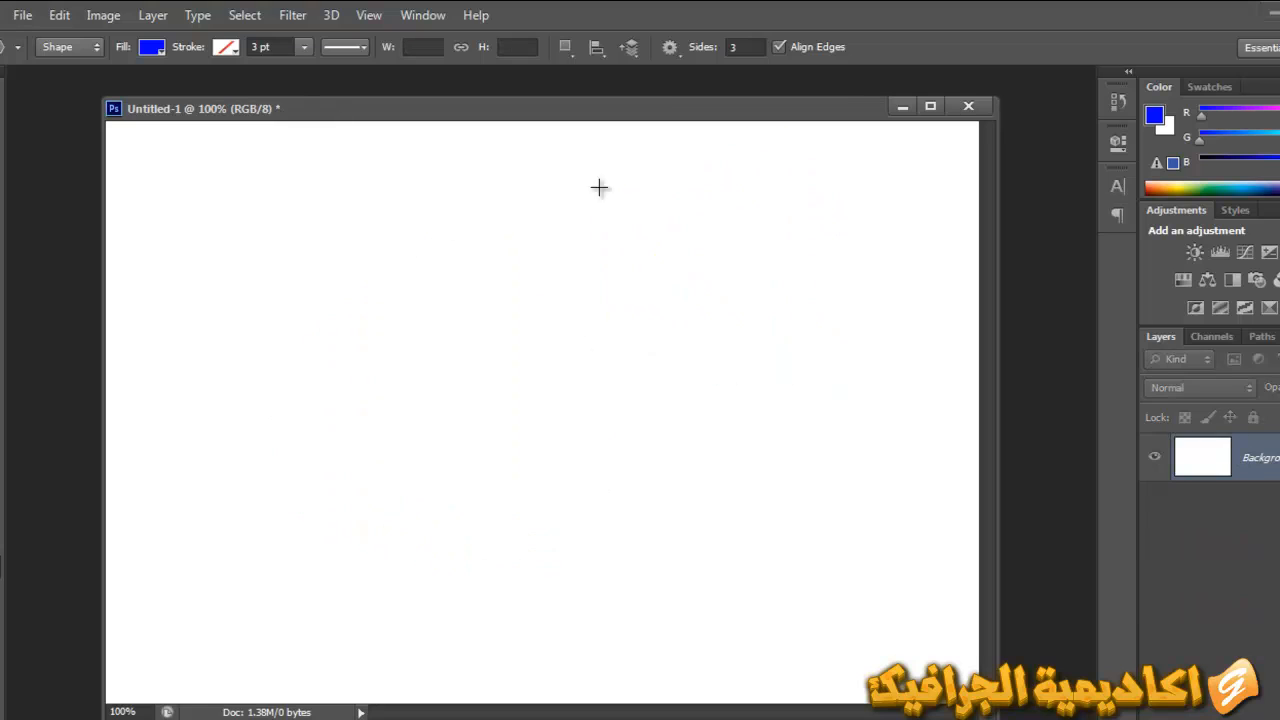
# With Star on and Smooth Indents off, draw a three-pointed star about 349 by 352 px and move it toward the canvas's upper edge
pyautogui.click(668, 50)
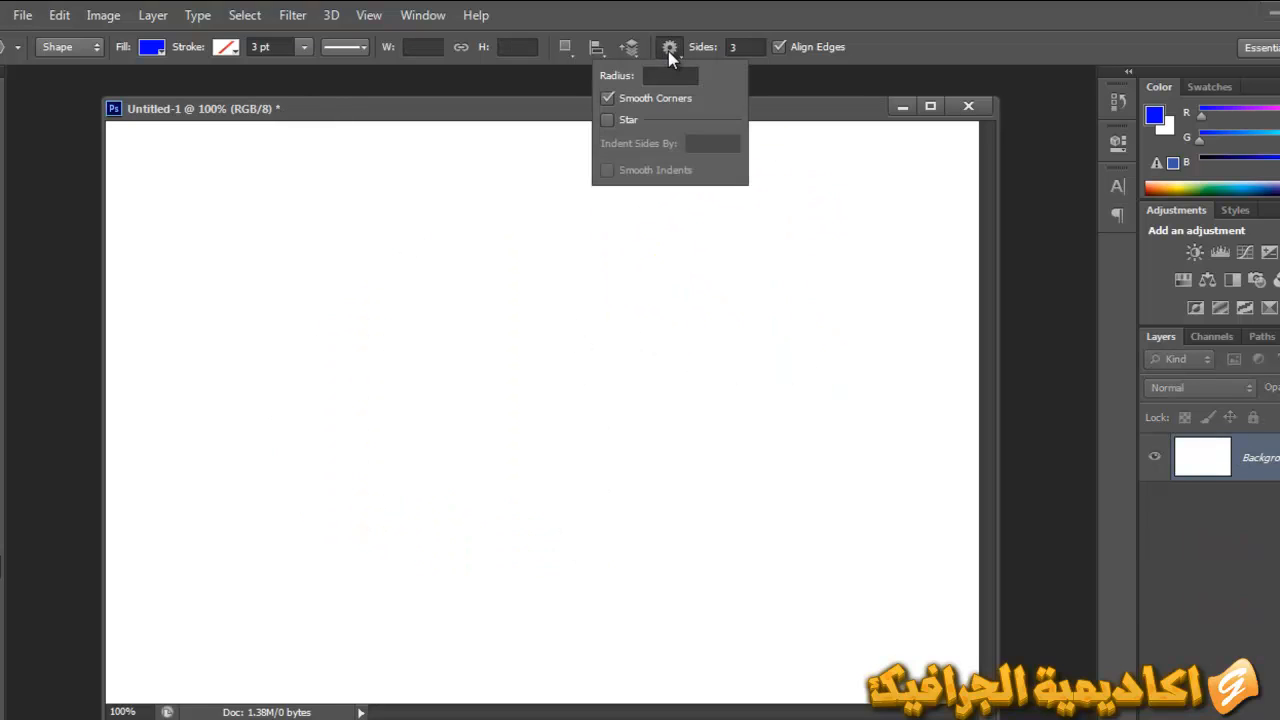
pyautogui.click(606, 120)
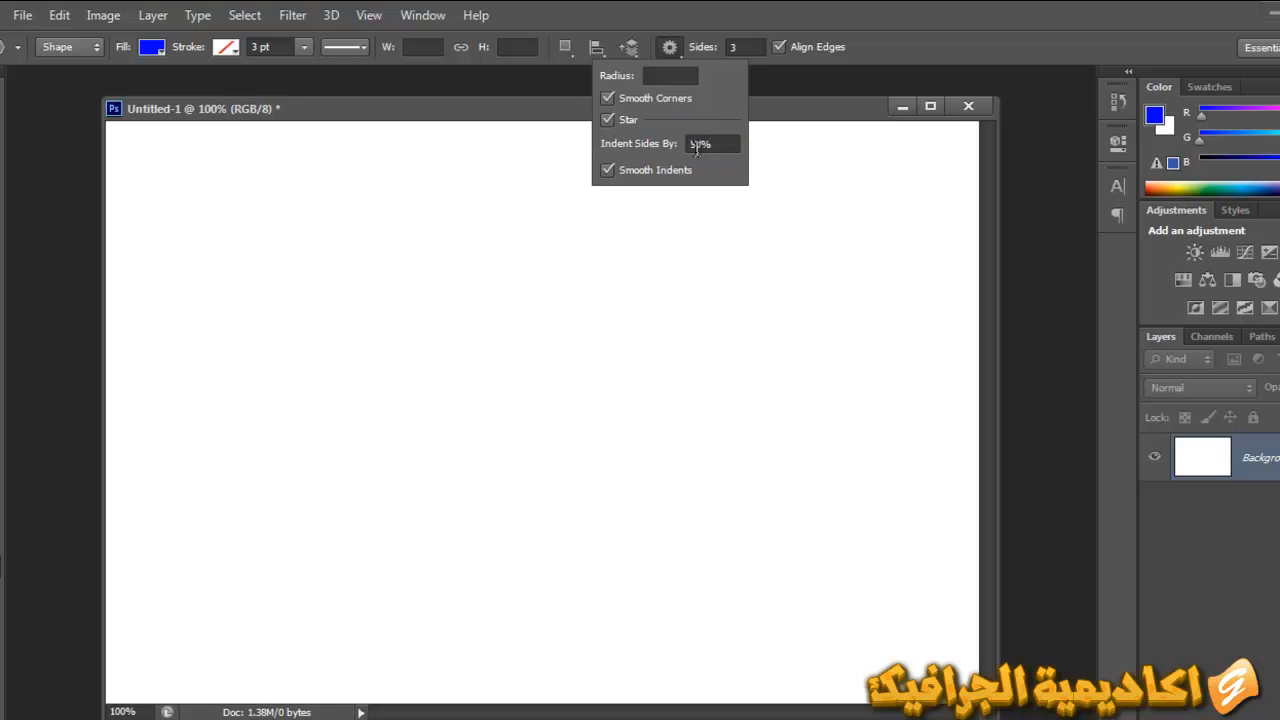
pyautogui.click(607, 170)
pyautogui.moveTo(430, 480); pyautogui.dragTo(689, 209)
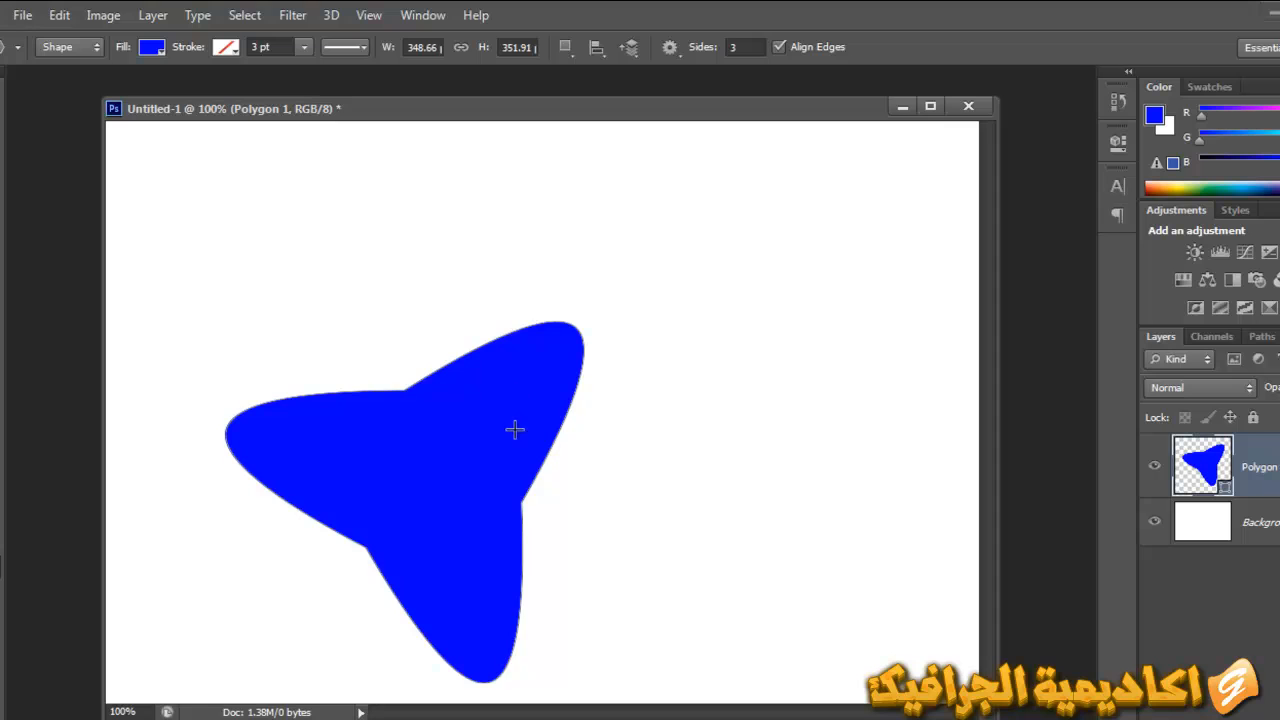
pyautogui.press('v')
pyautogui.moveTo(462, 494); pyautogui.dragTo(471, 334)
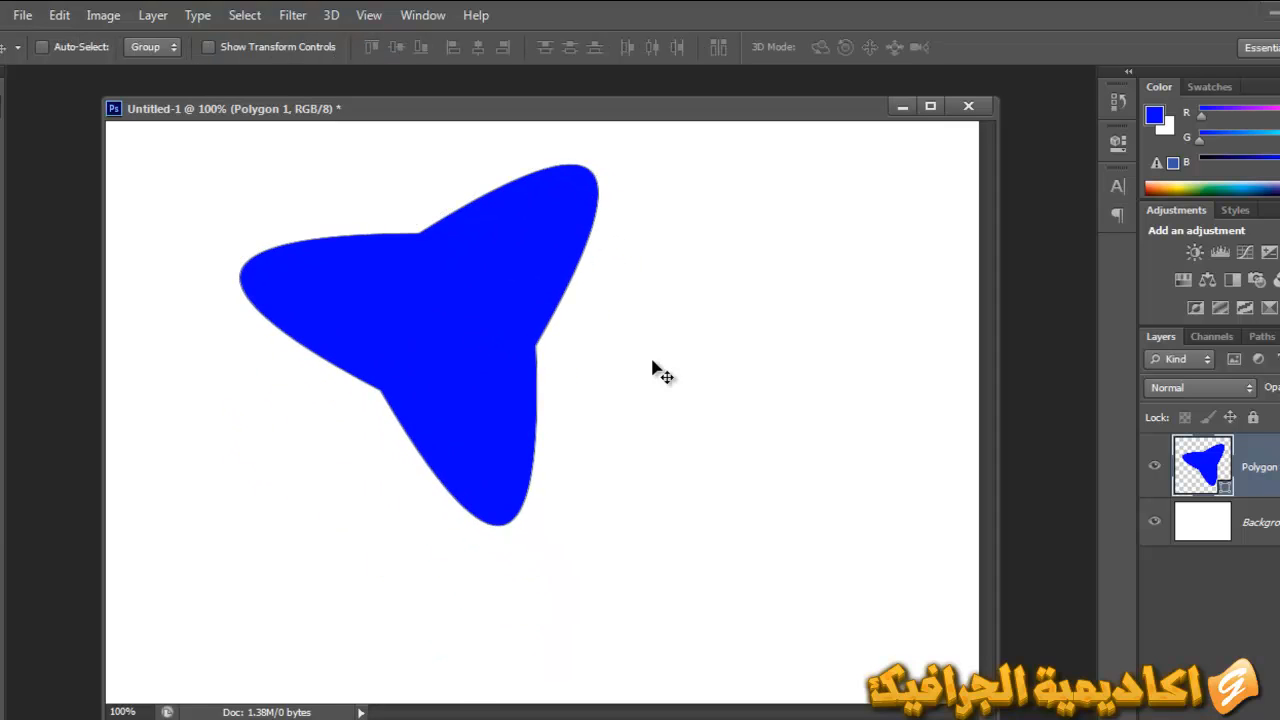
# With Smooth Indents on, draw a three-pointed star about 381 by 357 px and move it over the first star
pyautogui.press('u')
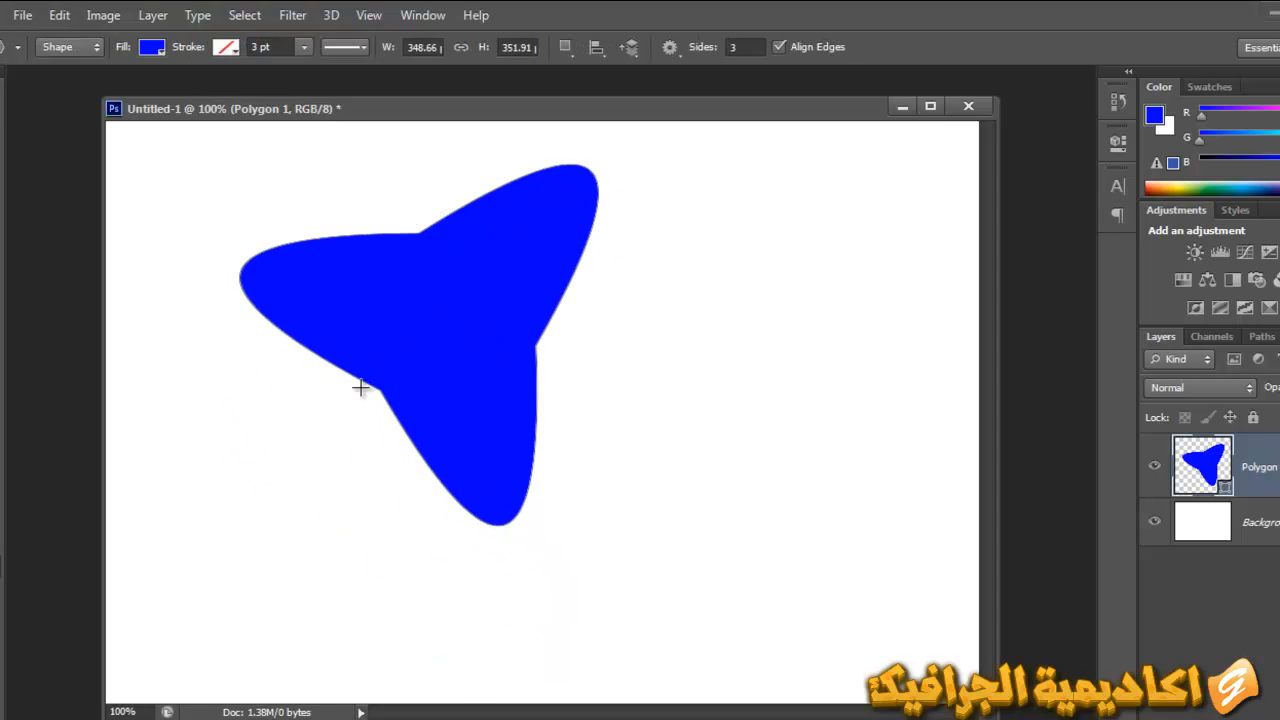
pyautogui.click(669, 47)
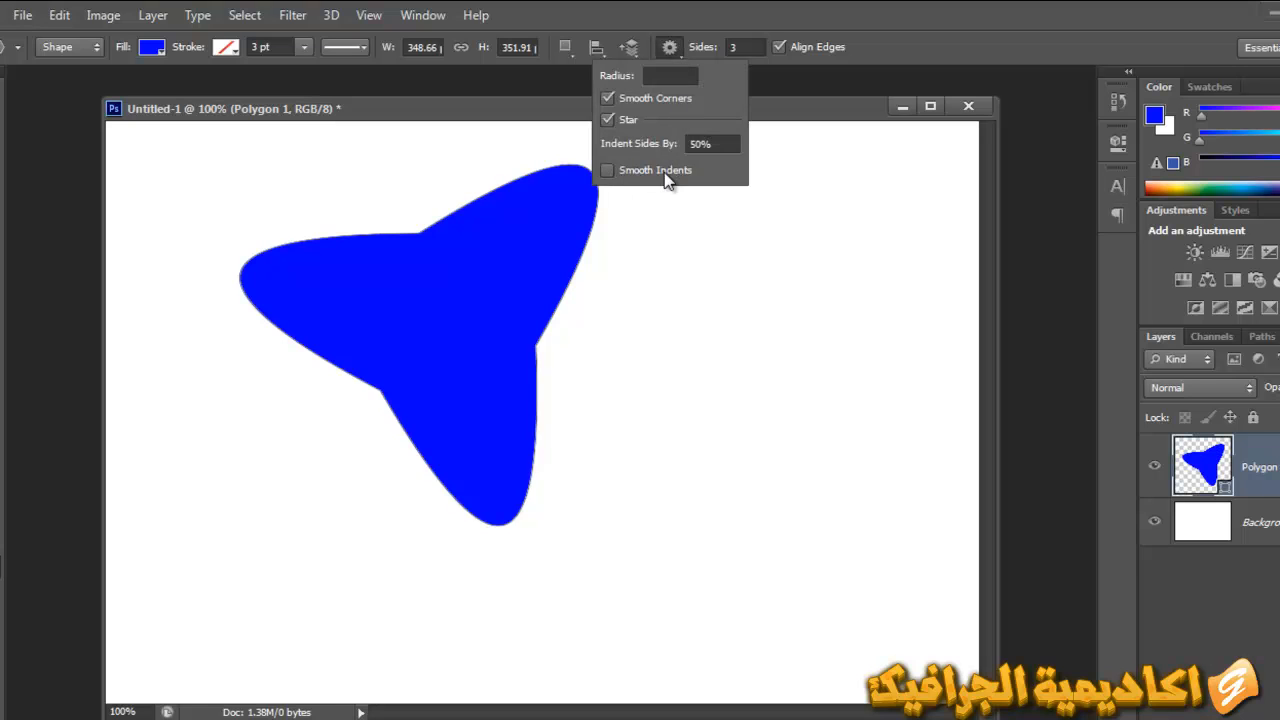
pyautogui.click(607, 170)
pyautogui.moveTo(746, 531); pyautogui.dragTo(781, 241)
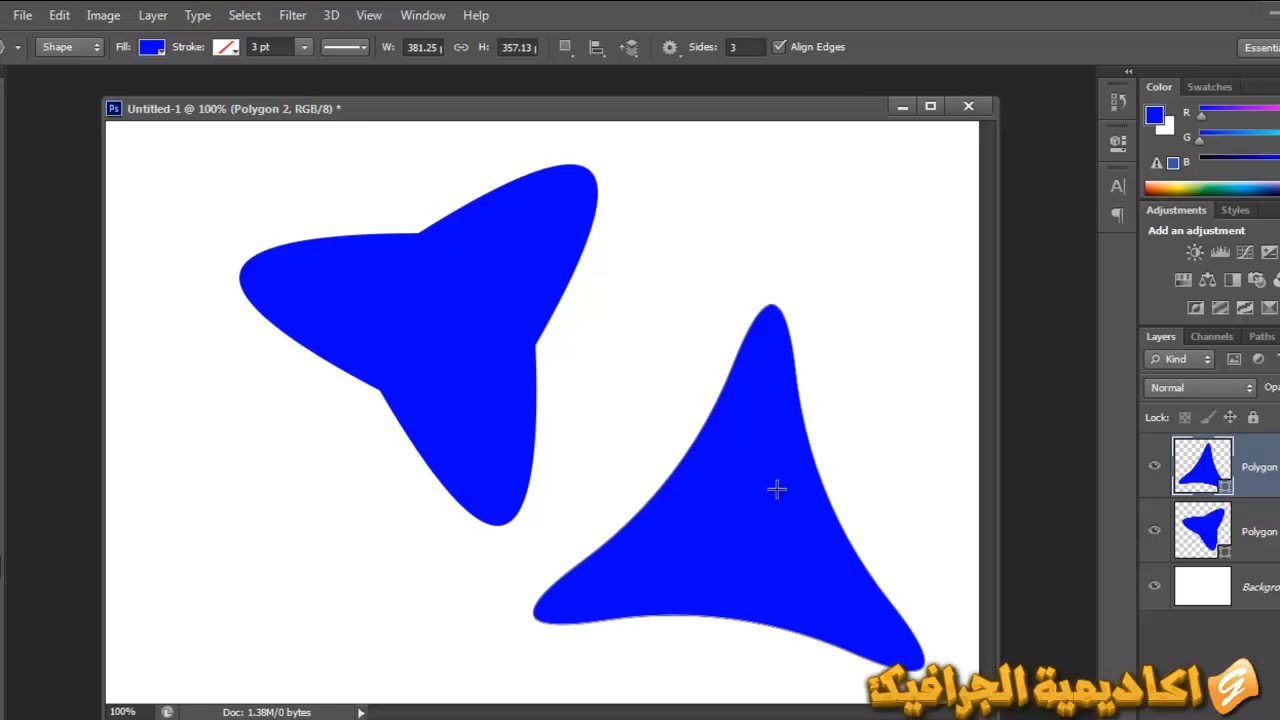
pyautogui.press('v')
pyautogui.moveTo(769, 514); pyautogui.dragTo(491, 320)
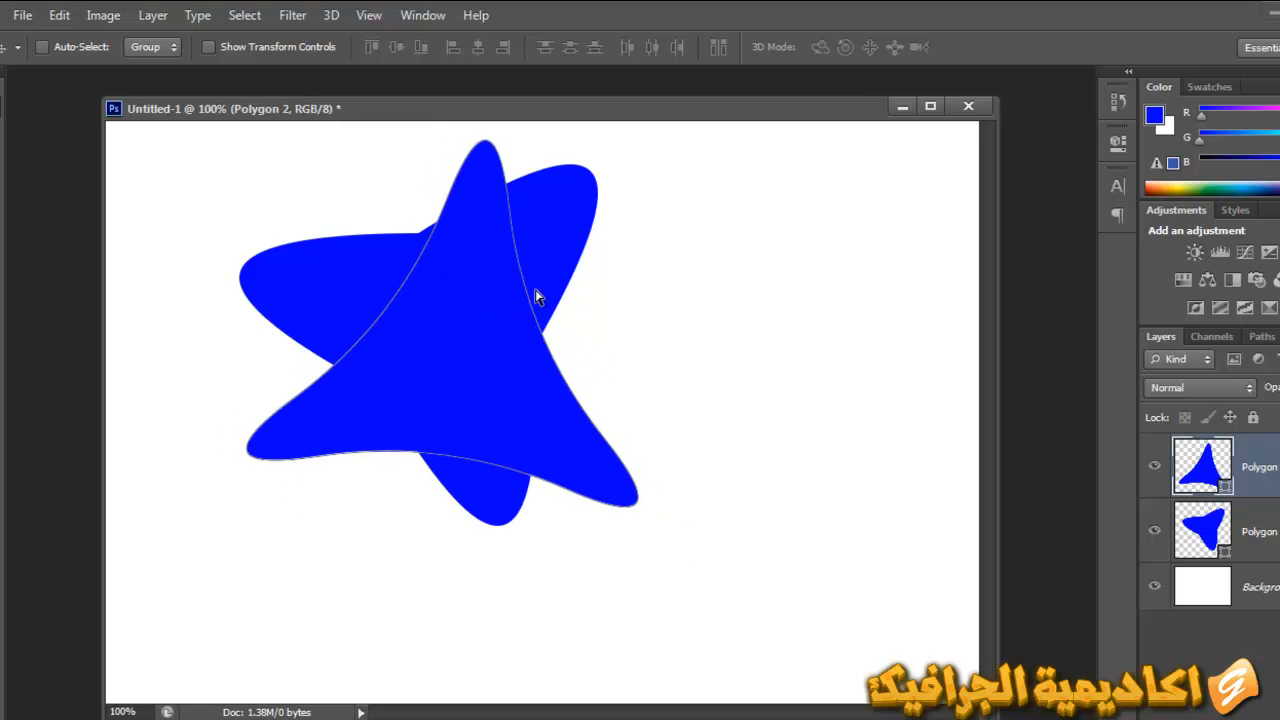
# Try moving both overlapping stars together toward the canvas center, and undo the move
pyautogui.keyDown('ctrl'); pyautogui.keyDown('shift'); pyautogui.click(556, 250); pyautogui.keyUp('shift'); pyautogui.keyUp('ctrl')
pyautogui.moveTo(601, 316); pyautogui.dragTo(597, 314)
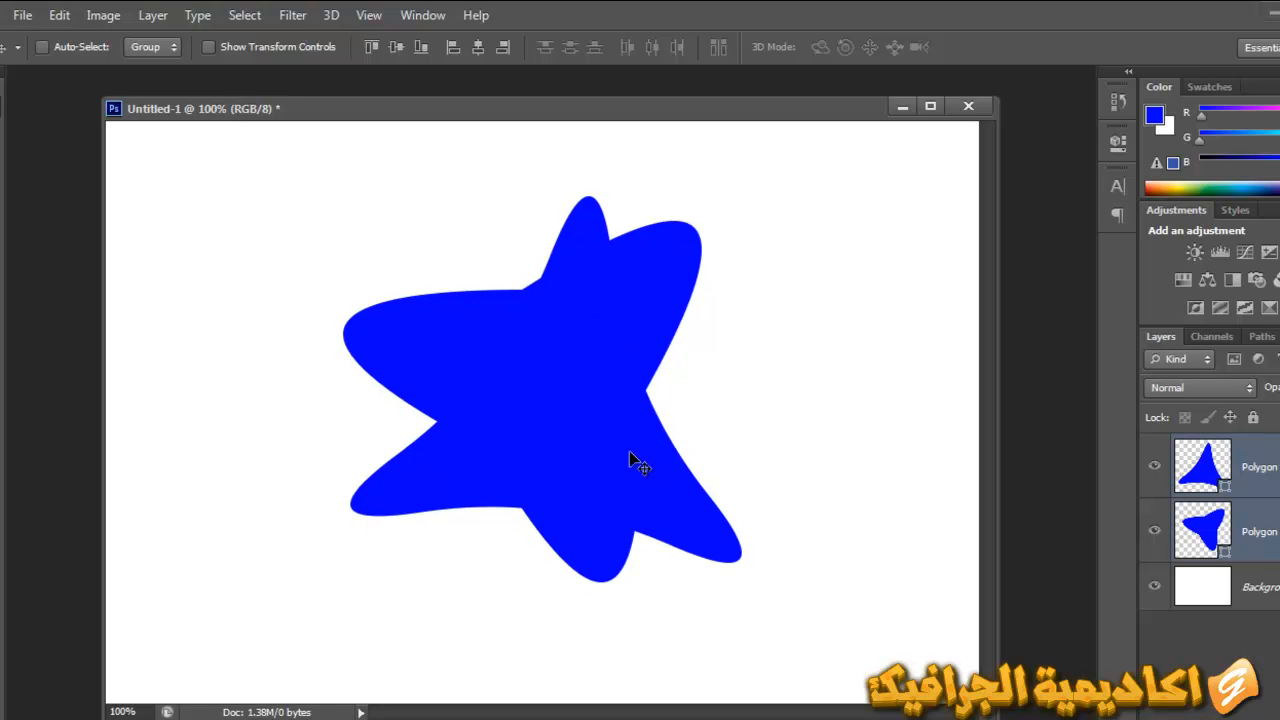
pyautogui.moveTo(632, 458); pyautogui.dragTo(585, 430)
pyautogui.hotkey('ctrl', 'z')
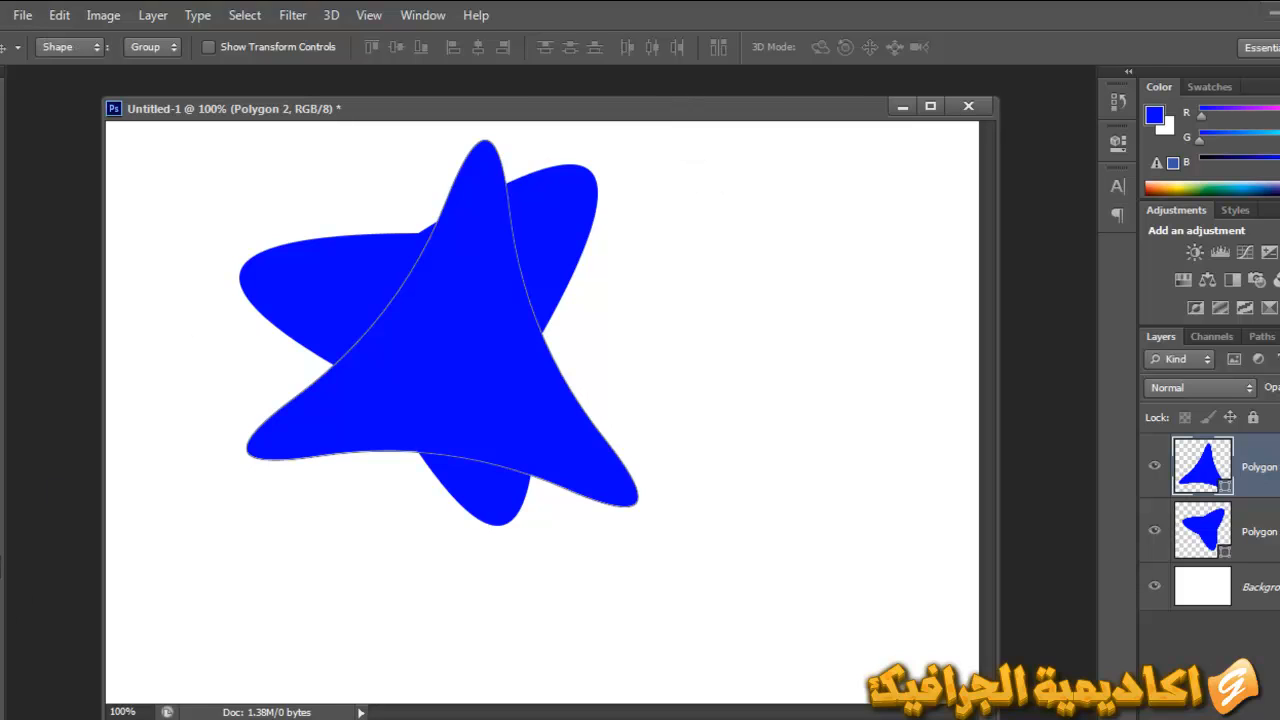
# Increase the Polygon tool's Indent Sides By percentage for deeper star indents
pyautogui.press('u')
pyautogui.click(669, 48)
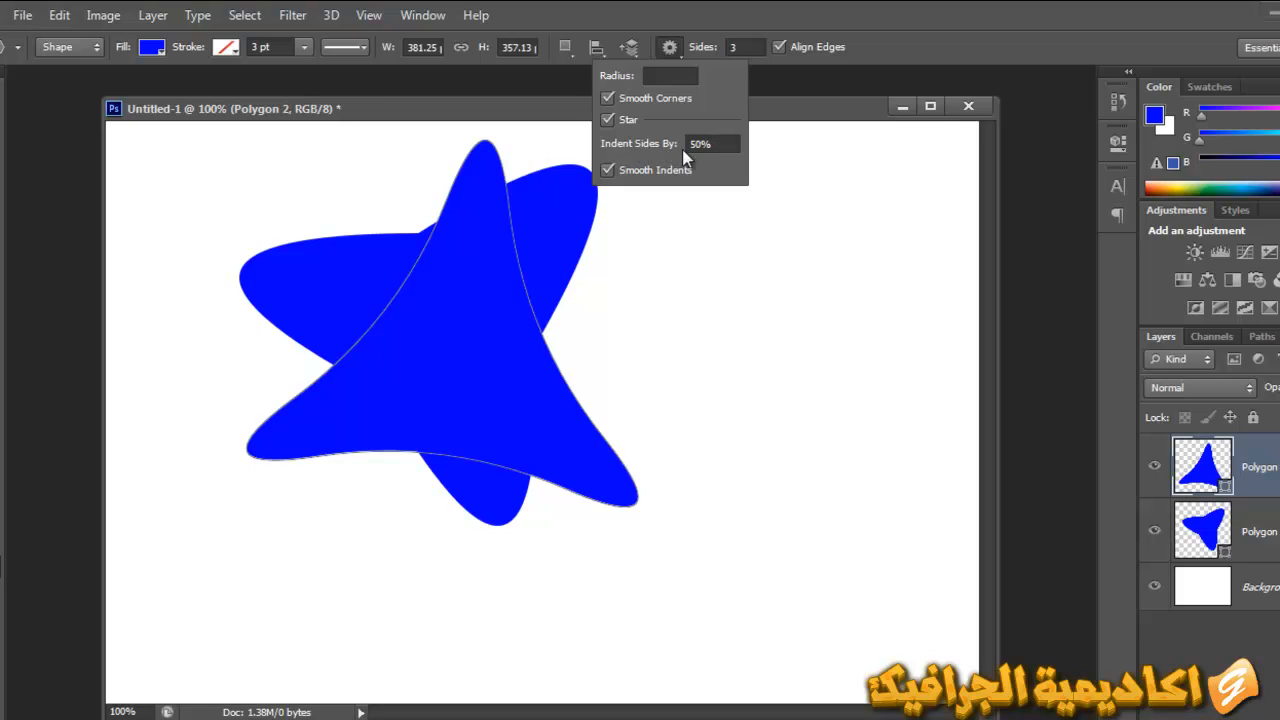
pyautogui.moveTo(650, 154); pyautogui.dragTo(691, 147)
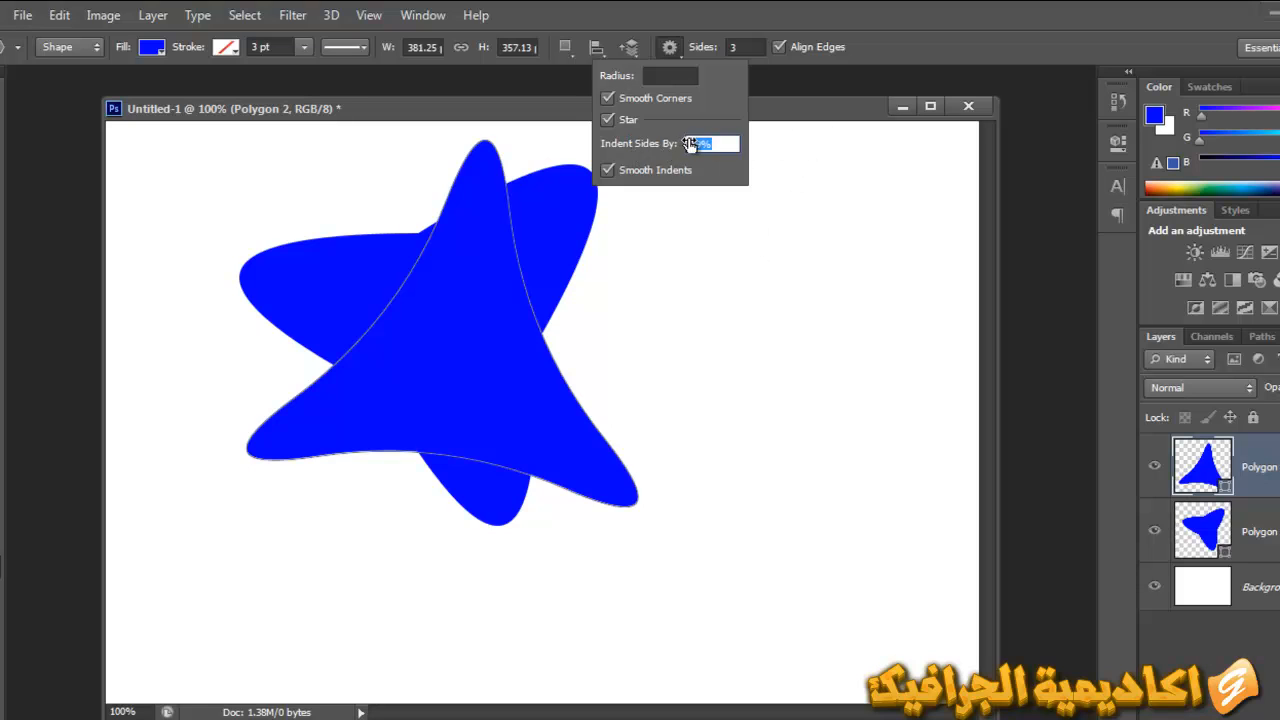
pyautogui.click(893, 19)
# Draw several thin-pointed stars beside the overlapping pair, including ones about 330 by 313 px, 176 by 168 px and 233 by 233 px
pyautogui.moveTo(728, 472); pyautogui.dragTo(778, 232)
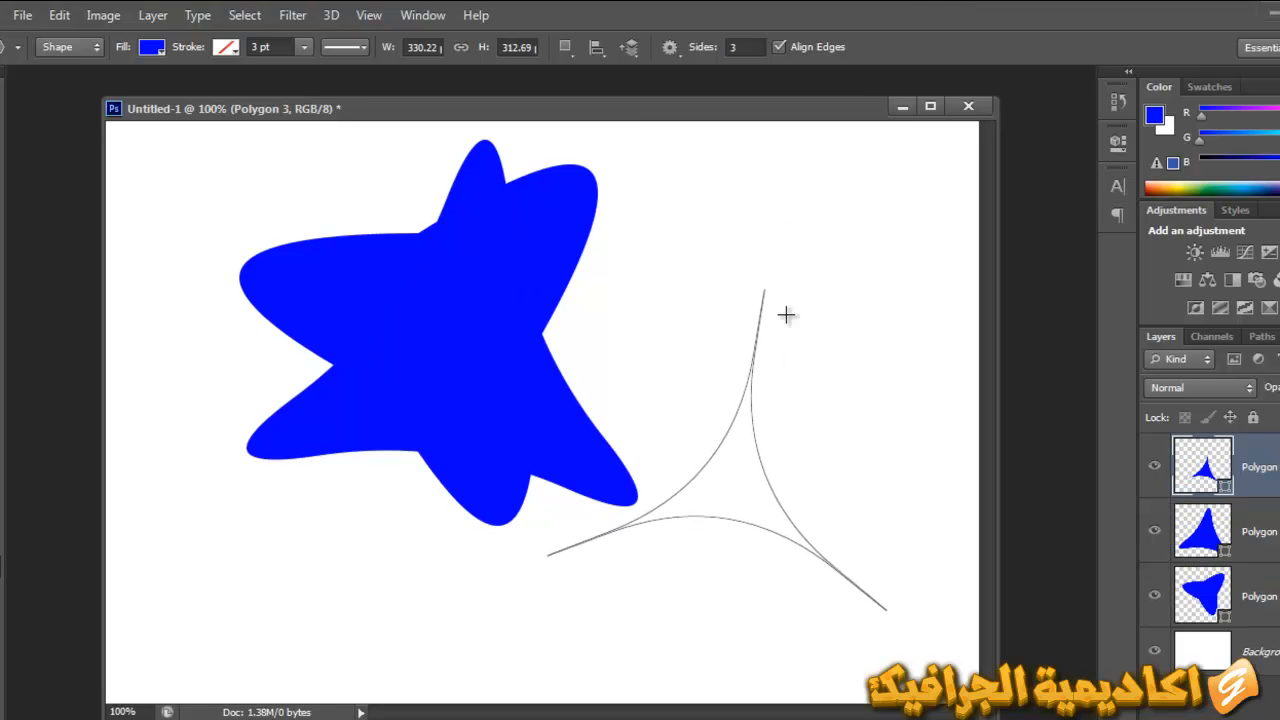
pyautogui.moveTo(836, 344); pyautogui.dragTo(812, 210)
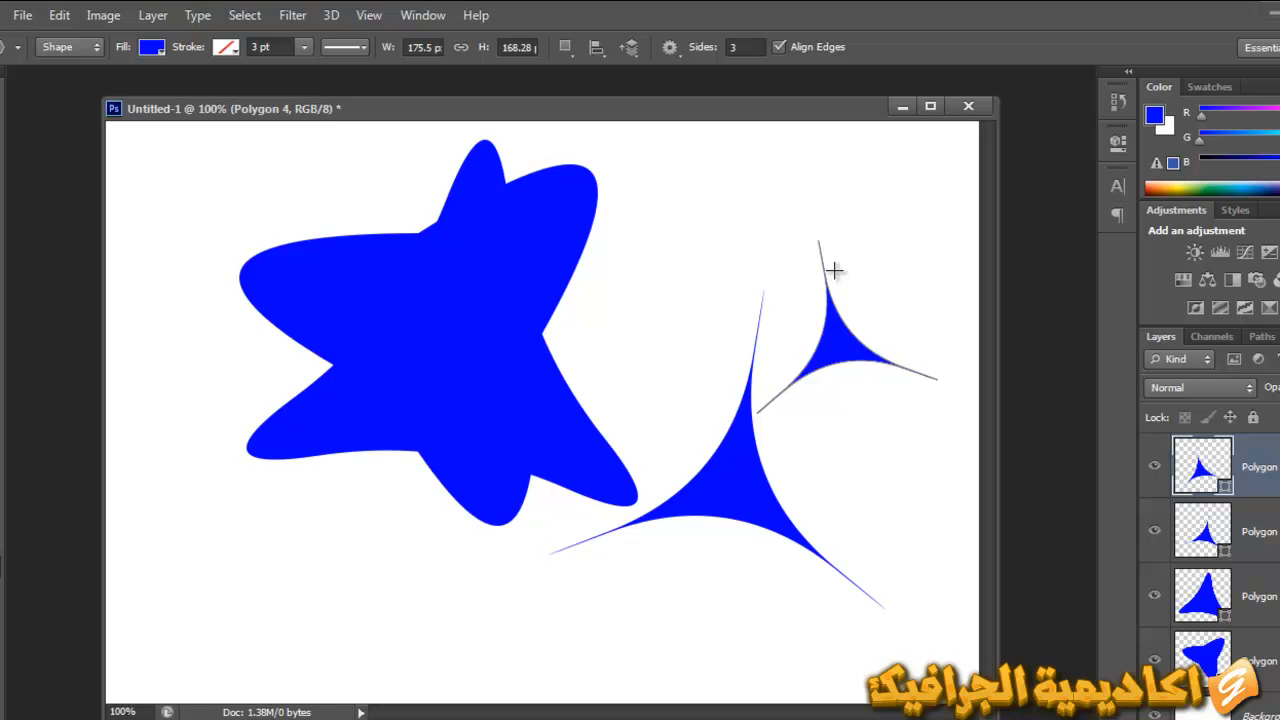
pyautogui.moveTo(666, 203); pyautogui.dragTo(687, 398)
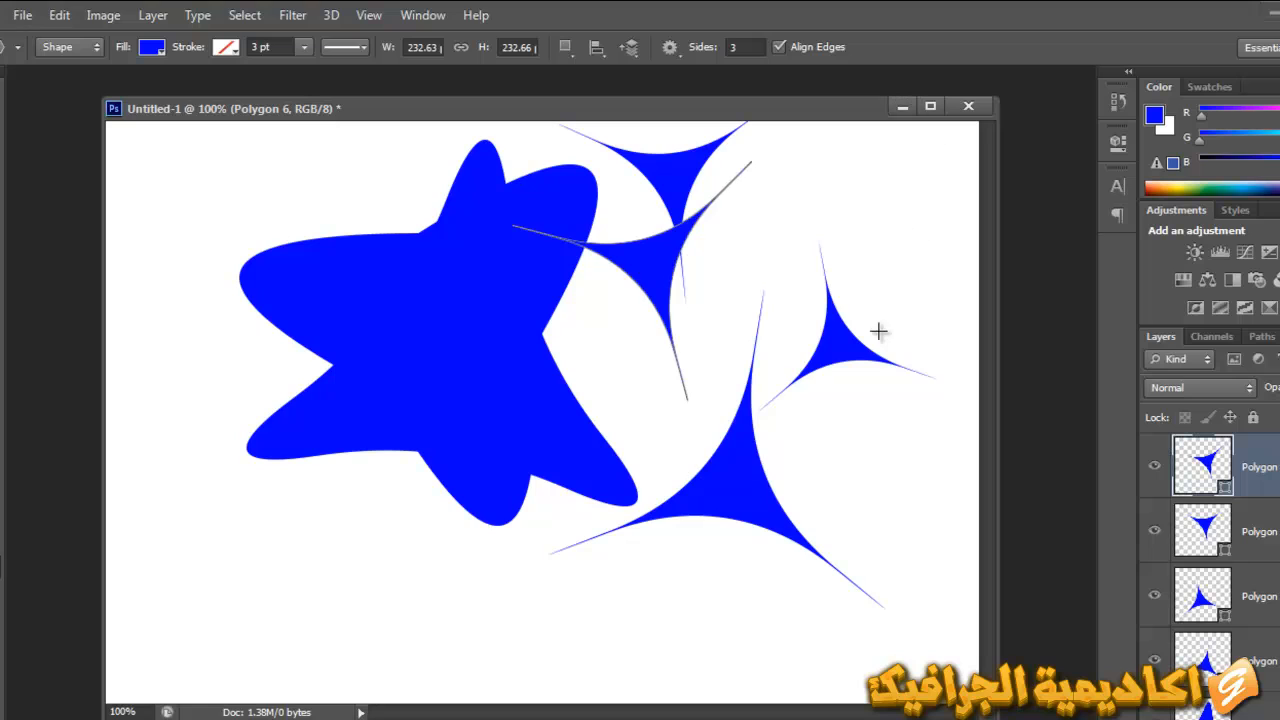